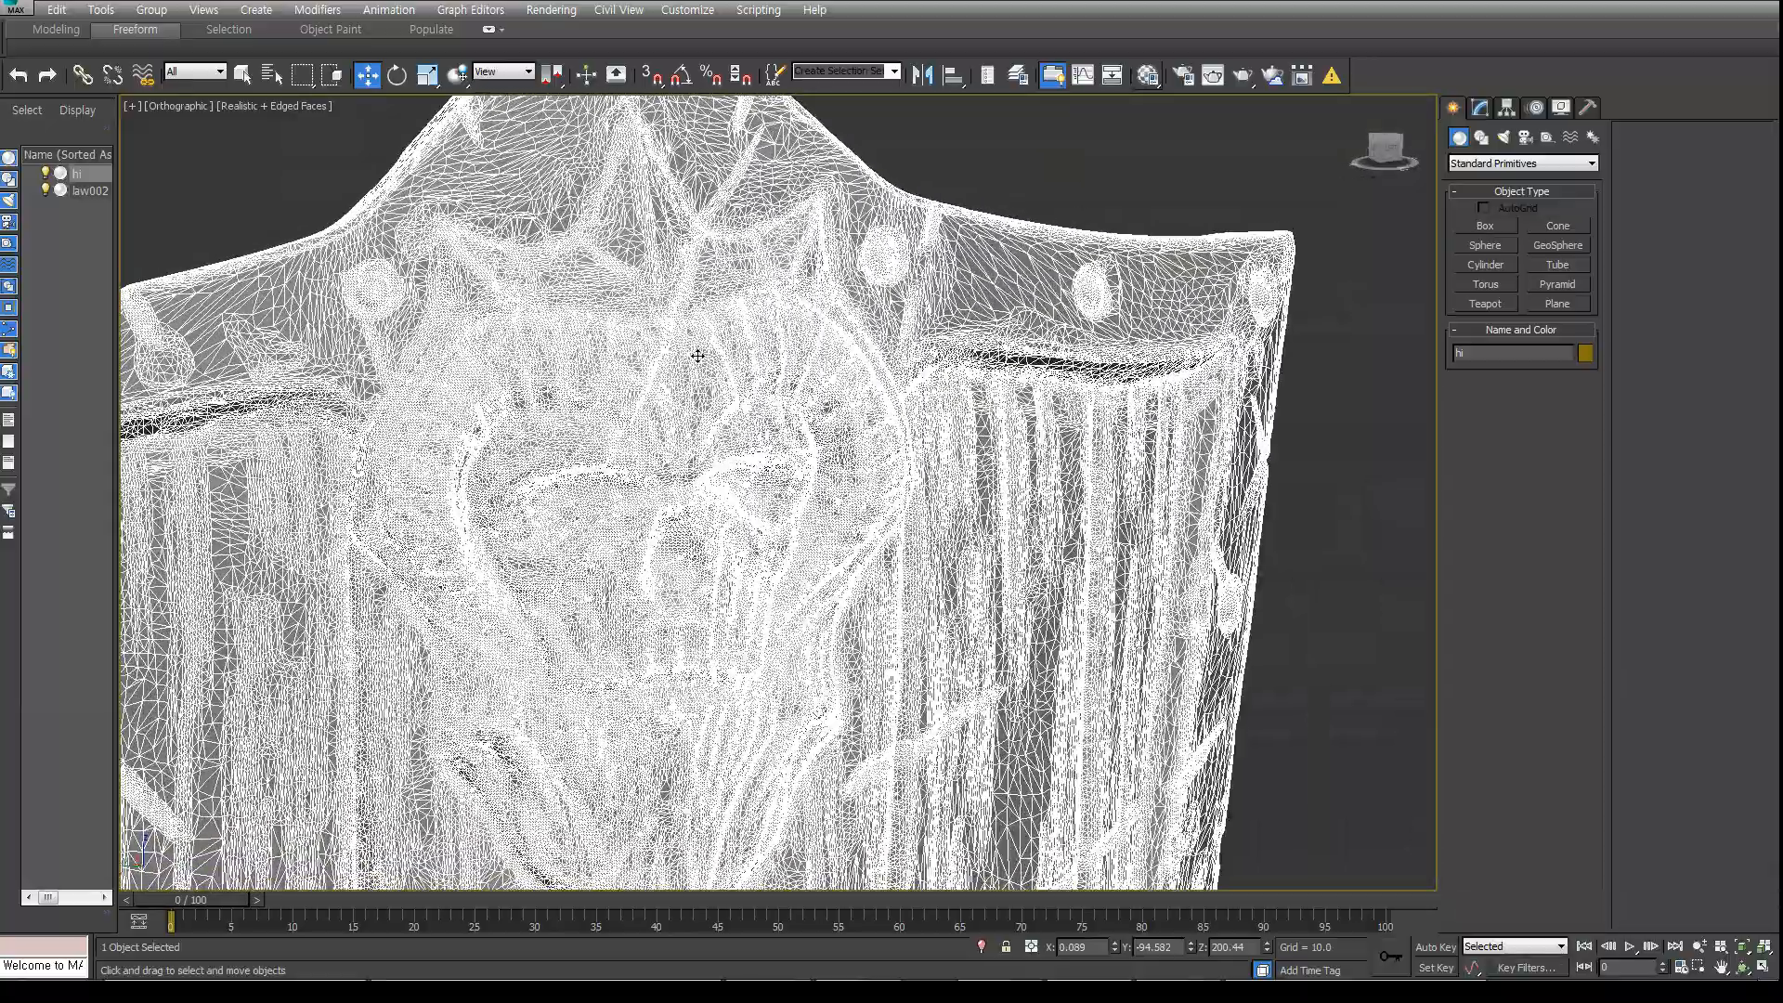
# Compare the wireframe density and shading of the high-poly hi shield and the low-poly law002 shield
pyautogui.scroll(-8, 696, 353)
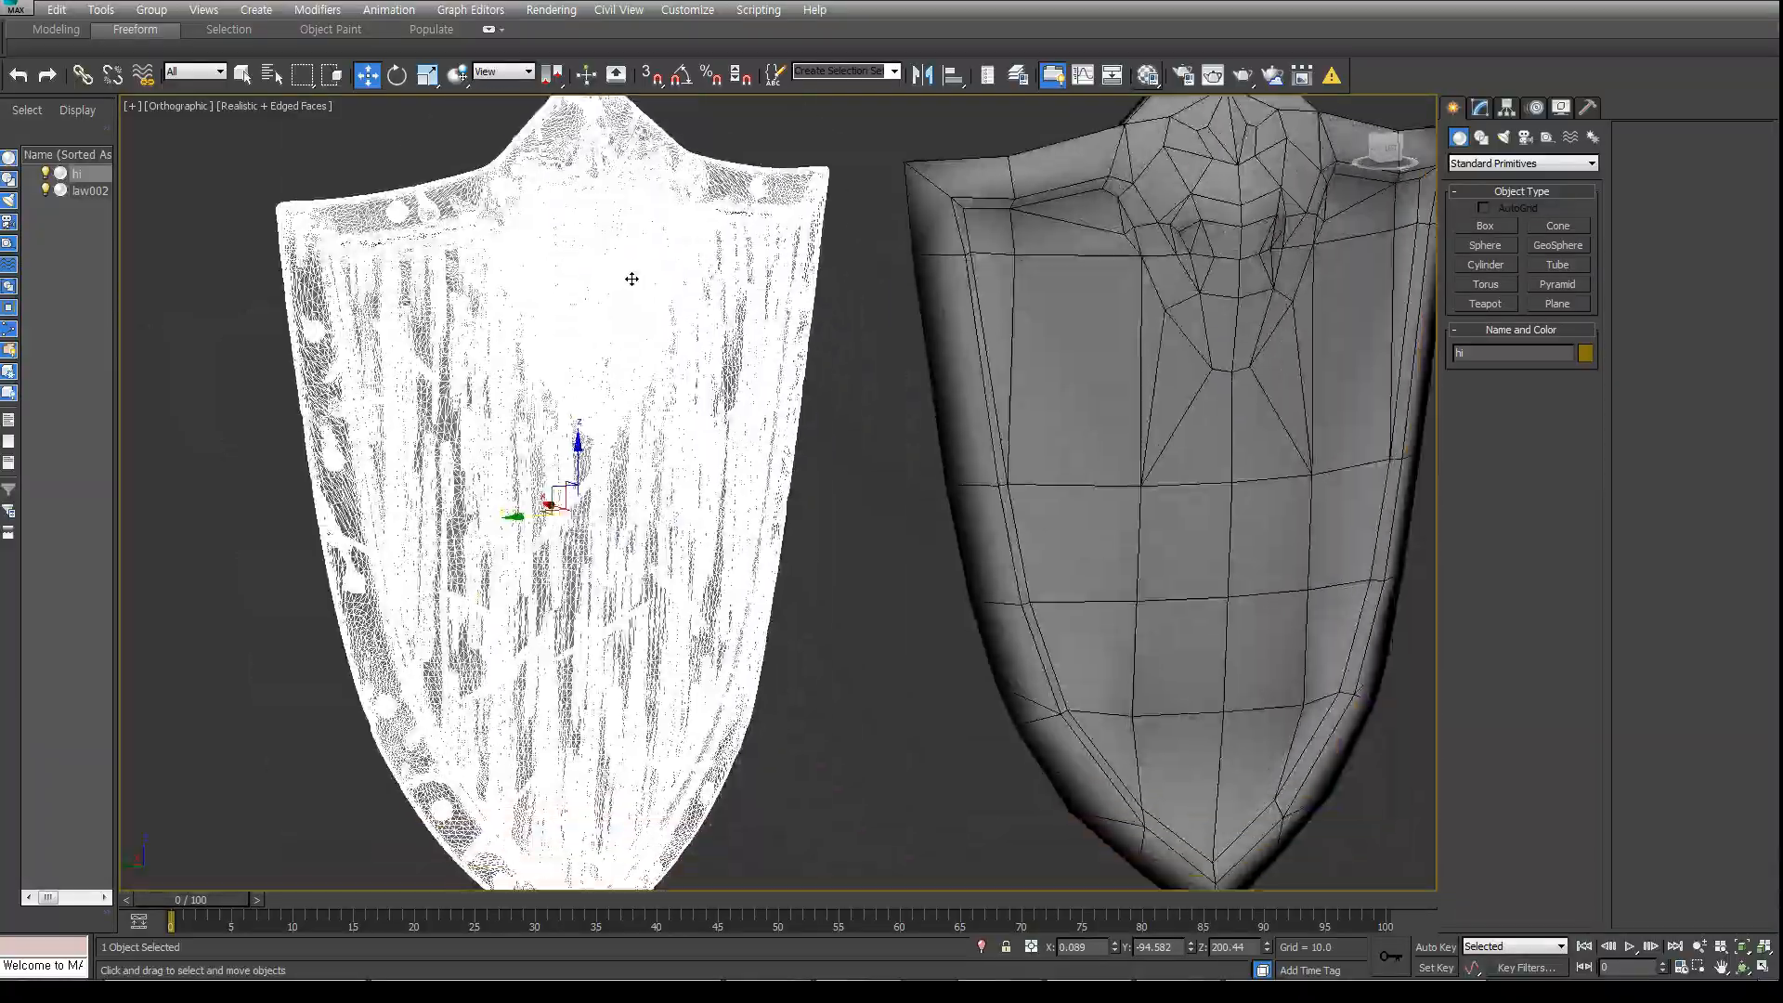
pyautogui.press('F4')
pyautogui.scroll(-3, 641, 316)
pyautogui.click(930, 329)
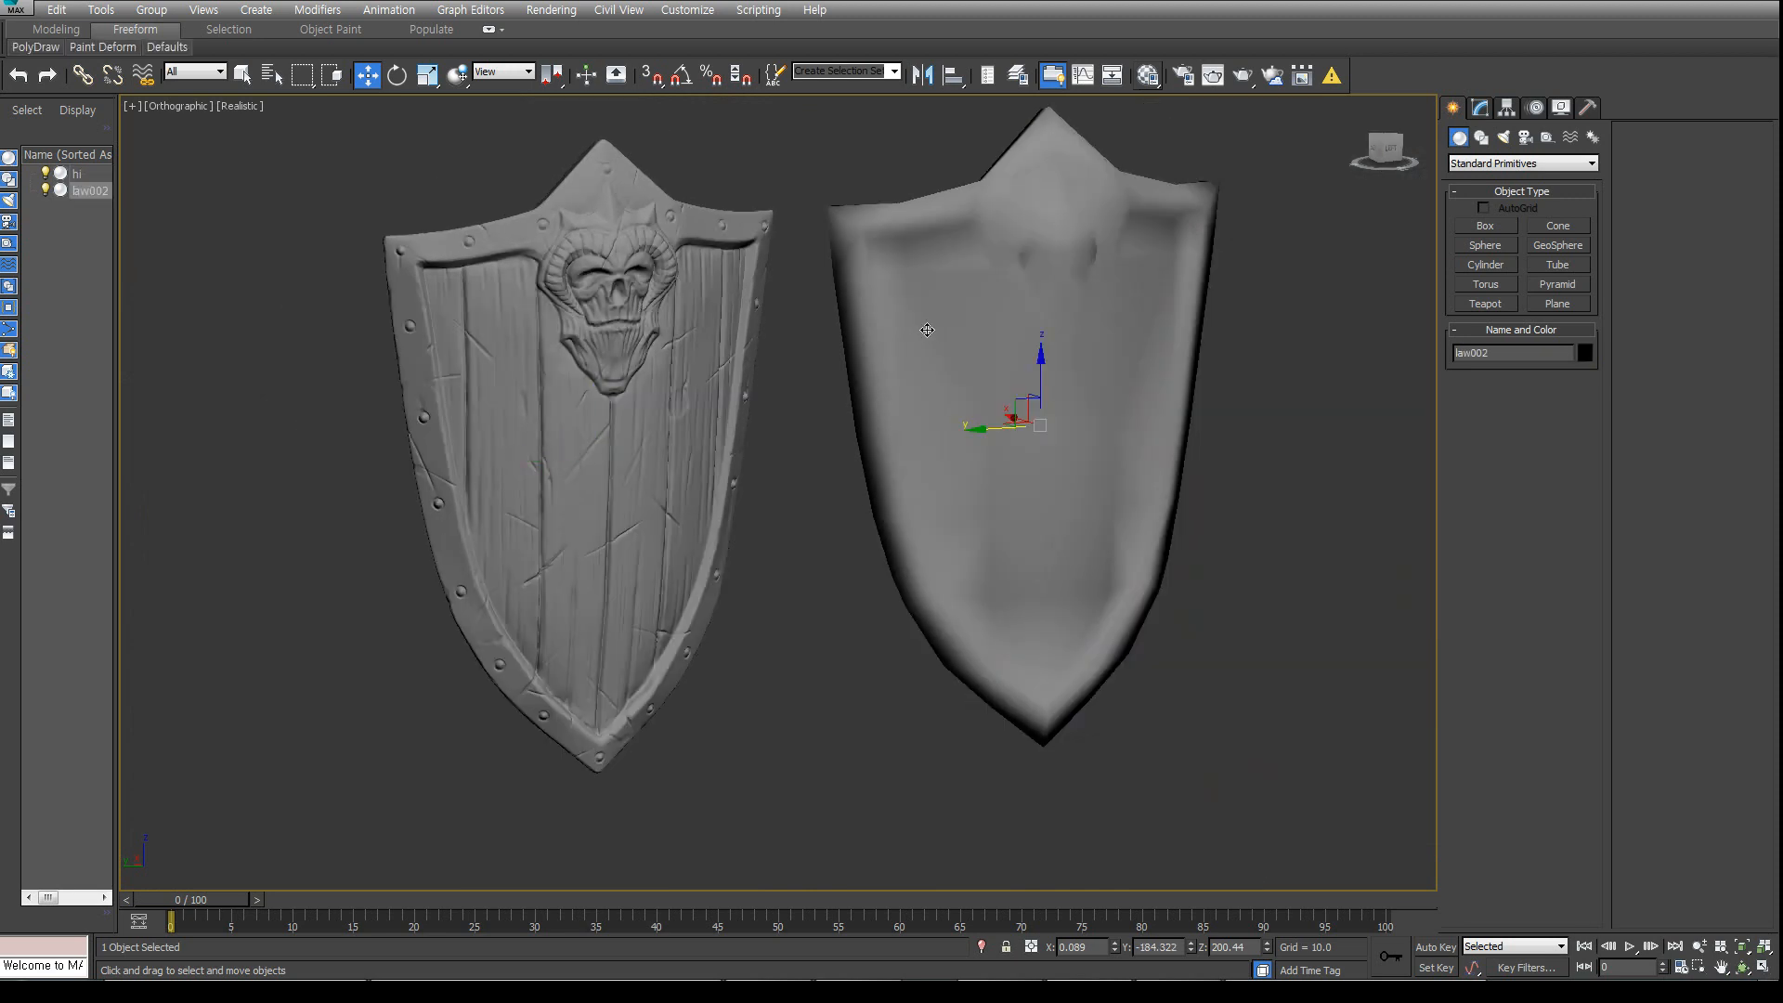
pyautogui.keyDown('alt'); pyautogui.moveTo(941, 323); pyautogui.dragTo(927, 320, button='middle'); pyautogui.keyUp('alt')
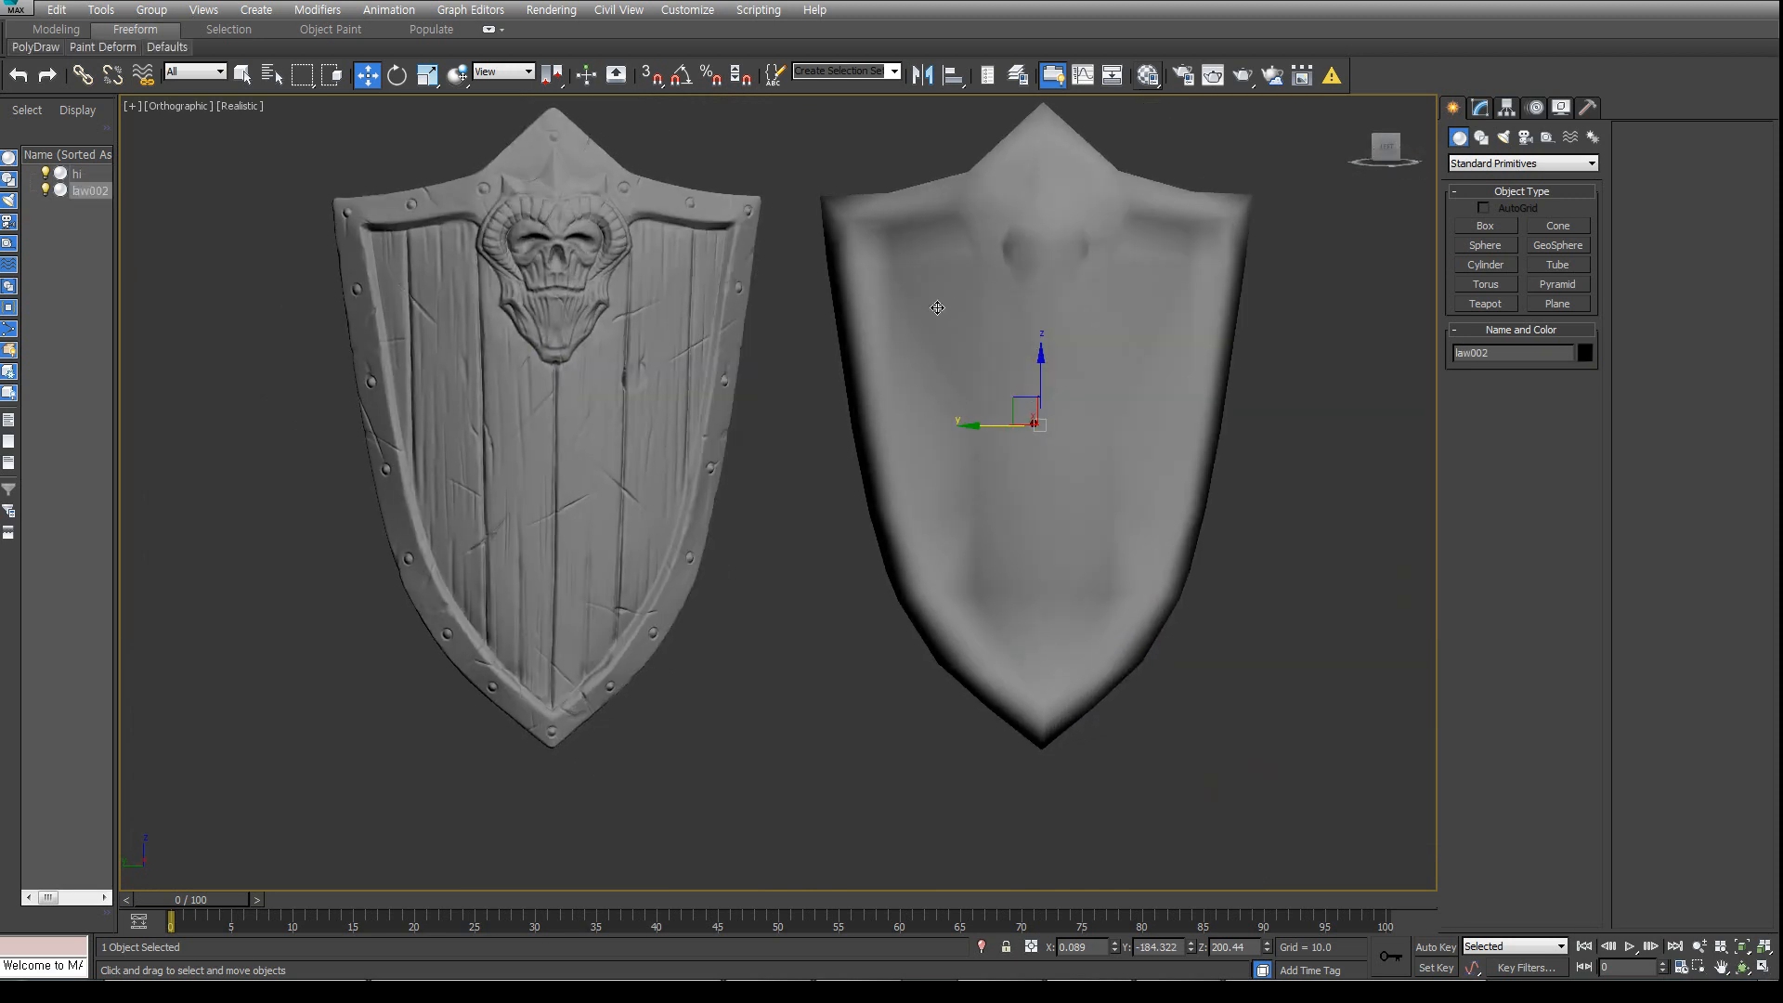
pyautogui.press('F4')
pyautogui.click(637, 334)
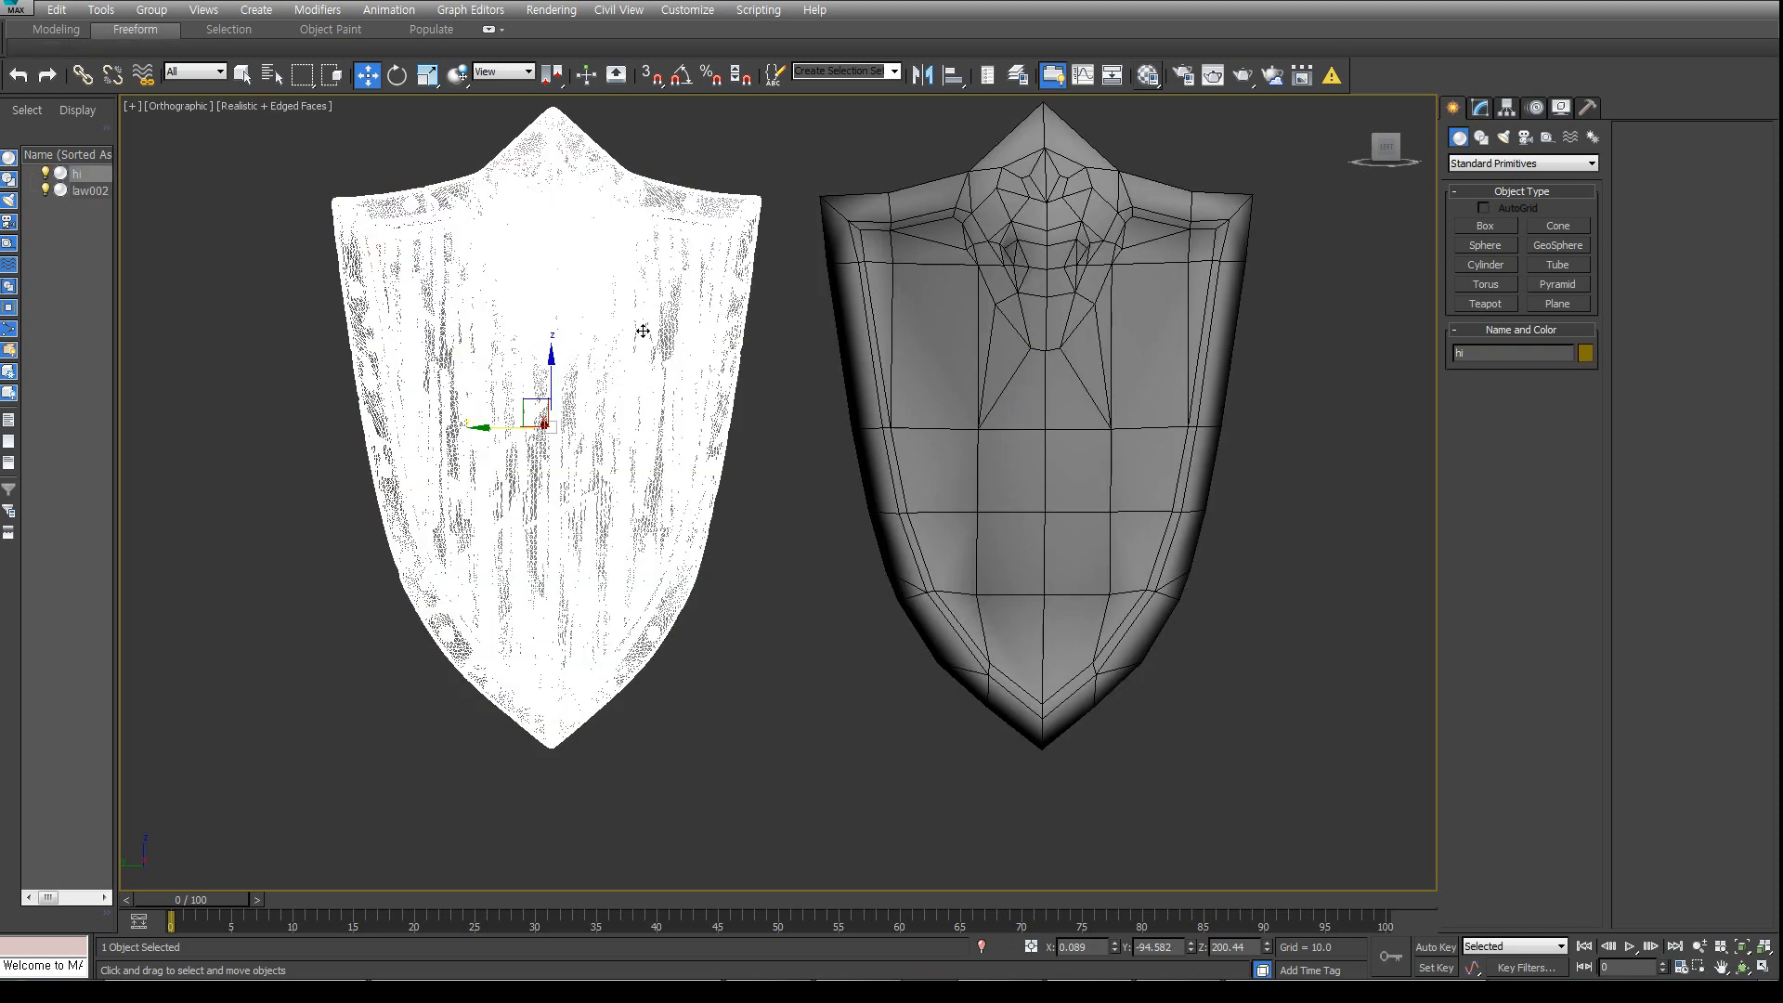
pyautogui.click(961, 339)
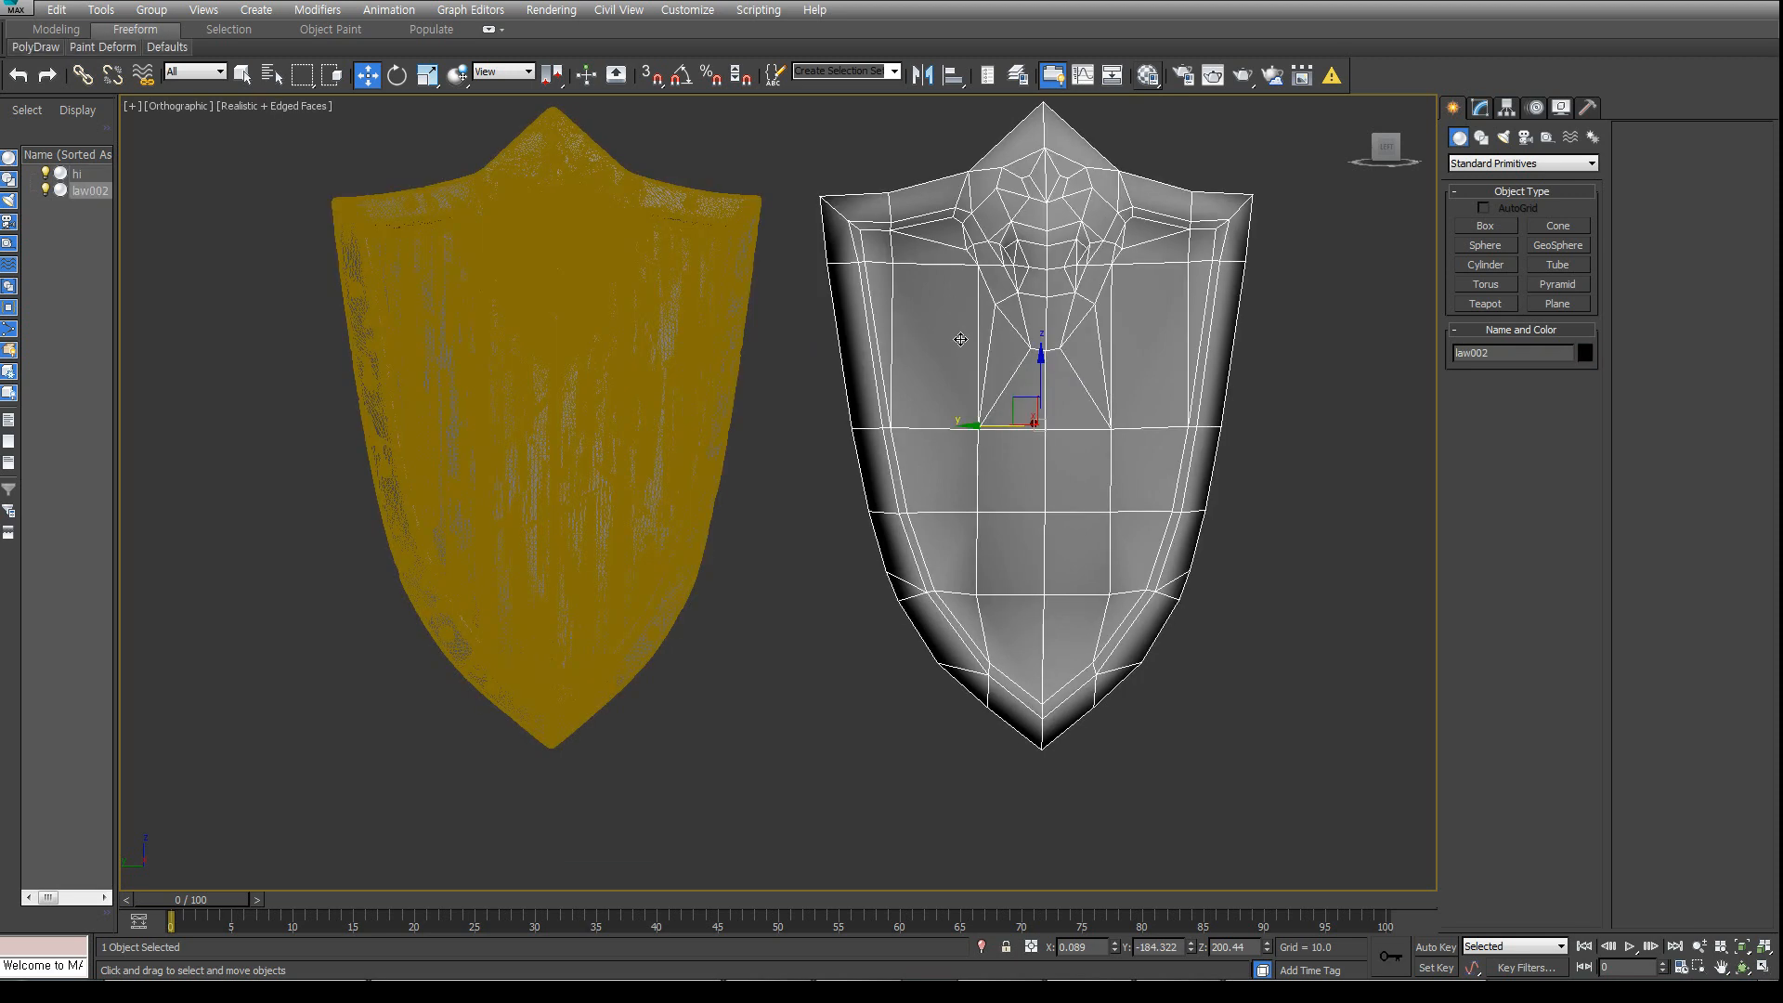
pyautogui.keyDown('alt'); pyautogui.moveTo(960, 339); pyautogui.dragTo(886, 385, button='middle'); pyautogui.keyUp('alt')
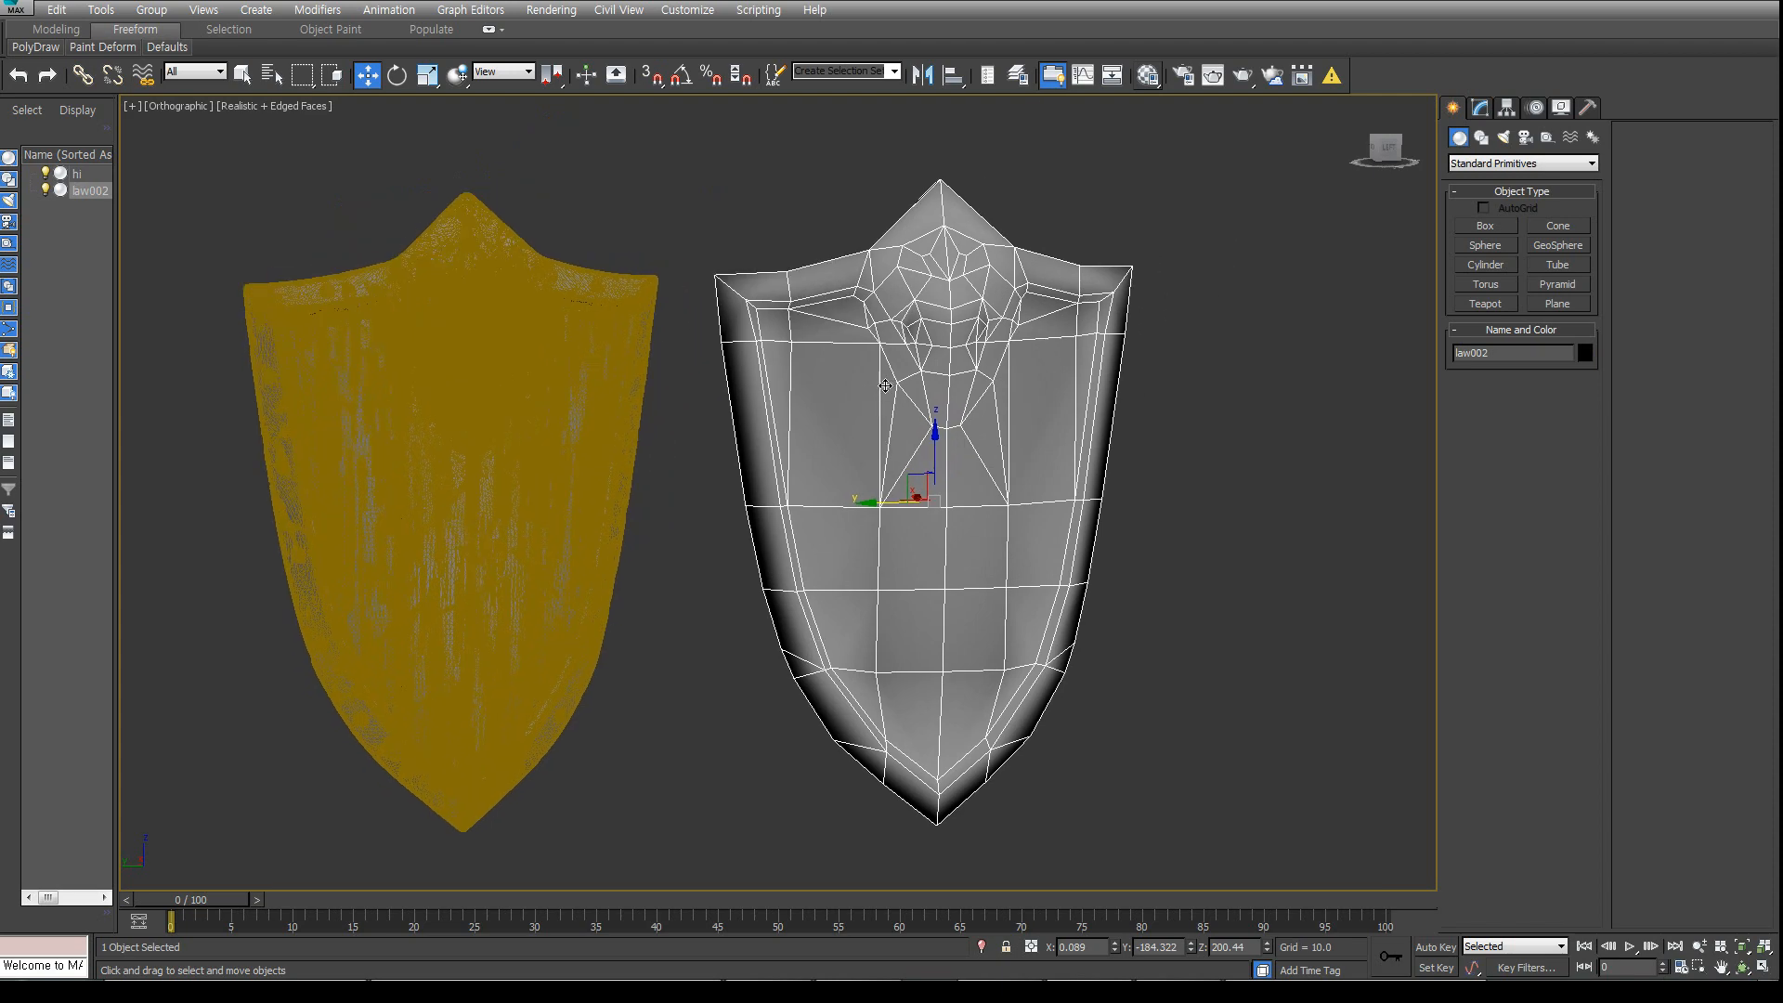
pyautogui.click(554, 397)
pyautogui.press('F4')
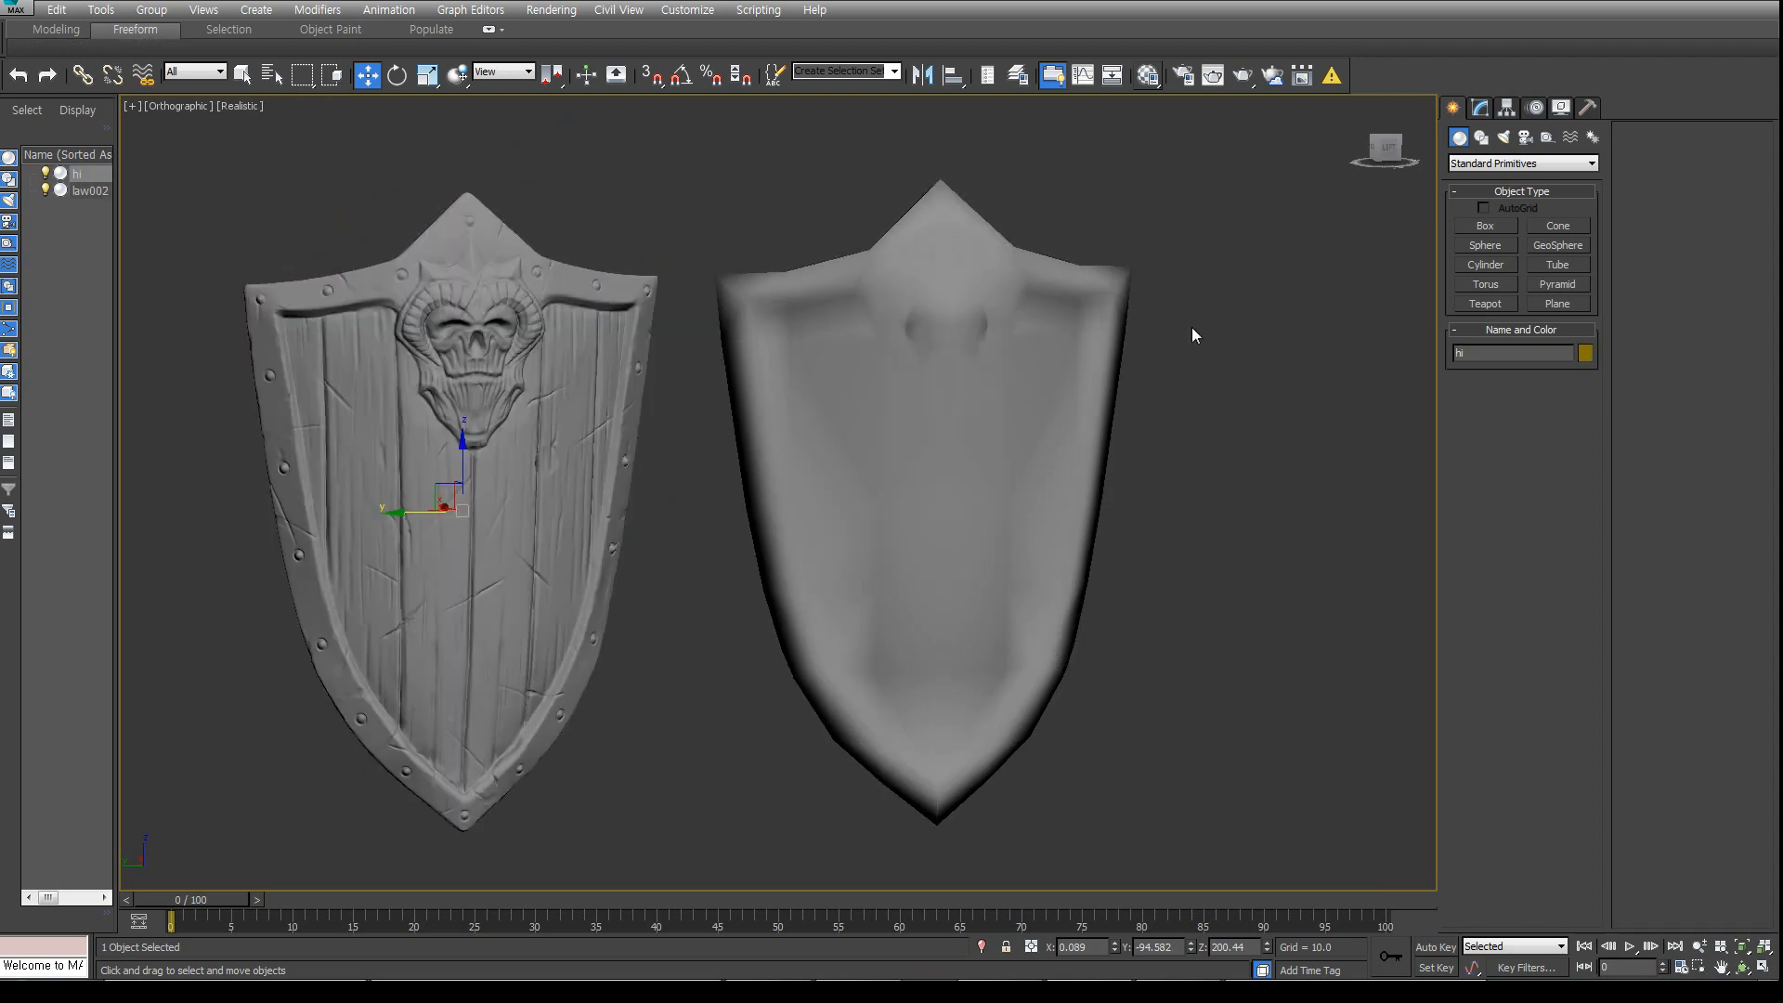
pyautogui.click(1387, 147)
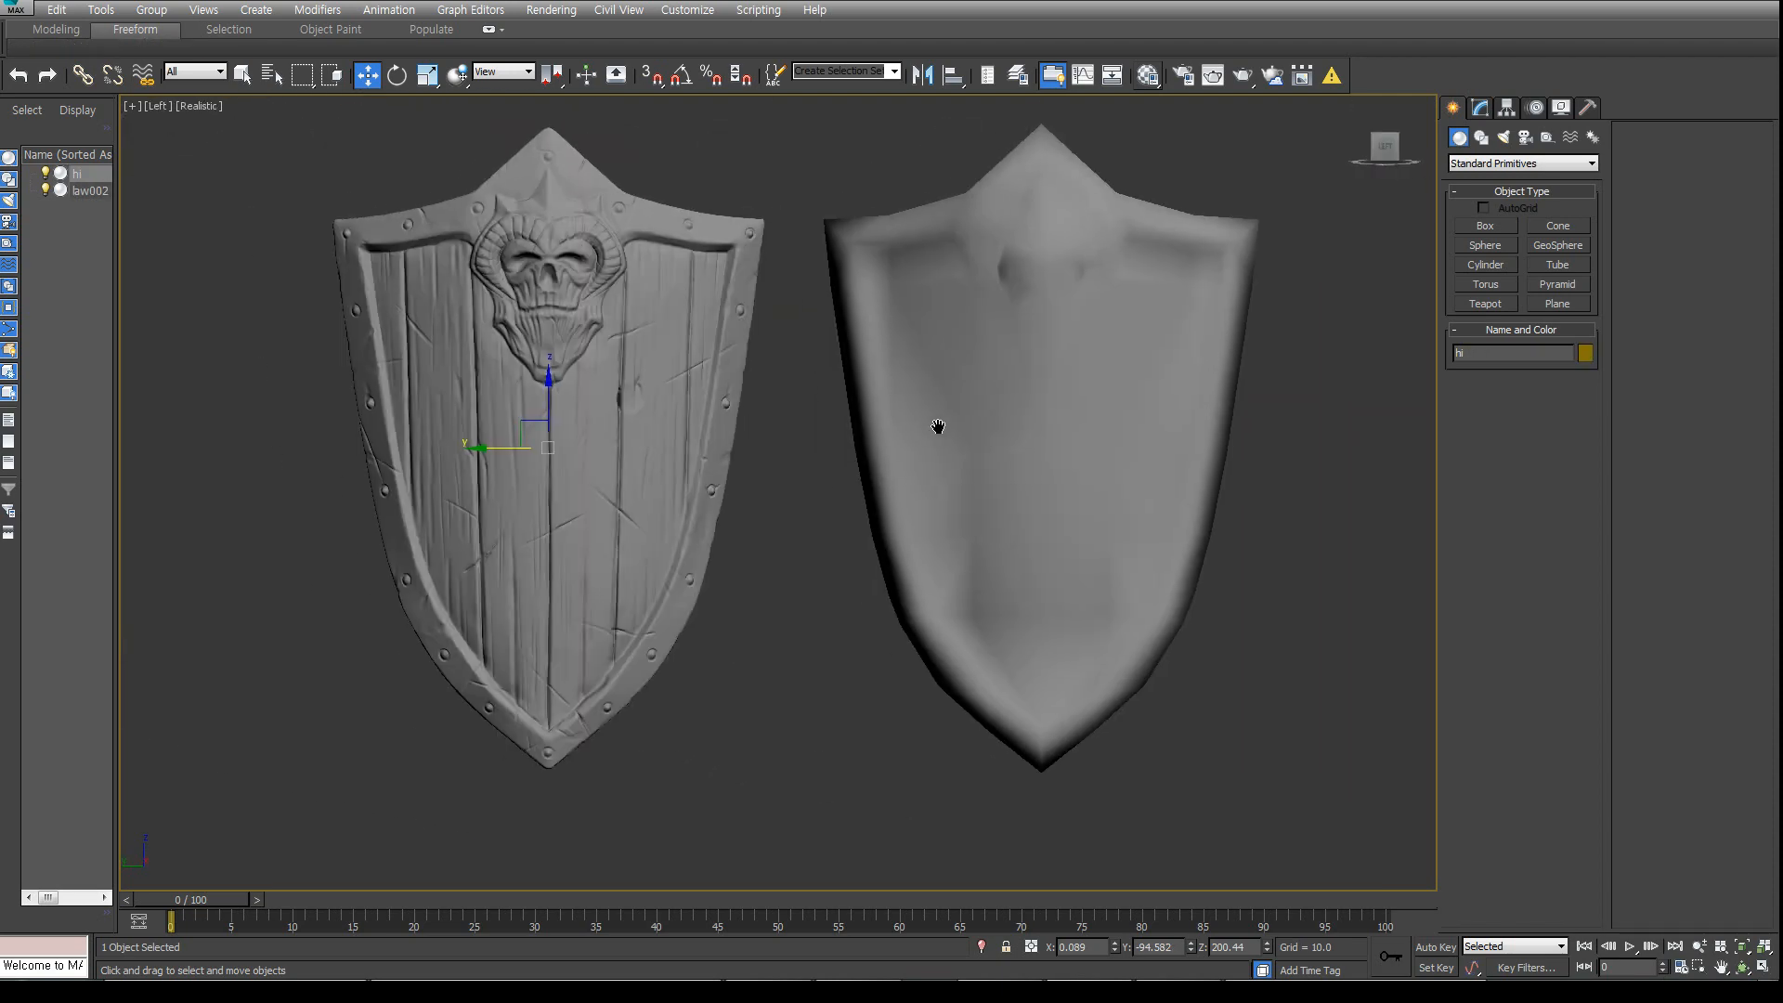
# Align the hi shield to law002 pivot to pivot in the X, Y and Z positions
pyautogui.press('F4')
pyautogui.keyDown('alt'); pyautogui.moveTo(595, 326); pyautogui.dragTo(564, 369, button='middle'); pyautogui.keyUp('alt')
pyautogui.hotkey('alt', 'a')
pyautogui.click(1042, 370)
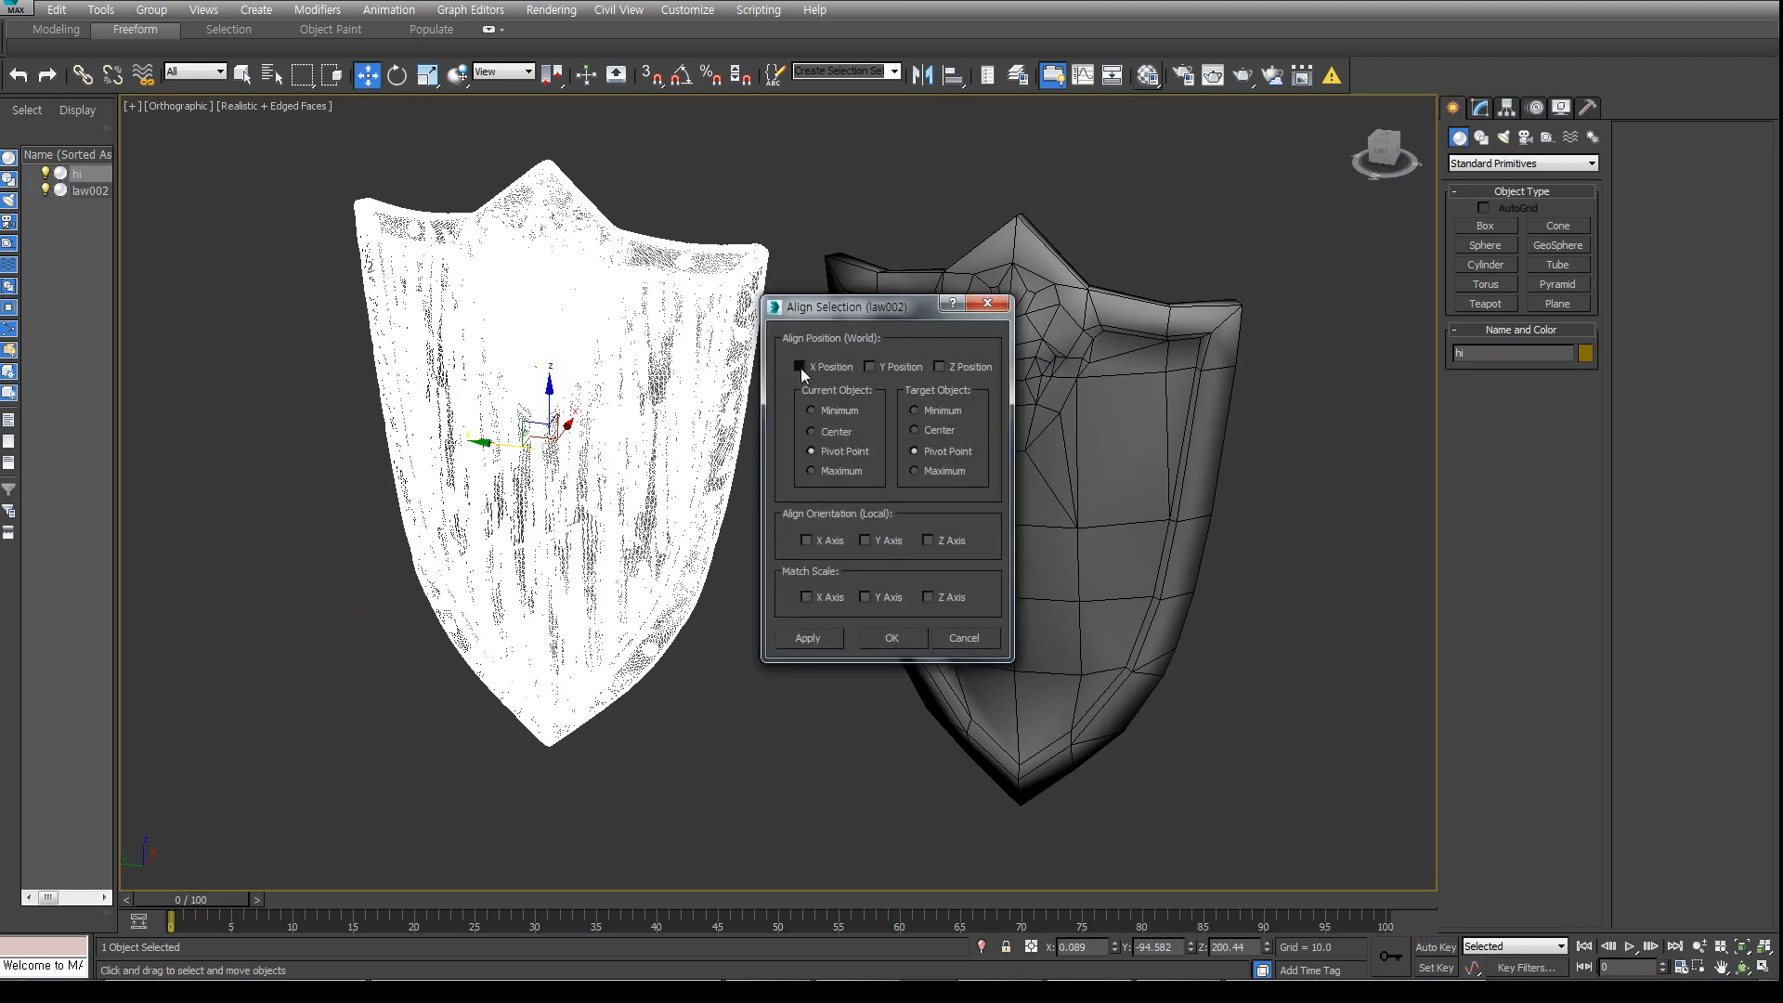
pyautogui.click(871, 367)
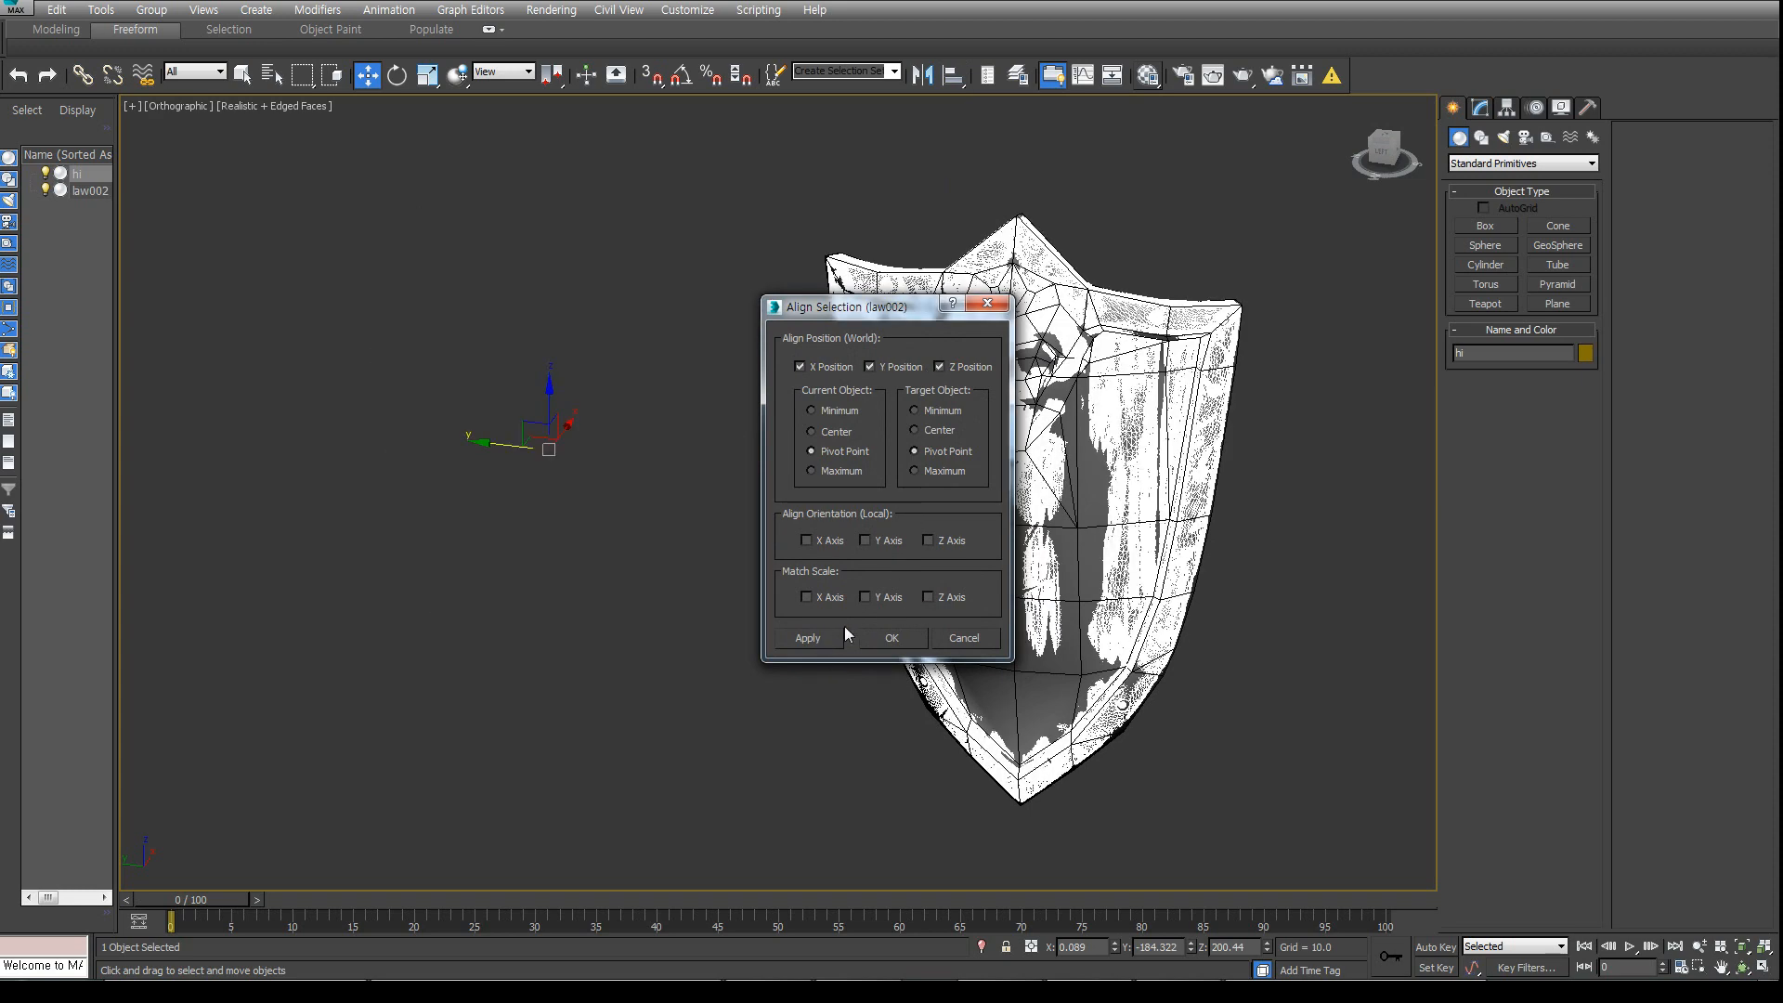
pyautogui.click(892, 638)
# Move the hi shield along the Y axis to stand beside law002 and show both shields without edged faces
pyautogui.scroll(6, 829, 461)
pyautogui.keyDown('alt'); pyautogui.moveTo(828, 461); pyautogui.dragTo(847, 423, button='middle'); pyautogui.keyUp('alt')
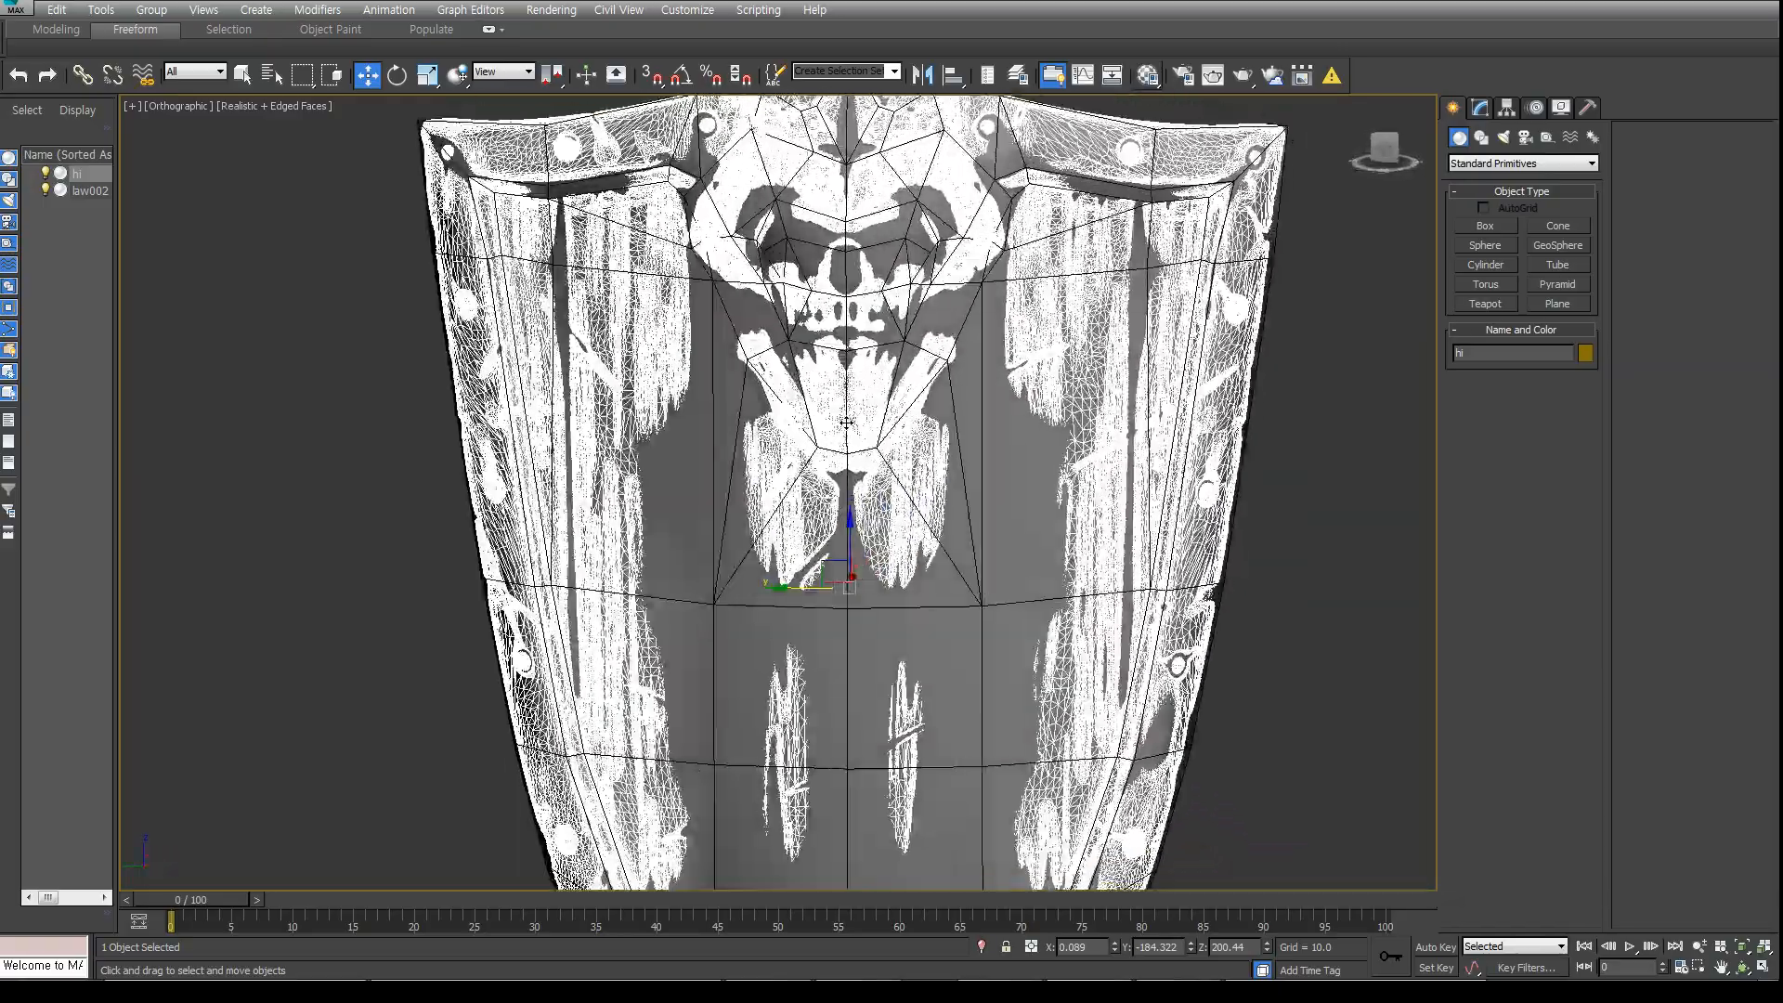
pyautogui.scroll(-6, 847, 423)
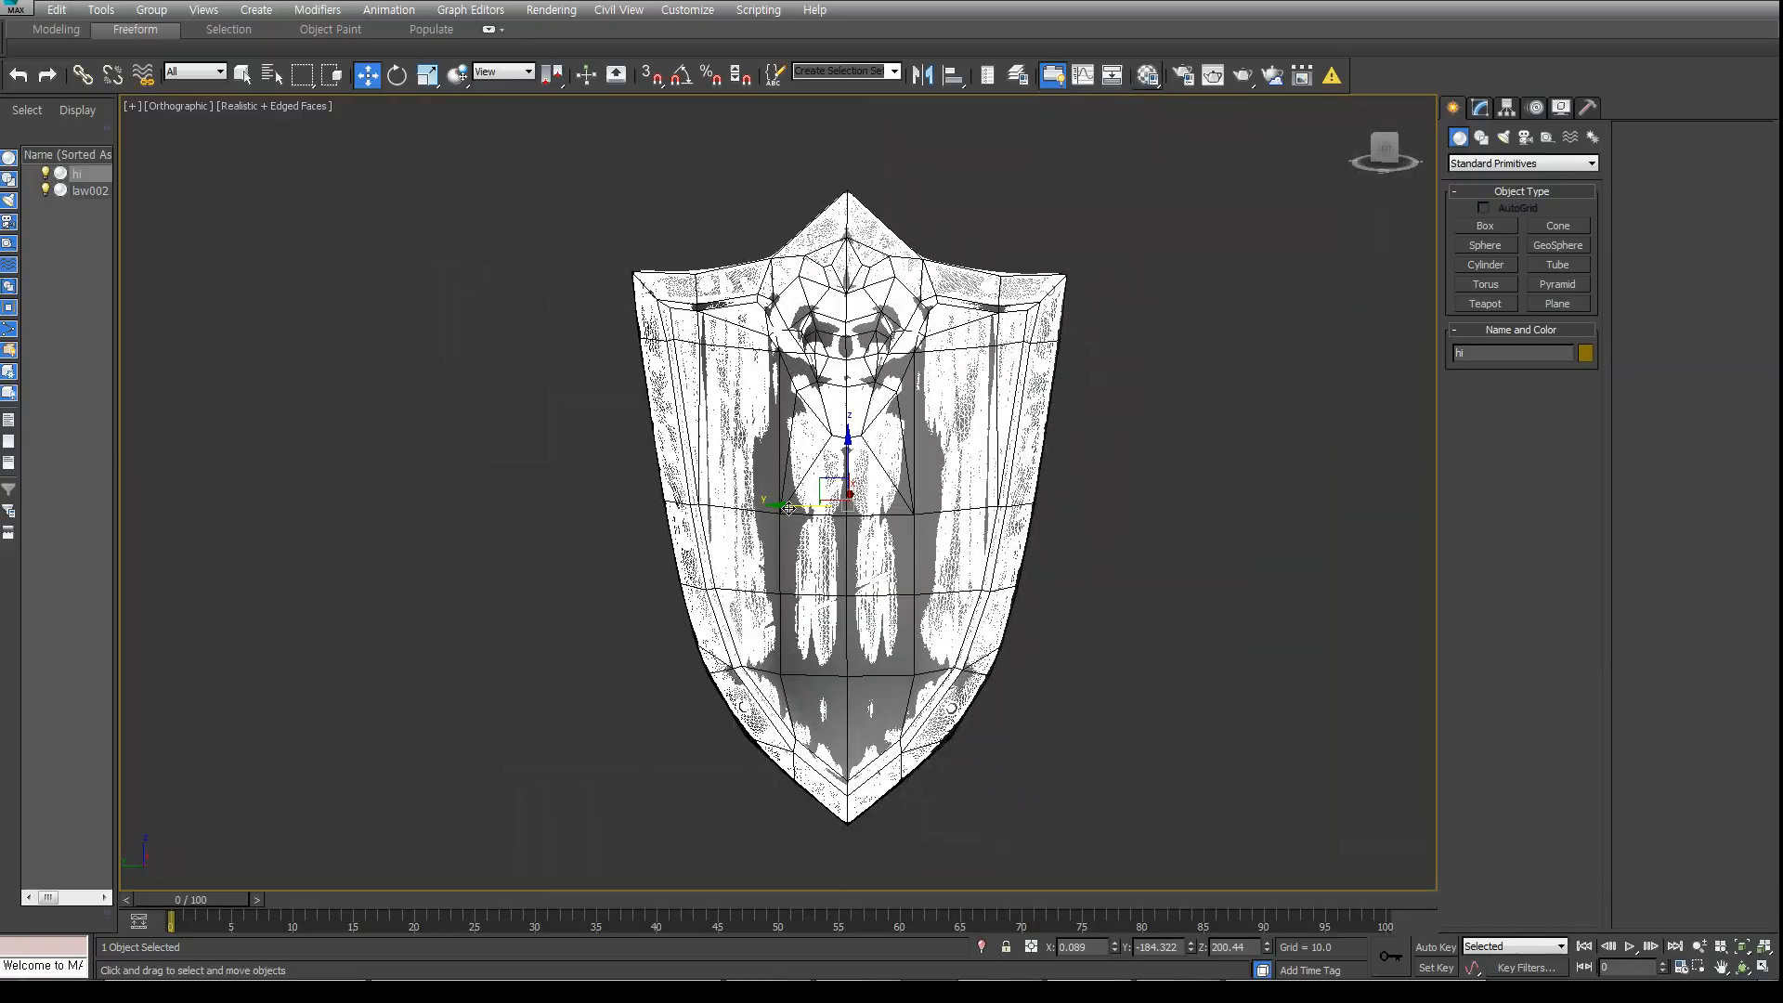
pyautogui.keyDown('alt'); pyautogui.moveTo(788, 509); pyautogui.dragTo(720, 509, button='middle'); pyautogui.keyUp('alt')
pyautogui.moveTo(720, 509); pyautogui.dragTo(283, 509)
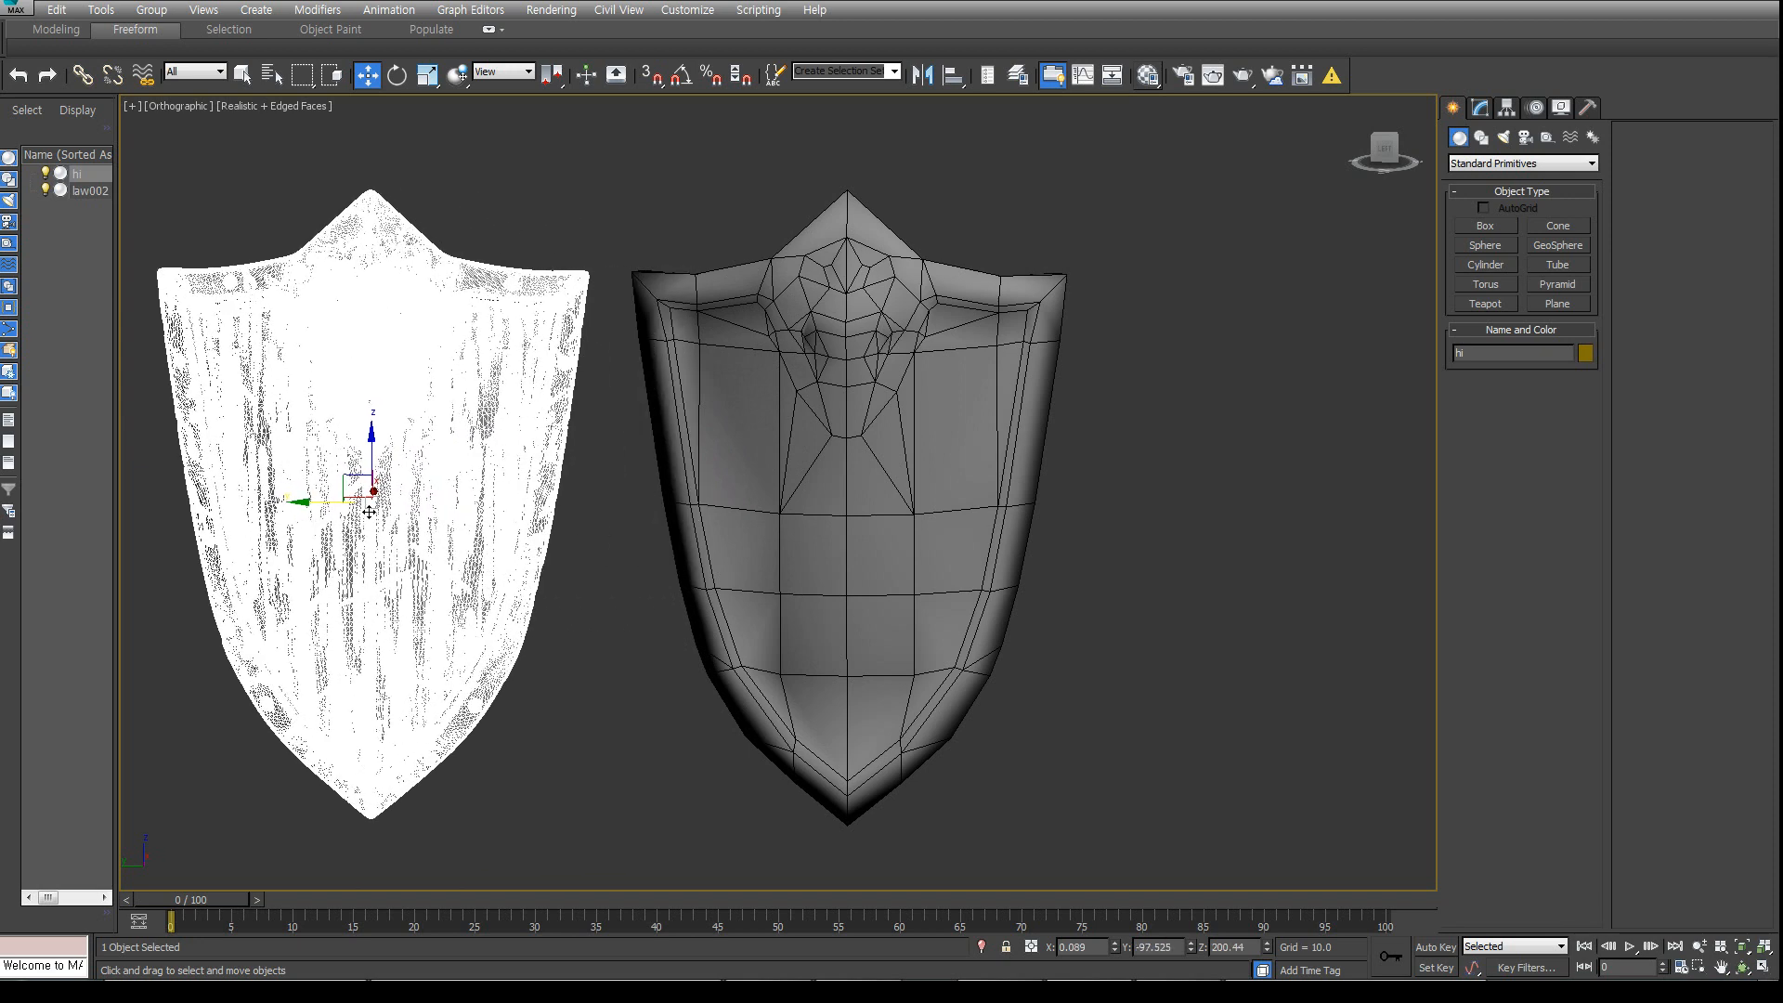
pyautogui.press('F4')
pyautogui.click(1385, 151)
pyautogui.moveTo(756, 418); pyautogui.dragTo(910, 546, button='middle')
# Switch to Substance Painter and start a new project
pyautogui.moveTo(1293, 981)
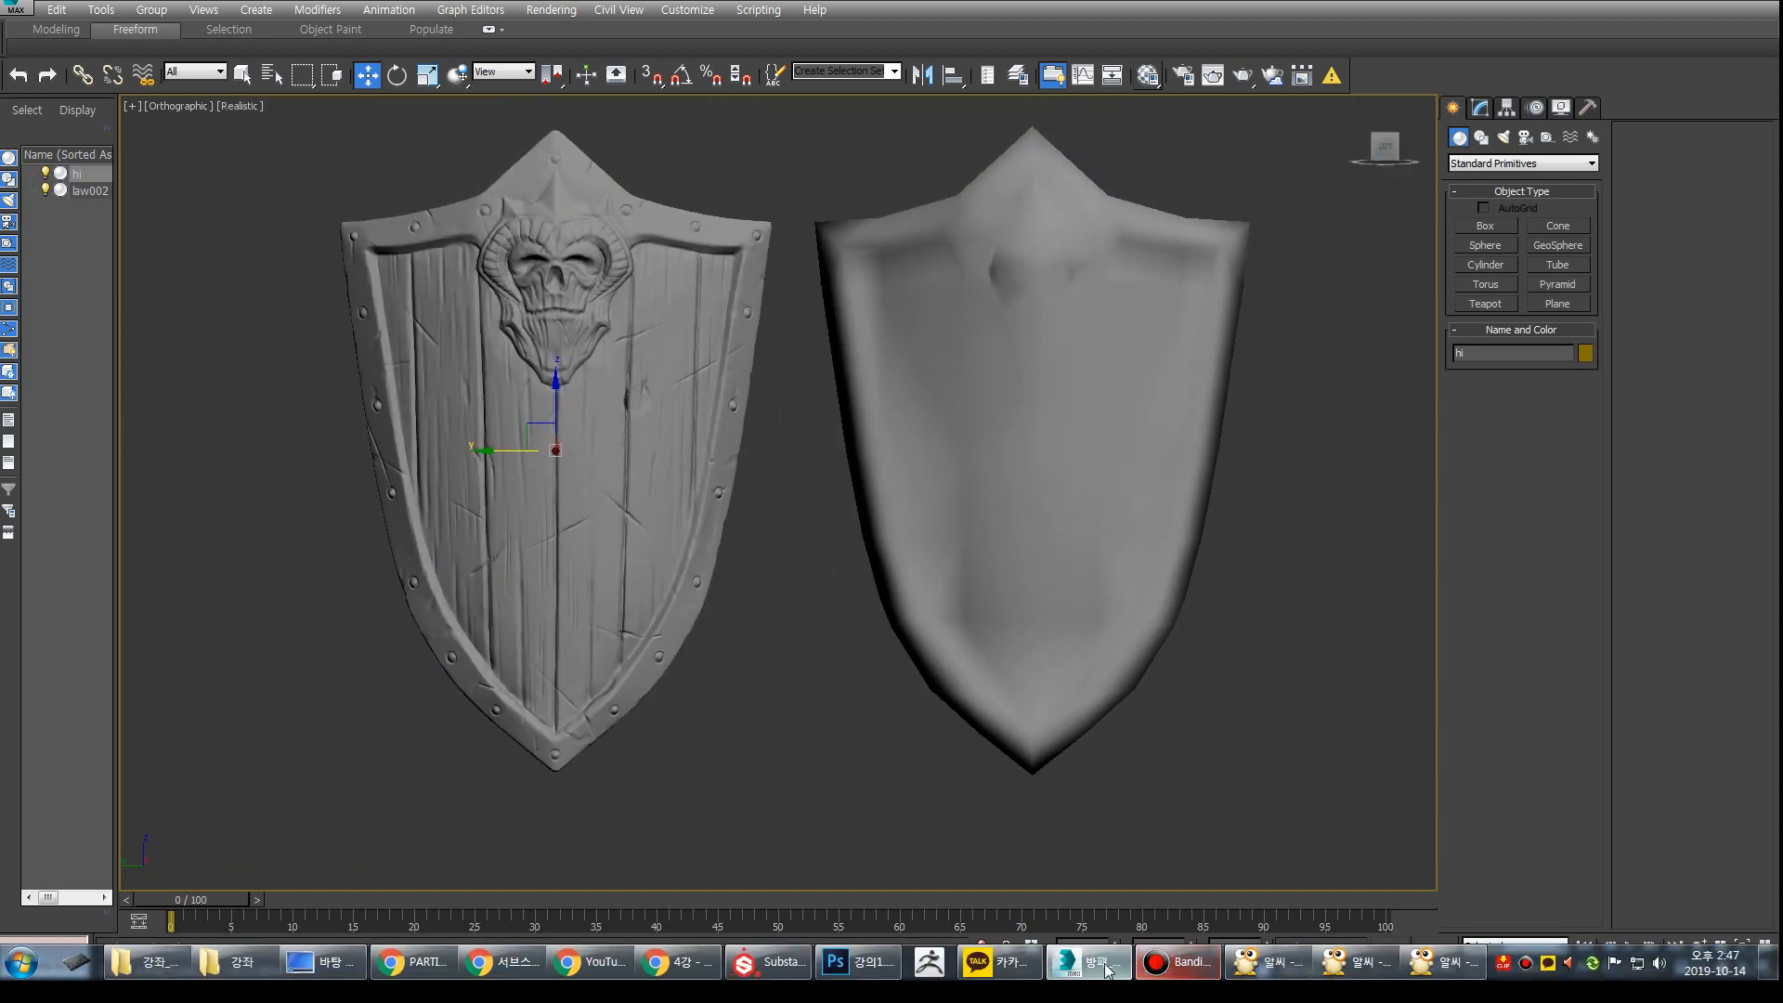
pyautogui.click(769, 963)
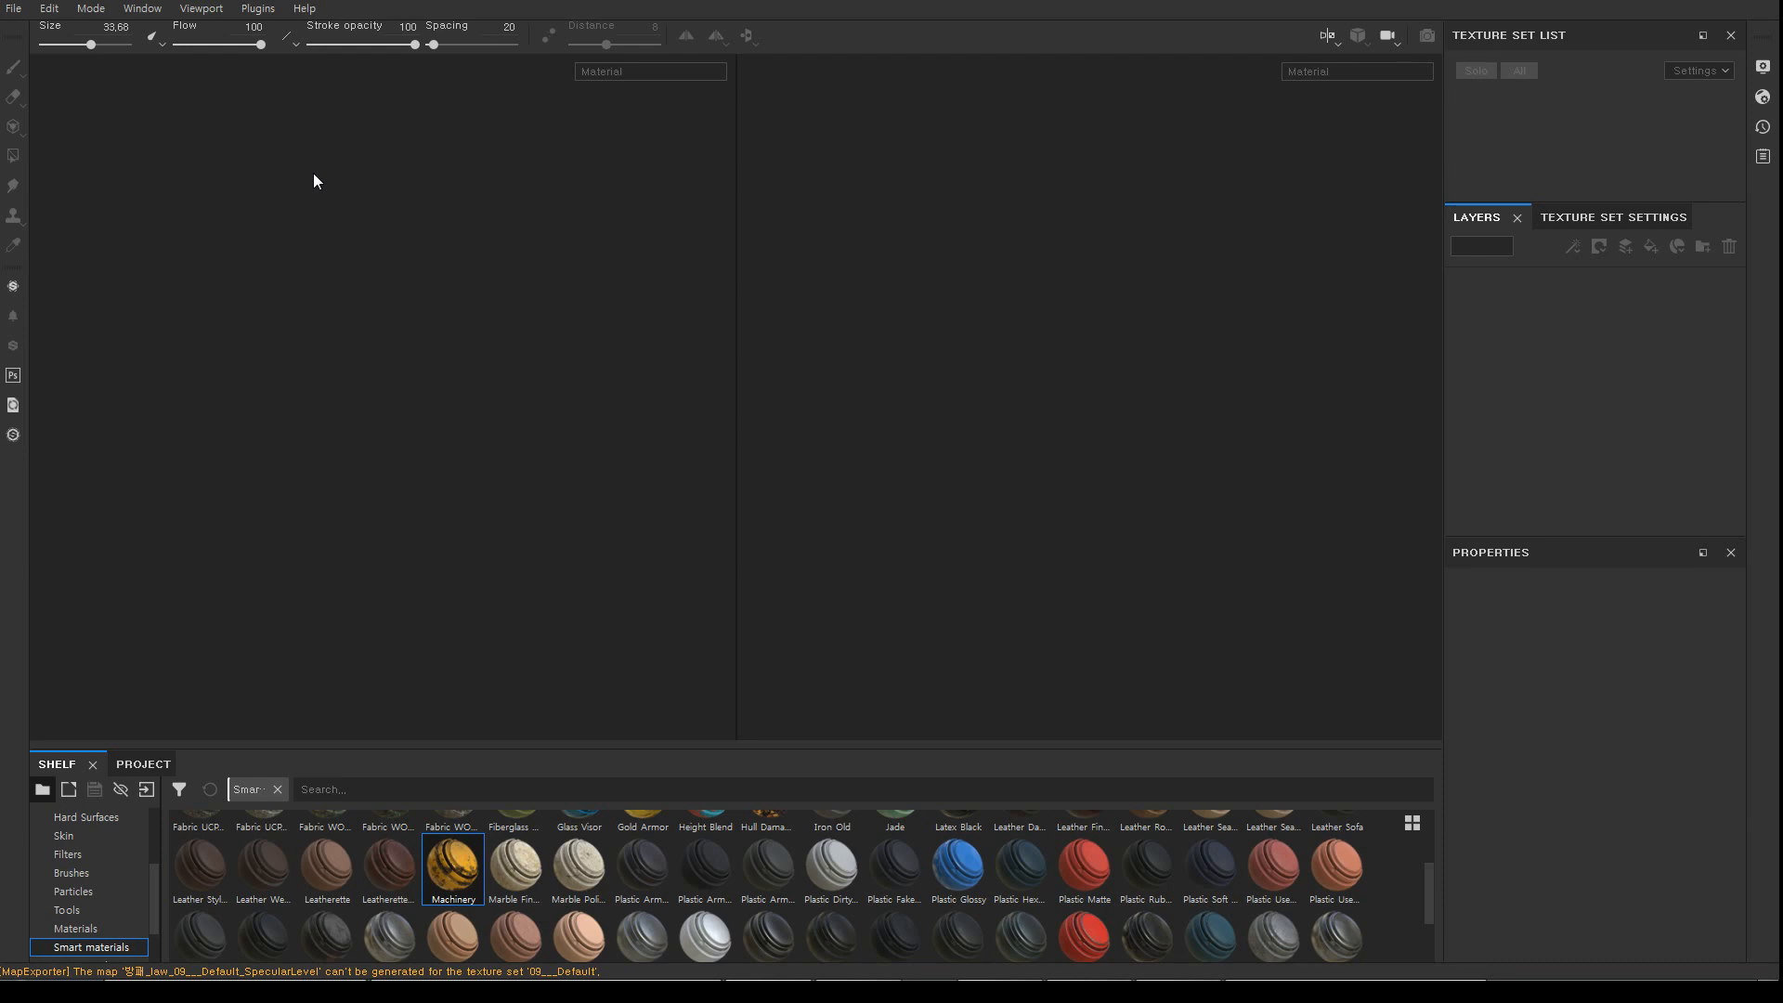
pyautogui.click(15, 11)
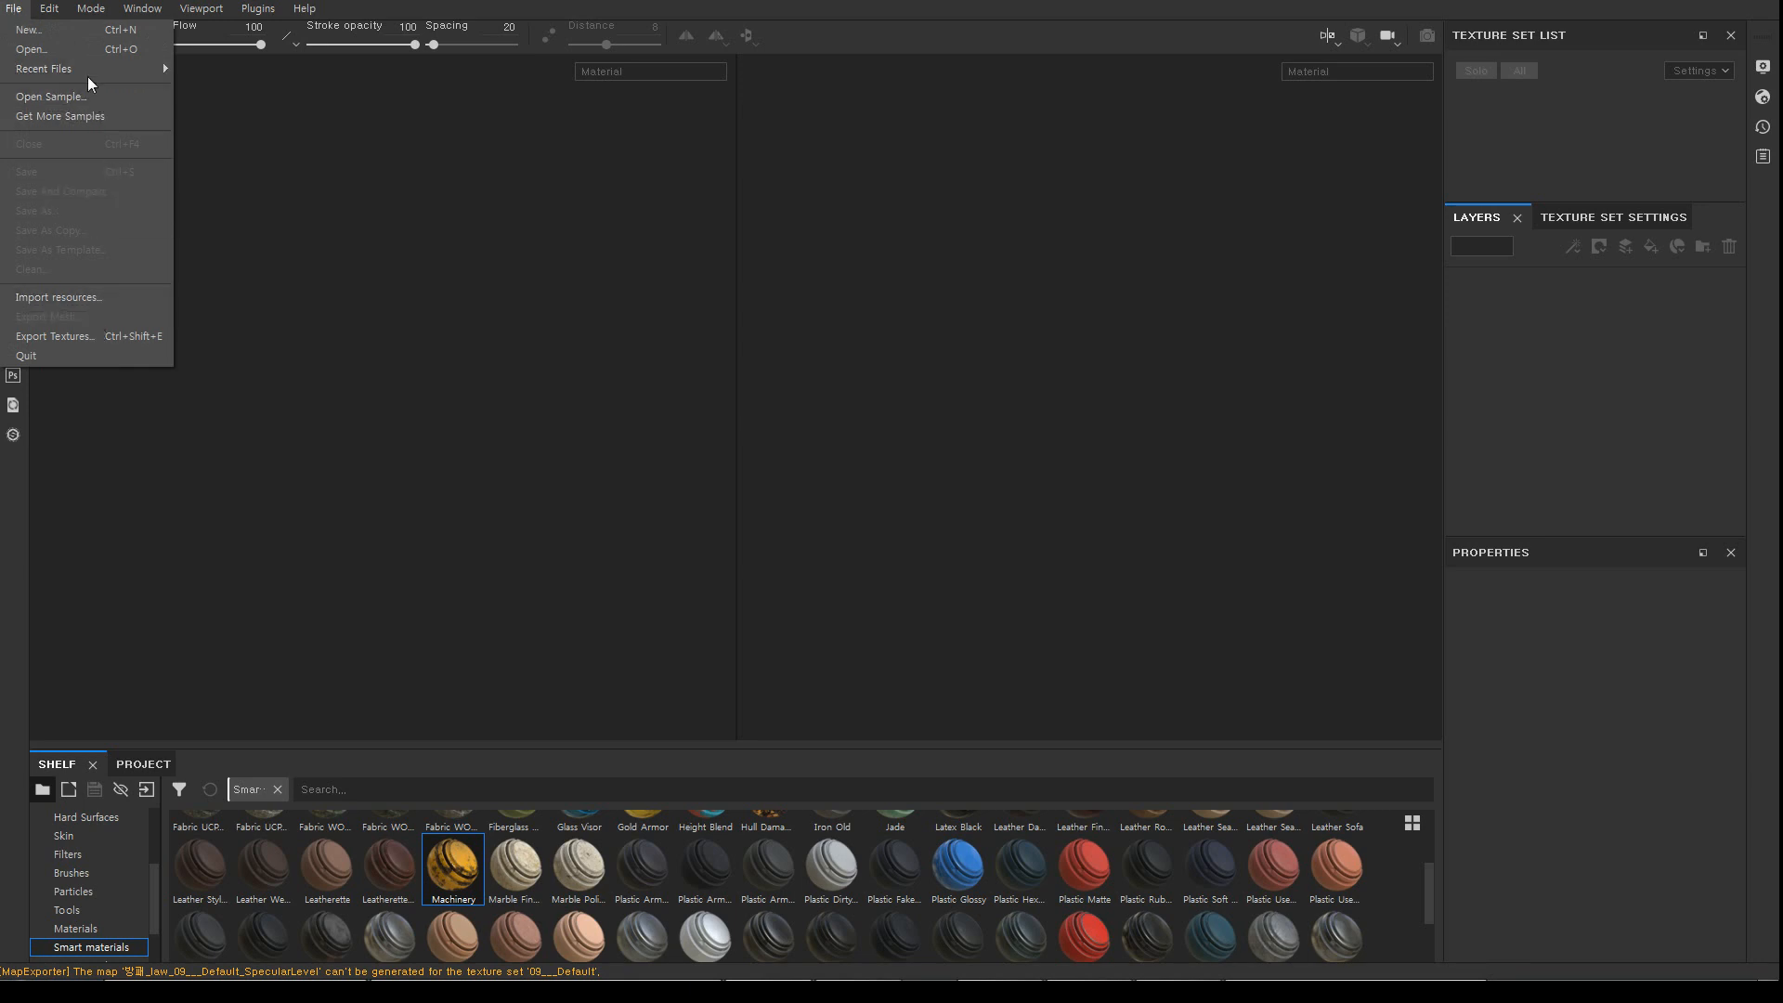
pyautogui.click(69, 36)
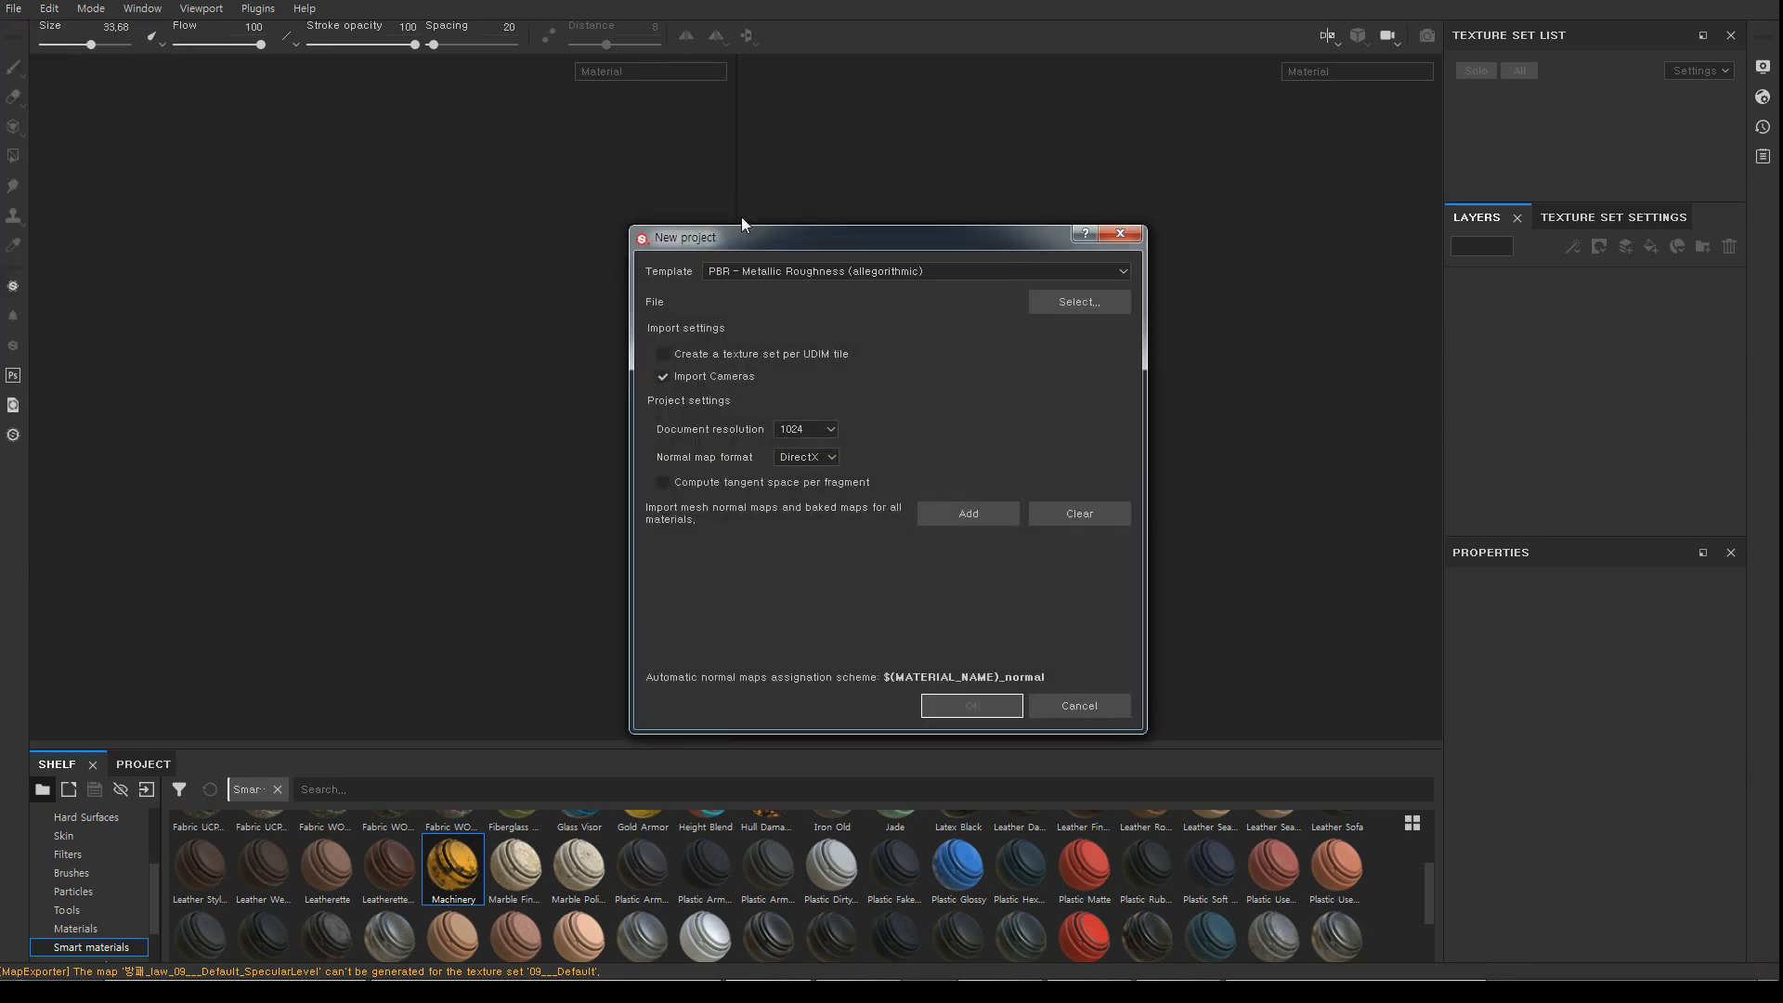
pyautogui.moveTo(773, 238); pyautogui.dragTo(545, 150)
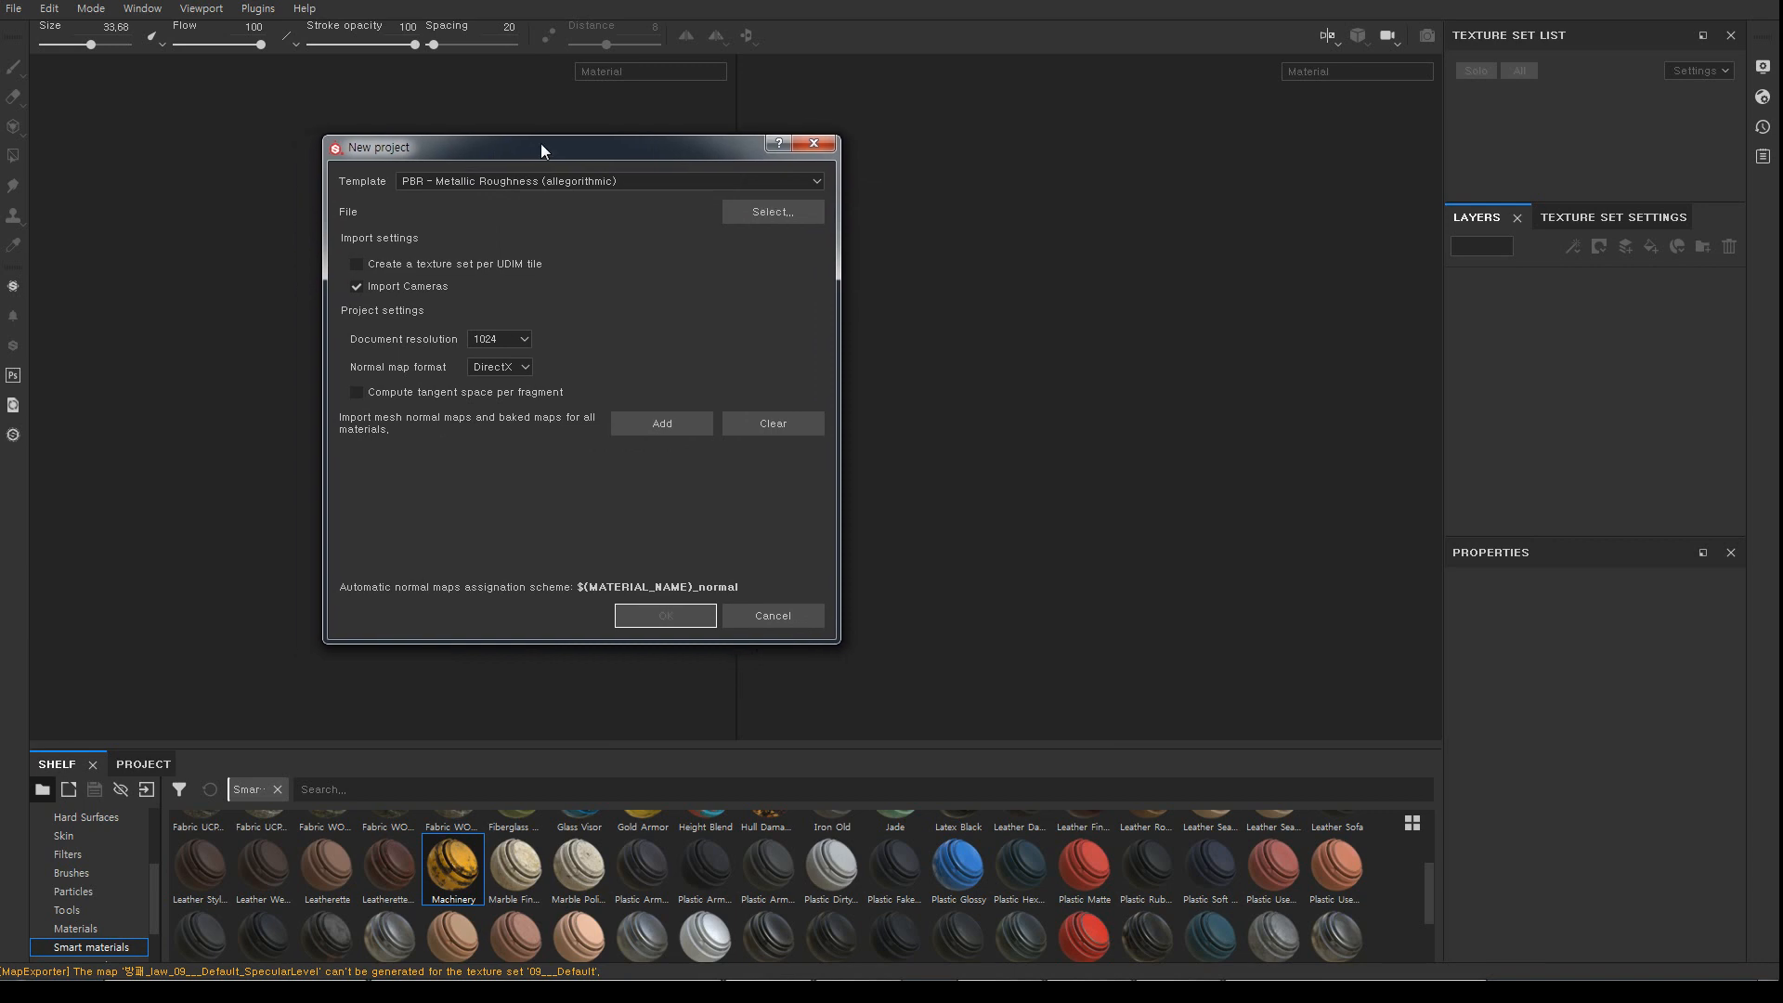
# Select 방패_law.obj from the 방패 folder as the new project's mesh file
pyautogui.click(740, 215)
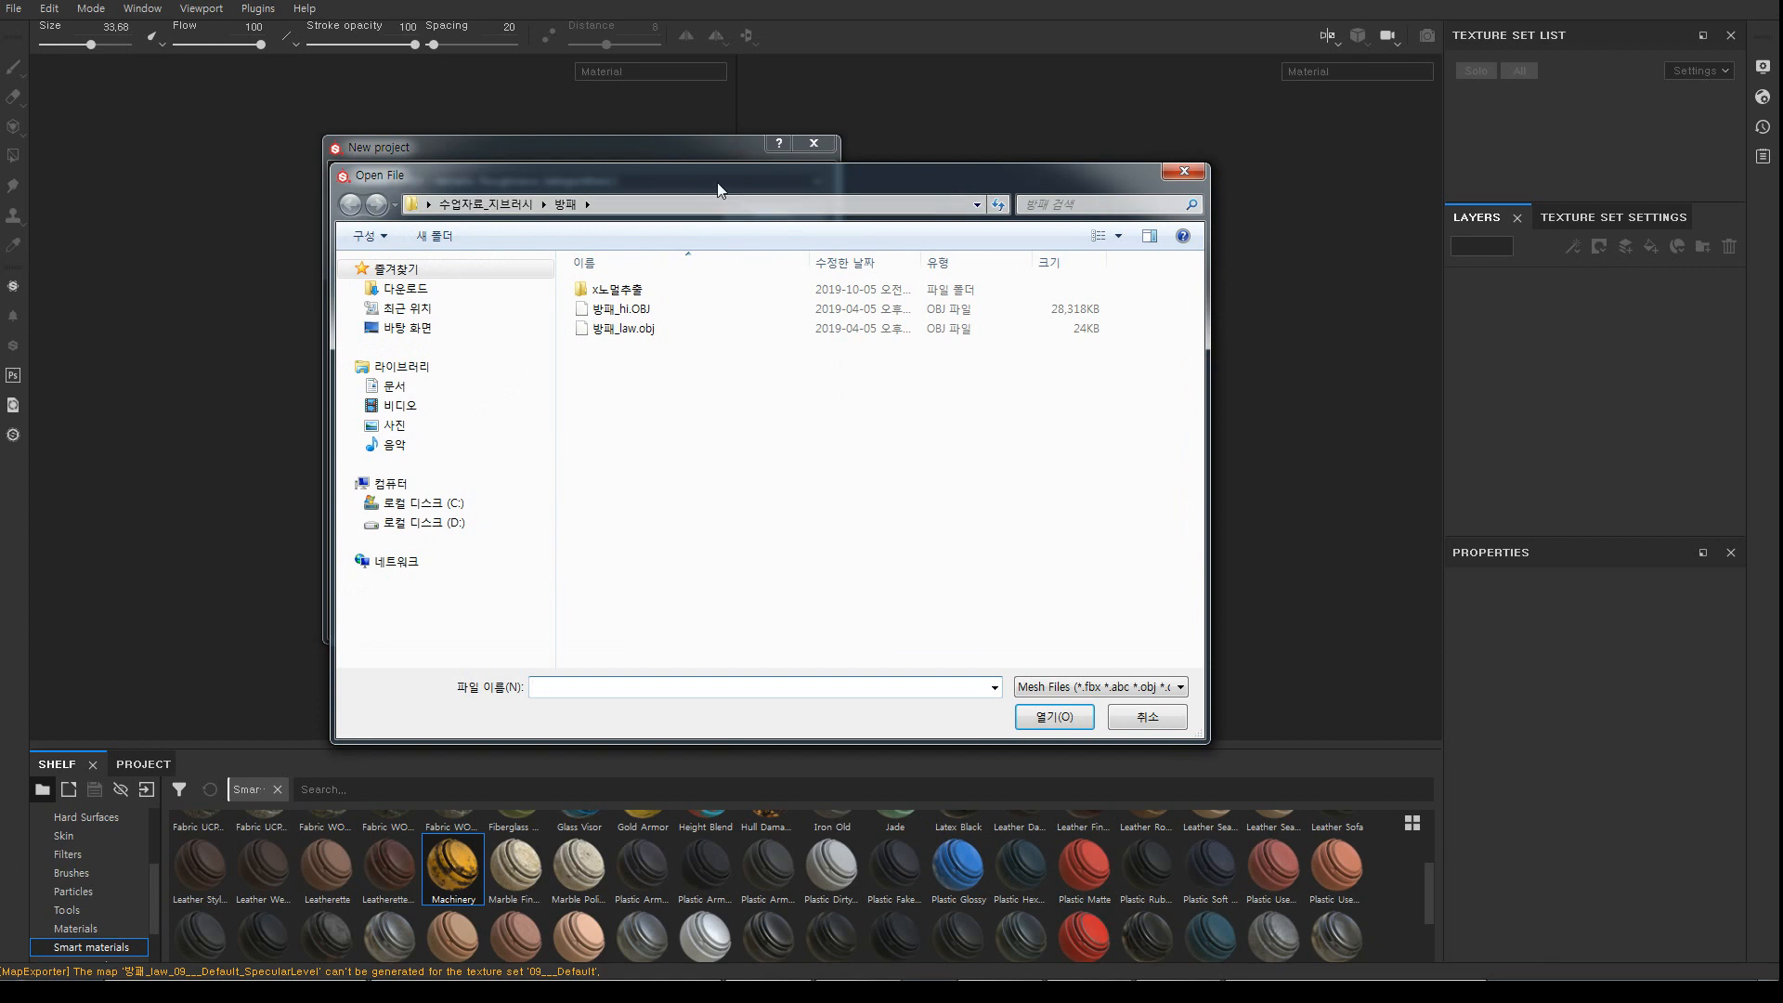
pyautogui.click(636, 336)
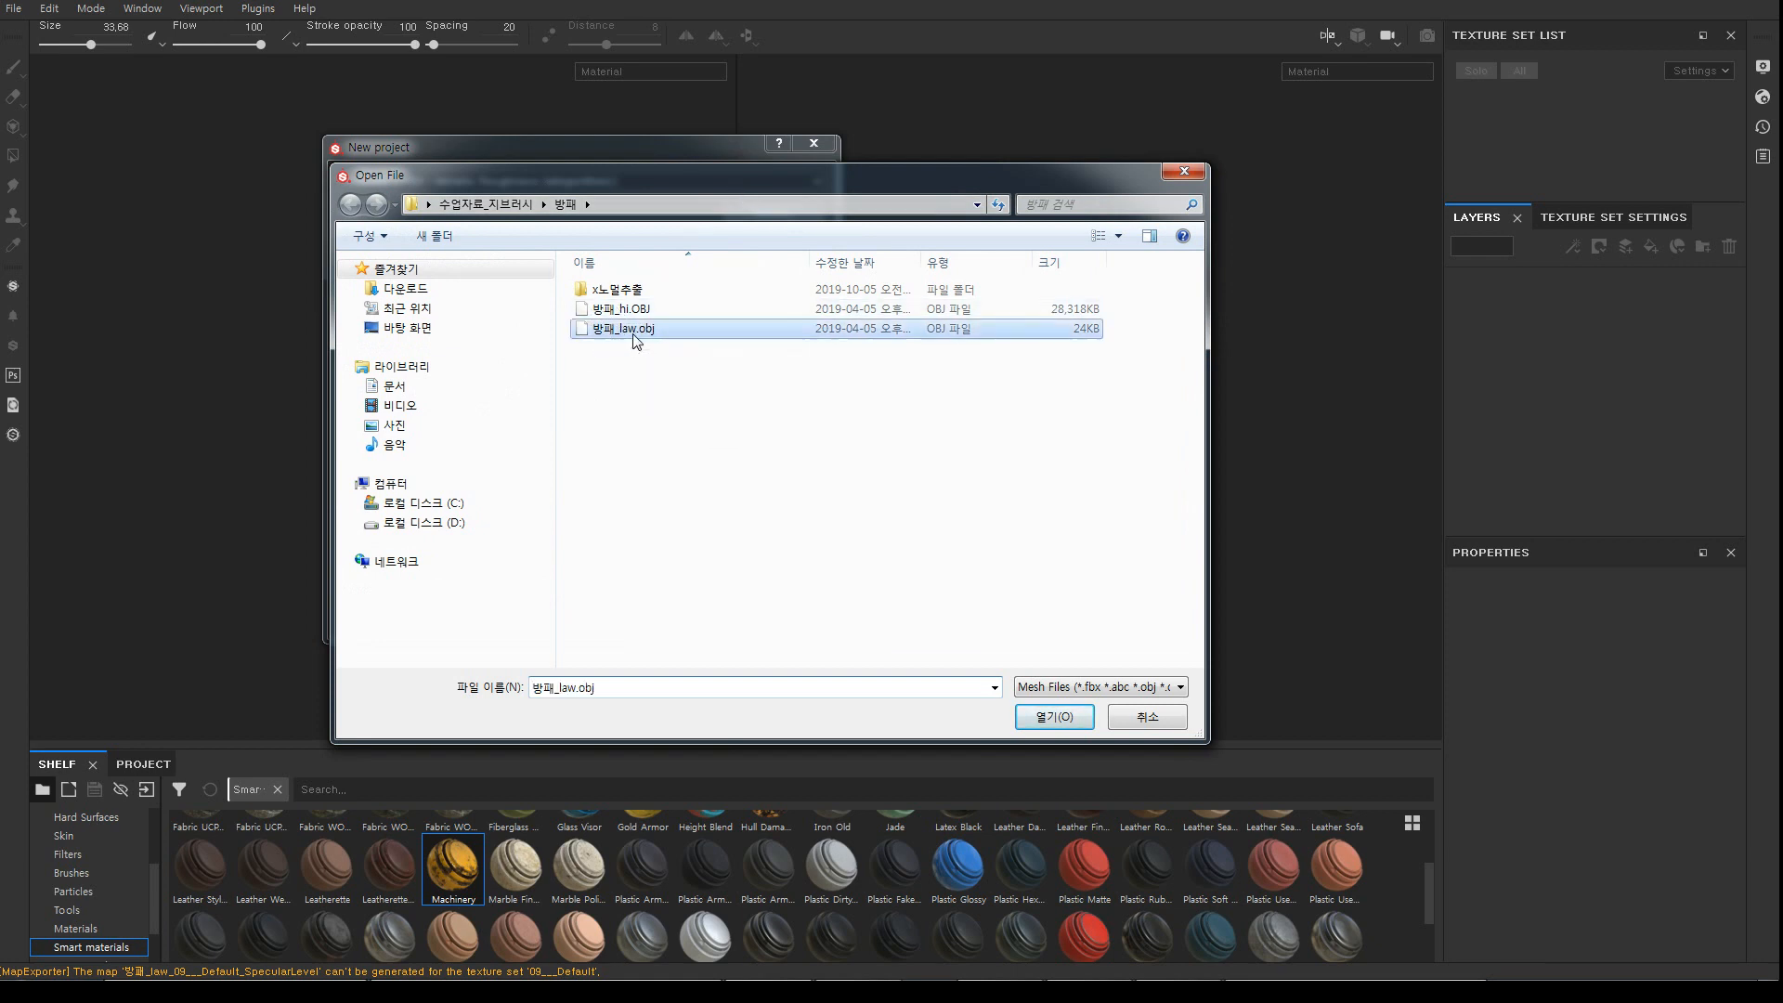
pyautogui.click(1055, 719)
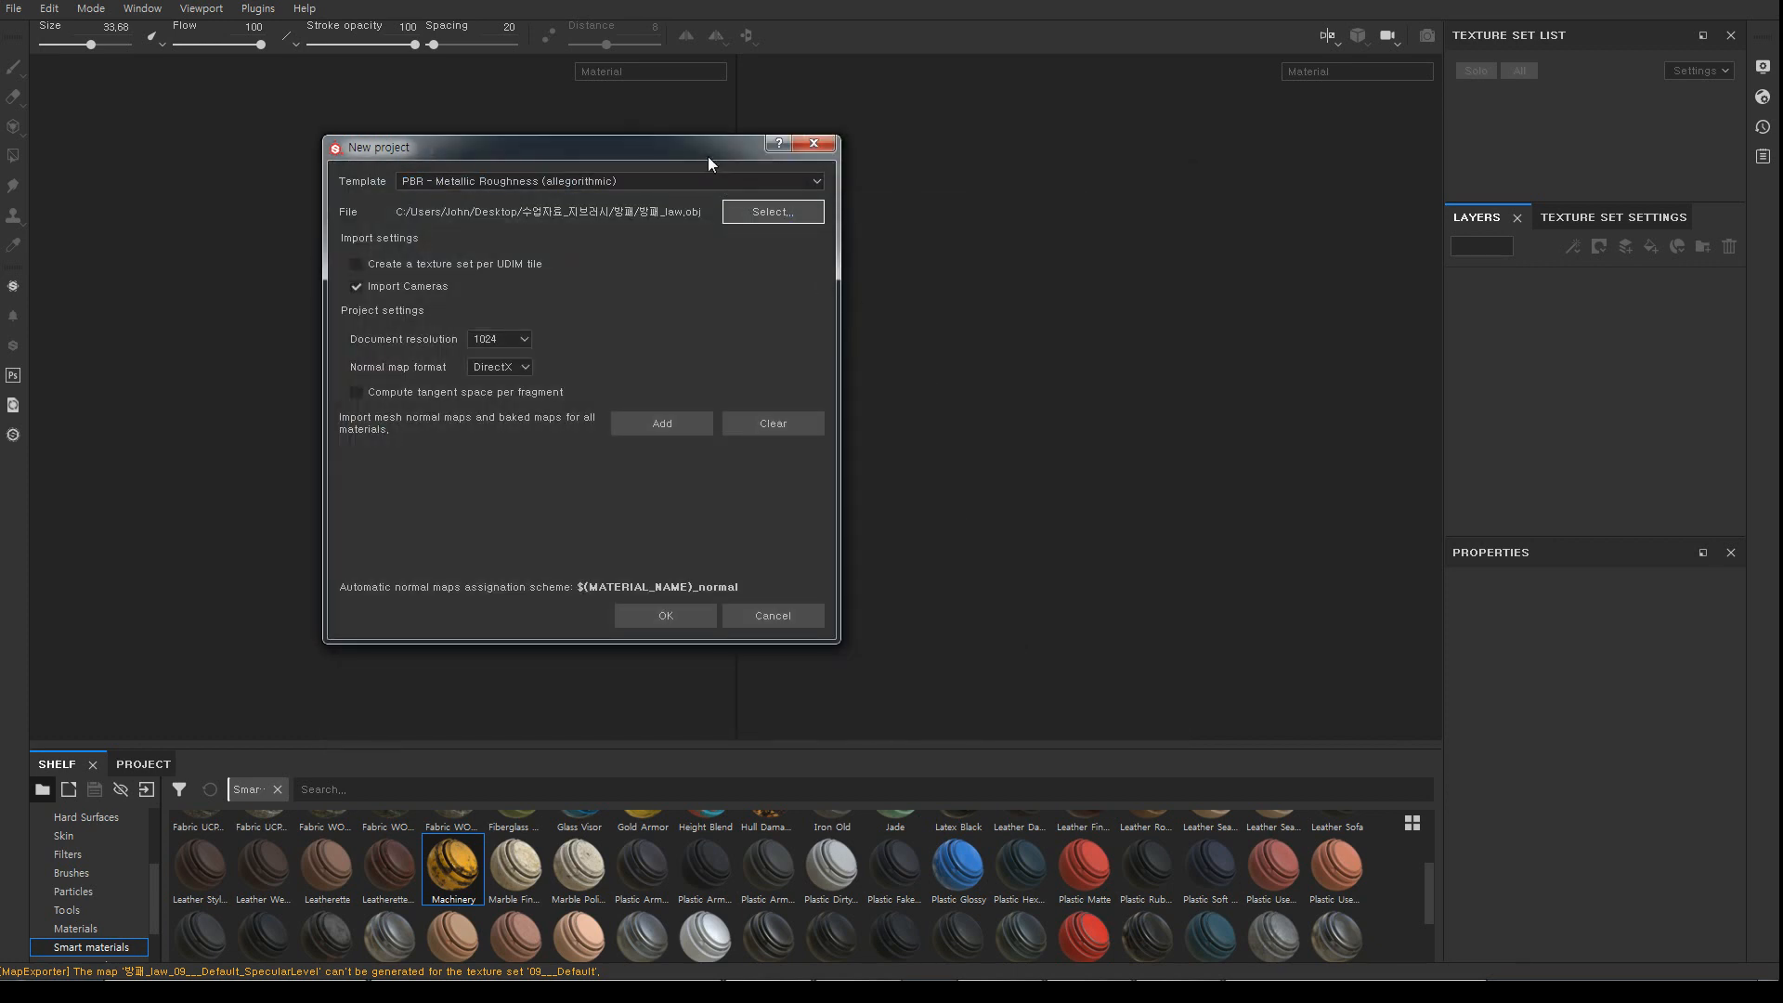
pyautogui.moveTo(709, 158); pyautogui.dragTo(703, 136)
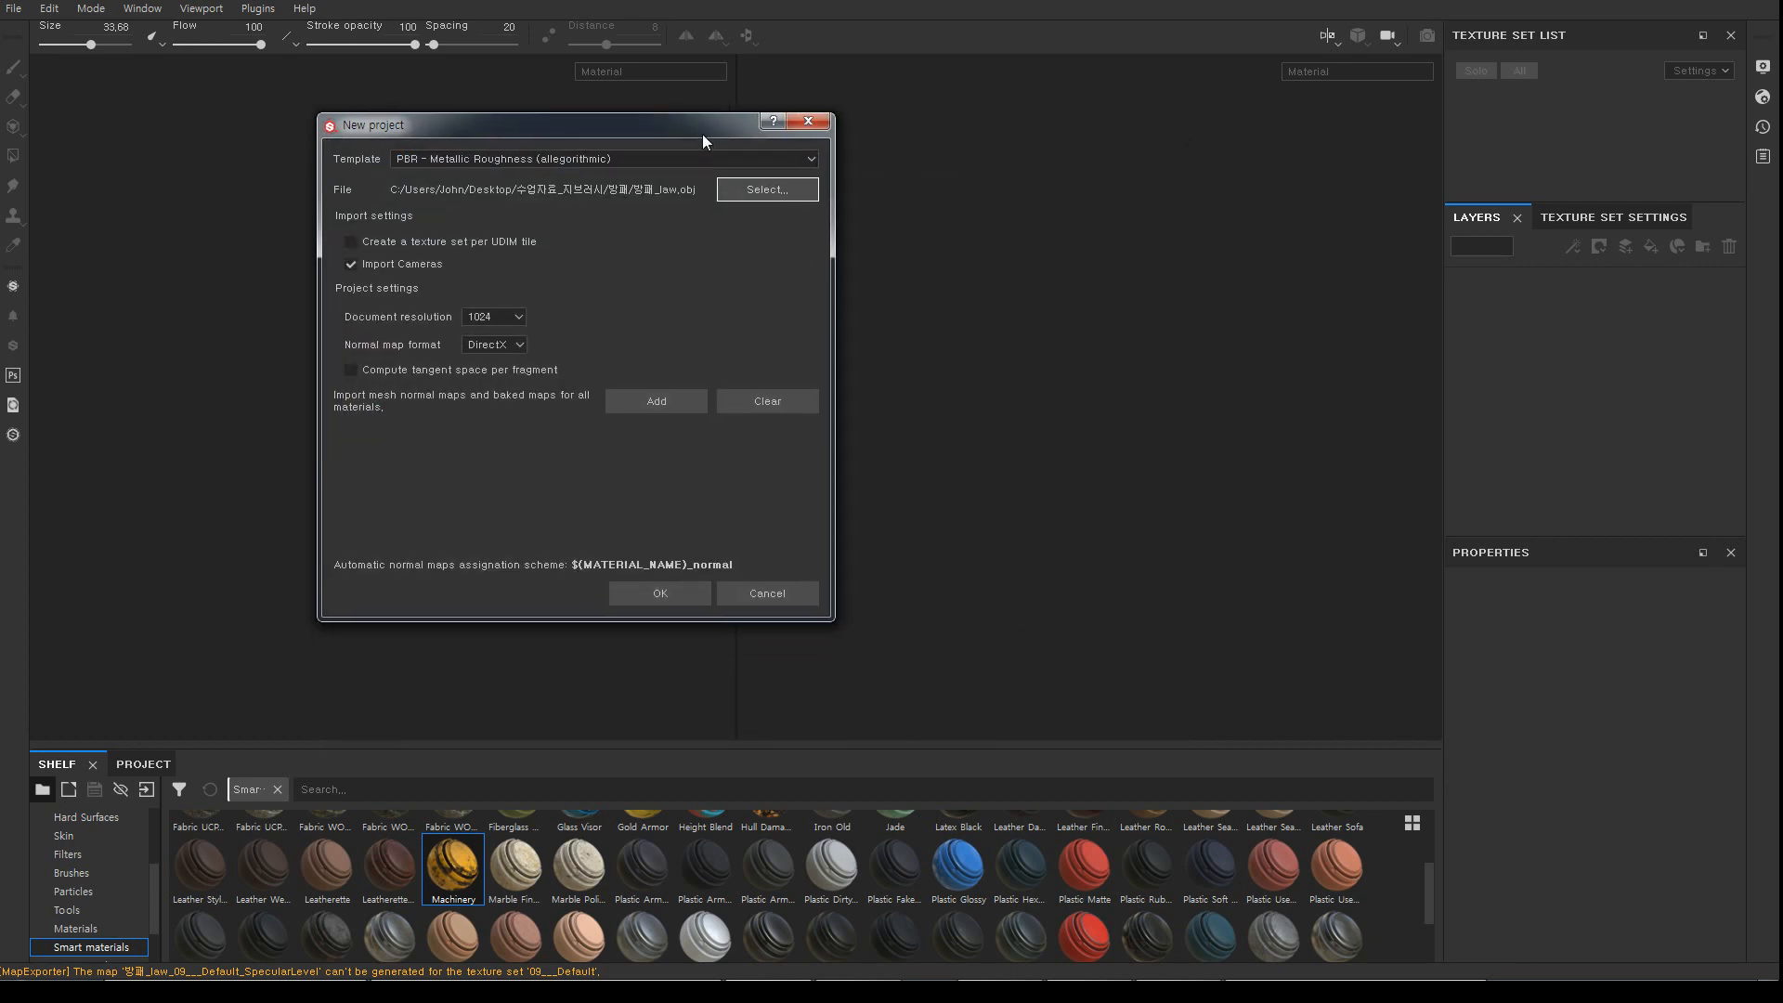
pyautogui.click(515, 315)
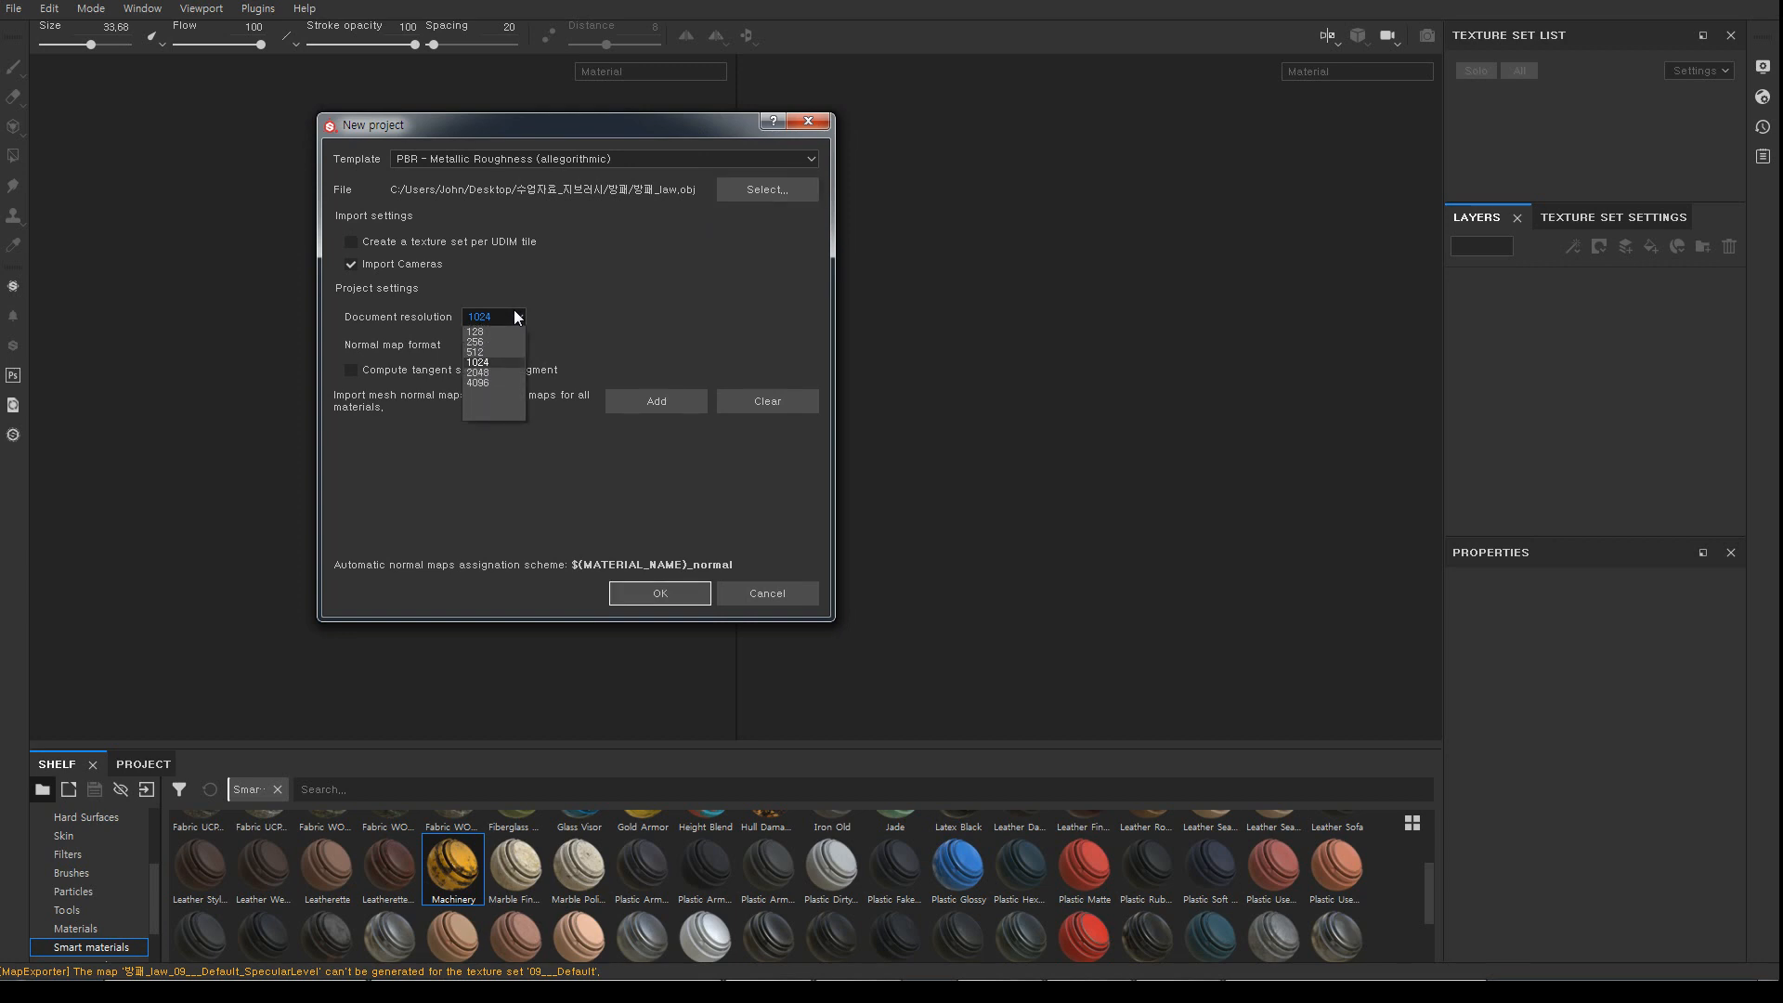
pyautogui.click(571, 320)
pyautogui.click(514, 314)
pyautogui.click(573, 310)
pyautogui.moveTo(677, 132); pyautogui.dragTo(737, 120)
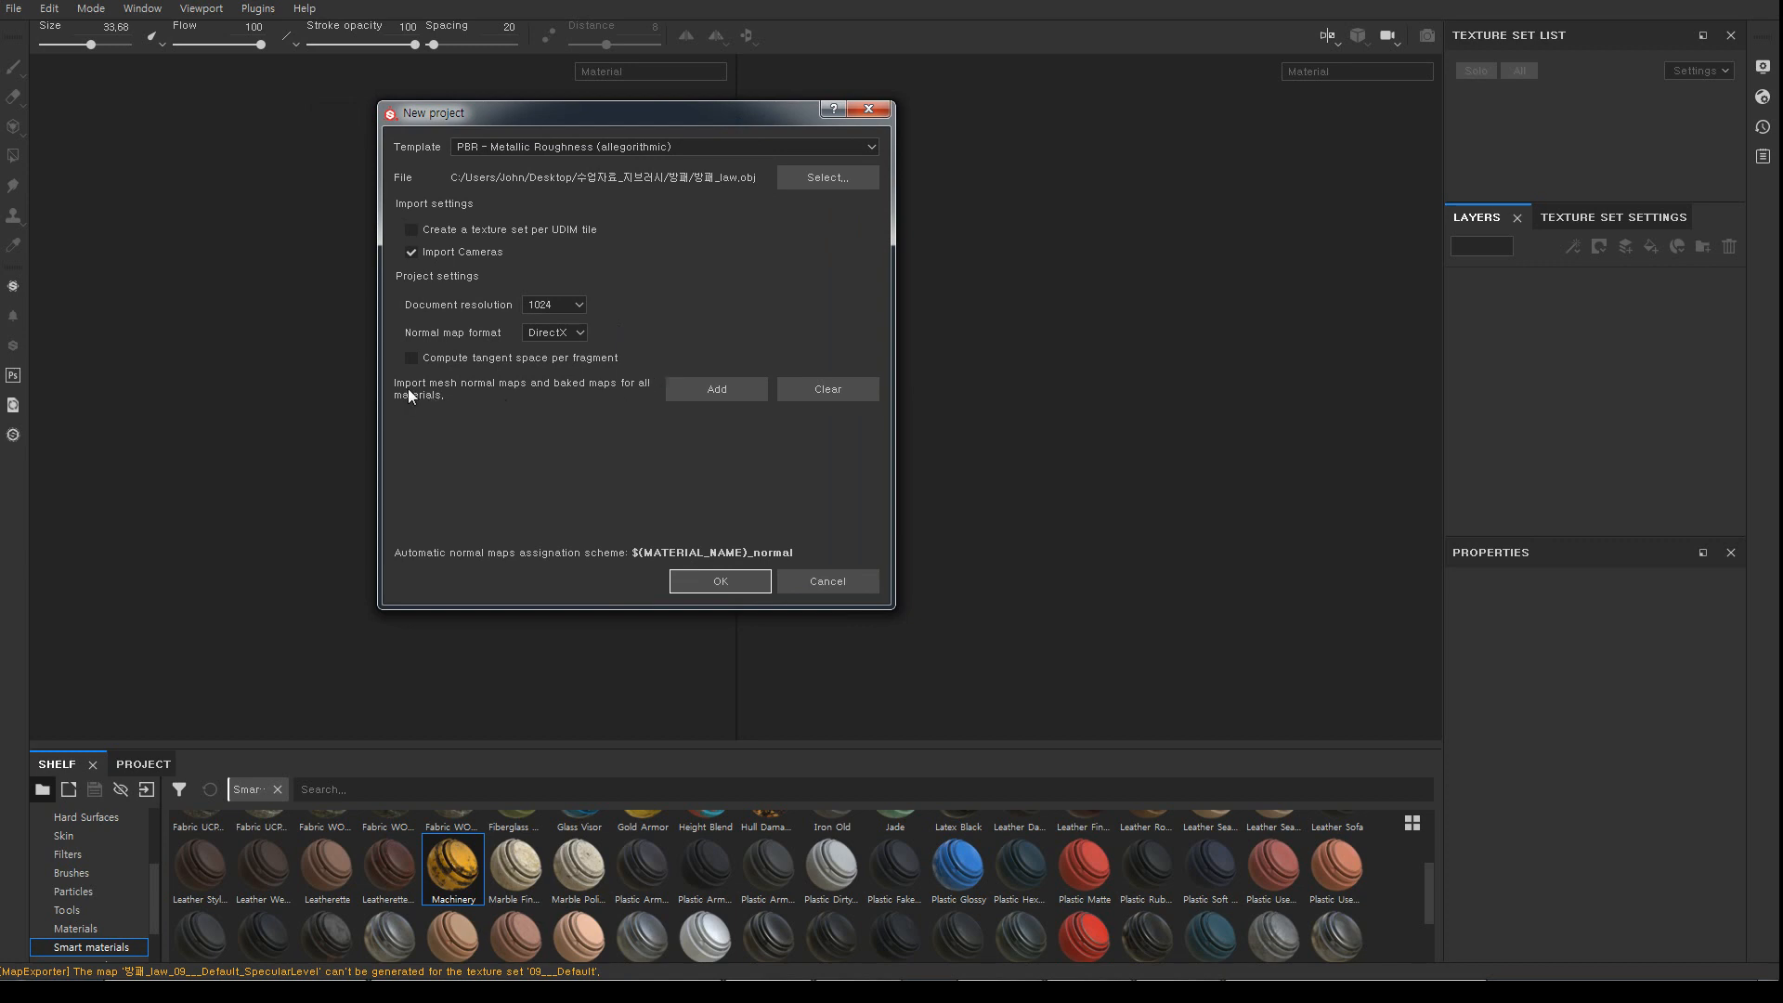
pyautogui.click(716, 389)
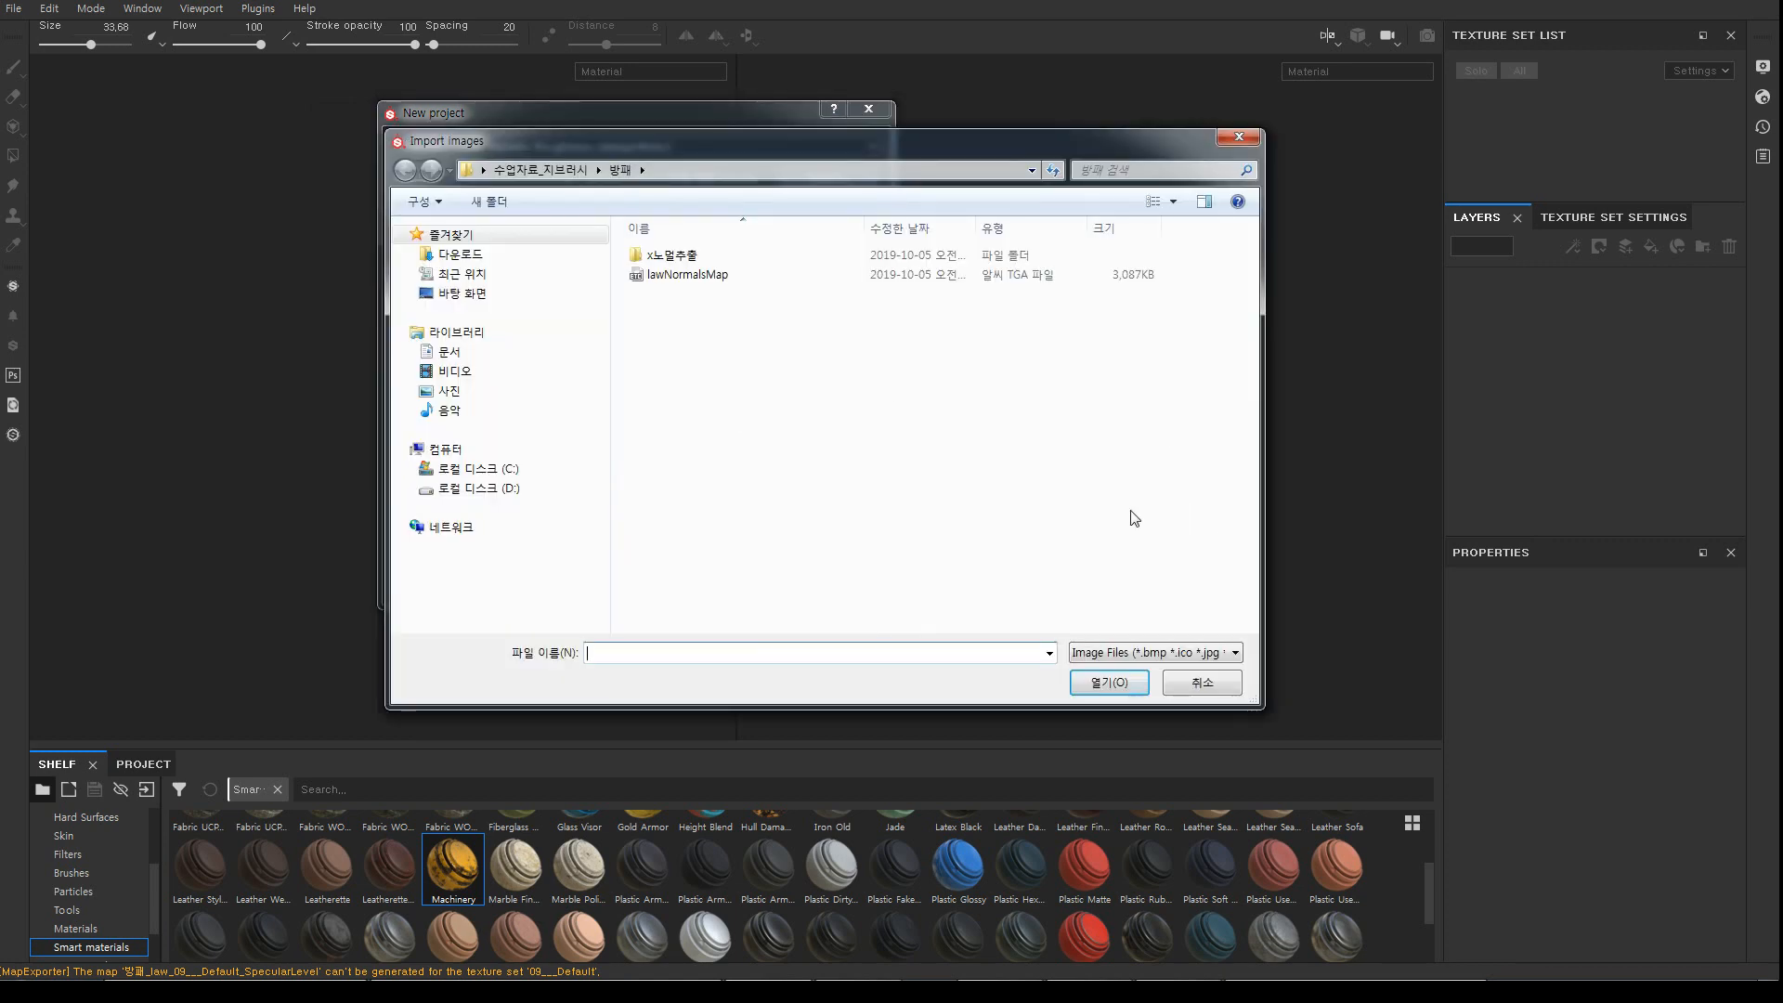
pyautogui.click(558, 170)
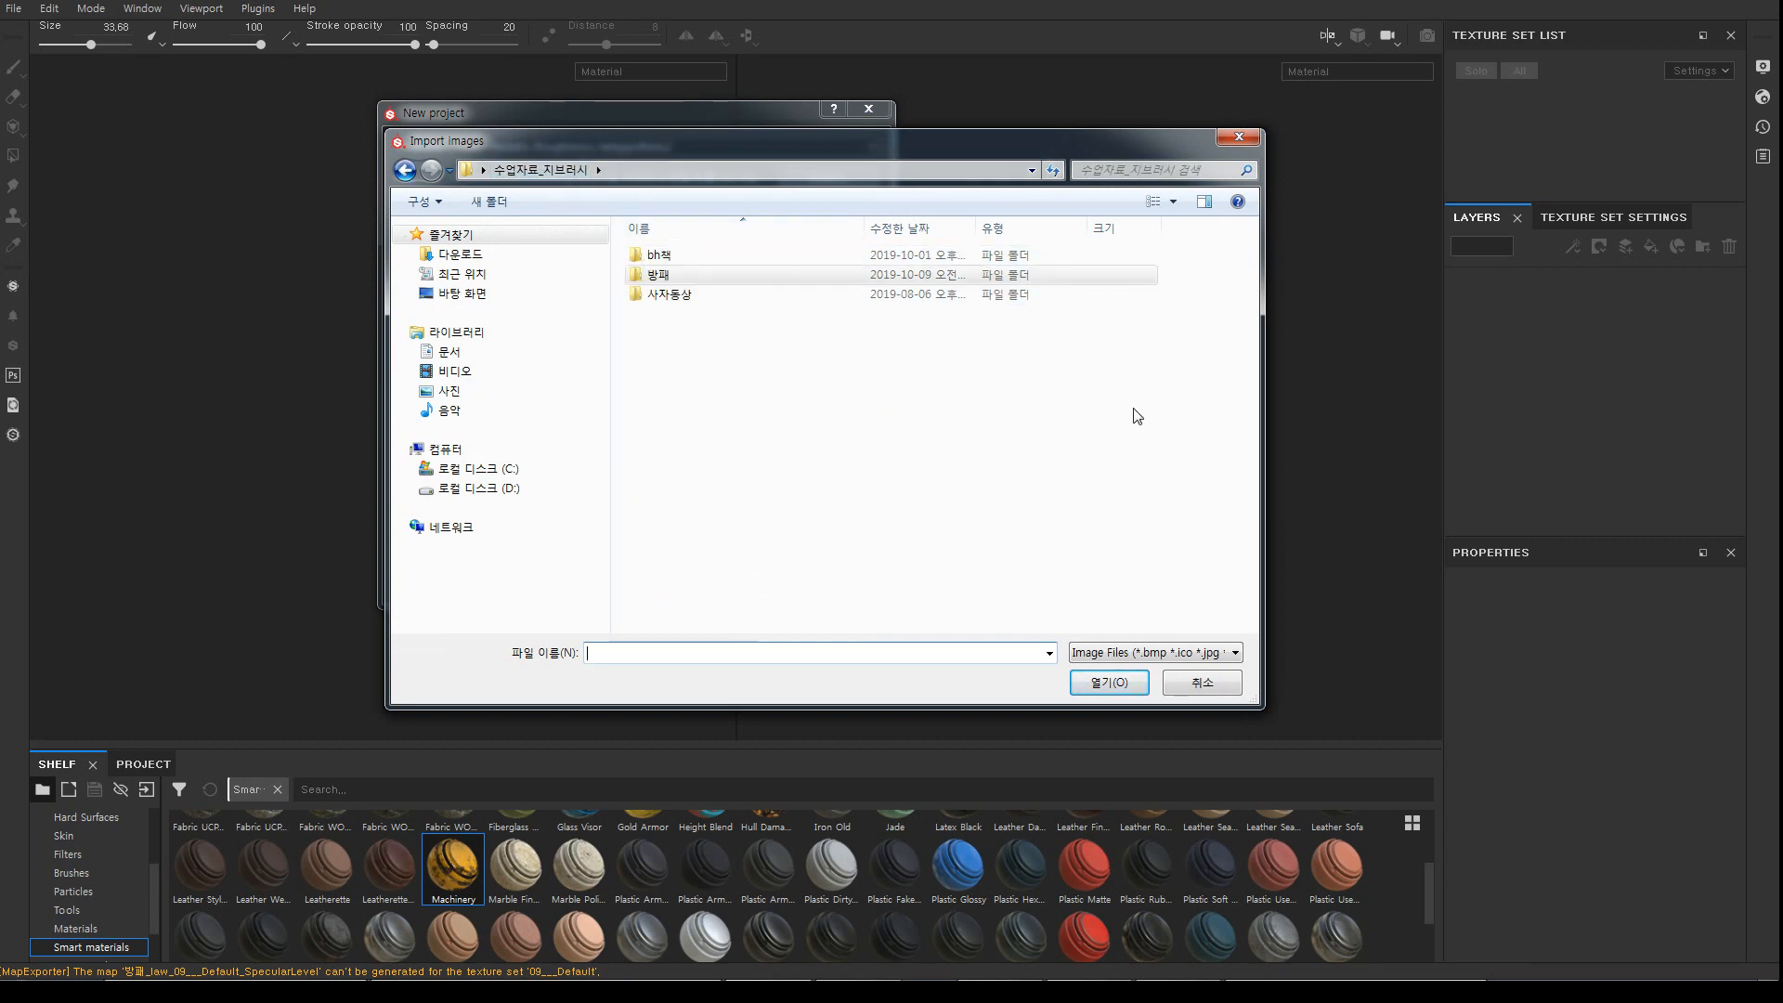
pyautogui.click(717, 295)
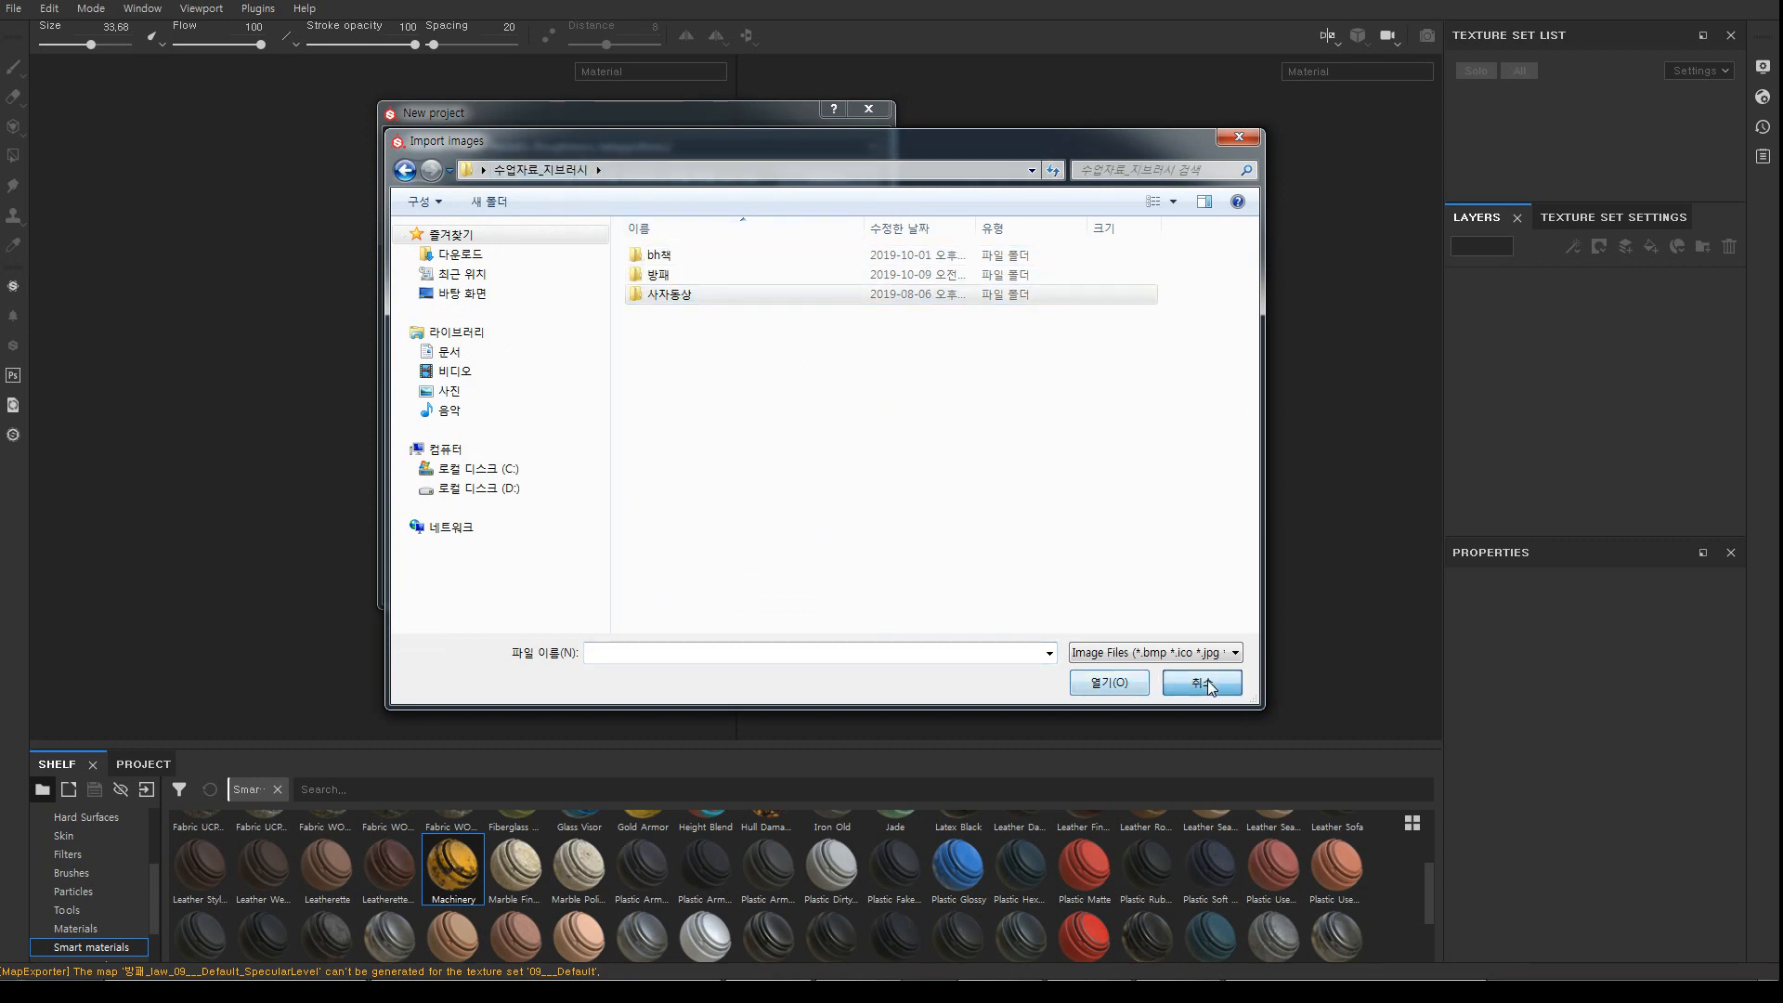
pyautogui.click(1202, 683)
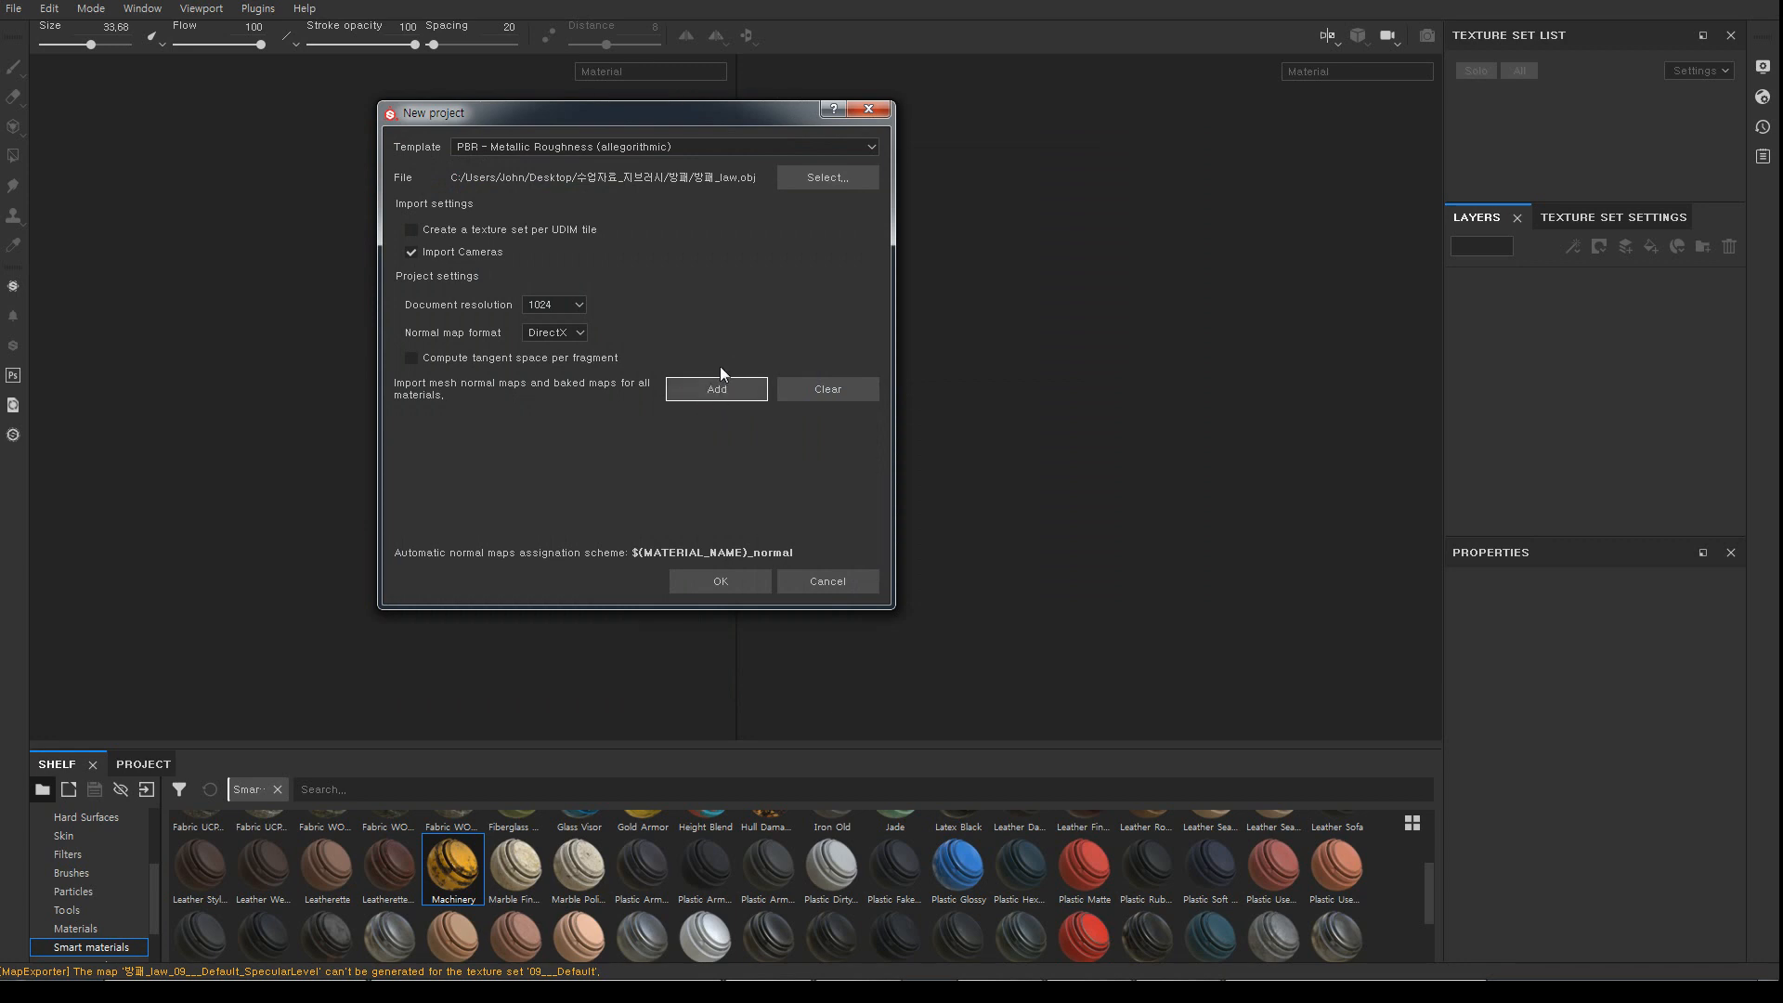
# Create the project with the PBR - Metallic Roughness template at 1024 resolution and rotate the environment lighting to brighten the shield's front
pyautogui.click(715, 581)
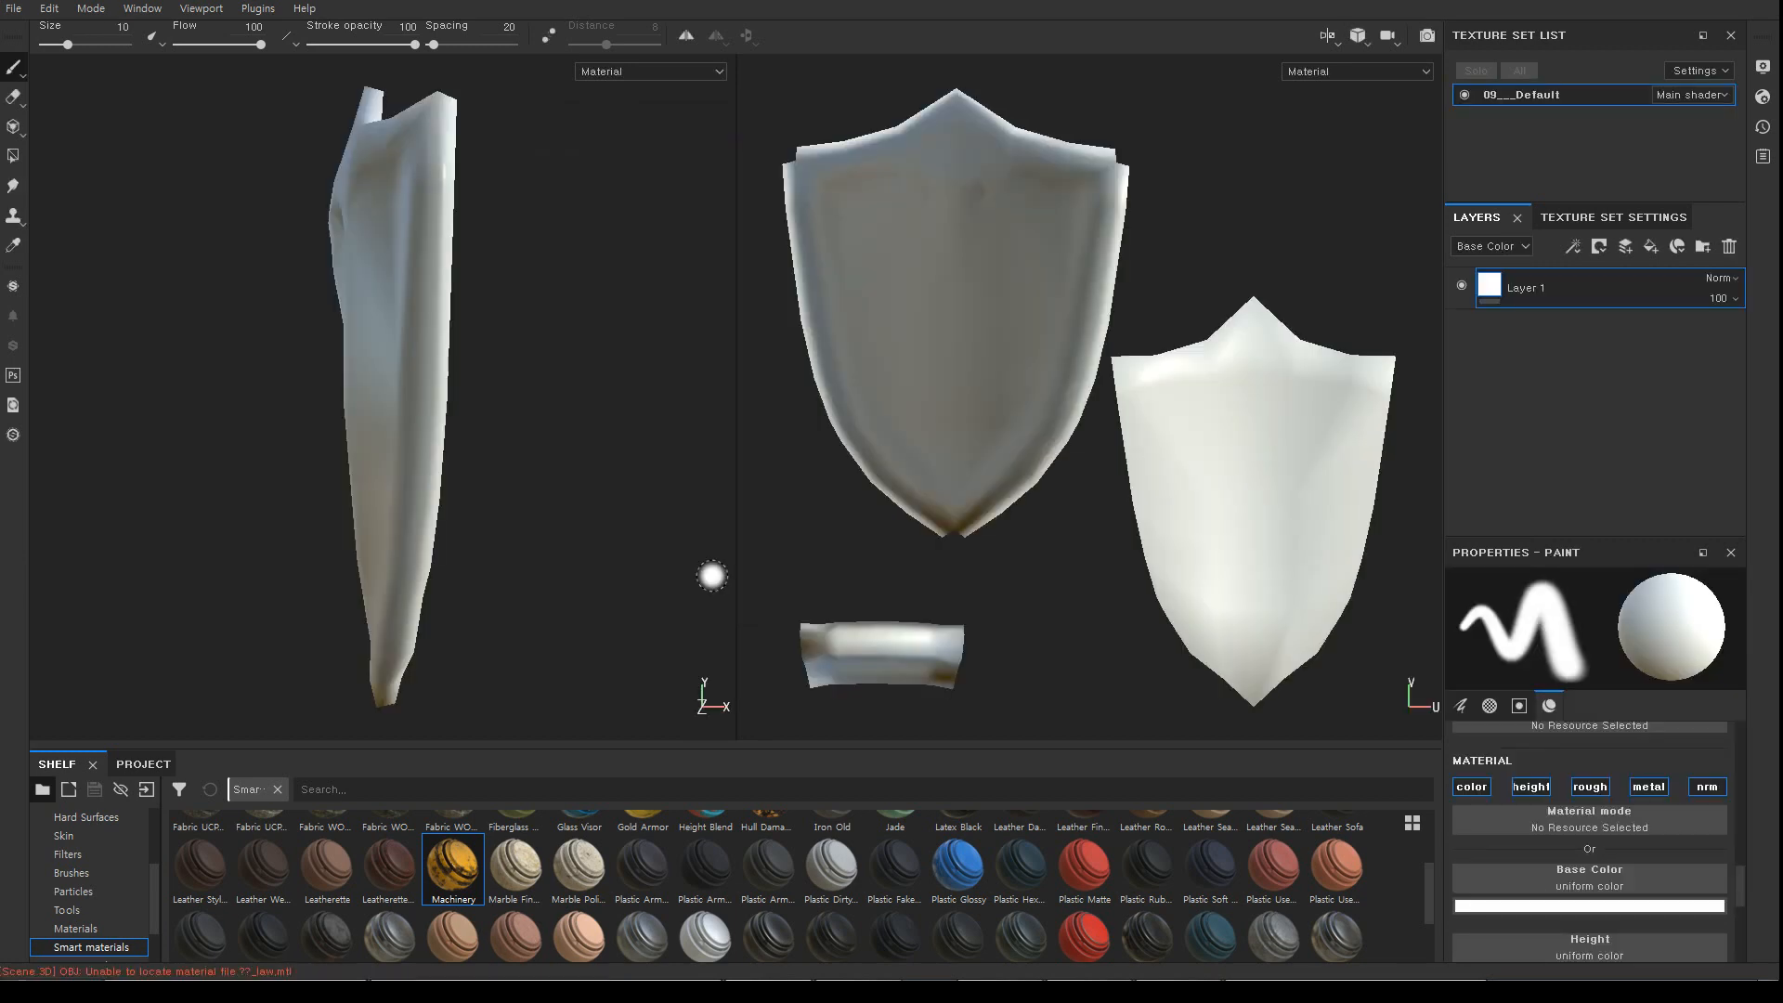
pyautogui.keyDown('alt'); pyautogui.moveTo(338, 338); pyautogui.dragTo(625, 350); pyautogui.keyUp('alt')
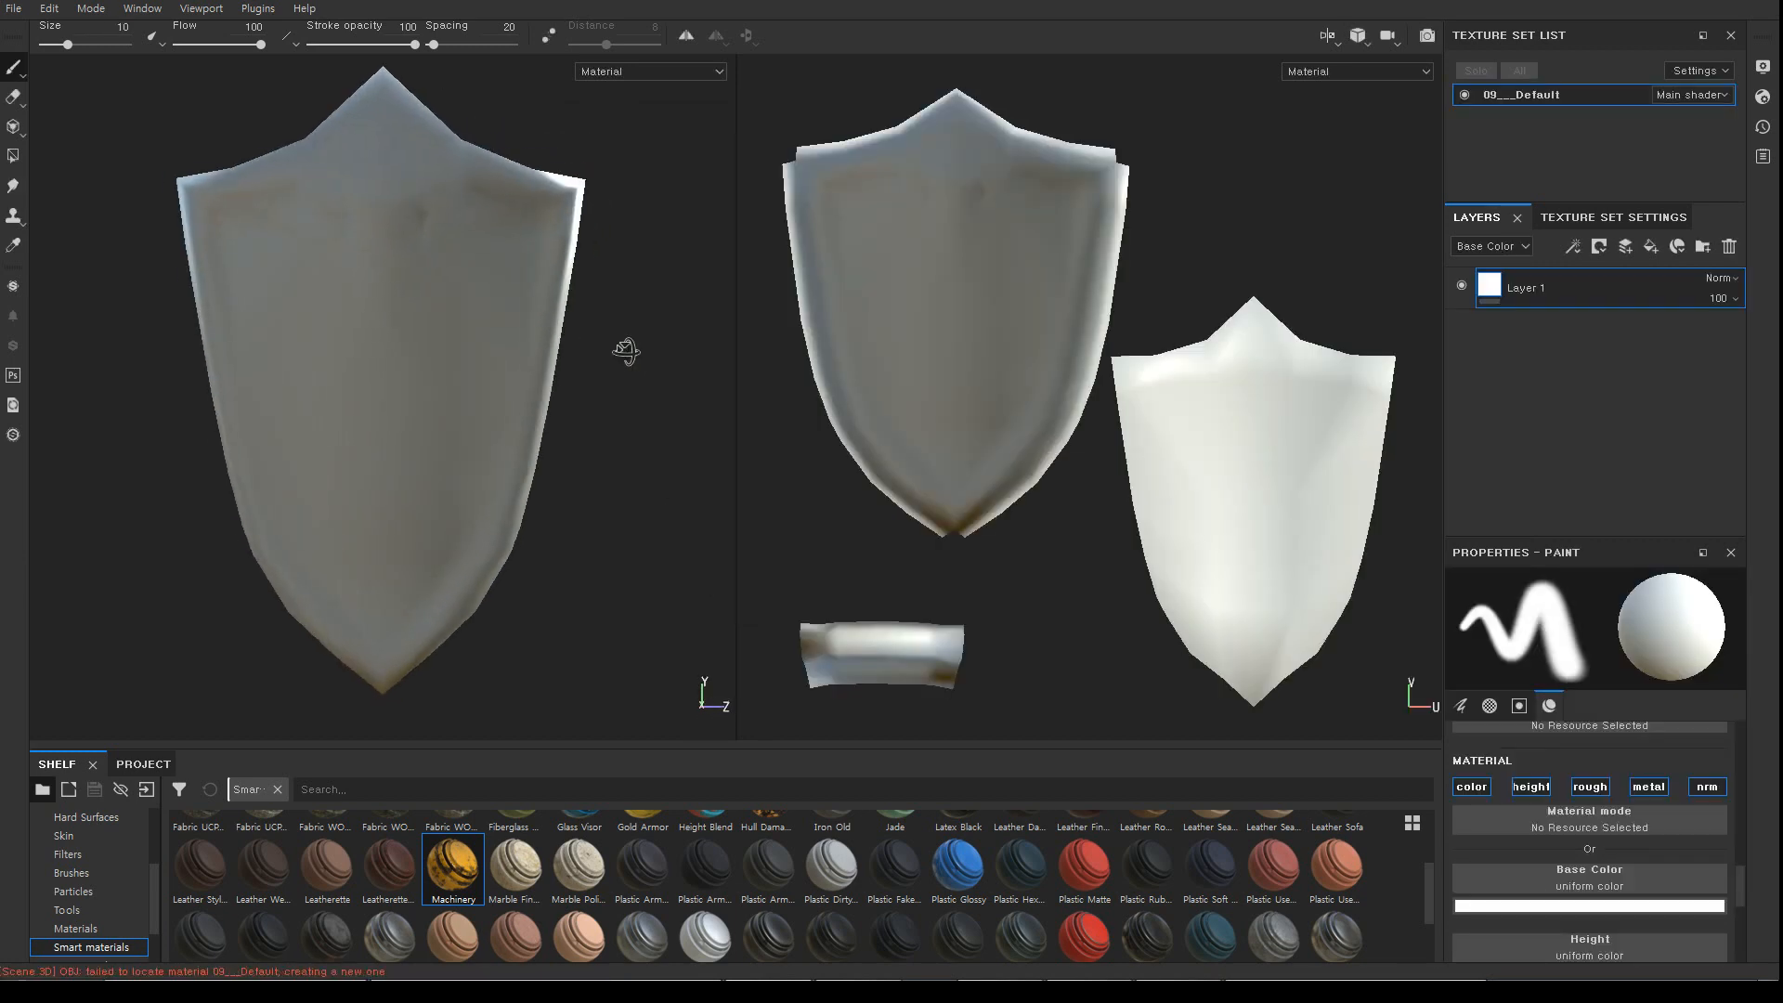
pyautogui.keyDown('alt'); pyautogui.moveTo(444, 290); pyautogui.dragTo(346, 327, button='right'); pyautogui.keyUp('alt')
pyautogui.moveTo(282, 274)
pyautogui.keyDown('shift'); pyautogui.mouseDown(button='right')
pyautogui.moveTo(418, 335)
pyautogui.moveTo(464, 329)
pyautogui.mouseUp(button='right'); pyautogui.keyUp('shift')
pyautogui.keyDown('alt'); pyautogui.moveTo(463, 329); pyautogui.dragTo(411, 339); pyautogui.keyUp('alt')
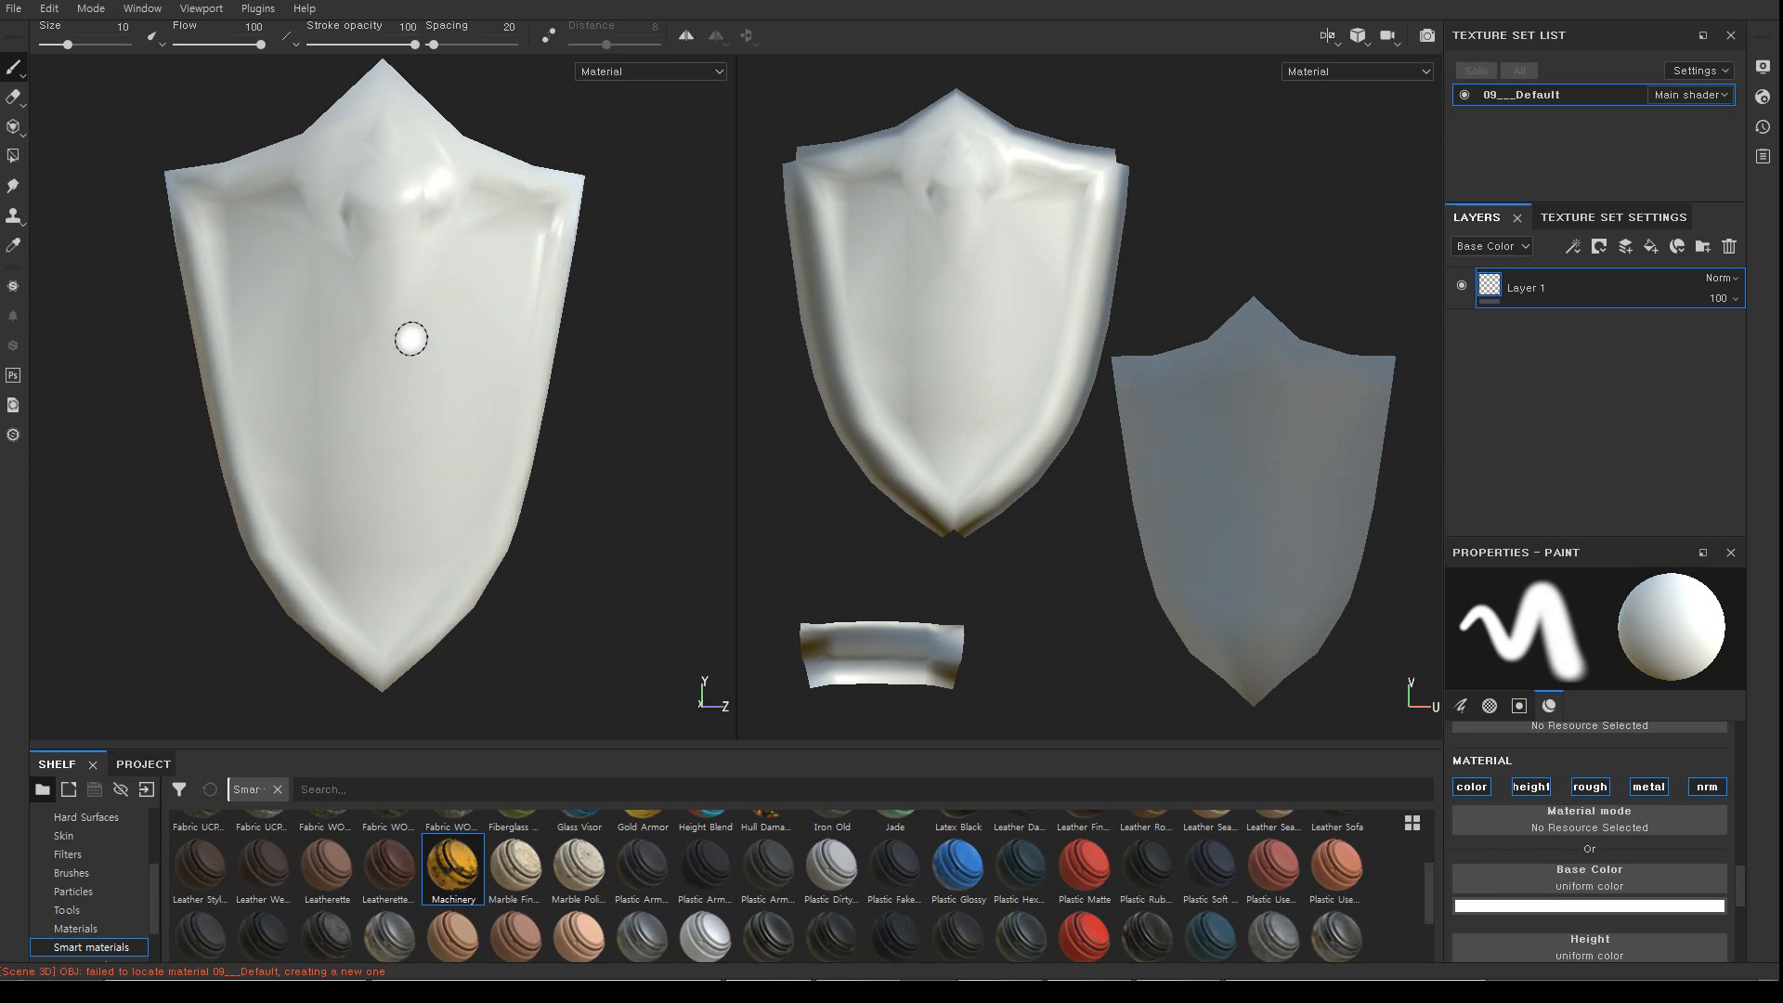
pyautogui.keyDown('alt'); pyautogui.moveTo(566, 436); pyautogui.dragTo(578, 455); pyautogui.keyUp('alt')
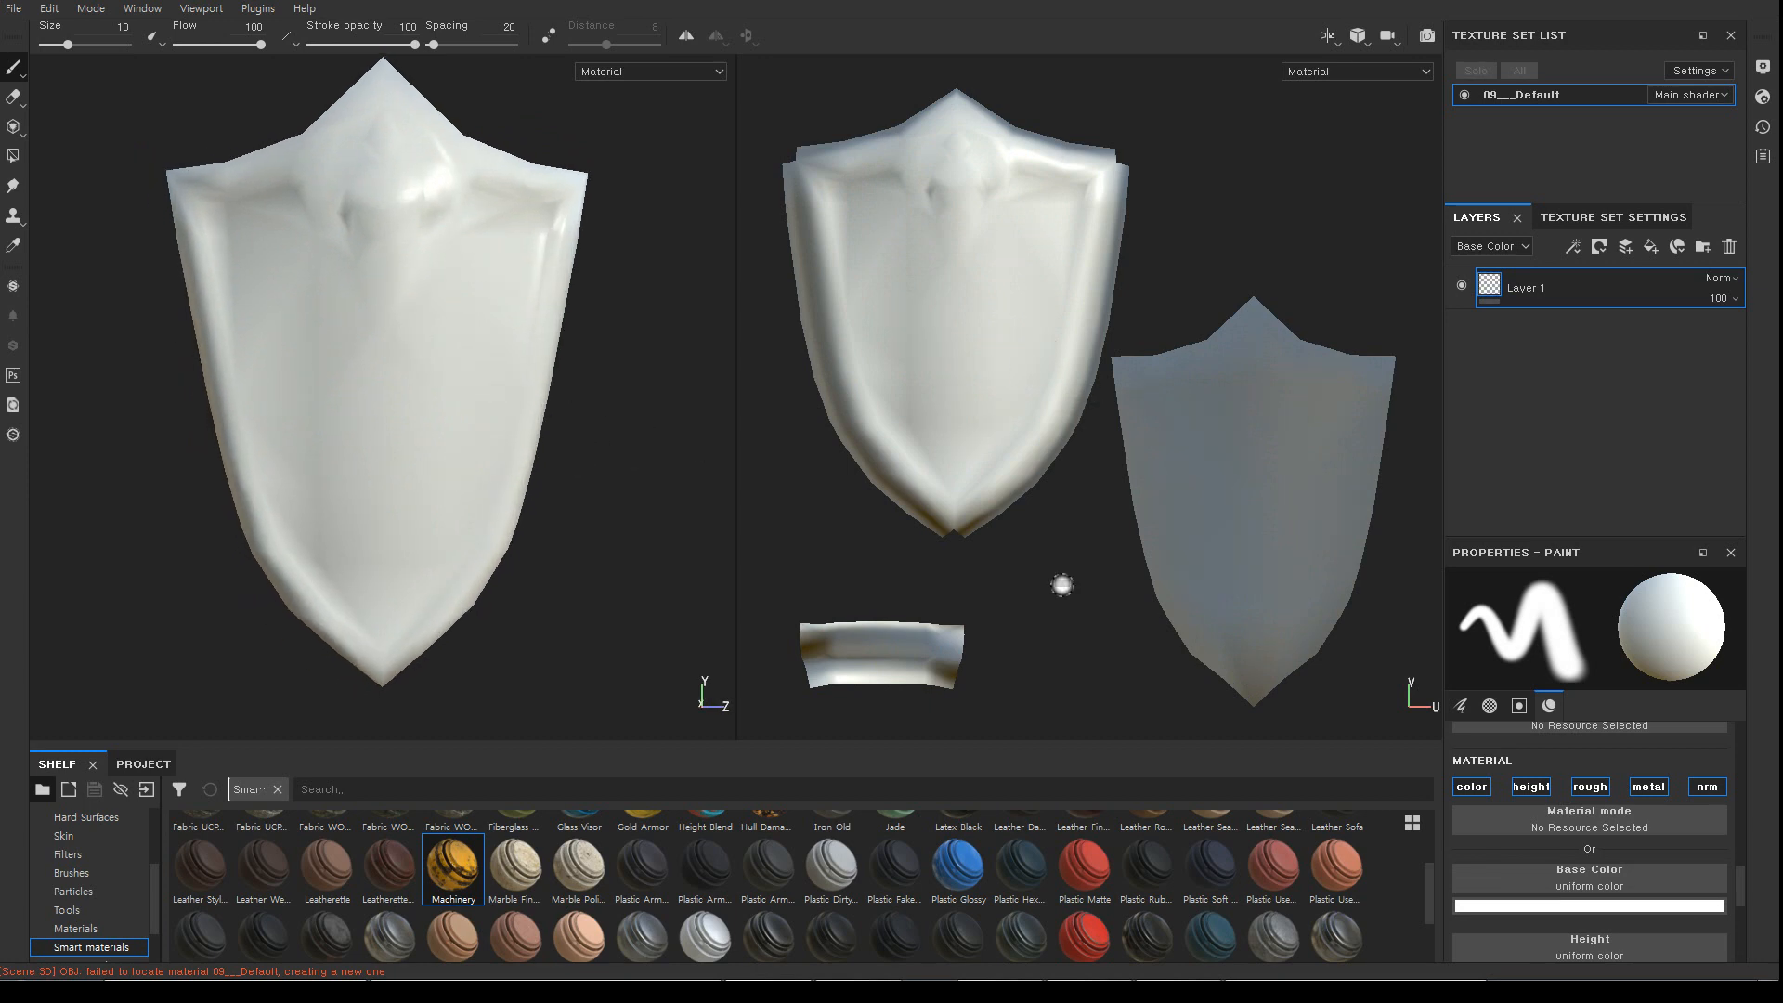
# Set the paint's base color to red and paint a zigzag stroke on the upper middle of the shield's front
pyautogui.click(1536, 899)
pyautogui.click(1619, 790)
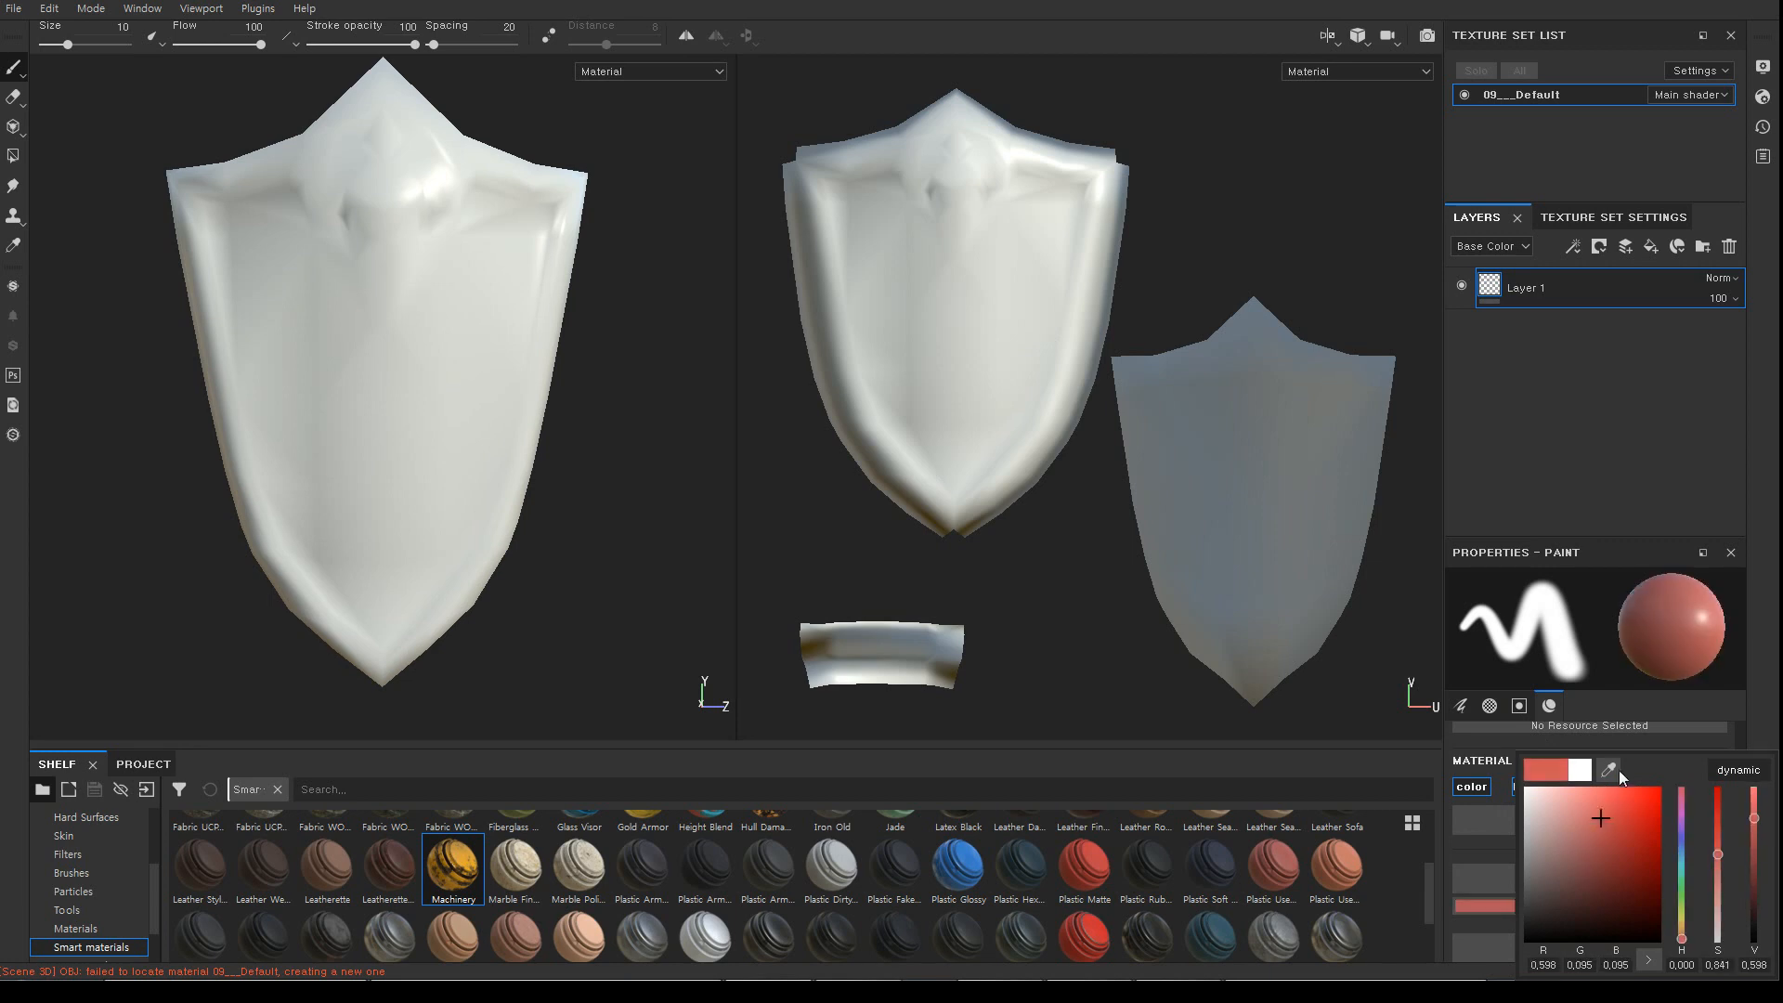
pyautogui.moveTo(344, 316)
pyautogui.mouseDown()
pyautogui.moveTo(446, 303)
pyautogui.moveTo(453, 325)
pyautogui.mouseUp()
# Paint a grey patch with the Fabric Suit Vintage material just below the red stroke on the shield
pyautogui.click(91, 928)
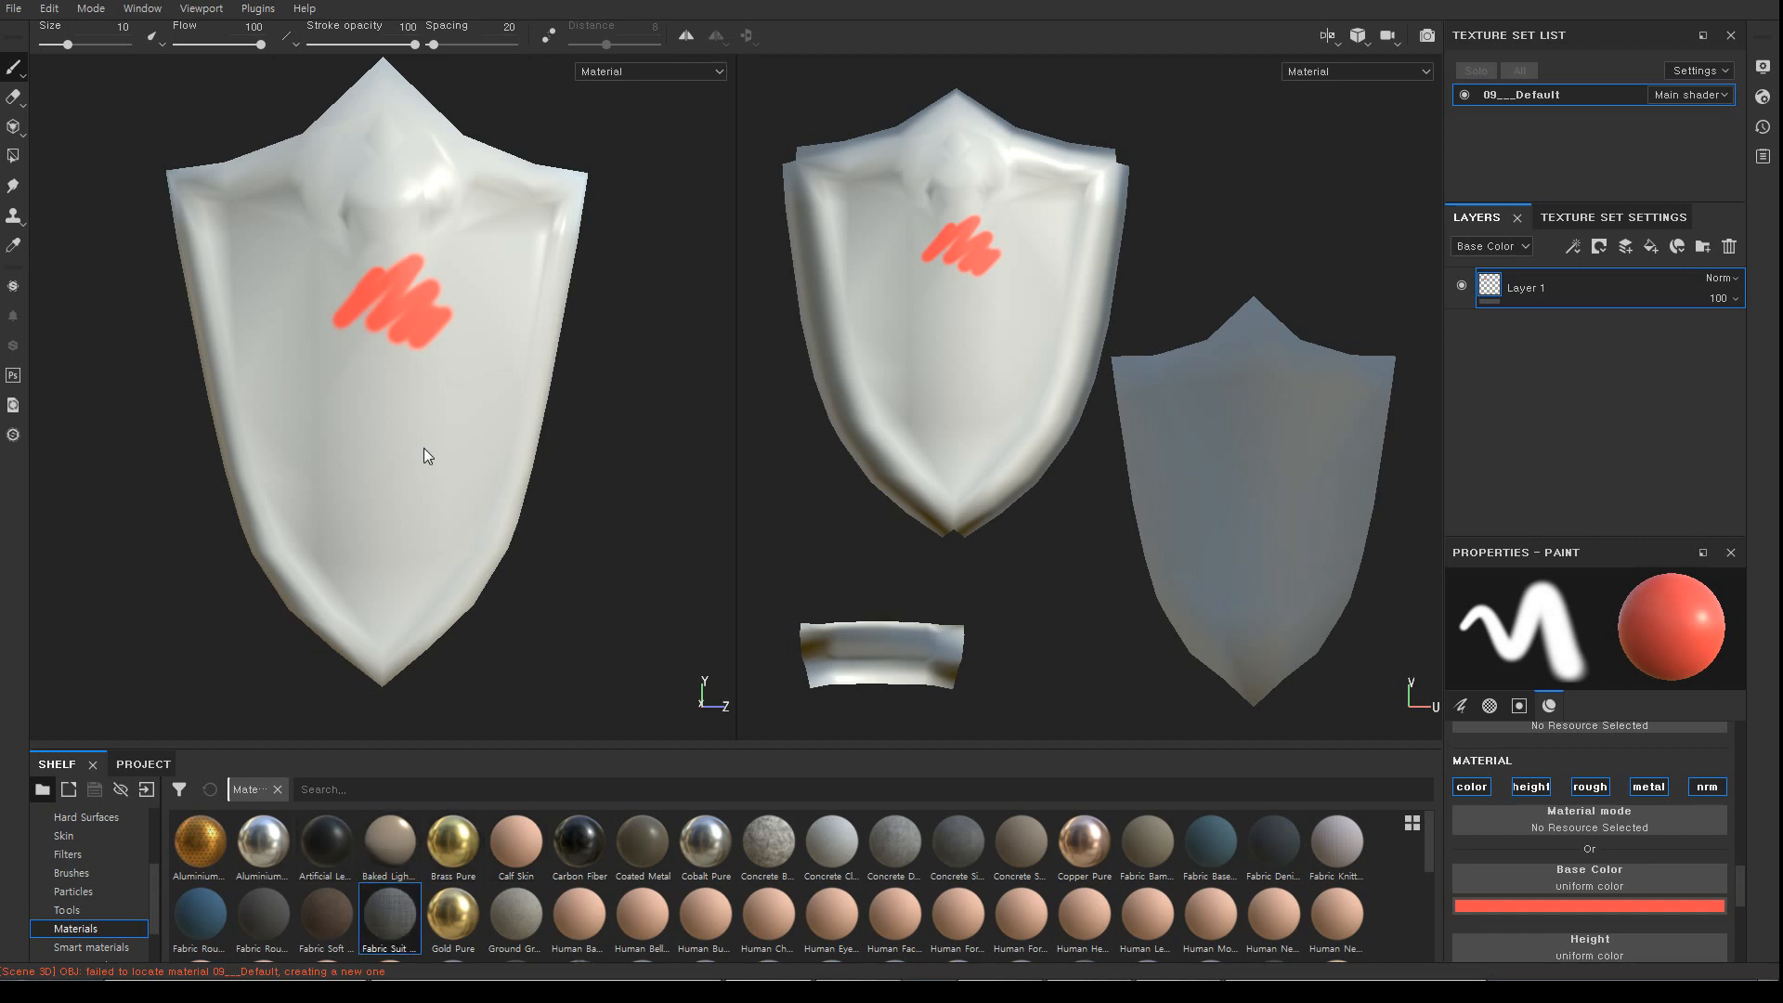
pyautogui.moveTo(411, 342)
pyautogui.mouseDown()
pyautogui.moveTo(439, 331)
pyautogui.moveTo(408, 385)
pyautogui.mouseUp()
pyautogui.scroll(3, 474, 338)
pyautogui.moveTo(378, 291)
pyautogui.mouseDown()
pyautogui.moveTo(327, 373)
pyautogui.moveTo(353, 361)
pyautogui.mouseUp()
pyautogui.moveTo(464, 381)
pyautogui.keyDown('alt'); pyautogui.mouseDown()
pyautogui.moveTo(458, 326)
pyautogui.moveTo(442, 327)
pyautogui.moveTo(451, 403)
pyautogui.mouseUp(); pyautogui.keyUp('alt')
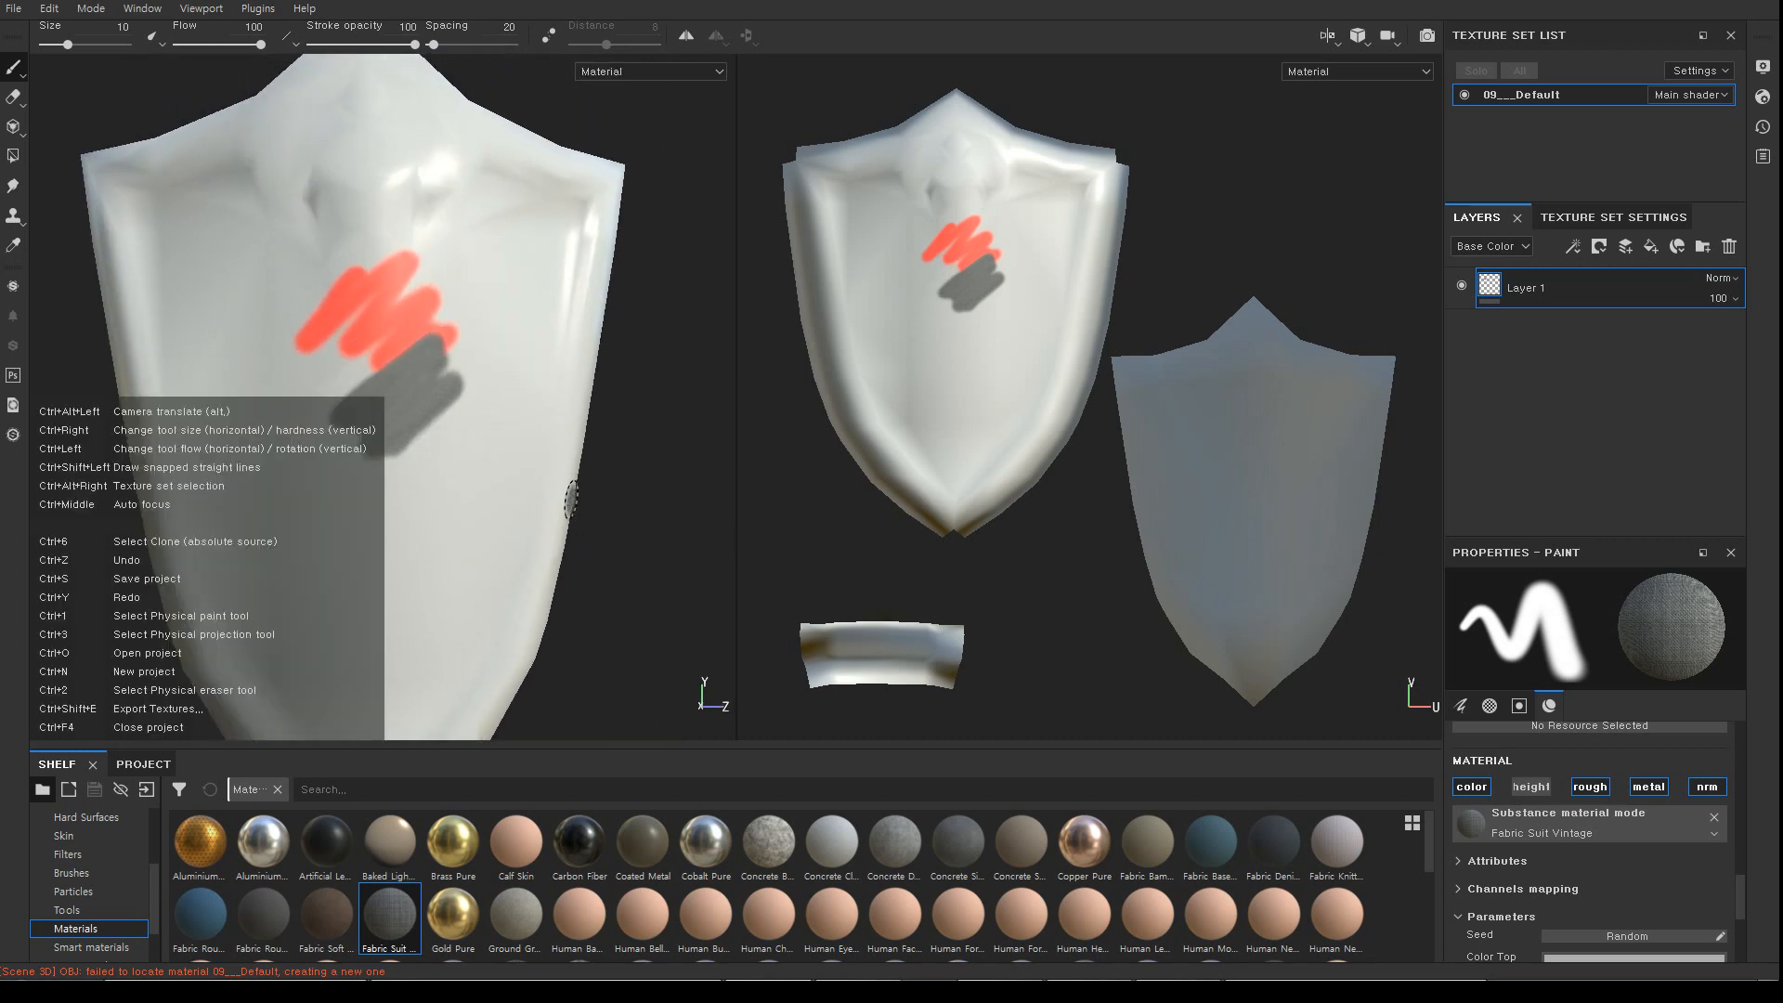
# Undo the grey fabric patch and the red zigzag stroke so the shield's front is unpainted
pyautogui.hotkey('ctrl', 'z')
pyautogui.hotkey('ctrl', 'z')
pyautogui.hotkey('ctrl', 'z')
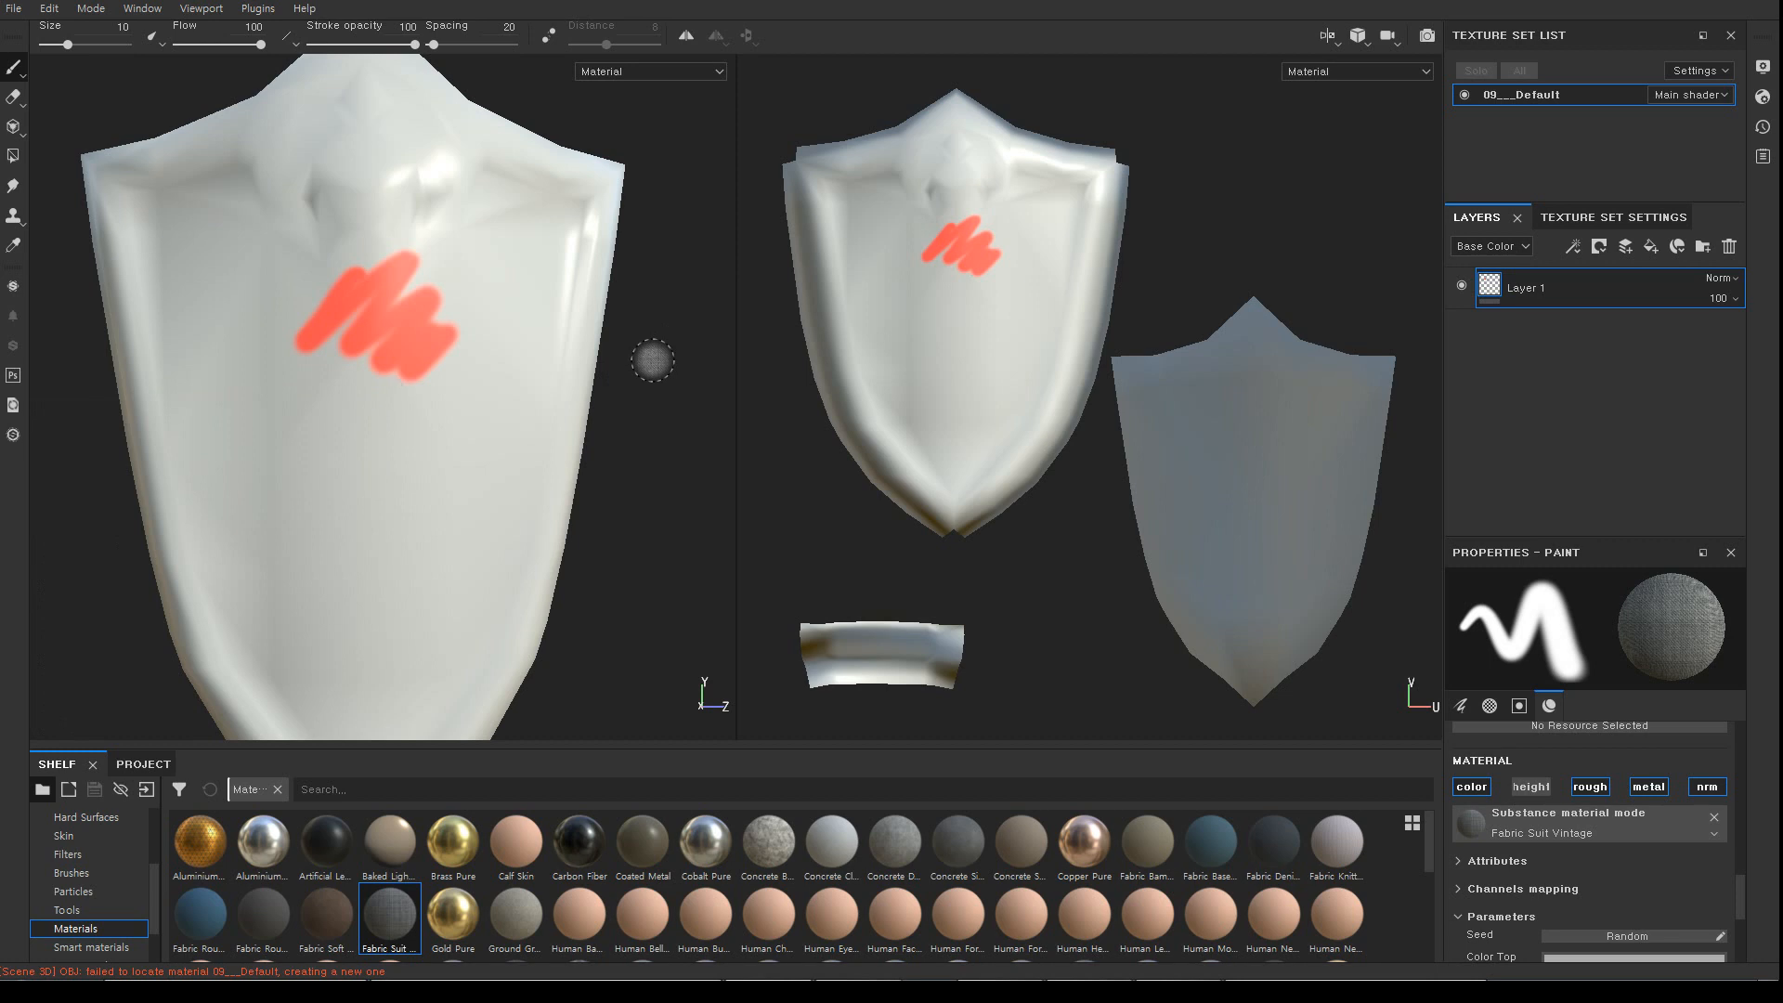
pyautogui.hotkey('ctrl', 'z')
pyautogui.moveTo(613, 298)
pyautogui.keyDown('alt'); pyautogui.mouseDown()
pyautogui.moveTo(570, 349)
pyautogui.moveTo(578, 365)
pyautogui.moveTo(510, 247)
pyautogui.moveTo(521, 378)
pyautogui.moveTo(578, 356)
pyautogui.moveTo(517, 351)
pyautogui.moveTo(517, 369)
pyautogui.moveTo(619, 360)
pyautogui.moveTo(601, 371)
pyautogui.mouseUp(); pyautogui.keyUp('alt')
pyautogui.keyDown('alt'); pyautogui.moveTo(601, 371); pyautogui.dragTo(526, 315, button='right'); pyautogui.keyUp('alt')
pyautogui.keyDown('alt'); pyautogui.moveTo(526, 315); pyautogui.dragTo(498, 298); pyautogui.keyUp('alt')
pyautogui.keyDown('alt'); pyautogui.moveTo(498, 298); pyautogui.dragTo(670, 311, button='right'); pyautogui.keyUp('alt')
pyautogui.keyDown('alt'); pyautogui.moveTo(670, 312); pyautogui.dragTo(623, 357); pyautogui.keyUp('alt')
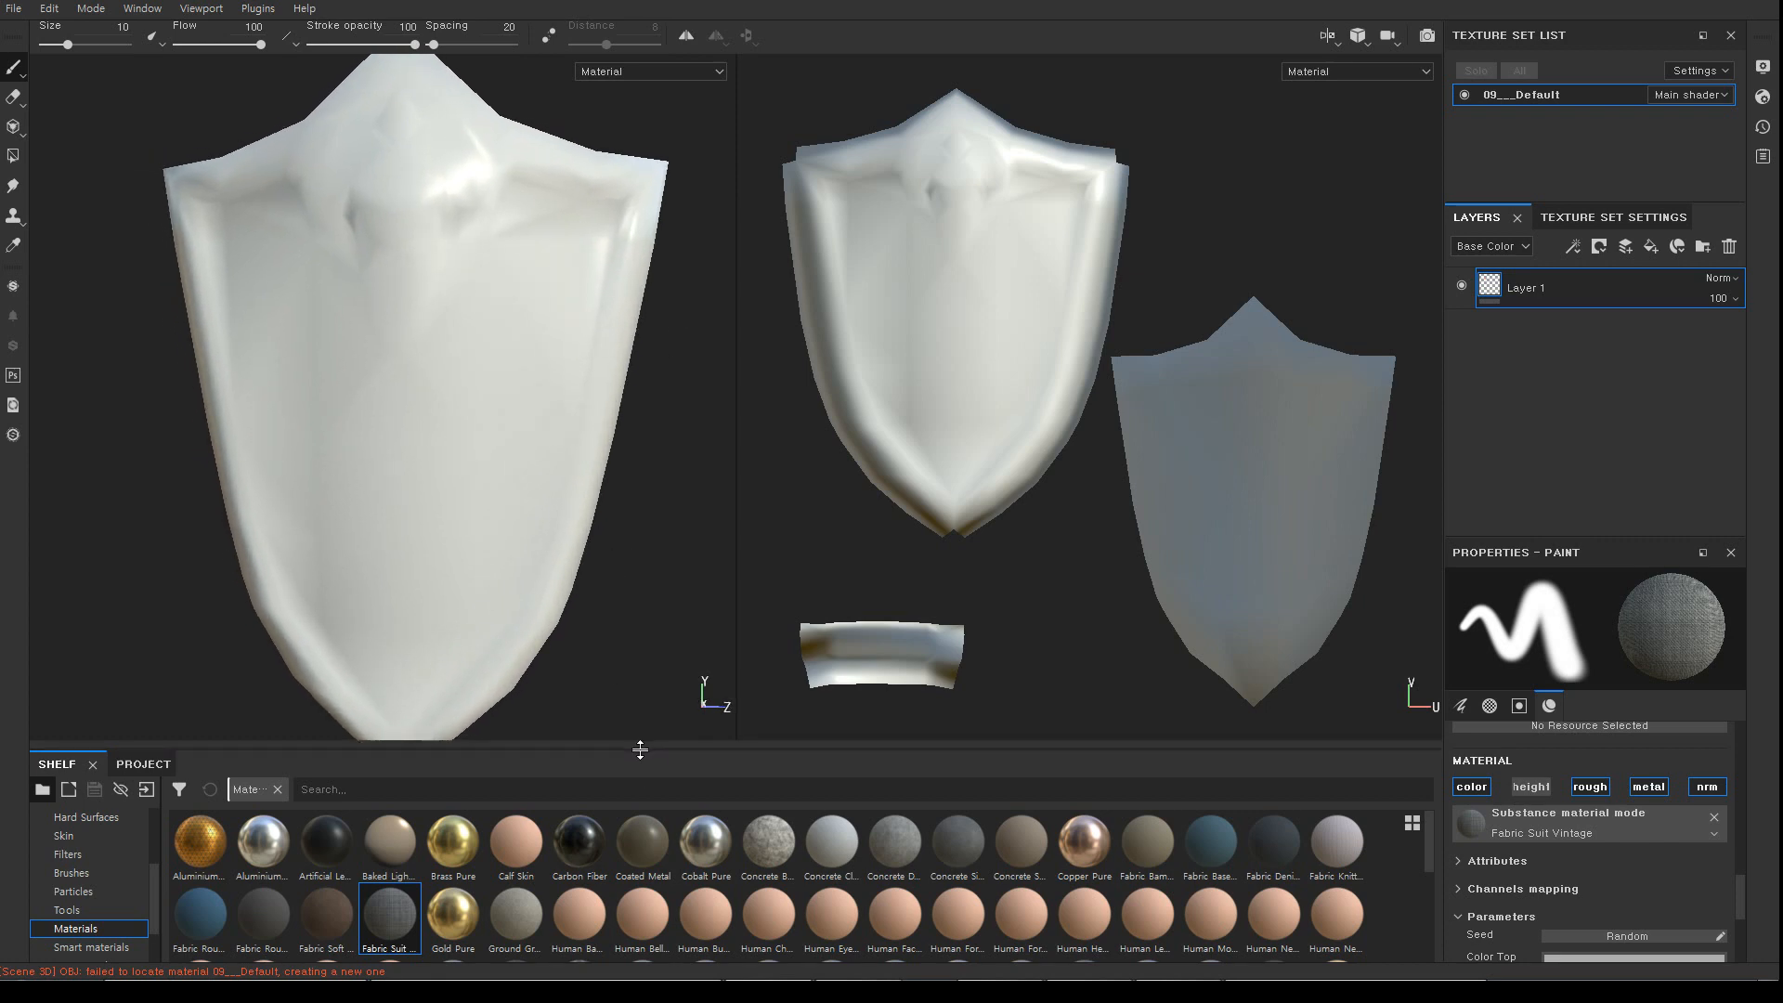
# Enlarge the shelf and list the smart materials in it
pyautogui.moveTo(640, 748); pyautogui.dragTo(640, 656)
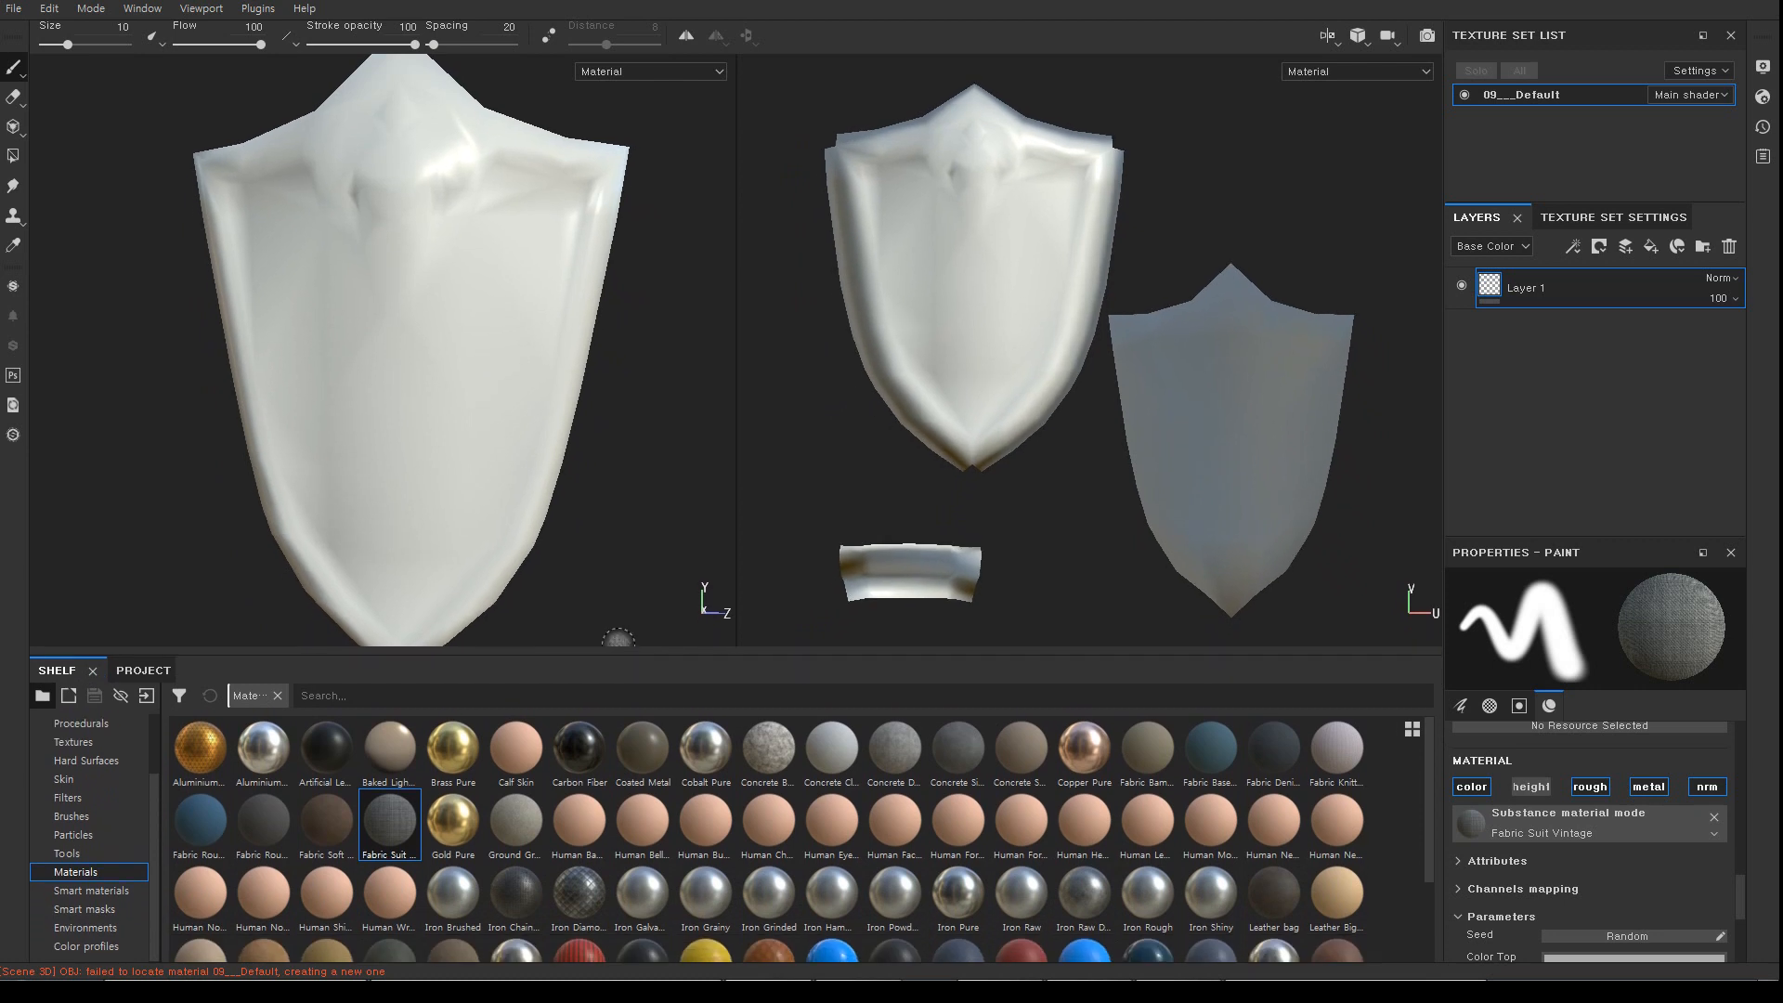
pyautogui.keyDown('alt'); pyautogui.moveTo(198, 446); pyautogui.dragTo(290, 491); pyautogui.keyUp('alt')
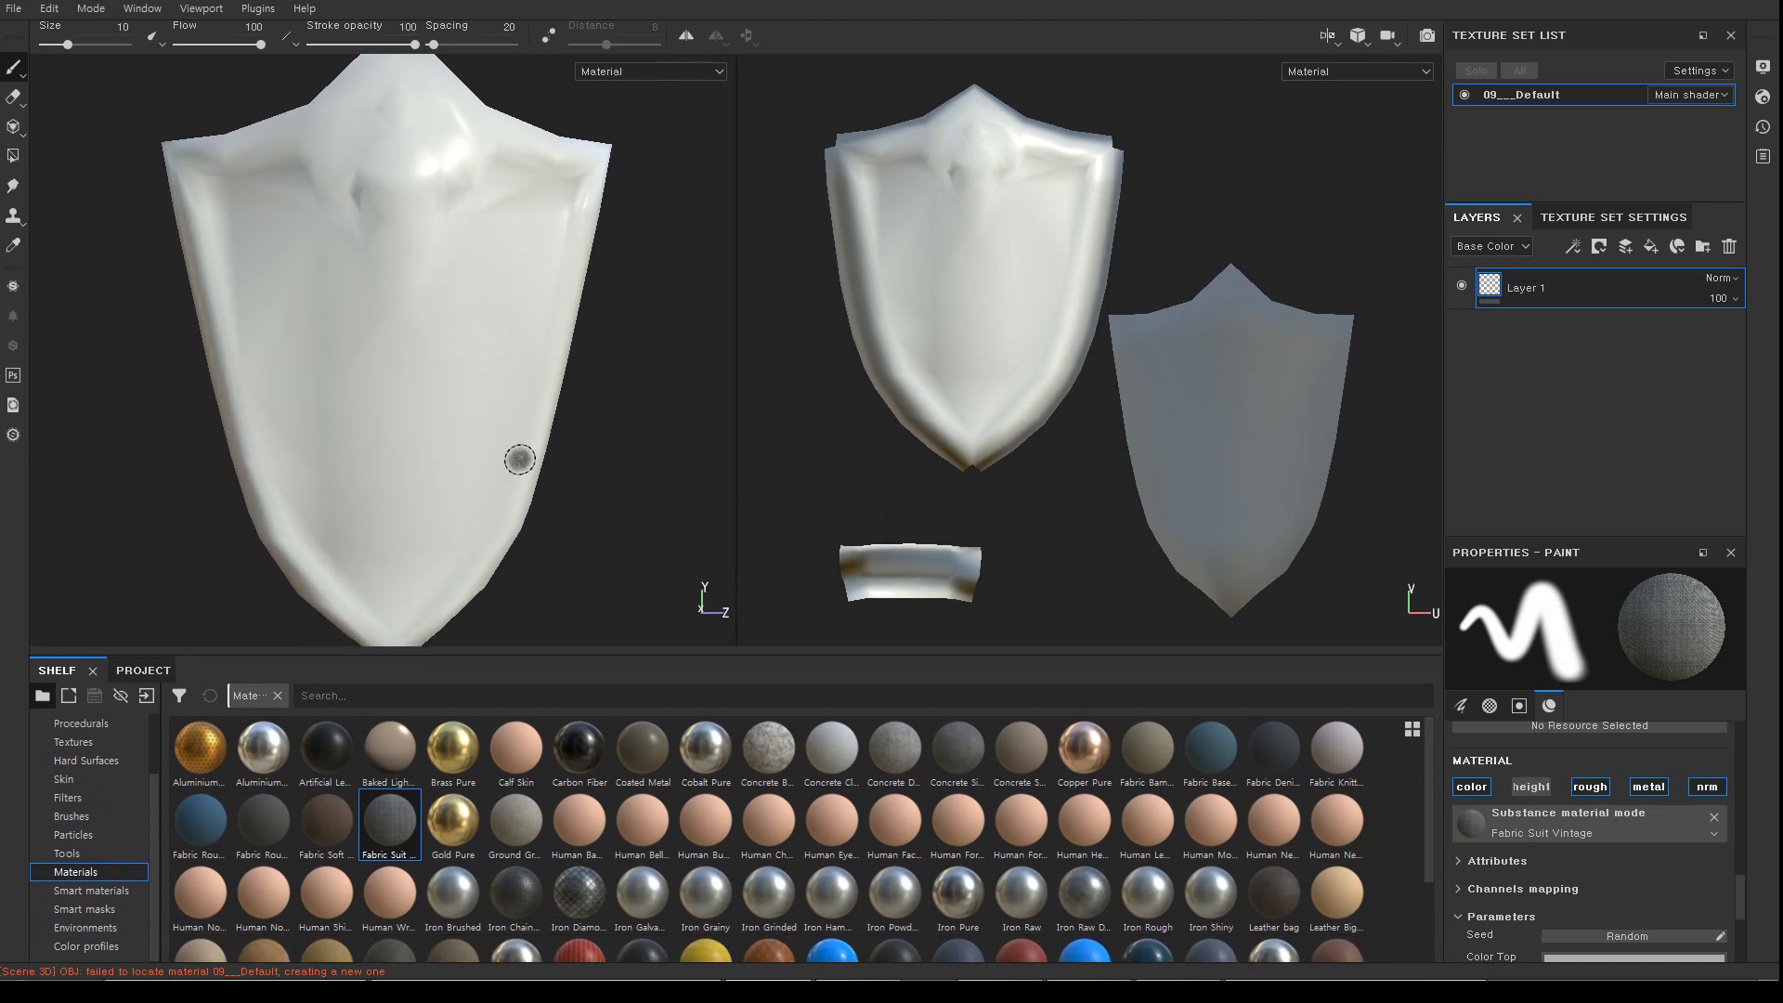
pyautogui.click(104, 891)
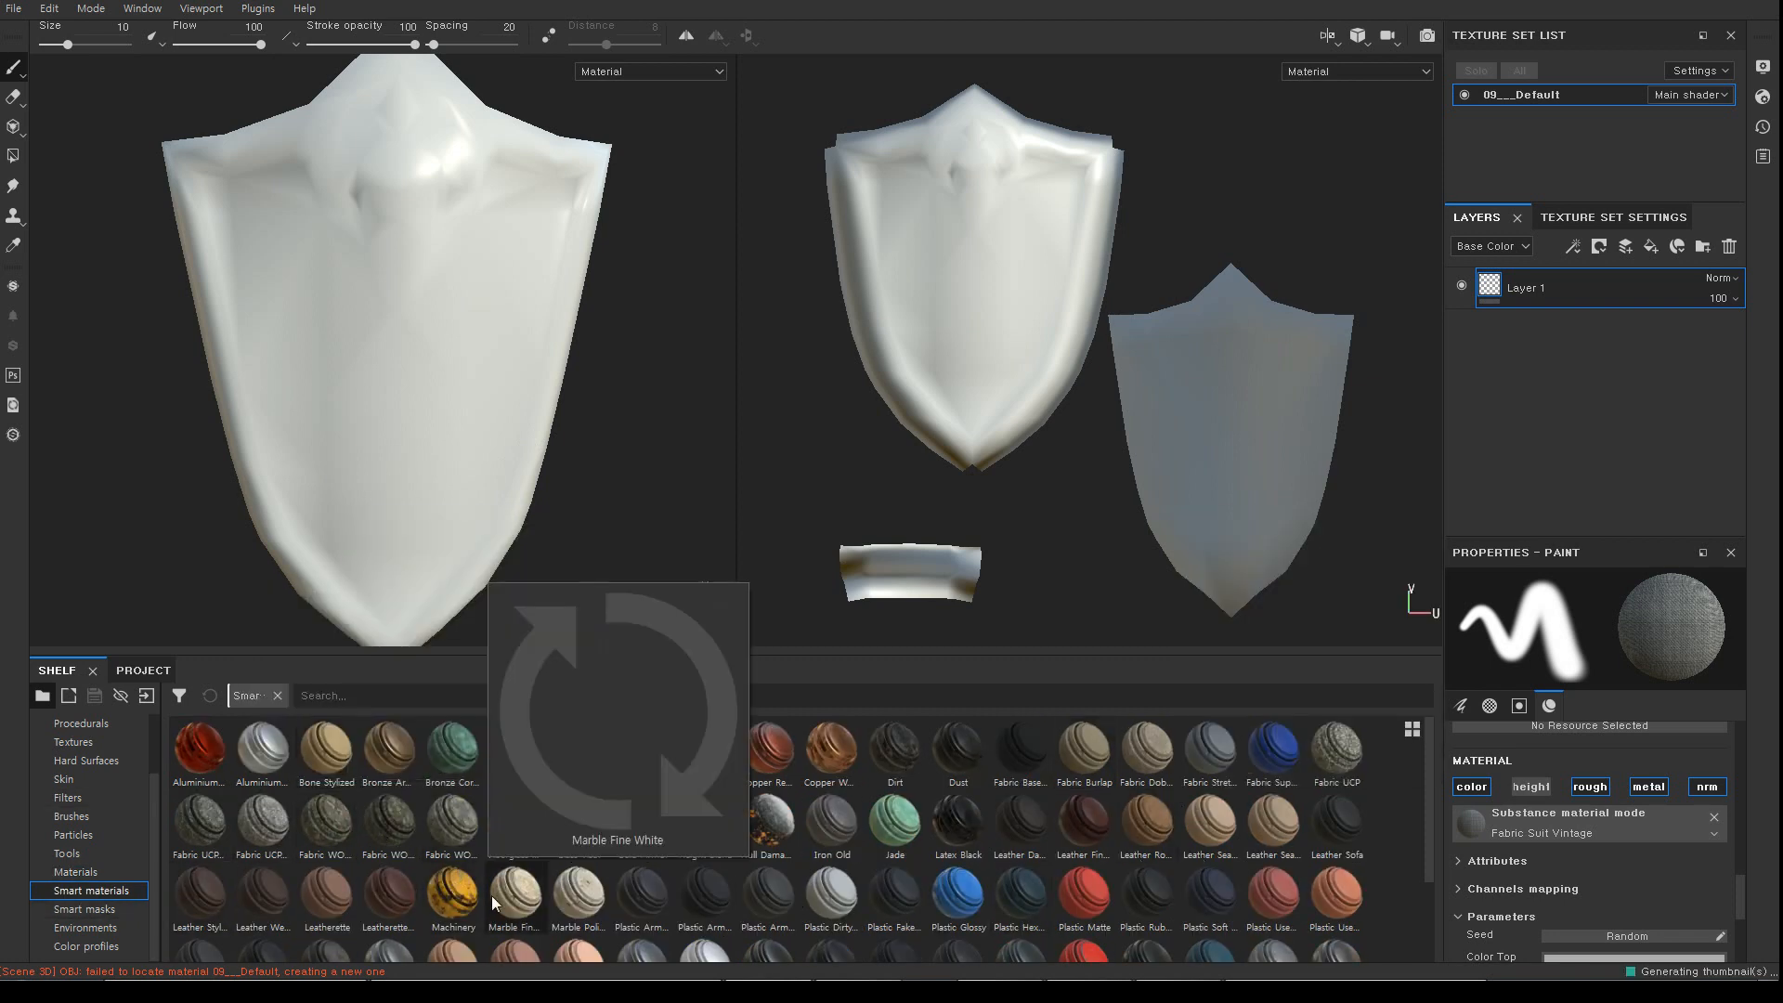
pyautogui.moveTo(457, 907)
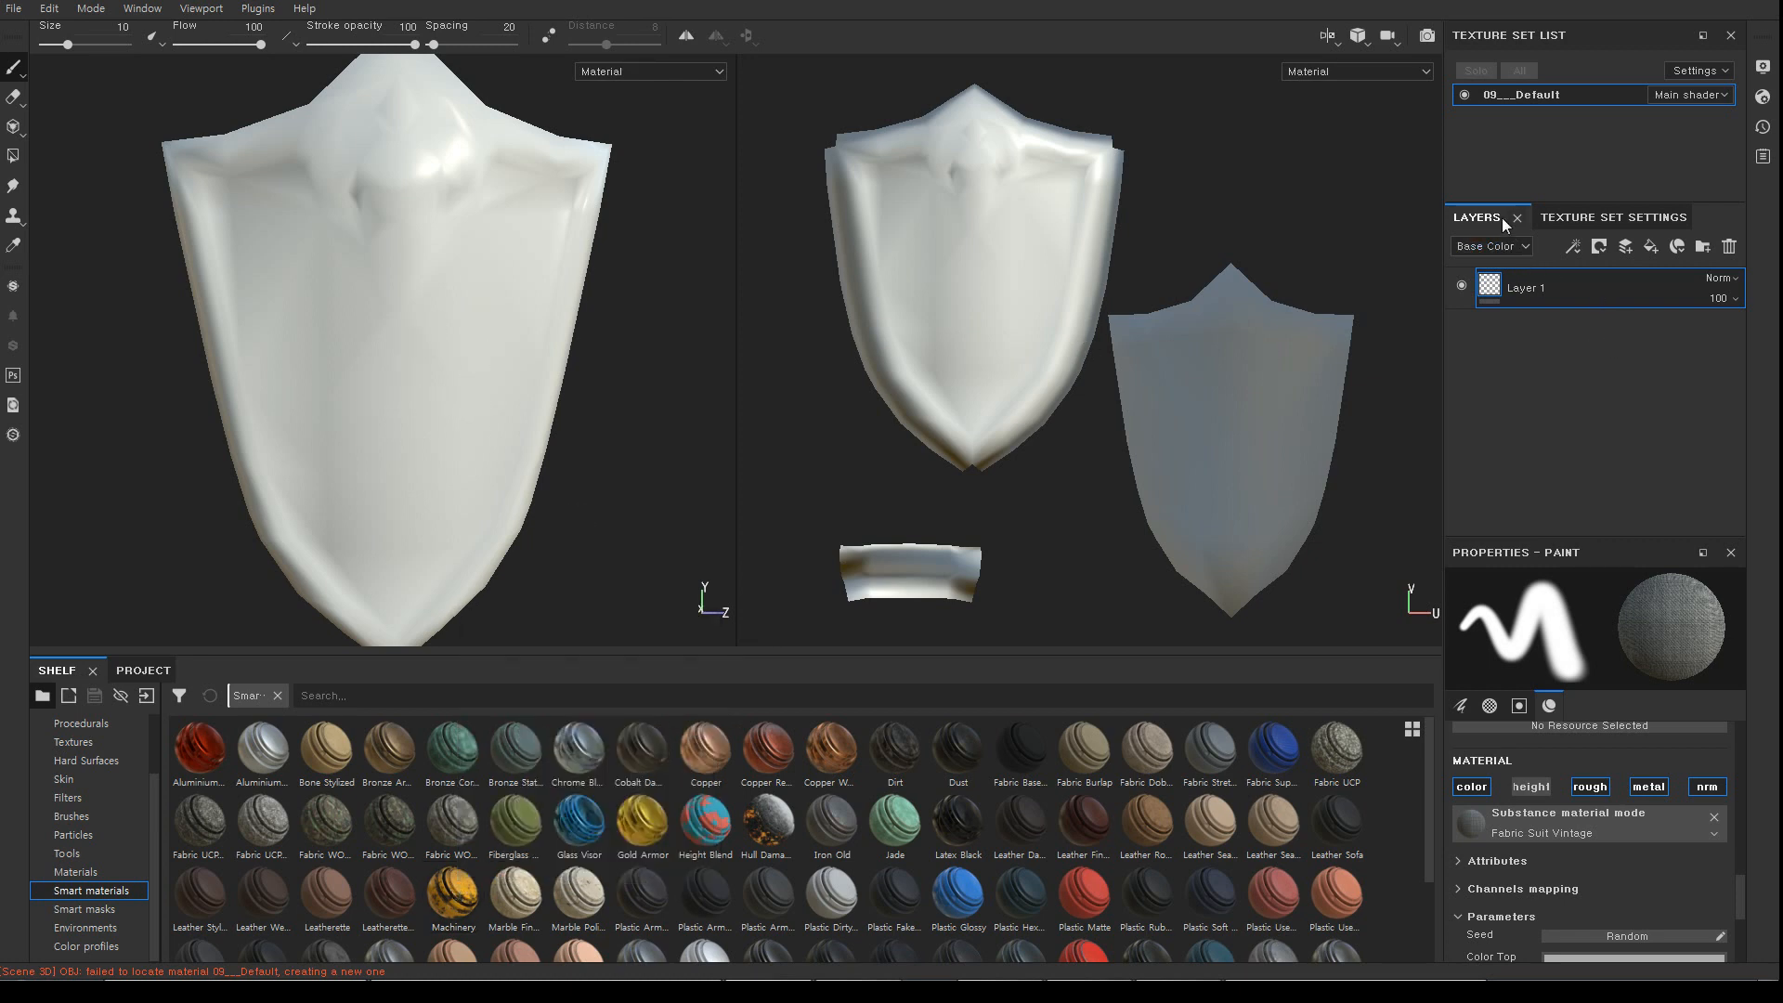
# Add the Machinery smart material above Layer 1 to test it on the shield, and delete it again
pyautogui.click(1677, 247)
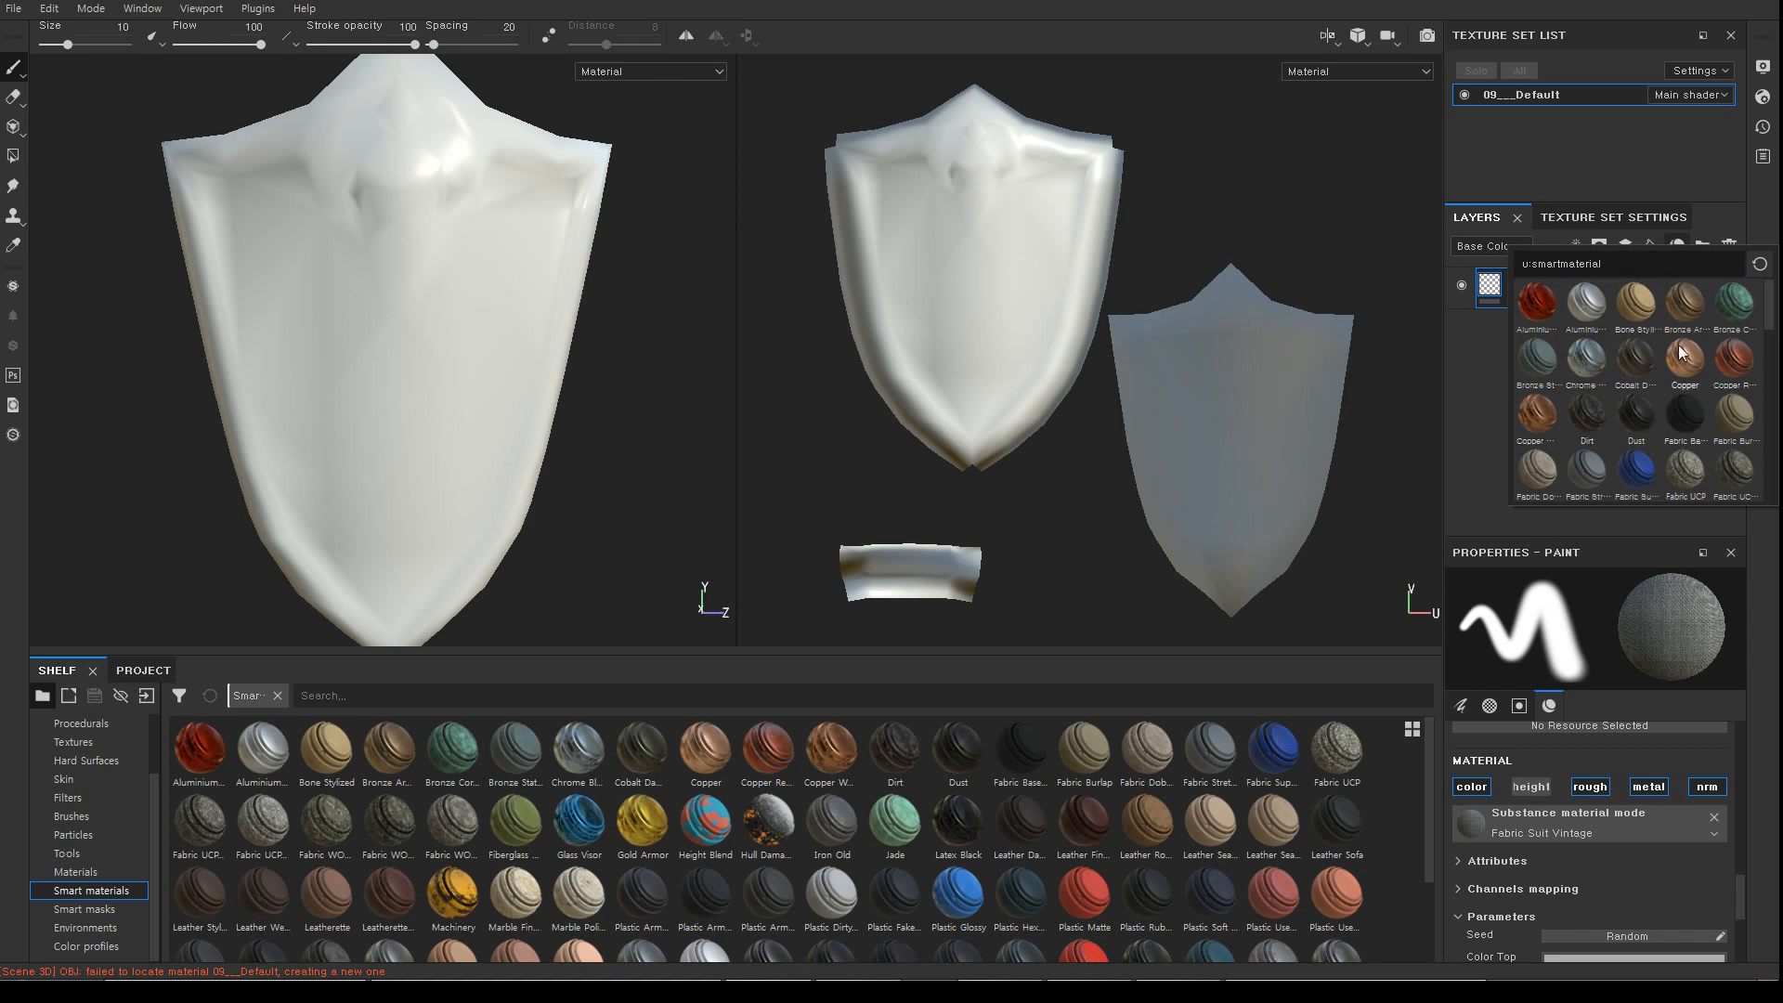
pyautogui.click(1462, 393)
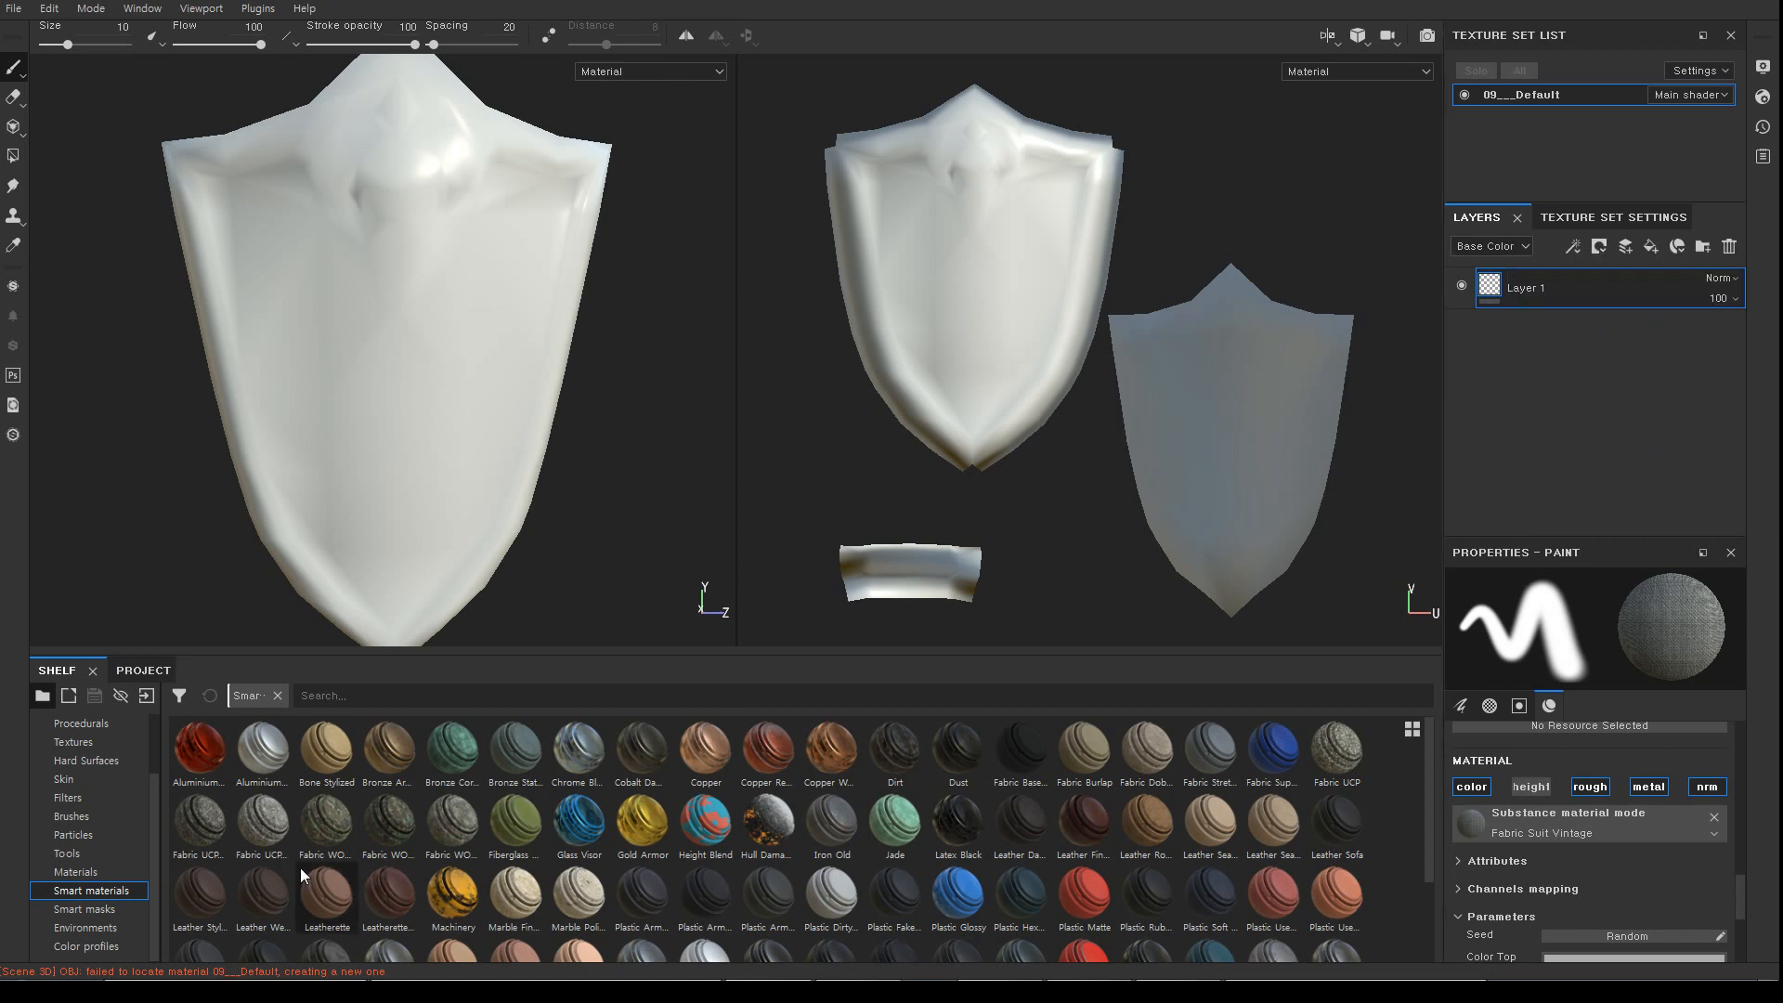
pyautogui.moveTo(452, 878); pyautogui.dragTo(1539, 265)
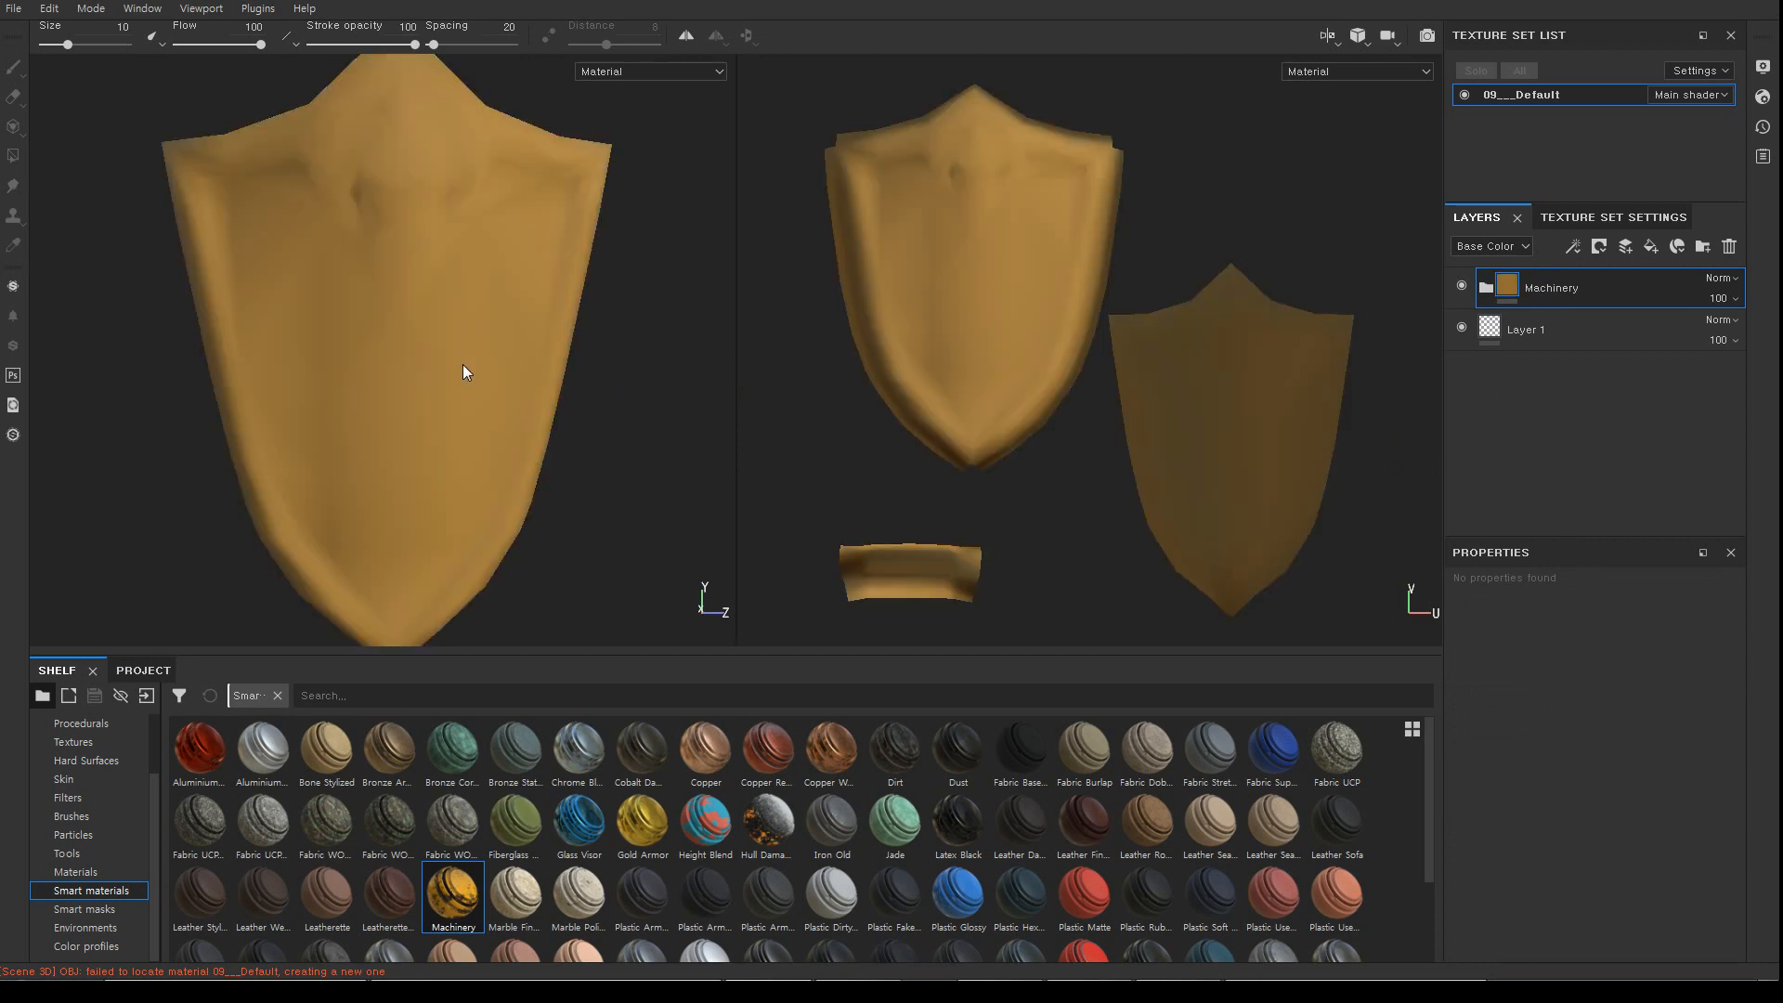
pyautogui.moveTo(445, 905)
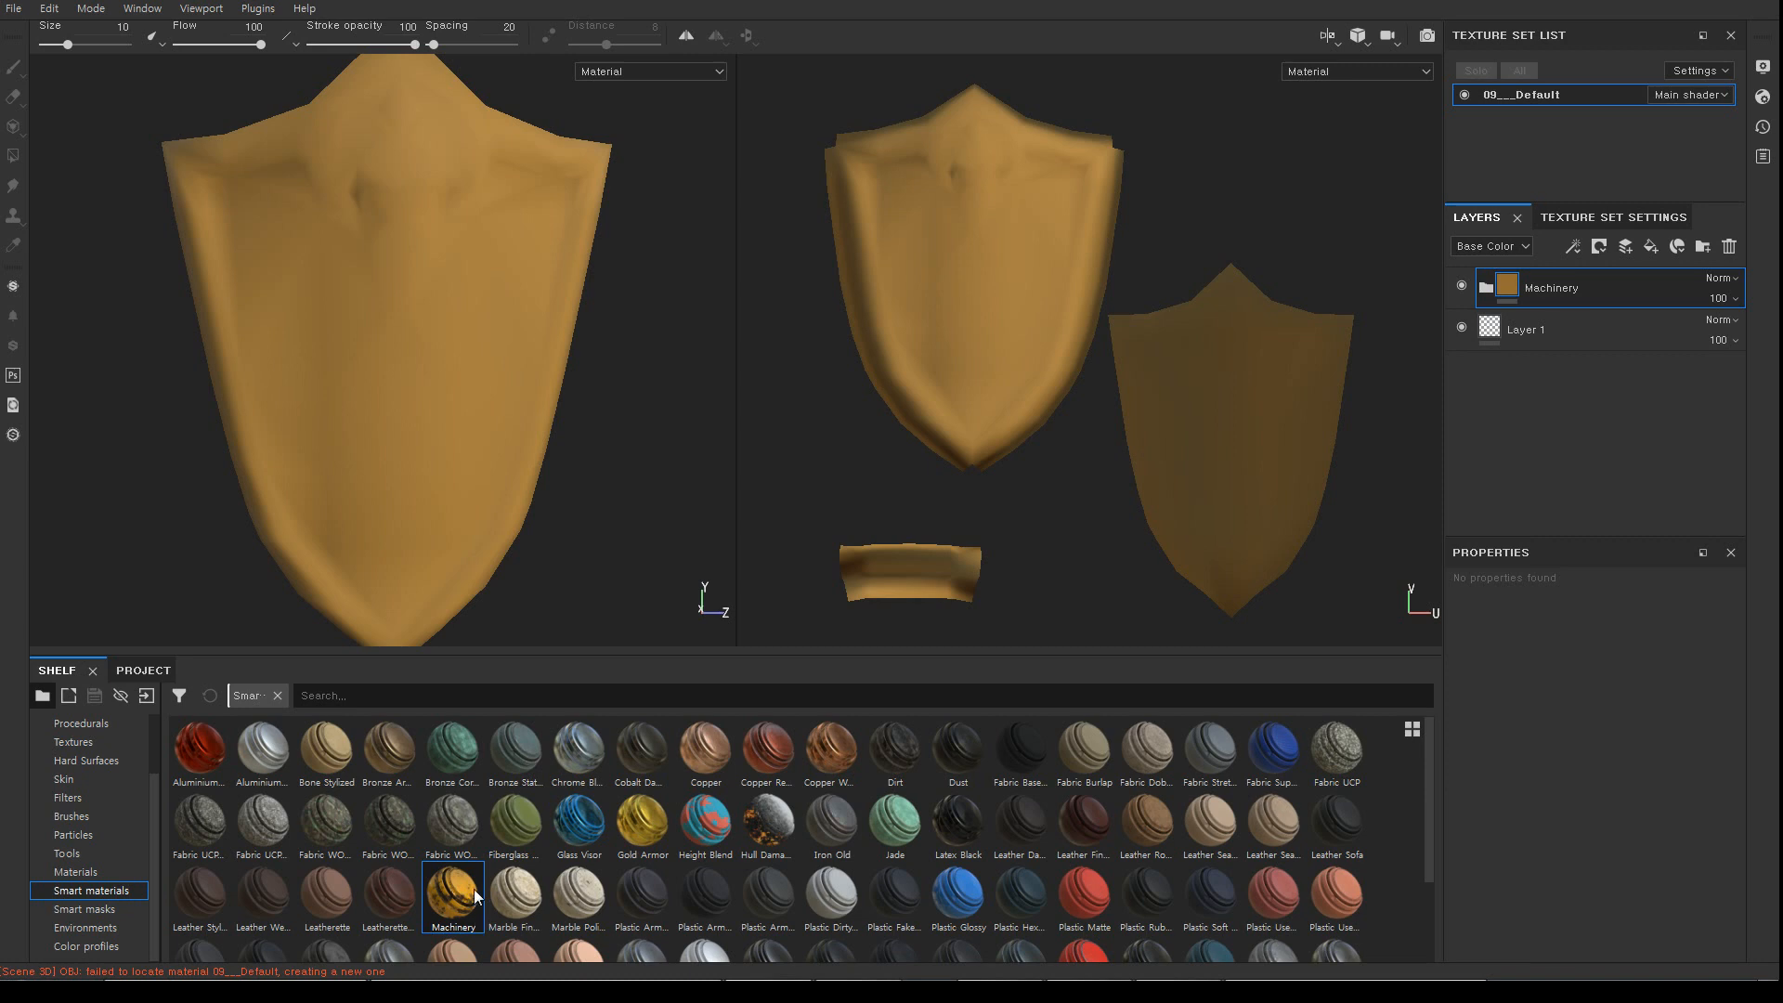
pyautogui.keyDown('alt'); pyautogui.moveTo(507, 465); pyautogui.dragTo(667, 489); pyautogui.keyUp('alt')
pyautogui.keyDown('alt'); pyautogui.moveTo(667, 490); pyautogui.dragTo(470, 271, button='right'); pyautogui.keyUp('alt')
pyautogui.keyDown('alt'); pyautogui.moveTo(470, 271); pyautogui.dragTo(660, 459); pyautogui.keyUp('alt')
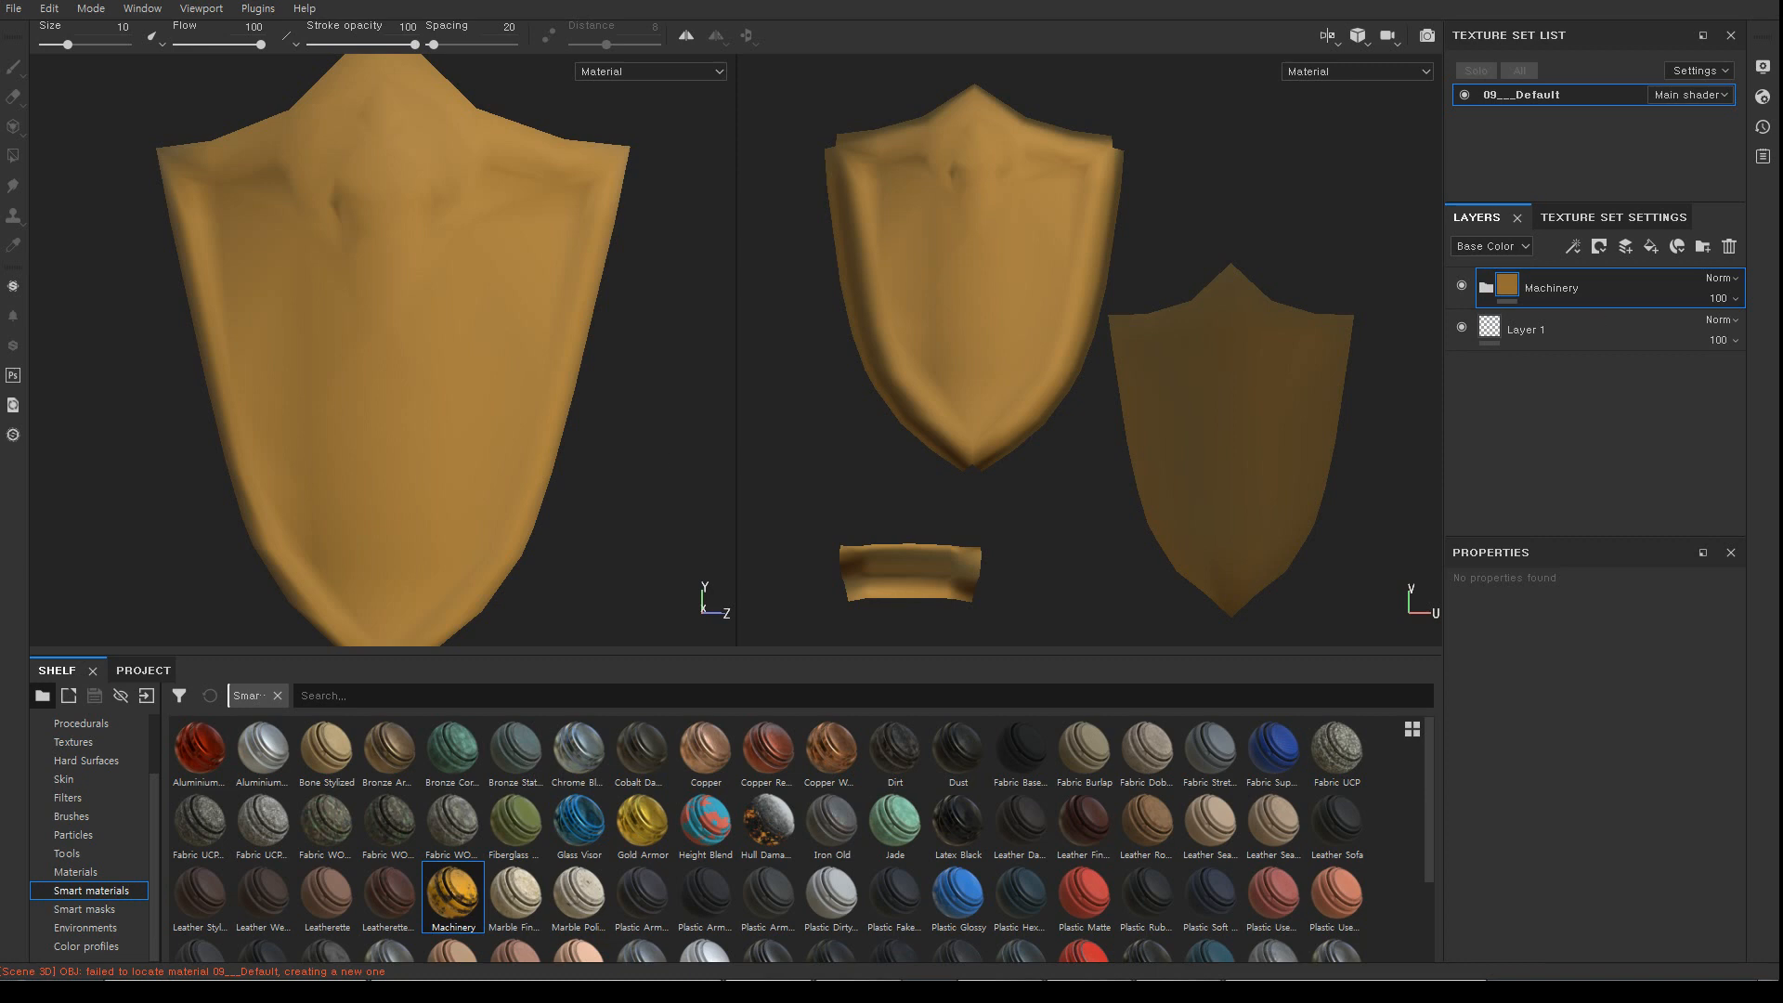
pyautogui.click(1729, 247)
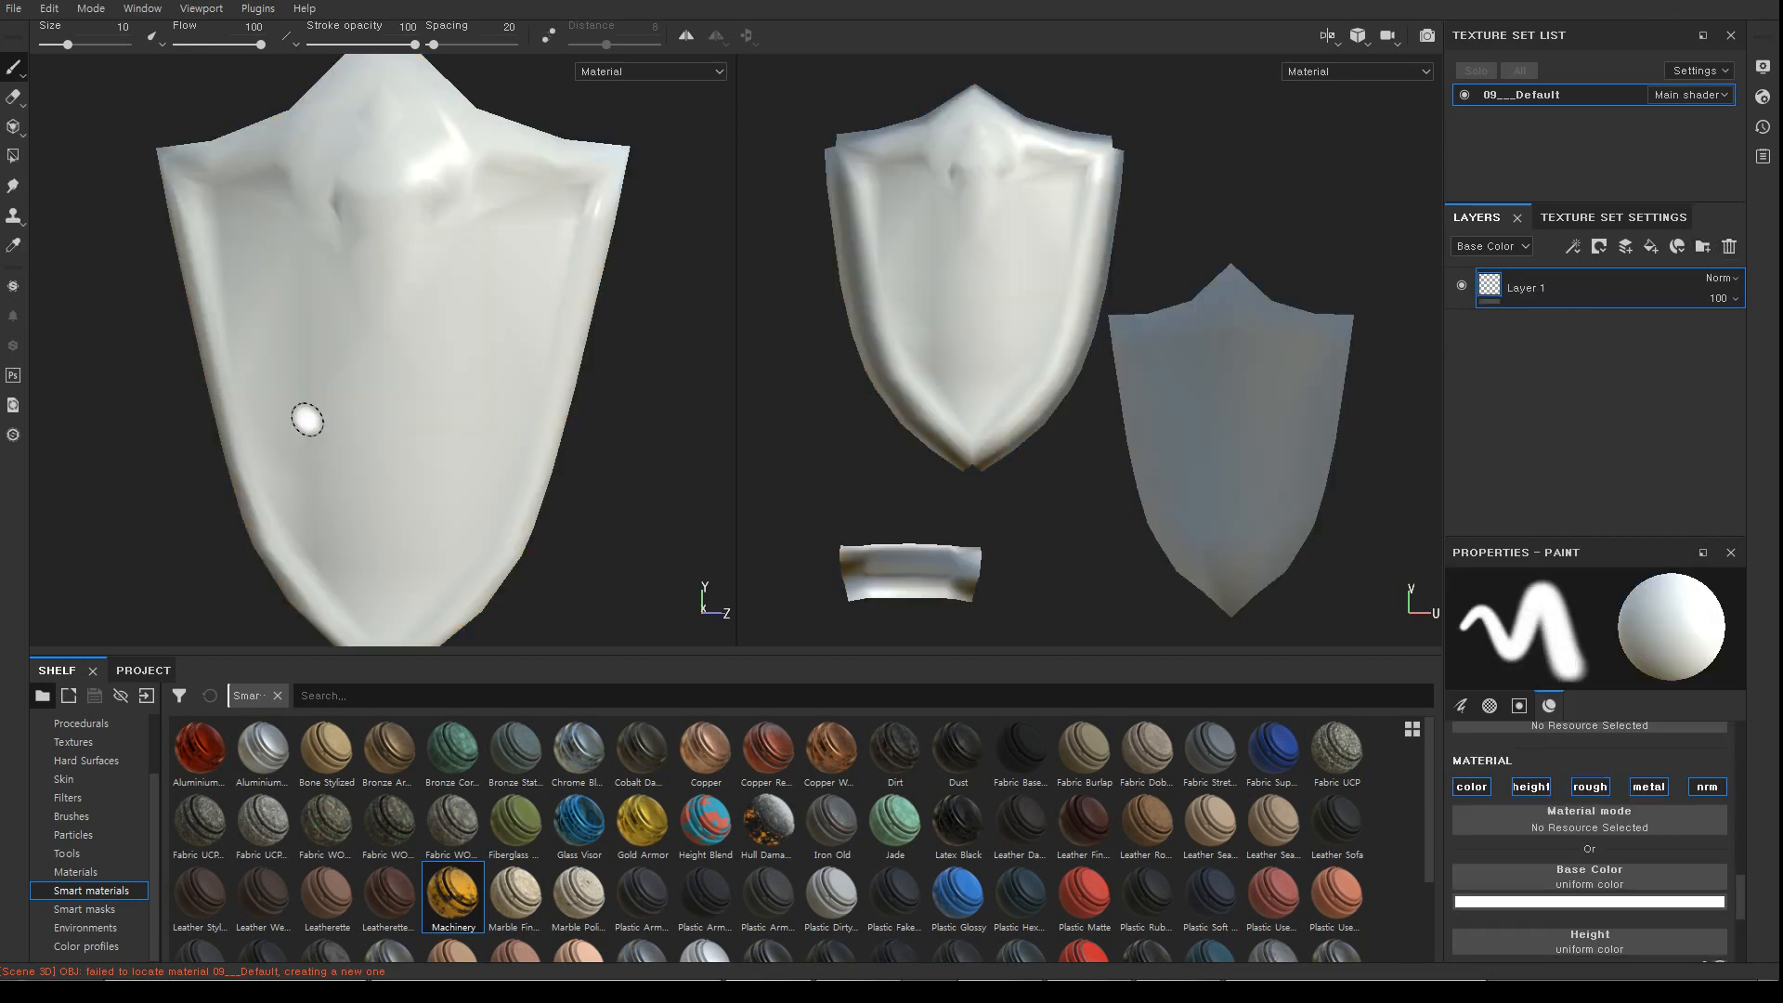
pyautogui.keyDown('alt'); pyautogui.moveTo(288, 399); pyautogui.dragTo(415, 406); pyautogui.keyUp('alt')
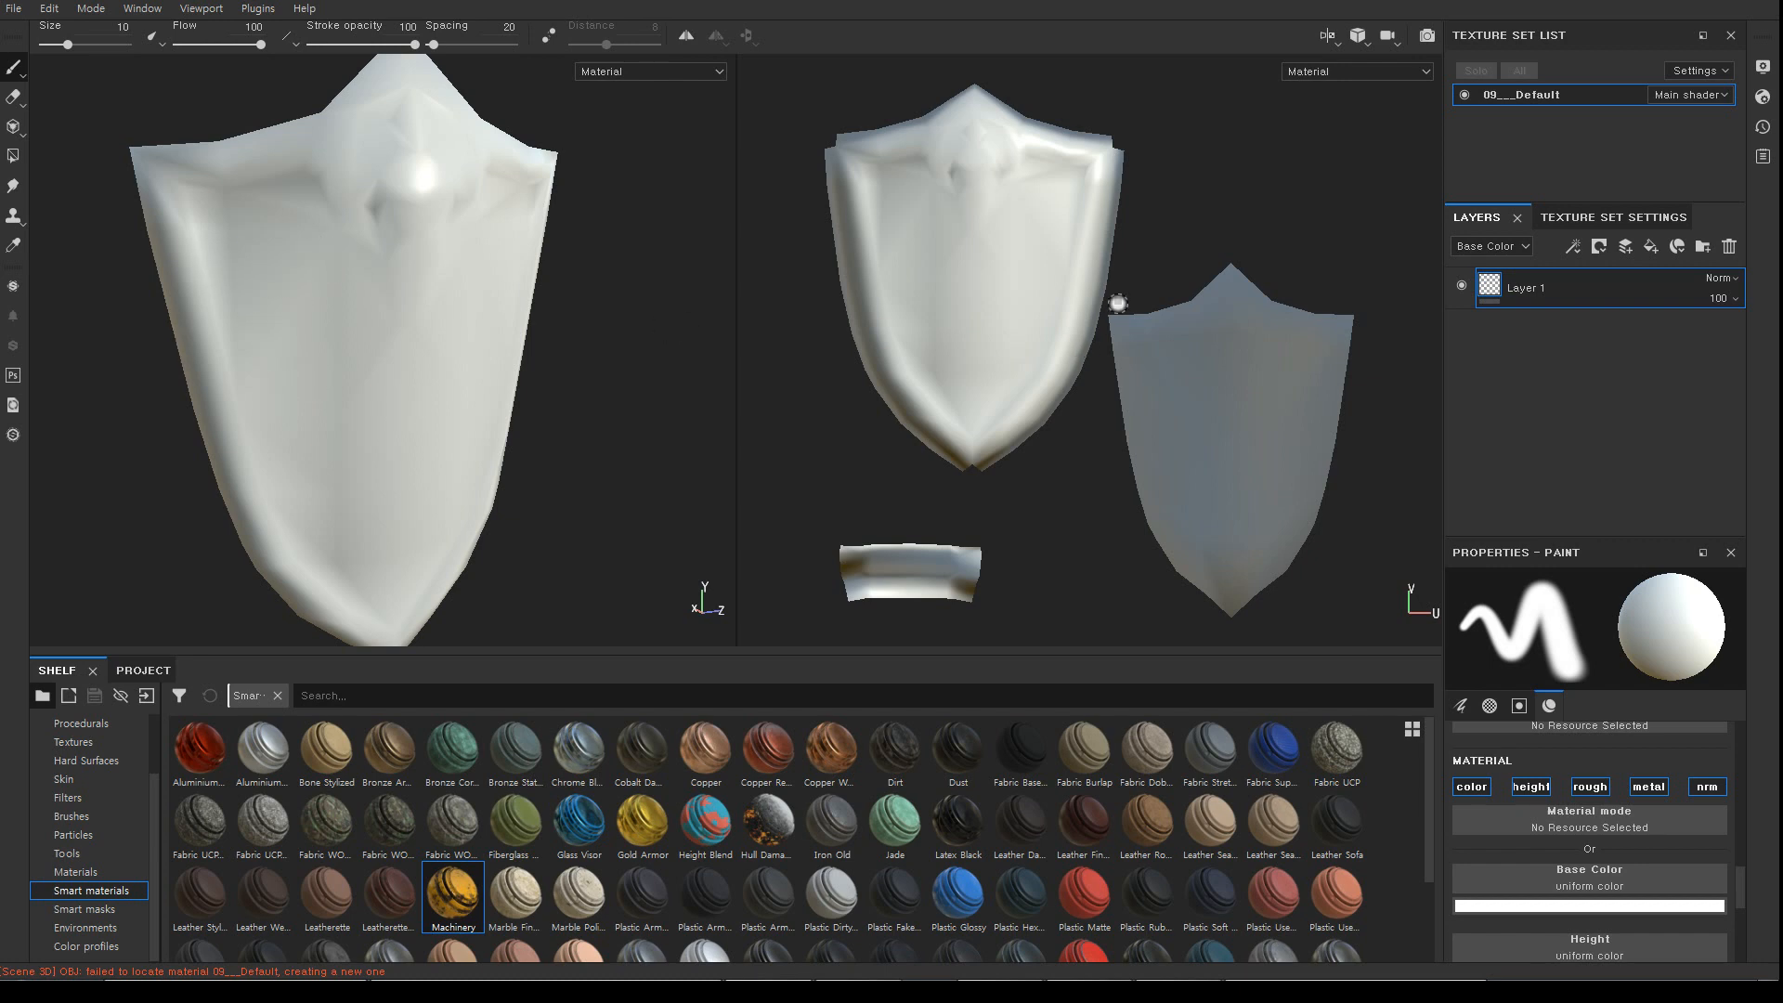
# Dock the texture set settings as their own column beside the 3D view, separate from the layers
pyautogui.click(1585, 219)
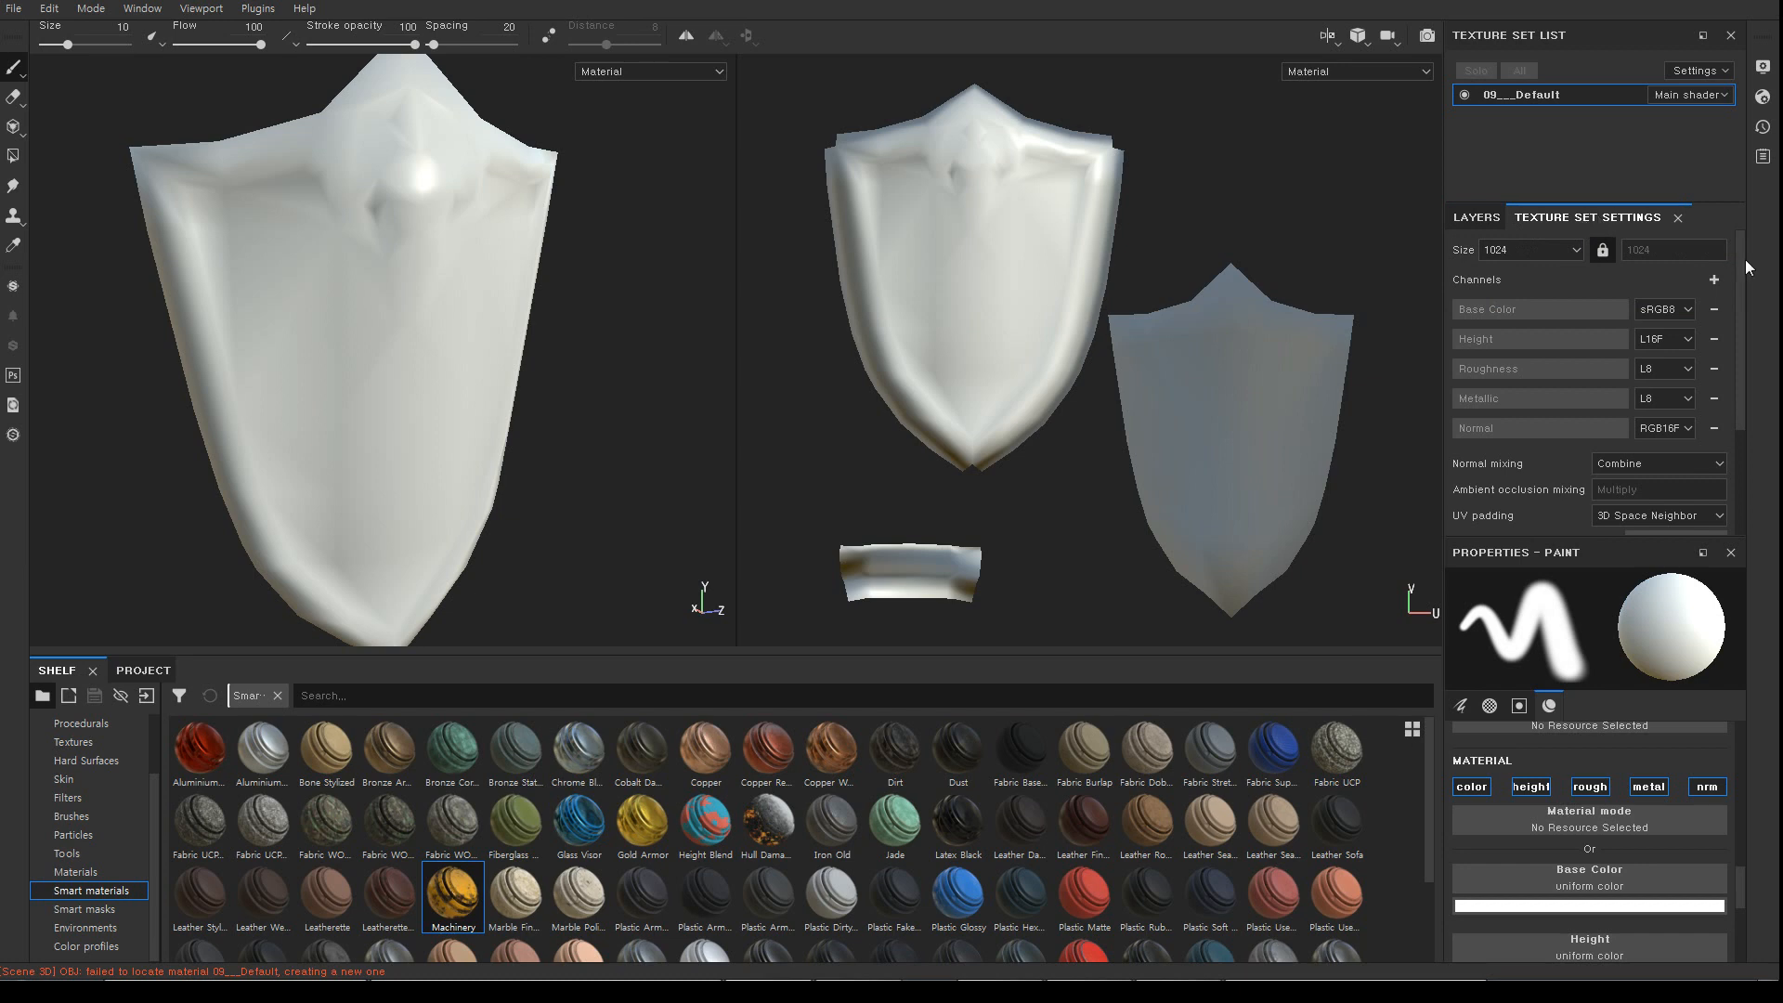
pyautogui.moveTo(1743, 283); pyautogui.dragTo(1747, 359)
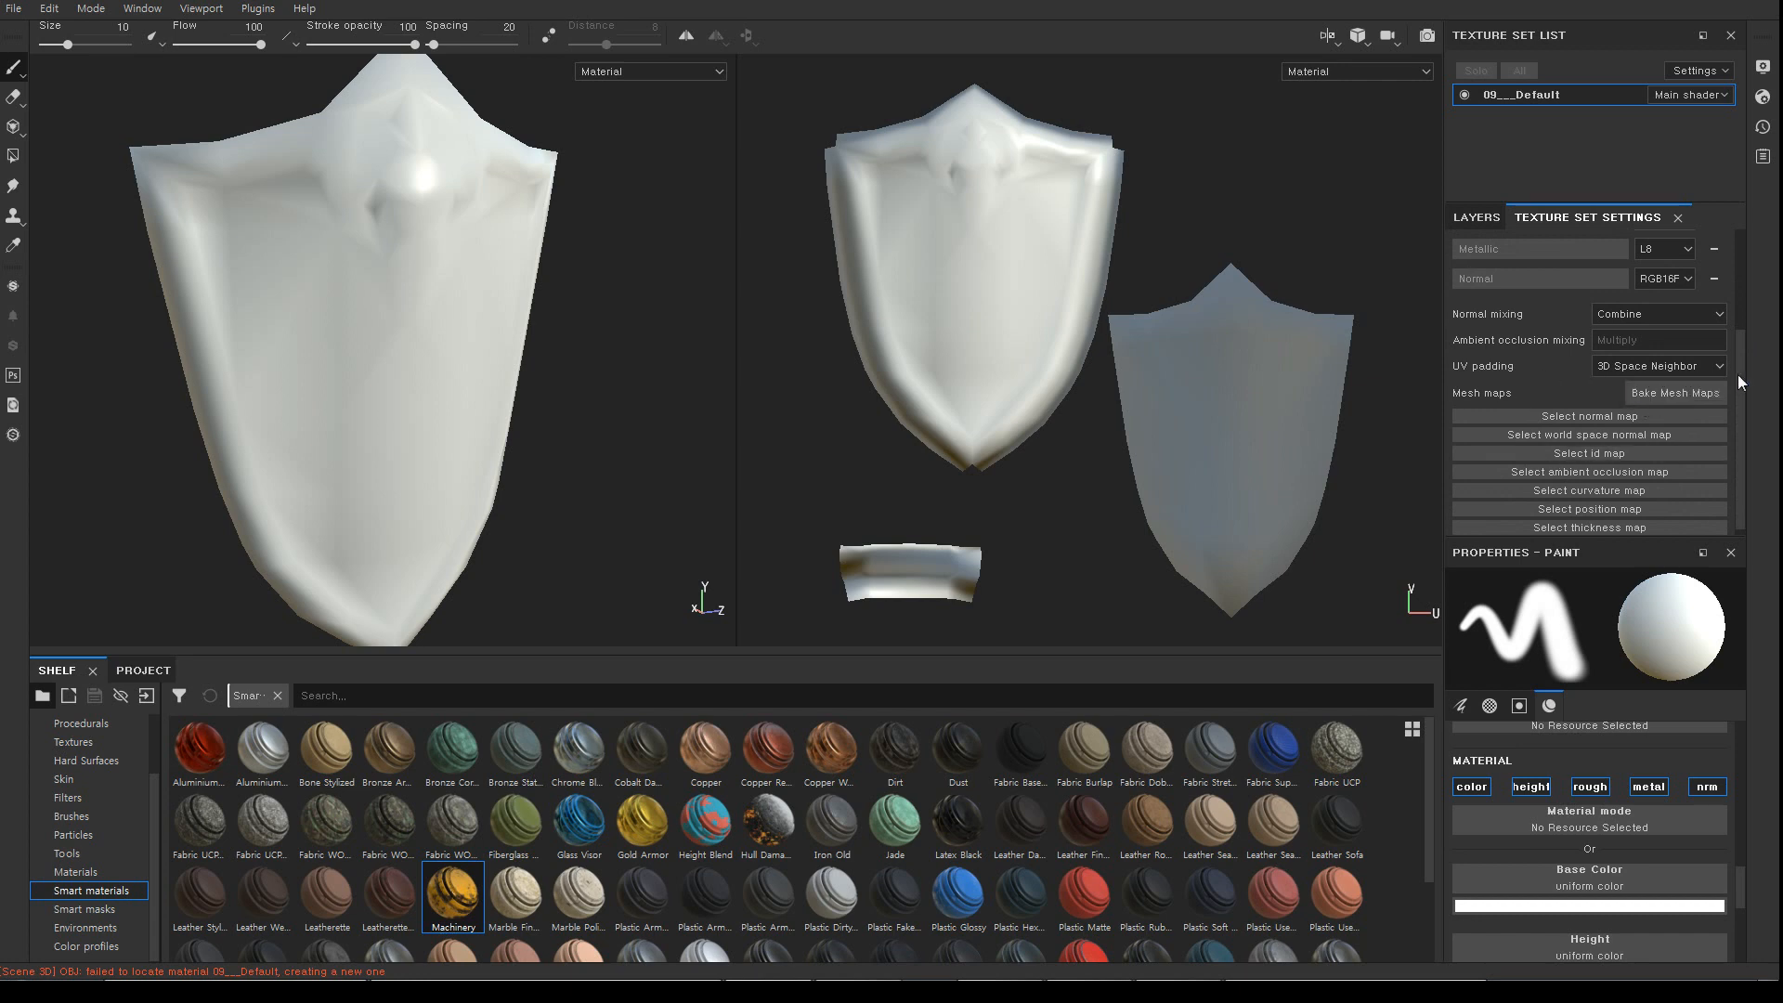
pyautogui.moveTo(1746, 366); pyautogui.dragTo(1743, 371)
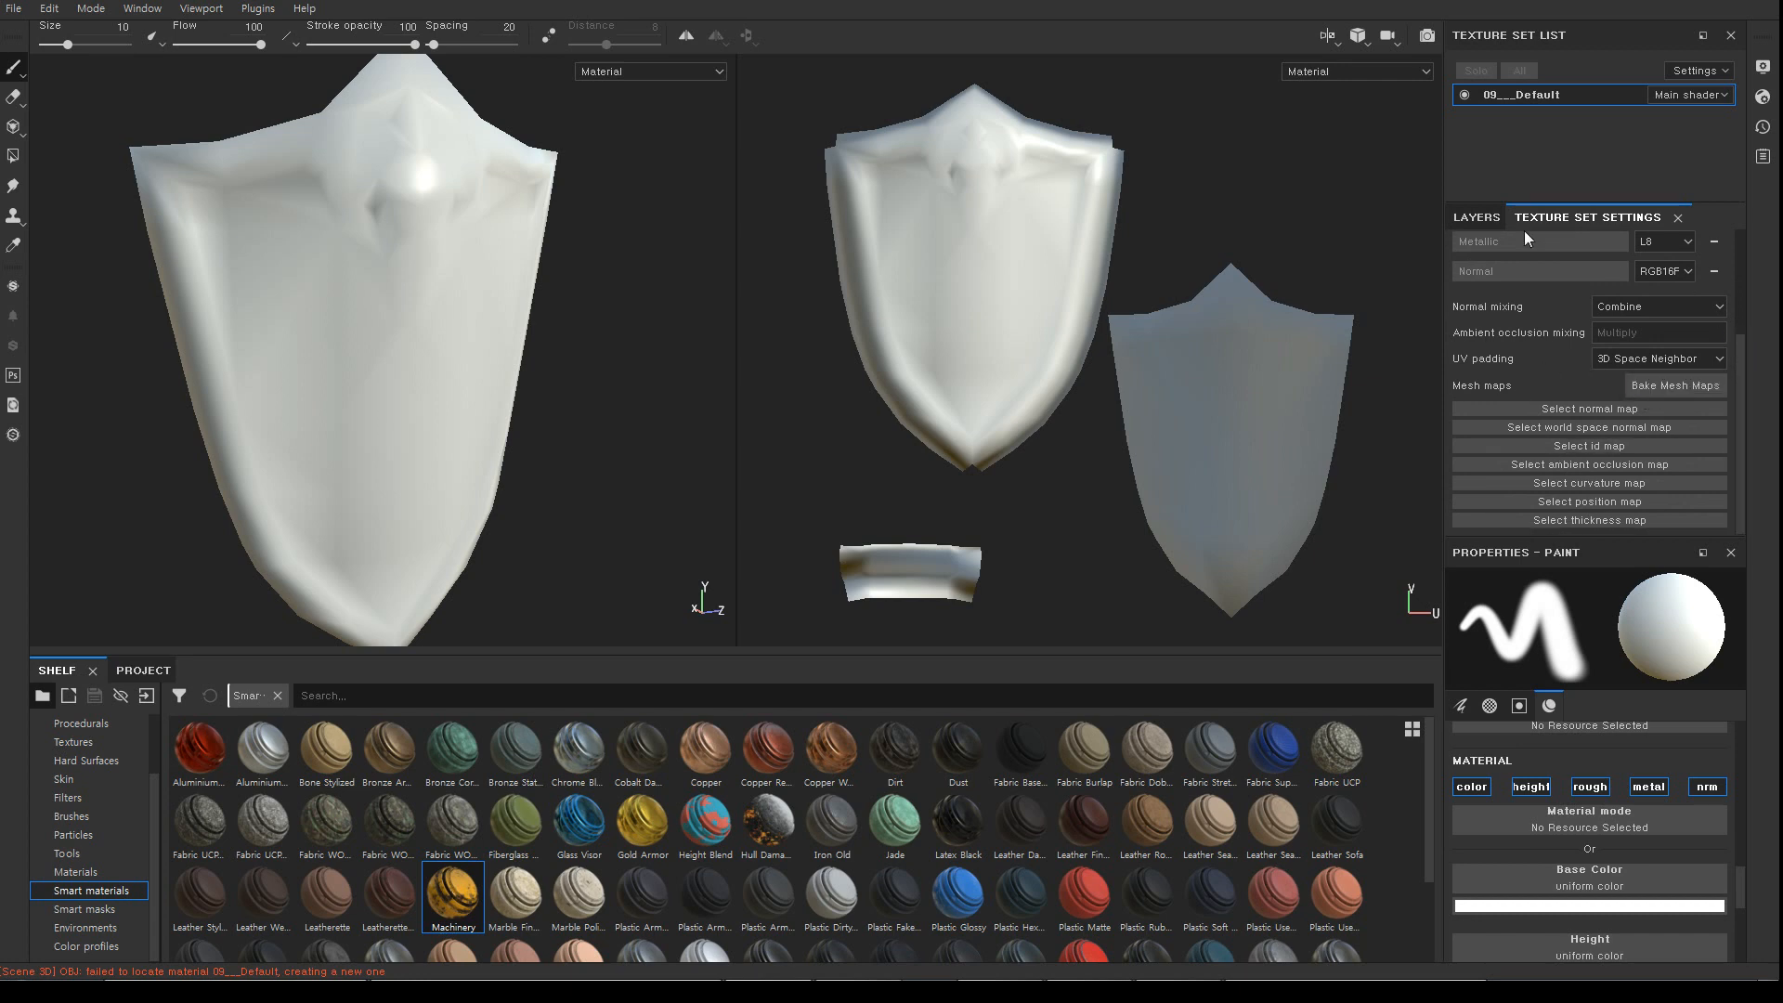
pyautogui.moveTo(1583, 221); pyautogui.dragTo(37, 279)
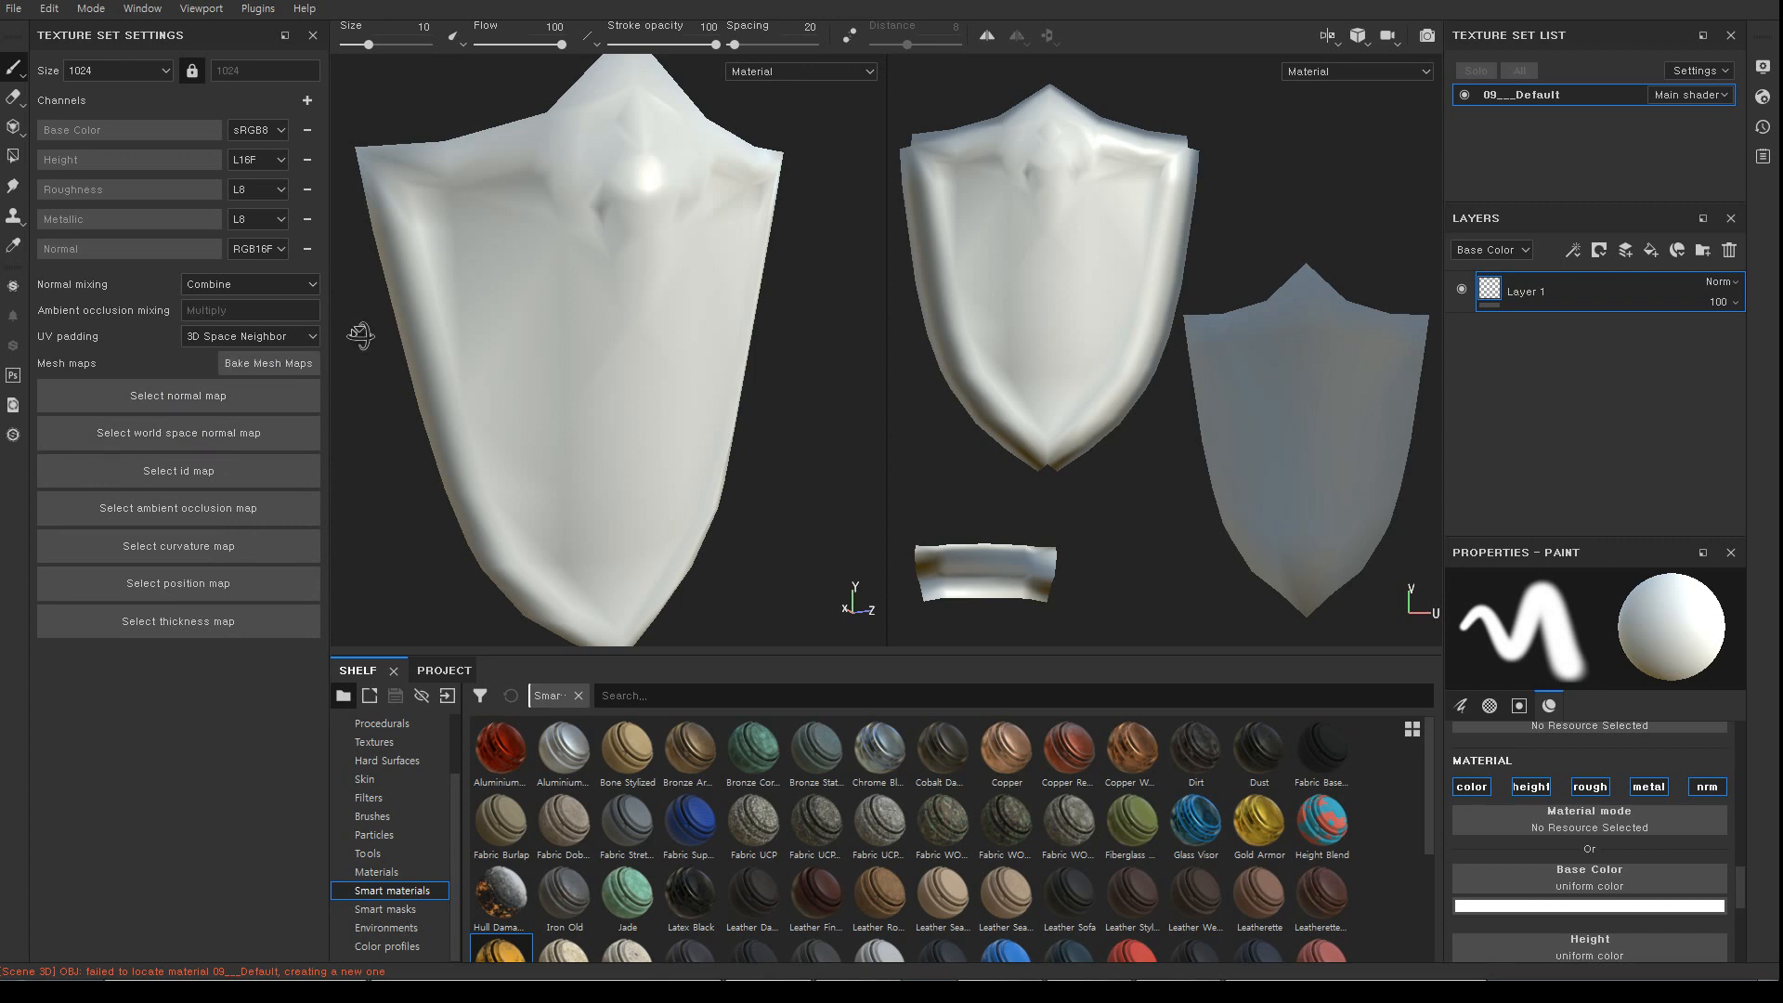
pyautogui.keyDown('alt'); pyautogui.moveTo(372, 338); pyautogui.dragTo(347, 335); pyautogui.keyUp('alt')
pyautogui.keyDown('alt'); pyautogui.moveTo(560, 379); pyautogui.dragTo(545, 347, button='right'); pyautogui.keyUp('alt')
pyautogui.keyDown('alt'); pyautogui.moveTo(464, 332); pyautogui.dragTo(492, 334); pyautogui.keyUp('alt')
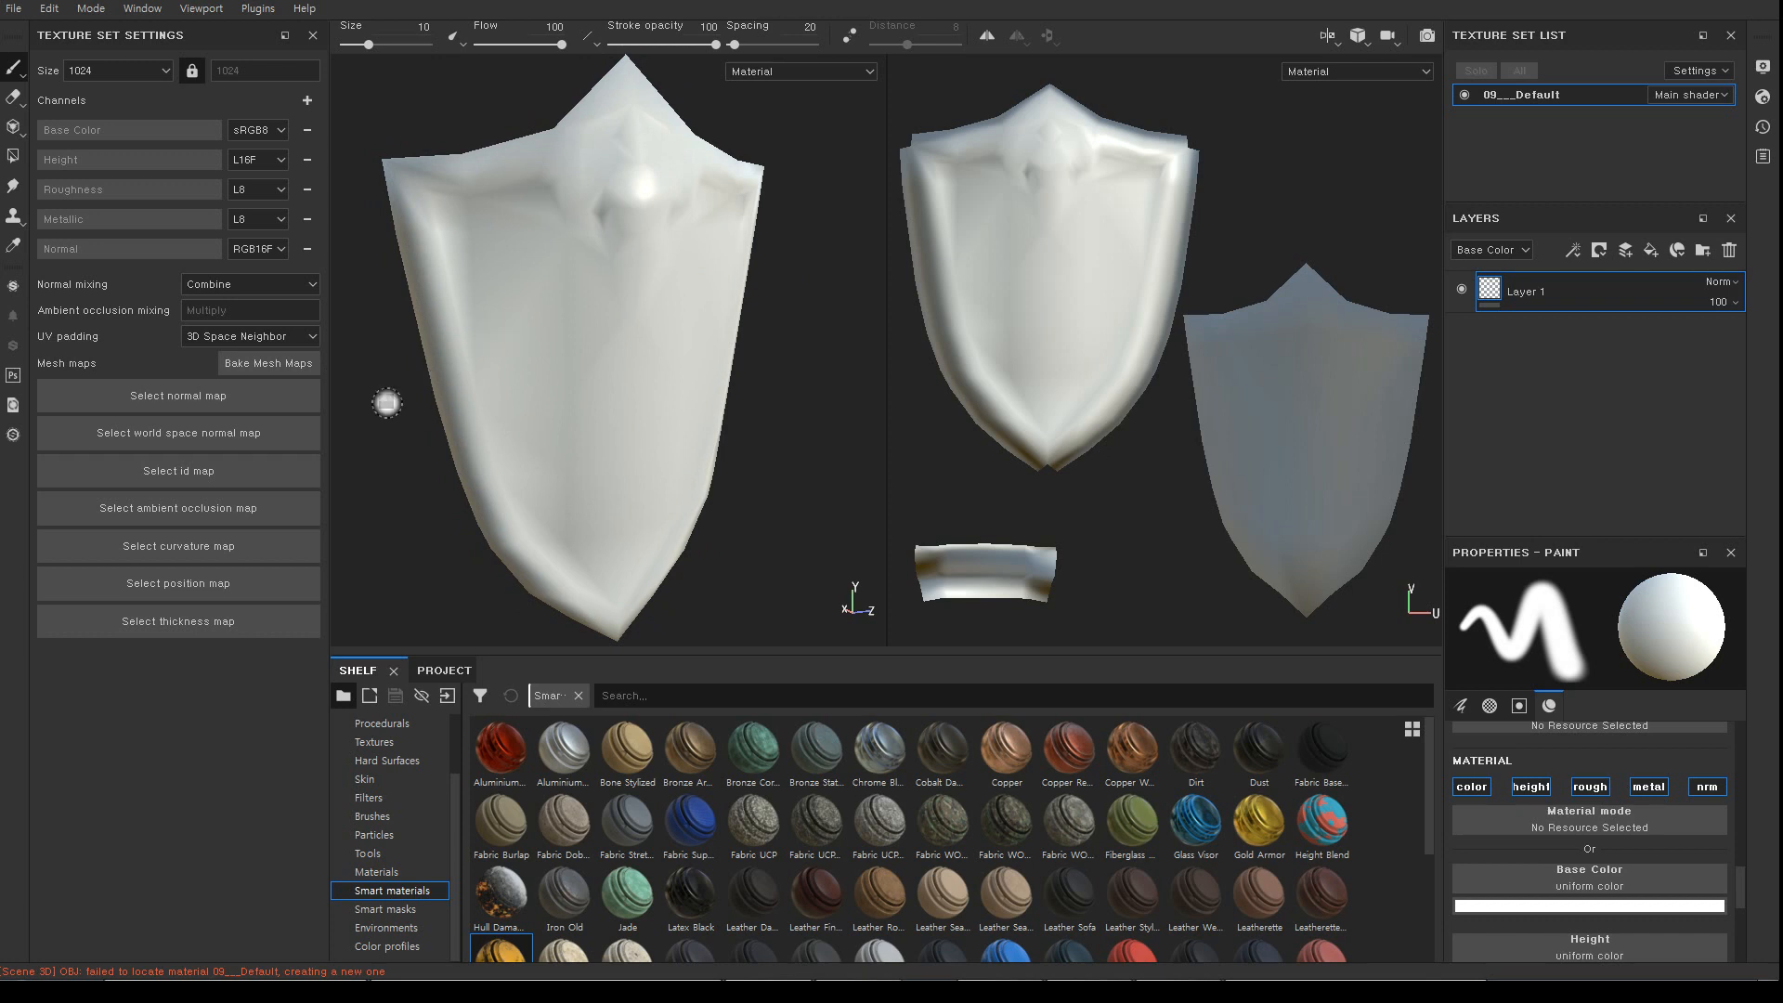
# Bake the mesh maps of 09___Default with the ID map excluded
pyautogui.click(243, 364)
pyautogui.moveTo(760, 182); pyautogui.dragTo(555, 97)
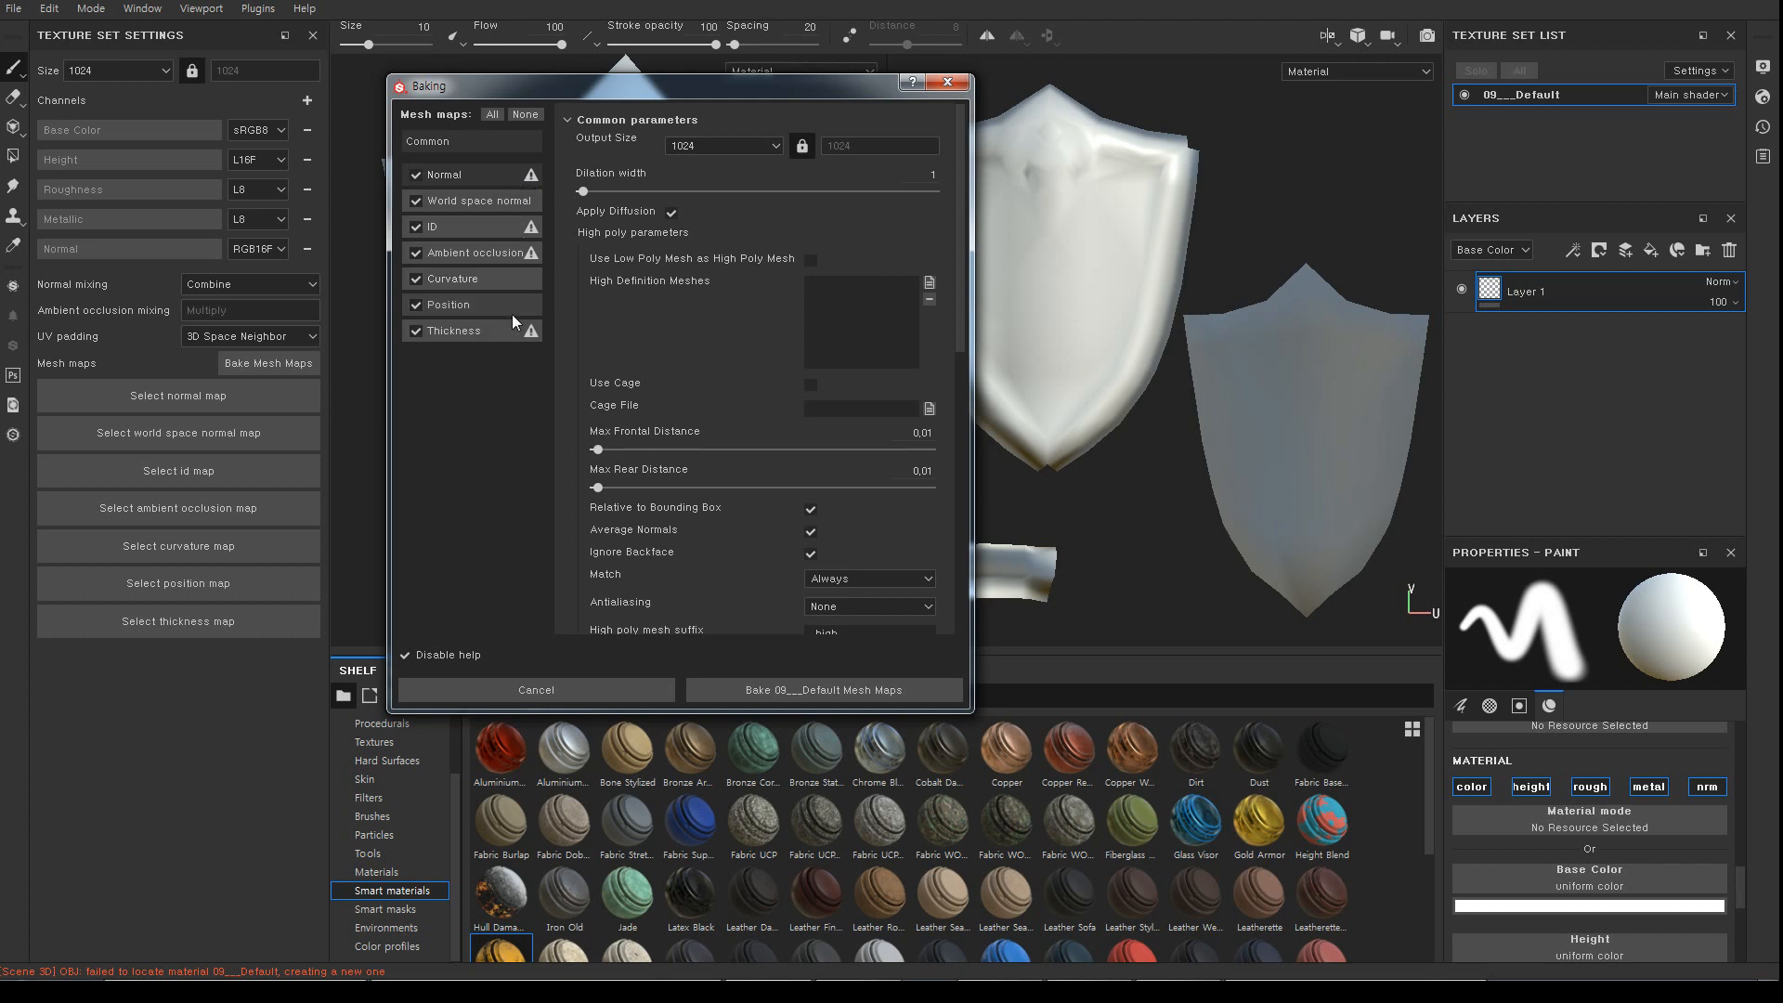
pyautogui.click(416, 228)
pyautogui.moveTo(962, 231); pyautogui.dragTo(968, 360)
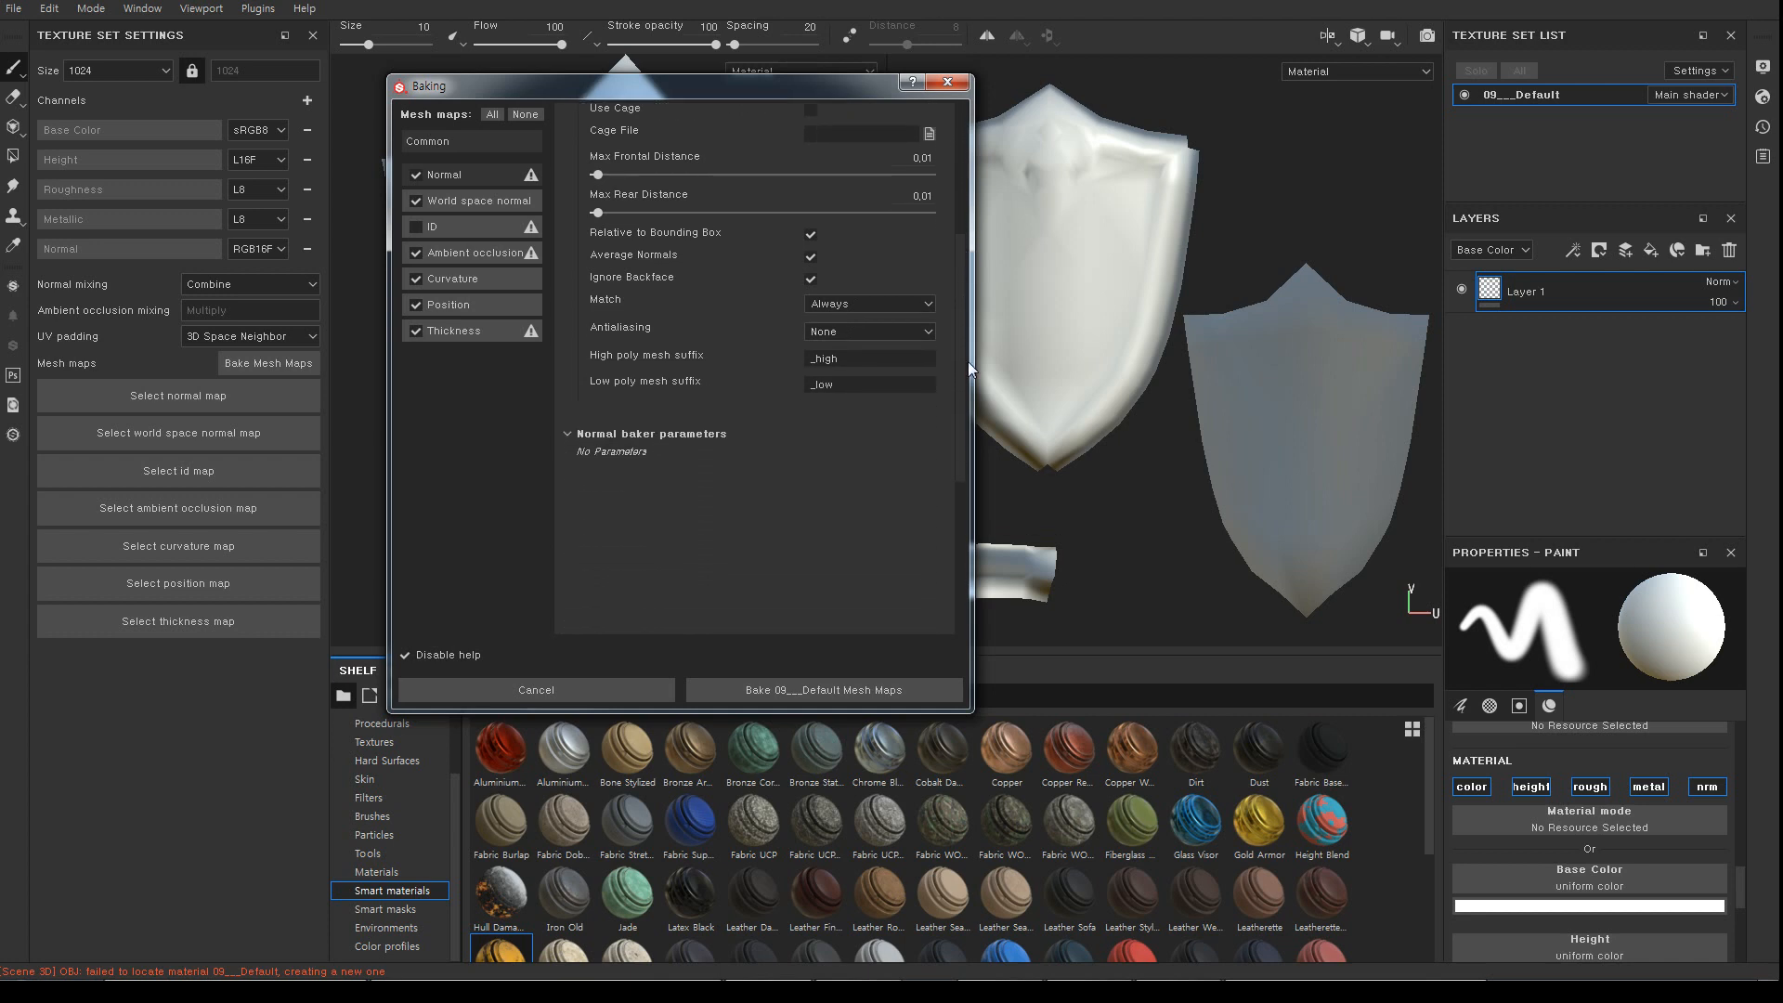
pyautogui.click(788, 693)
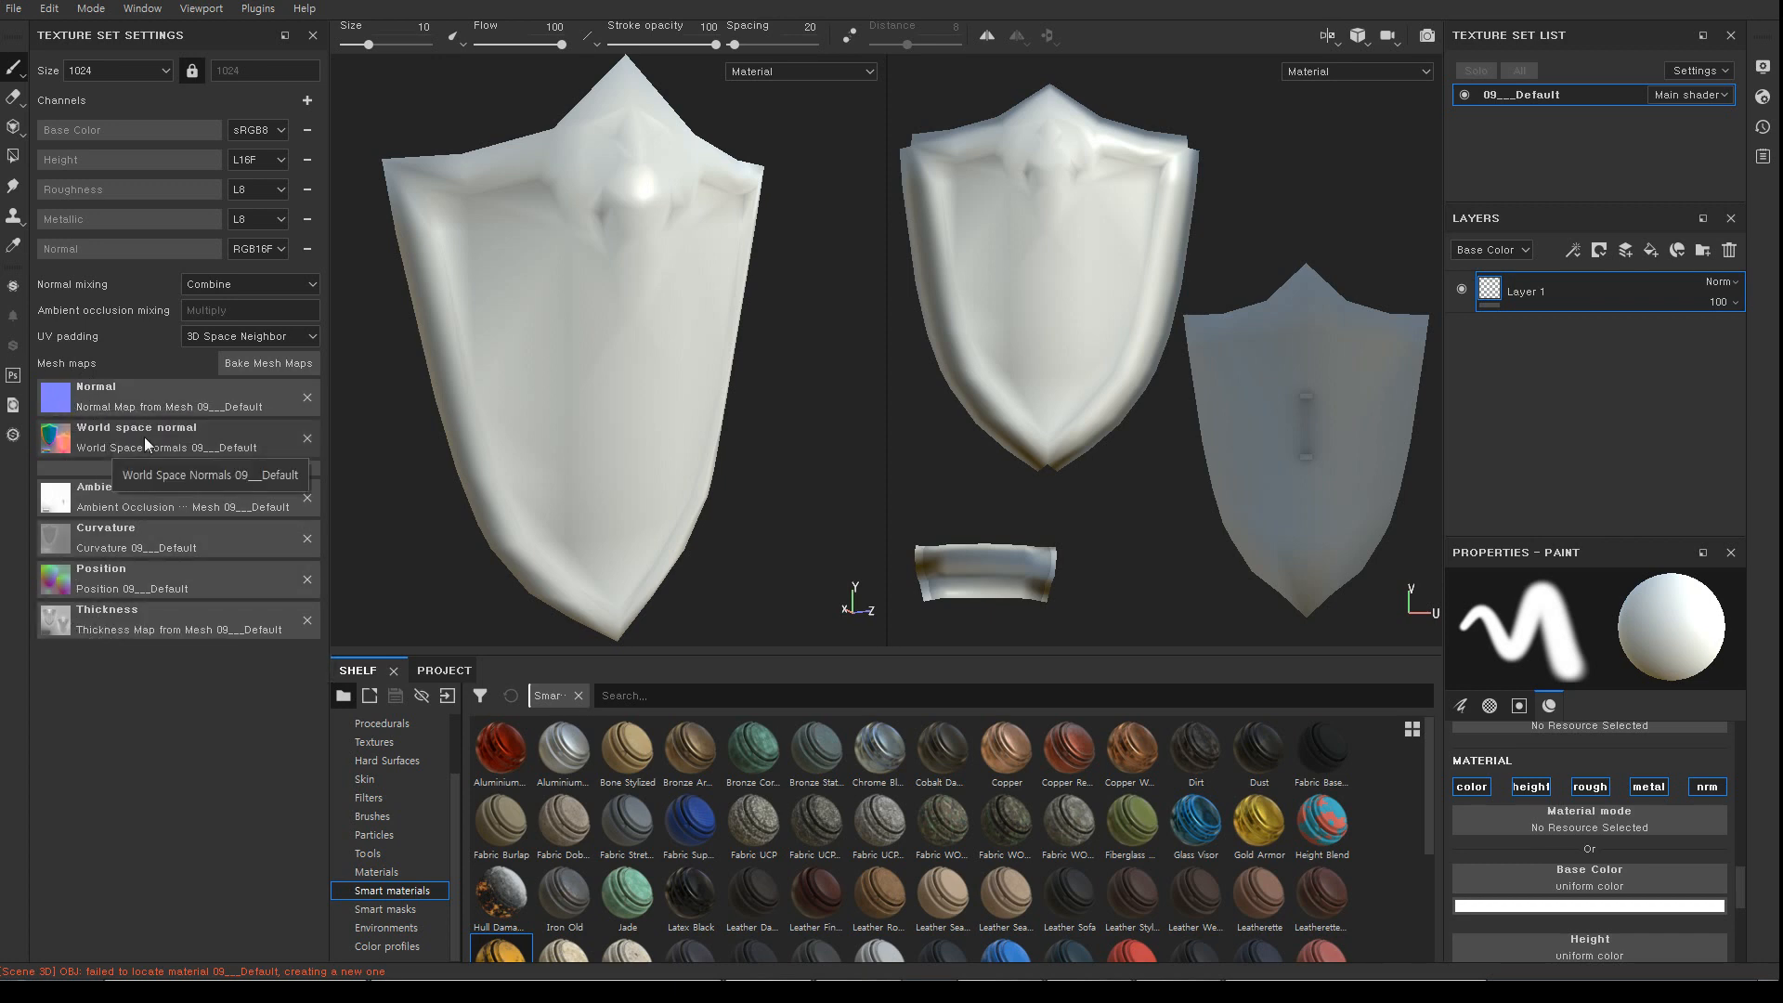
# Examine the normal, world space normal, ID and ambient occlusion maps one after another on the shield
pyautogui.moveTo(855, 380)
pyautogui.keyDown('alt'); pyautogui.mouseDown()
pyautogui.moveTo(756, 334)
pyautogui.moveTo(700, 334)
pyautogui.moveTo(724, 344)
pyautogui.mouseUp(); pyautogui.keyUp('alt')
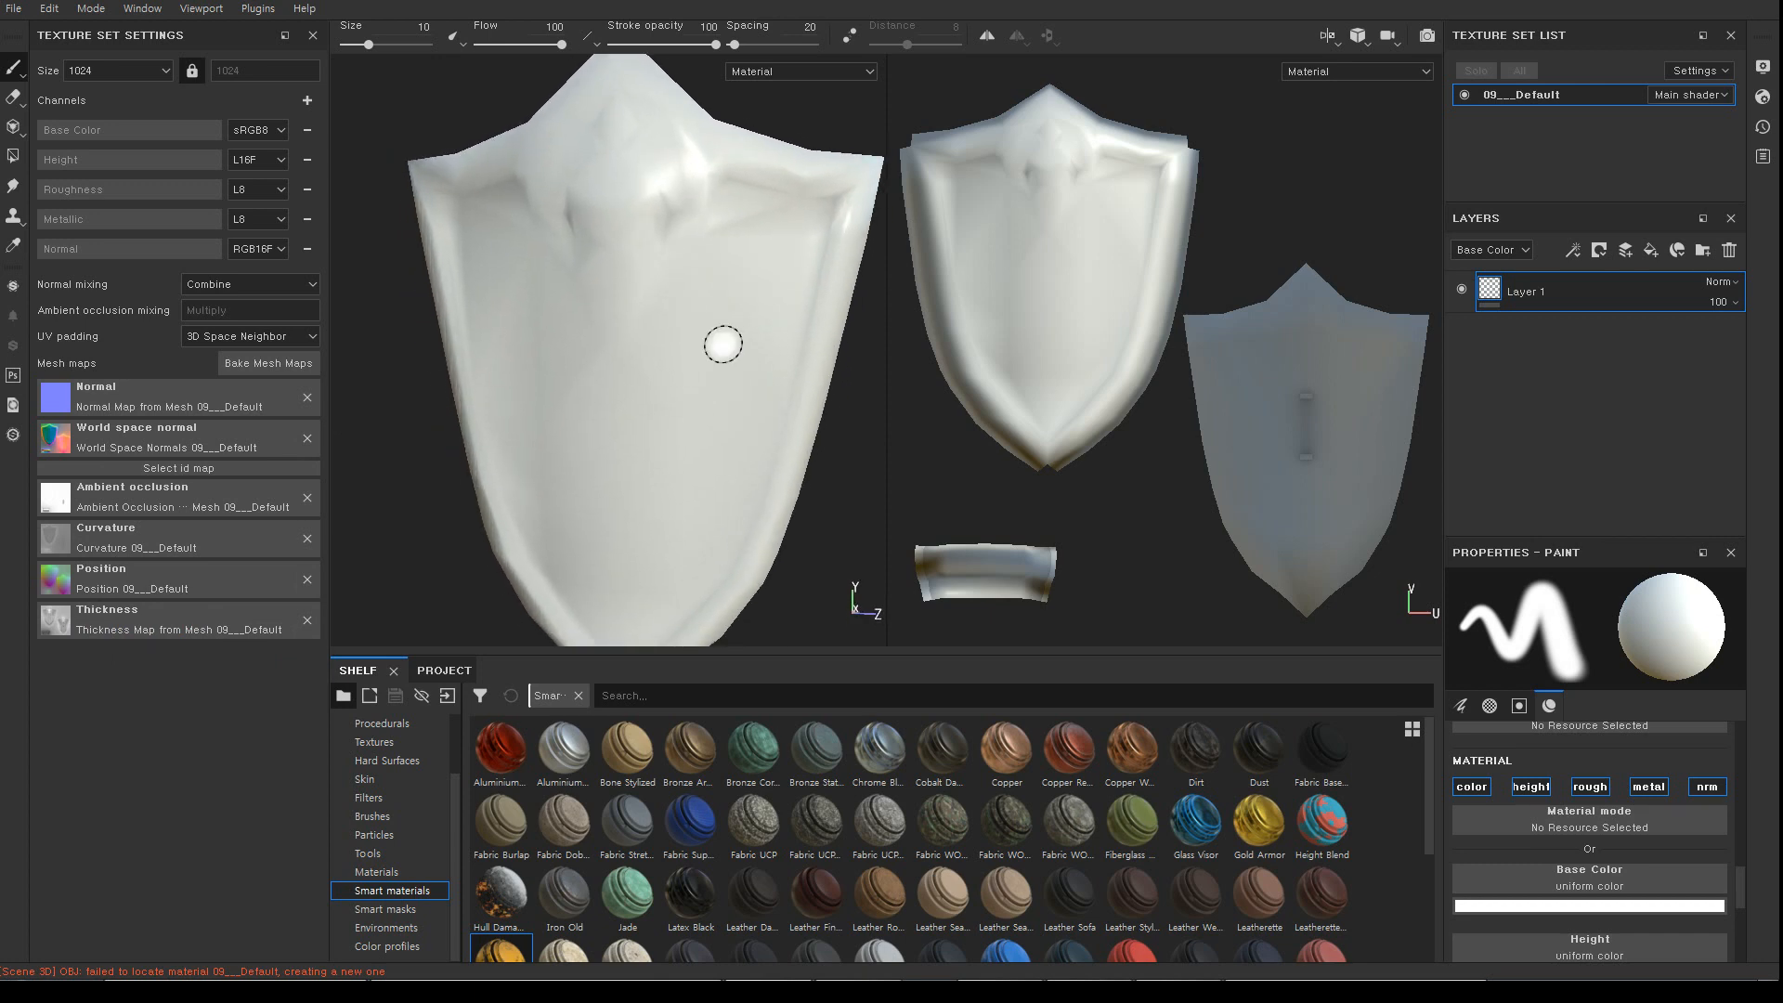
pyautogui.press('b')
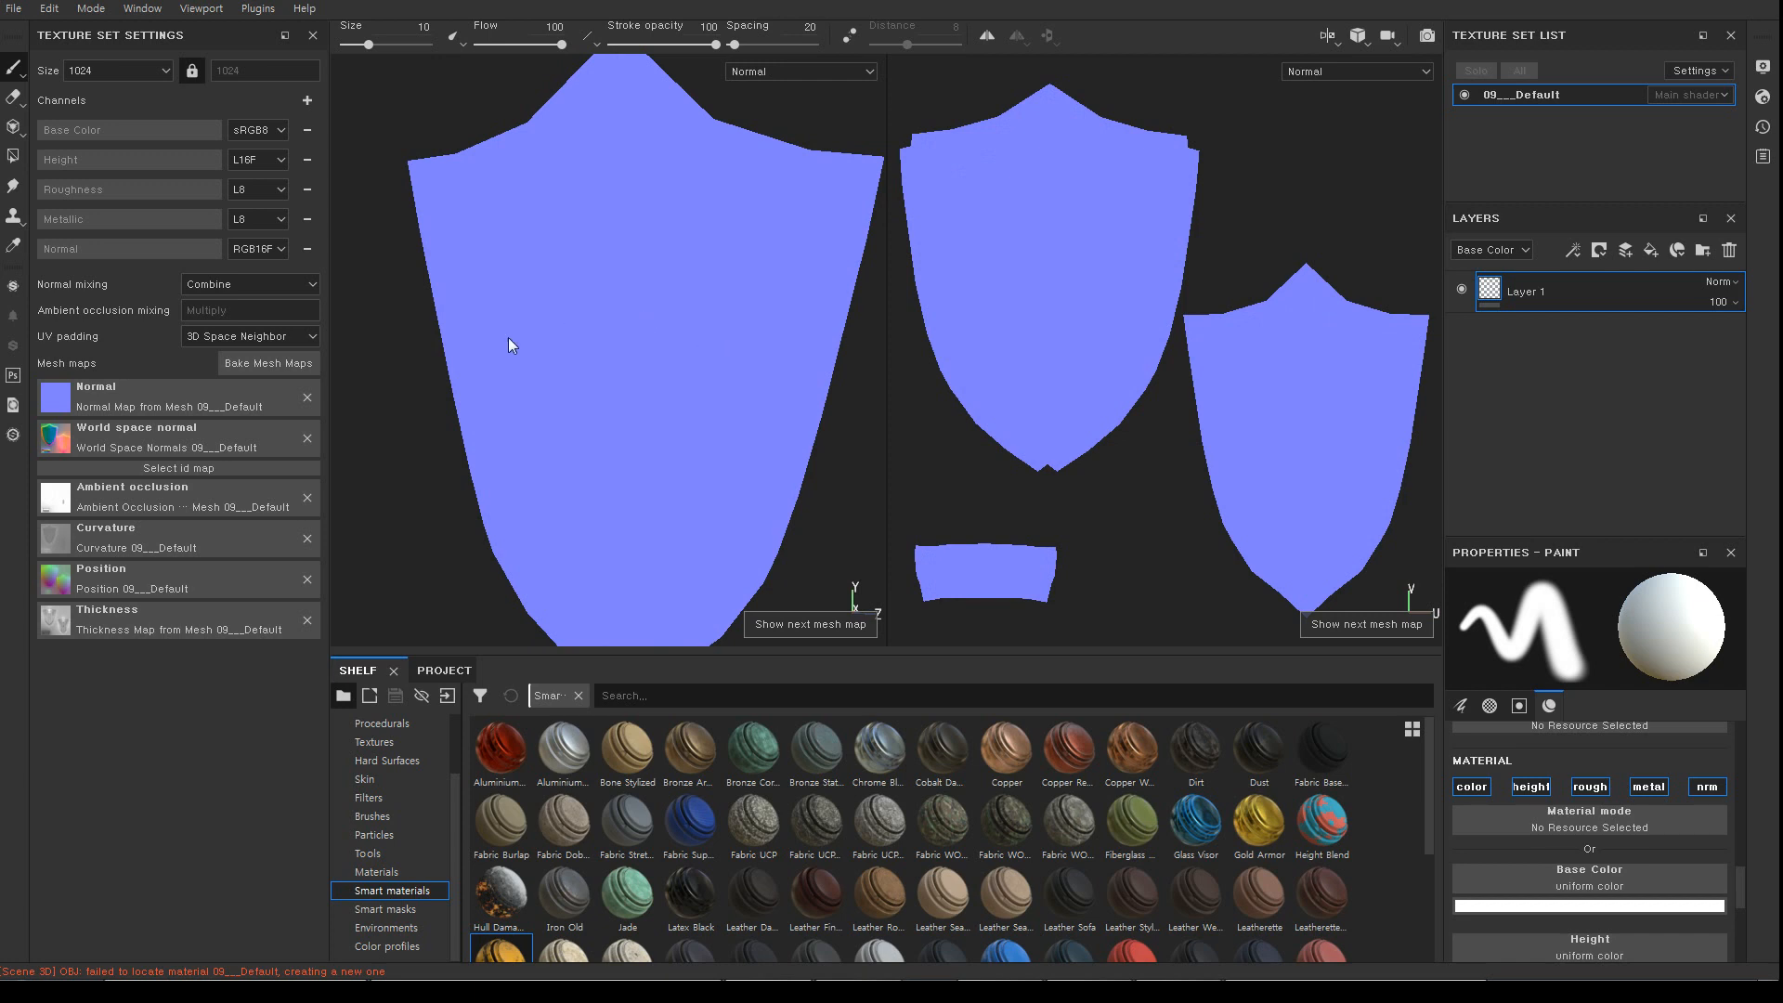
pyautogui.moveTo(550, 335)
pyautogui.keyDown('alt'); pyautogui.mouseDown()
pyautogui.moveTo(597, 254)
pyautogui.moveTo(653, 366)
pyautogui.moveTo(605, 318)
pyautogui.moveTo(594, 270)
pyautogui.moveTo(733, 426)
pyautogui.moveTo(665, 335)
pyautogui.moveTo(650, 330)
pyautogui.moveTo(705, 387)
pyautogui.moveTo(588, 343)
pyautogui.moveTo(572, 353)
pyautogui.mouseUp(); pyautogui.keyUp('alt')
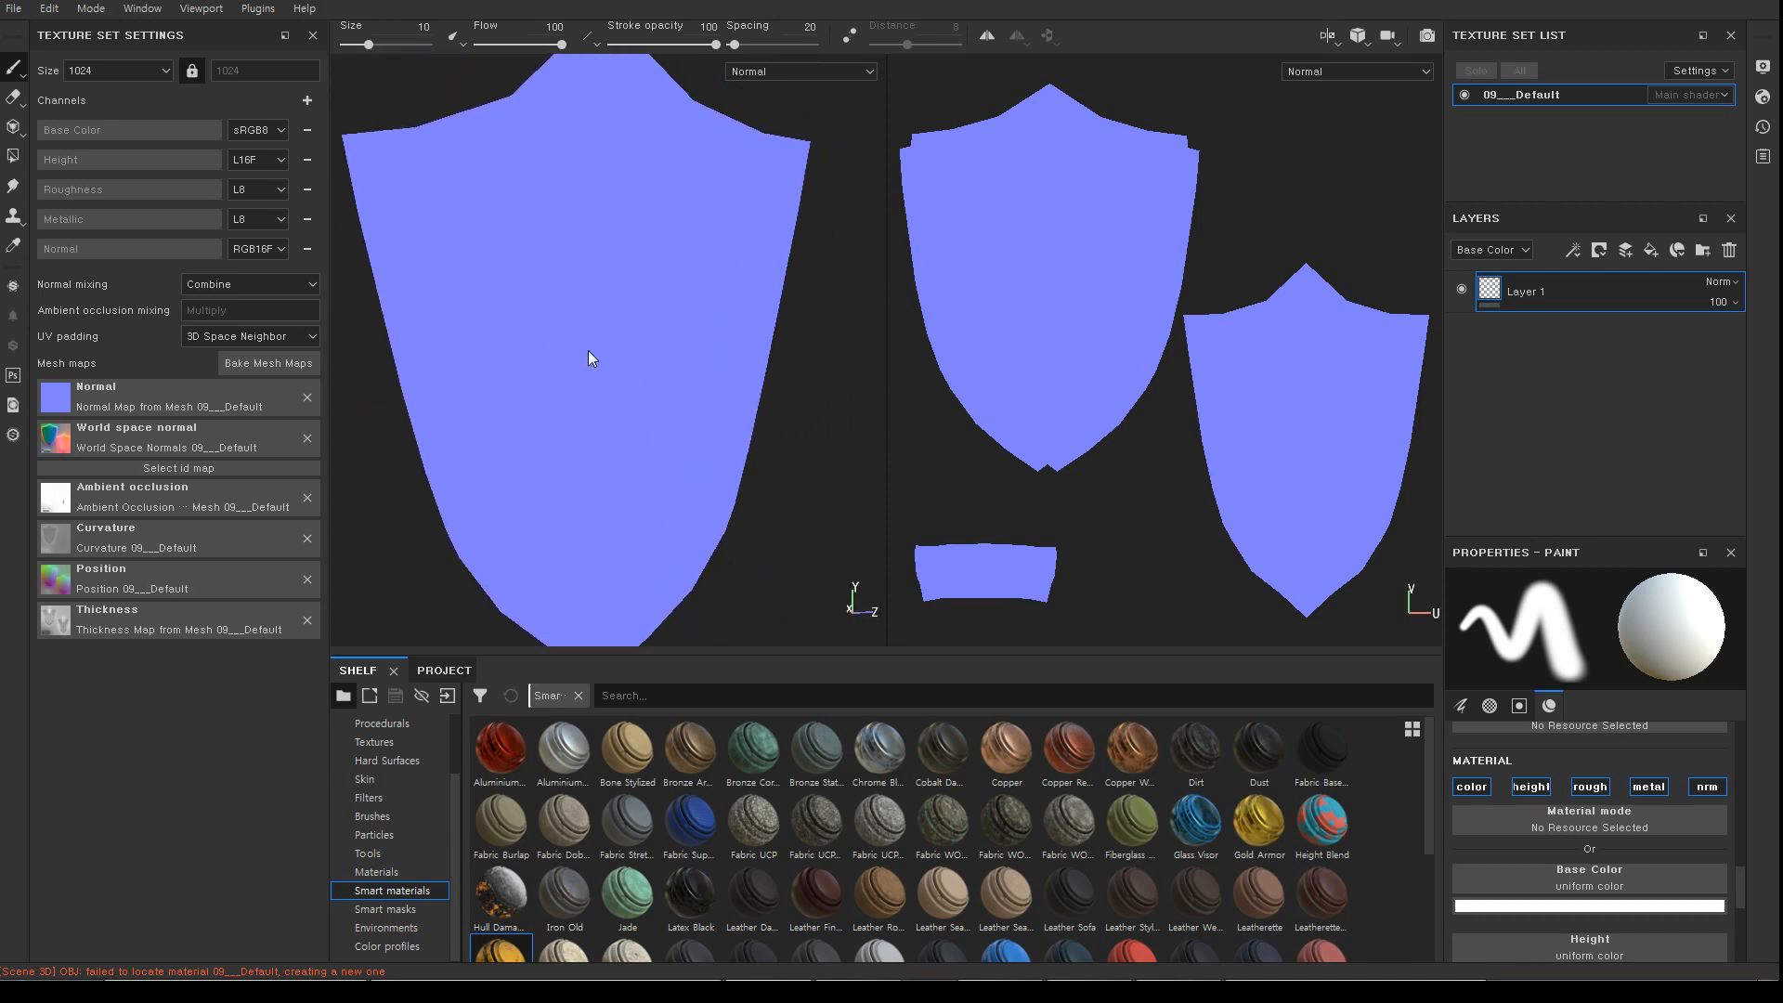
pyautogui.press('b')
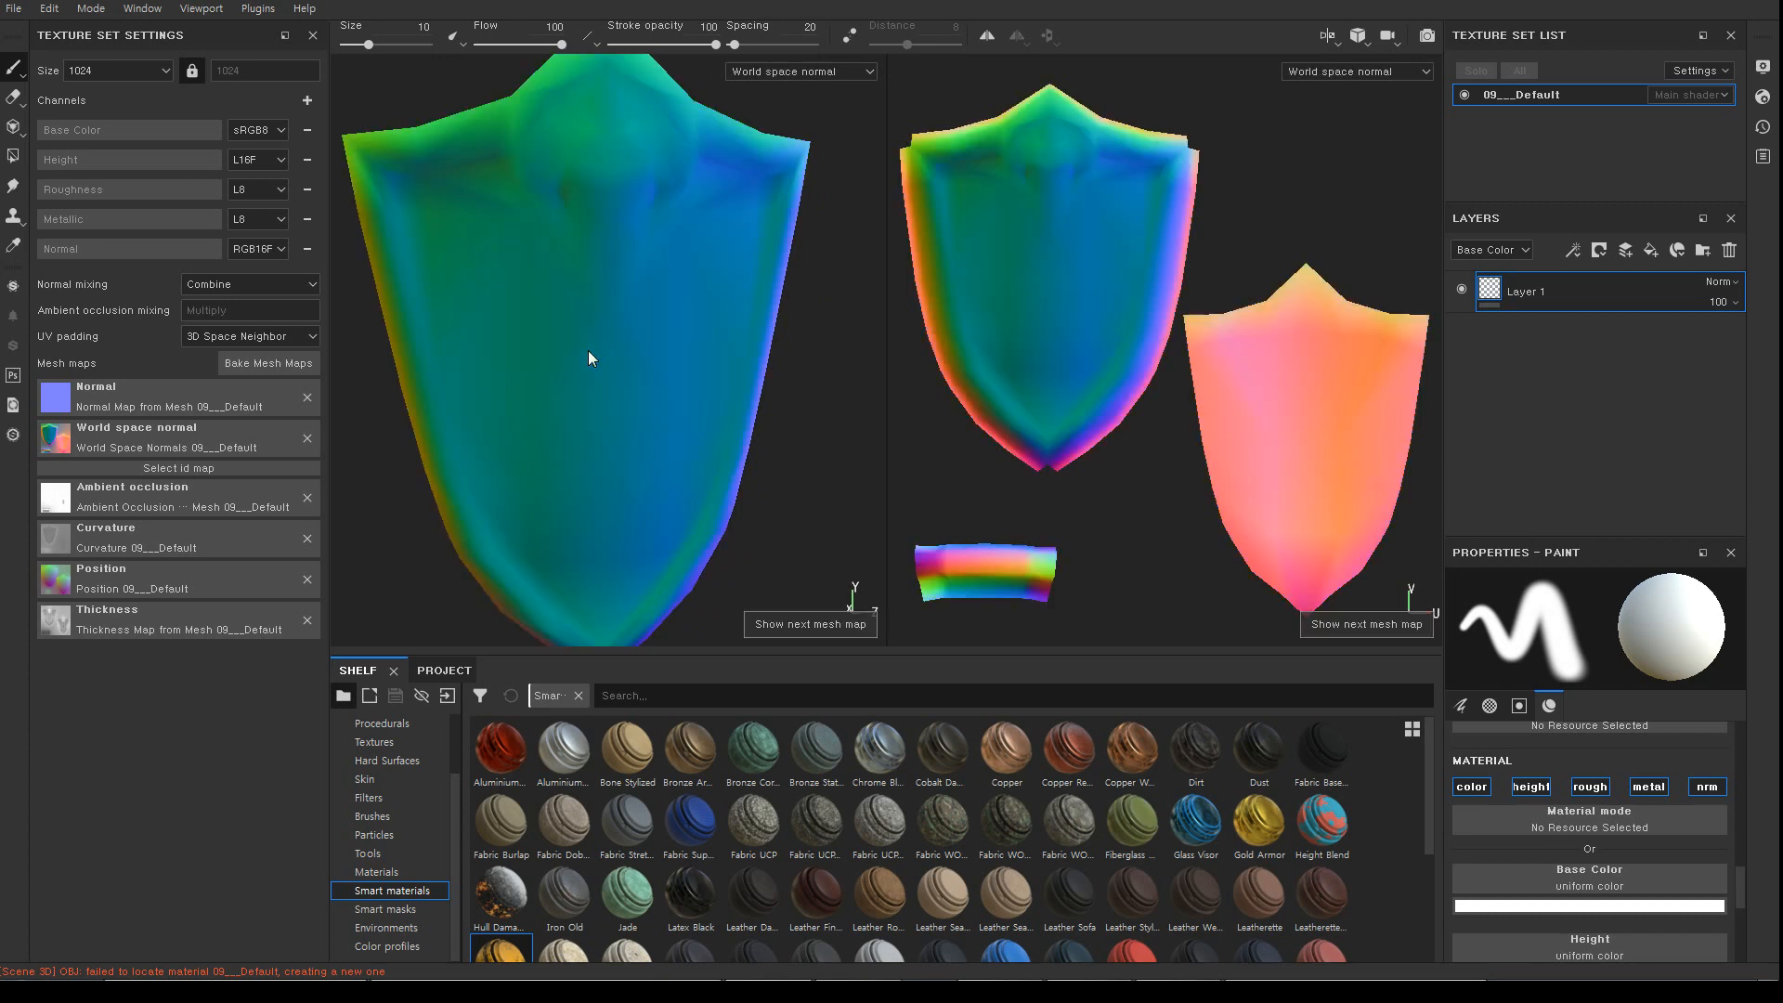
pyautogui.press('b')
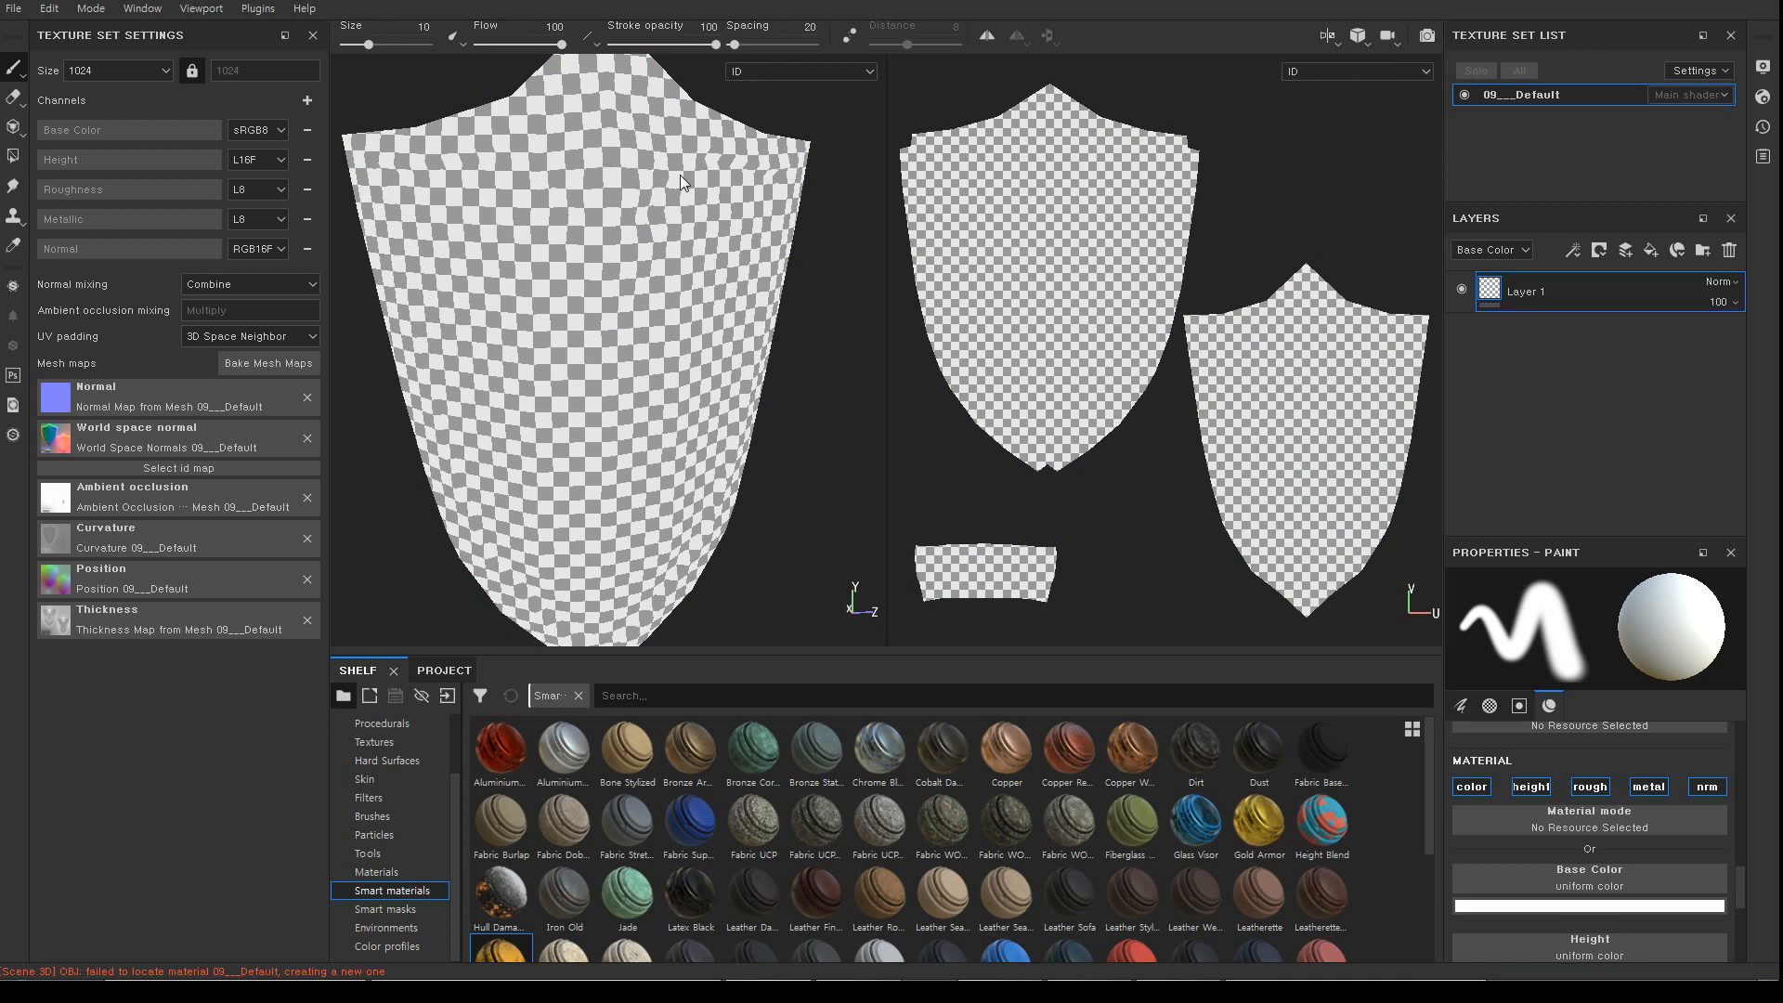
pyautogui.press('b')
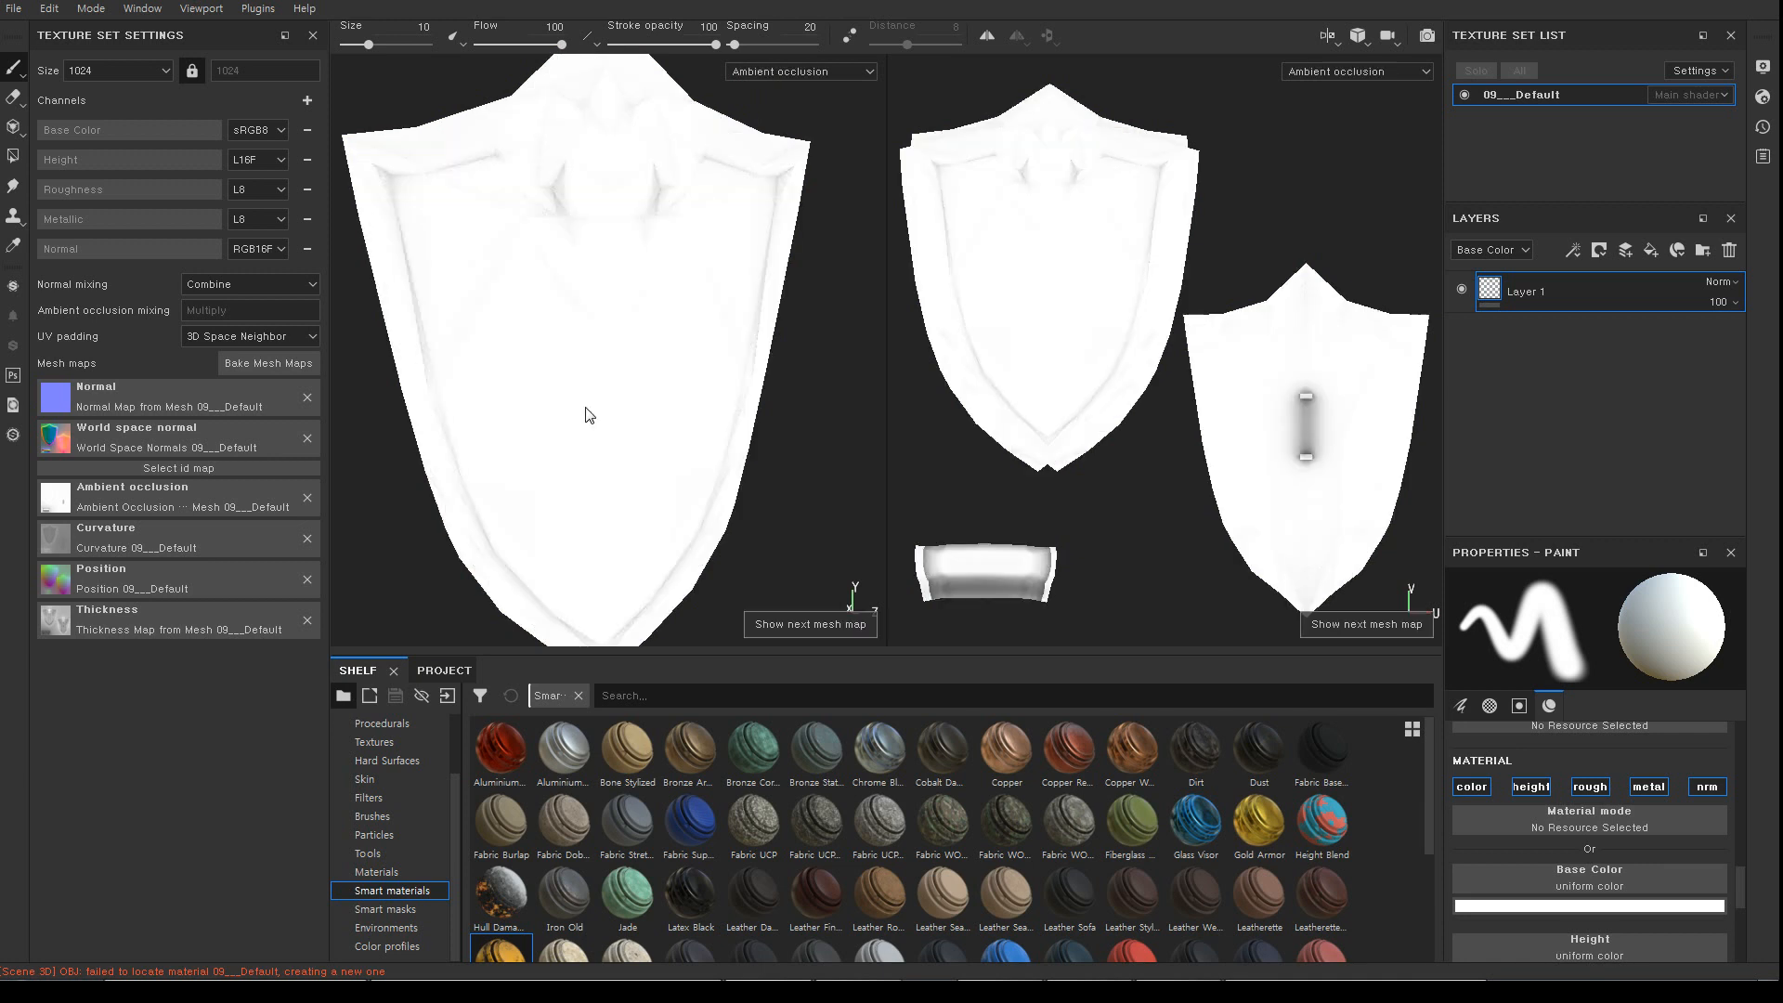
pyautogui.keyDown('alt'); pyautogui.moveTo(517, 287); pyautogui.dragTo(408, 186); pyautogui.keyUp('alt')
pyautogui.keyDown('alt'); pyautogui.moveTo(409, 186); pyautogui.dragTo(577, 350, button='right'); pyautogui.keyUp('alt')
pyautogui.keyDown('alt'); pyautogui.moveTo(577, 350); pyautogui.dragTo(501, 304, button='middle'); pyautogui.keyUp('alt')
pyautogui.keyDown('alt'); pyautogui.moveTo(501, 304); pyautogui.dragTo(573, 290); pyautogui.keyUp('alt')
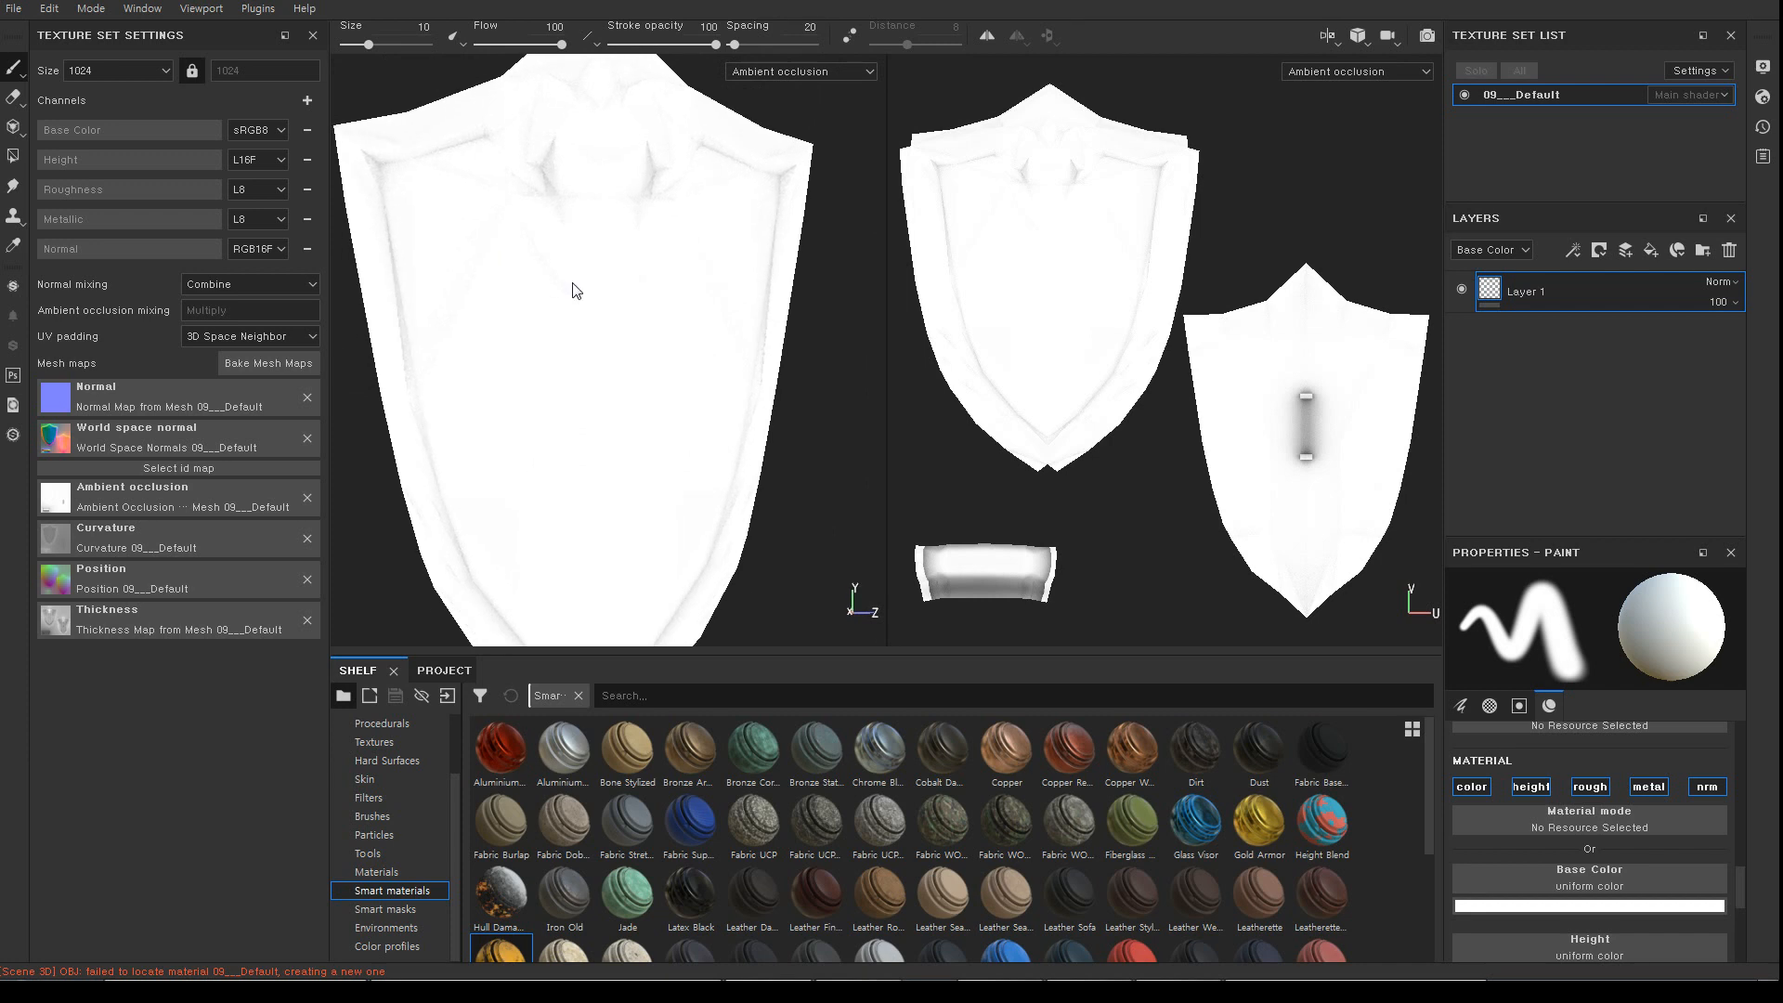
# Cycle through the remaining curvature, position and thickness maps on the shield and return to the material display
pyautogui.press('b')
pyautogui.press('b')
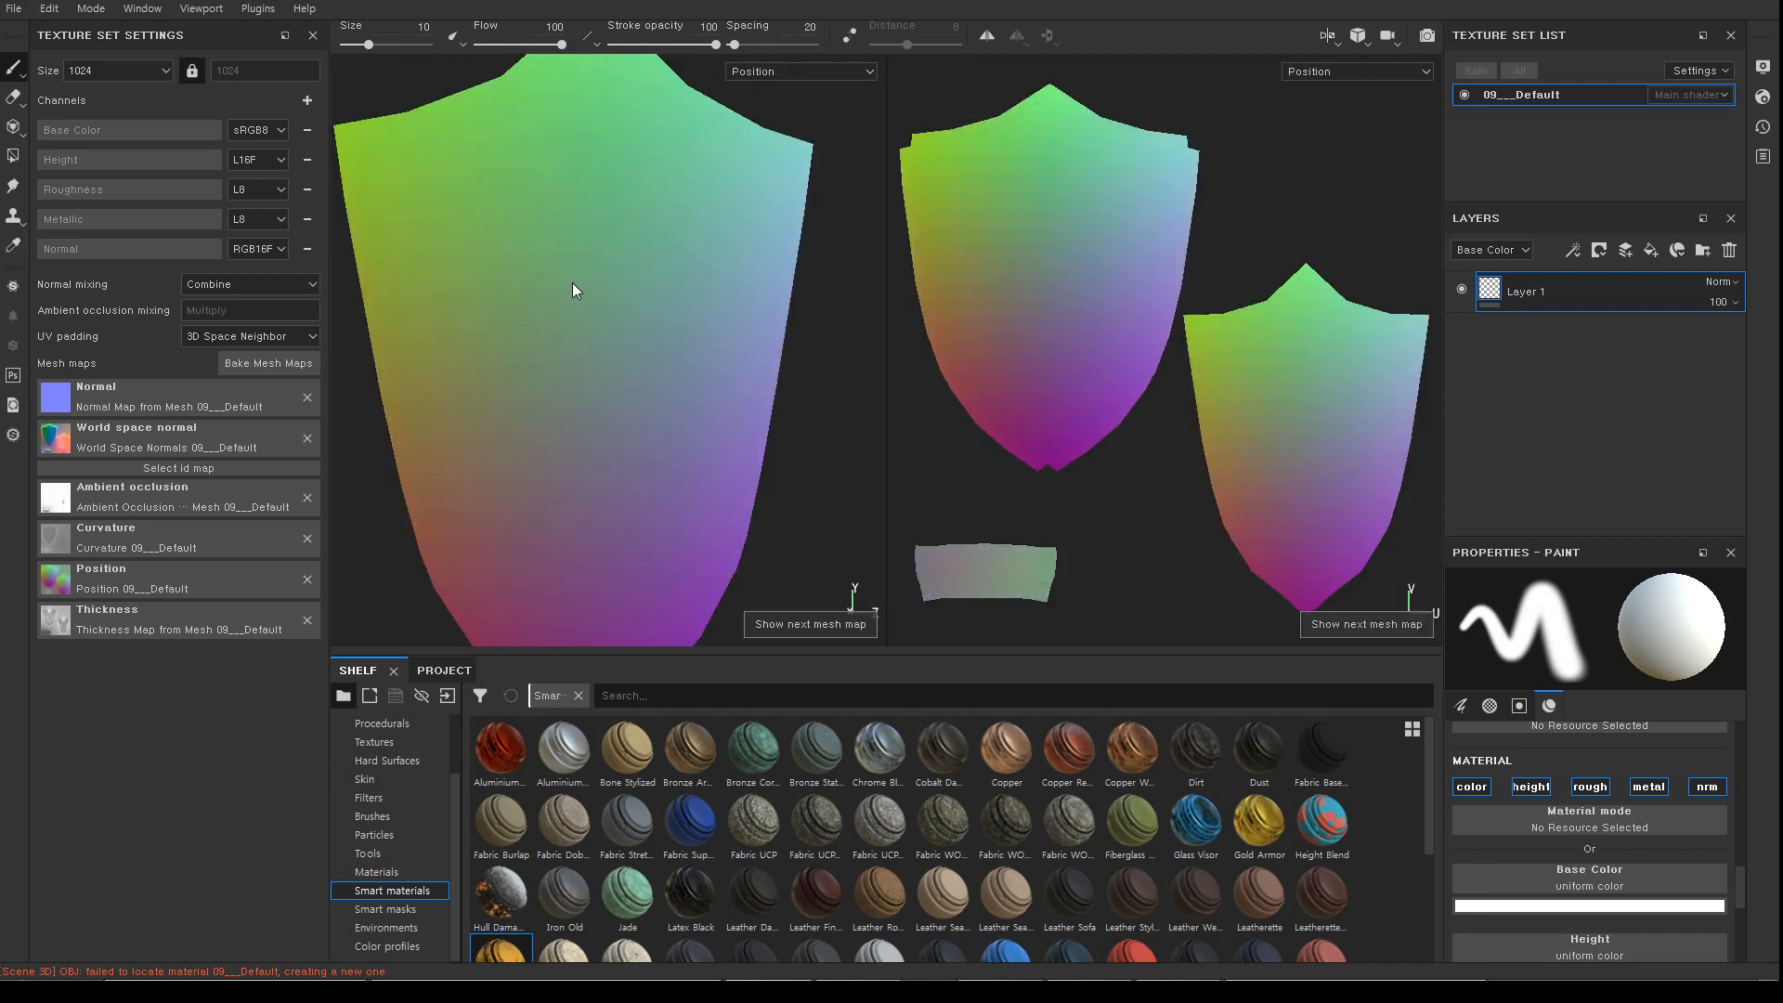
pyautogui.press('b')
pyautogui.press('b')
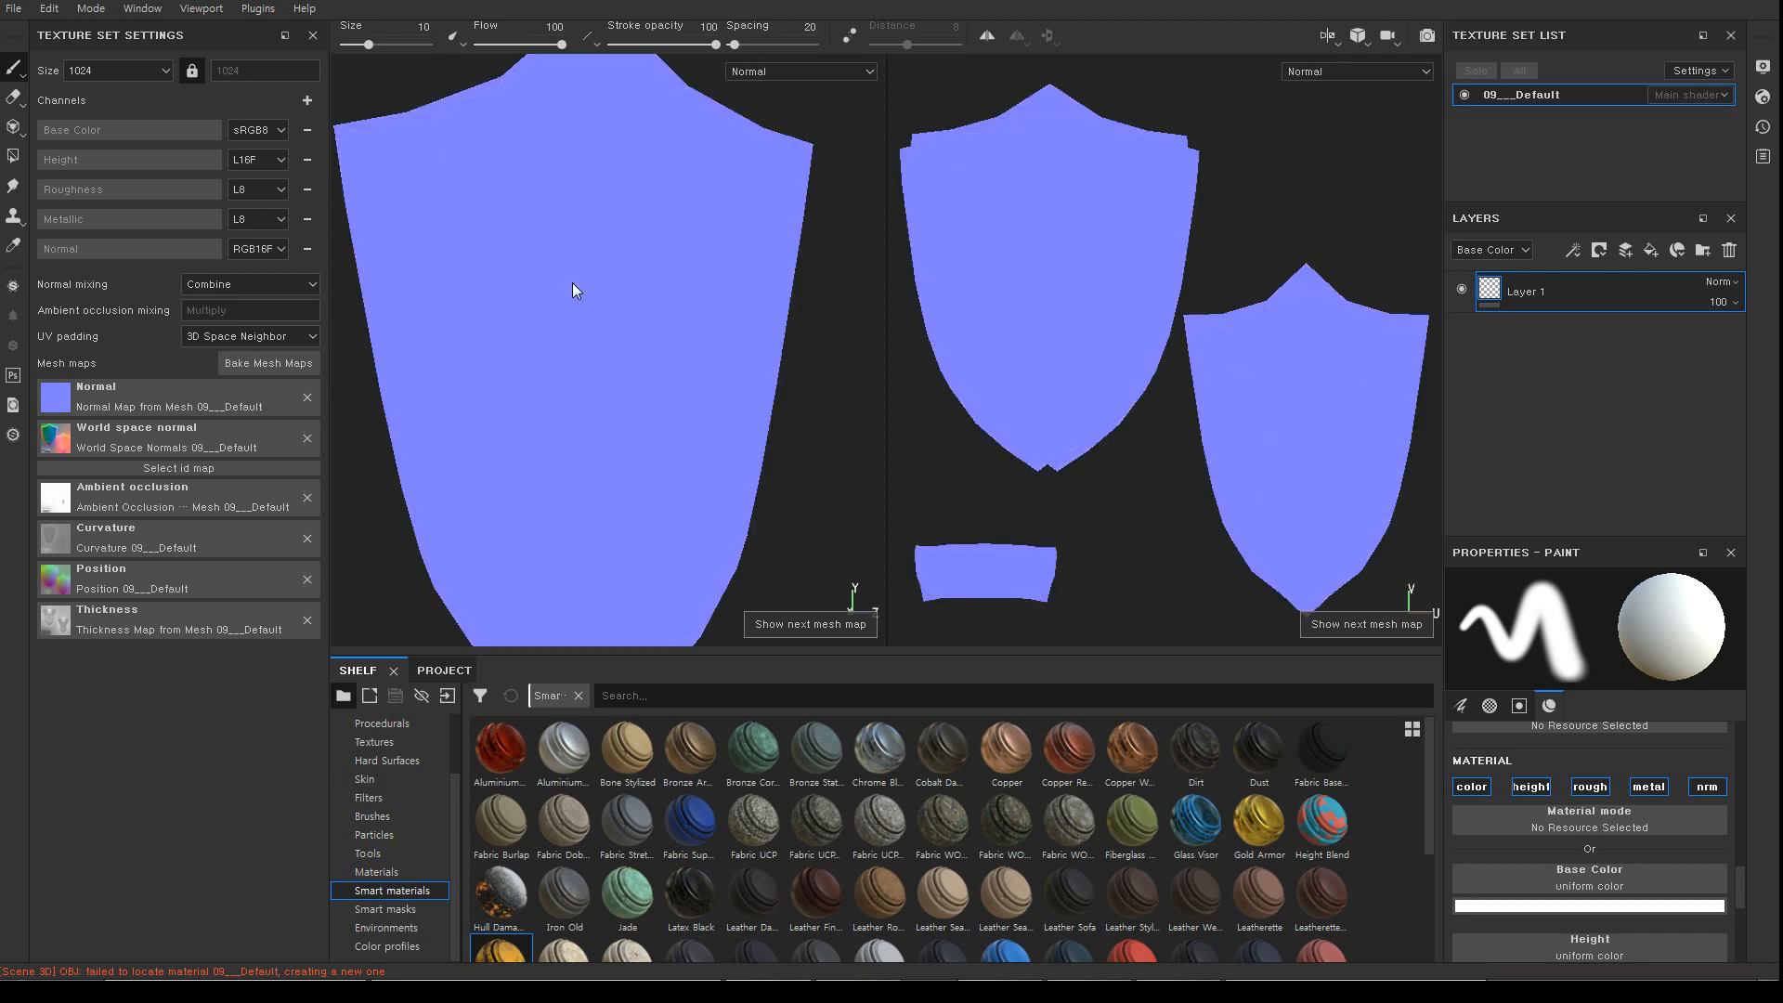
pyautogui.keyDown('alt'); pyautogui.moveTo(622, 265); pyautogui.dragTo(593, 269); pyautogui.keyUp('alt')
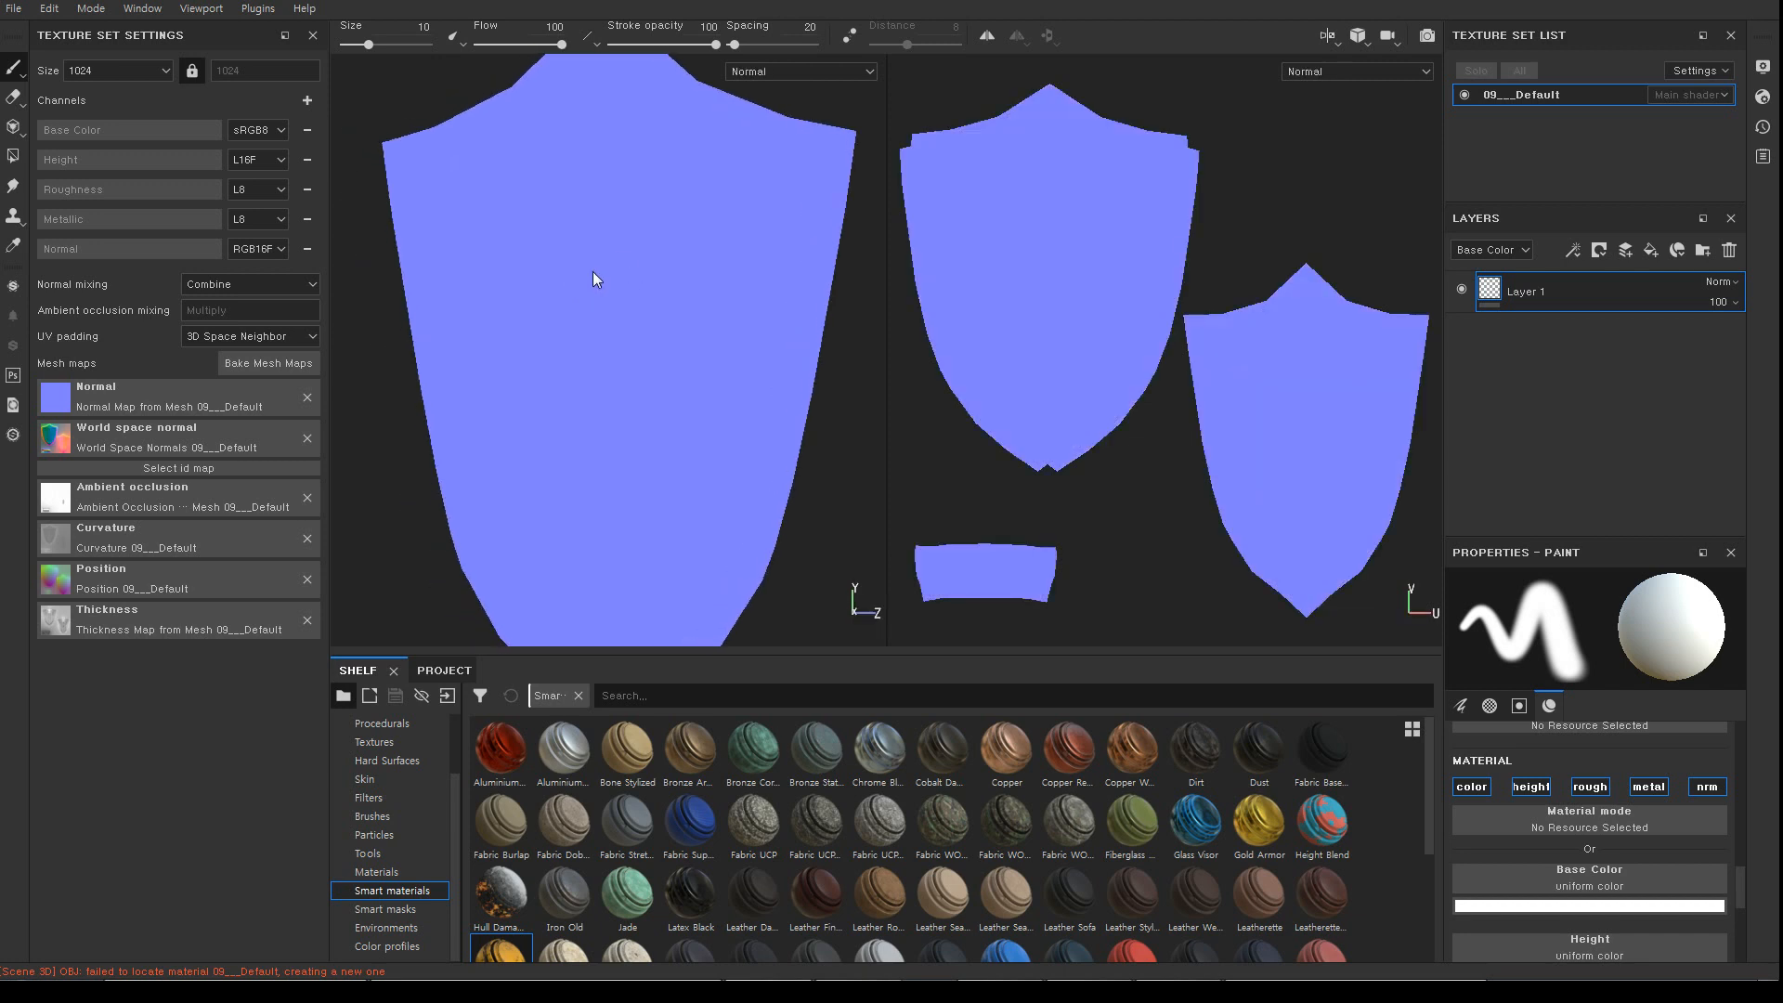
pyautogui.press('m')
pyautogui.keyDown('alt'); pyautogui.moveTo(553, 290); pyautogui.dragTo(582, 311); pyautogui.keyUp('alt')
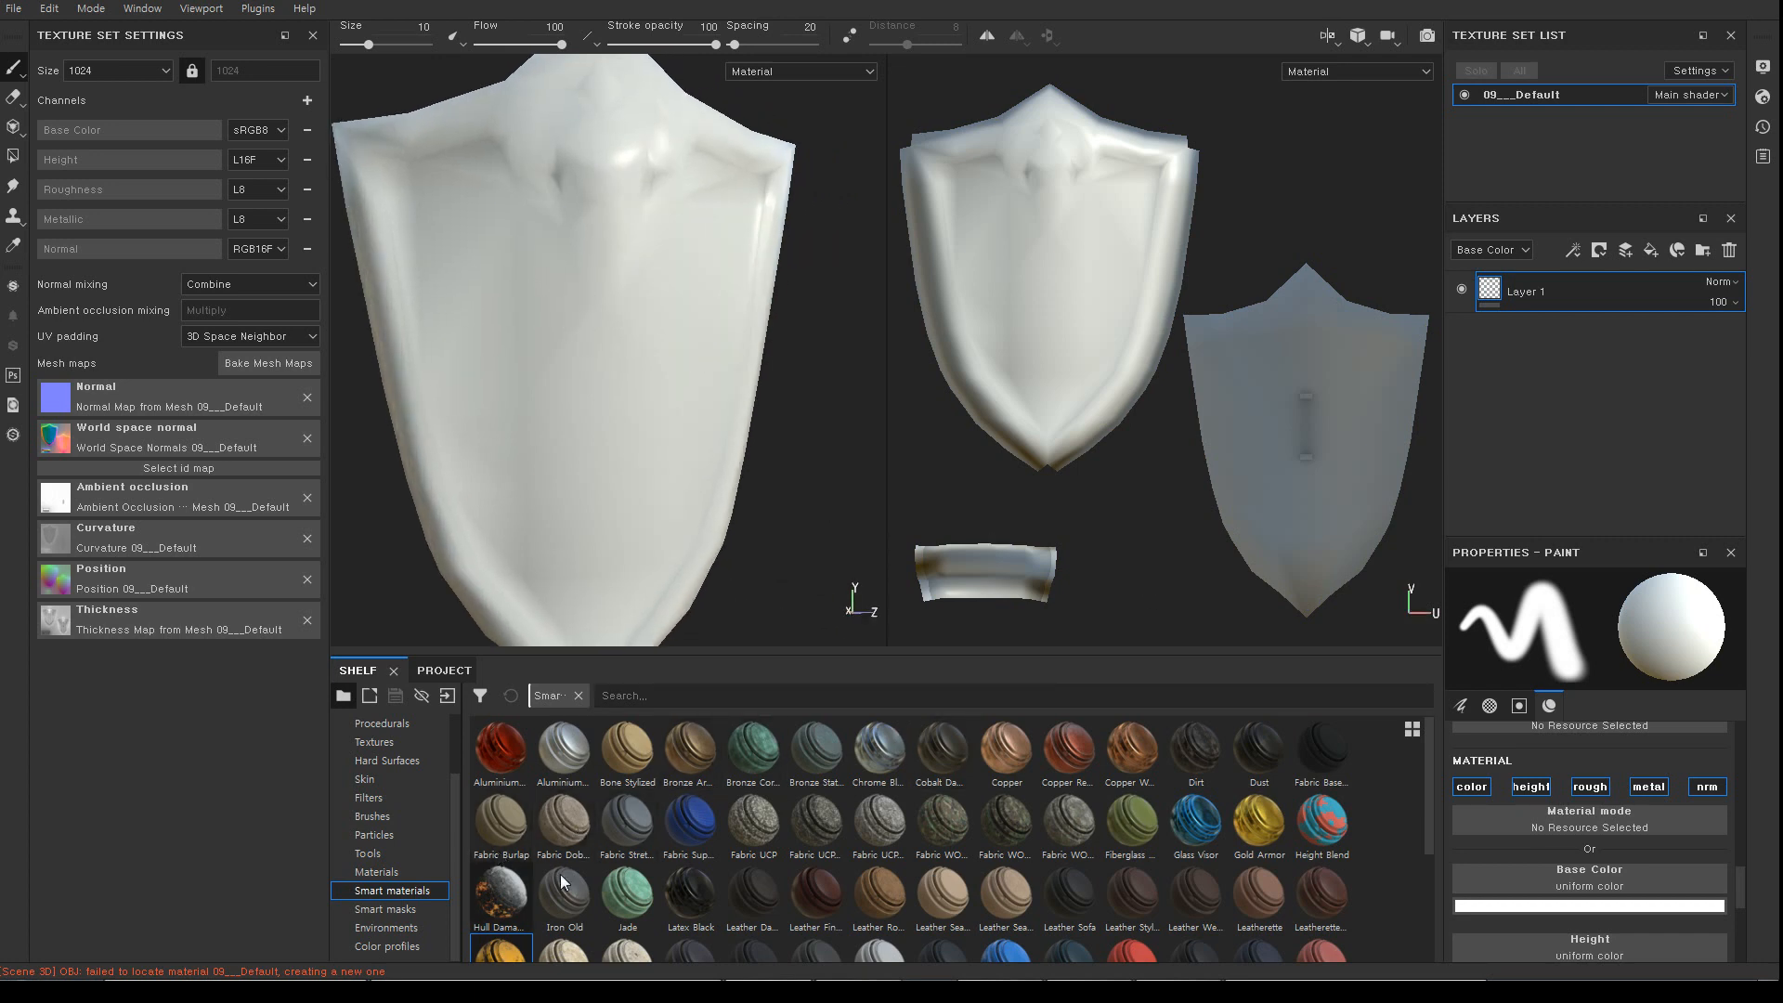
# Apply the Machinery smart material to the shield as a layer above Layer 1
pyautogui.moveTo(1427, 747); pyautogui.dragTo(1432, 834)
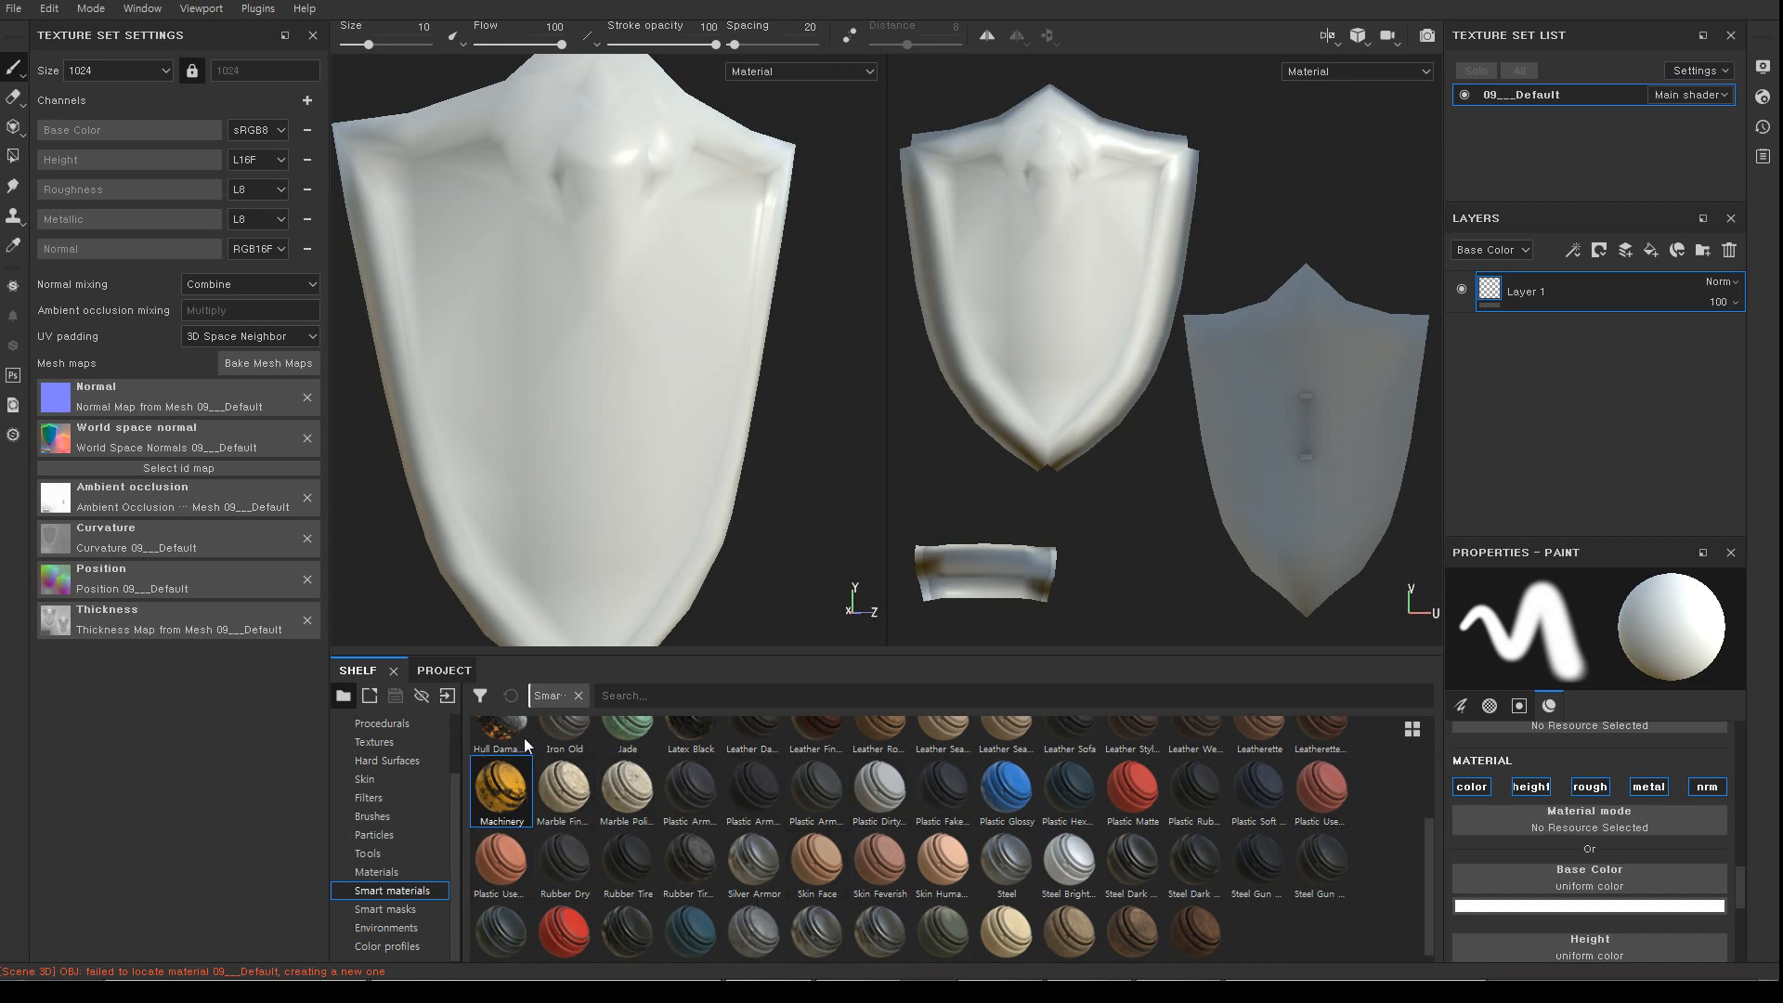
pyautogui.moveTo(499, 794)
pyautogui.mouseDown()
pyautogui.moveTo(794, 479)
pyautogui.moveTo(576, 325)
pyautogui.moveTo(585, 338)
pyautogui.mouseUp()
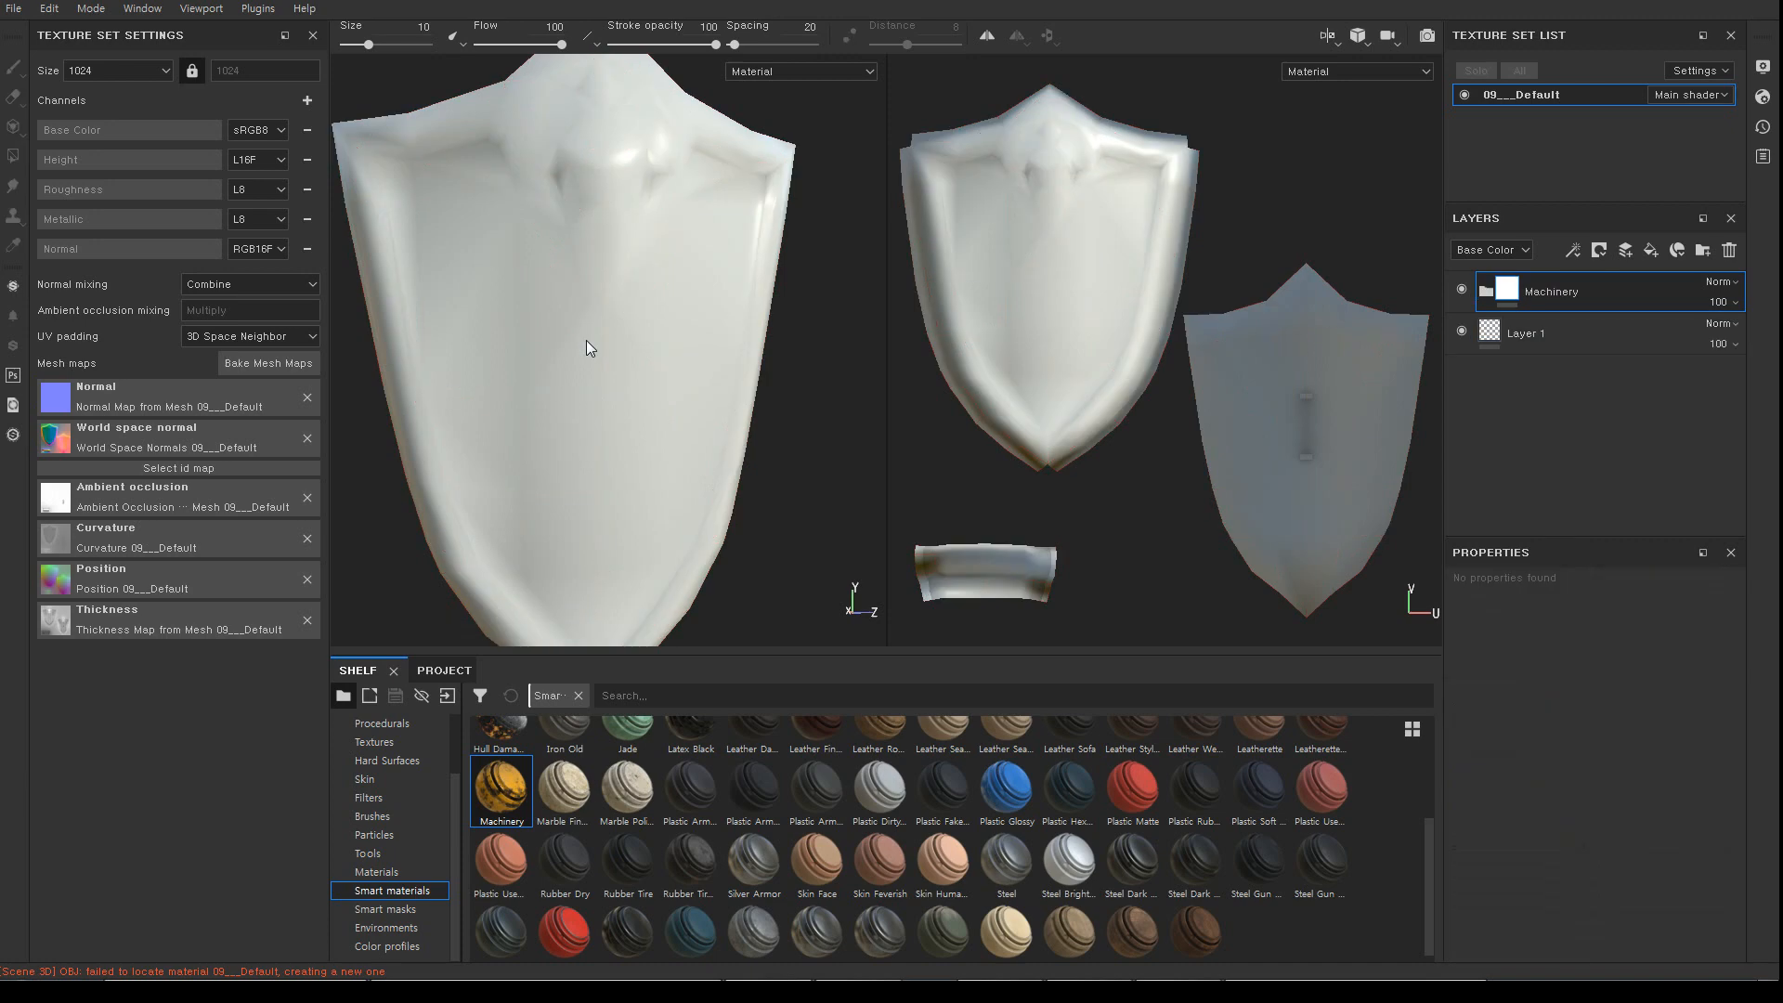
pyautogui.keyDown('alt'); pyautogui.moveTo(779, 379); pyautogui.dragTo(609, 562); pyautogui.keyUp('alt')
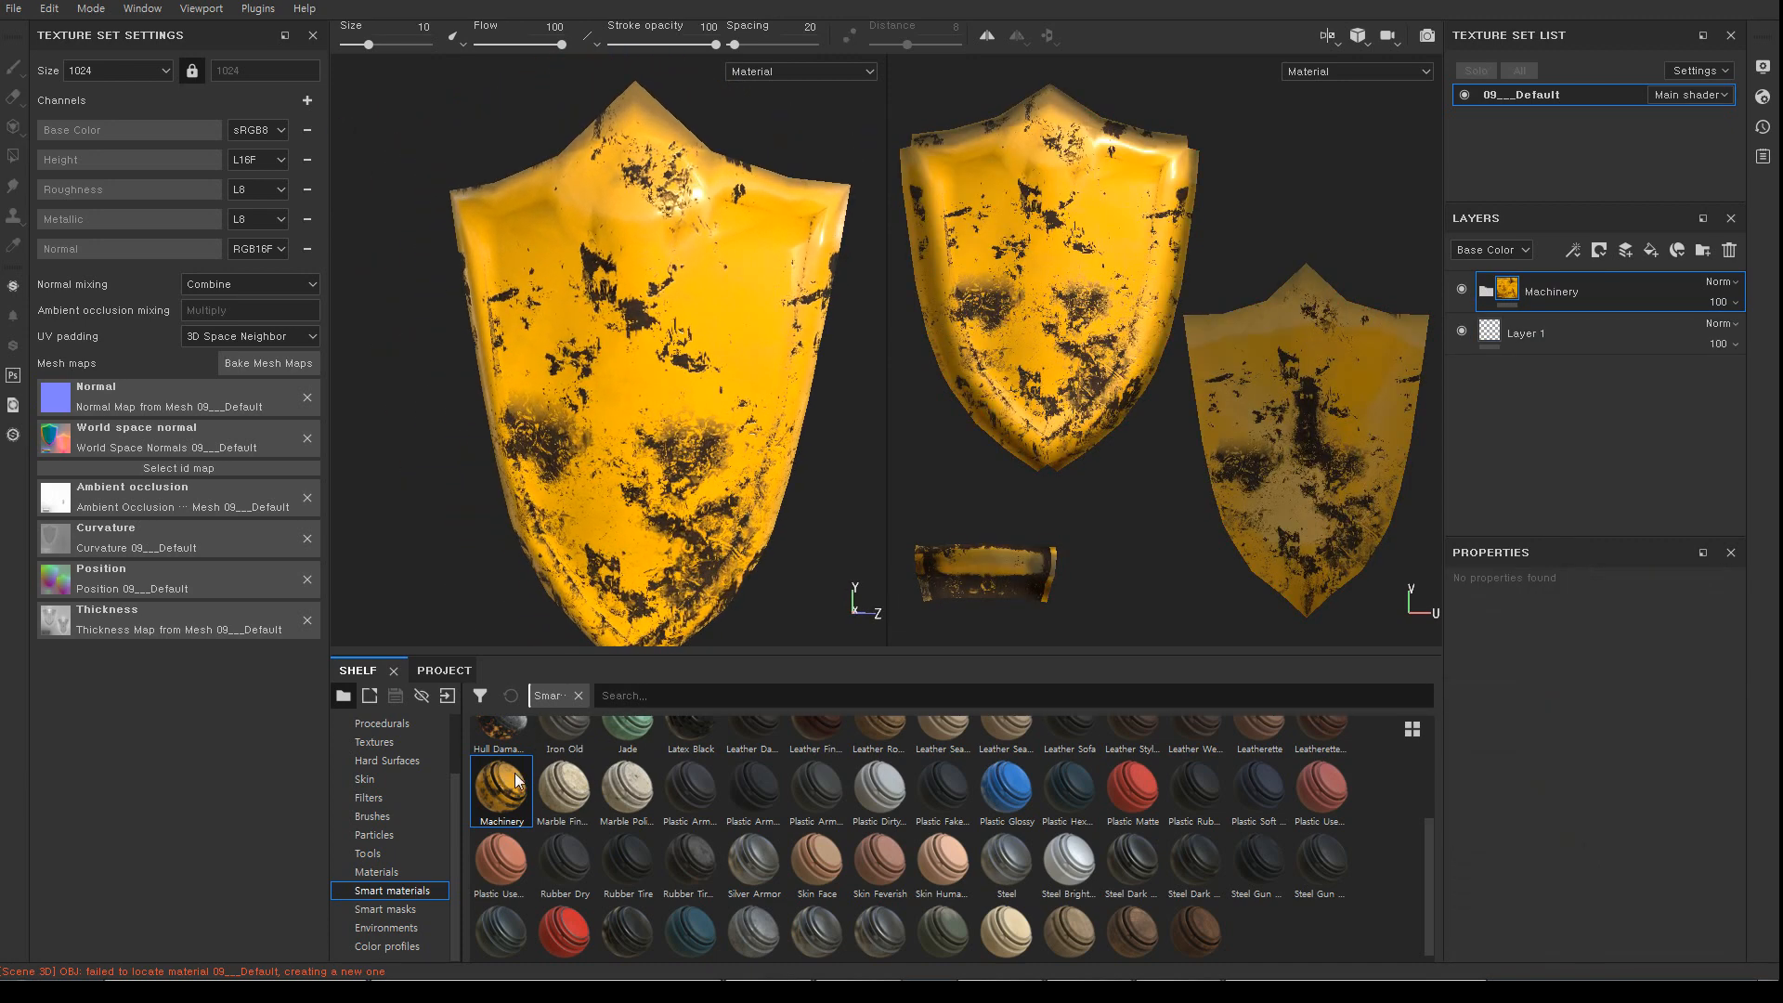
# Examine the Machinery smart material on the shield from several angles, close up and under rotated environment lighting
pyautogui.moveTo(518, 781)
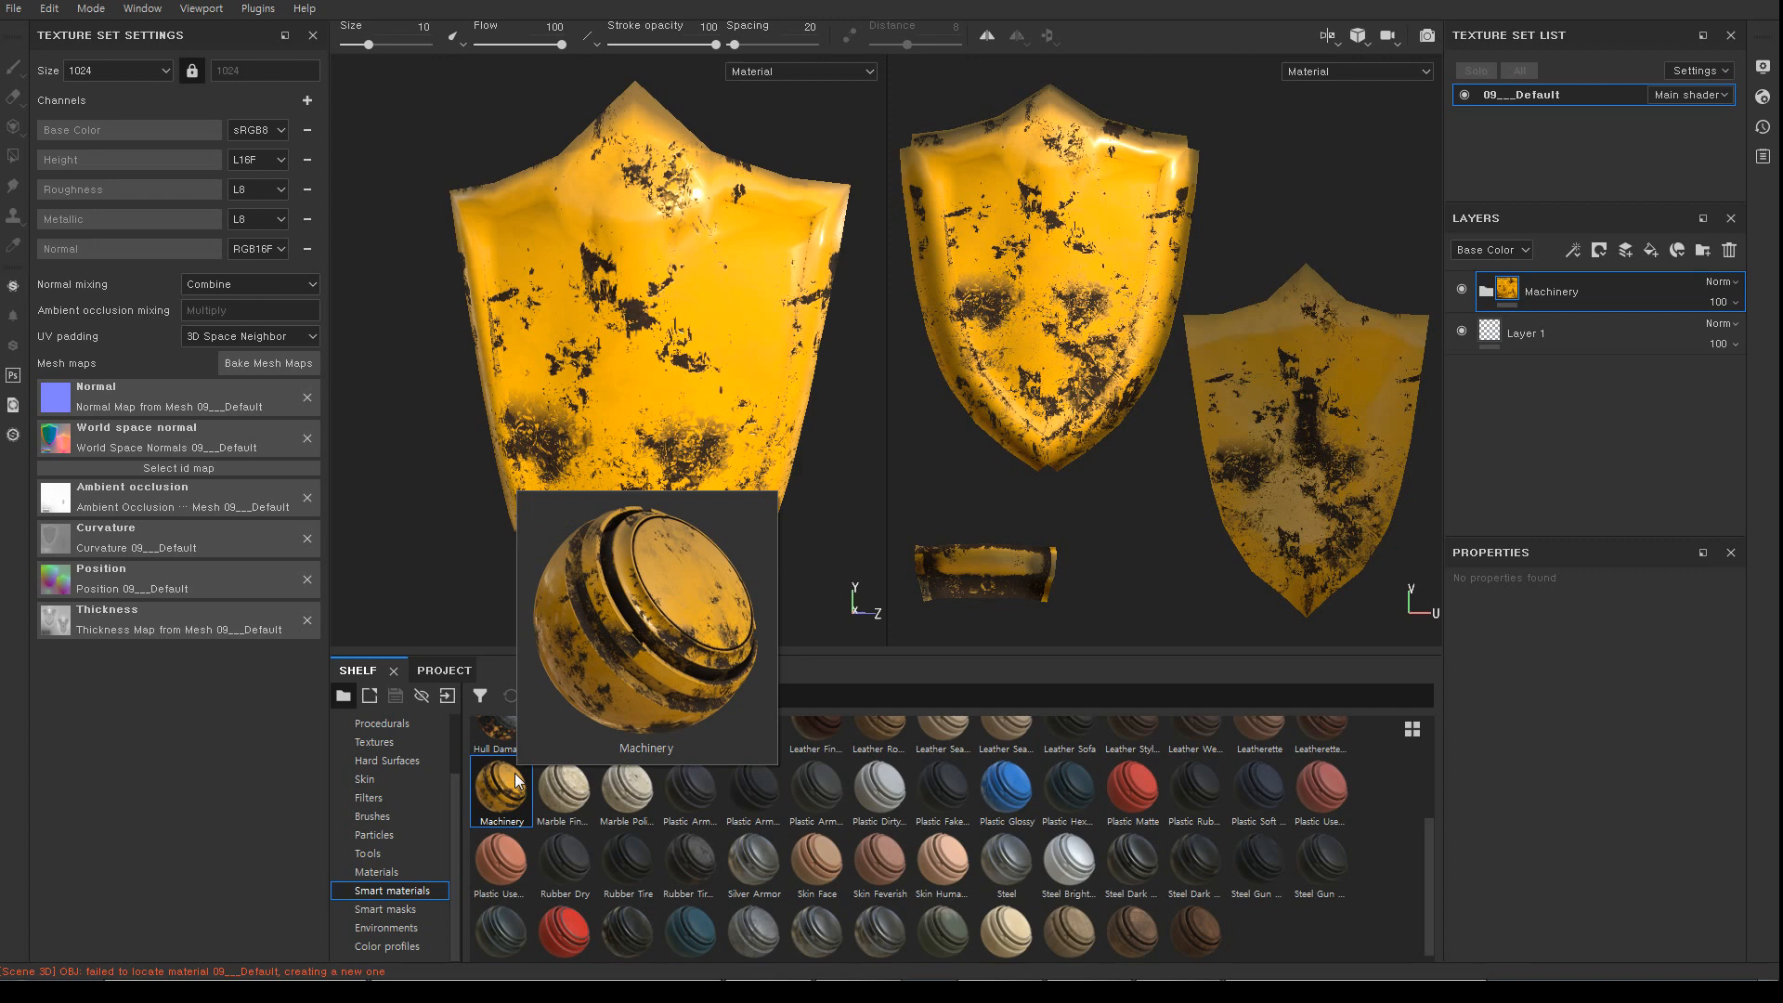
pyautogui.keyDown('alt'); pyautogui.moveTo(464, 247); pyautogui.dragTo(564, 266); pyautogui.keyUp('alt')
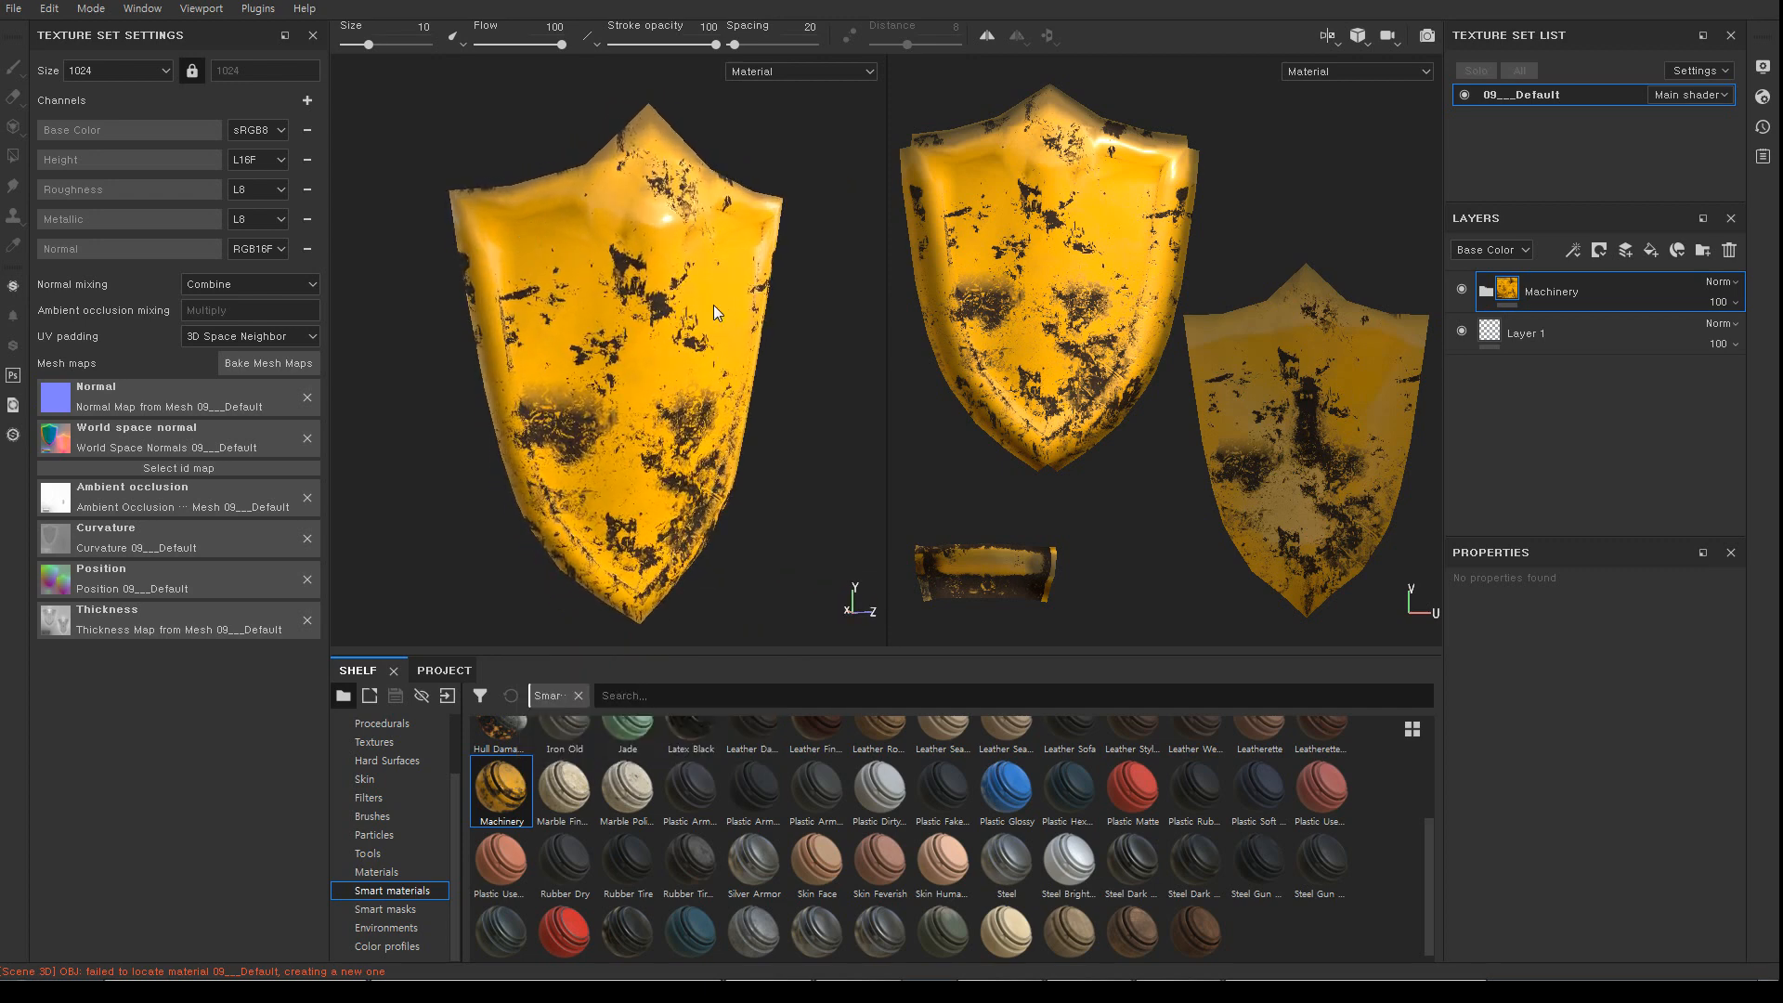
pyautogui.keyDown('alt'); pyautogui.moveTo(762, 316); pyautogui.dragTo(770, 354, button='middle'); pyautogui.keyUp('alt')
pyautogui.keyDown('alt'); pyautogui.moveTo(569, 291); pyautogui.dragTo(740, 431, button='right'); pyautogui.keyUp('alt')
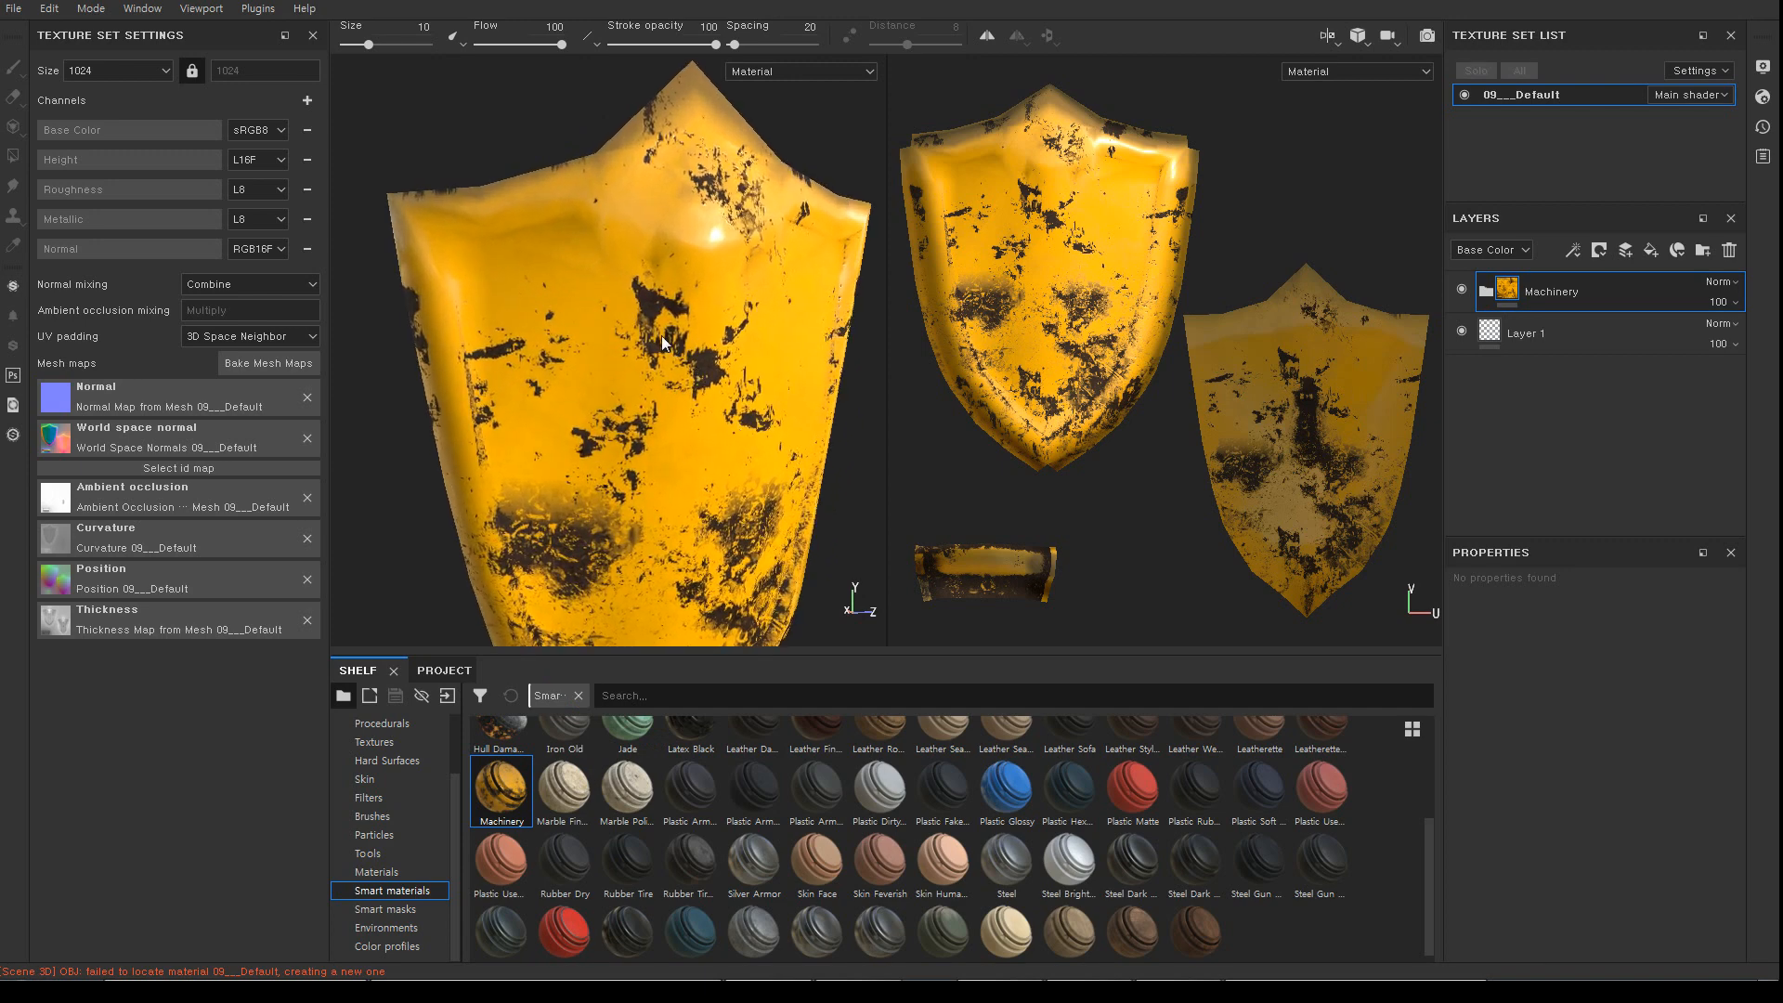
pyautogui.keyDown('shift'); pyautogui.moveTo(595, 320); pyautogui.dragTo(731, 322, button='right'); pyautogui.keyUp('shift')
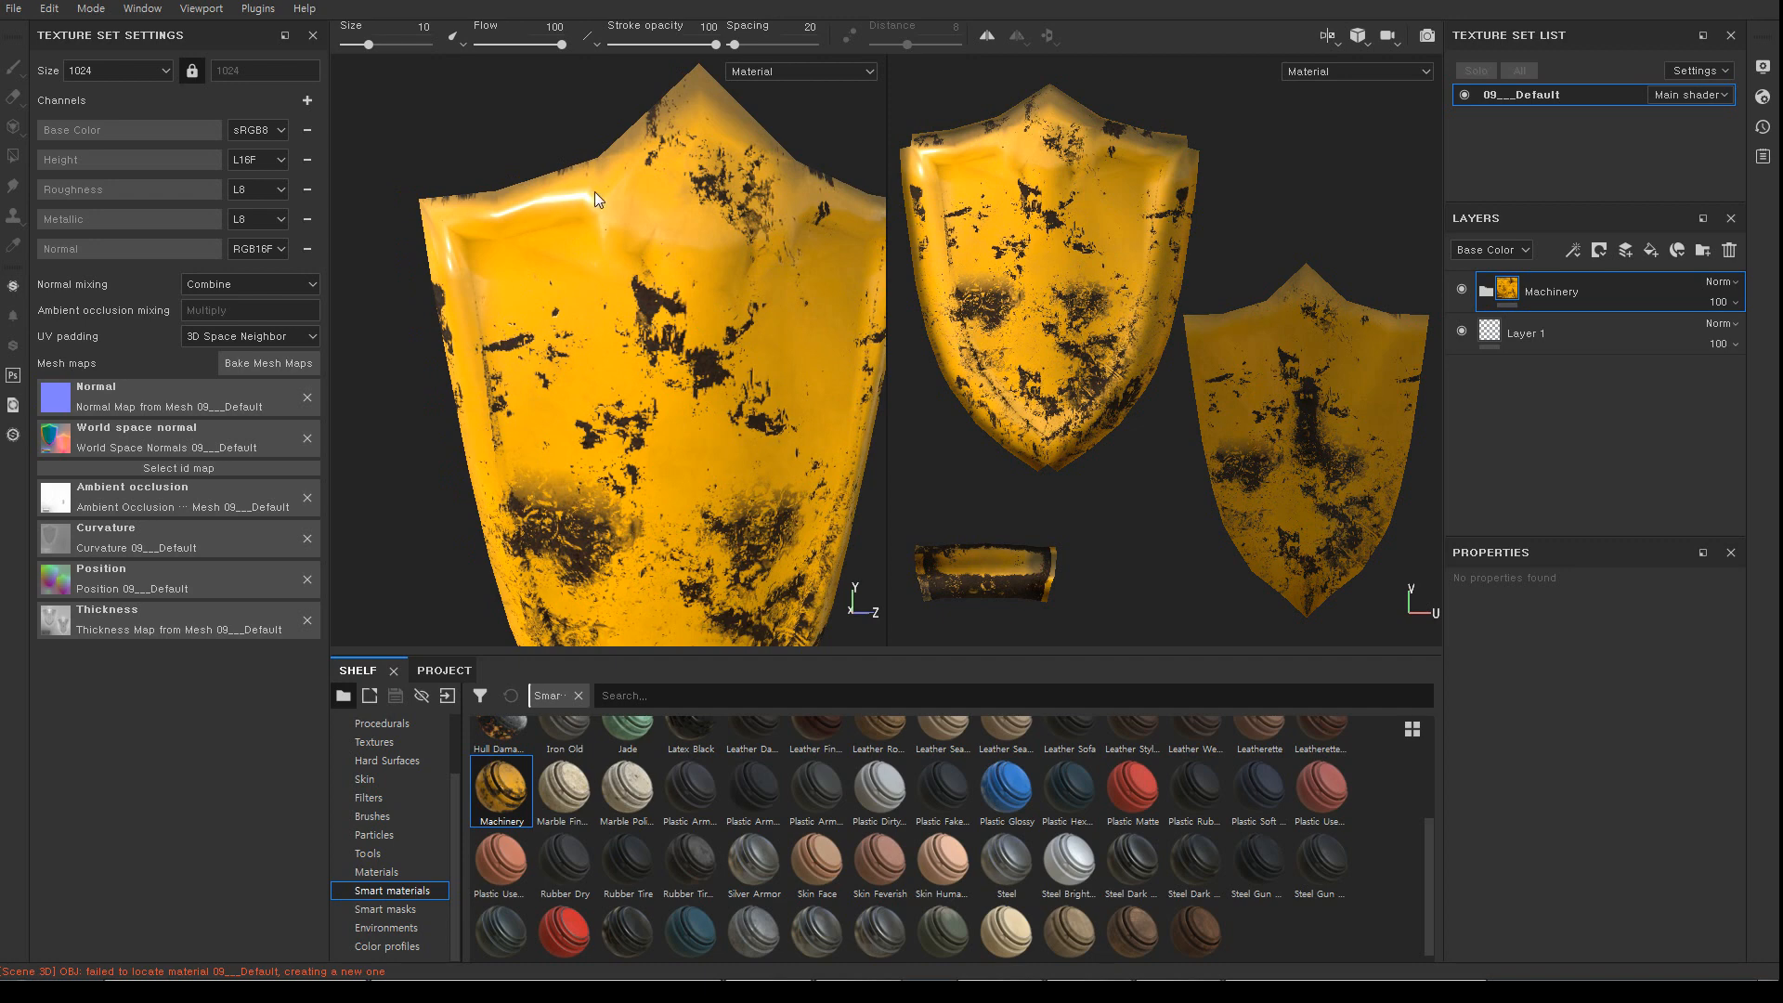
pyautogui.keyDown('alt'); pyautogui.moveTo(685, 285); pyautogui.dragTo(540, 262); pyautogui.keyUp('alt')
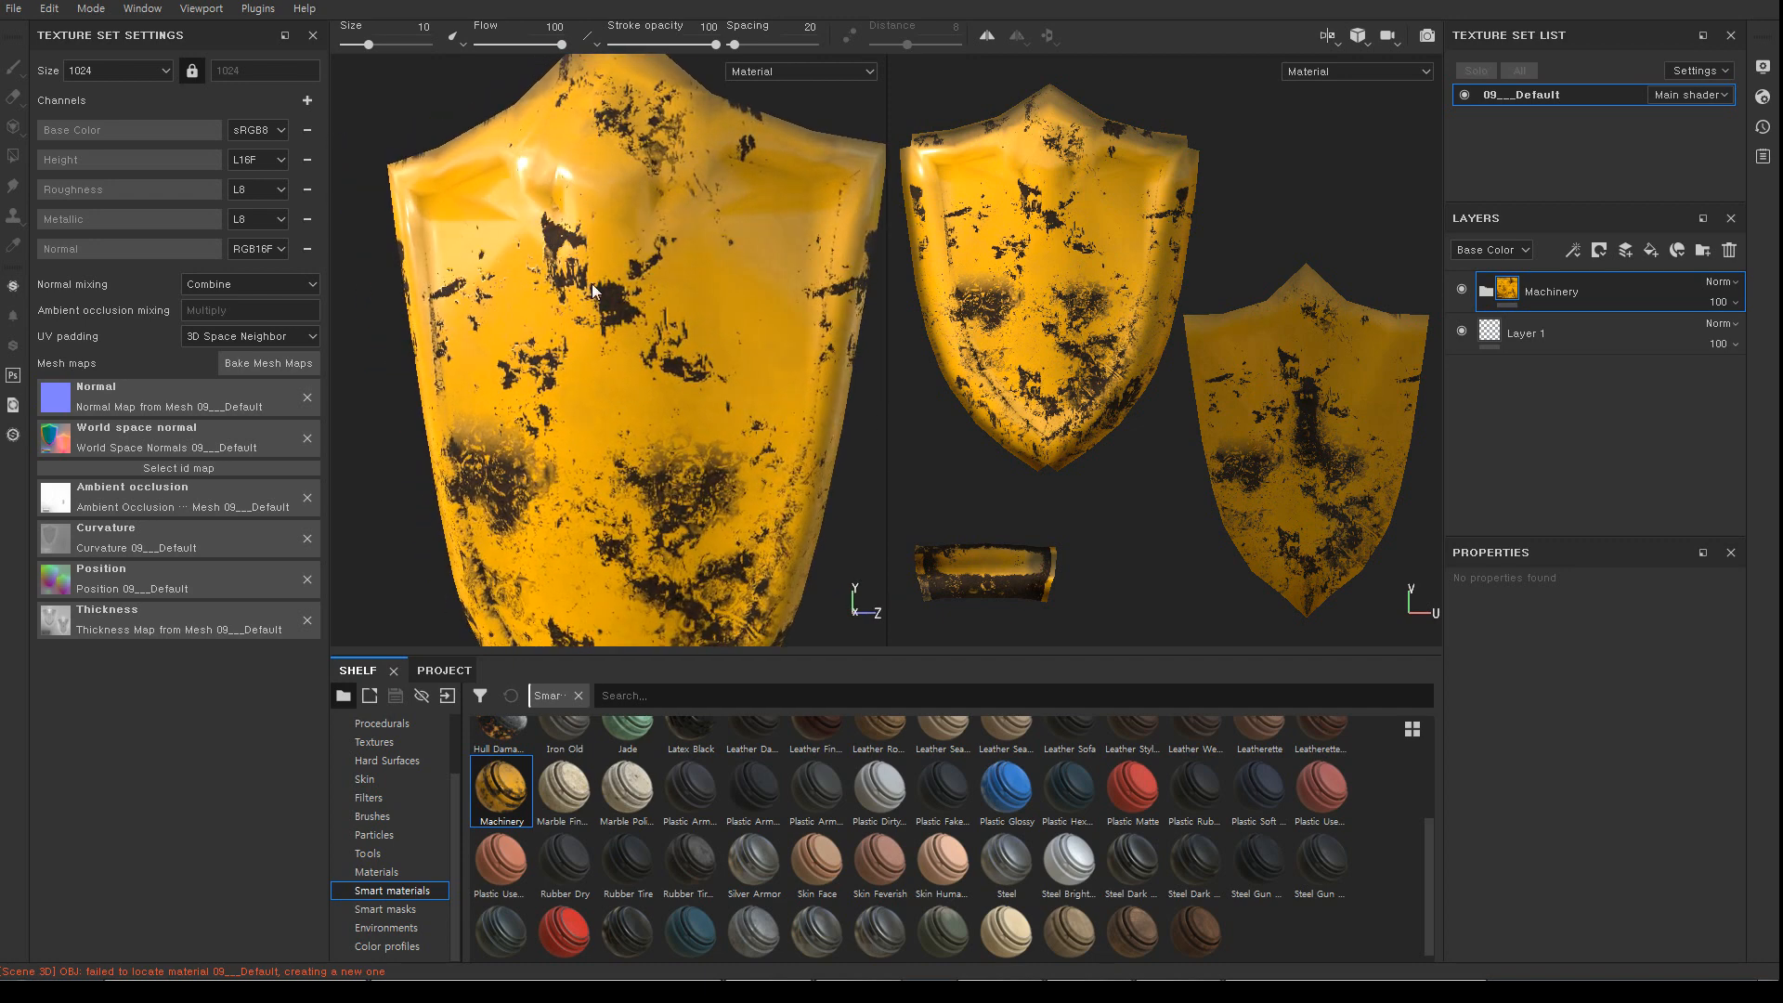
pyautogui.keyDown('alt'); pyautogui.moveTo(661, 345); pyautogui.dragTo(589, 319); pyautogui.keyUp('alt')
pyautogui.keyDown('shift'); pyautogui.moveTo(615, 275); pyautogui.dragTo(777, 581, button='right'); pyautogui.keyUp('shift')
pyautogui.keyDown('alt'); pyautogui.moveTo(608, 334); pyautogui.dragTo(602, 302); pyautogui.keyUp('alt')
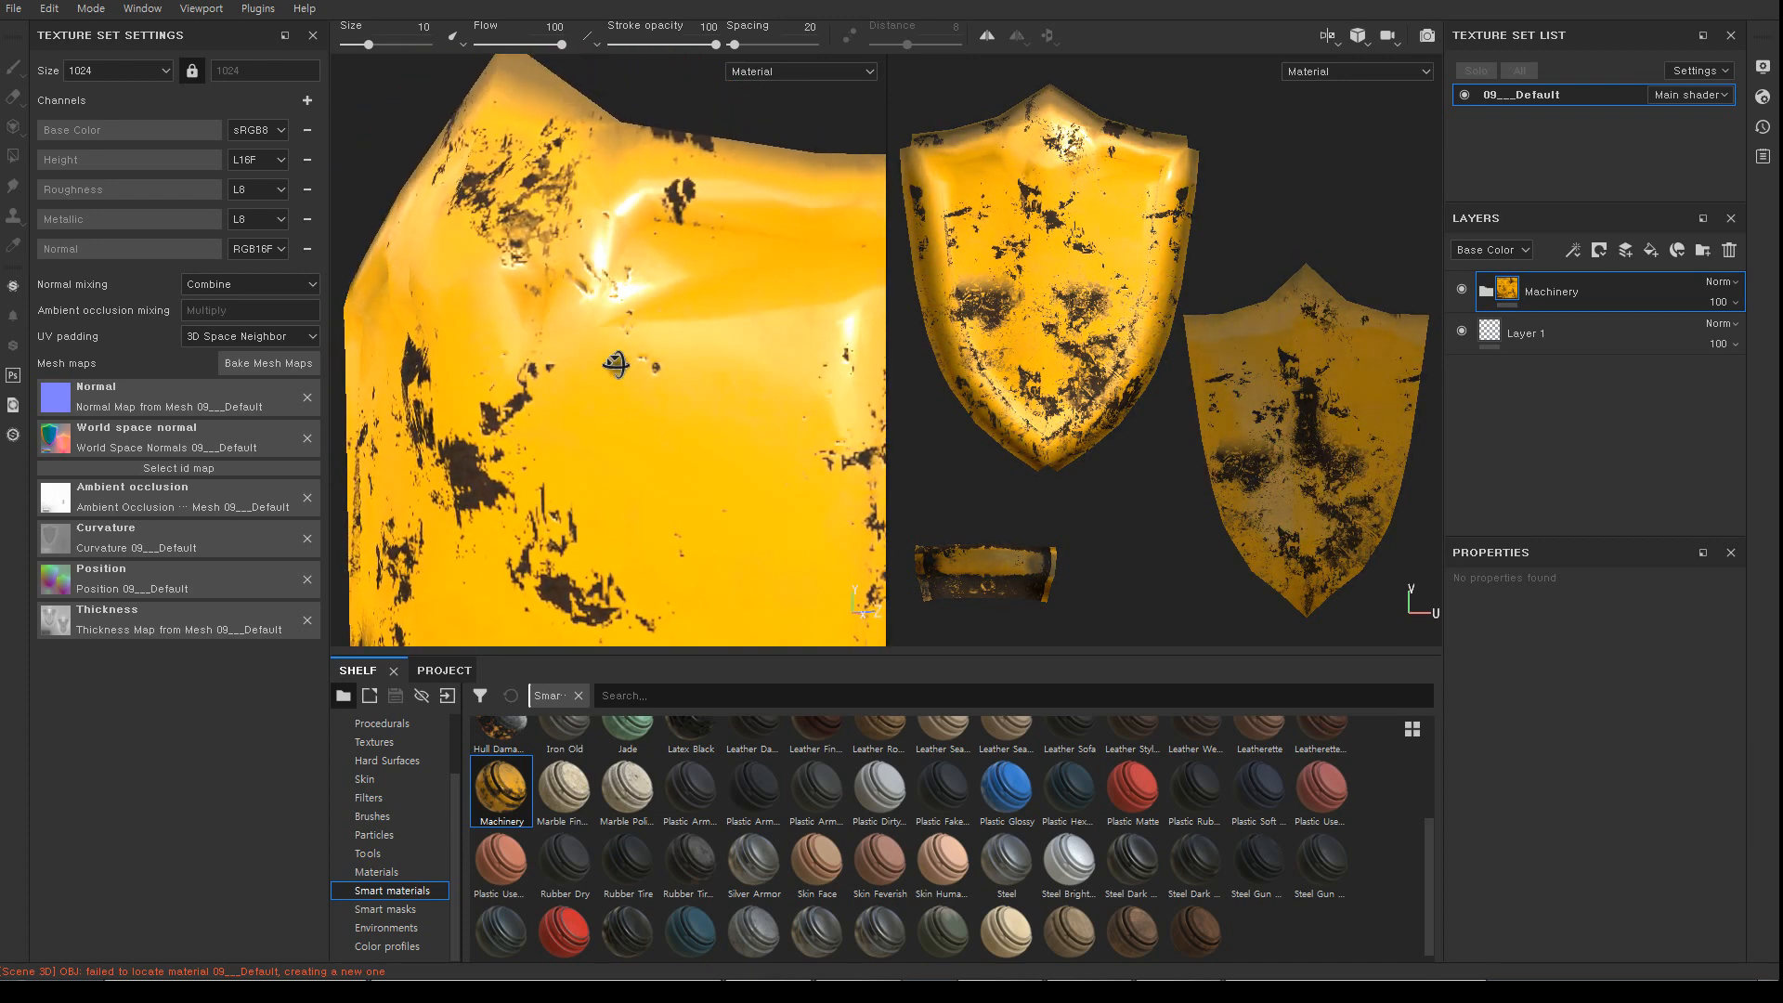
pyautogui.keyDown('alt'); pyautogui.moveTo(602, 302); pyautogui.dragTo(632, 380, button='right'); pyautogui.keyUp('alt')
pyautogui.moveTo(628, 302)
pyautogui.keyDown('shift'); pyautogui.mouseDown(button='right')
pyautogui.moveTo(676, 291)
pyautogui.moveTo(604, 293)
pyautogui.mouseUp(button='right'); pyautogui.keyUp('shift')
pyautogui.moveTo(604, 294)
pyautogui.keyDown('alt'); pyautogui.mouseDown()
pyautogui.moveTo(476, 219)
pyautogui.moveTo(561, 268)
pyautogui.moveTo(649, 262)
pyautogui.moveTo(615, 293)
pyautogui.mouseUp(); pyautogui.keyUp('alt')
pyautogui.moveTo(615, 293)
pyautogui.keyDown('shift'); pyautogui.mouseDown(button='right')
pyautogui.moveTo(561, 277)
pyautogui.moveTo(632, 269)
pyautogui.moveTo(598, 269)
pyautogui.moveTo(687, 320)
pyautogui.mouseUp(button='right'); pyautogui.keyUp('shift')
pyautogui.scroll(-2, 692, 353)
pyautogui.keyDown('alt'); pyautogui.moveTo(693, 364); pyautogui.dragTo(626, 287, button='middle'); pyautogui.keyUp('alt')
pyautogui.keyDown('alt'); pyautogui.moveTo(698, 312); pyautogui.dragTo(656, 327); pyautogui.keyUp('alt')
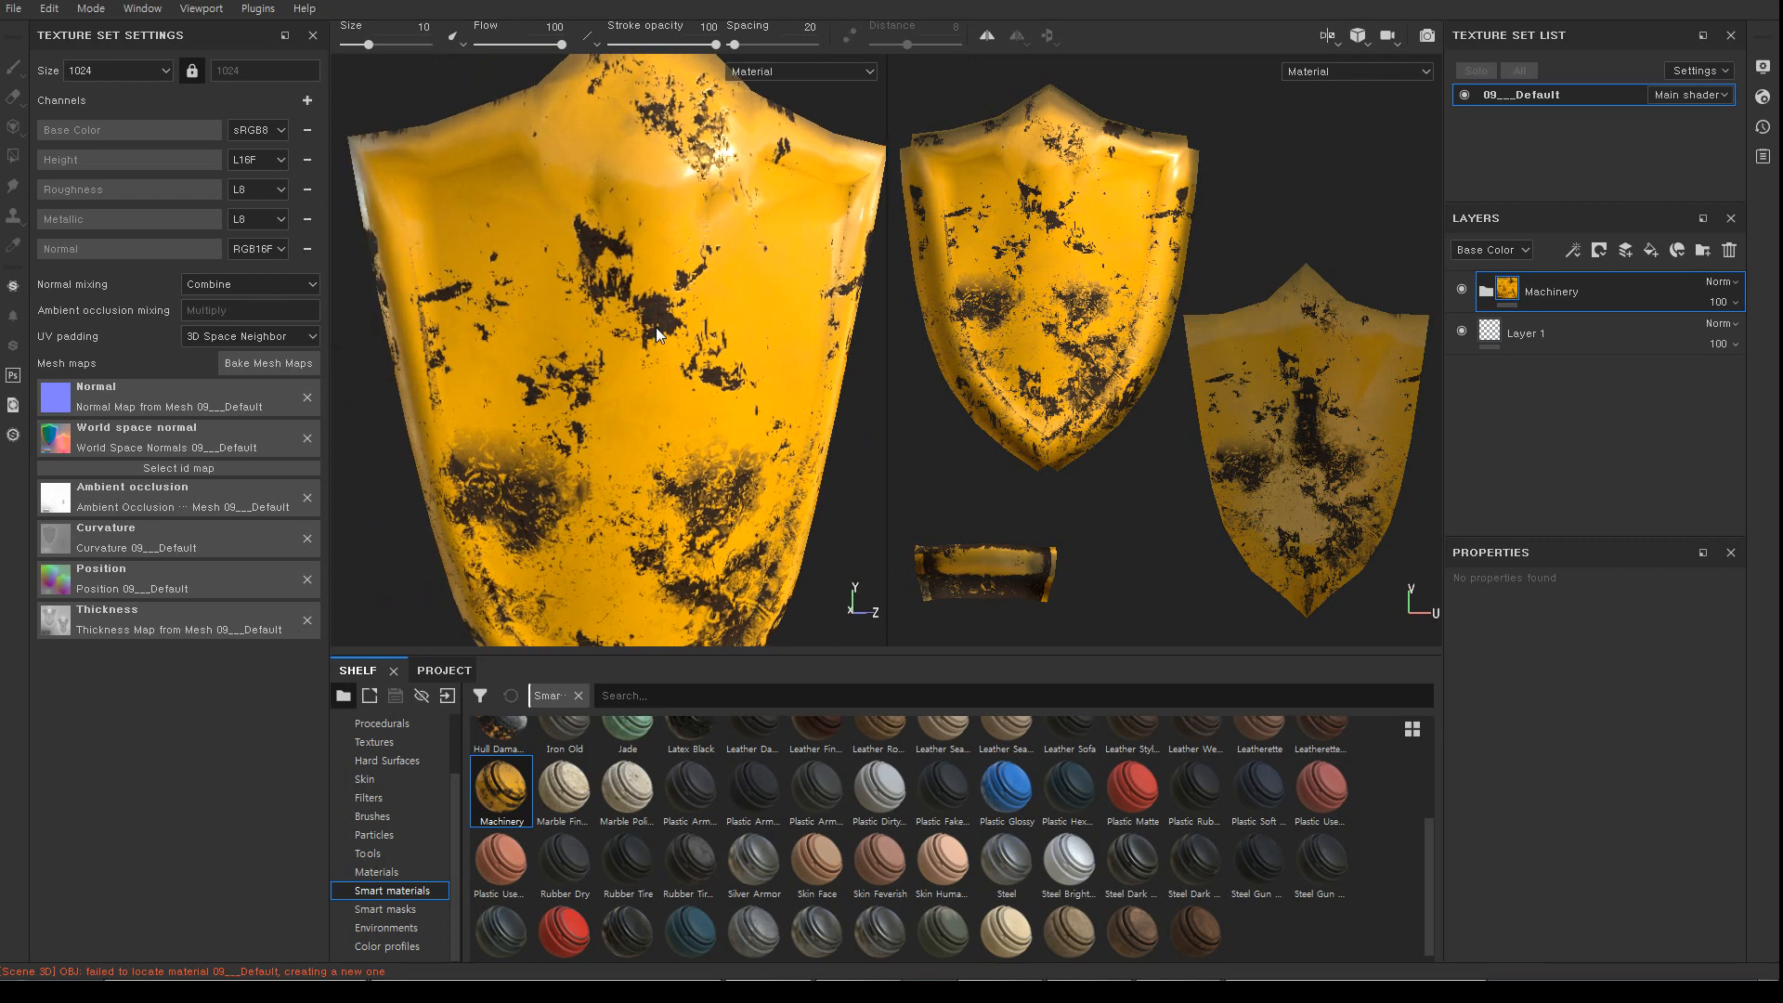
# Delete the Machinery layer so that only Layer 1 is left on the shield
pyautogui.click(1730, 250)
pyautogui.keyDown('alt'); pyautogui.moveTo(762, 407); pyautogui.dragTo(618, 307, button='right'); pyautogui.keyUp('alt')
pyautogui.keyDown('alt'); pyautogui.moveTo(666, 412); pyautogui.dragTo(597, 363, button='middle'); pyautogui.keyUp('alt')
pyautogui.keyDown('alt'); pyautogui.moveTo(709, 347); pyautogui.dragTo(670, 353); pyautogui.keyUp('alt')
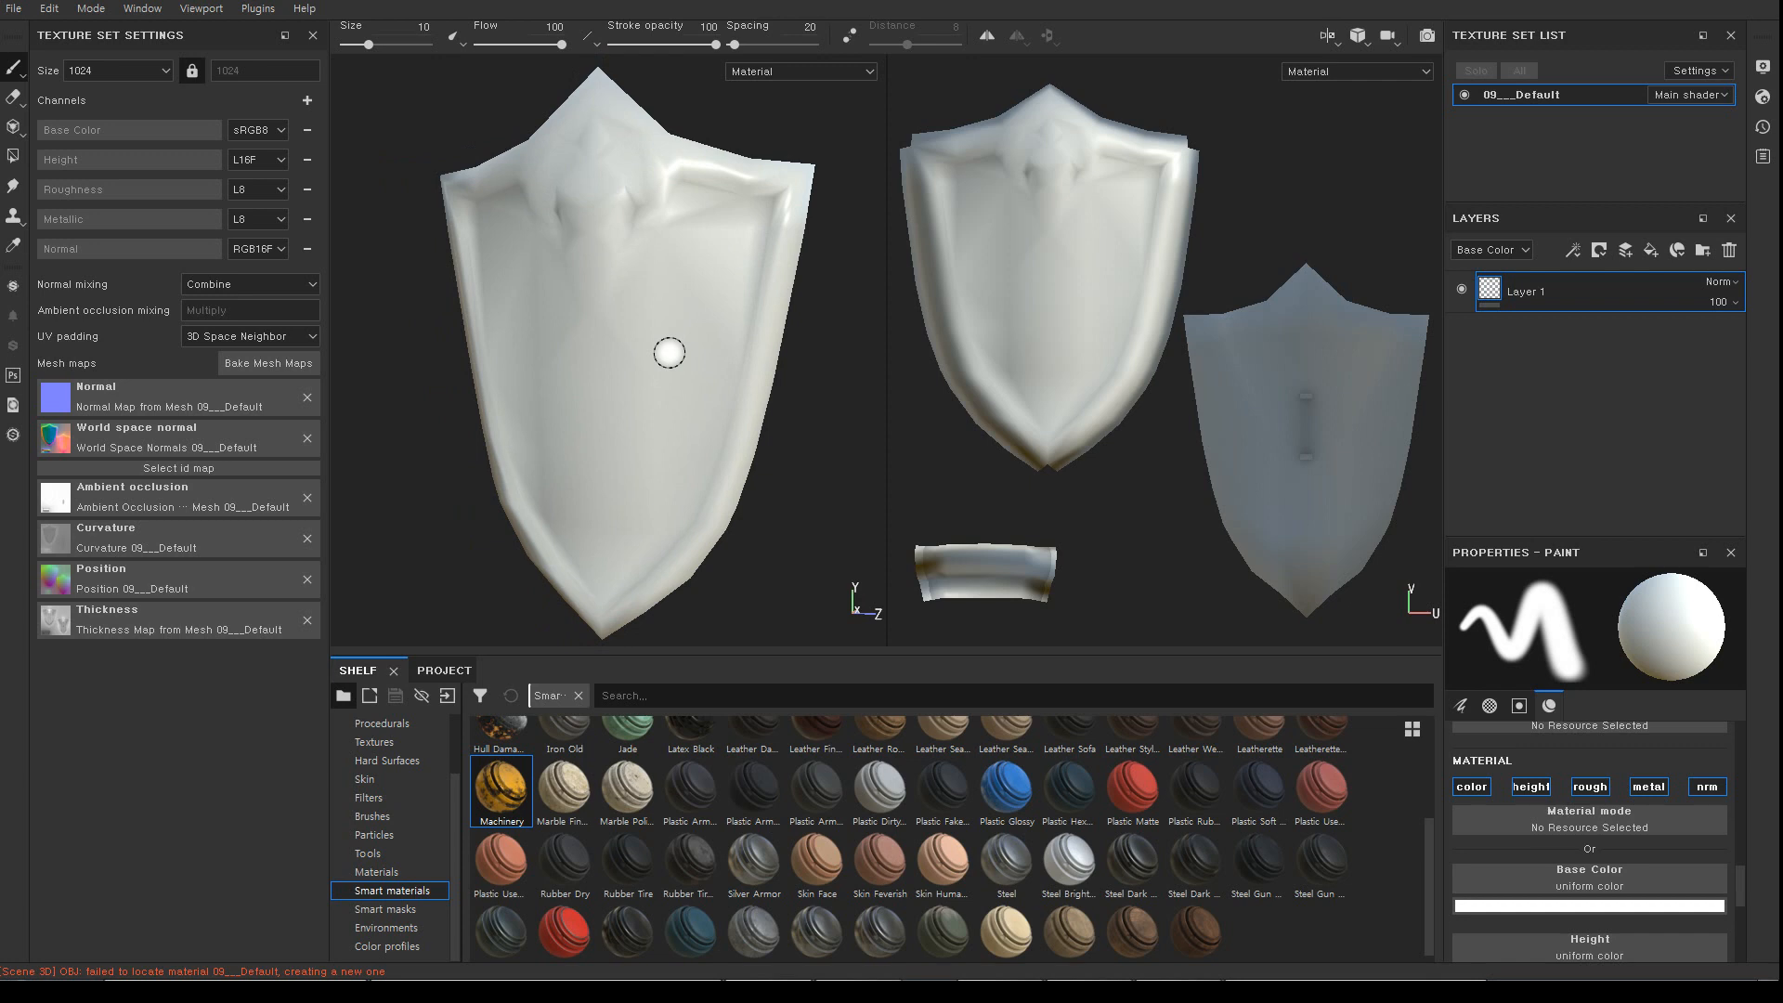
pyautogui.moveTo(613, 334)
pyautogui.keyDown('alt'); pyautogui.mouseDown()
pyautogui.moveTo(569, 318)
pyautogui.moveTo(582, 338)
pyautogui.mouseUp(); pyautogui.keyUp('alt')
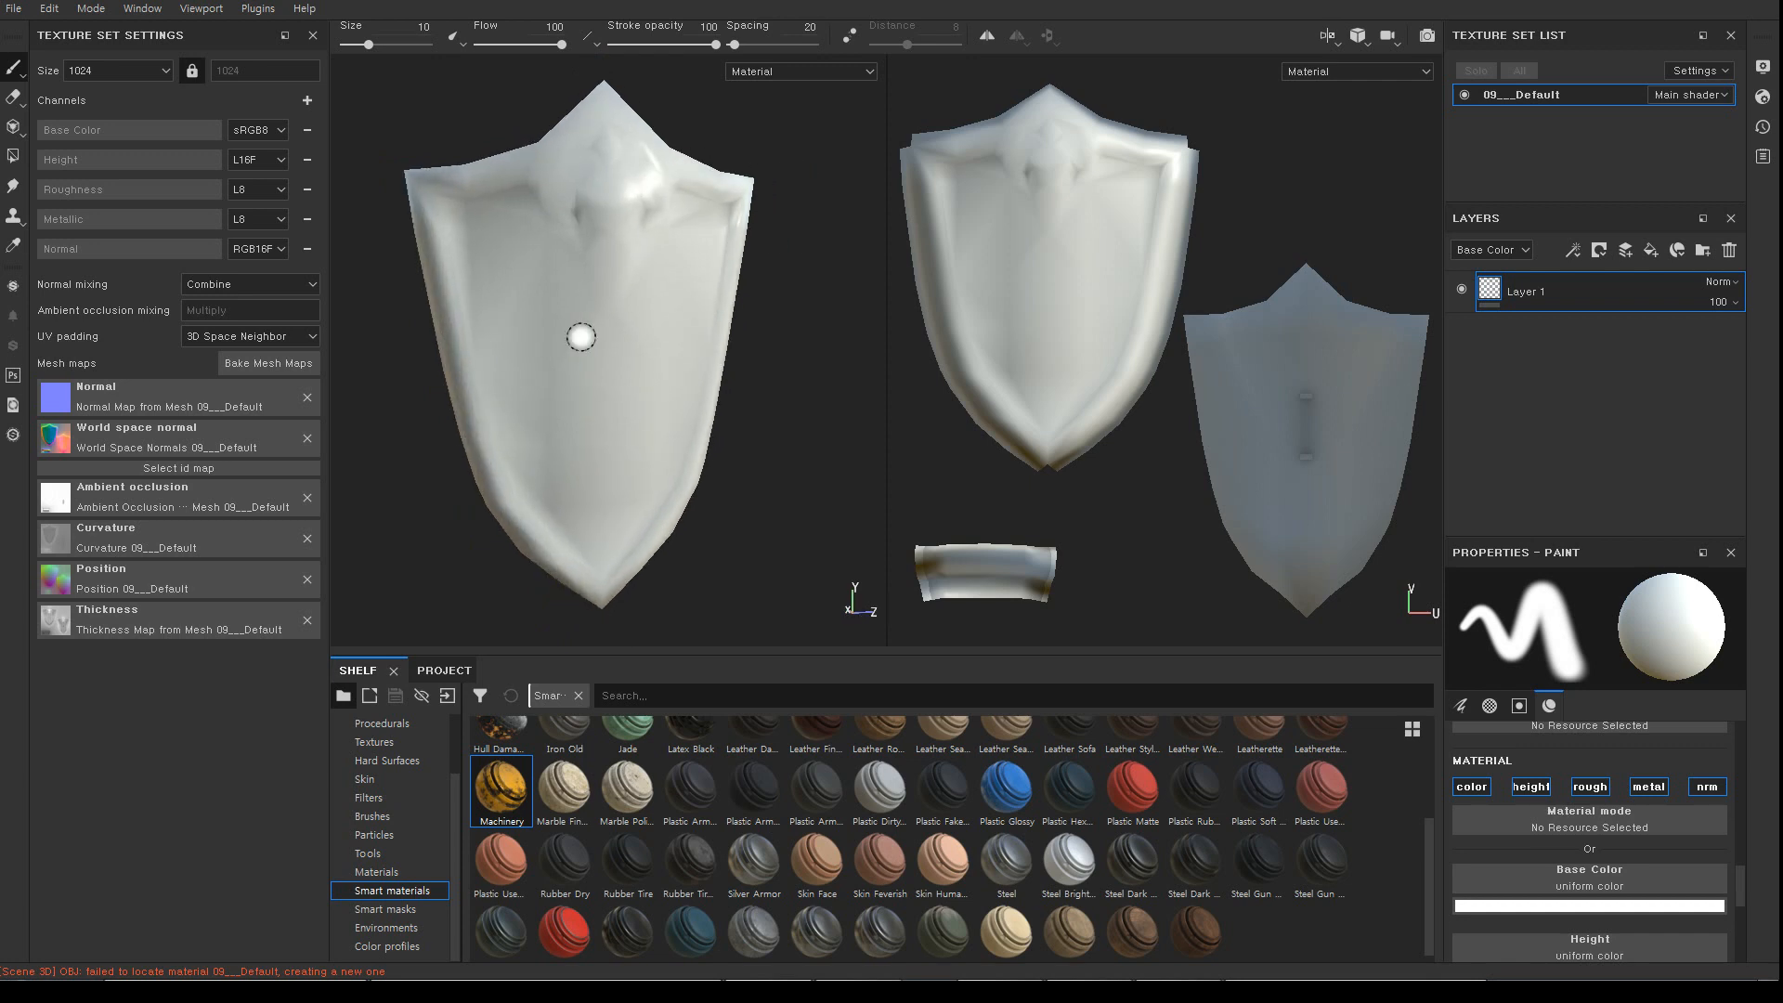
# Open the mesh map baking settings and load 방패_hi.OBJ as the high definition mesh
pyautogui.click(286, 371)
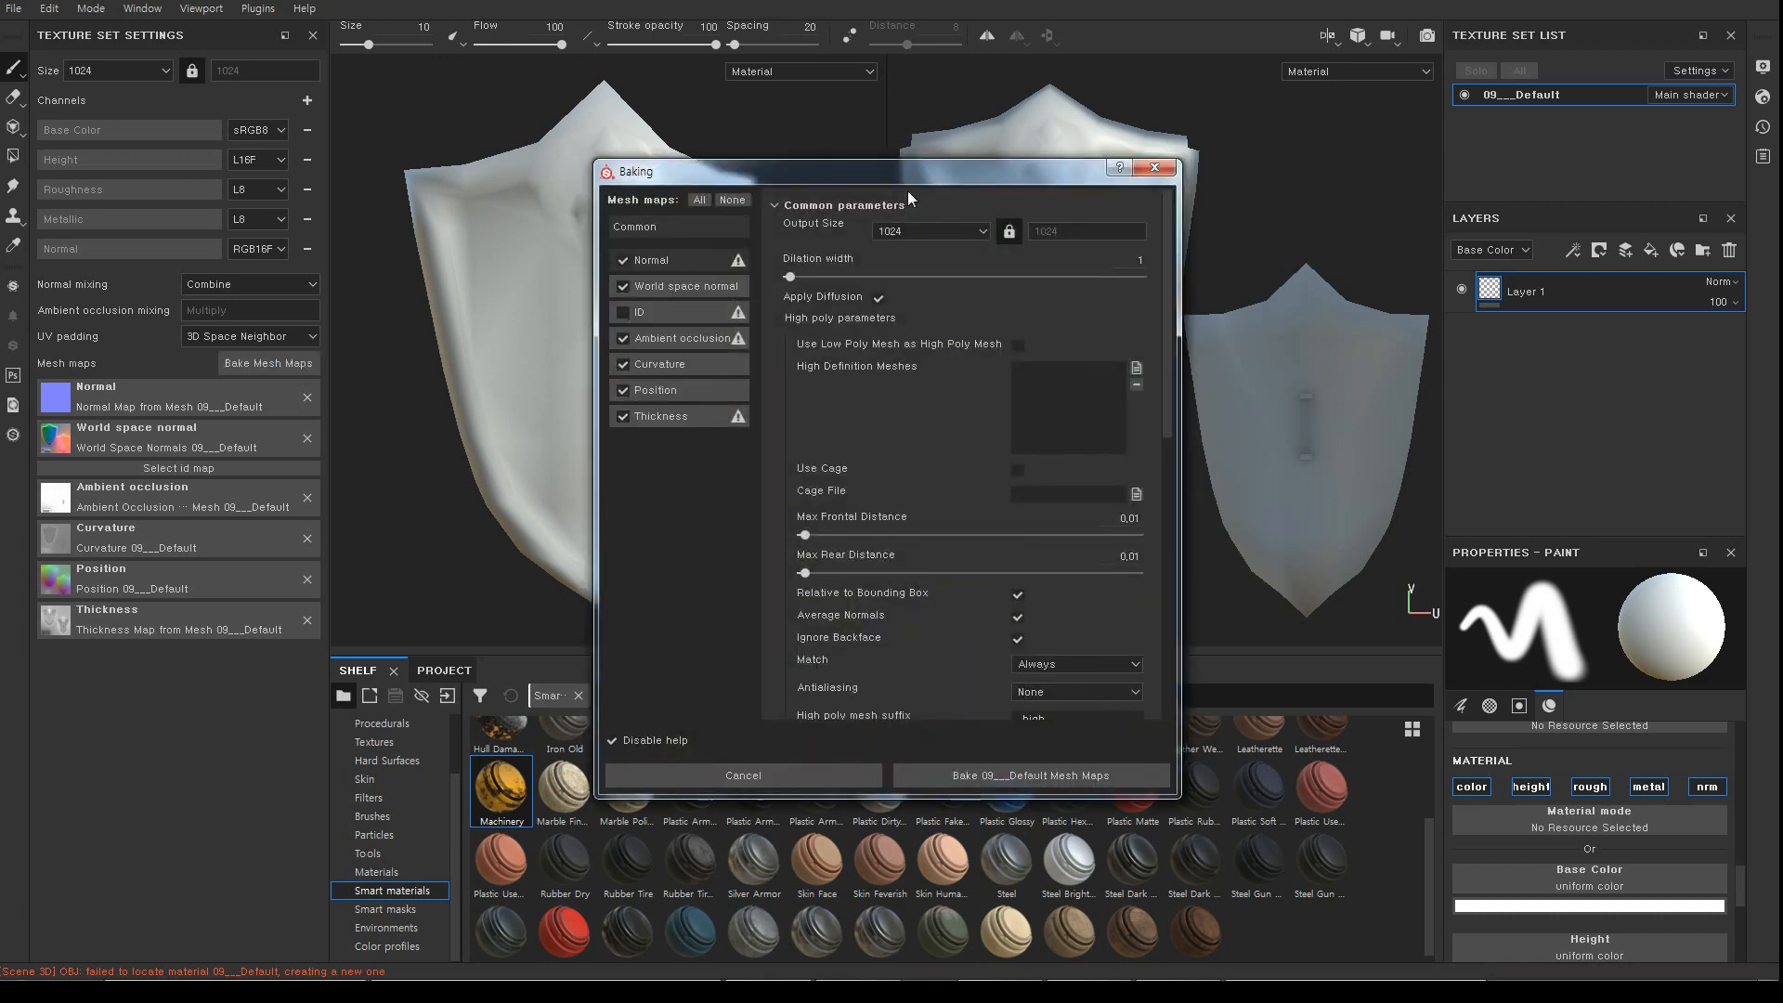
pyautogui.moveTo(877, 176); pyautogui.dragTo(603, 113)
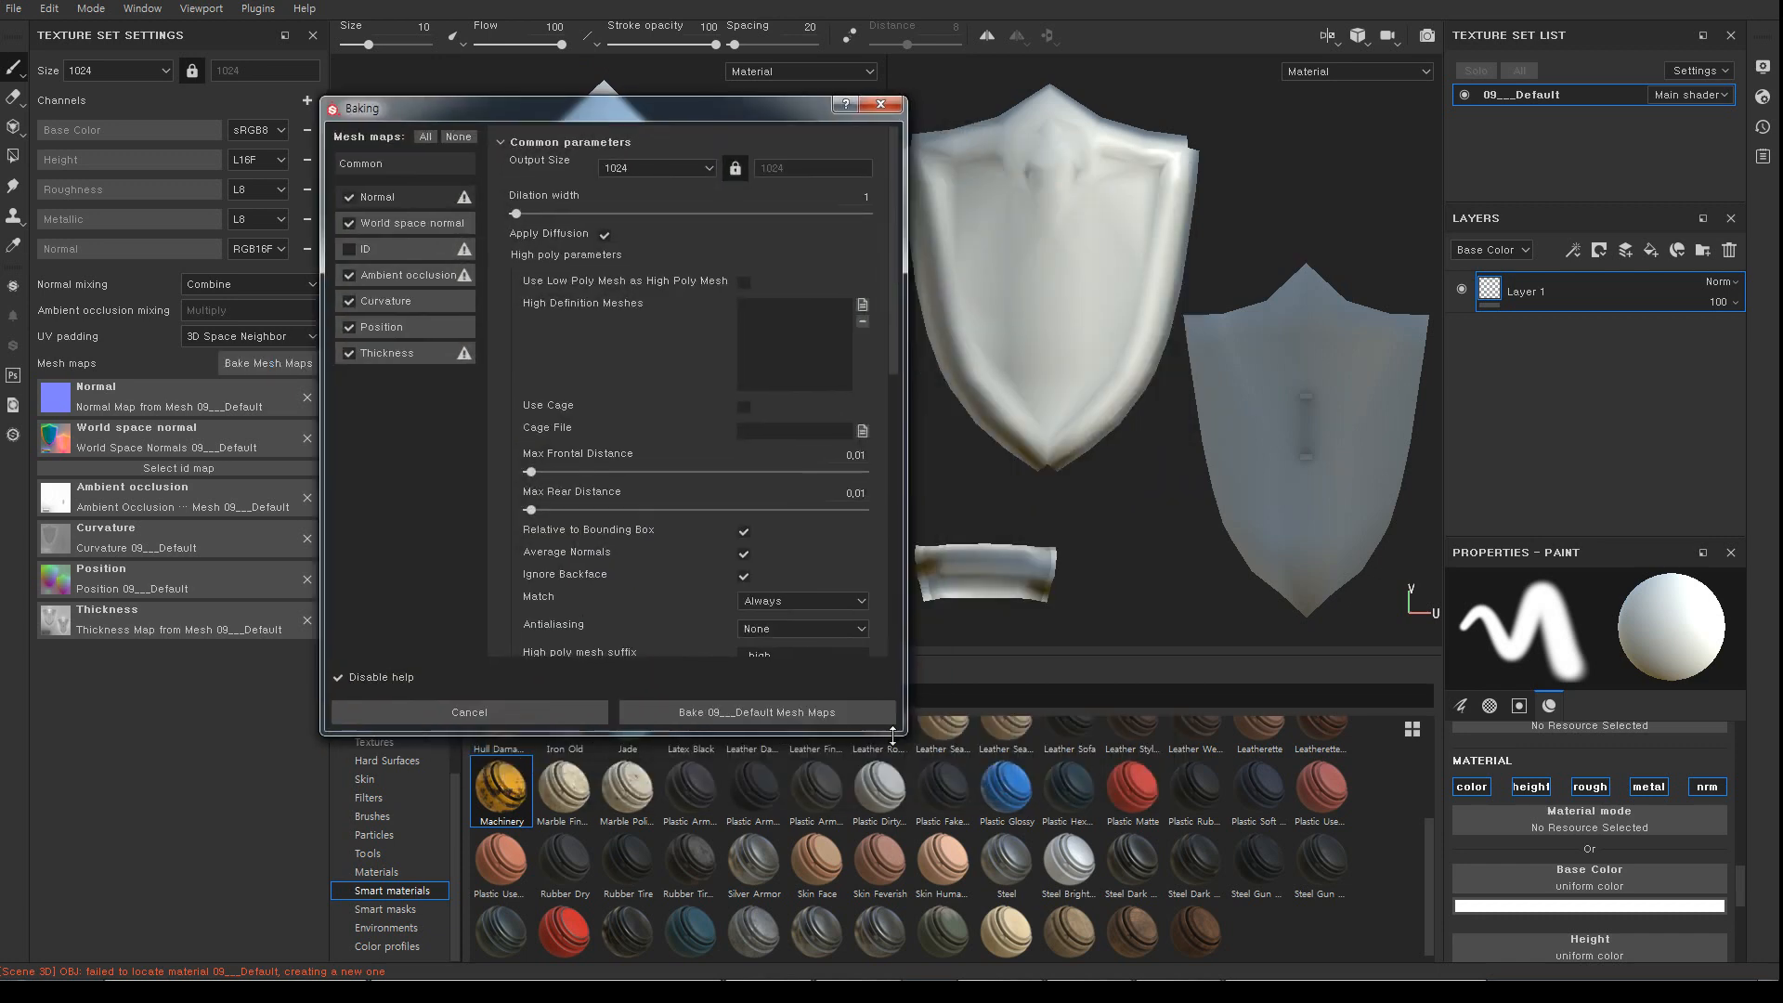
pyautogui.moveTo(905, 734); pyautogui.dragTo(914, 711)
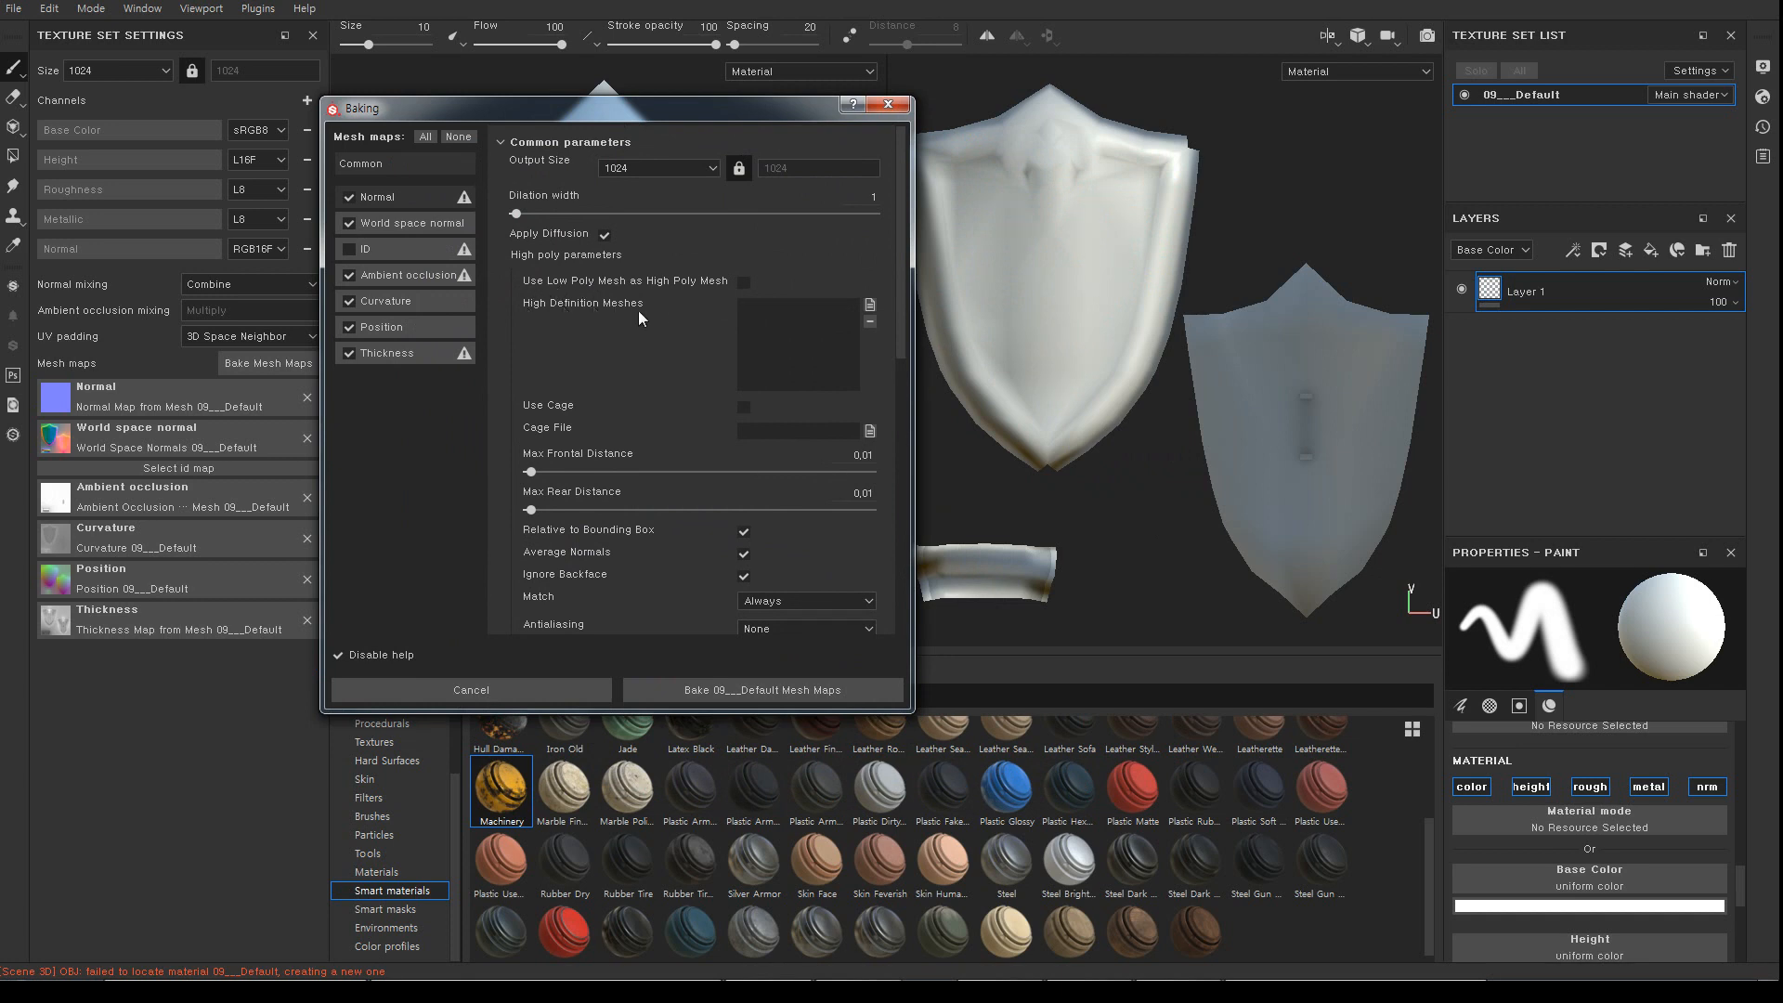
pyautogui.click(871, 307)
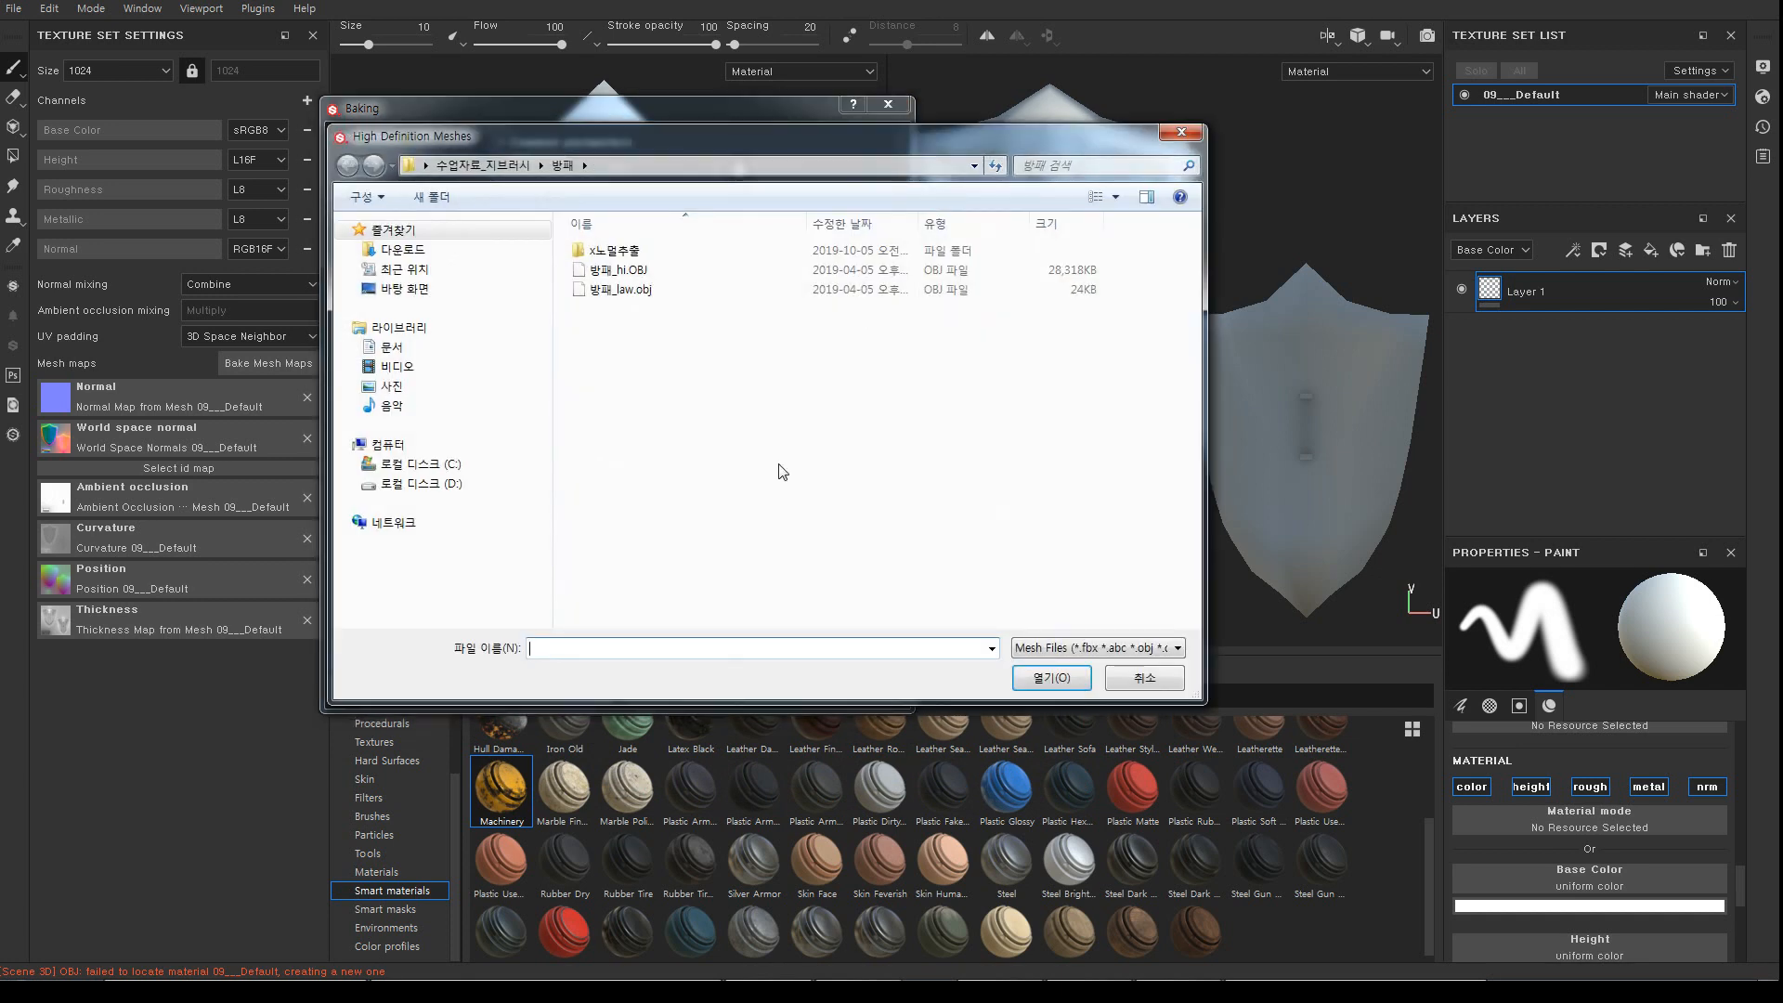
pyautogui.click(621, 271)
pyautogui.click(1041, 678)
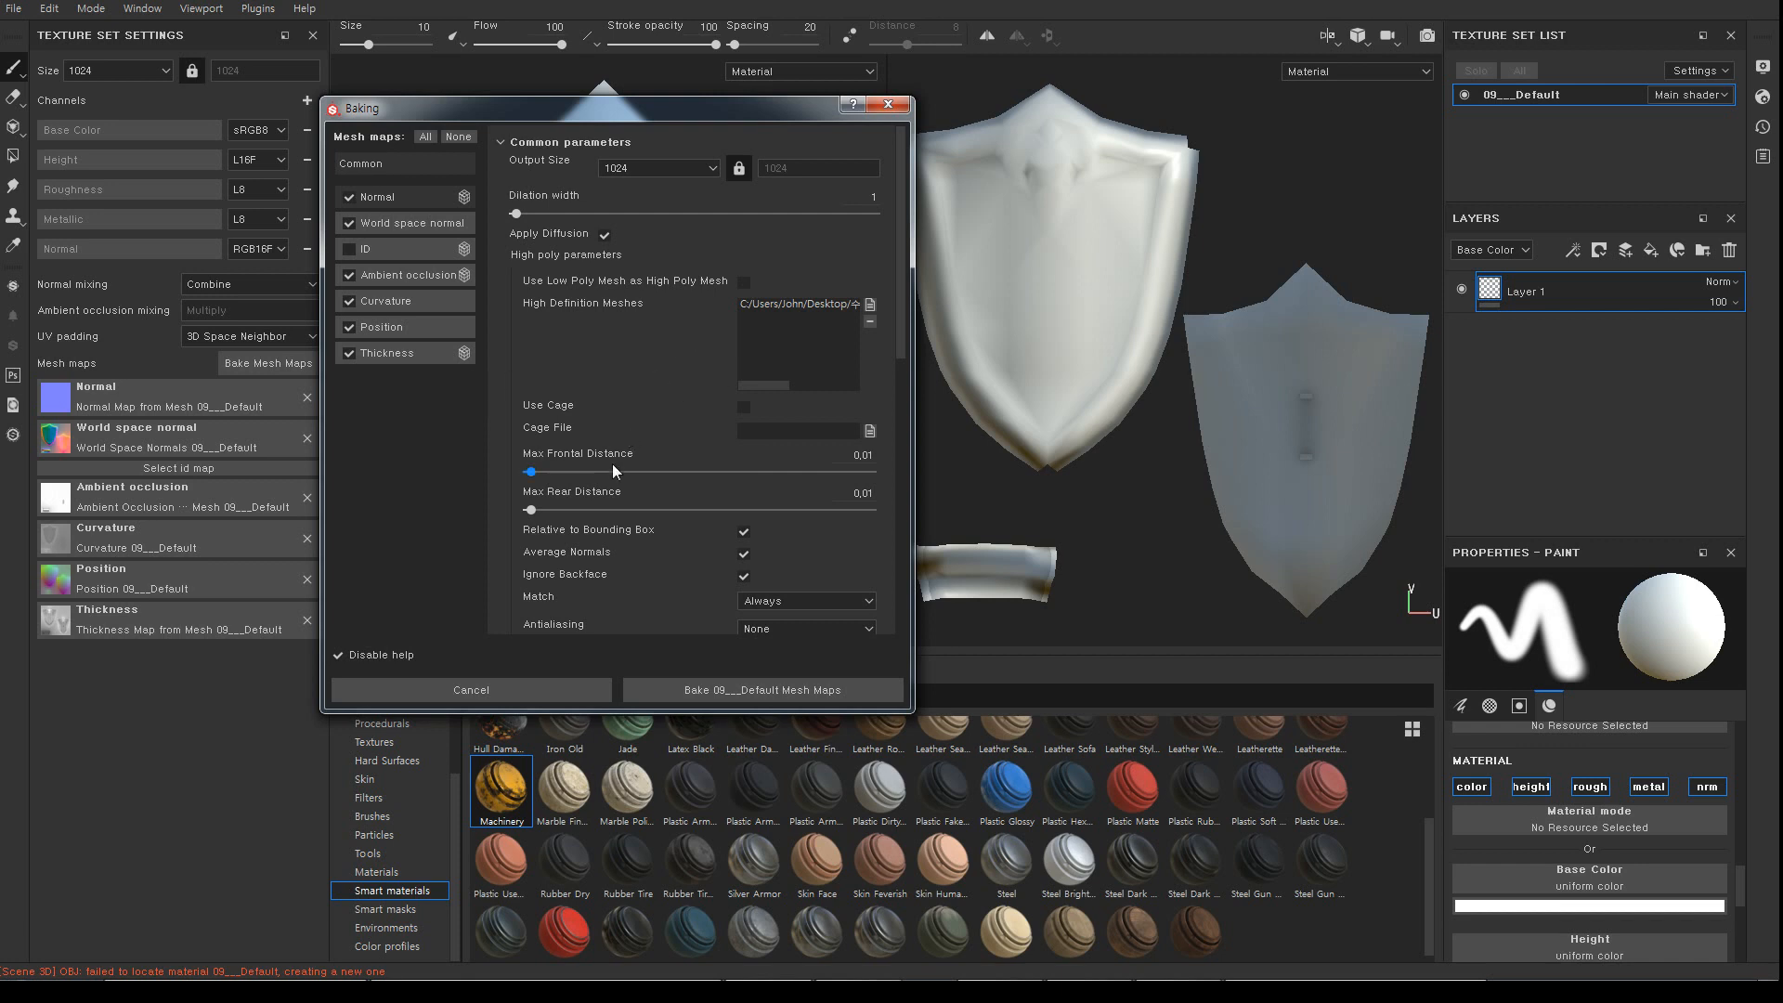
# Set both the max frontal distance and the max rear distance to 0.03
pyautogui.click(861, 456)
pyautogui.write('0,03')
pyautogui.click(858, 493)
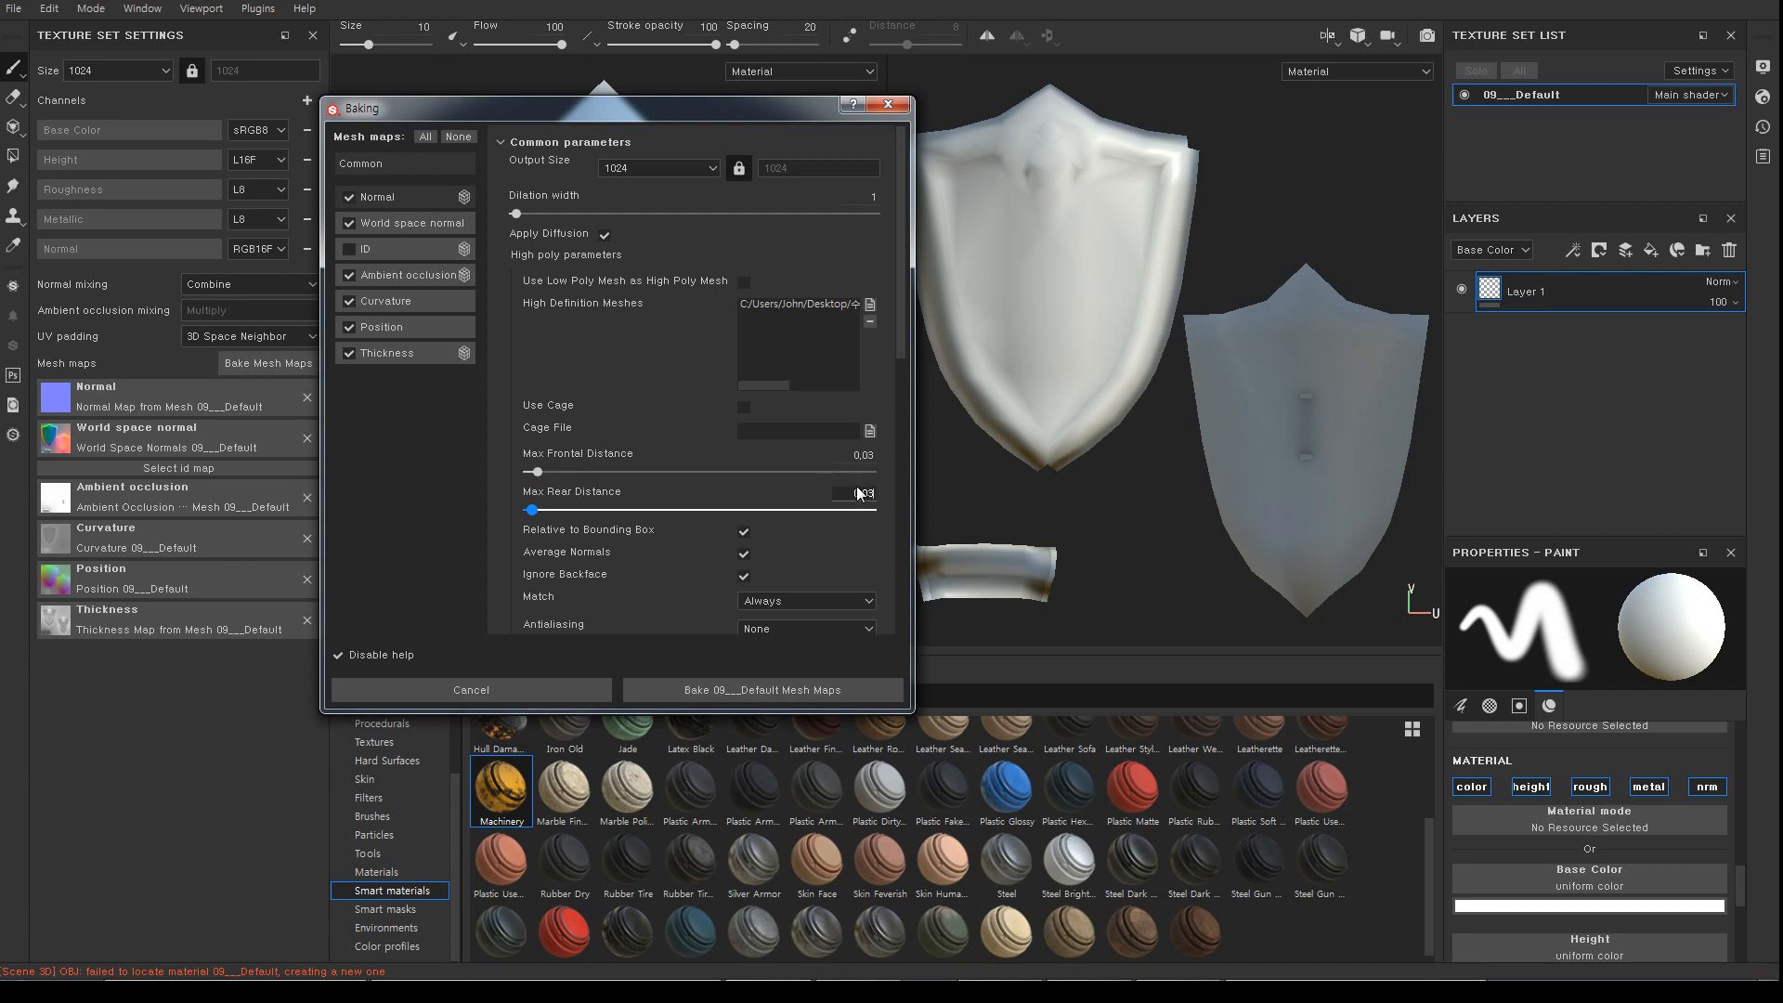
pyautogui.press('Return')
# Try the By Mesh Name matching option for the high poly bake and return it to Always
pyautogui.moveTo(901, 326); pyautogui.dragTo(899, 451)
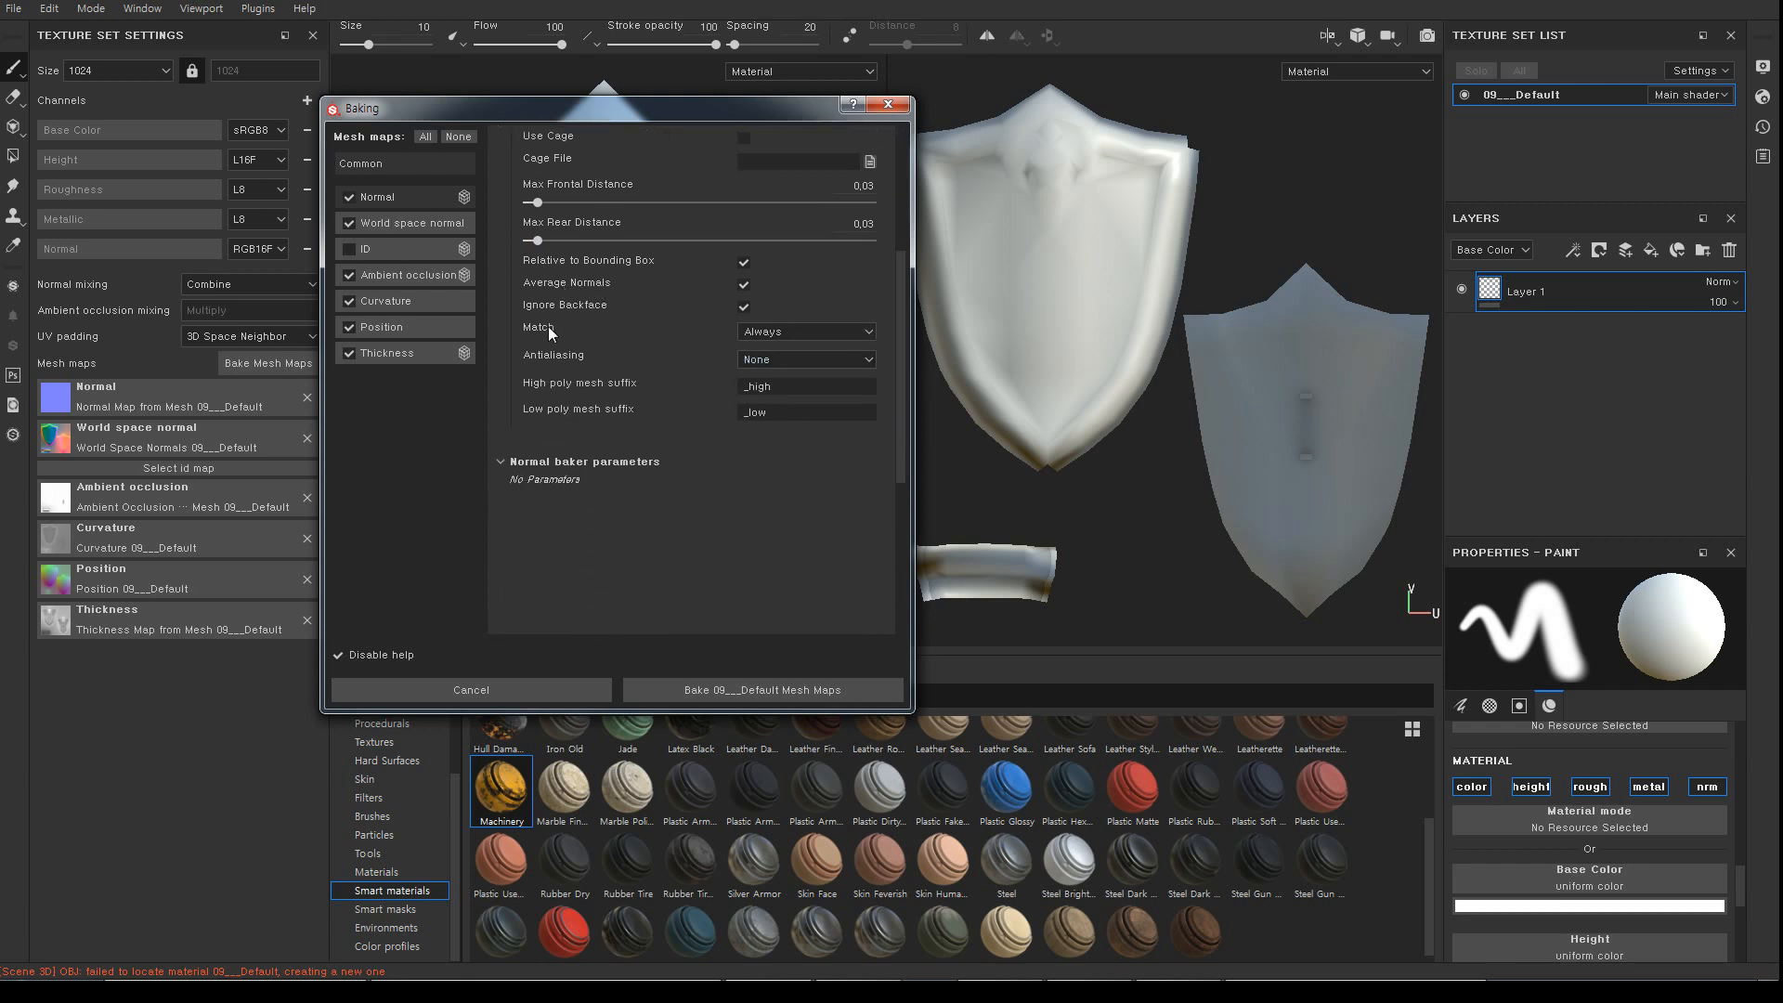
pyautogui.click(860, 332)
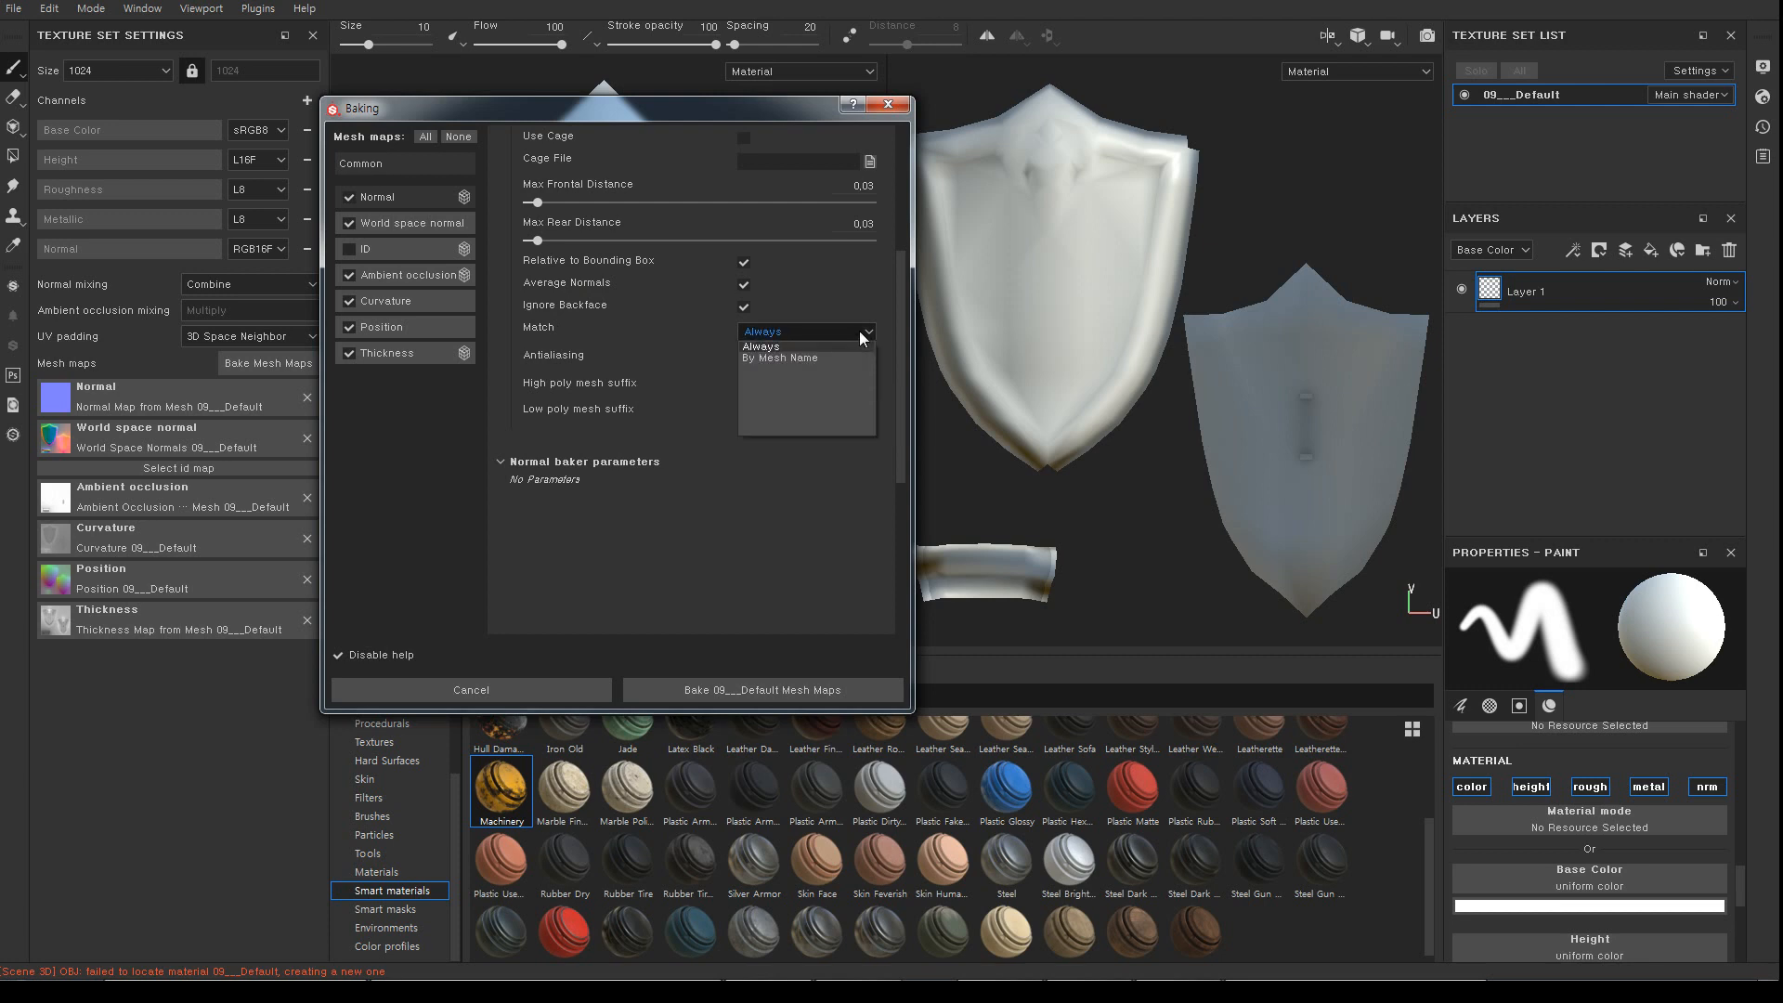
pyautogui.click(784, 358)
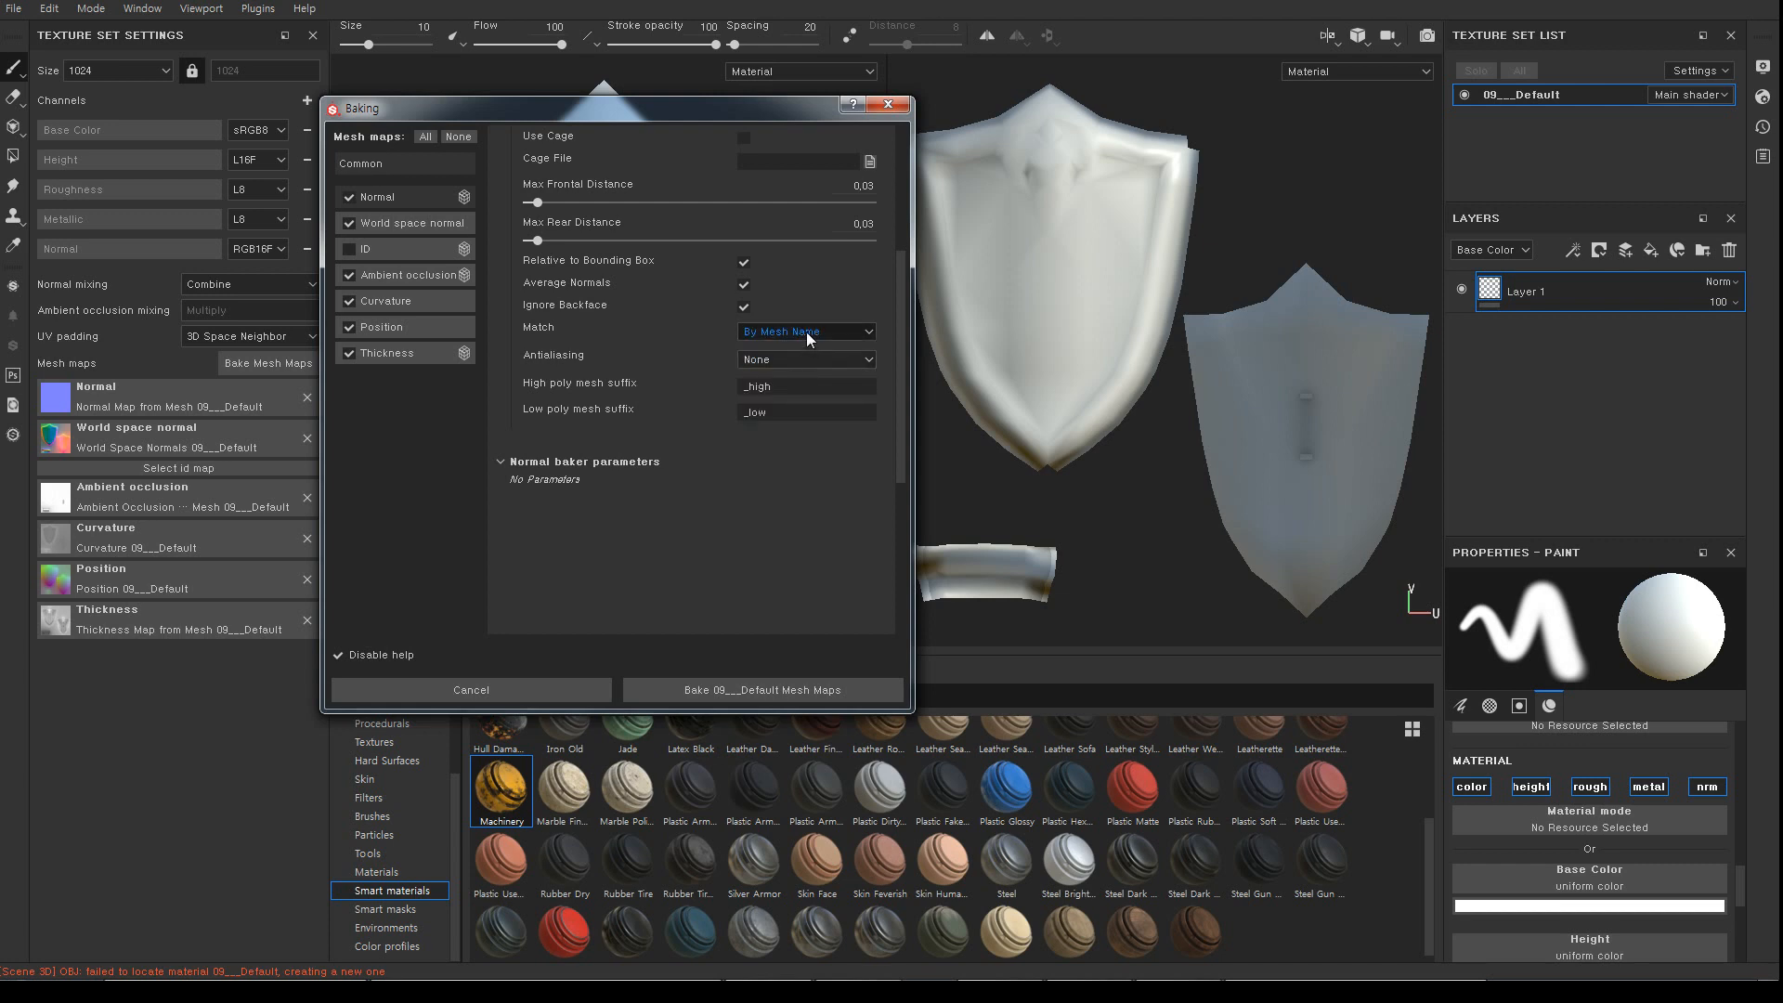
pyautogui.click(806, 332)
pyautogui.click(788, 361)
pyautogui.click(836, 332)
pyautogui.click(819, 347)
# Set the bake antialiasing to Subsampling 2x2 and bake the mesh maps of 09___Default
pyautogui.click(791, 359)
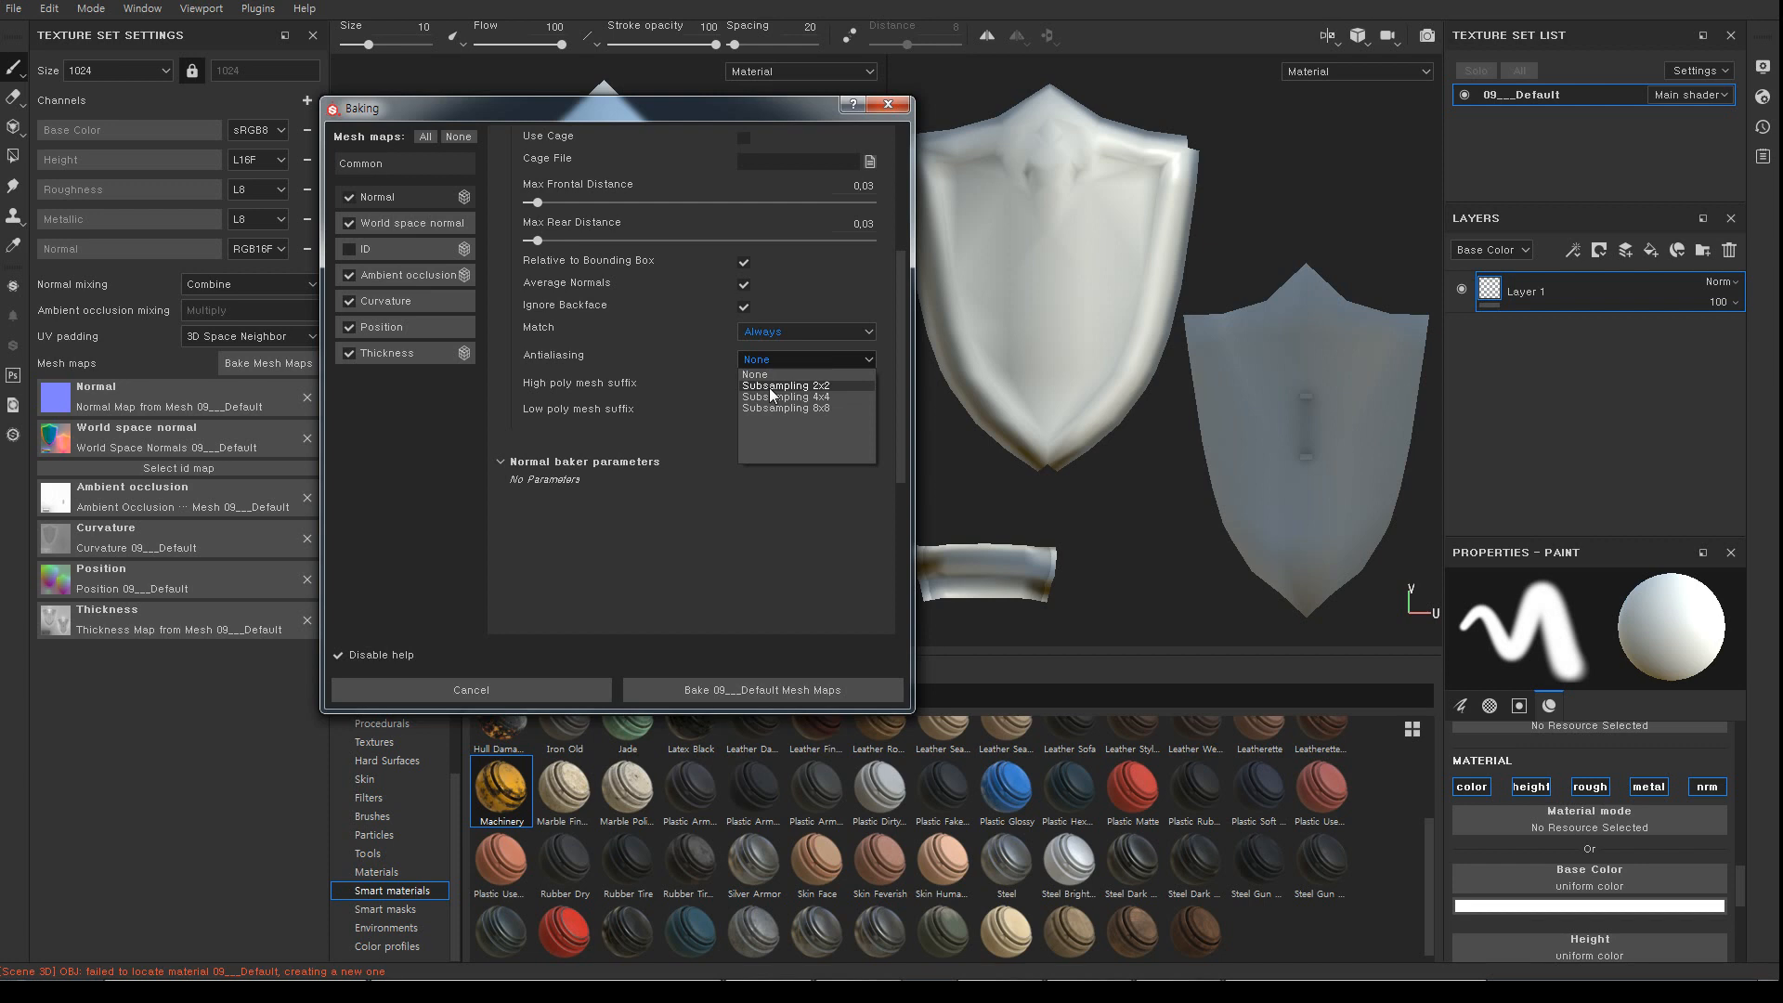
pyautogui.click(770, 389)
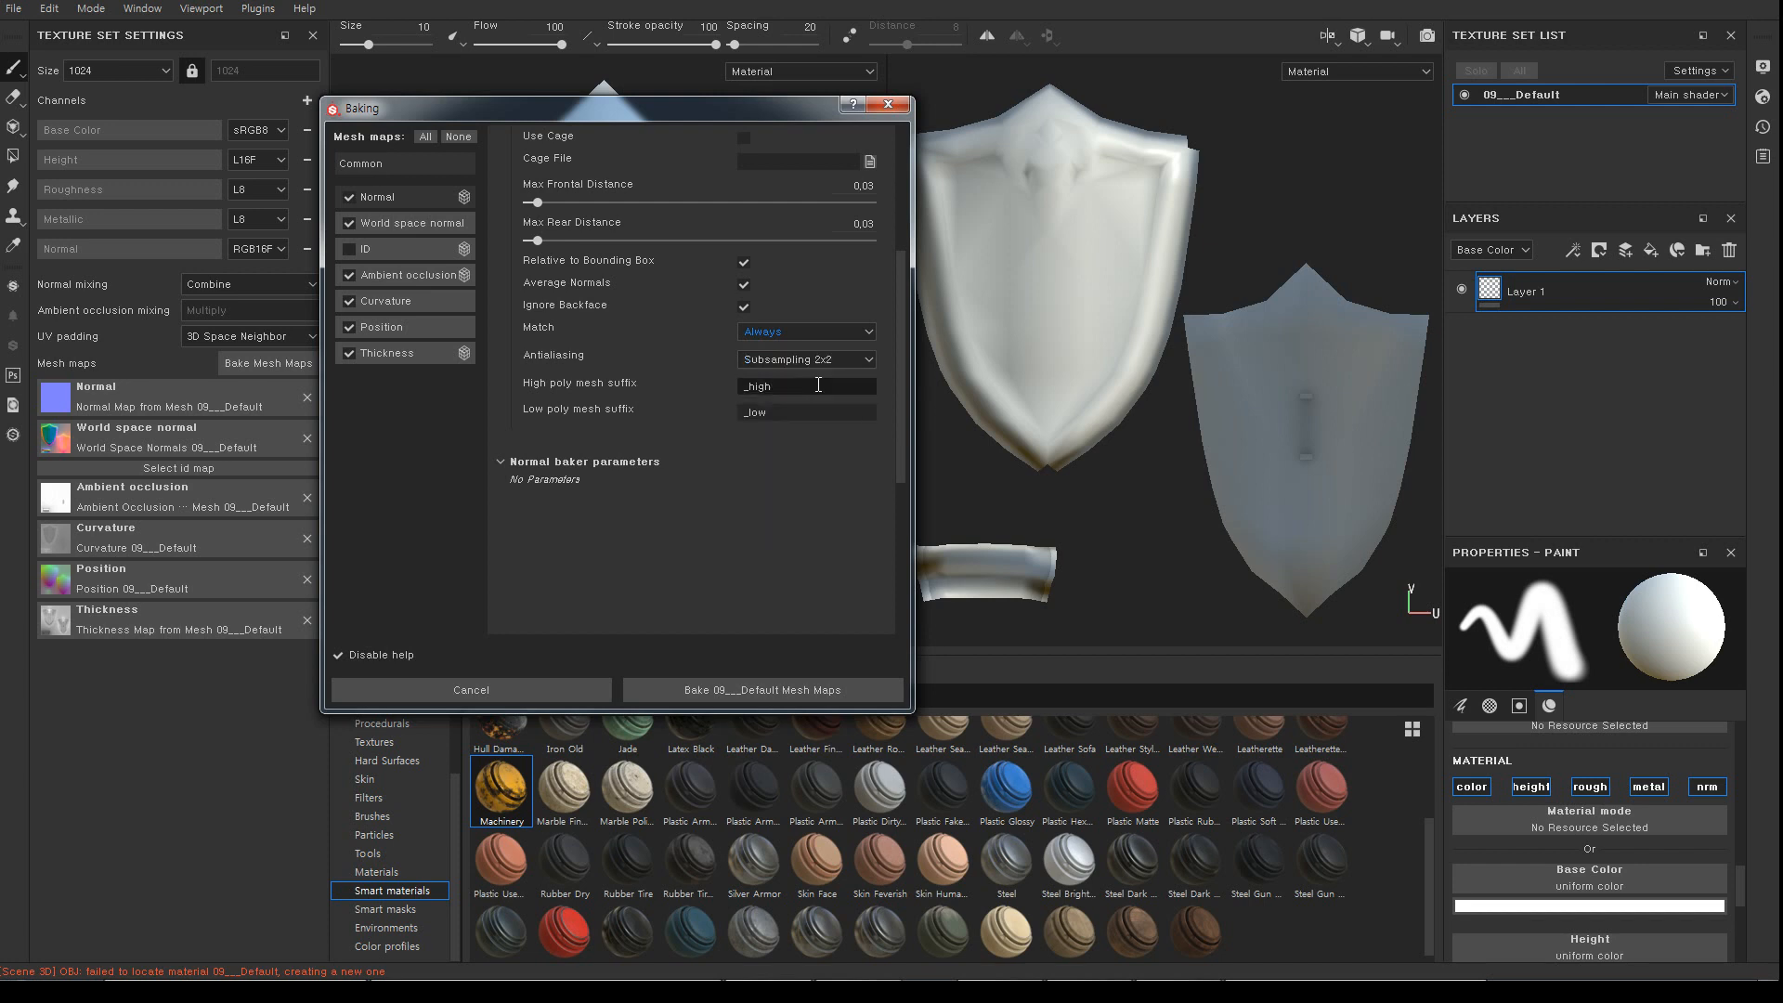
pyautogui.moveTo(554, 97); pyautogui.dragTo(631, 104)
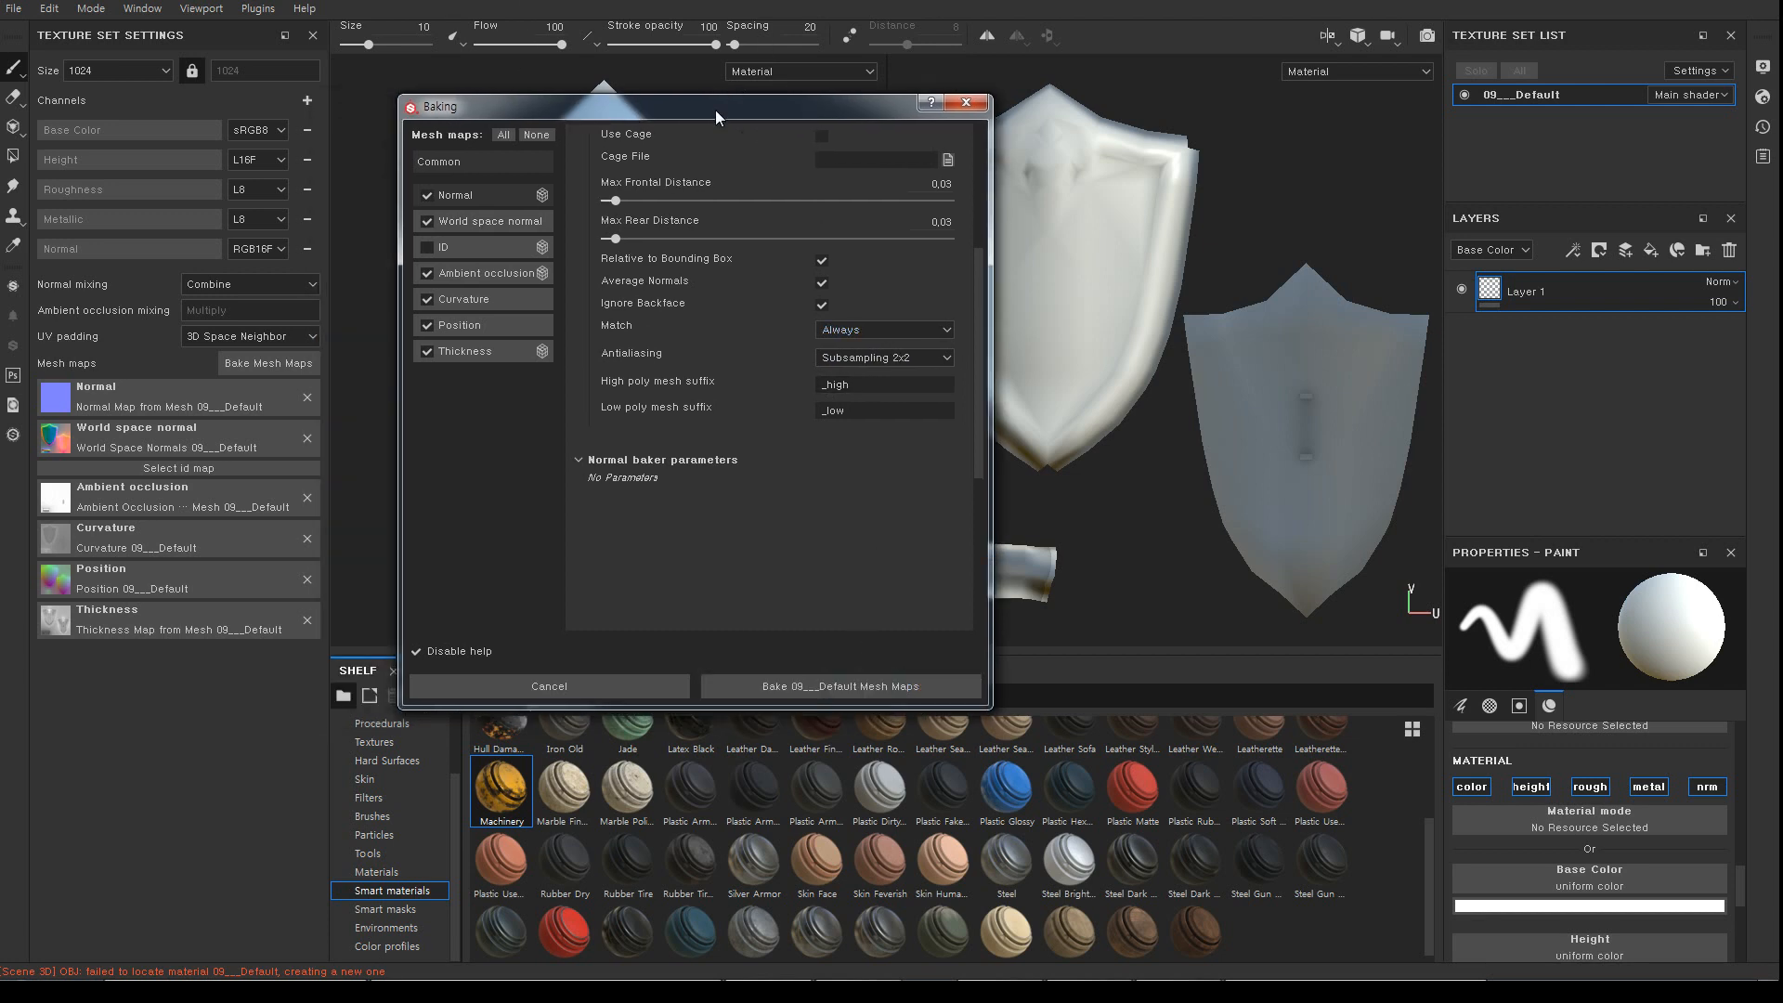
pyautogui.moveTo(715, 110); pyautogui.dragTo(1193, 119)
pyautogui.click(1293, 691)
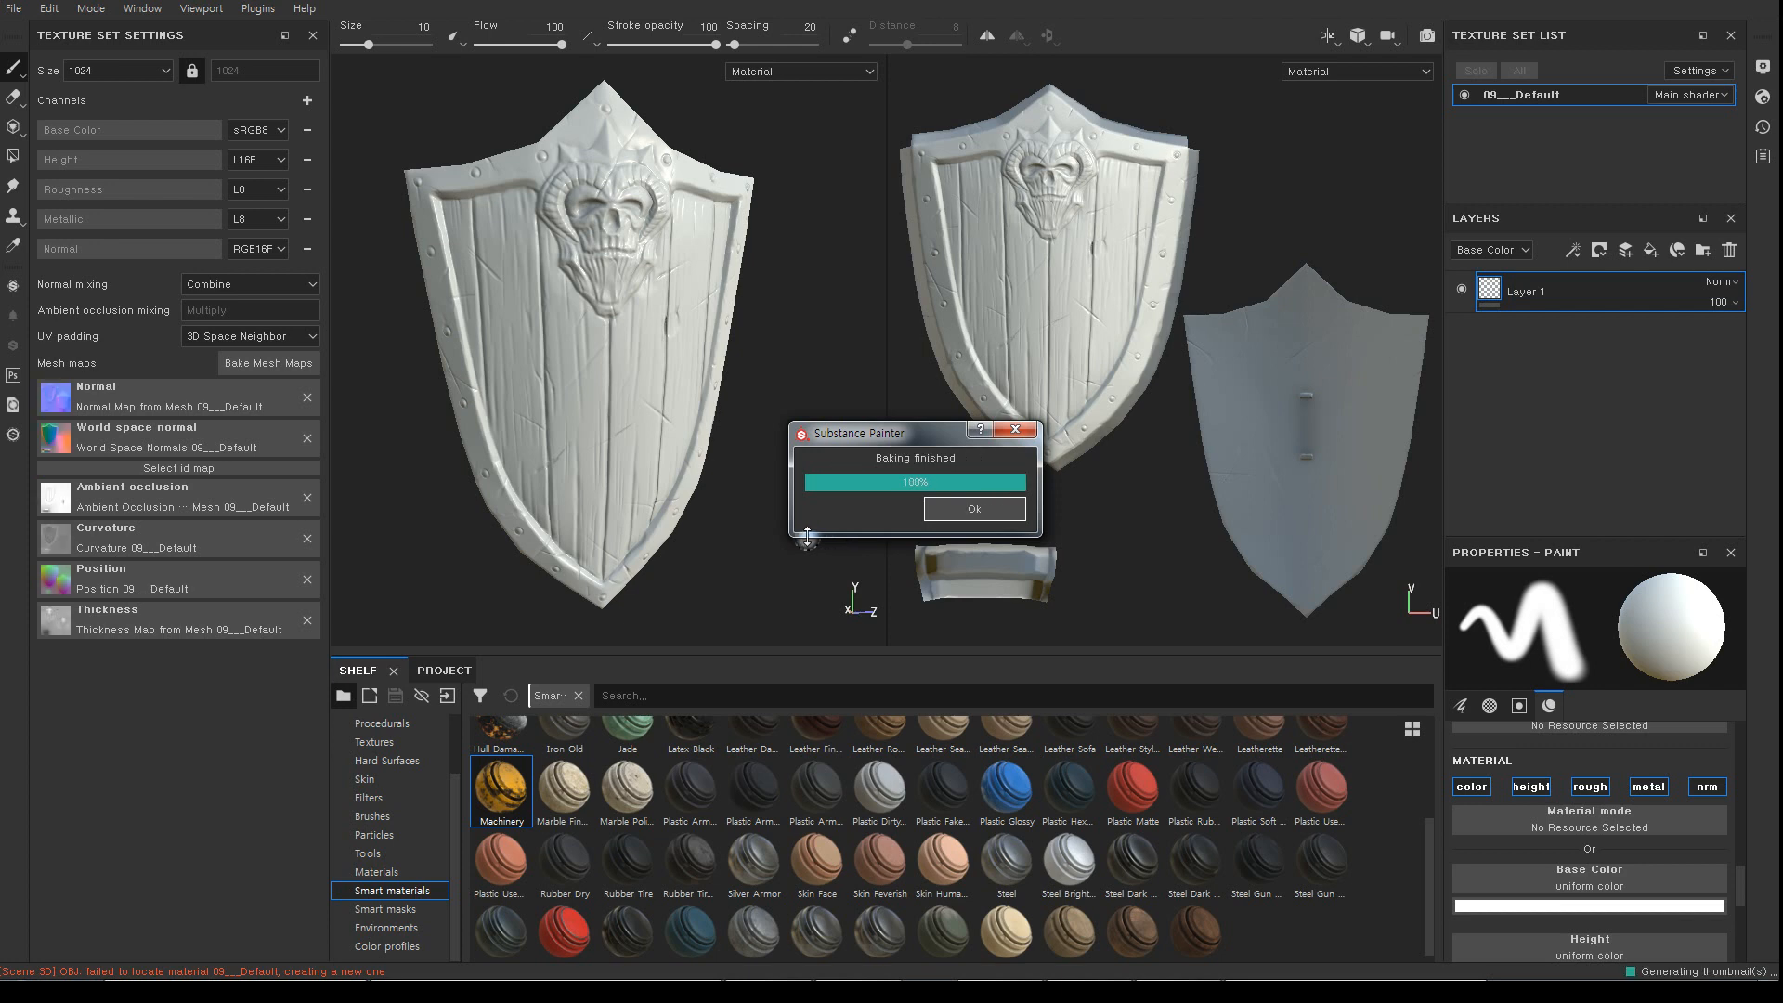
# Examine the high-poly bake on the shield in the material, normal, world space normal and ID displays
pyautogui.moveTo(784, 402)
pyautogui.keyDown('alt'); pyautogui.mouseDown()
pyautogui.moveTo(700, 409)
pyautogui.moveTo(629, 357)
pyautogui.moveTo(655, 399)
pyautogui.mouseUp(); pyautogui.keyUp('alt')
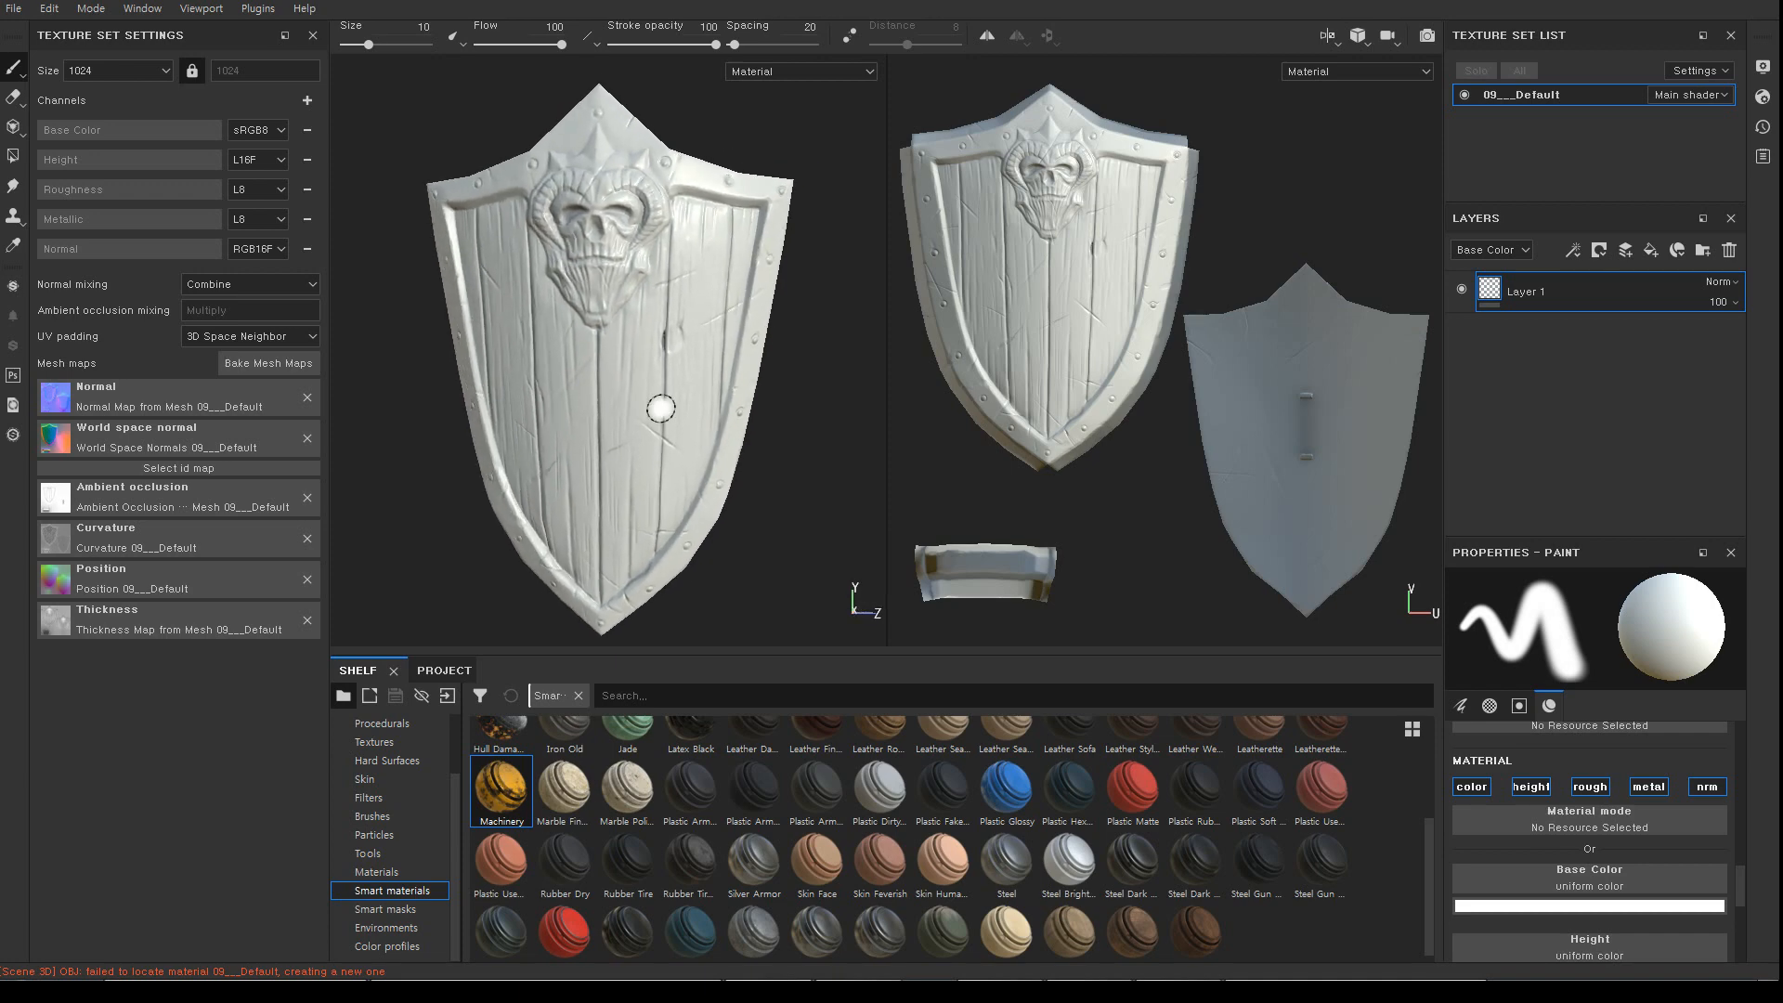
pyautogui.press('b')
pyautogui.keyDown('alt'); pyautogui.moveTo(533, 378); pyautogui.dragTo(614, 382); pyautogui.keyUp('alt')
pyautogui.keyDown('alt'); pyautogui.moveTo(614, 382); pyautogui.dragTo(681, 520, button='right'); pyautogui.keyUp('alt')
pyautogui.keyDown('alt'); pyautogui.moveTo(595, 401); pyautogui.dragTo(548, 336); pyautogui.keyUp('alt')
pyautogui.press('b')
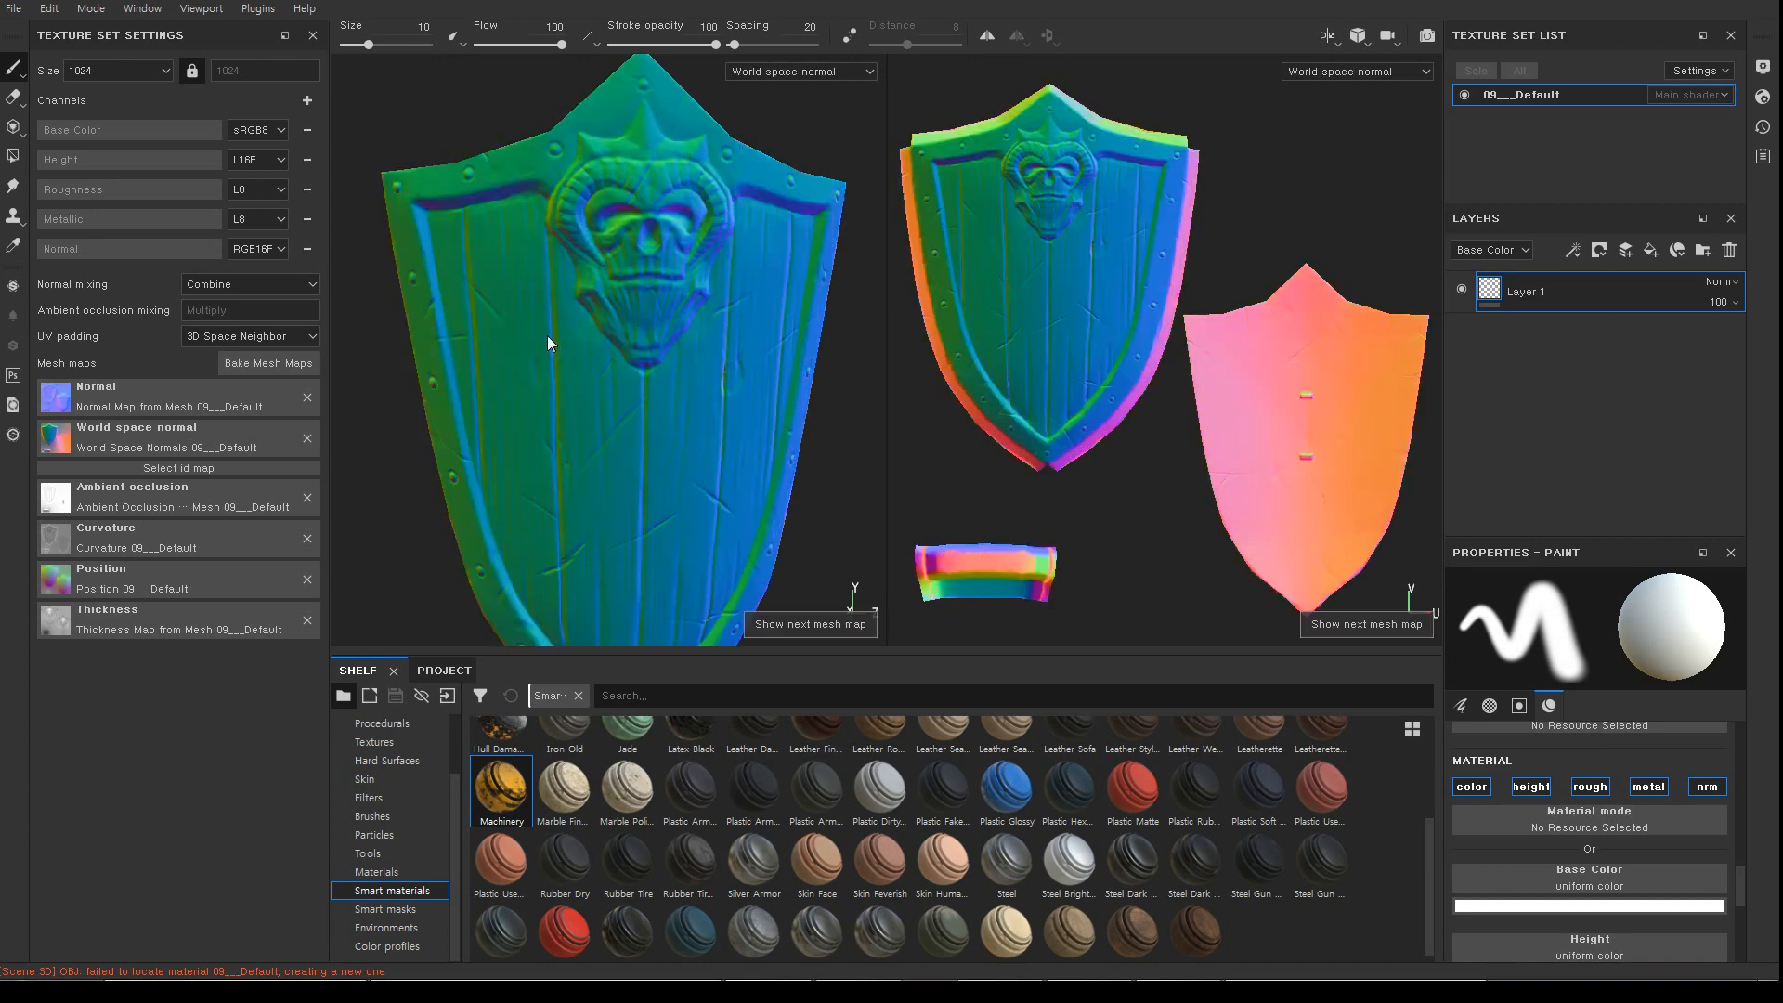
pyautogui.press('b')
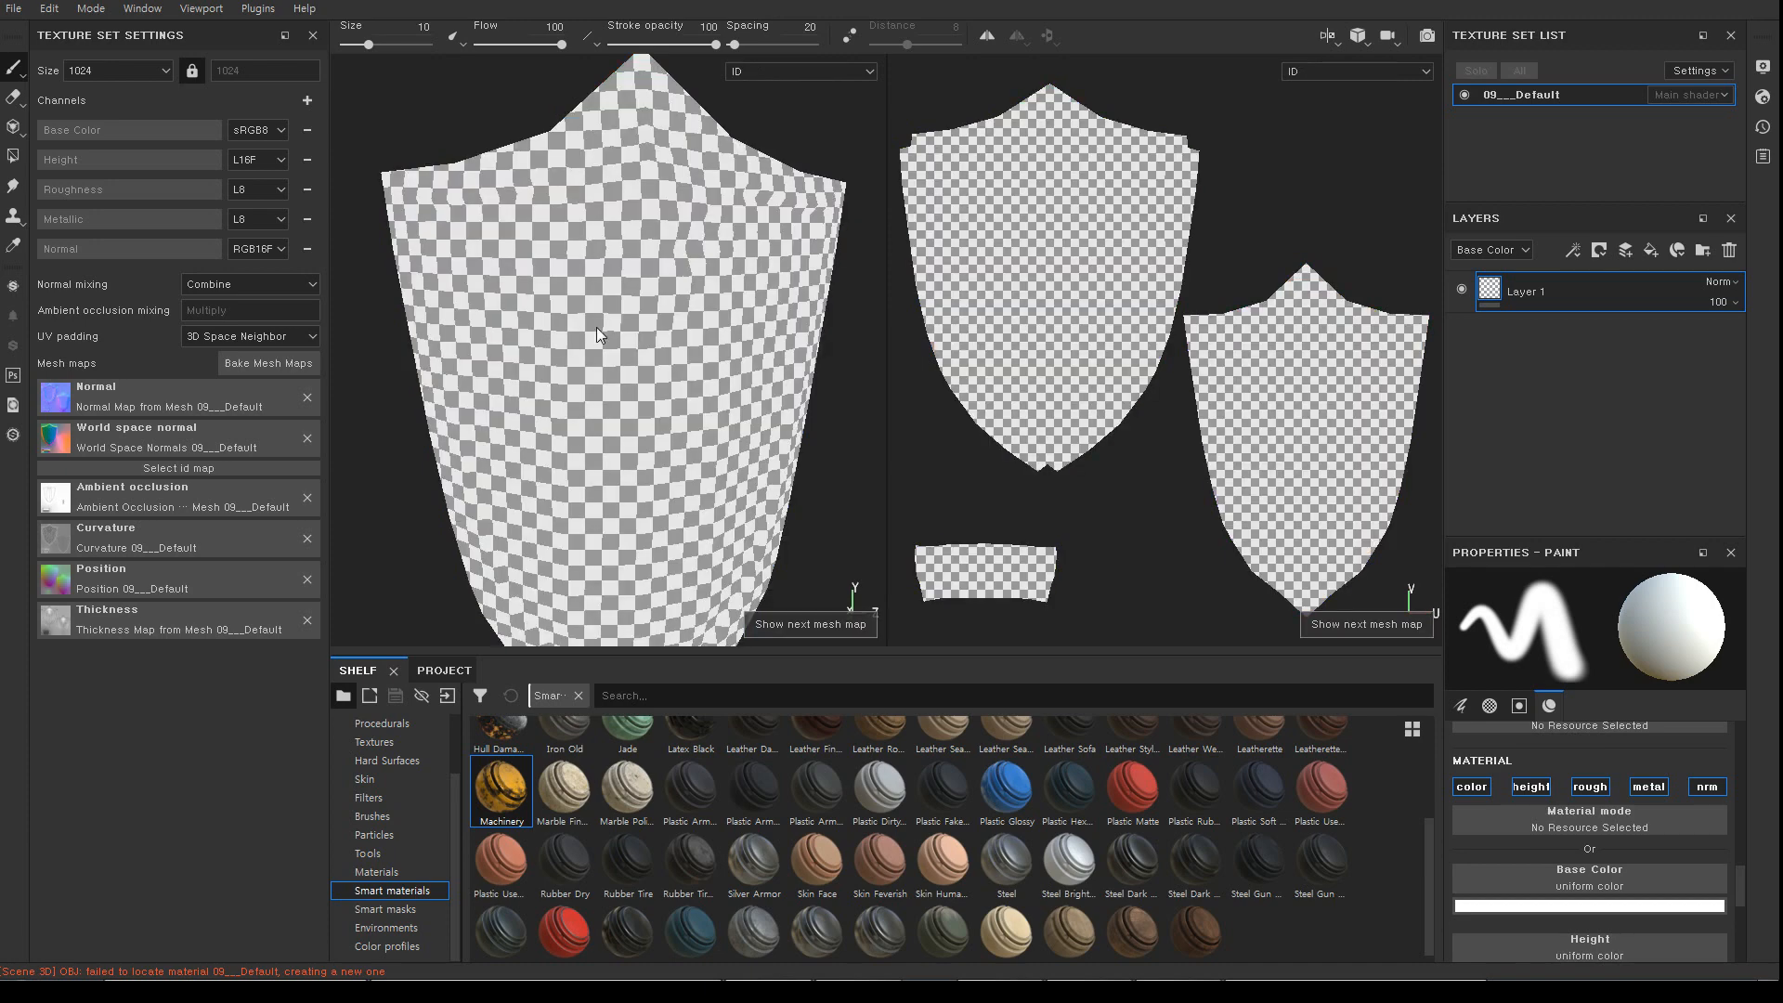
# Examine the newly baked ambient occlusion, curvature, position and thickness maps on the shield, ending on the normal map
pyautogui.press('b')
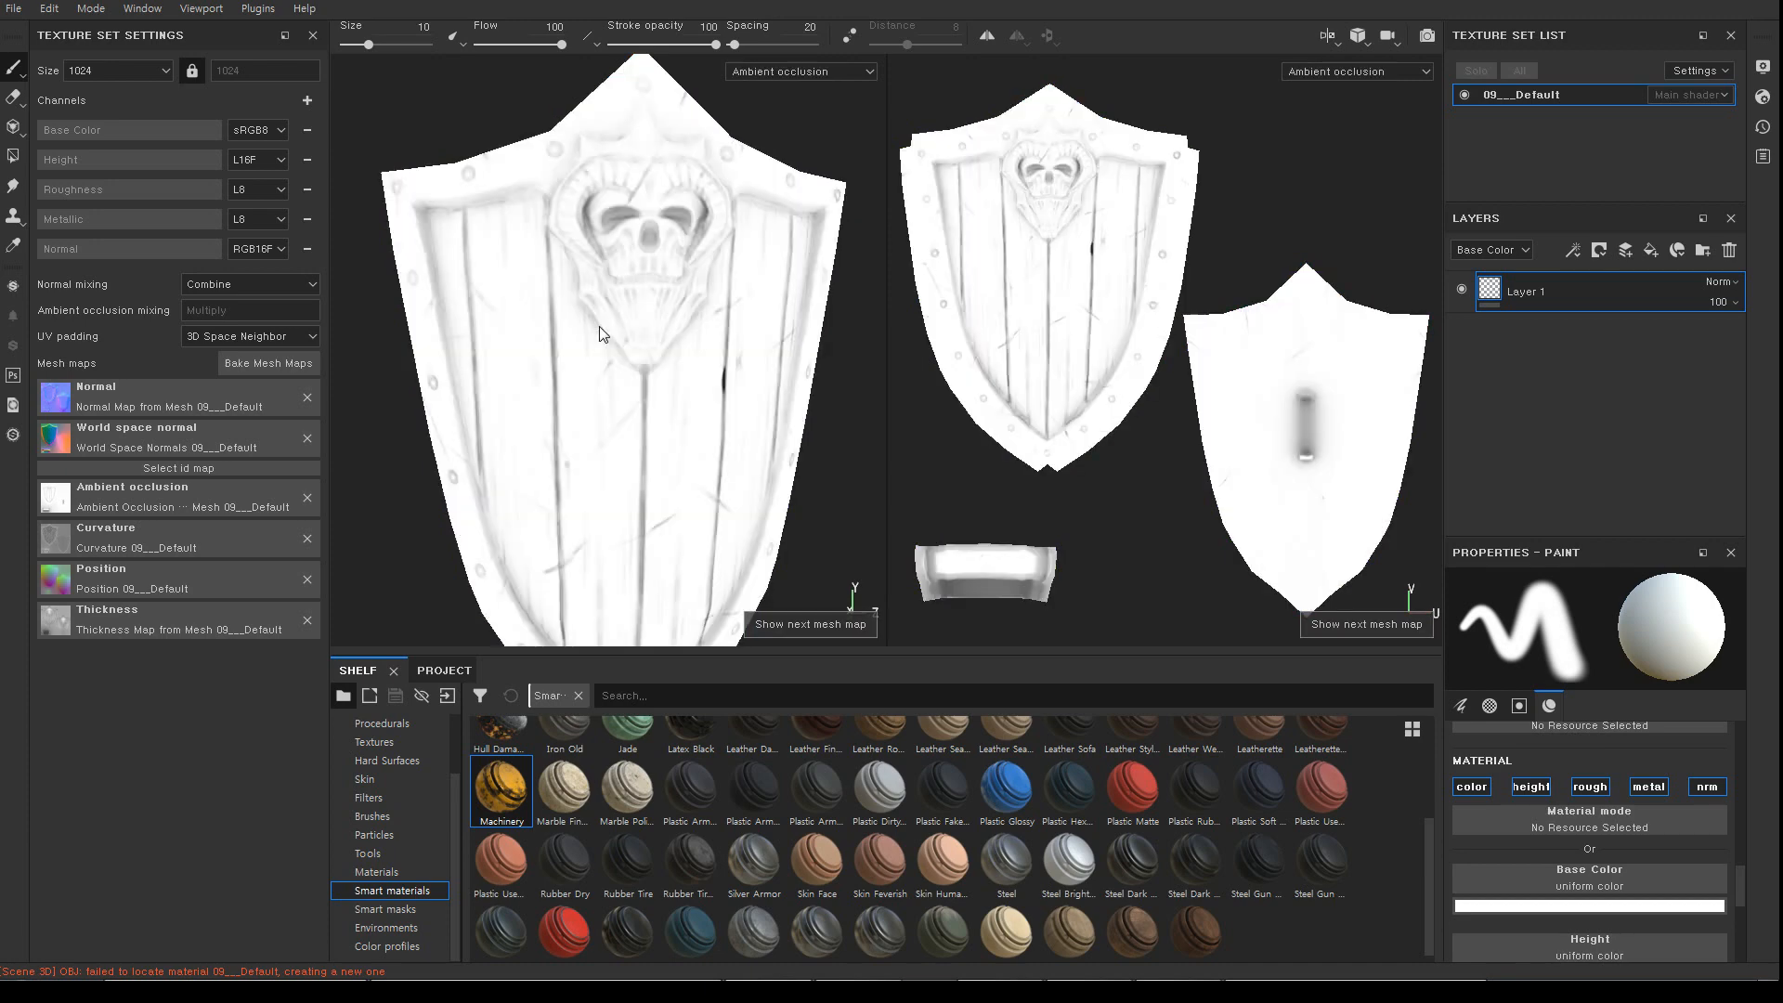
pyautogui.keyDown('alt'); pyautogui.moveTo(736, 328); pyautogui.dragTo(679, 338, button='right'); pyautogui.keyUp('alt')
pyautogui.keyDown('alt'); pyautogui.moveTo(678, 339); pyautogui.dragTo(644, 304, button='middle'); pyautogui.keyUp('alt')
pyautogui.keyDown('alt'); pyautogui.moveTo(644, 305); pyautogui.dragTo(588, 312); pyautogui.keyUp('alt')
pyautogui.keyDown('alt'); pyautogui.moveTo(588, 320); pyautogui.dragTo(622, 311, button='right'); pyautogui.keyUp('alt')
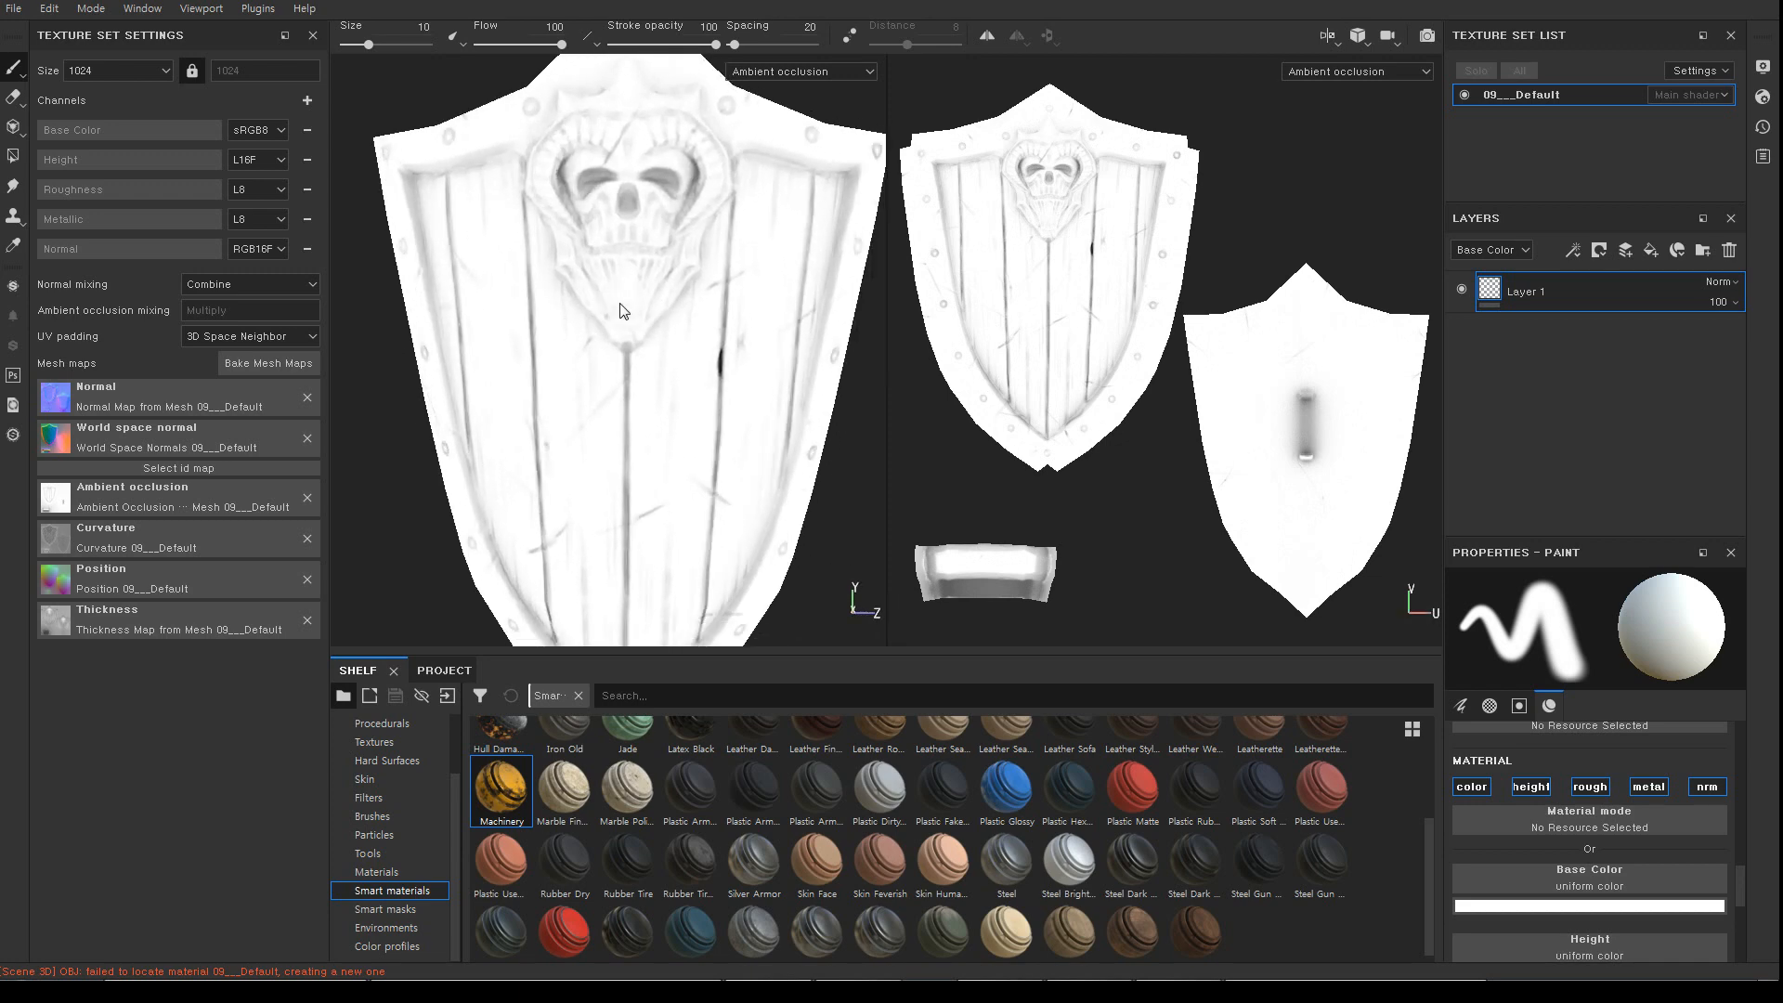
pyautogui.press('b')
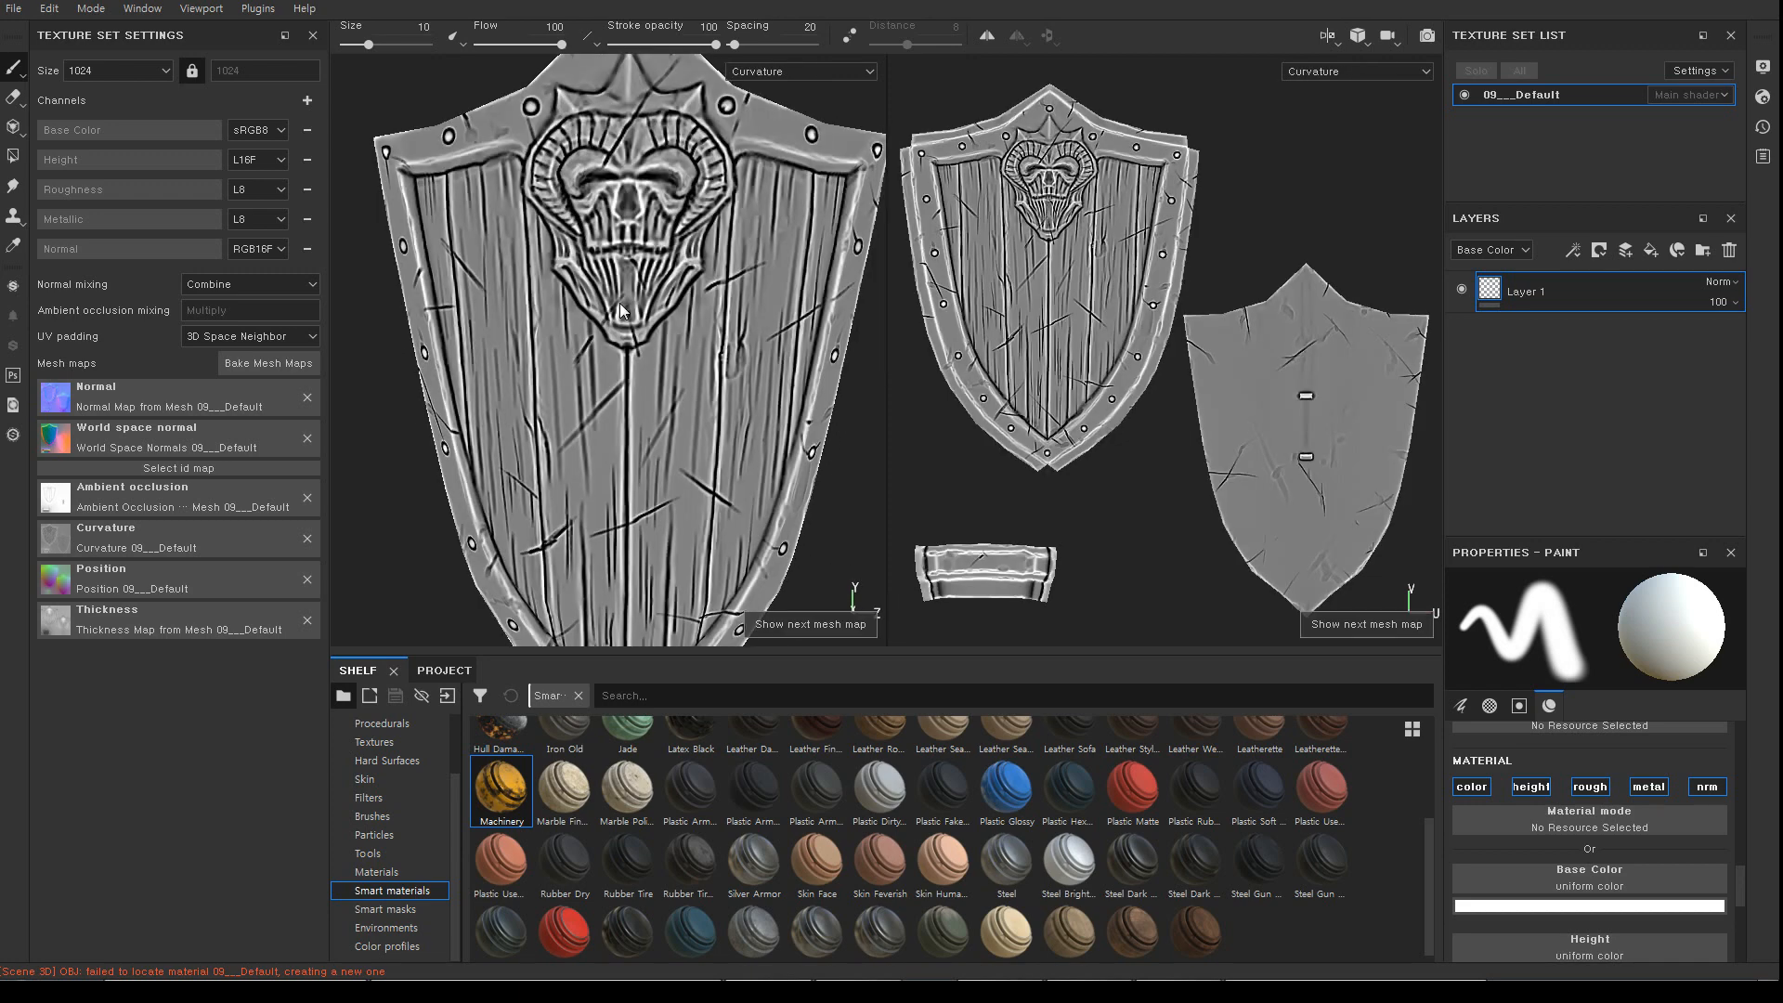
pyautogui.press('b')
pyautogui.press('b')
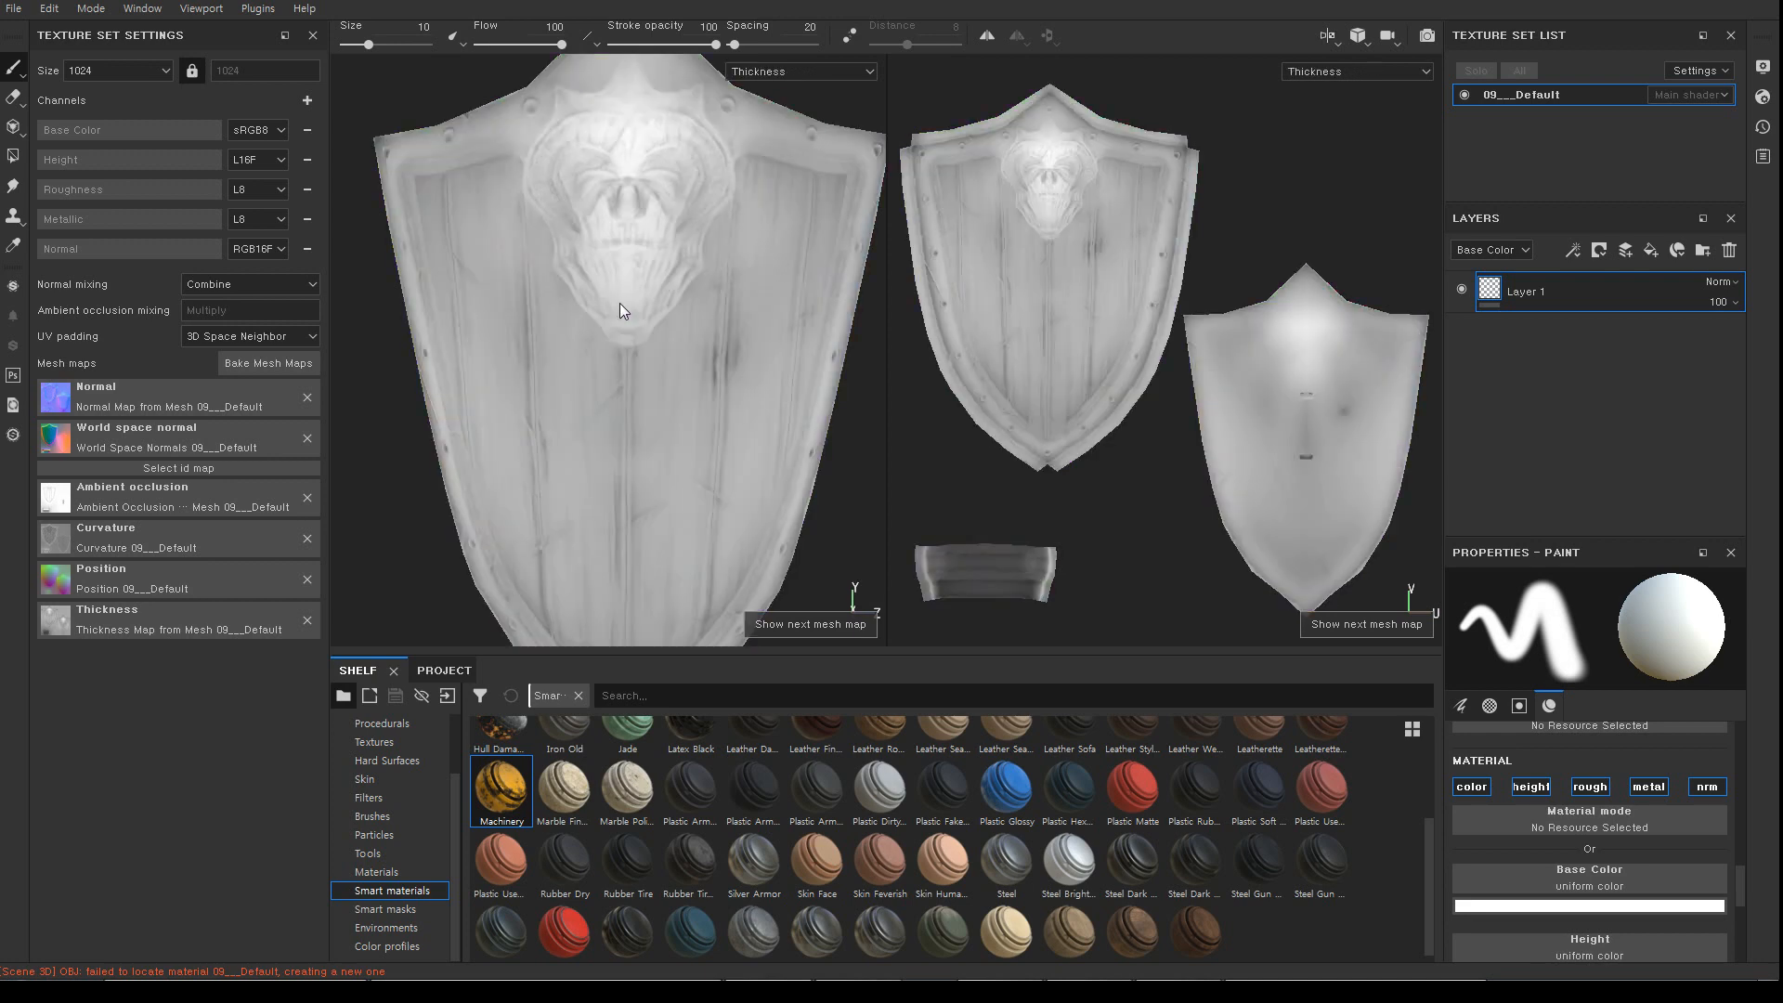
pyautogui.press('b')
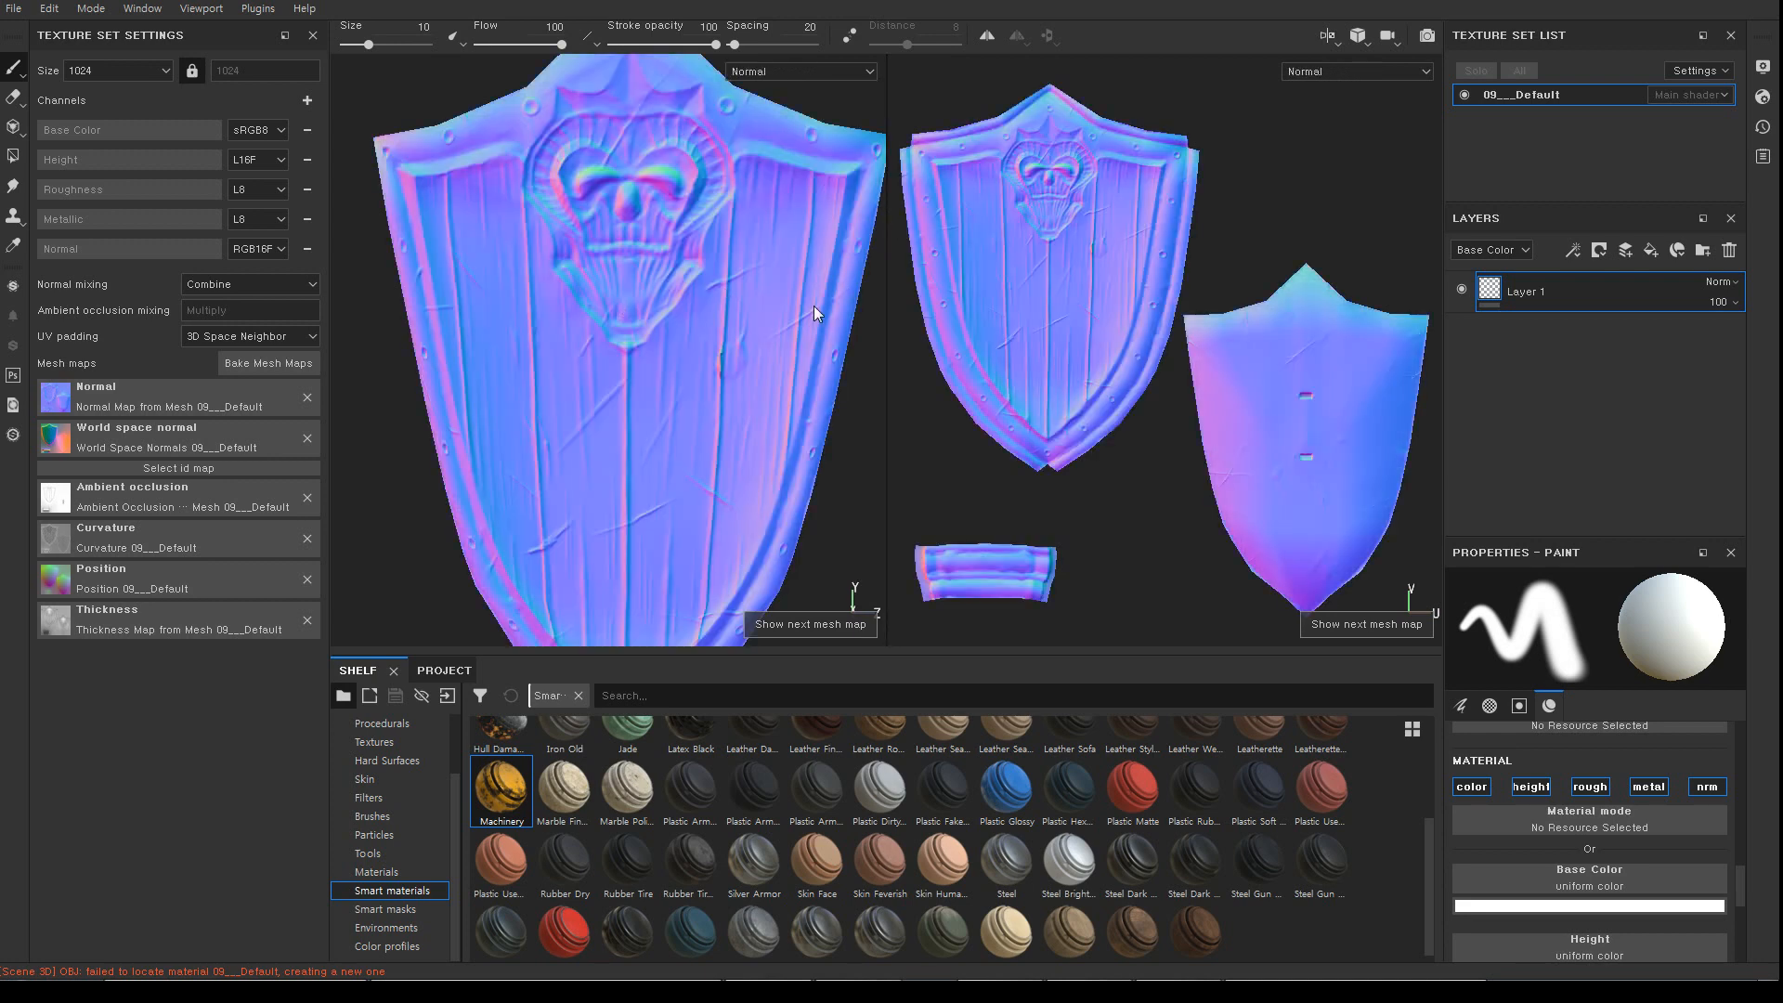
# Return to the material display and examine the baked skull and wood plank details on the shield from several angles
pyautogui.press('m')
pyautogui.scroll(-1, 632, 289)
pyautogui.moveTo(632, 289)
pyautogui.keyDown('alt'); pyautogui.mouseDown()
pyautogui.moveTo(566, 398)
pyautogui.moveTo(546, 343)
pyautogui.moveTo(589, 326)
pyautogui.moveTo(568, 329)
pyautogui.moveTo(585, 307)
pyautogui.moveTo(528, 334)
pyautogui.mouseUp(); pyautogui.keyUp('alt')
pyautogui.keyDown('alt'); pyautogui.moveTo(661, 443); pyautogui.dragTo(625, 382, button='right'); pyautogui.keyUp('alt')
pyautogui.keyDown('alt'); pyautogui.moveTo(625, 381); pyautogui.dragTo(591, 329, button='middle'); pyautogui.keyUp('alt')
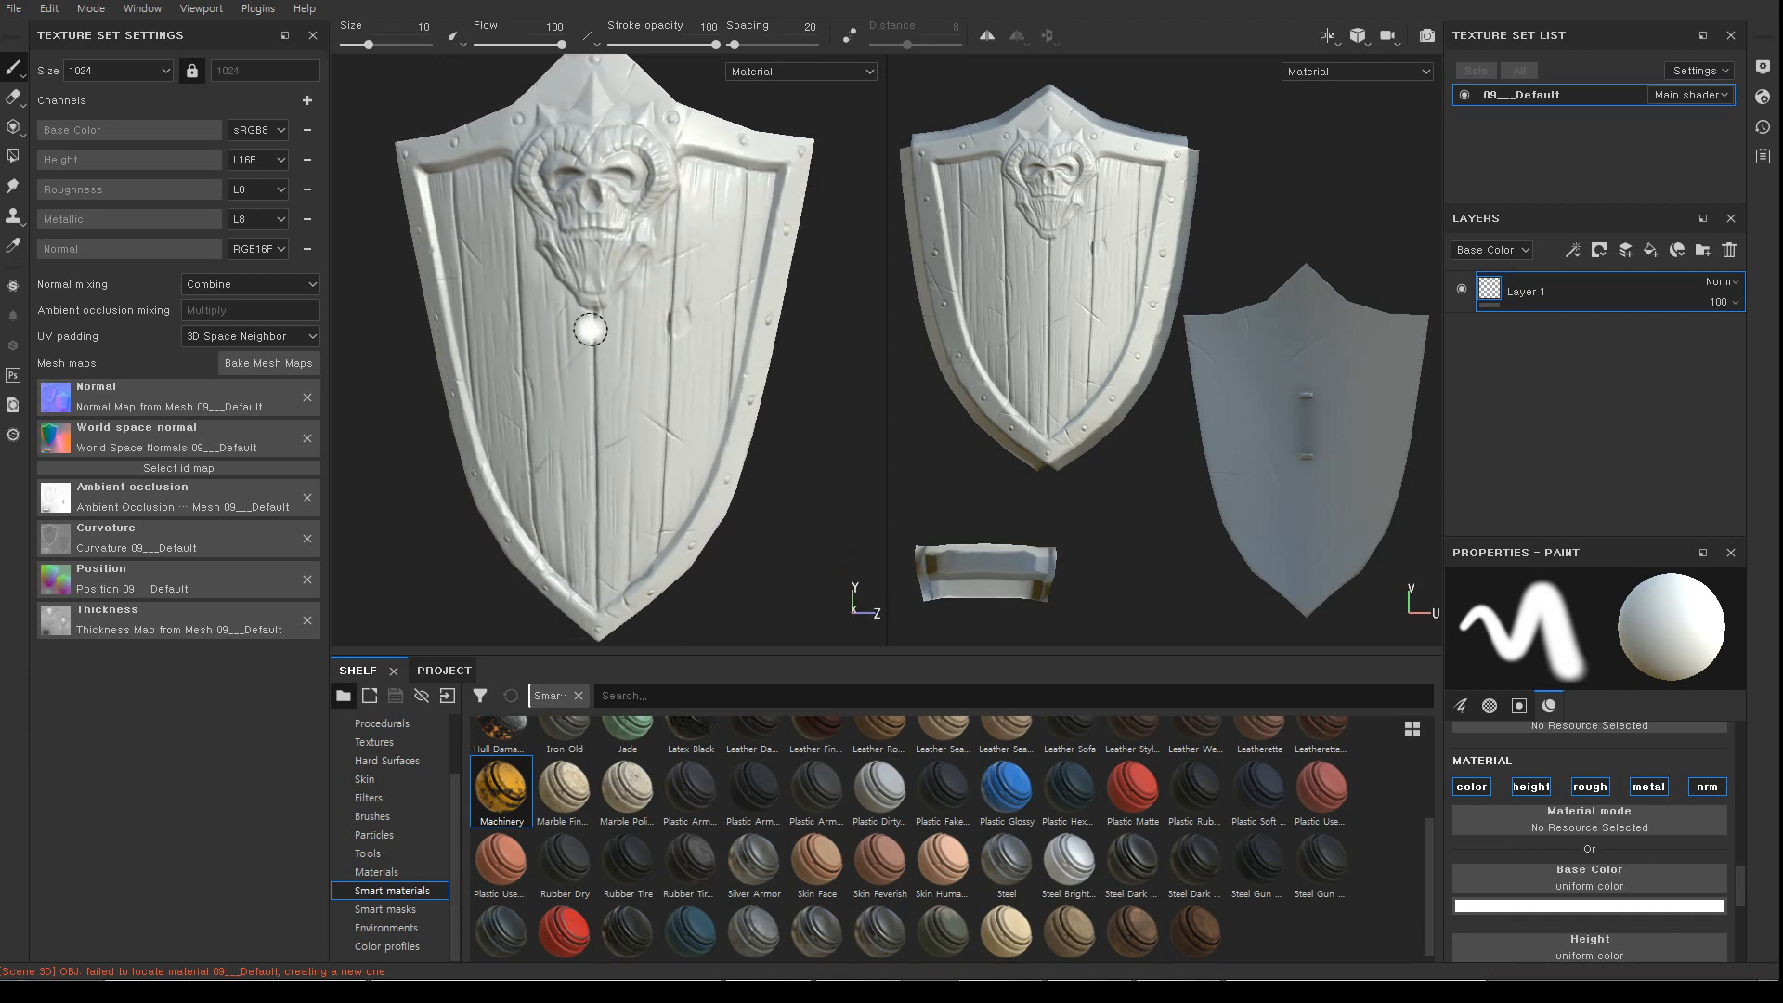
pyautogui.moveTo(590, 330)
pyautogui.keyDown('alt'); pyautogui.mouseDown()
pyautogui.moveTo(562, 342)
pyautogui.moveTo(570, 357)
pyautogui.mouseUp(); pyautogui.keyUp('alt')
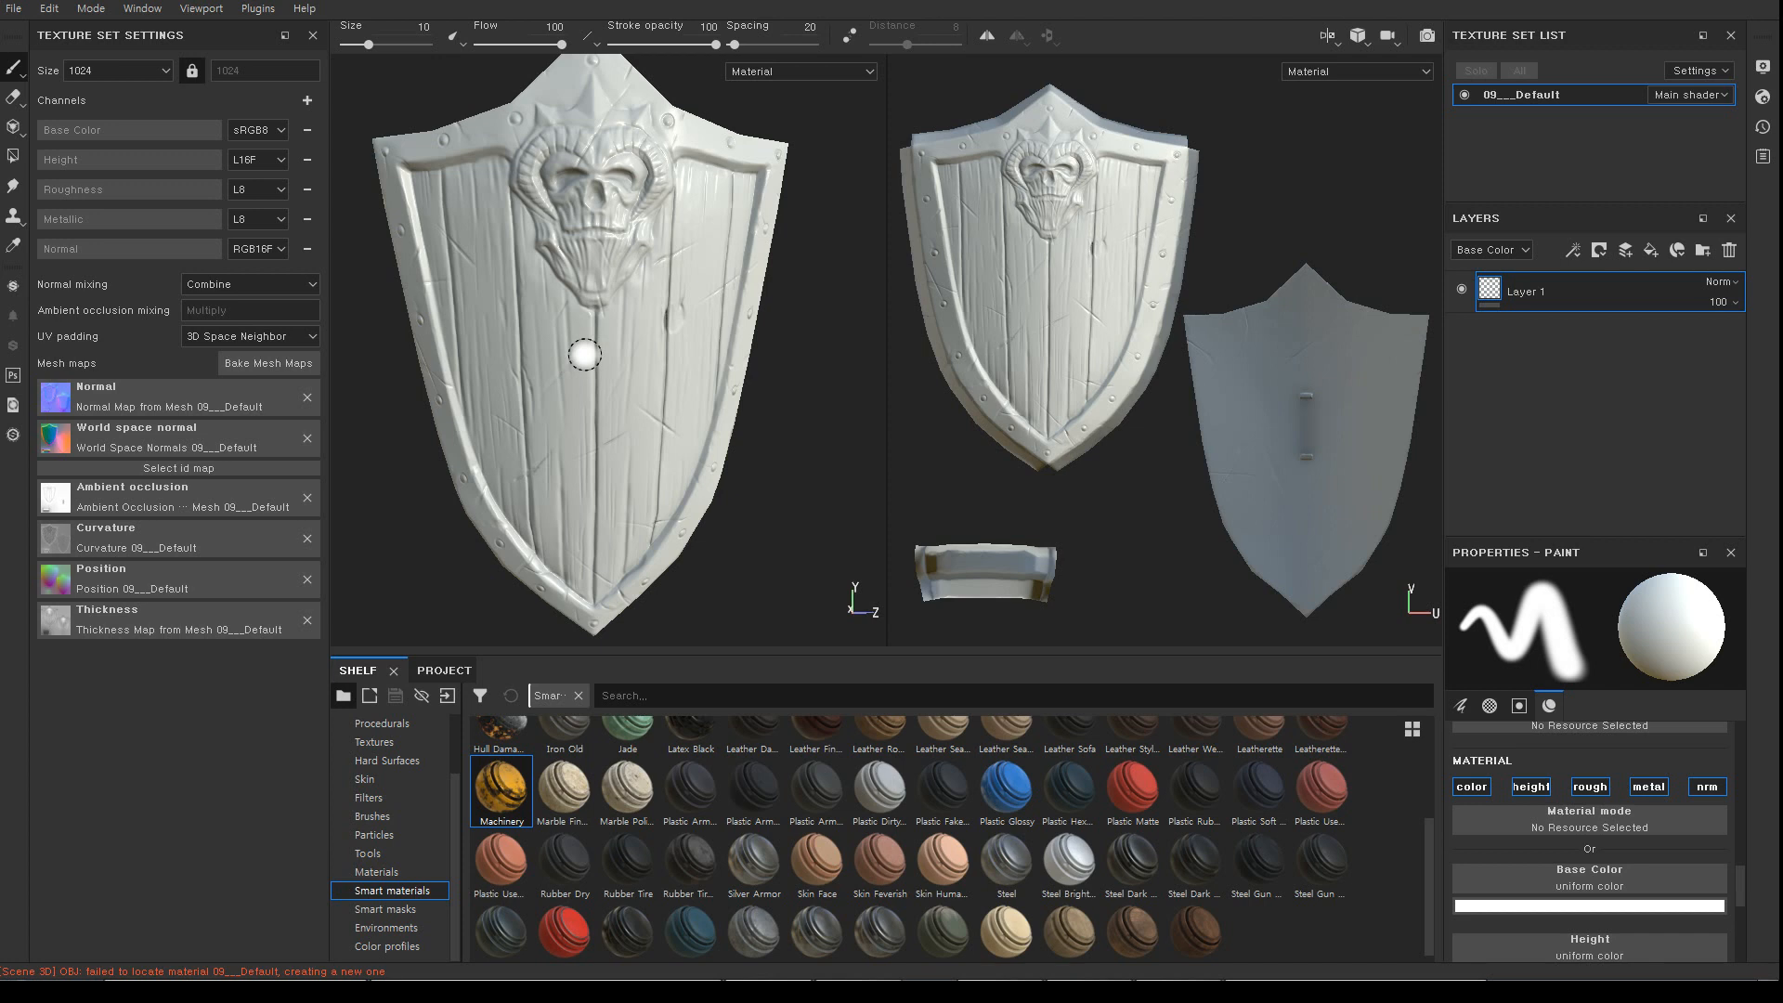
pyautogui.keyDown('alt'); pyautogui.moveTo(572, 311); pyautogui.dragTo(663, 415, button='right'); pyautogui.keyUp('alt')
pyautogui.keyDown('alt'); pyautogui.moveTo(663, 415); pyautogui.dragTo(627, 397); pyautogui.keyUp('alt')
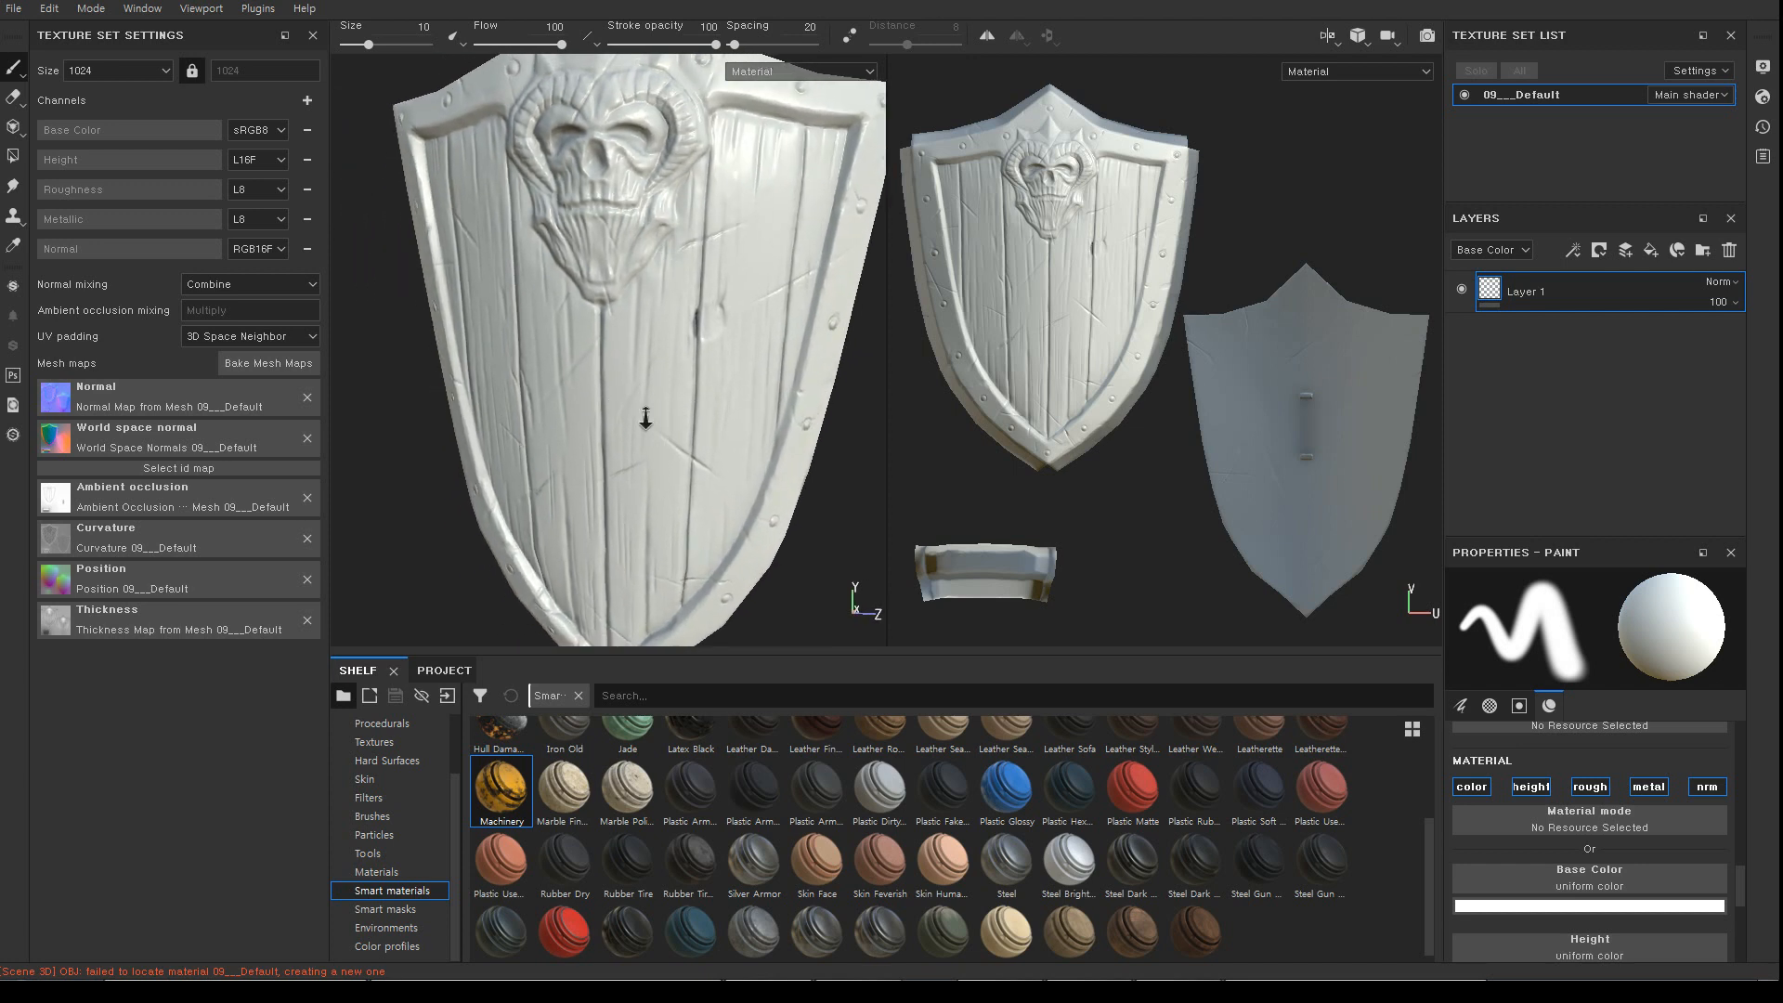
pyautogui.keyDown('alt'); pyautogui.moveTo(644, 415); pyautogui.dragTo(621, 372, button='right'); pyautogui.keyUp('alt')
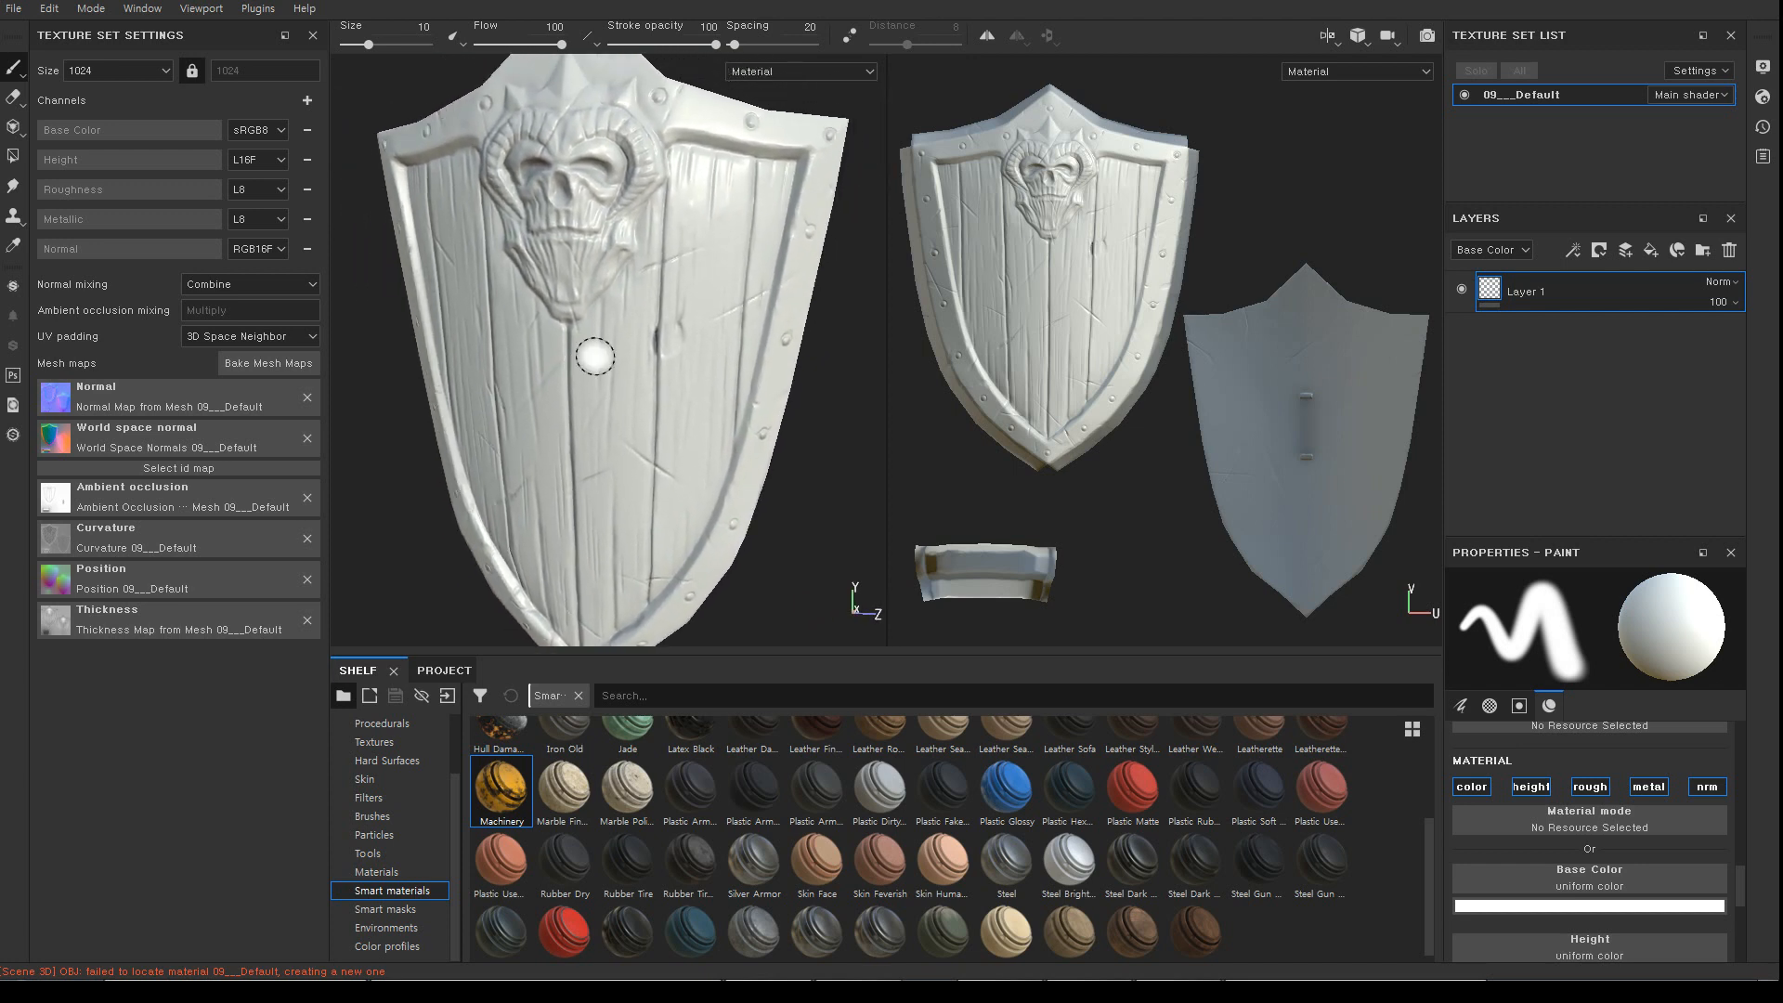
pyautogui.keyDown('alt'); pyautogui.moveTo(756, 436); pyautogui.dragTo(839, 414); pyautogui.keyUp('alt')
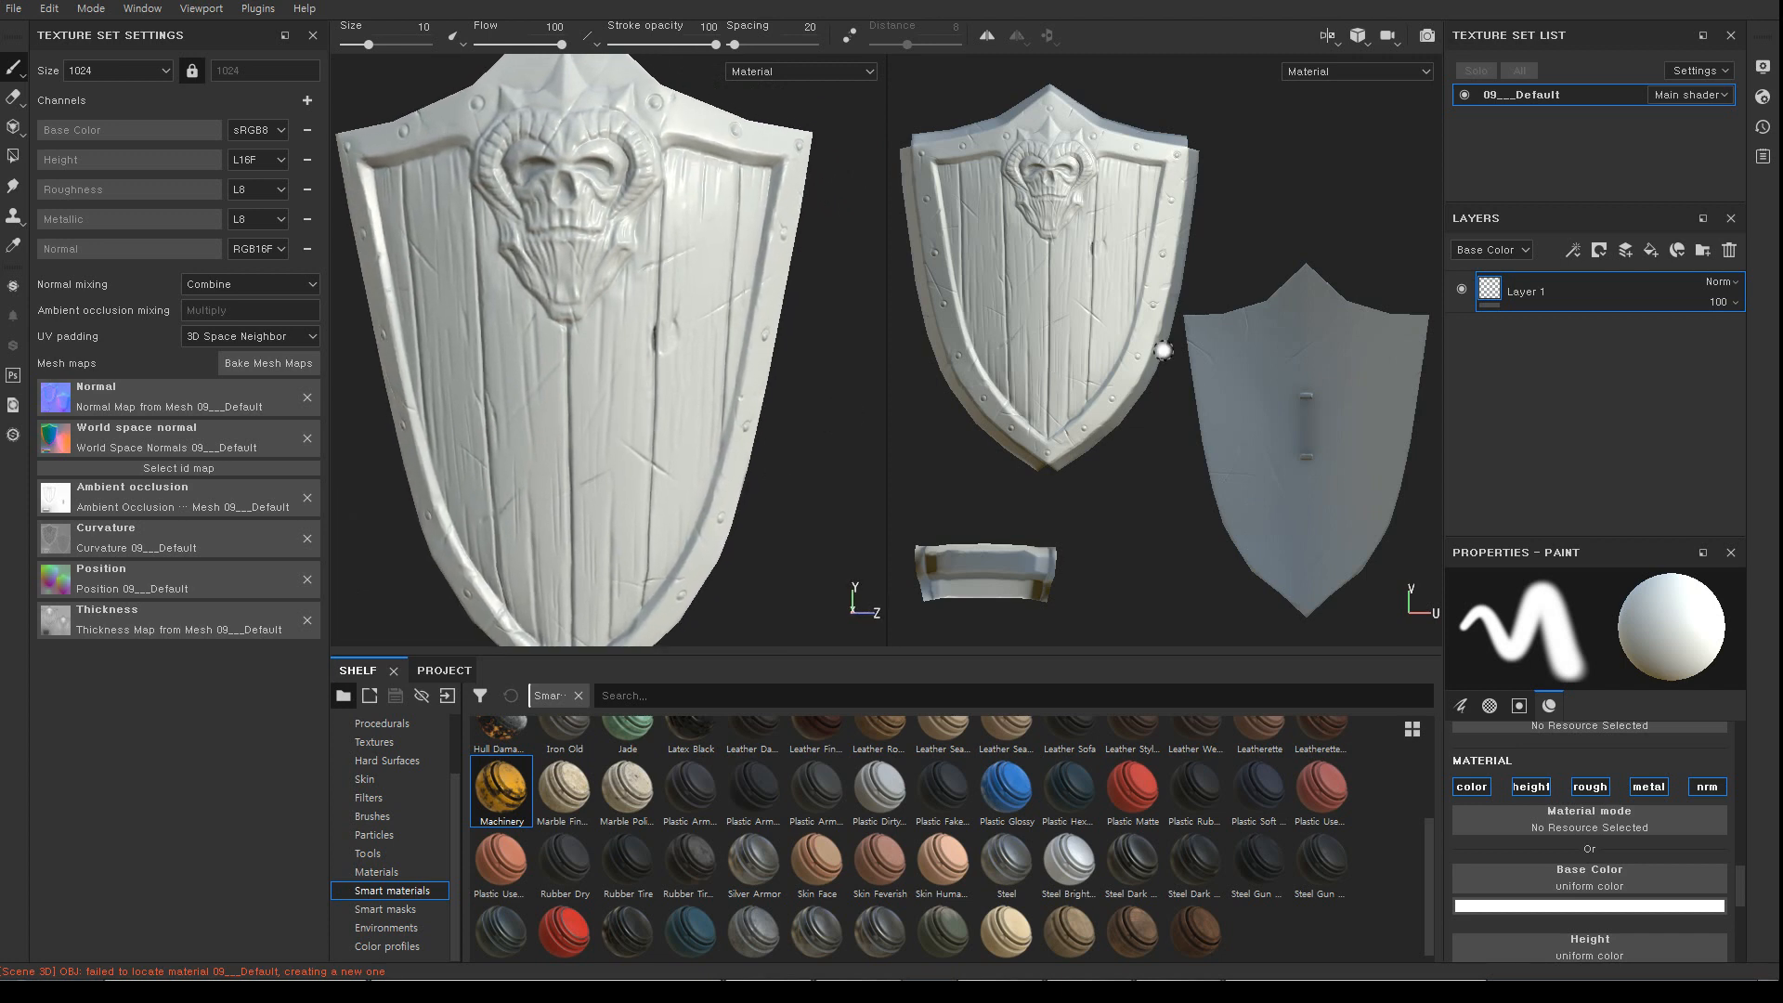
# Enlarge the paint properties area, set the brush base color to red and paint a patch on the planks beside the skull
pyautogui.keyDown('alt'); pyautogui.moveTo(744, 346); pyautogui.dragTo(783, 327); pyautogui.keyUp('alt')
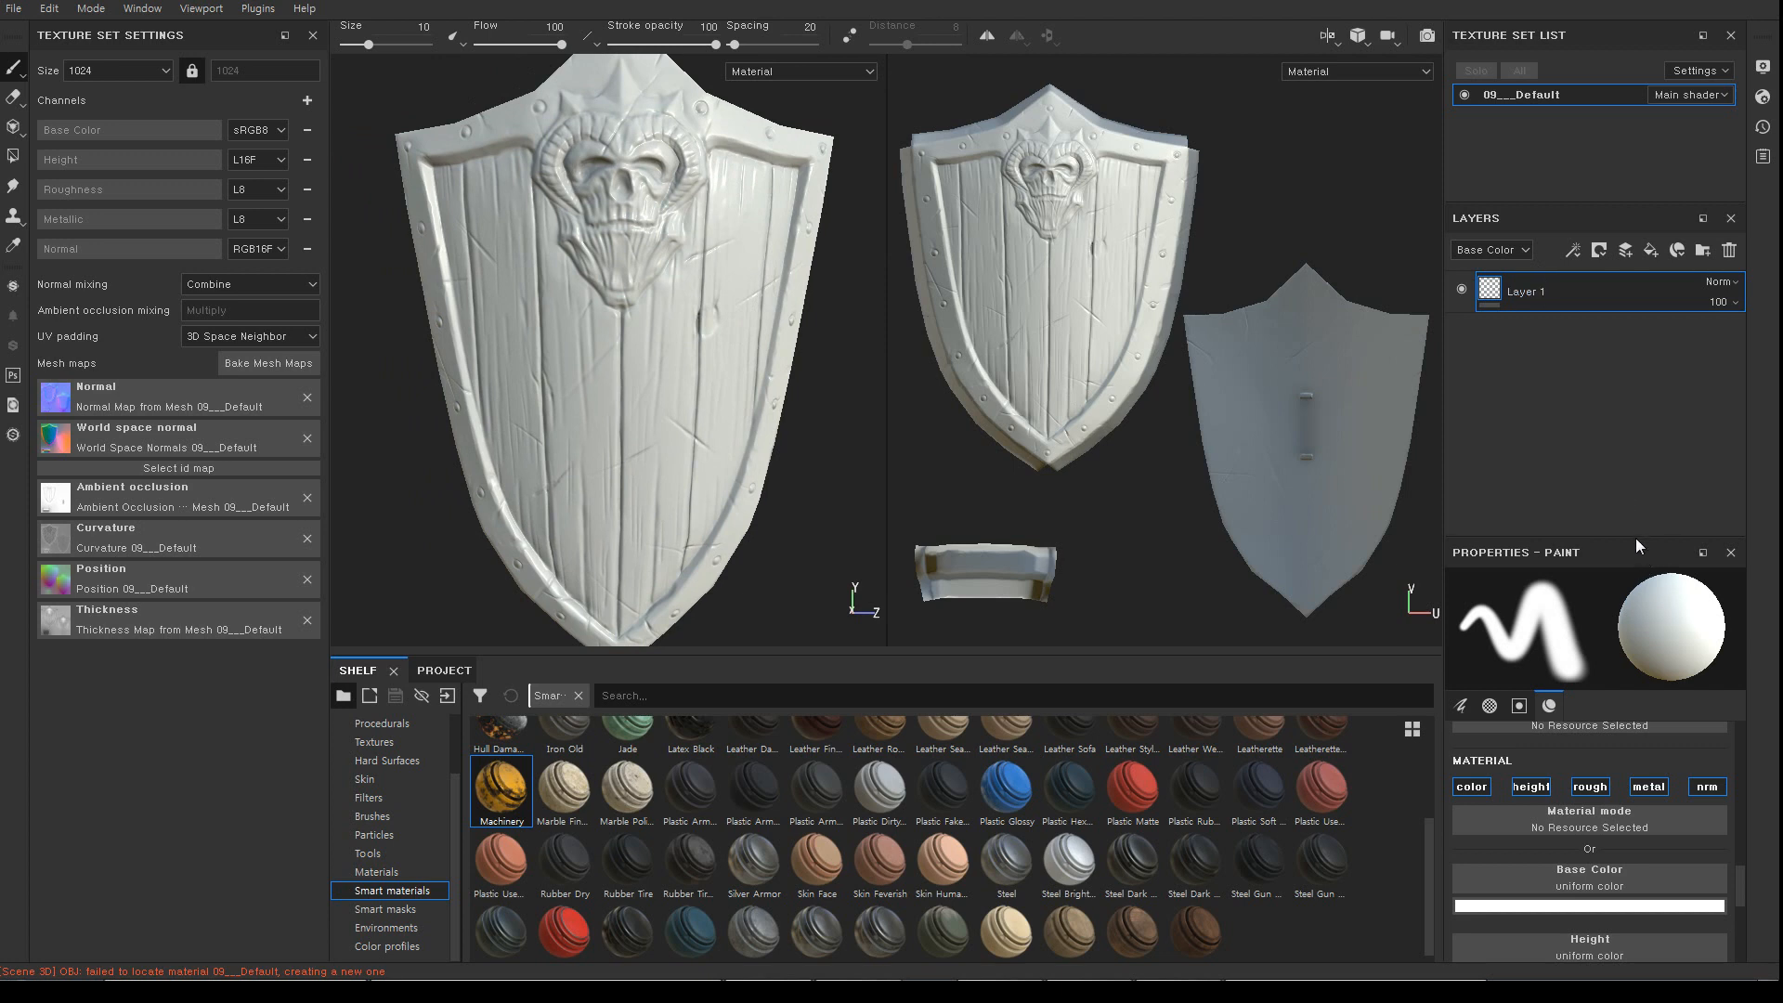
pyautogui.moveTo(1635, 539); pyautogui.dragTo(1630, 399)
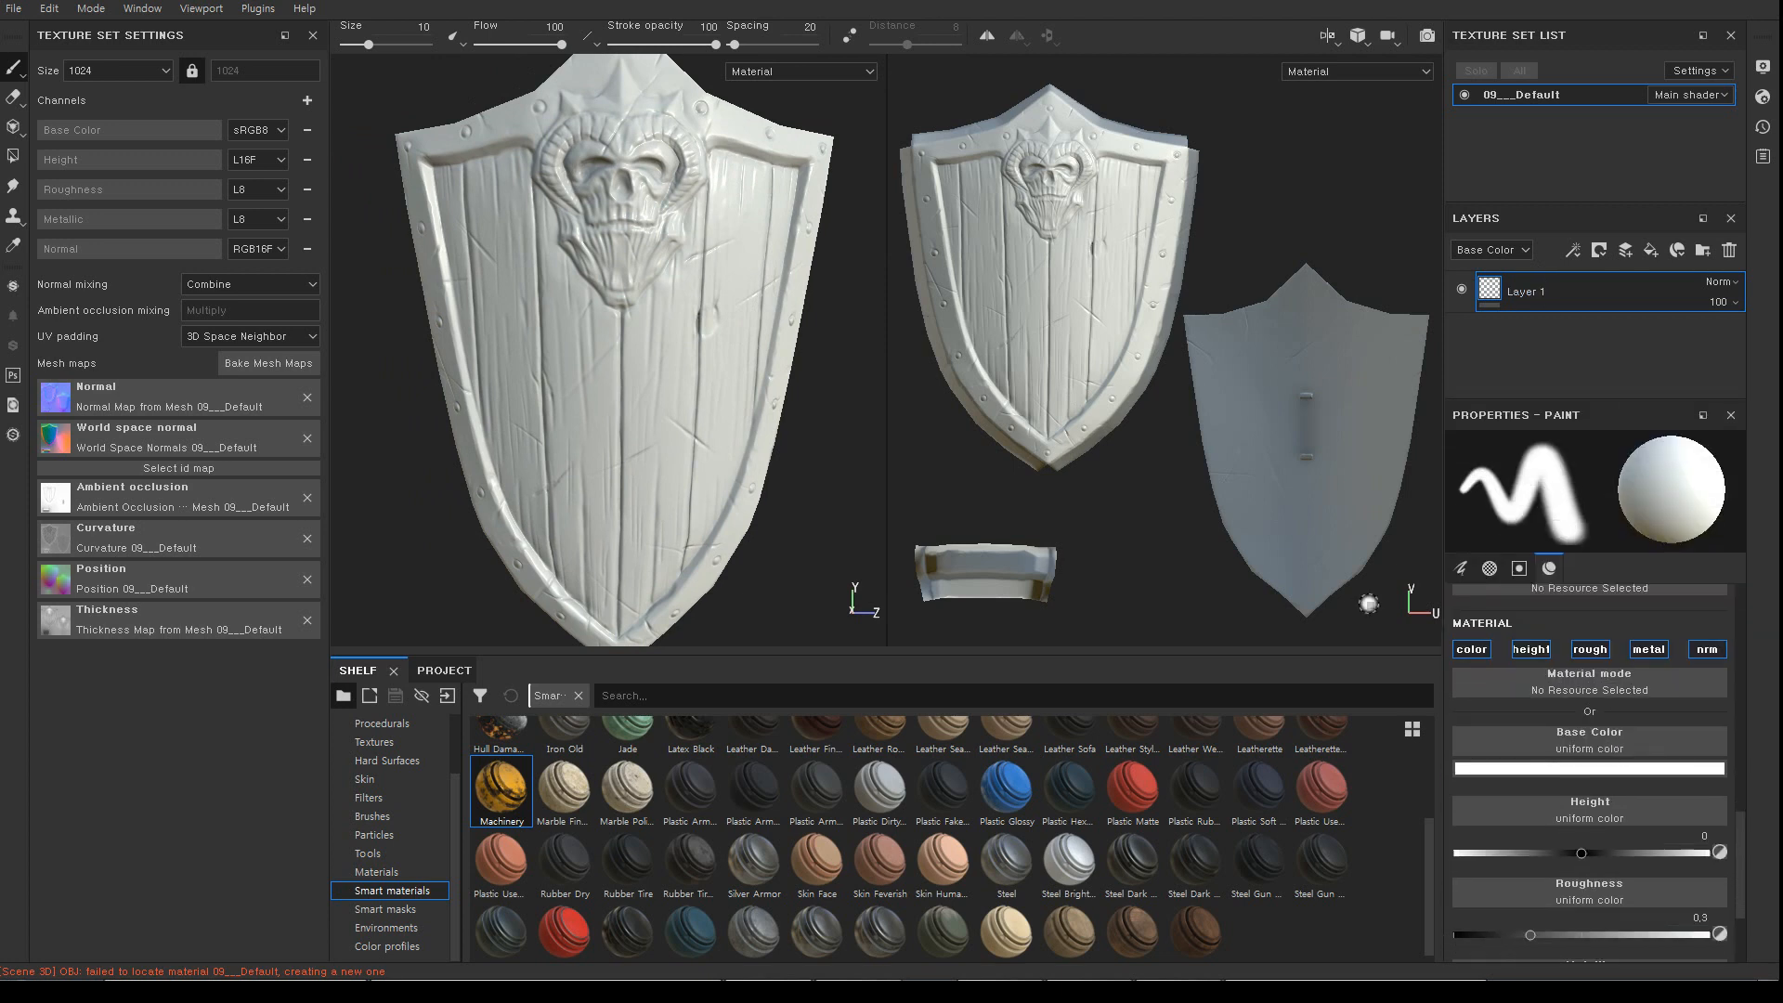
pyautogui.click(1590, 769)
pyautogui.click(1613, 630)
pyautogui.click(1644, 570)
pyautogui.click(521, 225)
pyautogui.moveTo(546, 188)
pyautogui.mouseDown()
pyautogui.moveTo(469, 249)
pyautogui.moveTo(539, 315)
pyautogui.mouseUp()
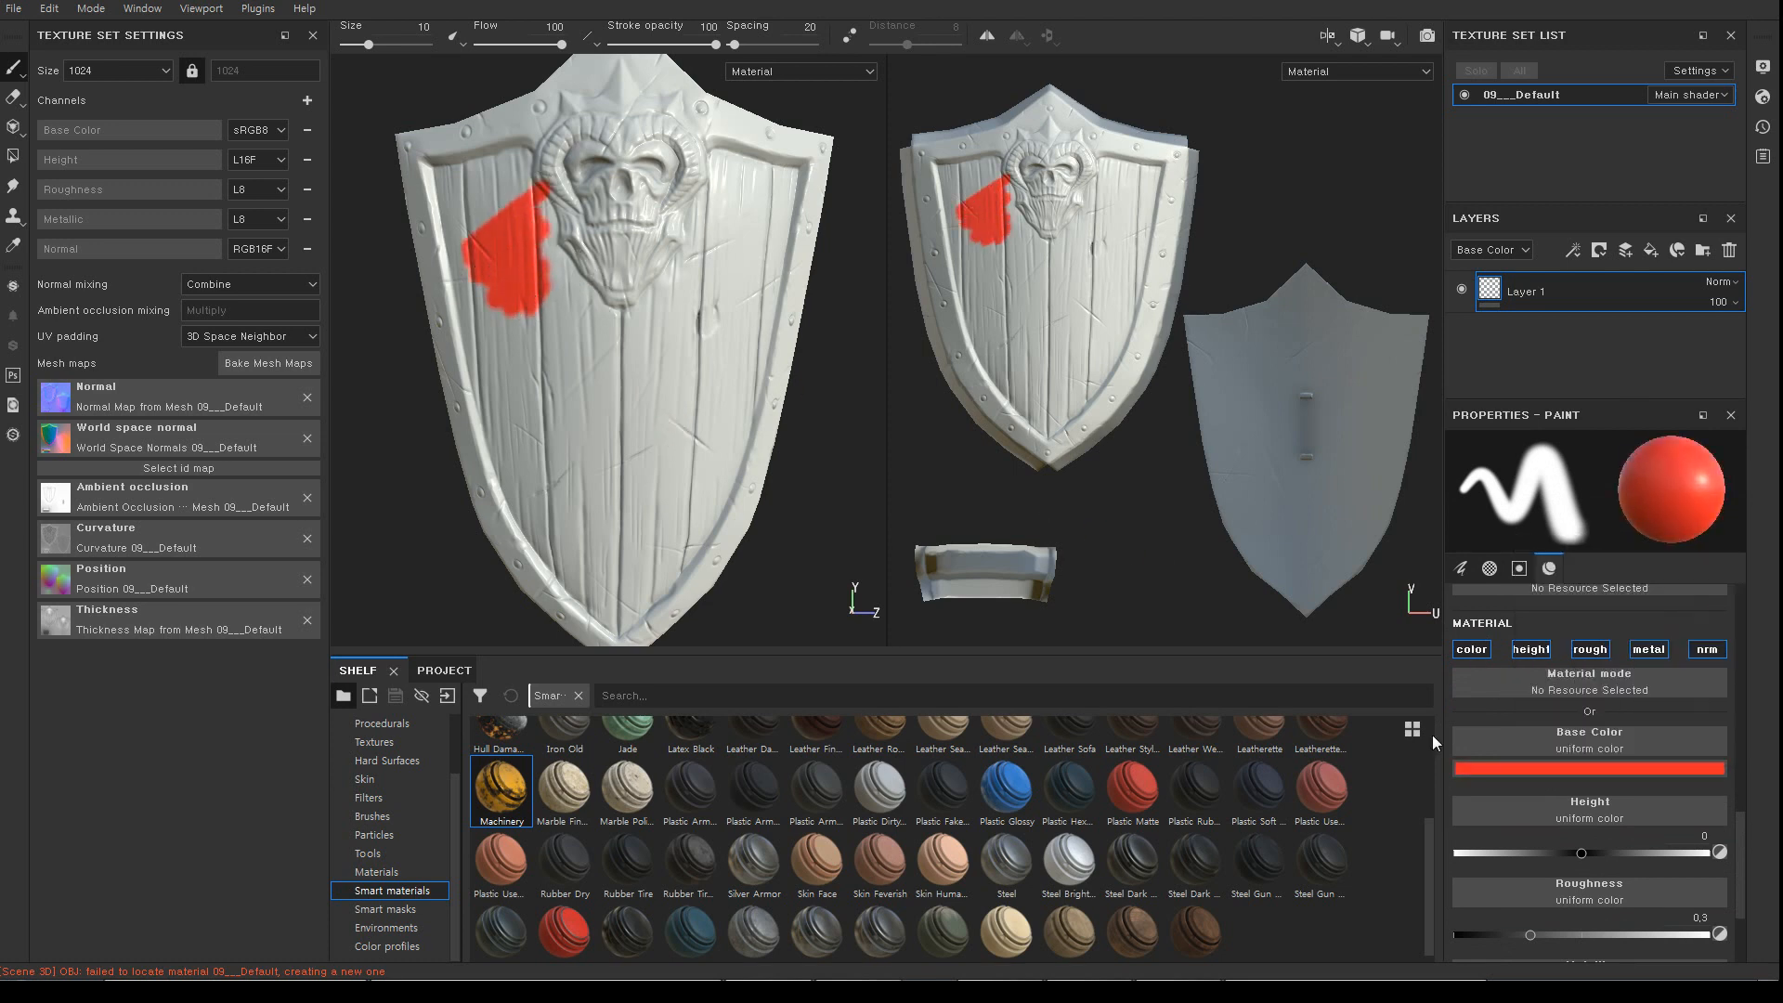
# Change the brush base color to green and paint a stroke just below the red patch
pyautogui.click(1484, 769)
pyautogui.click(1653, 687)
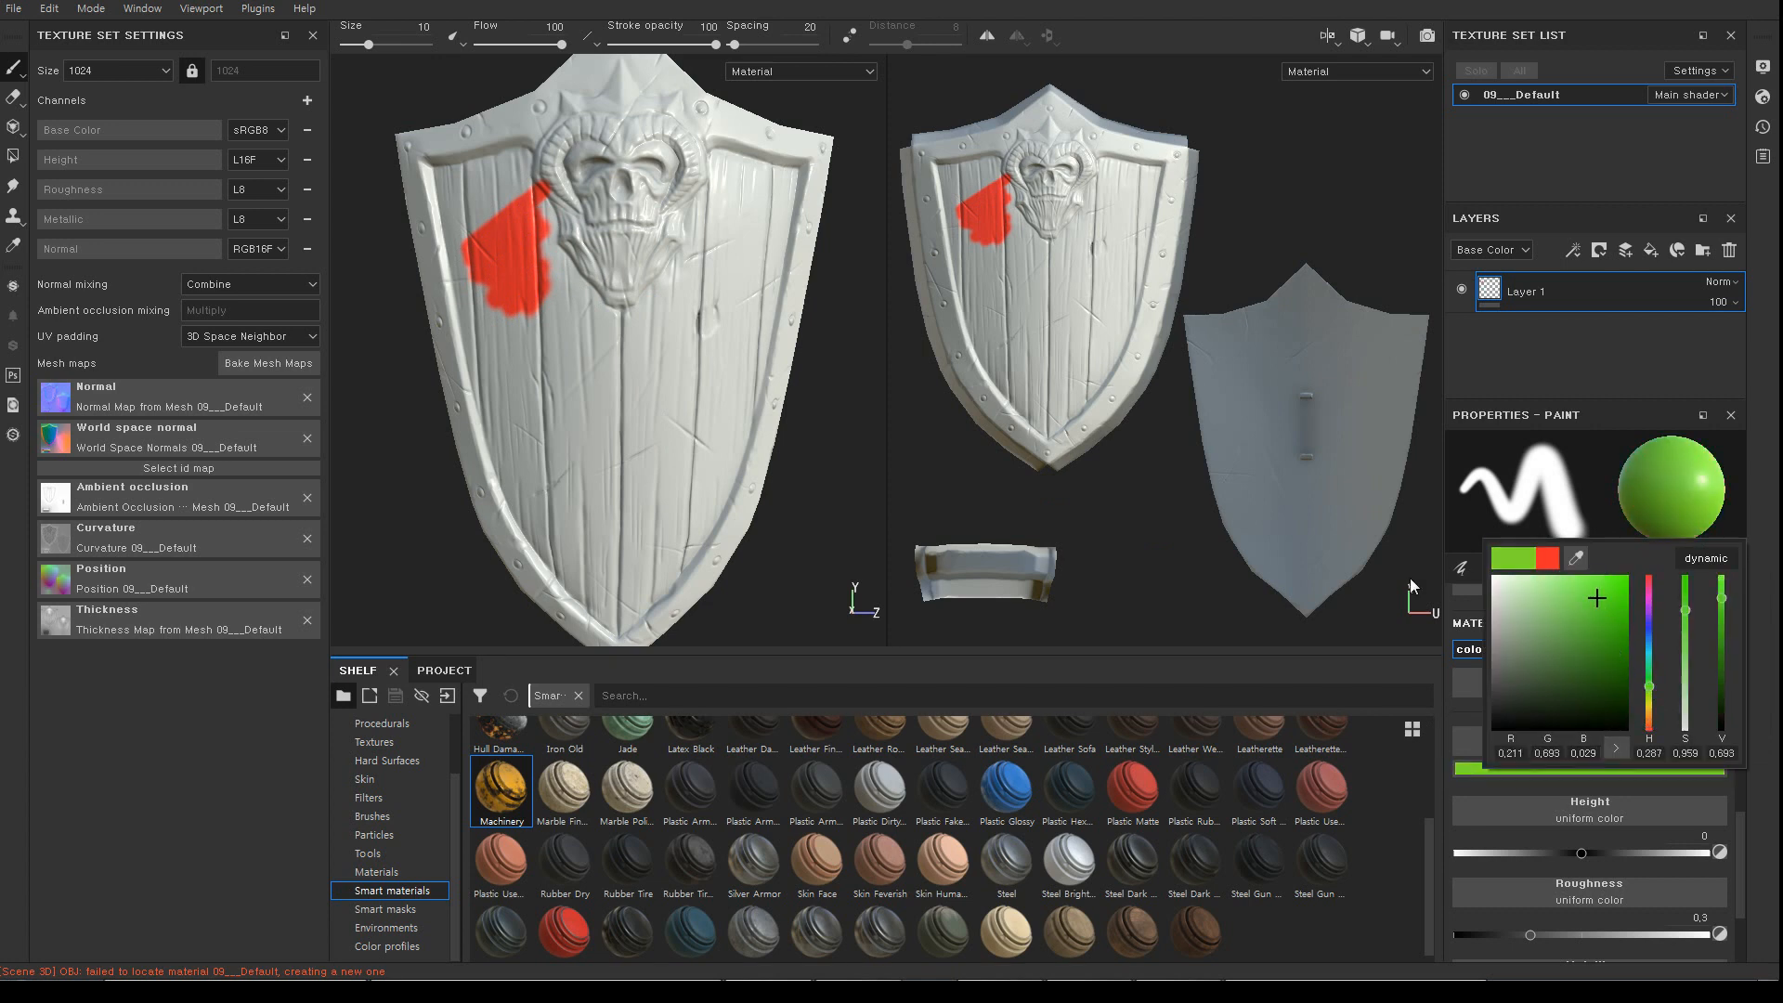
pyautogui.click(480, 337)
pyautogui.moveTo(520, 298)
pyautogui.mouseDown()
pyautogui.moveTo(539, 288)
pyautogui.moveTo(530, 325)
pyautogui.moveTo(542, 298)
pyautogui.moveTo(569, 307)
pyautogui.mouseUp()
# Paint a blue patch and a magenta patch on the planks next to the green stroke
pyautogui.click(1590, 771)
pyautogui.click(1681, 647)
pyautogui.click(1591, 769)
pyautogui.moveTo(1679, 620); pyautogui.dragTo(1682, 598)
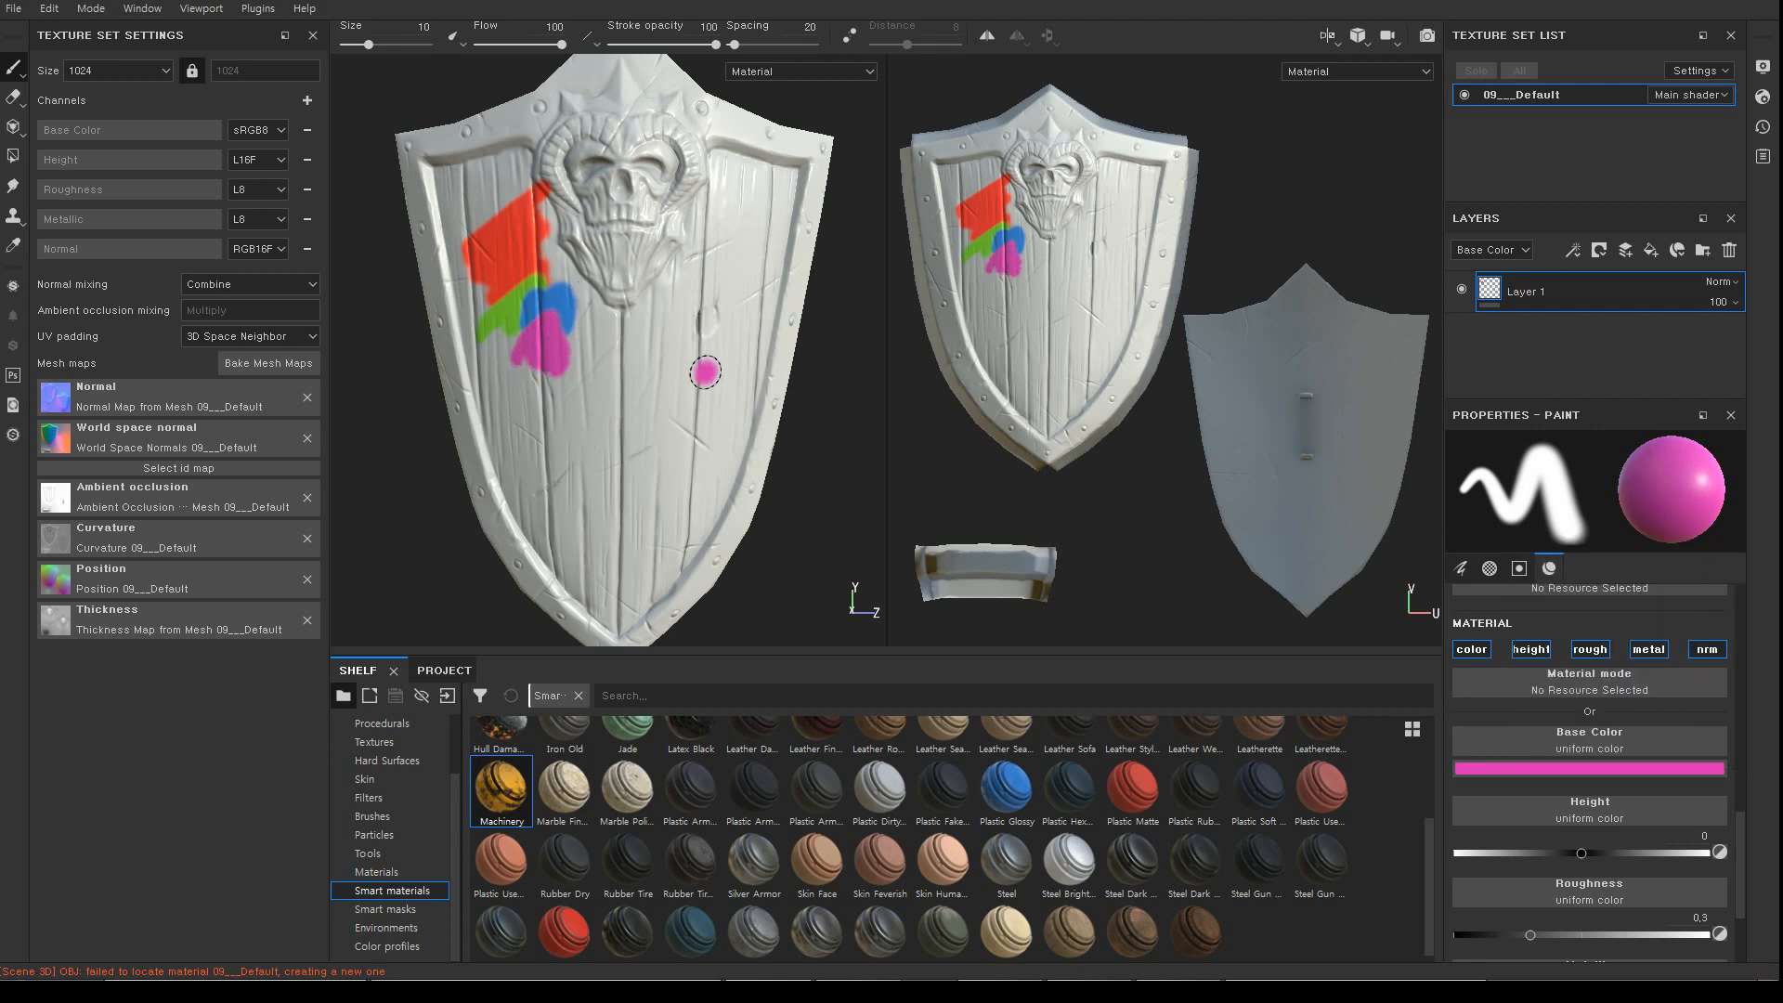
pyautogui.keyDown('alt'); pyautogui.moveTo(826, 388); pyautogui.dragTo(858, 378); pyautogui.keyUp('alt')
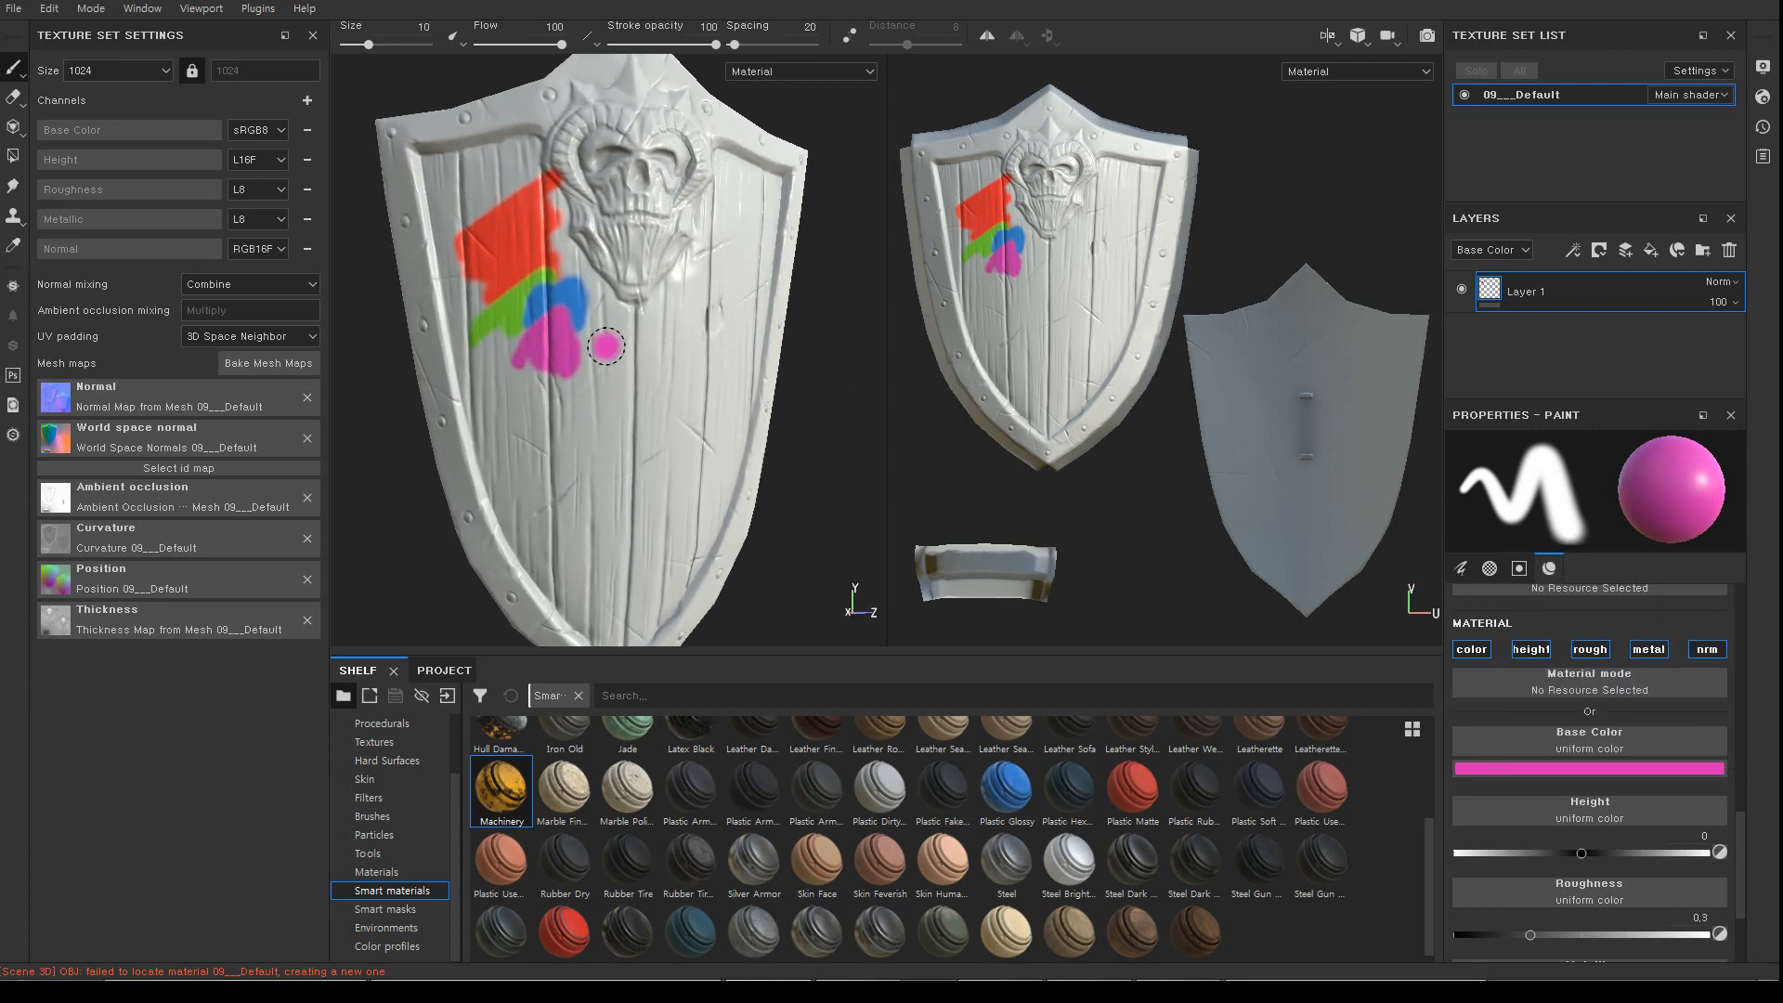
pyautogui.keyDown('shift'); pyautogui.moveTo(589, 404); pyautogui.dragTo(605, 410, button='right'); pyautogui.keyUp('shift')
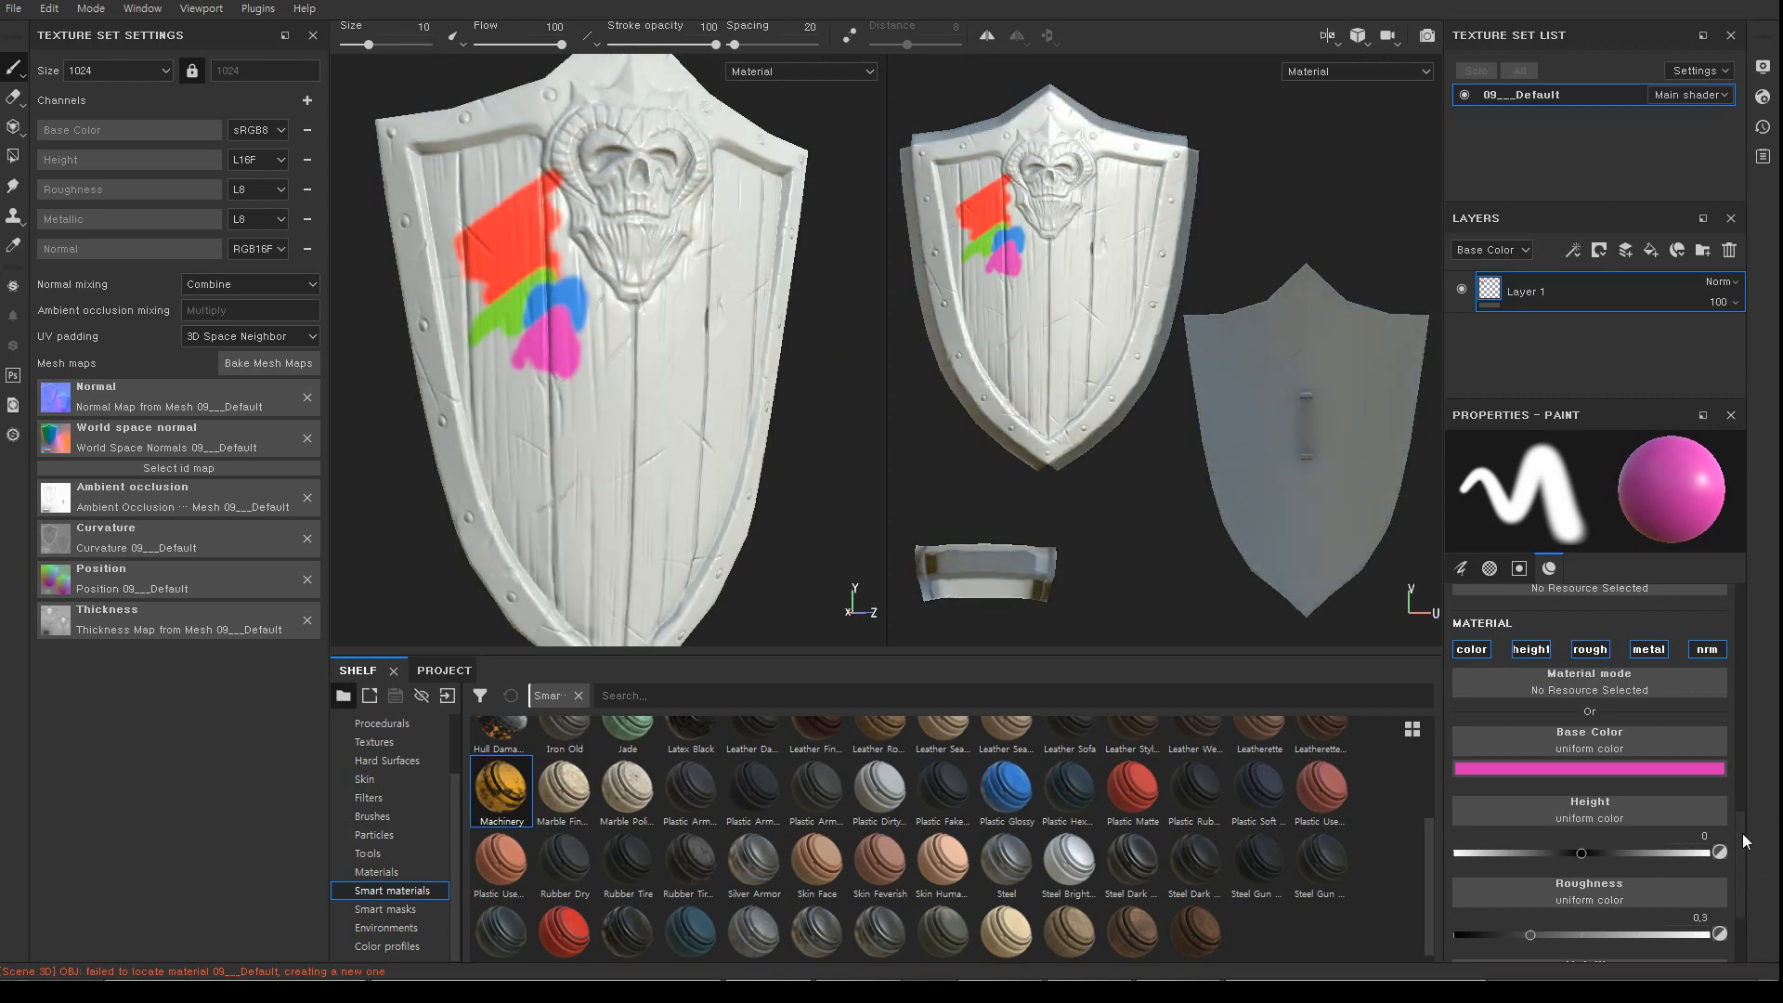
# Turn off the color, height, roughness and metallic channels of the brush material, leaving only the normal channel active
pyautogui.scroll(-1, 1742, 842)
pyautogui.scroll(3, 1738, 841)
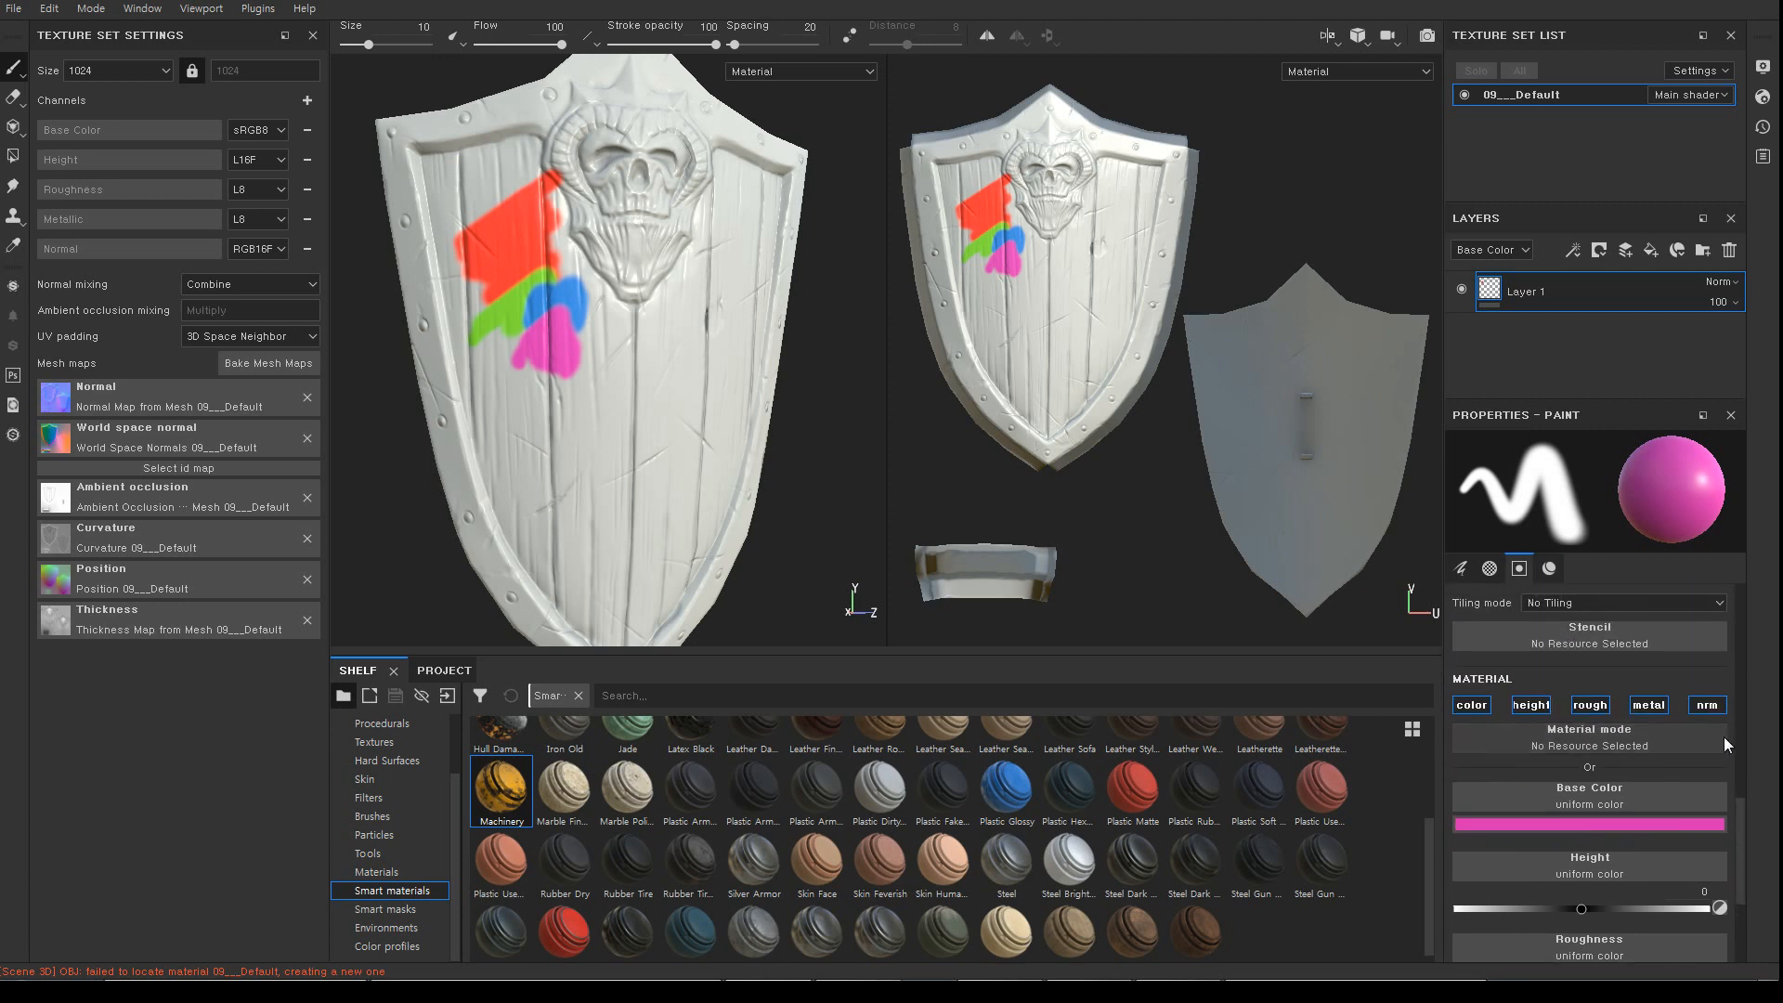
pyautogui.scroll(-2, 1741, 818)
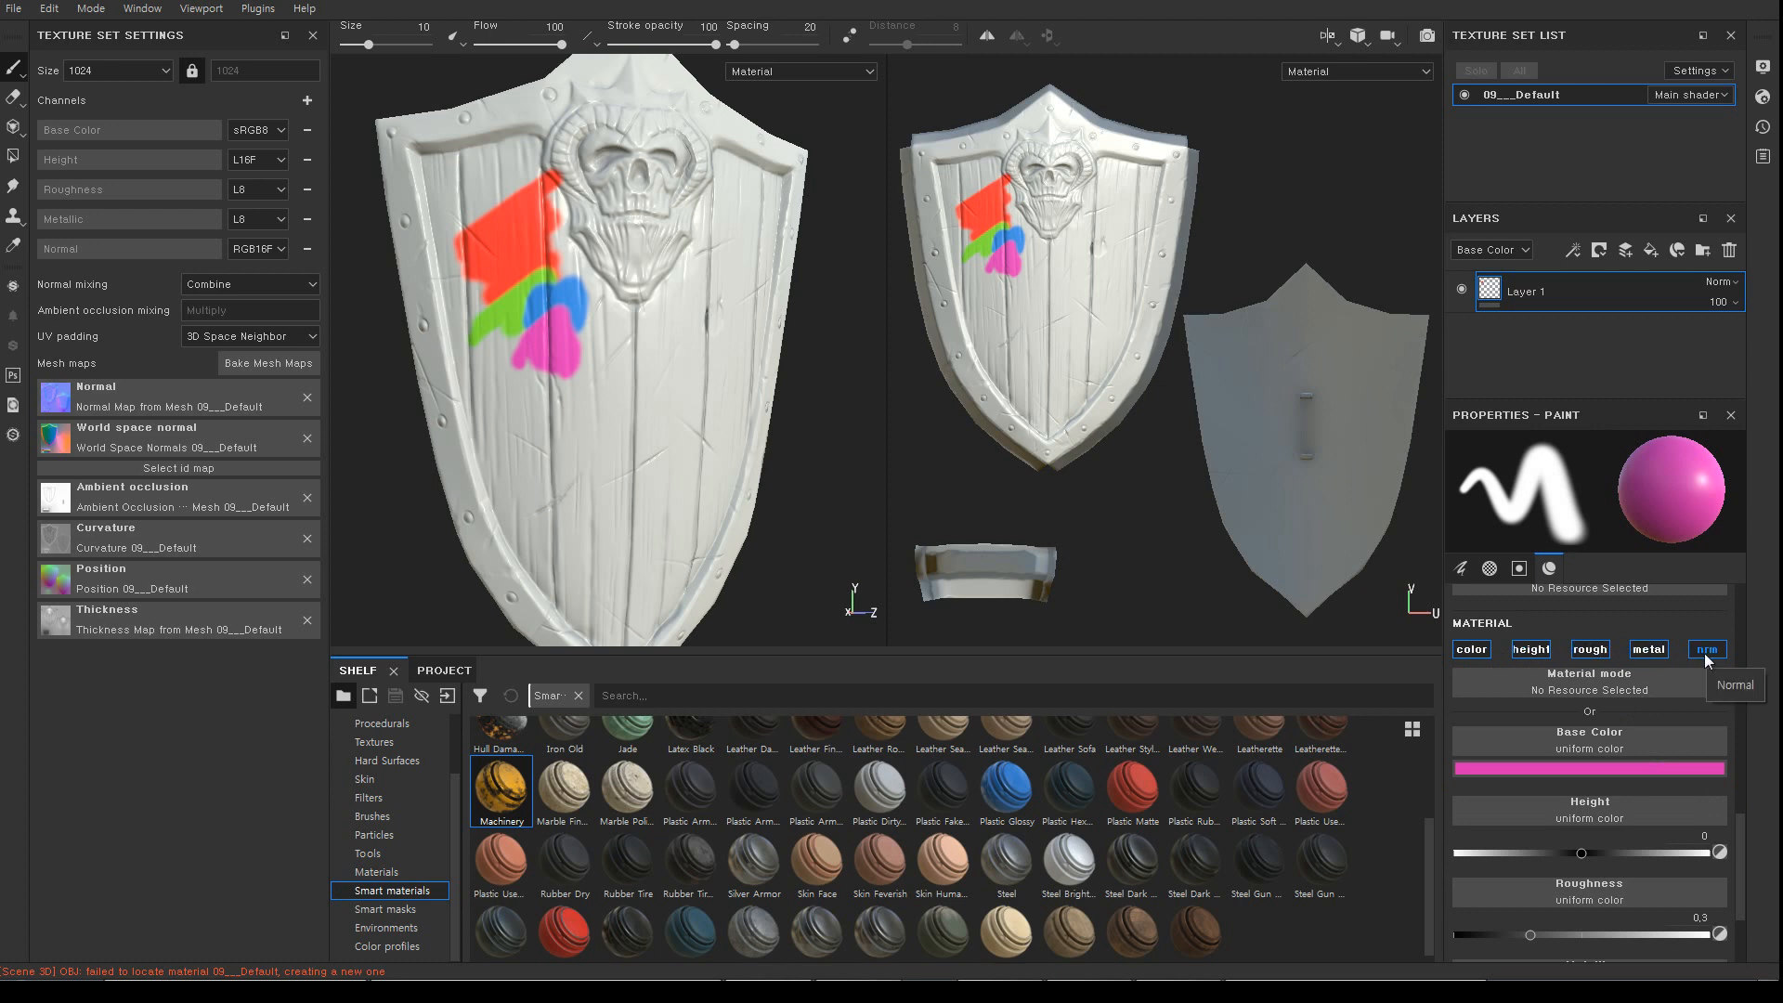
pyautogui.click(1475, 650)
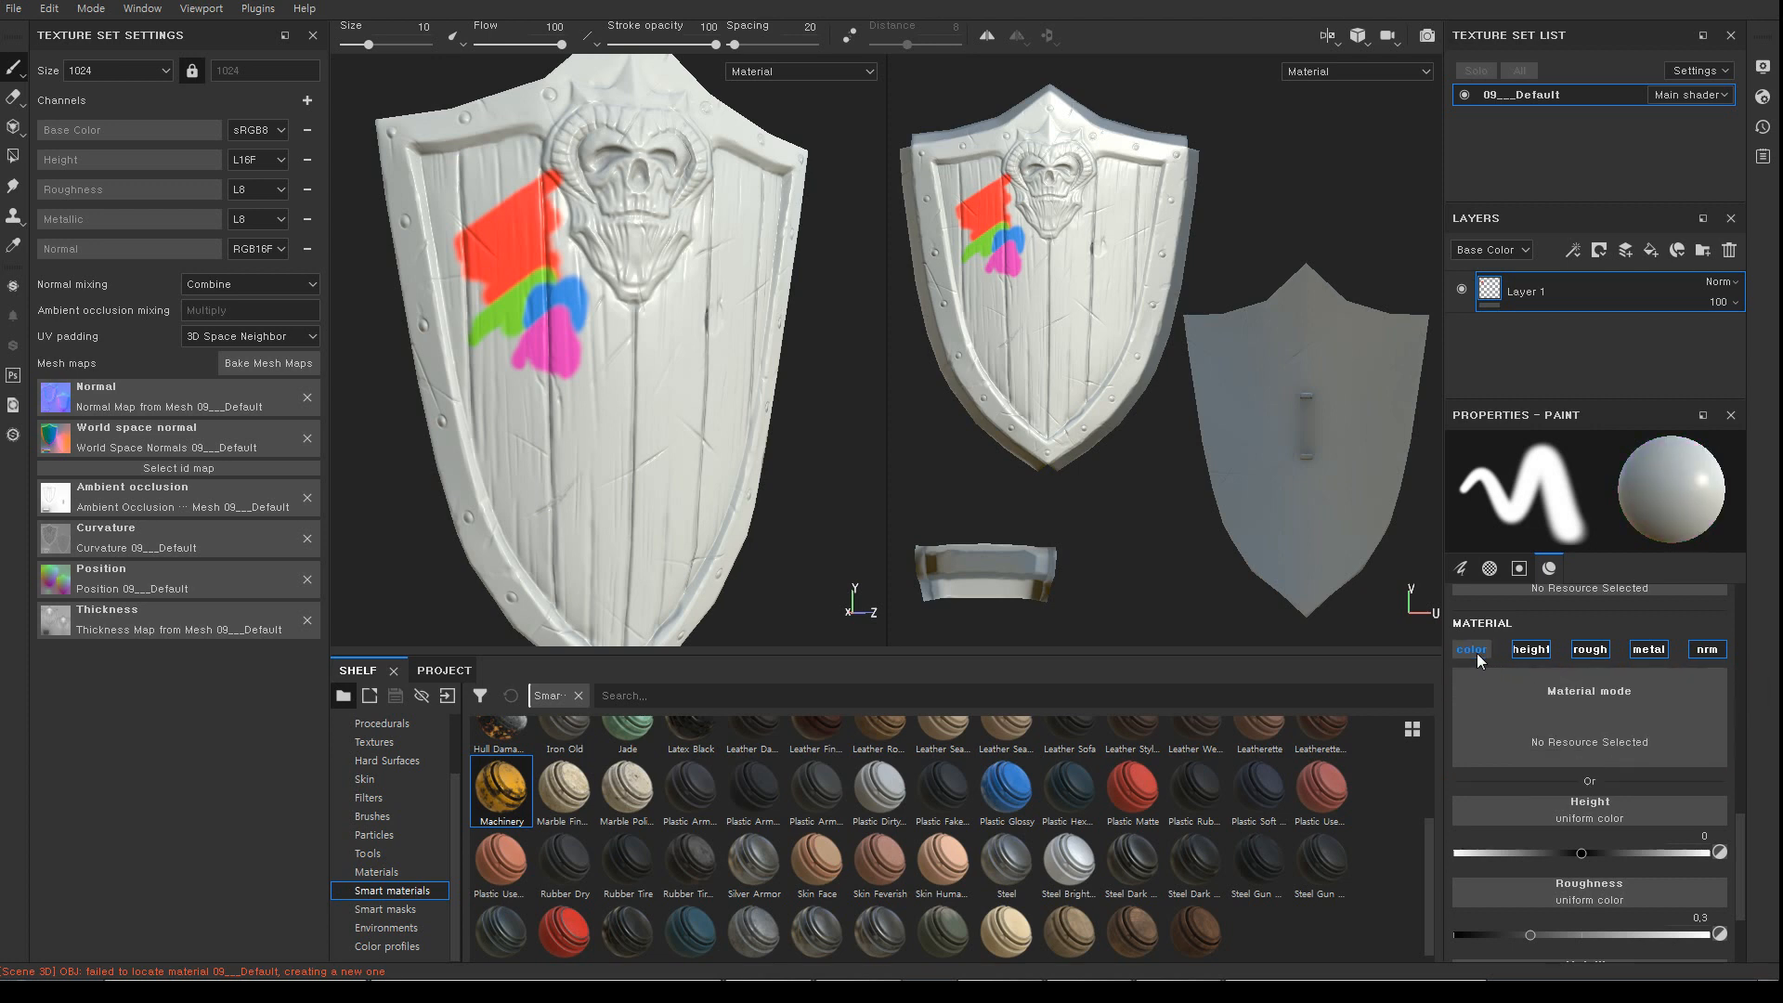
pyautogui.click(1475, 650)
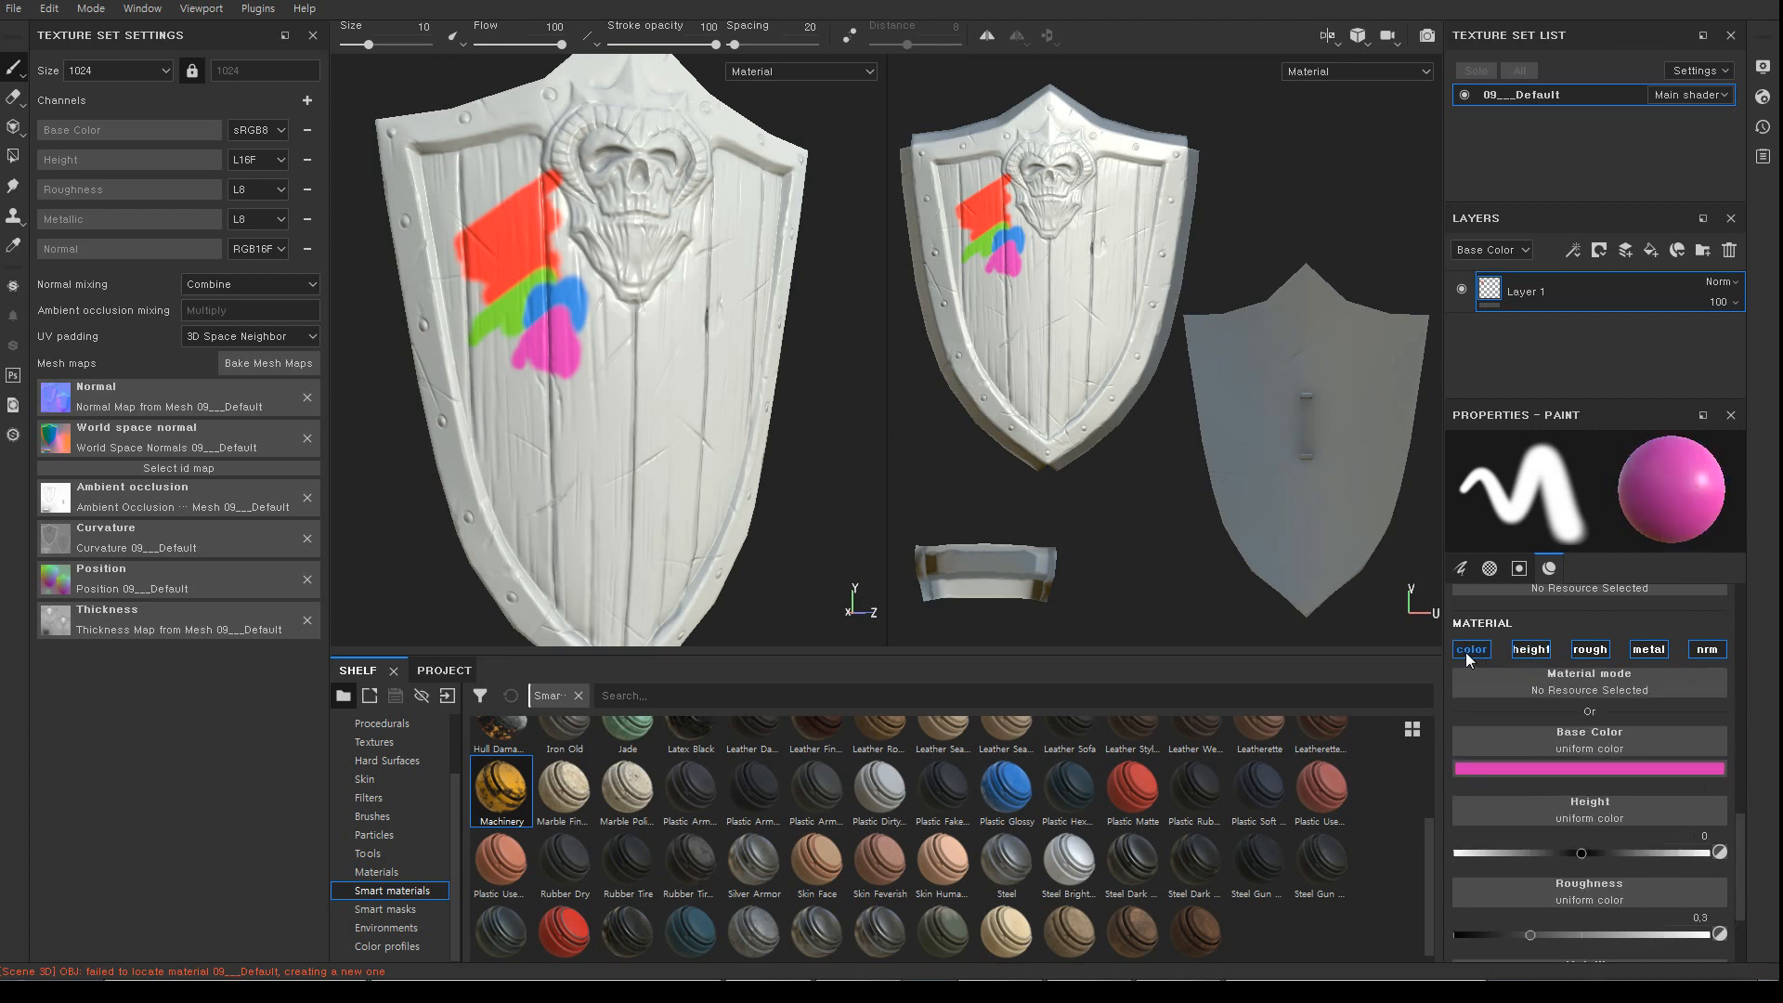
pyautogui.click(1465, 652)
pyautogui.click(1536, 652)
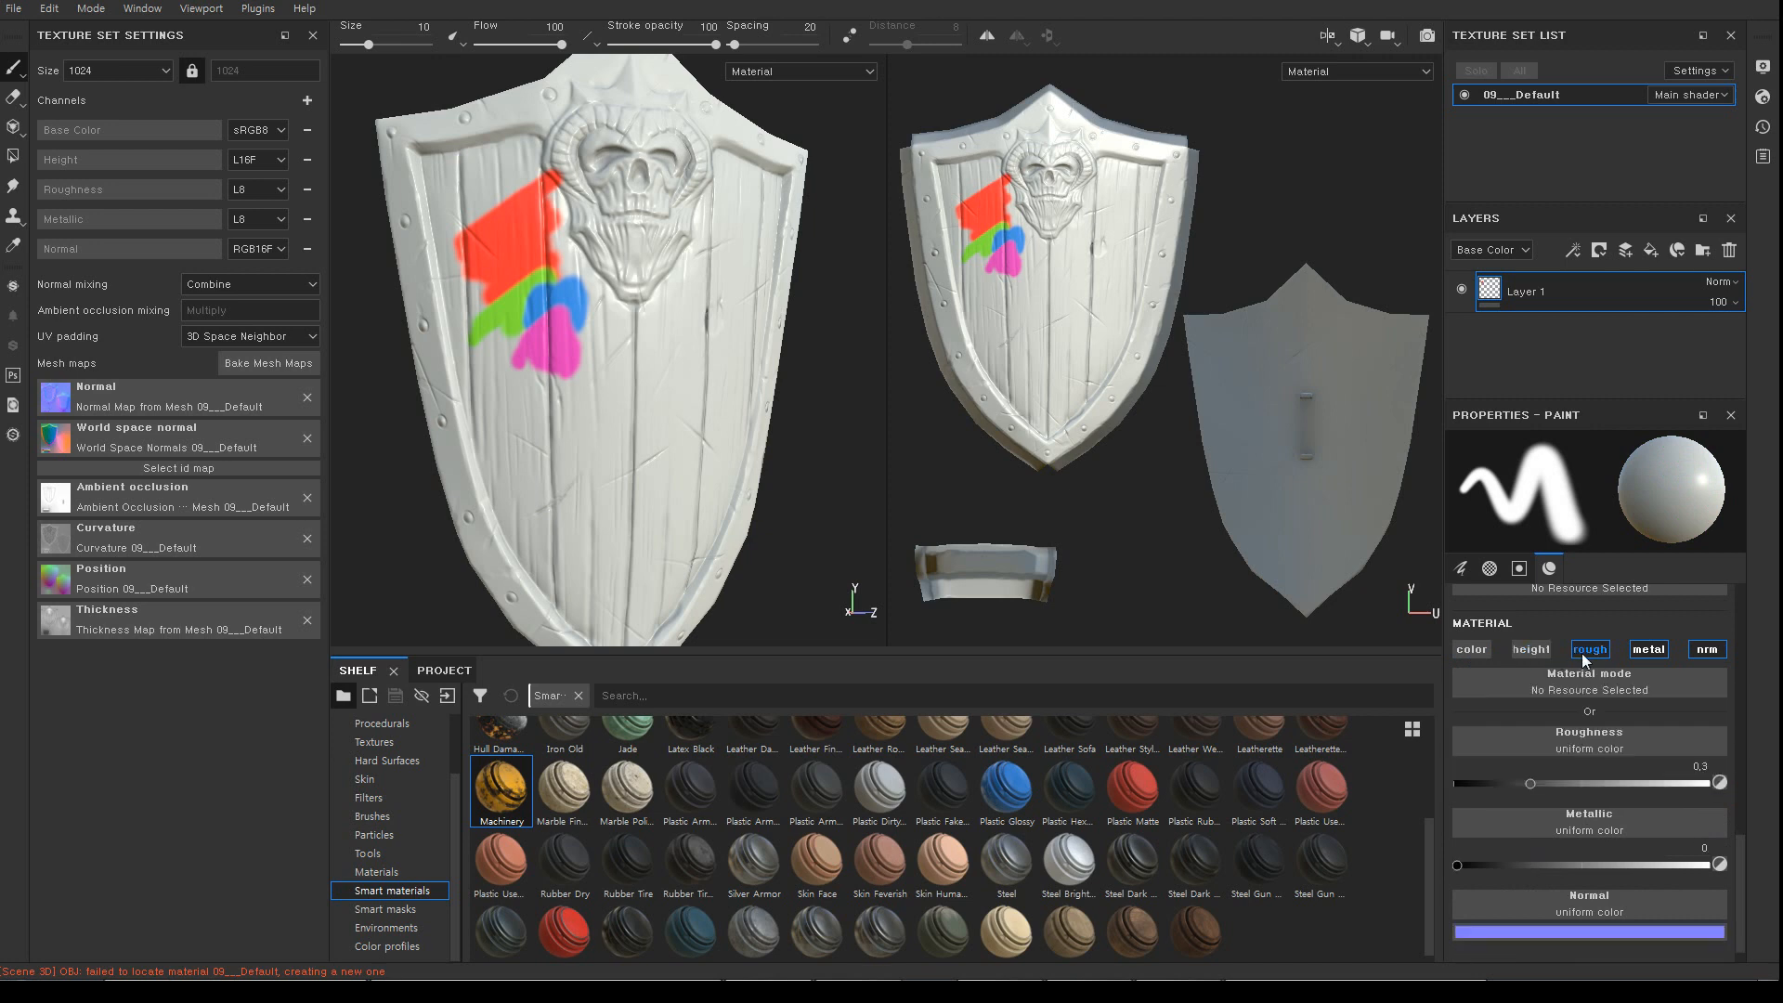
pyautogui.click(1595, 653)
pyautogui.click(1652, 652)
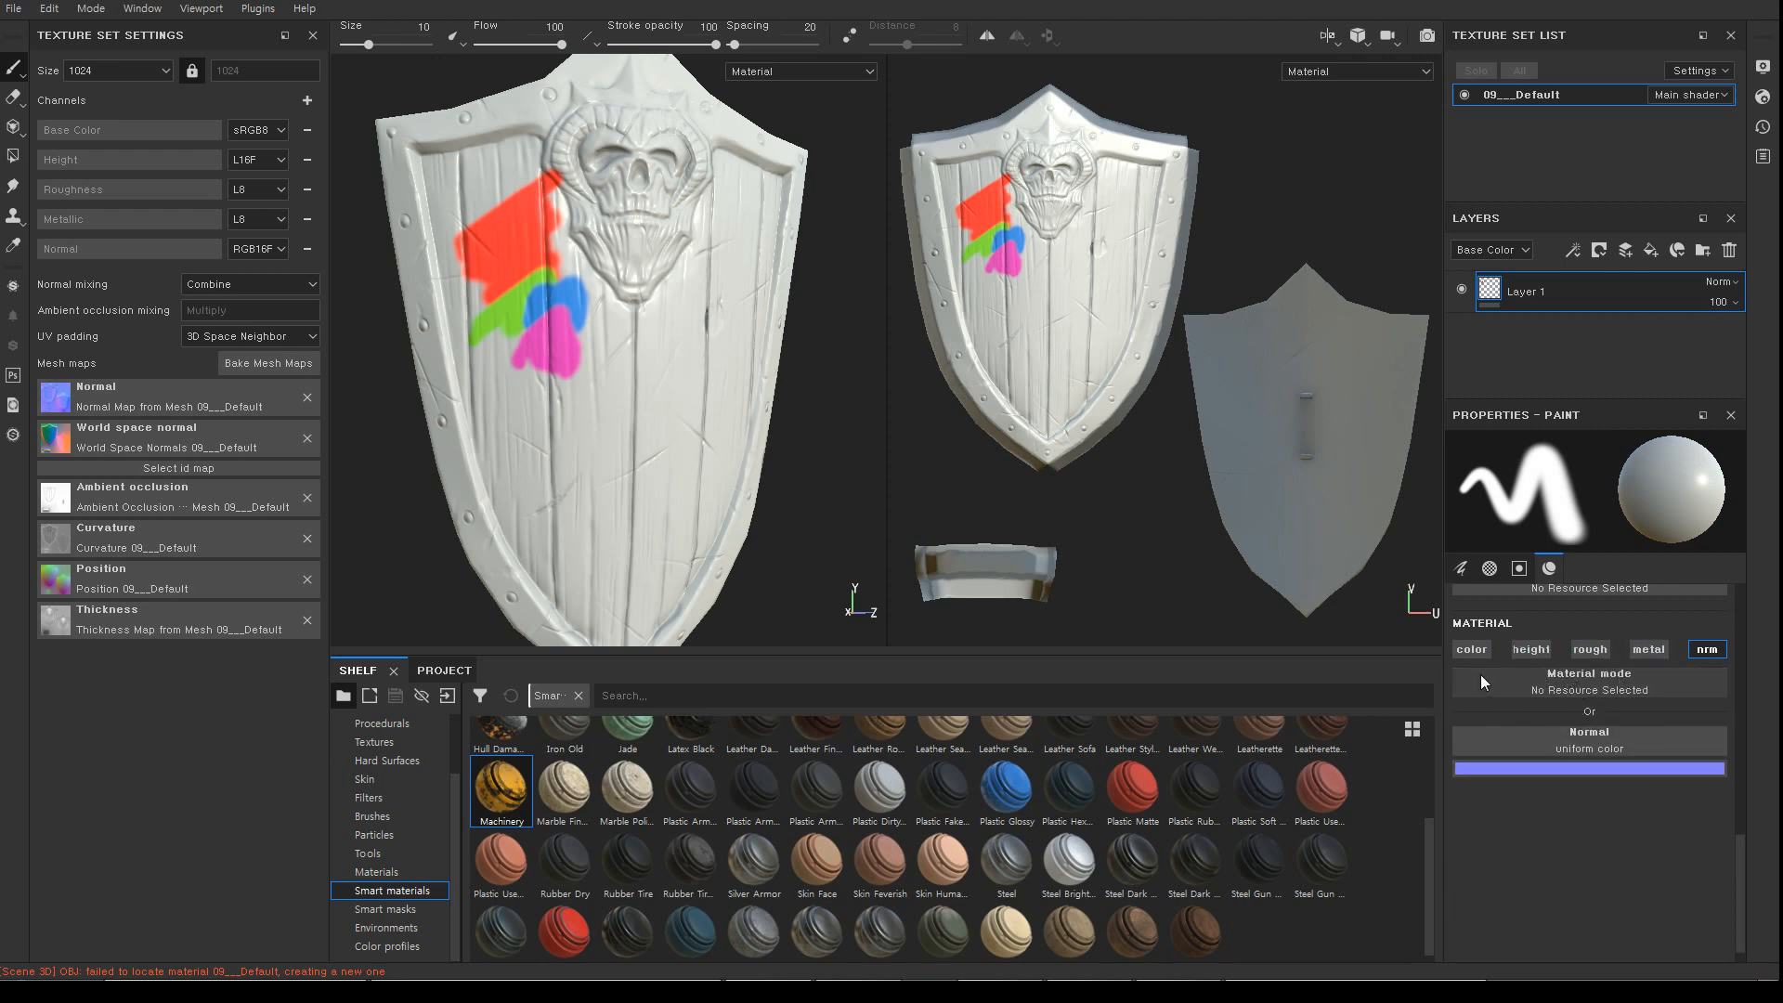
# Turn the color, height, roughness and metallic channels of the brush material back on
pyautogui.click(1471, 650)
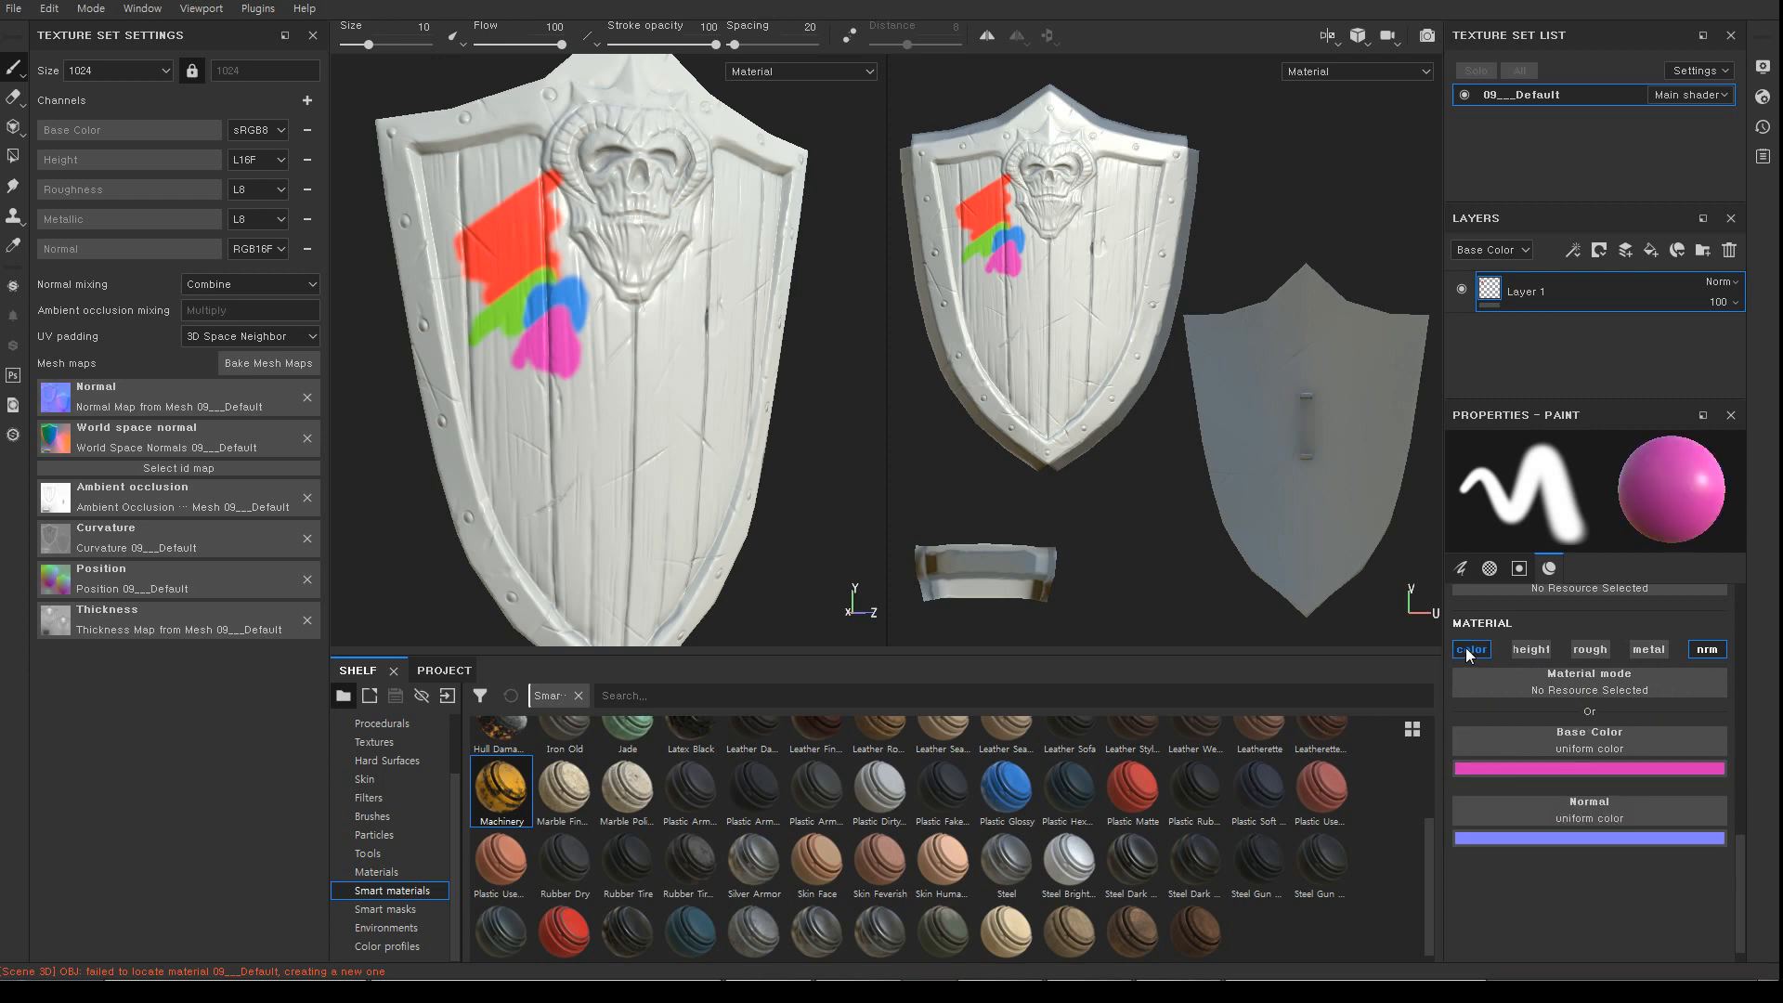
pyautogui.click(1531, 650)
pyautogui.click(1592, 649)
pyautogui.click(1648, 650)
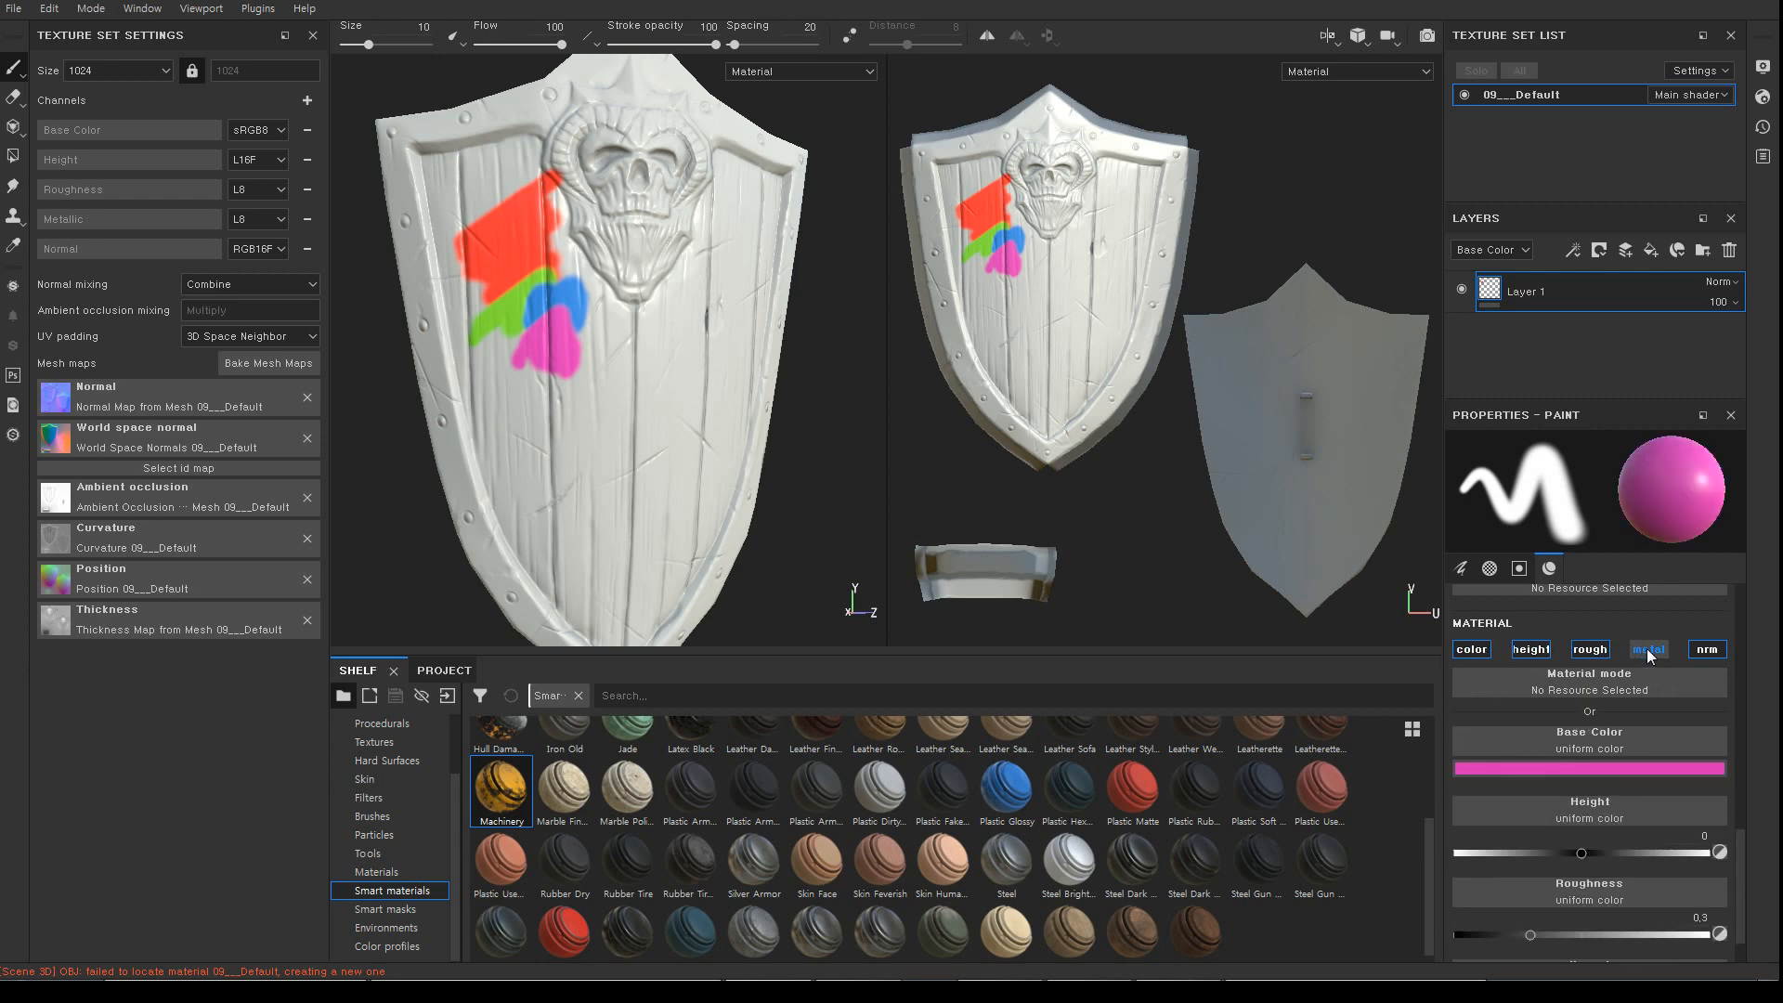
pyautogui.click(1475, 650)
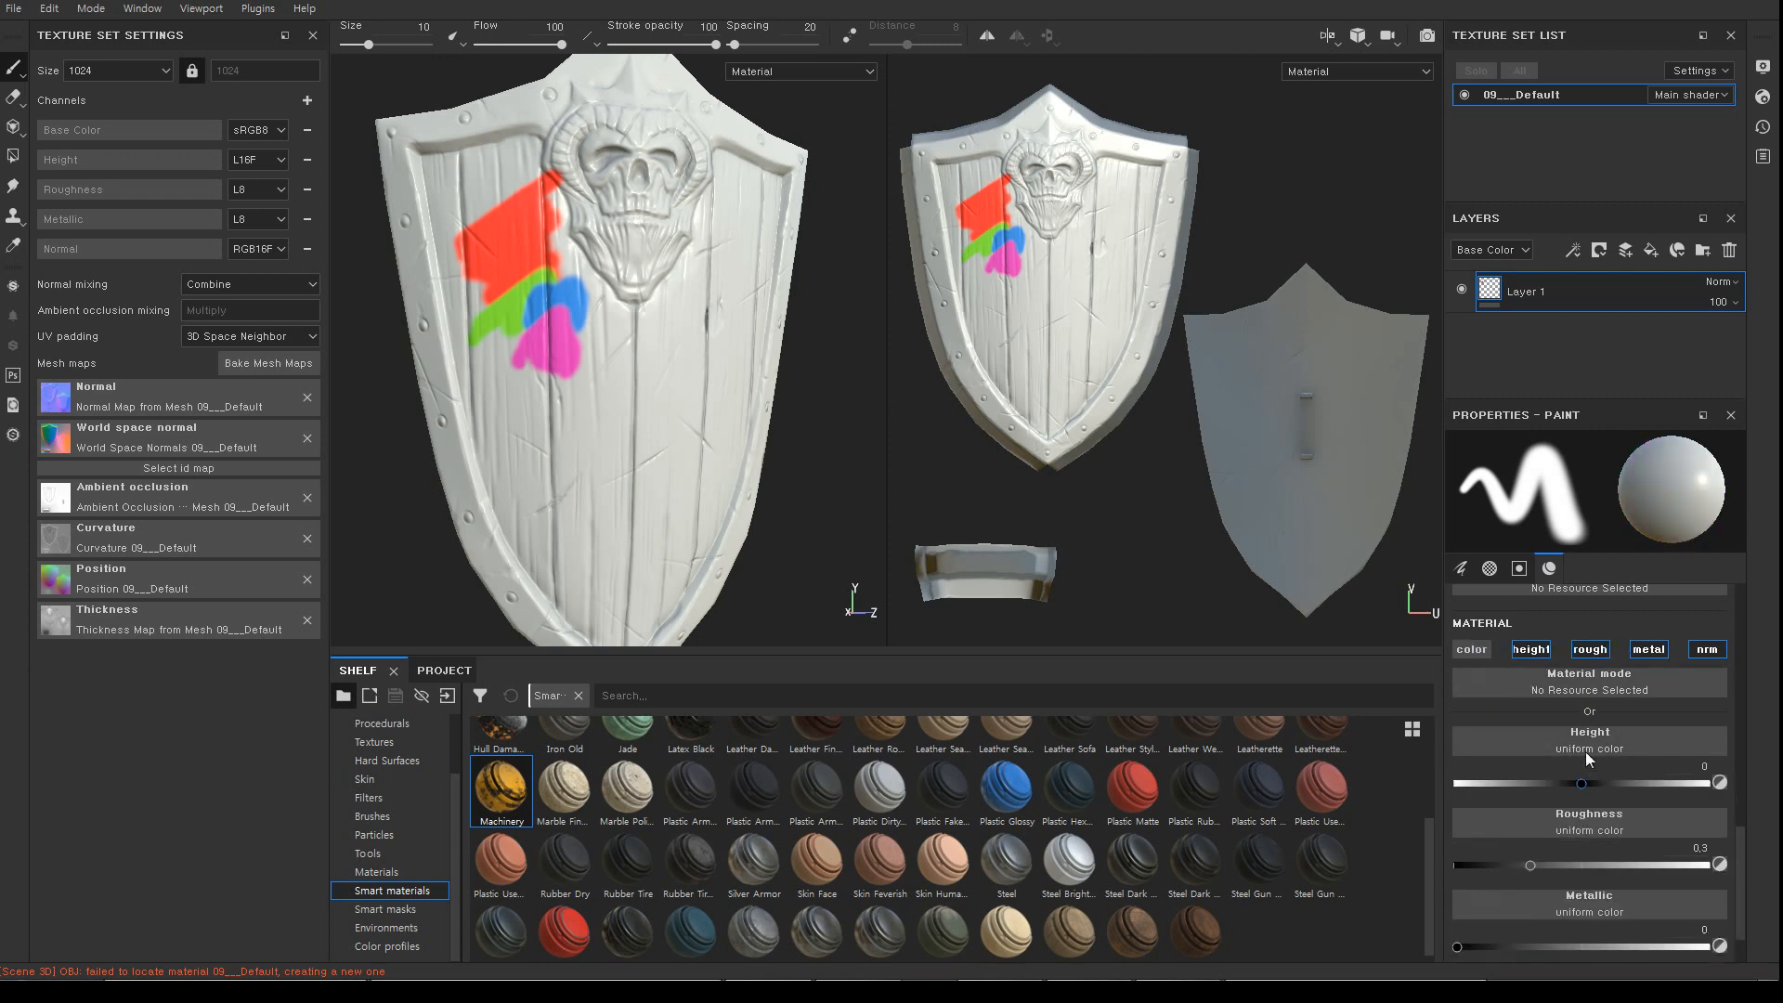
pyautogui.click(1472, 650)
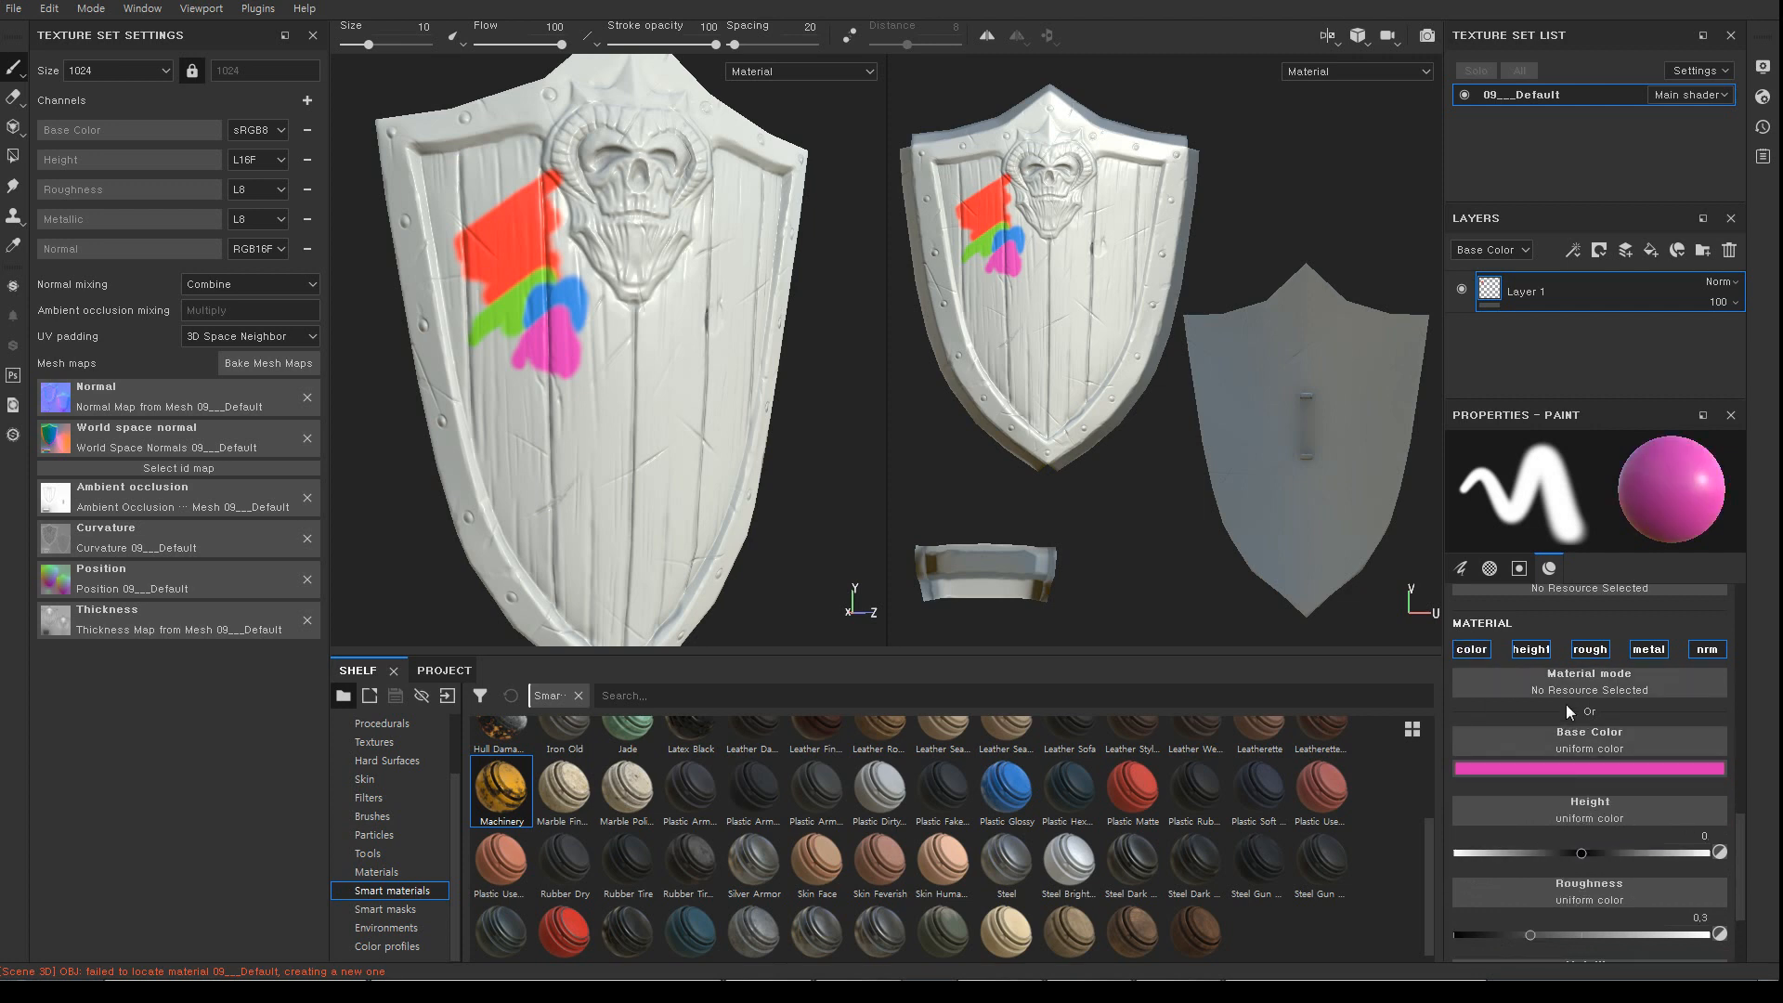
# Change the brush base color to cyan and paint a patch below the magenta one
pyautogui.click(1541, 769)
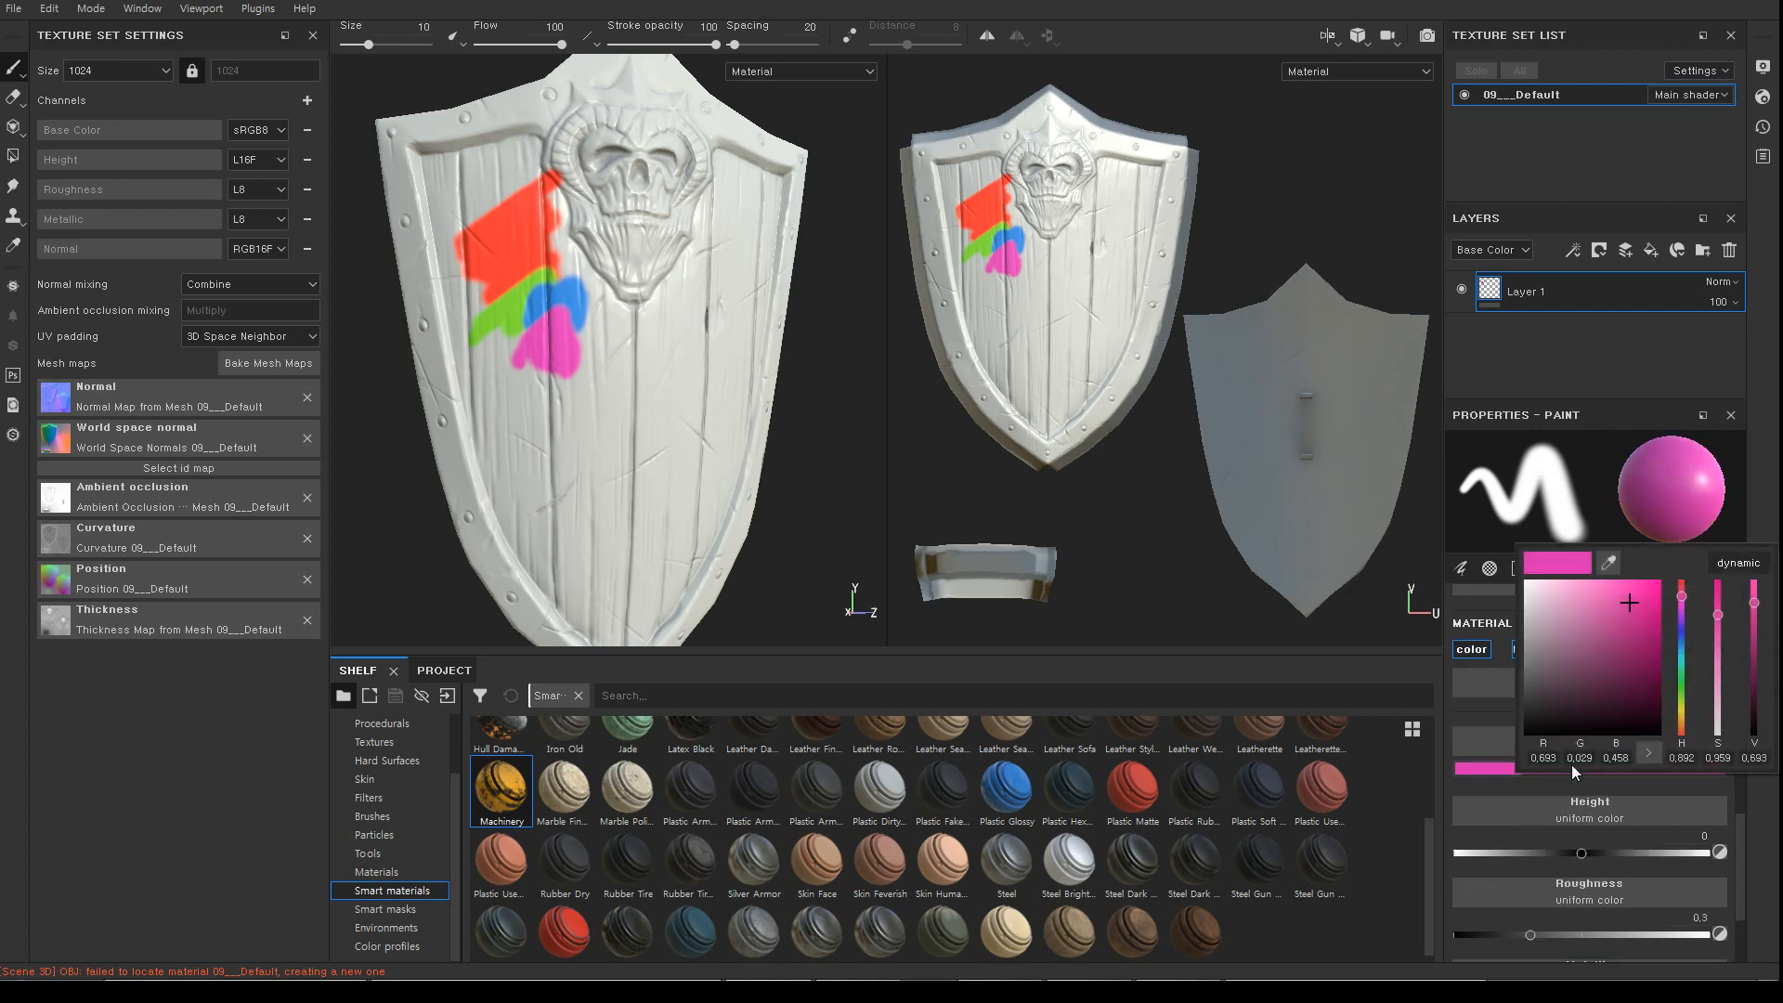
pyautogui.click(1682, 661)
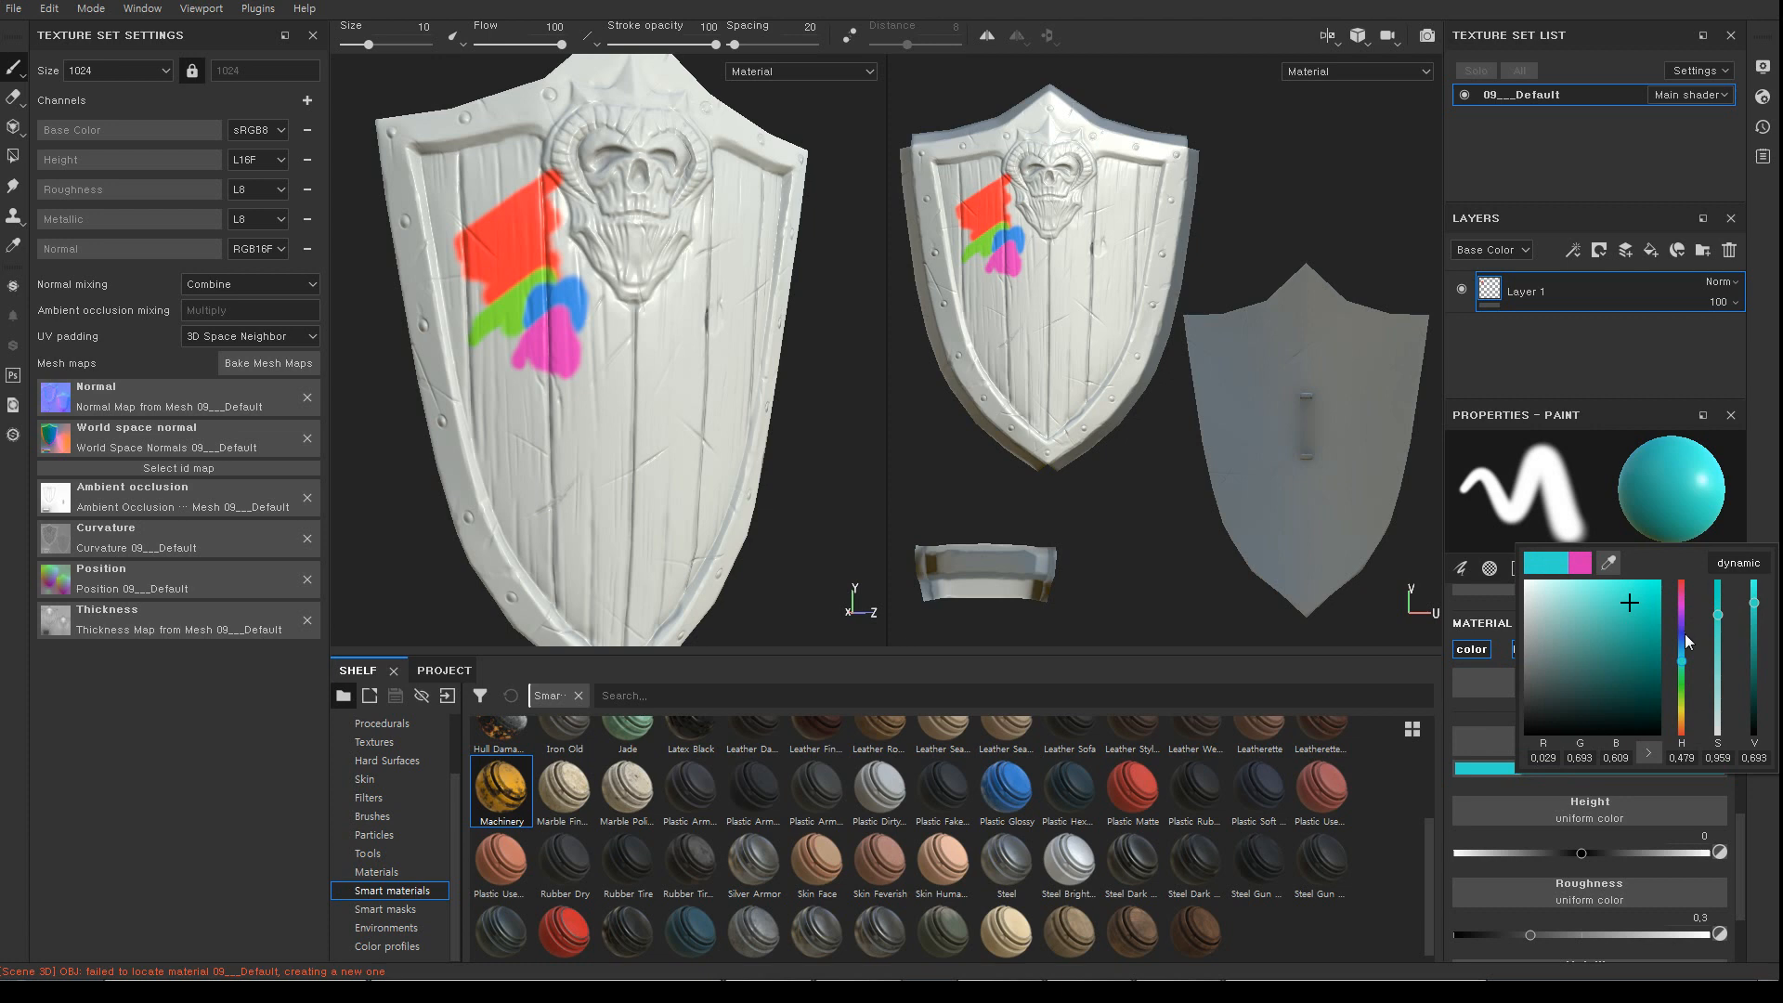
pyautogui.click(1683, 639)
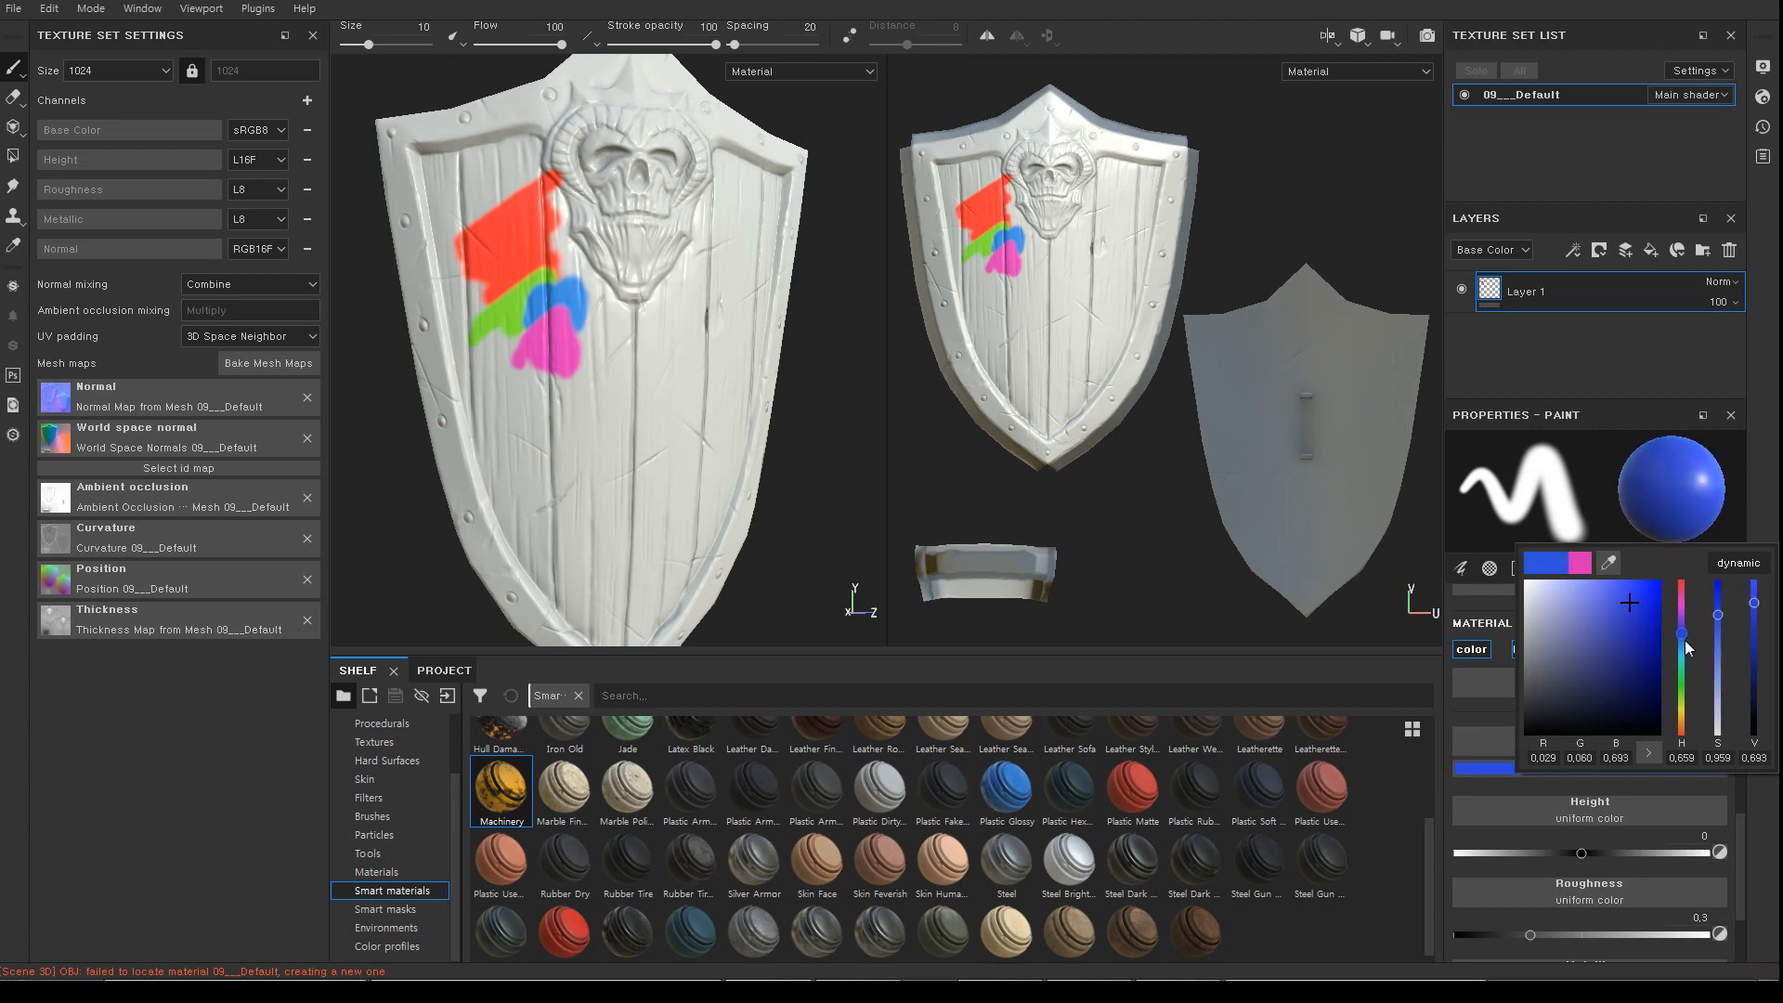
pyautogui.click(1682, 616)
pyautogui.moveTo(1679, 620); pyautogui.dragTo(1679, 654)
pyautogui.click(1618, 602)
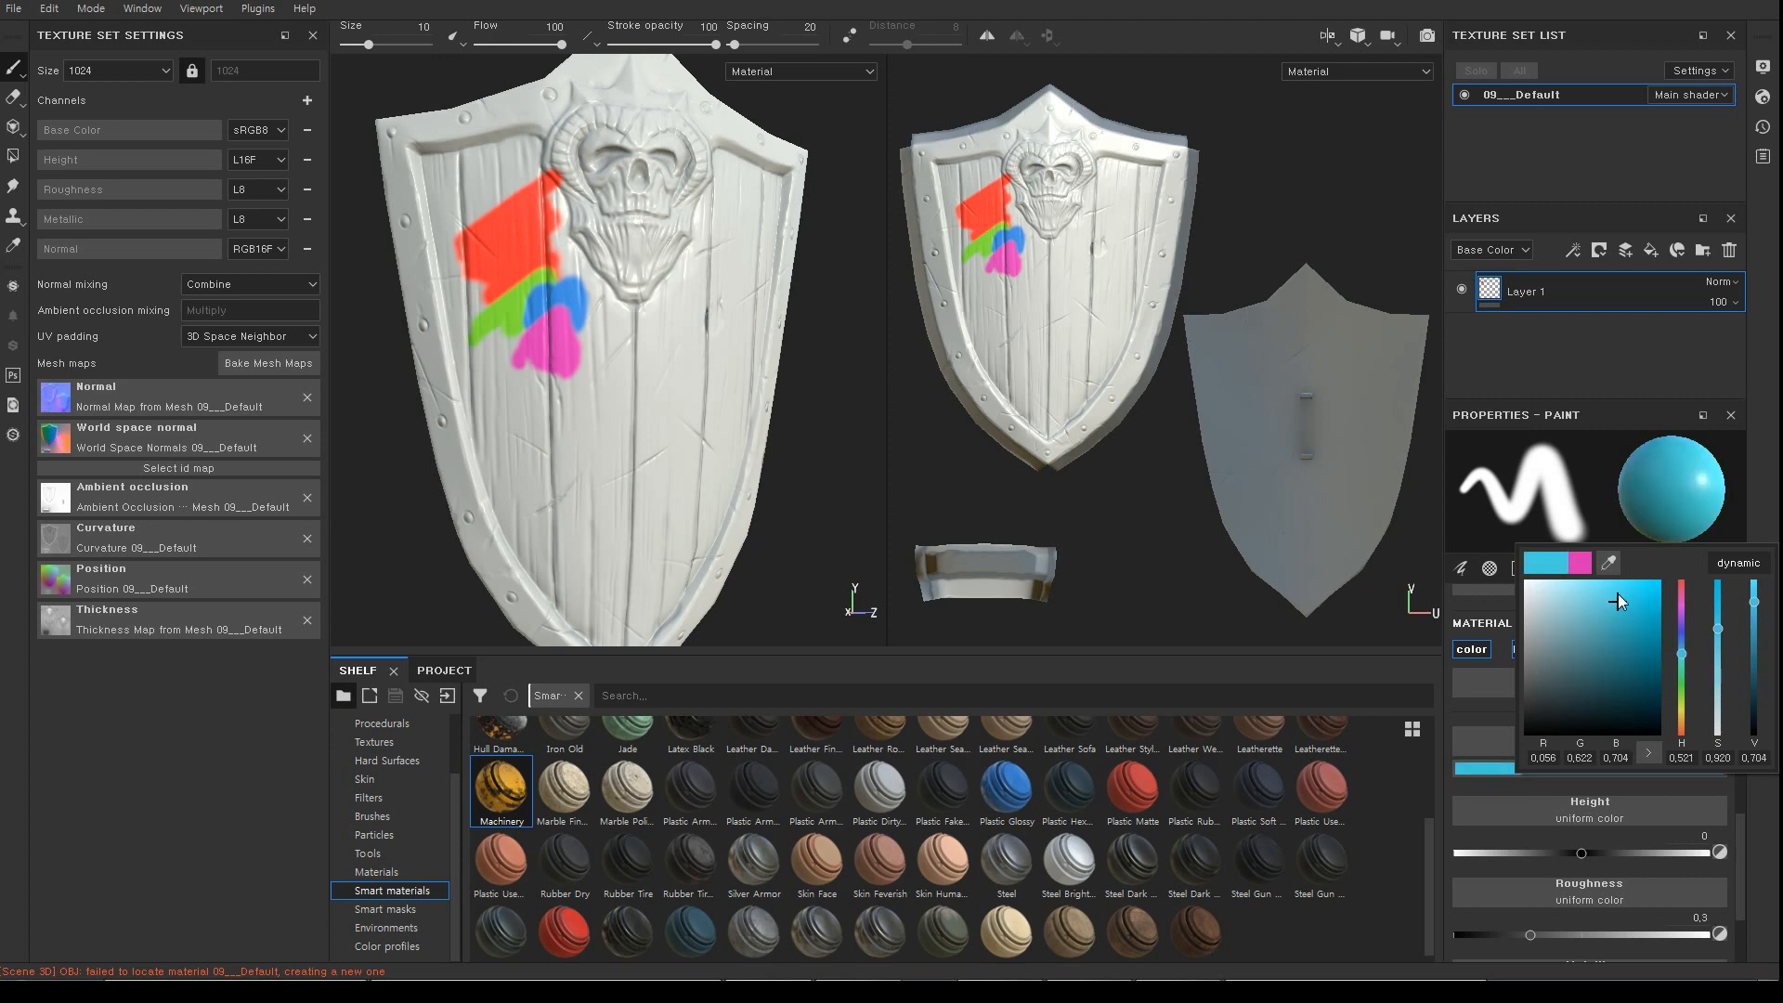
pyautogui.moveTo(1619, 602); pyautogui.dragTo(1618, 590)
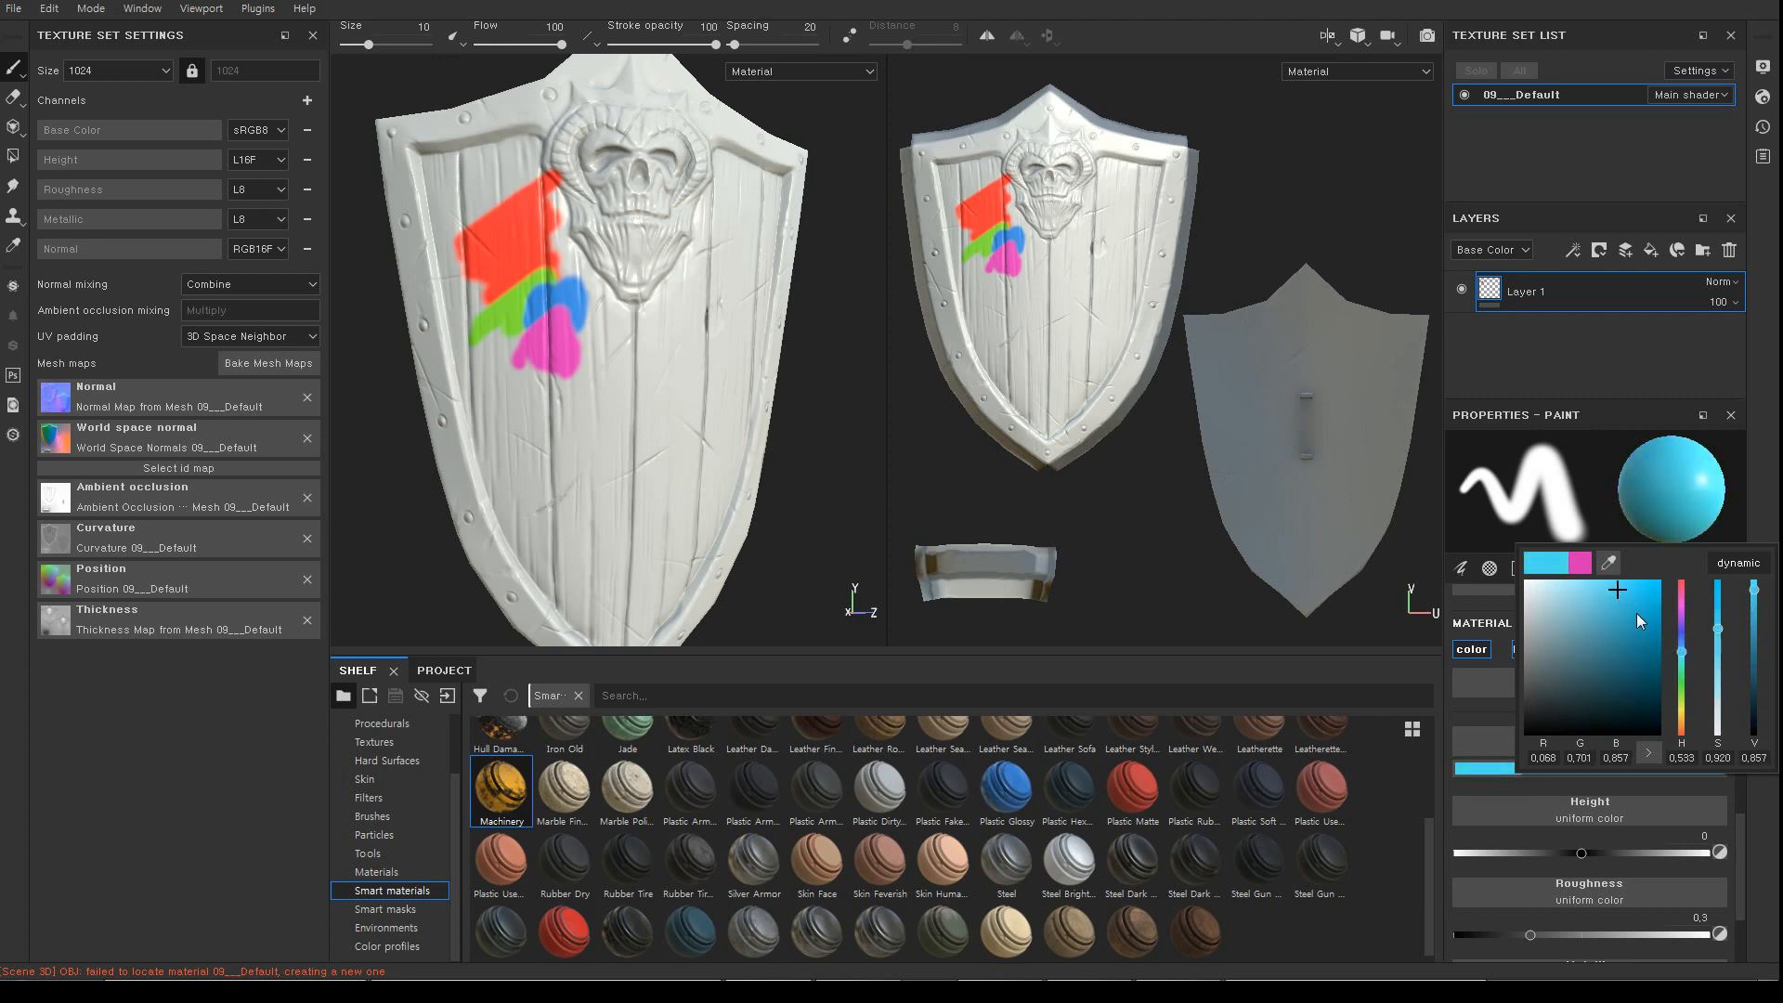
pyautogui.click(1630, 599)
pyautogui.moveTo(1679, 650); pyautogui.dragTo(1681, 661)
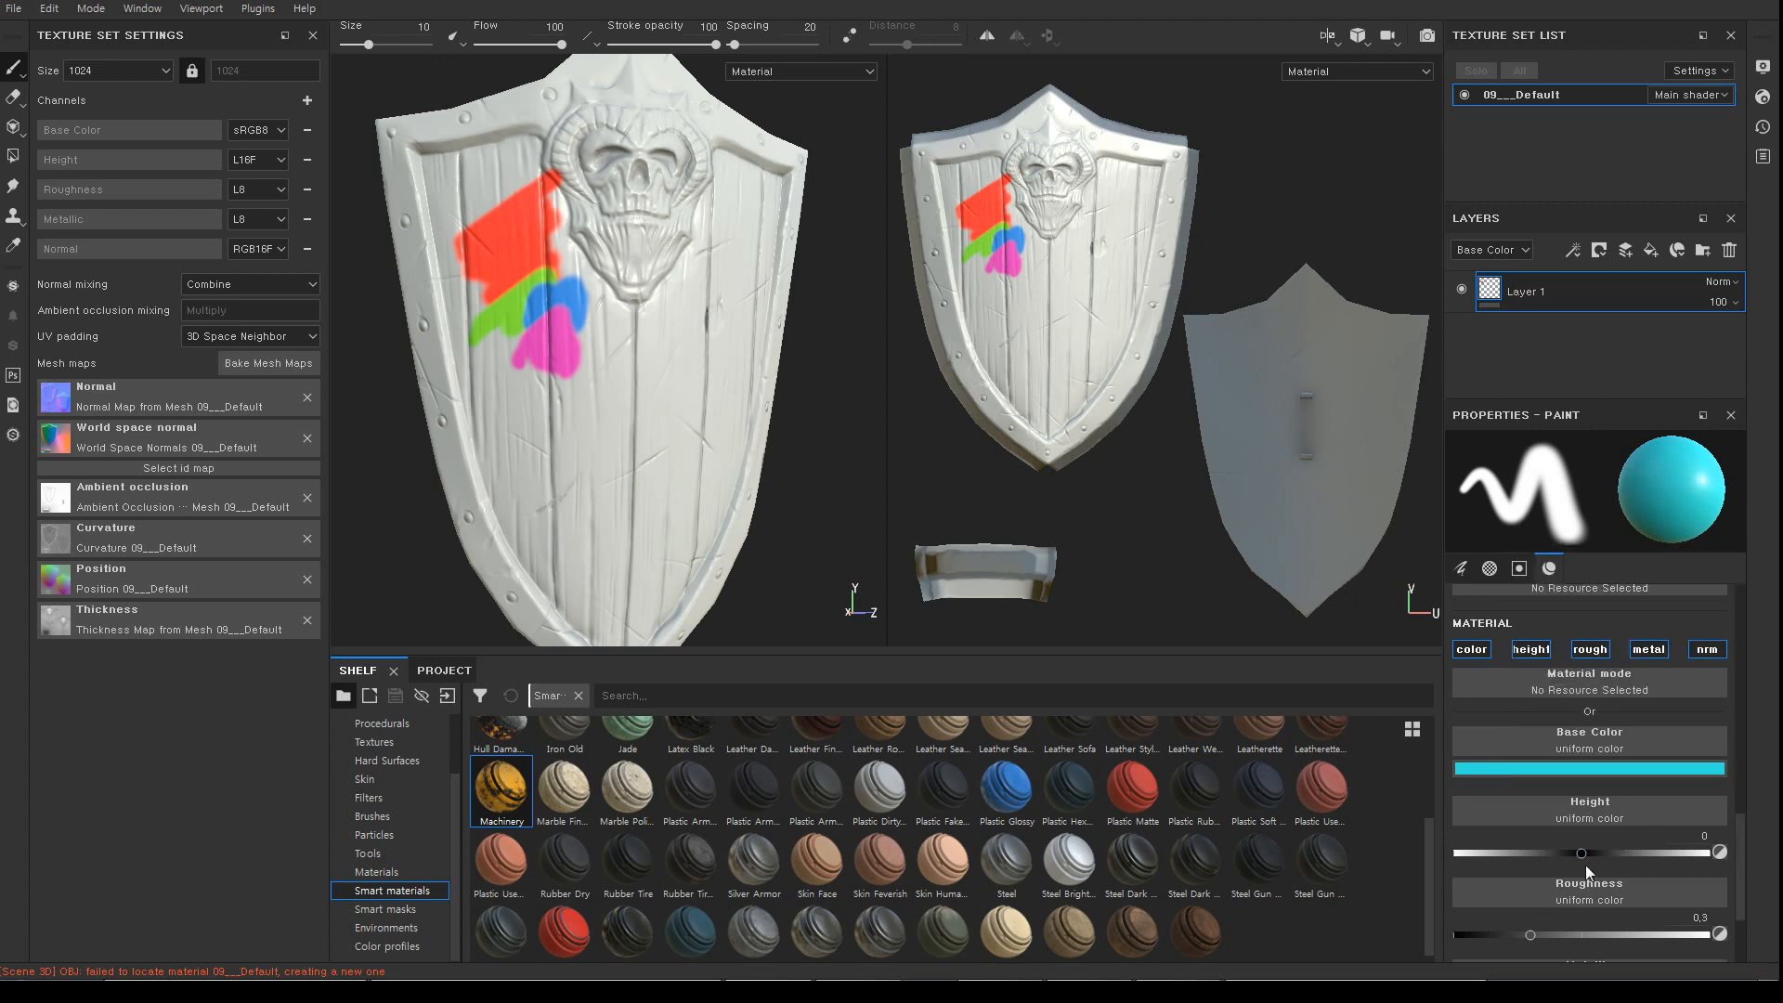
pyautogui.scroll(-3, 1589, 799)
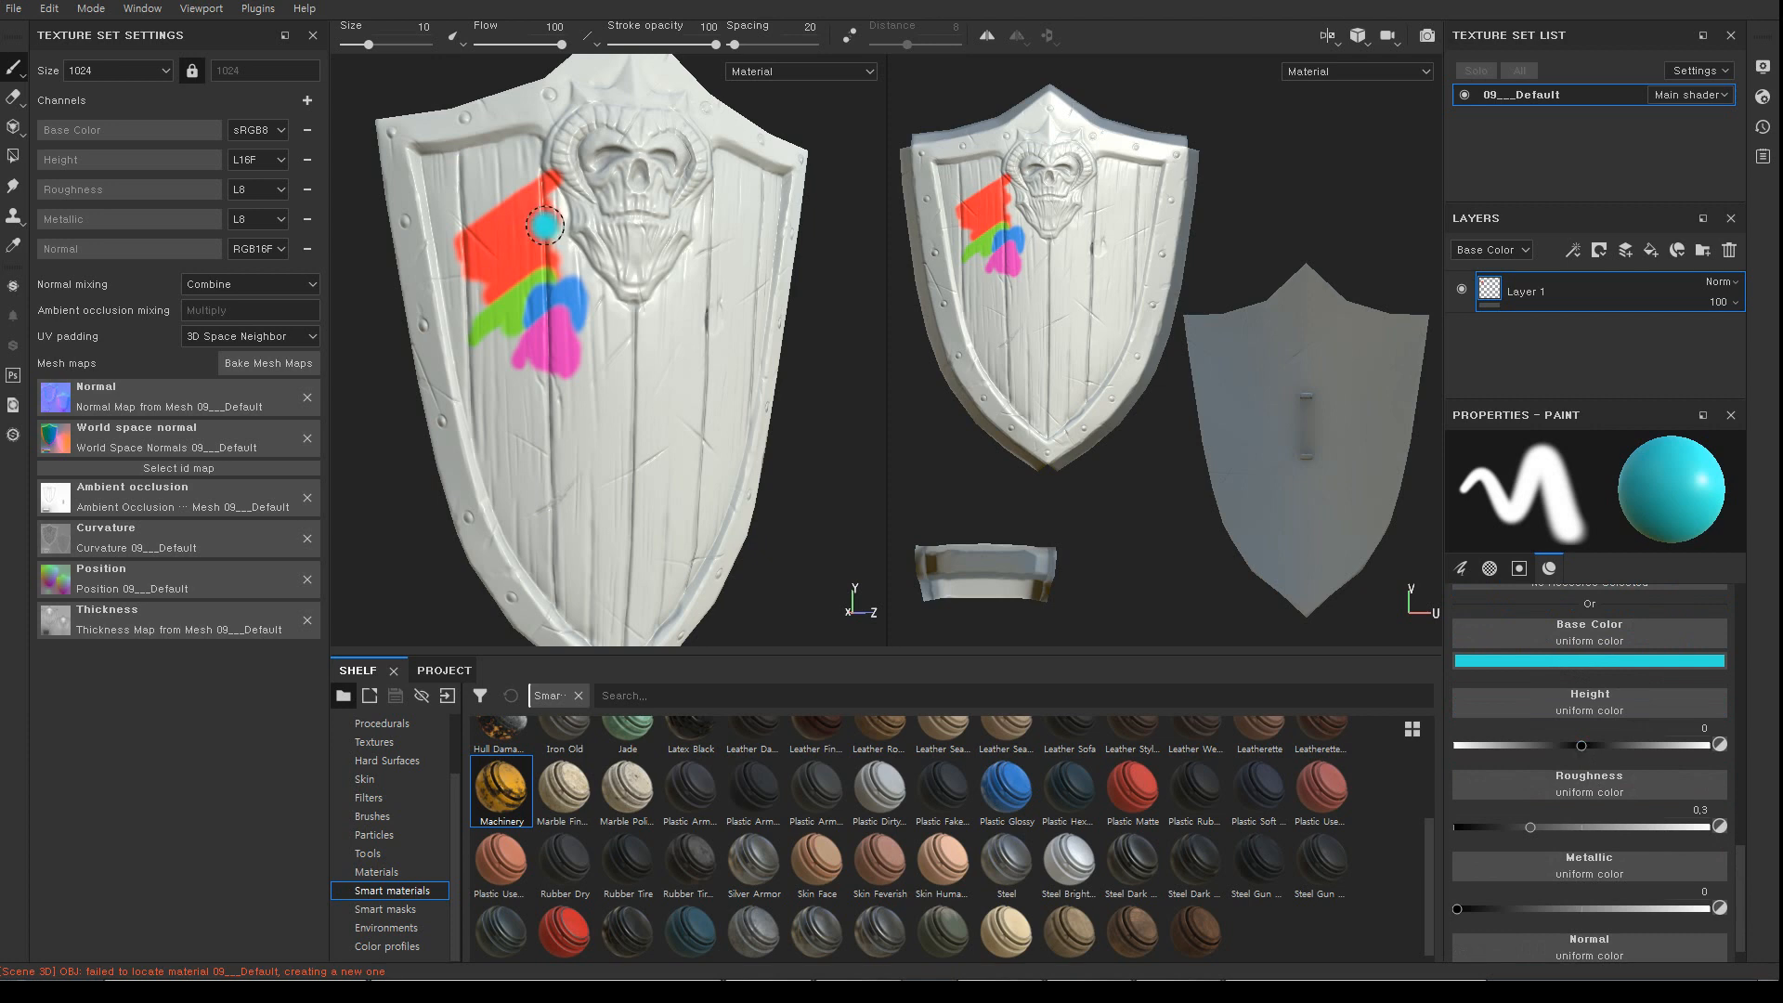
pyautogui.moveTo(549, 357)
pyautogui.mouseDown()
pyautogui.moveTo(524, 375)
pyautogui.moveTo(547, 373)
pyautogui.mouseUp()
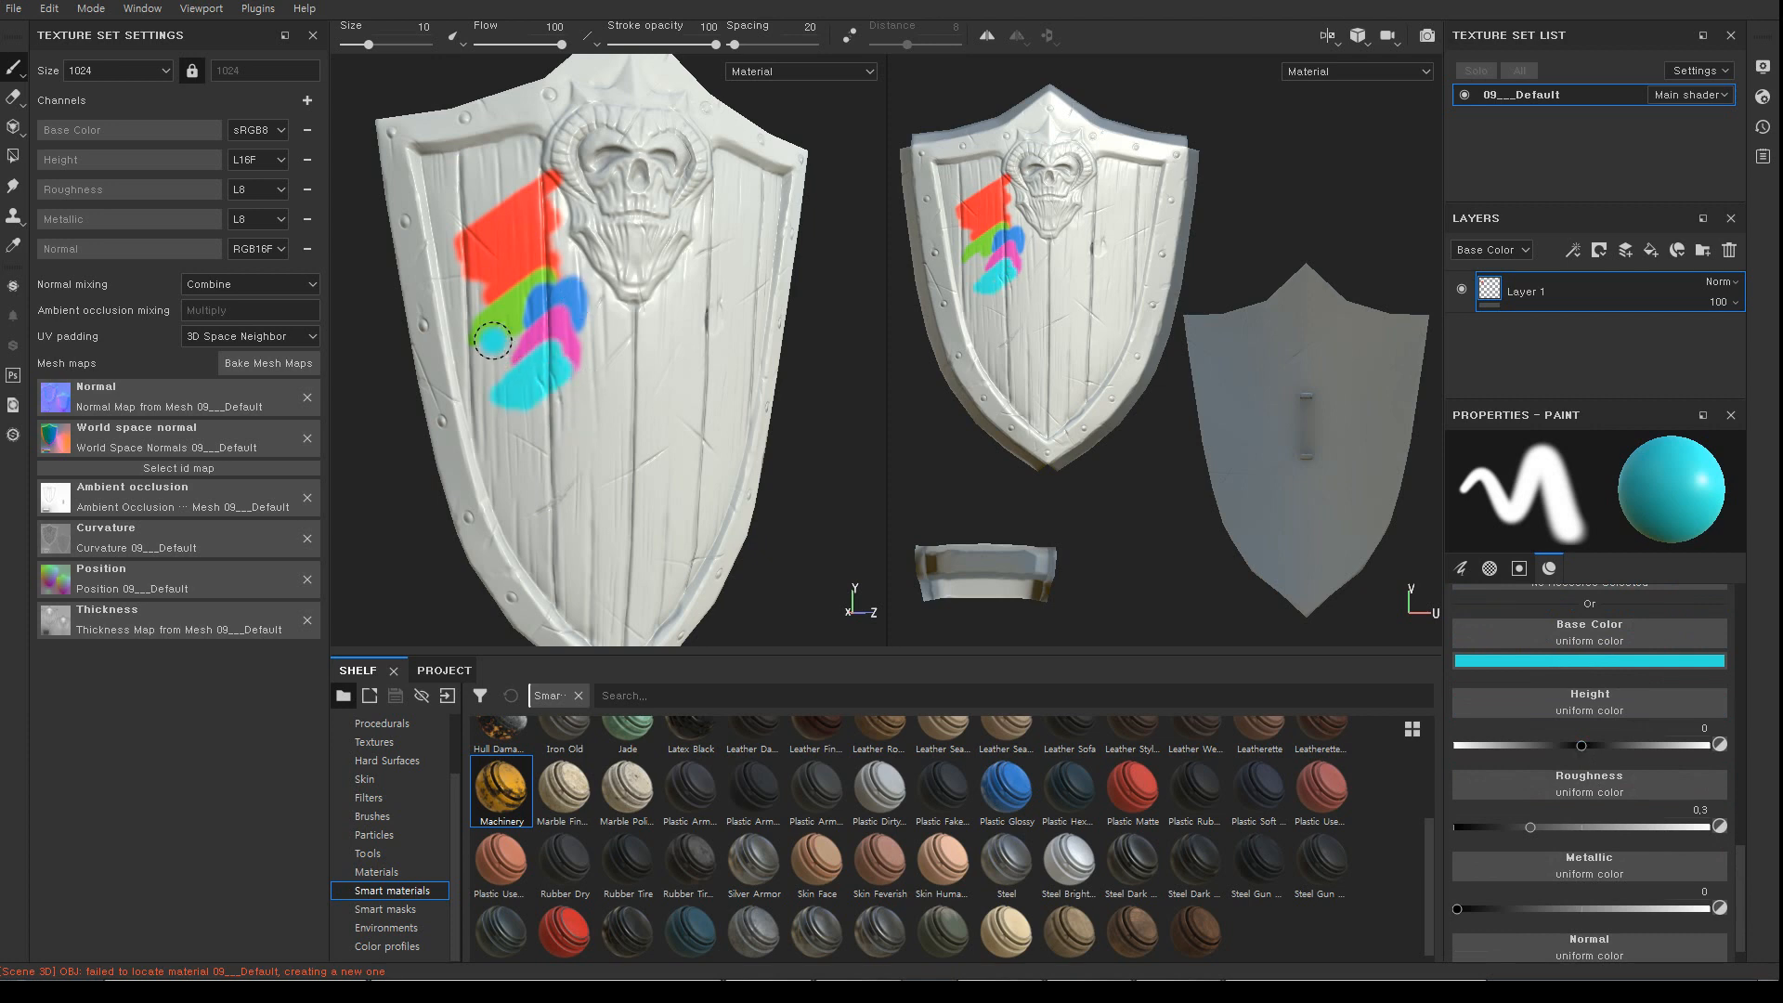
# Raise the brush height to about 0.35 and paint raised cyan strokes beside the flat cyan patch
pyautogui.scroll(5, 679, 401)
pyautogui.keyDown('alt'); pyautogui.moveTo(679, 403); pyautogui.dragTo(661, 406); pyautogui.keyUp('alt')
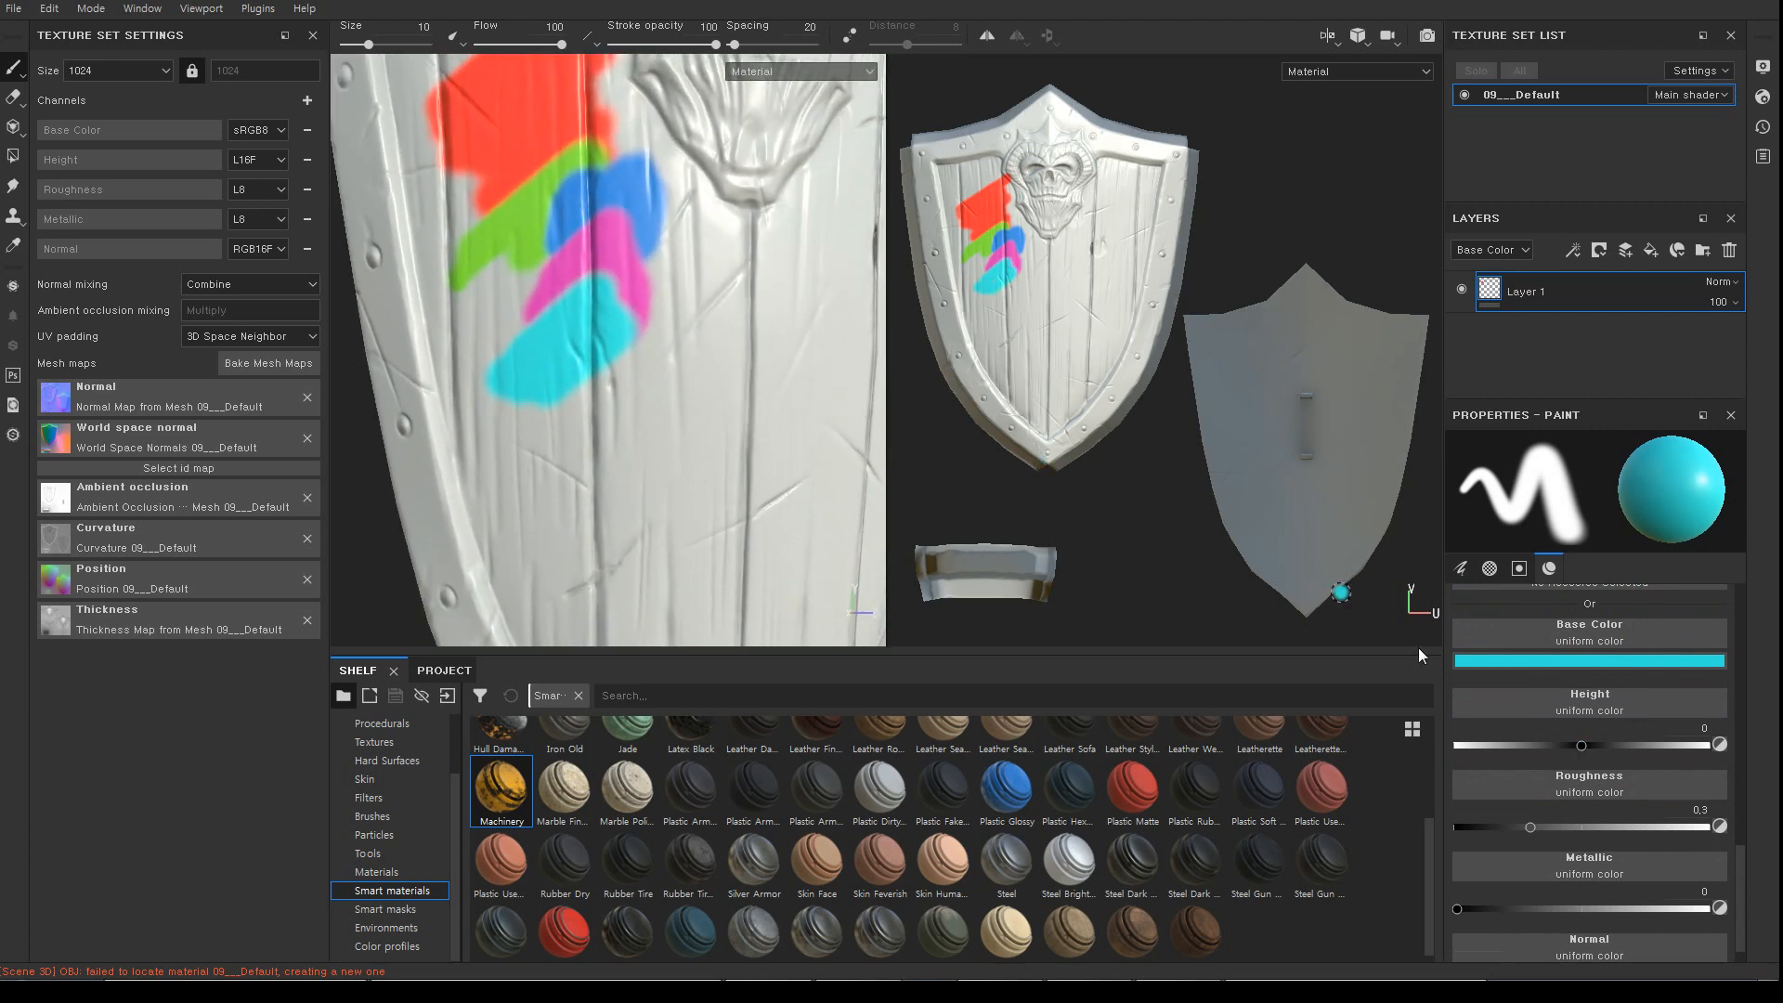
pyautogui.moveTo(1584, 745); pyautogui.dragTo(1618, 753)
pyautogui.moveTo(563, 365)
pyautogui.mouseDown()
pyautogui.moveTo(684, 326)
pyautogui.moveTo(708, 350)
pyautogui.moveTo(690, 376)
pyautogui.mouseUp()
pyautogui.keyDown('alt'); pyautogui.moveTo(621, 494); pyautogui.dragTo(578, 444); pyautogui.keyUp('alt')
pyautogui.click(688, 286)
pyautogui.moveTo(588, 363)
pyautogui.keyDown('shift'); pyautogui.mouseDown(button='right')
pyautogui.moveTo(650, 379)
pyautogui.moveTo(582, 379)
pyautogui.moveTo(611, 379)
pyautogui.mouseUp(button='right'); pyautogui.keyUp('shift')
pyautogui.keyDown('alt'); pyautogui.moveTo(589, 444); pyautogui.dragTo(619, 462); pyautogui.keyUp('alt')
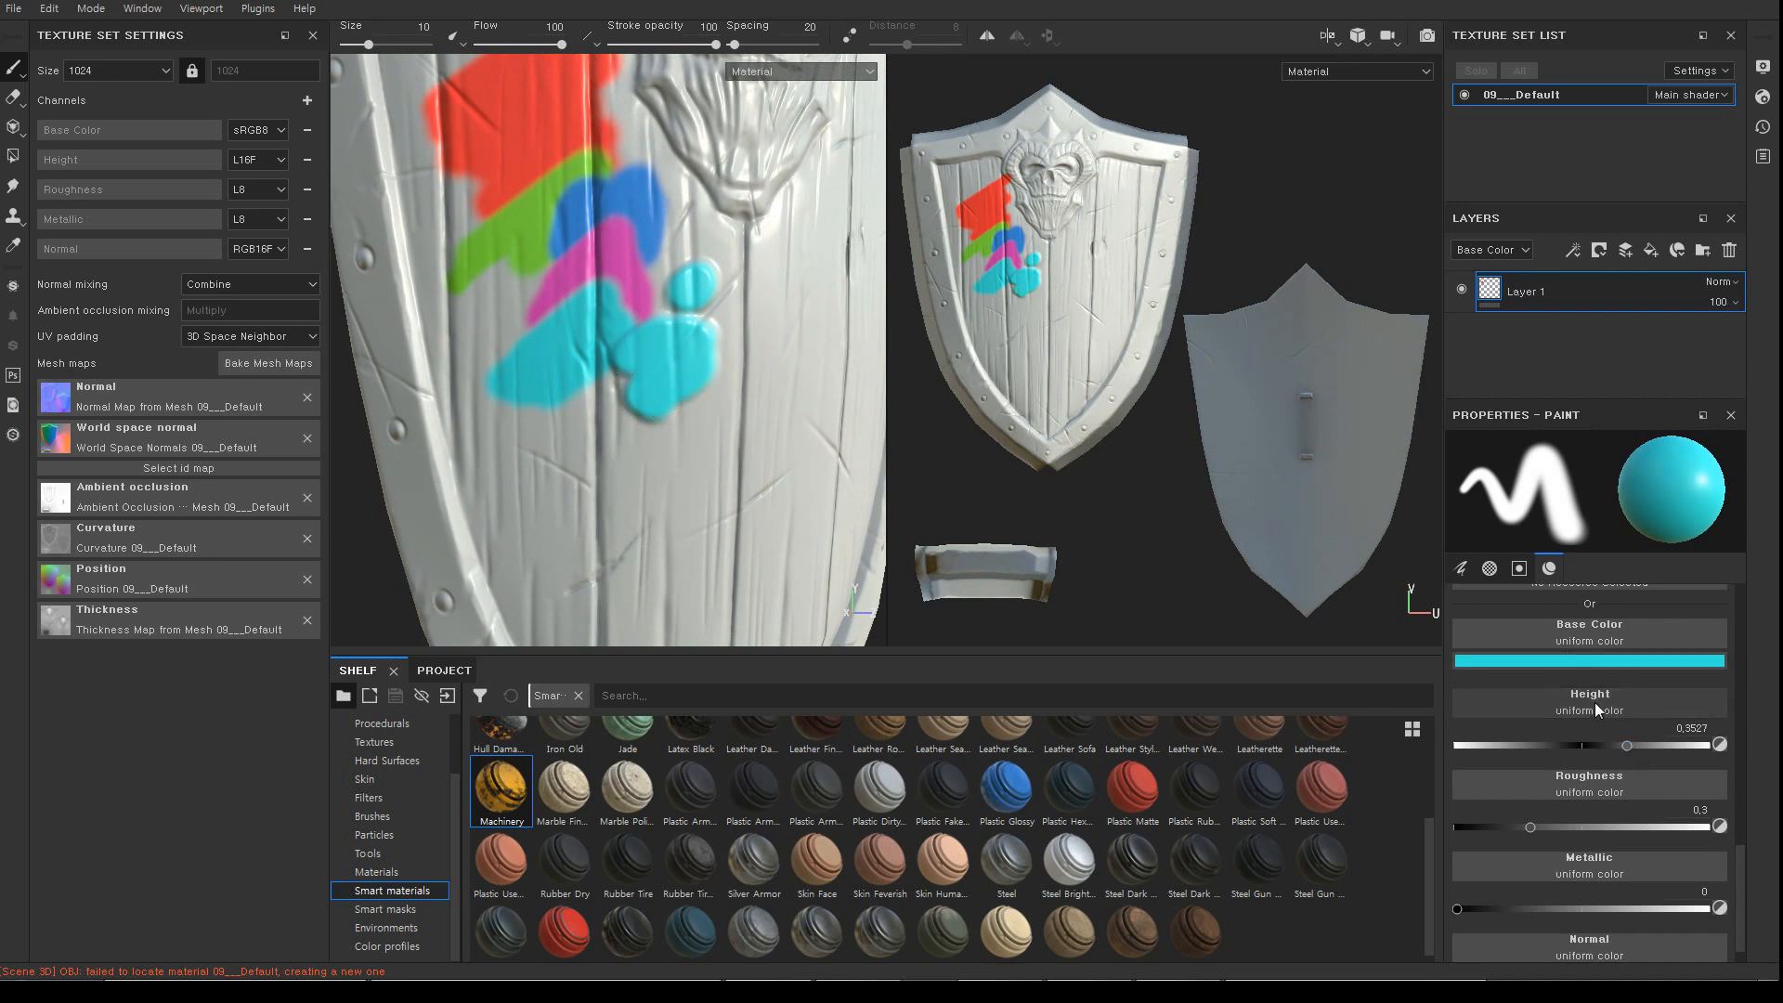
# Set the brush height to 1 and paint strongly raised cyan dabs below the previous raised strokes
pyautogui.moveTo(1631, 745); pyautogui.dragTo(1635, 743)
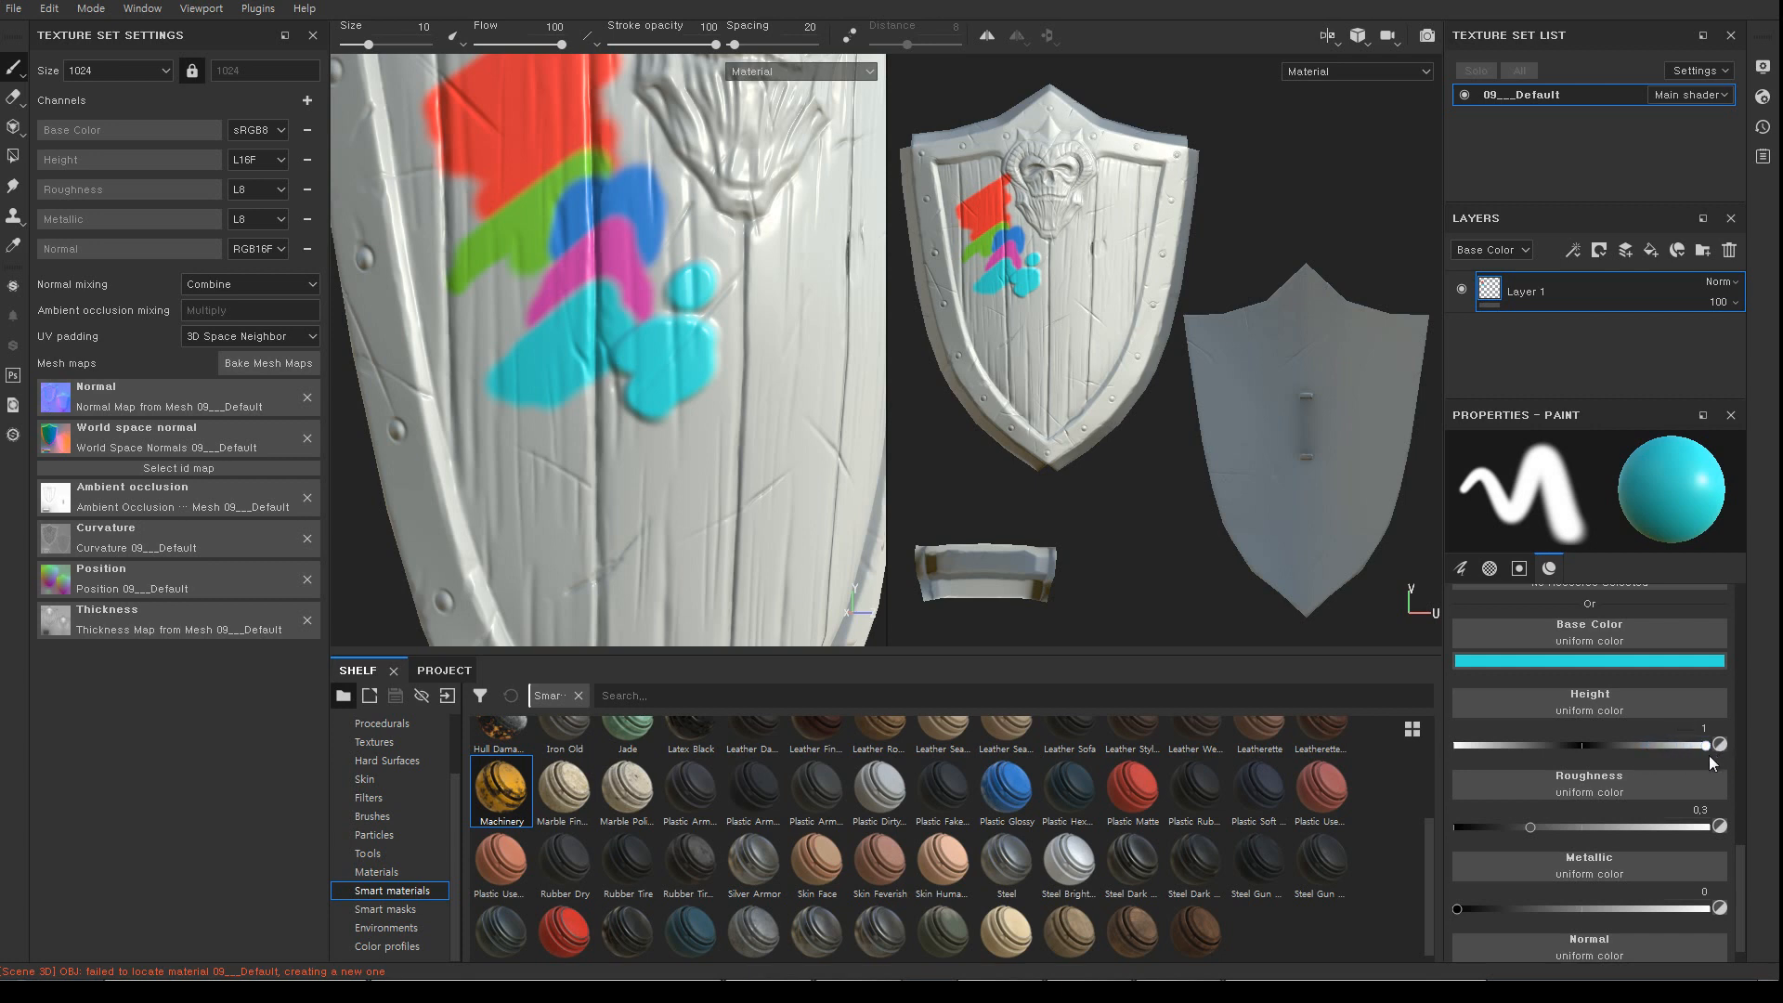
pyautogui.click(672, 427)
pyautogui.keyDown('alt'); pyautogui.moveTo(655, 417); pyautogui.dragTo(614, 365, button='middle'); pyautogui.keyUp('alt')
pyautogui.keyDown('alt'); pyautogui.moveTo(614, 363); pyautogui.dragTo(696, 366, button='right'); pyautogui.keyUp('alt')
pyautogui.moveTo(696, 366)
pyautogui.keyDown('alt'); pyautogui.mouseDown()
pyautogui.moveTo(648, 383)
pyautogui.moveTo(657, 422)
pyautogui.moveTo(628, 463)
pyautogui.mouseUp(); pyautogui.keyUp('alt')
pyautogui.keyDown('alt'); pyautogui.moveTo(729, 430); pyautogui.dragTo(685, 391); pyautogui.keyUp('alt')
pyautogui.click(677, 357)
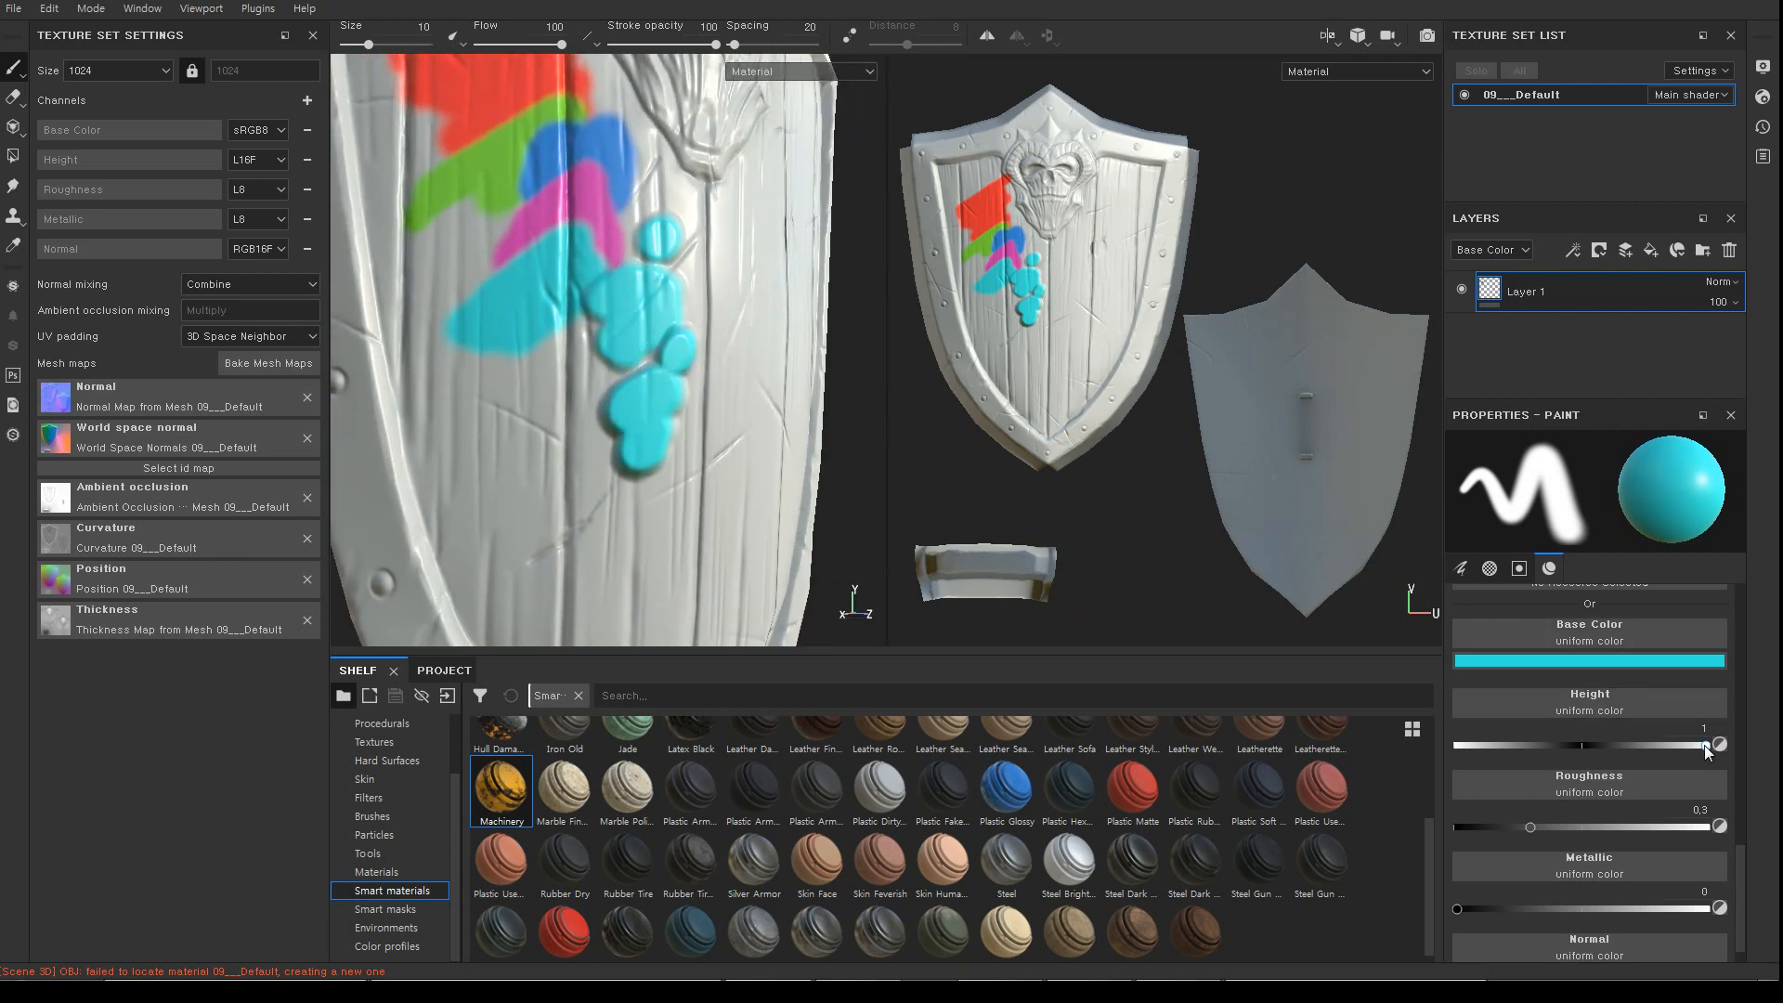
# Lower the brush height through negative values to -1 and paint recessed cyan spots down the planks near the shield's edge
pyautogui.moveTo(1590, 752); pyautogui.dragTo(1519, 752)
pyautogui.moveTo(502, 344); pyautogui.dragTo(488, 379)
pyautogui.moveTo(1518, 745); pyautogui.dragTo(1485, 747)
pyautogui.moveTo(500, 440); pyautogui.dragTo(491, 453)
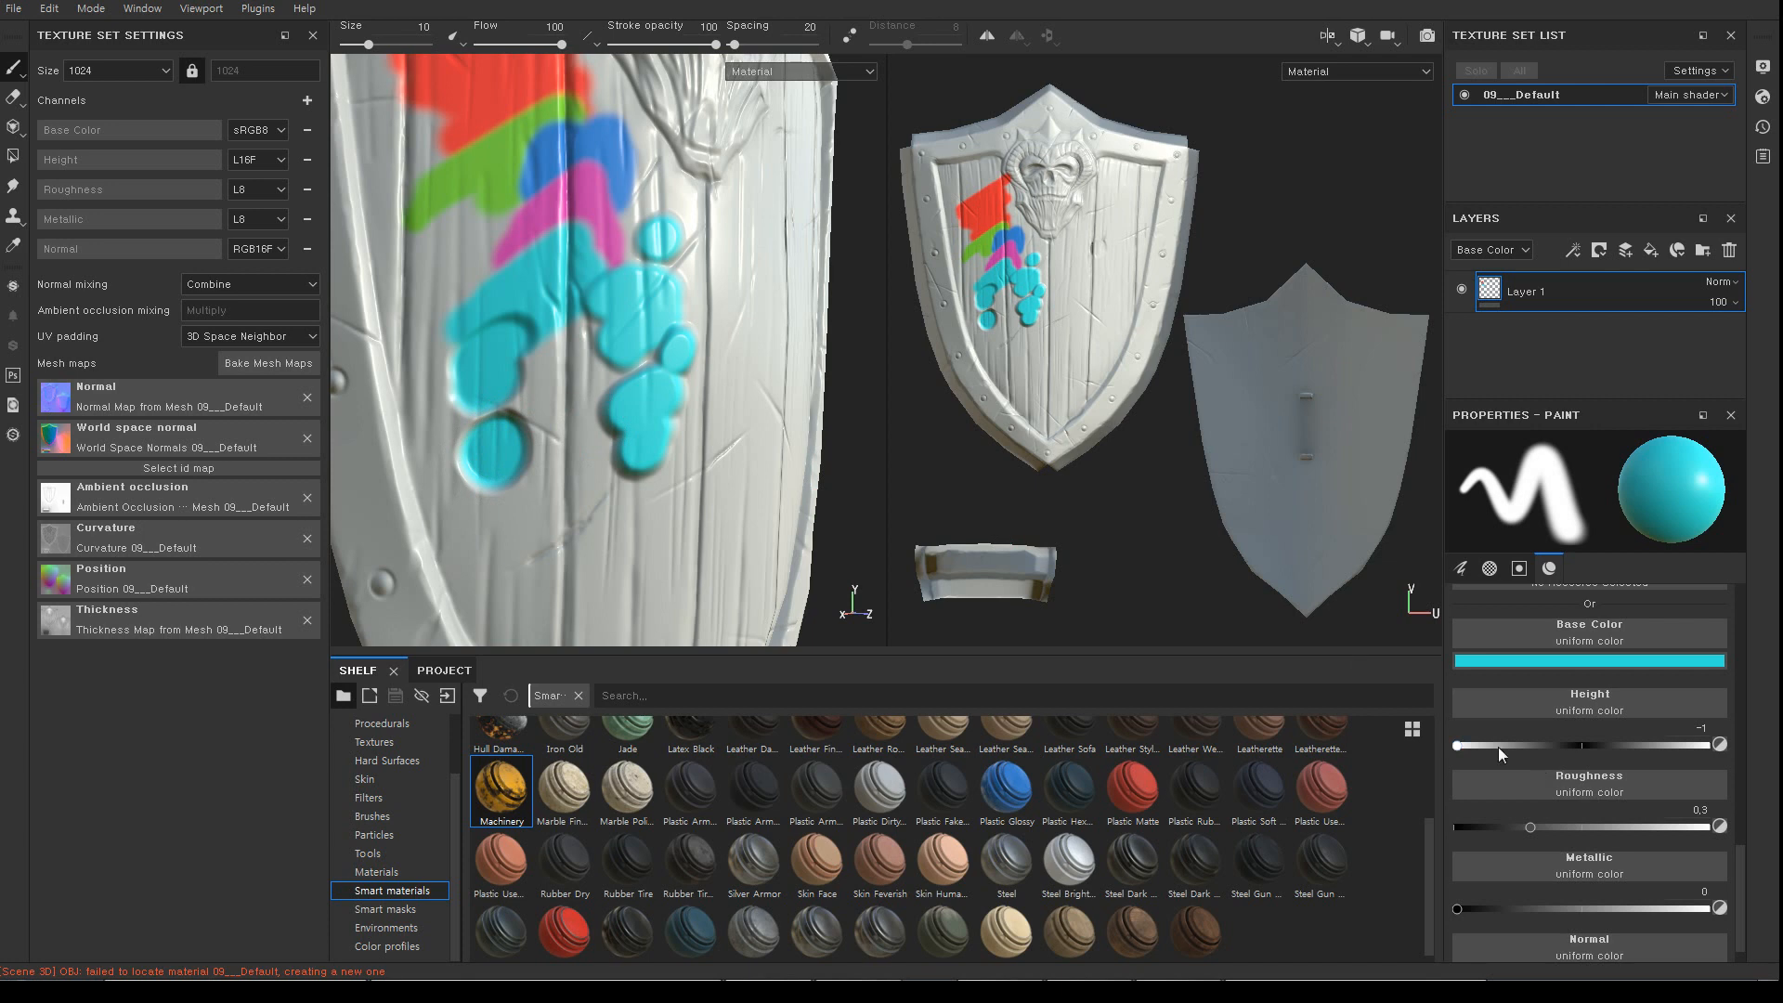
pyautogui.click(509, 511)
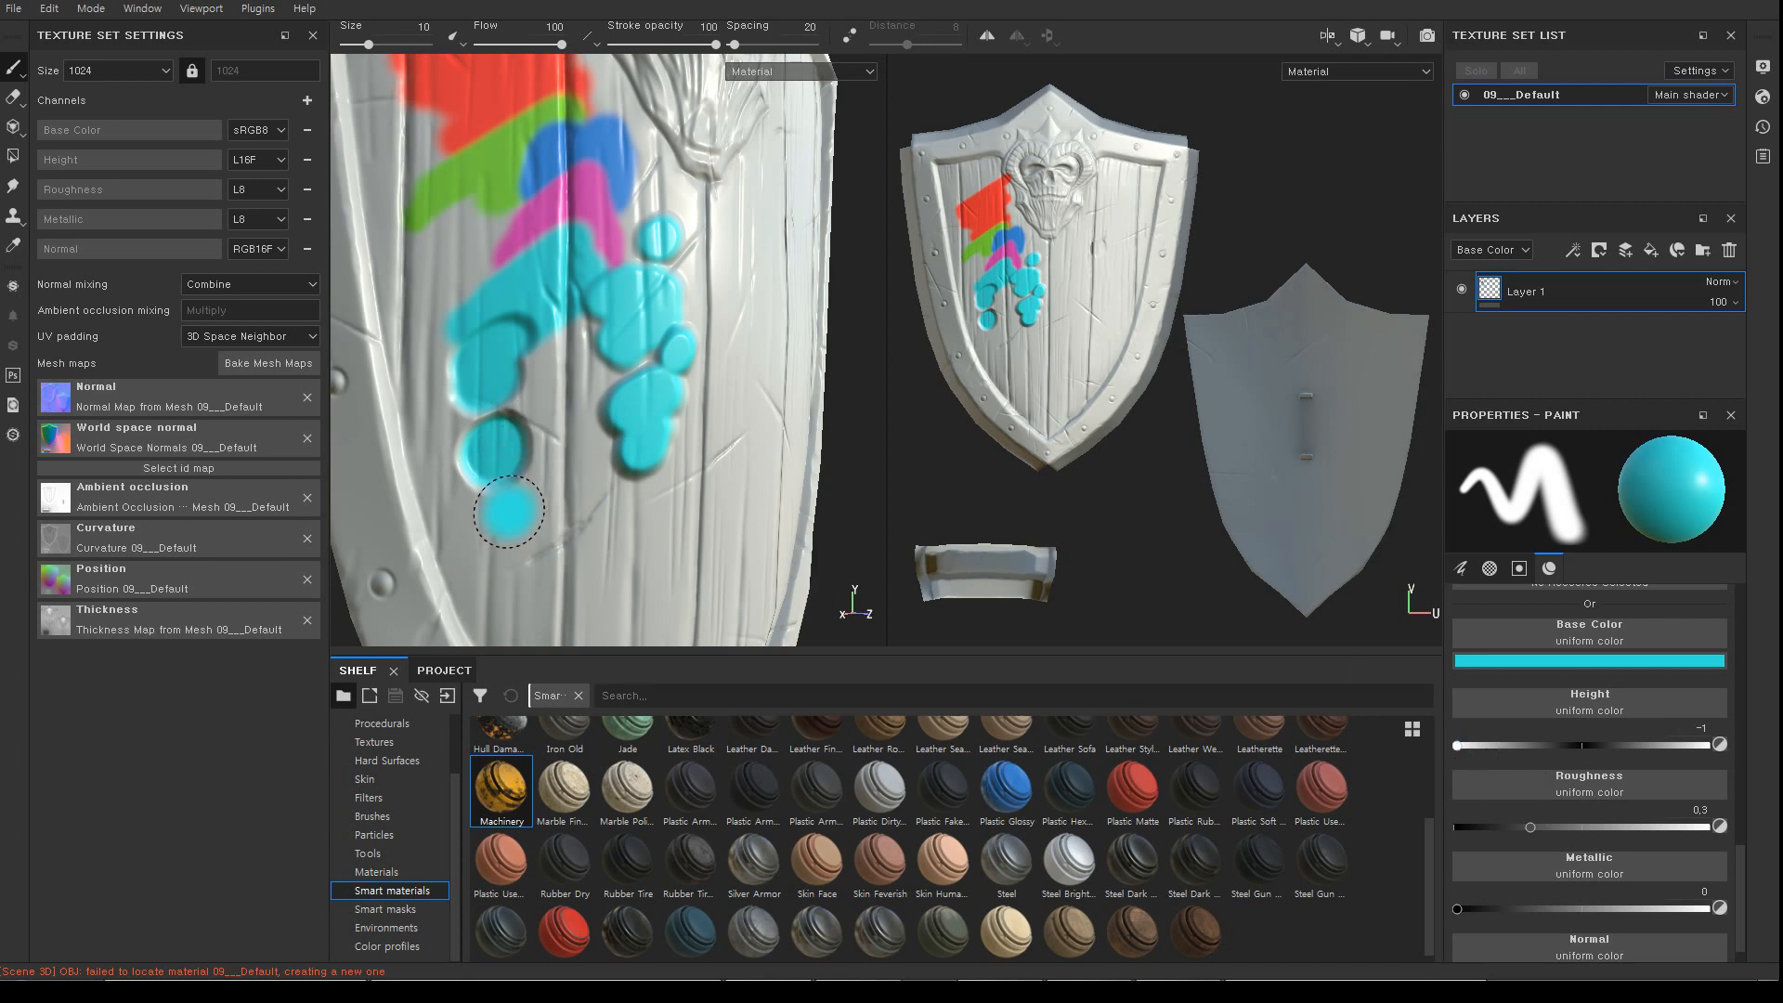
# Reset the brush height to 0 and paint a flat cyan patch below the raised dabs
pyautogui.moveTo(1464, 746); pyautogui.dragTo(1586, 758)
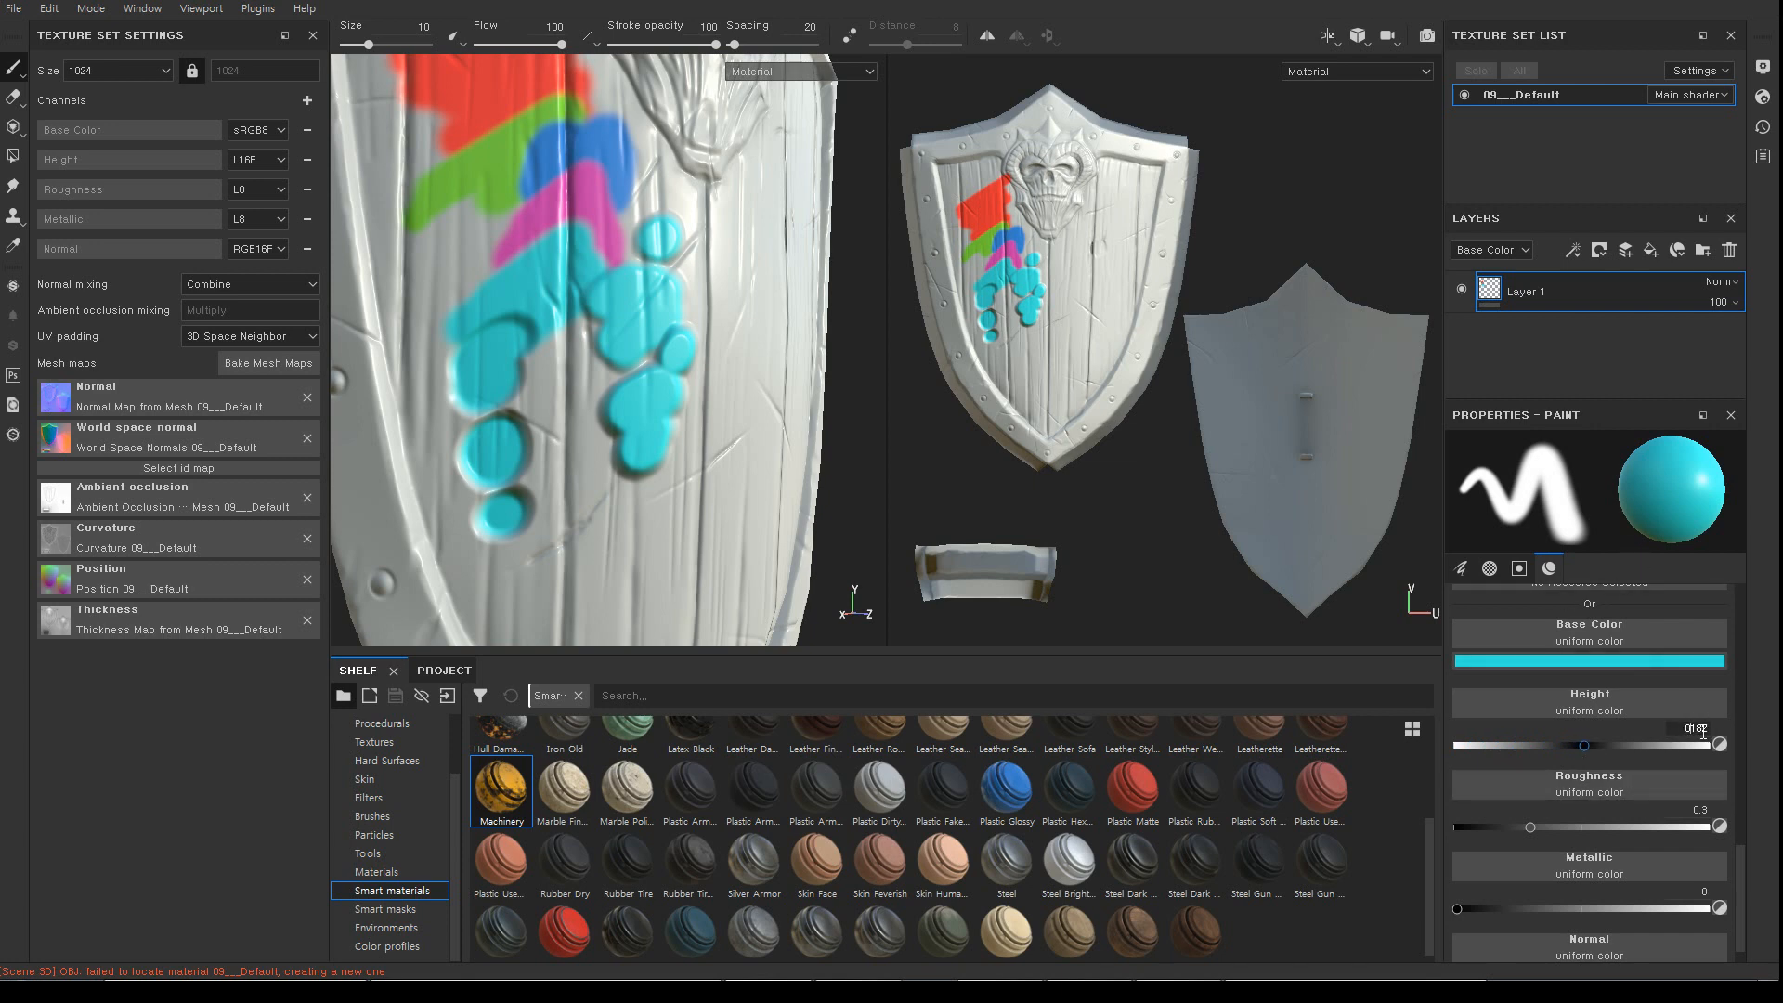
pyautogui.write('0')
pyautogui.moveTo(621, 512)
pyautogui.mouseDown()
pyautogui.moveTo(622, 467)
pyautogui.moveTo(681, 462)
pyautogui.moveTo(659, 419)
pyautogui.moveTo(635, 451)
pyautogui.mouseUp()
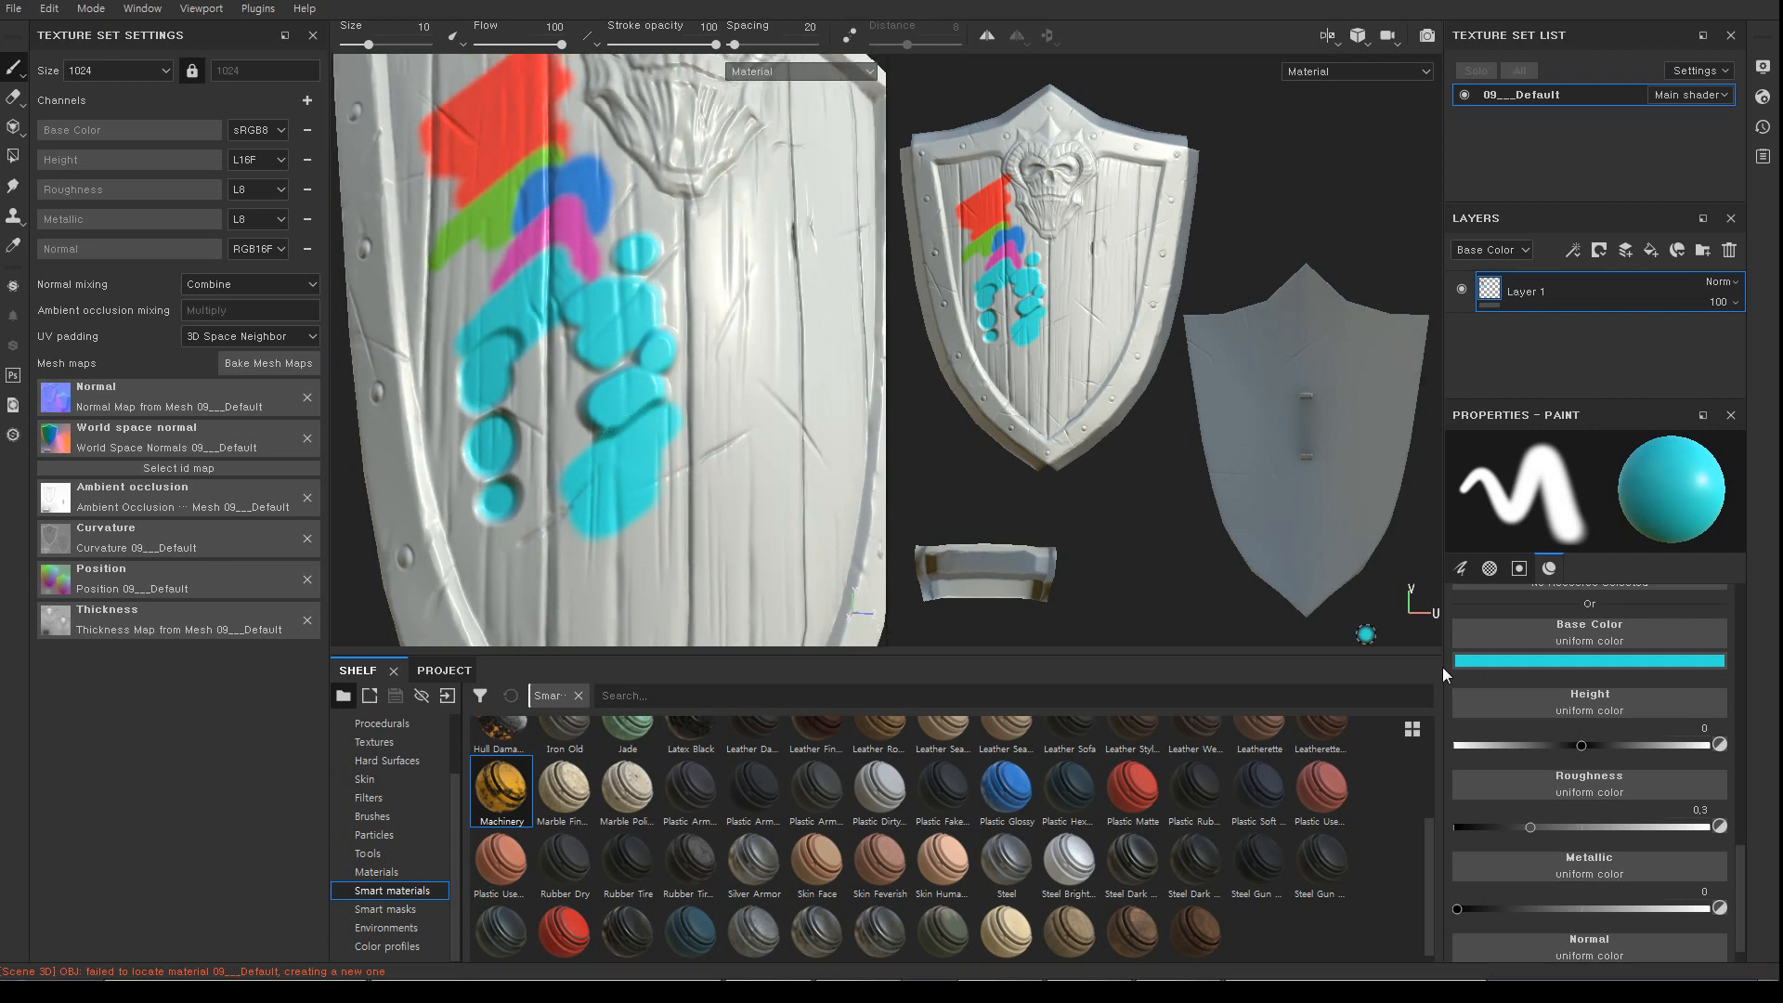
# Set the brush roughness to 1 and paint a cyan patch on the shield's planks on the opposite side of the skull
pyautogui.scroll(-1, 1748, 863)
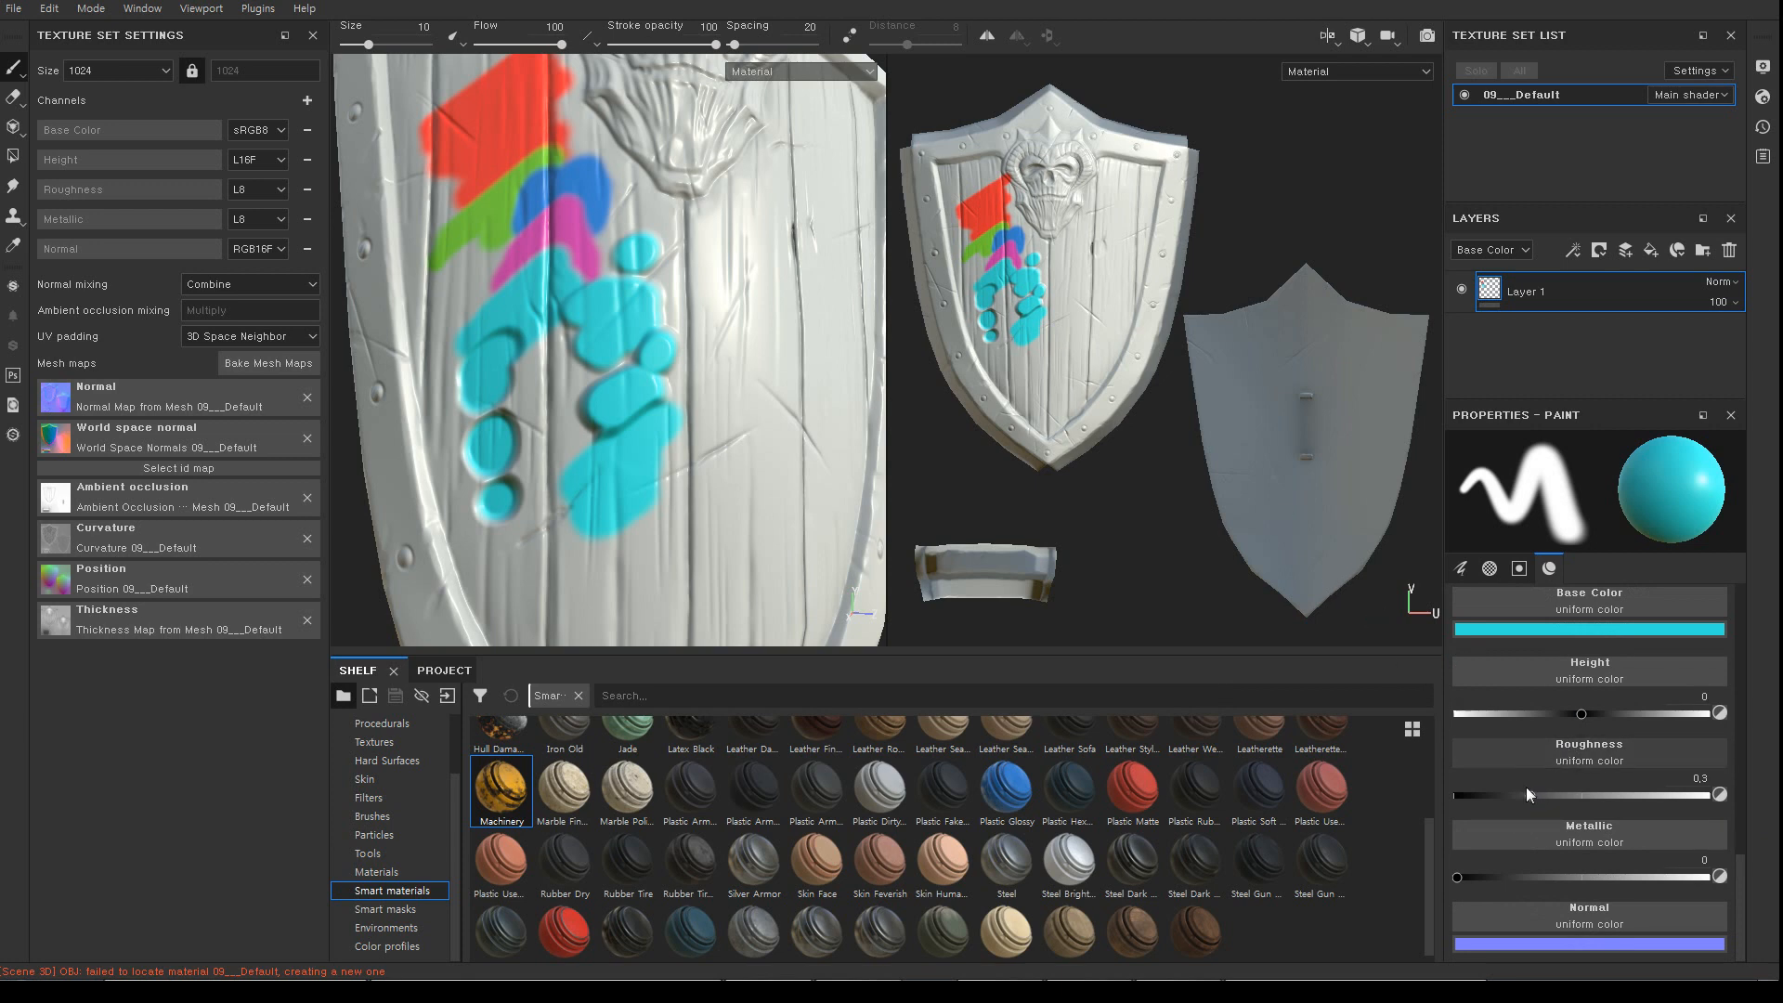
pyautogui.moveTo(1535, 795); pyautogui.dragTo(1532, 794)
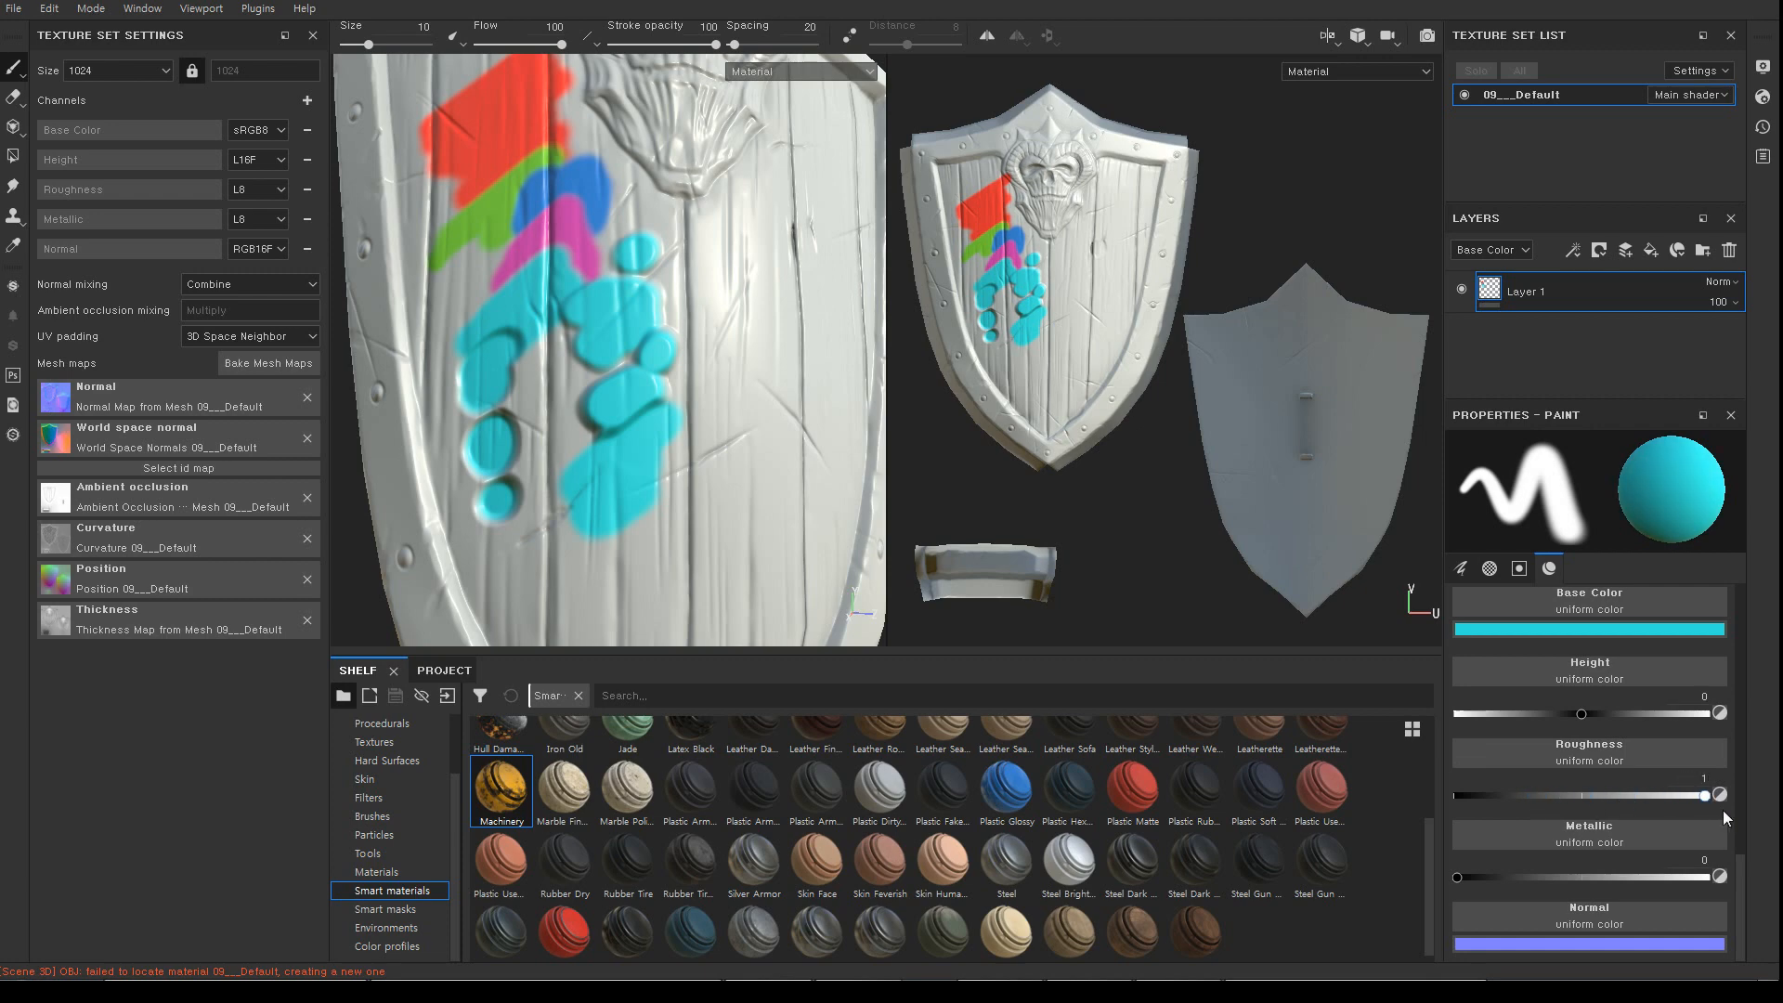
pyautogui.keyDown('alt'); pyautogui.moveTo(758, 274); pyautogui.dragTo(595, 557, button='middle'); pyautogui.keyUp('alt')
pyautogui.keyDown('alt'); pyautogui.moveTo(719, 362); pyautogui.dragTo(657, 366, button='right'); pyautogui.keyUp('alt')
pyautogui.keyDown('alt'); pyautogui.moveTo(643, 336); pyautogui.dragTo(619, 301, button='middle'); pyautogui.keyUp('alt')
pyautogui.scroll(3, 619, 324)
pyautogui.moveTo(654, 299)
pyautogui.mouseDown()
pyautogui.moveTo(617, 326)
pyautogui.moveTo(686, 348)
pyautogui.moveTo(680, 366)
pyautogui.moveTo(680, 330)
pyautogui.mouseUp()
# Examine how the rough cyan patch reflects light from several angles and lighting directions
pyautogui.keyDown('alt'); pyautogui.moveTo(671, 399); pyautogui.dragTo(590, 380, button='middle'); pyautogui.keyUp('alt')
pyautogui.keyDown('alt'); pyautogui.moveTo(592, 381); pyautogui.dragTo(666, 378, button='right'); pyautogui.keyUp('alt')
pyautogui.keyDown('alt'); pyautogui.moveTo(665, 378); pyautogui.dragTo(669, 376); pyautogui.keyUp('alt')
pyautogui.moveTo(512, 387)
pyautogui.keyDown('shift'); pyautogui.mouseDown(button='right')
pyautogui.moveTo(418, 402)
pyautogui.moveTo(499, 413)
pyautogui.mouseUp(button='right'); pyautogui.keyUp('shift')
pyautogui.keyDown('alt'); pyautogui.moveTo(596, 438); pyautogui.dragTo(585, 436); pyautogui.keyUp('alt')
pyautogui.keyDown('alt'); pyautogui.moveTo(599, 439); pyautogui.dragTo(619, 475, button='middle'); pyautogui.keyUp('alt')
pyautogui.keyDown('alt'); pyautogui.moveTo(610, 429); pyautogui.dragTo(601, 410); pyautogui.keyUp('alt')
pyautogui.moveTo(601, 410)
pyautogui.keyDown('alt'); pyautogui.mouseDown(button='right')
pyautogui.moveTo(635, 405)
pyautogui.moveTo(549, 403)
pyautogui.mouseUp(button='right'); pyautogui.keyUp('alt')
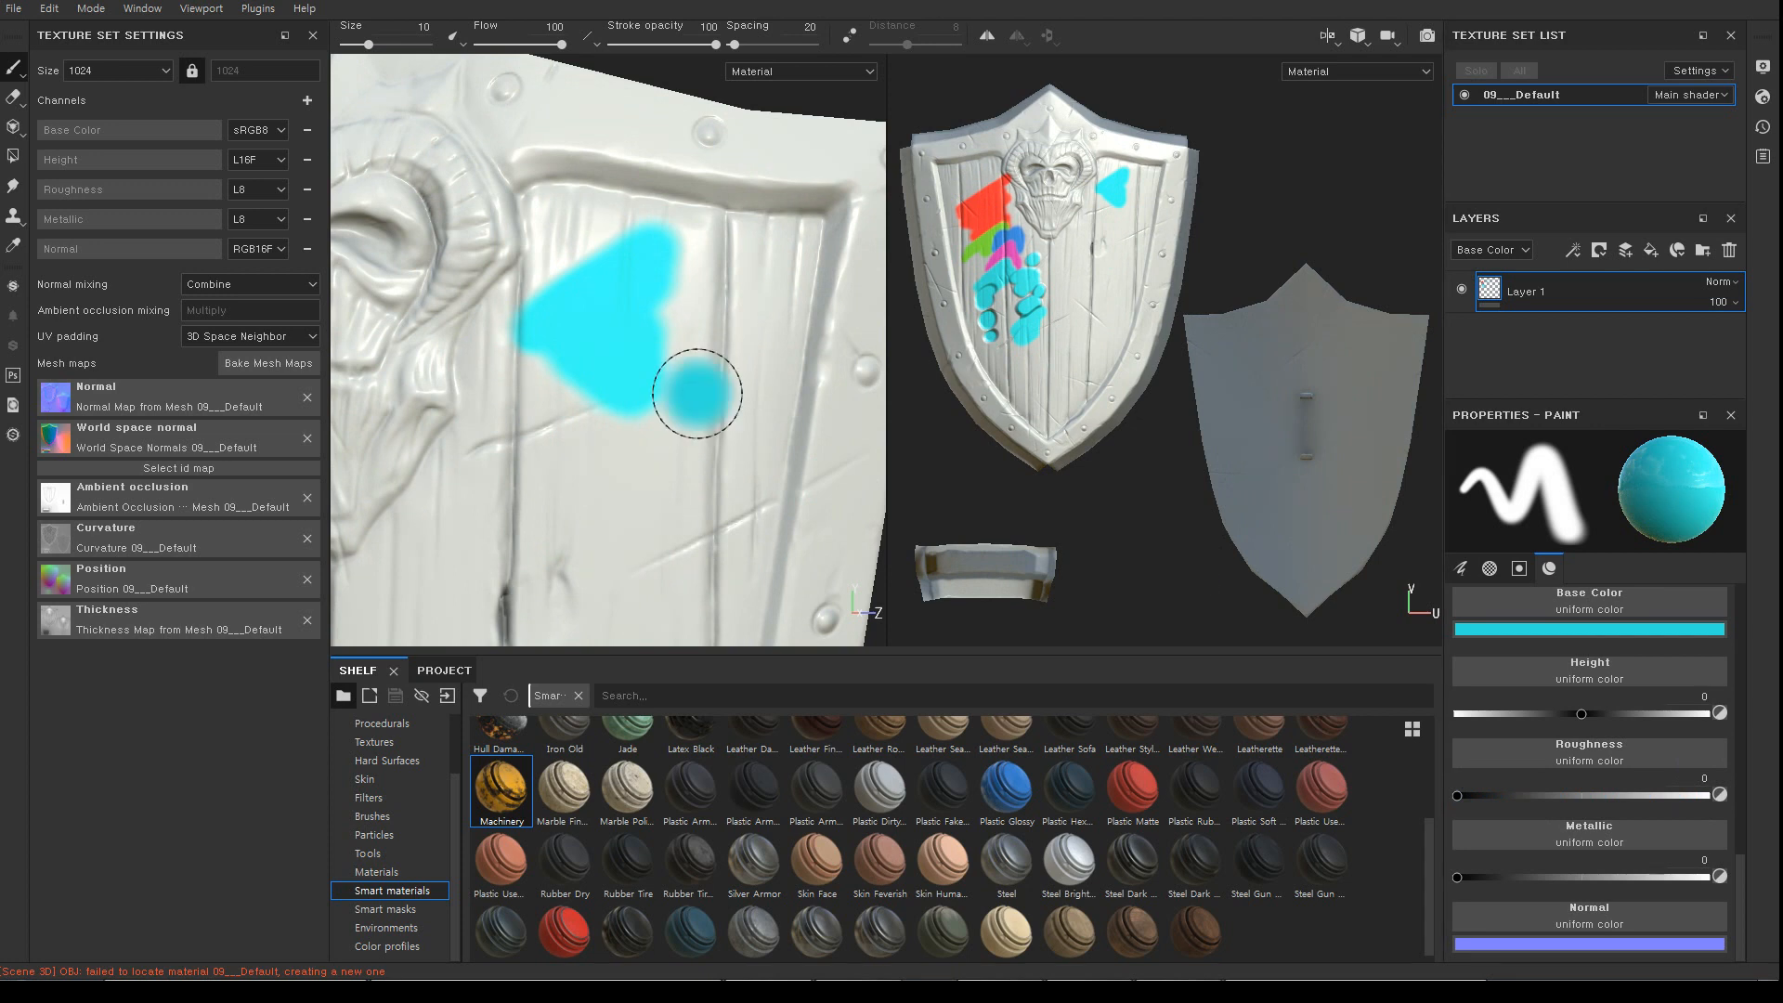
# Set the brush roughness to 0 and paint a glossy cyan patch adjoining the rough one, checking its reflections under rotated lighting
pyautogui.moveTo(679, 342)
pyautogui.mouseDown()
pyautogui.moveTo(684, 326)
pyautogui.moveTo(616, 399)
pyautogui.moveTo(688, 390)
pyautogui.moveTo(684, 425)
pyautogui.mouseUp()
pyautogui.keyDown('alt'); pyautogui.moveTo(653, 338); pyautogui.dragTo(573, 403); pyautogui.keyUp('alt')
pyautogui.moveTo(510, 334)
pyautogui.keyDown('shift'); pyautogui.mouseDown(button='right')
pyautogui.moveTo(555, 337)
pyautogui.moveTo(513, 343)
pyautogui.mouseUp(button='right'); pyautogui.keyUp('shift')
pyautogui.keyDown('alt'); pyautogui.moveTo(555, 378); pyautogui.dragTo(592, 239); pyautogui.keyUp('alt')
pyautogui.moveTo(570, 382)
pyautogui.keyDown('alt'); pyautogui.mouseDown()
pyautogui.moveTo(589, 409)
pyautogui.moveTo(597, 319)
pyautogui.mouseUp(); pyautogui.keyUp('alt')
pyautogui.moveTo(539, 299)
pyautogui.keyDown('shift'); pyautogui.mouseDown(button='right')
pyautogui.moveTo(562, 306)
pyautogui.moveTo(543, 315)
pyautogui.mouseUp(button='right'); pyautogui.keyUp('shift')
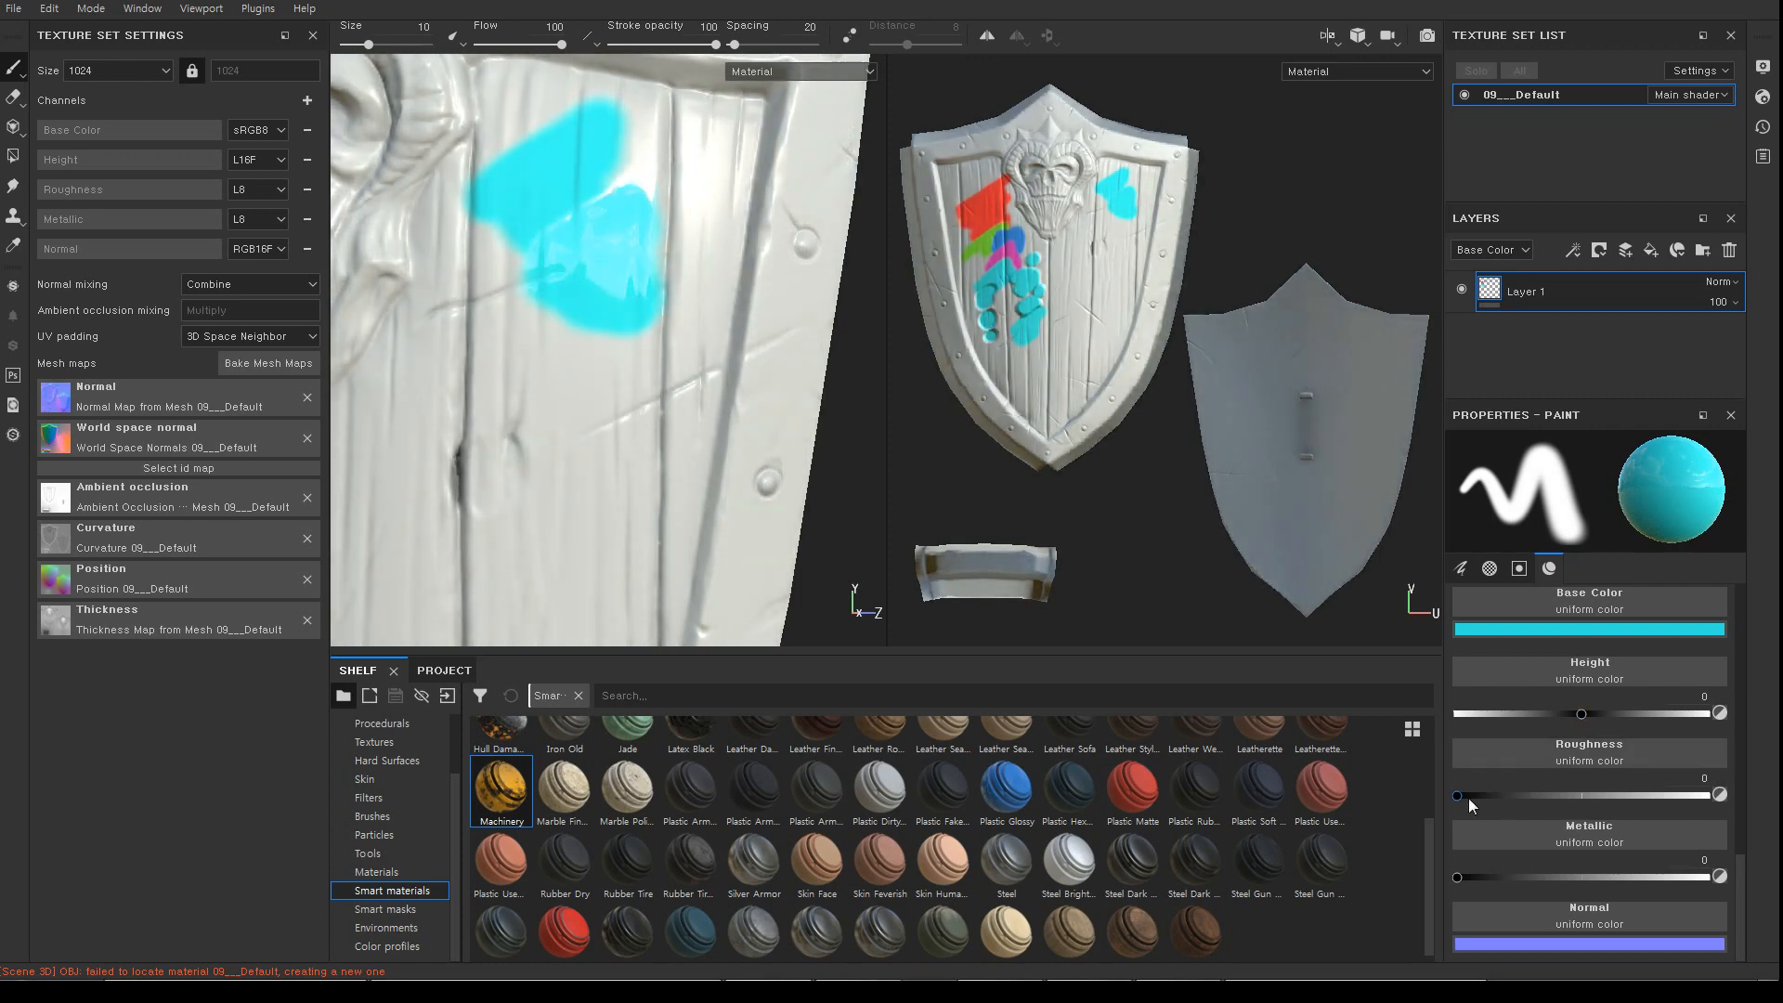
# Set the brush roughness to 0.3745 and paint a semi-glossy cyan patch below the glossy one, checking it under rotated lighting
pyautogui.moveTo(1472, 800); pyautogui.dragTo(1501, 801)
pyautogui.moveTo(1584, 800)
pyautogui.mouseDown()
pyautogui.moveTo(1601, 799)
pyautogui.moveTo(1507, 801)
pyautogui.moveTo(1574, 805)
pyautogui.mouseUp()
pyautogui.moveTo(1577, 801); pyautogui.dragTo(1550, 801)
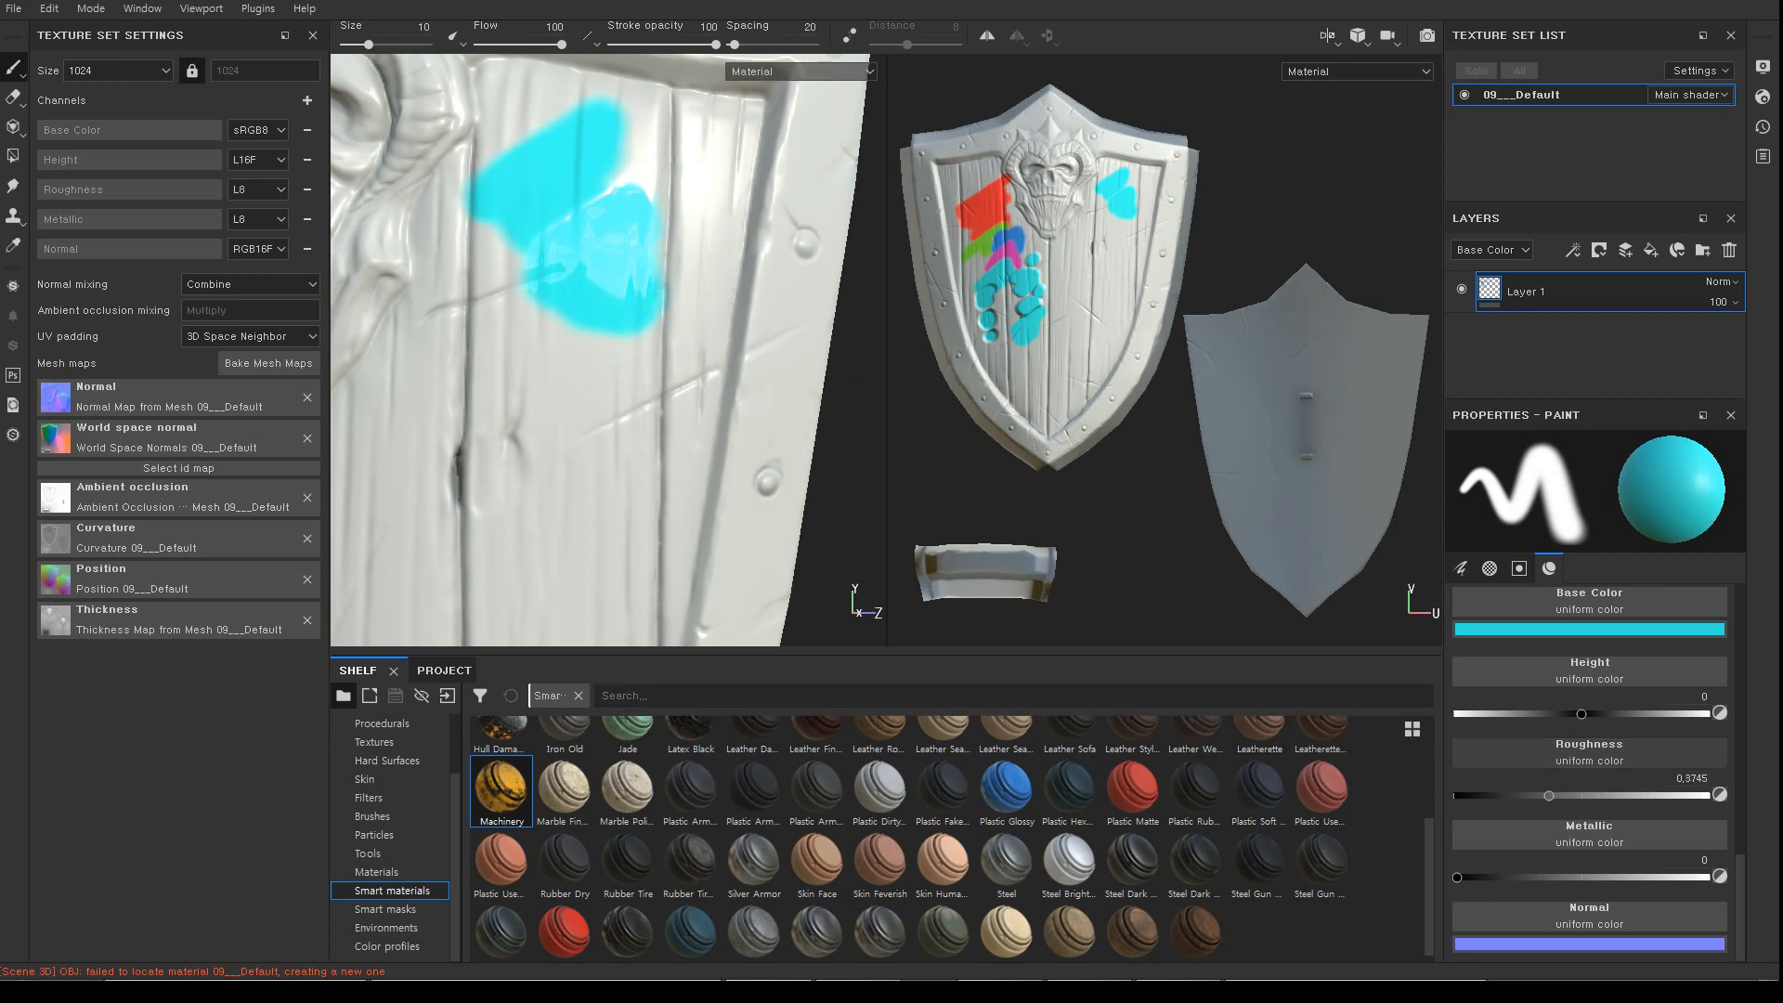
pyautogui.moveTo(570, 294)
pyautogui.mouseDown()
pyautogui.moveTo(554, 334)
pyautogui.moveTo(568, 348)
pyautogui.mouseUp()
pyautogui.moveTo(627, 454)
pyautogui.keyDown('alt'); pyautogui.mouseDown()
pyautogui.moveTo(635, 477)
pyautogui.moveTo(673, 447)
pyautogui.mouseUp(); pyautogui.keyUp('alt')
pyautogui.rightClick(573, 390)
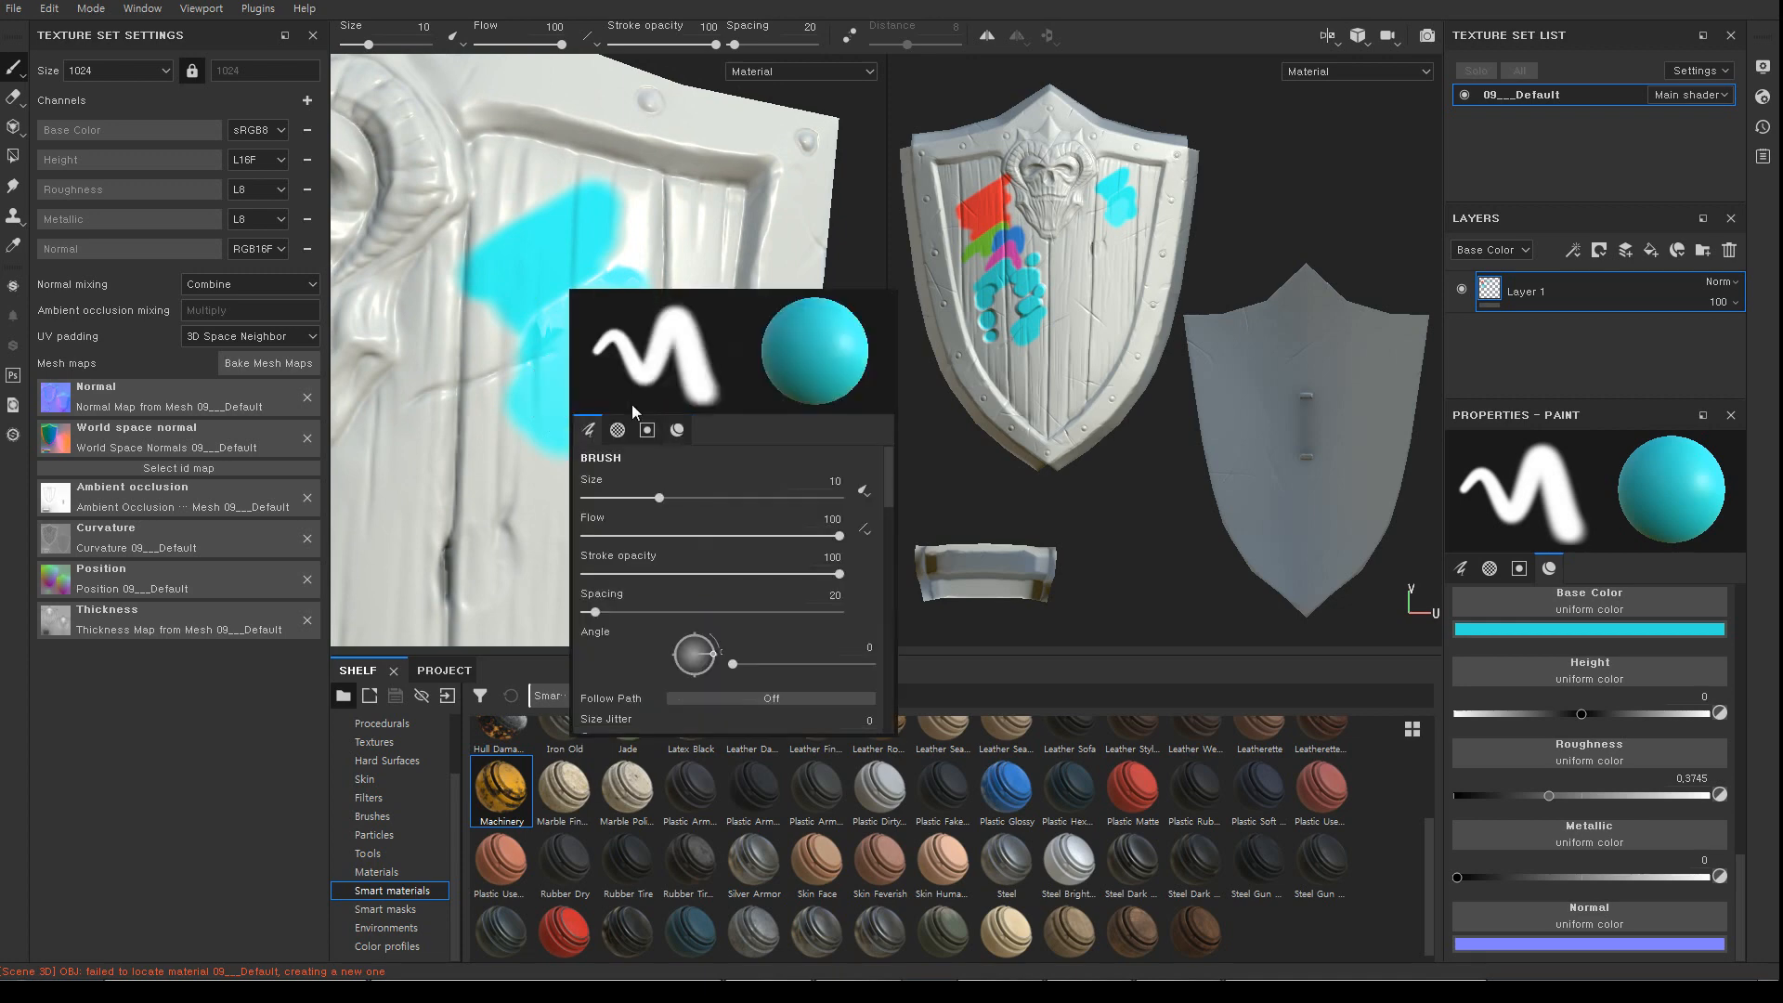
pyautogui.keyDown('alt'); pyautogui.moveTo(506, 441); pyautogui.dragTo(529, 432); pyautogui.keyUp('alt')
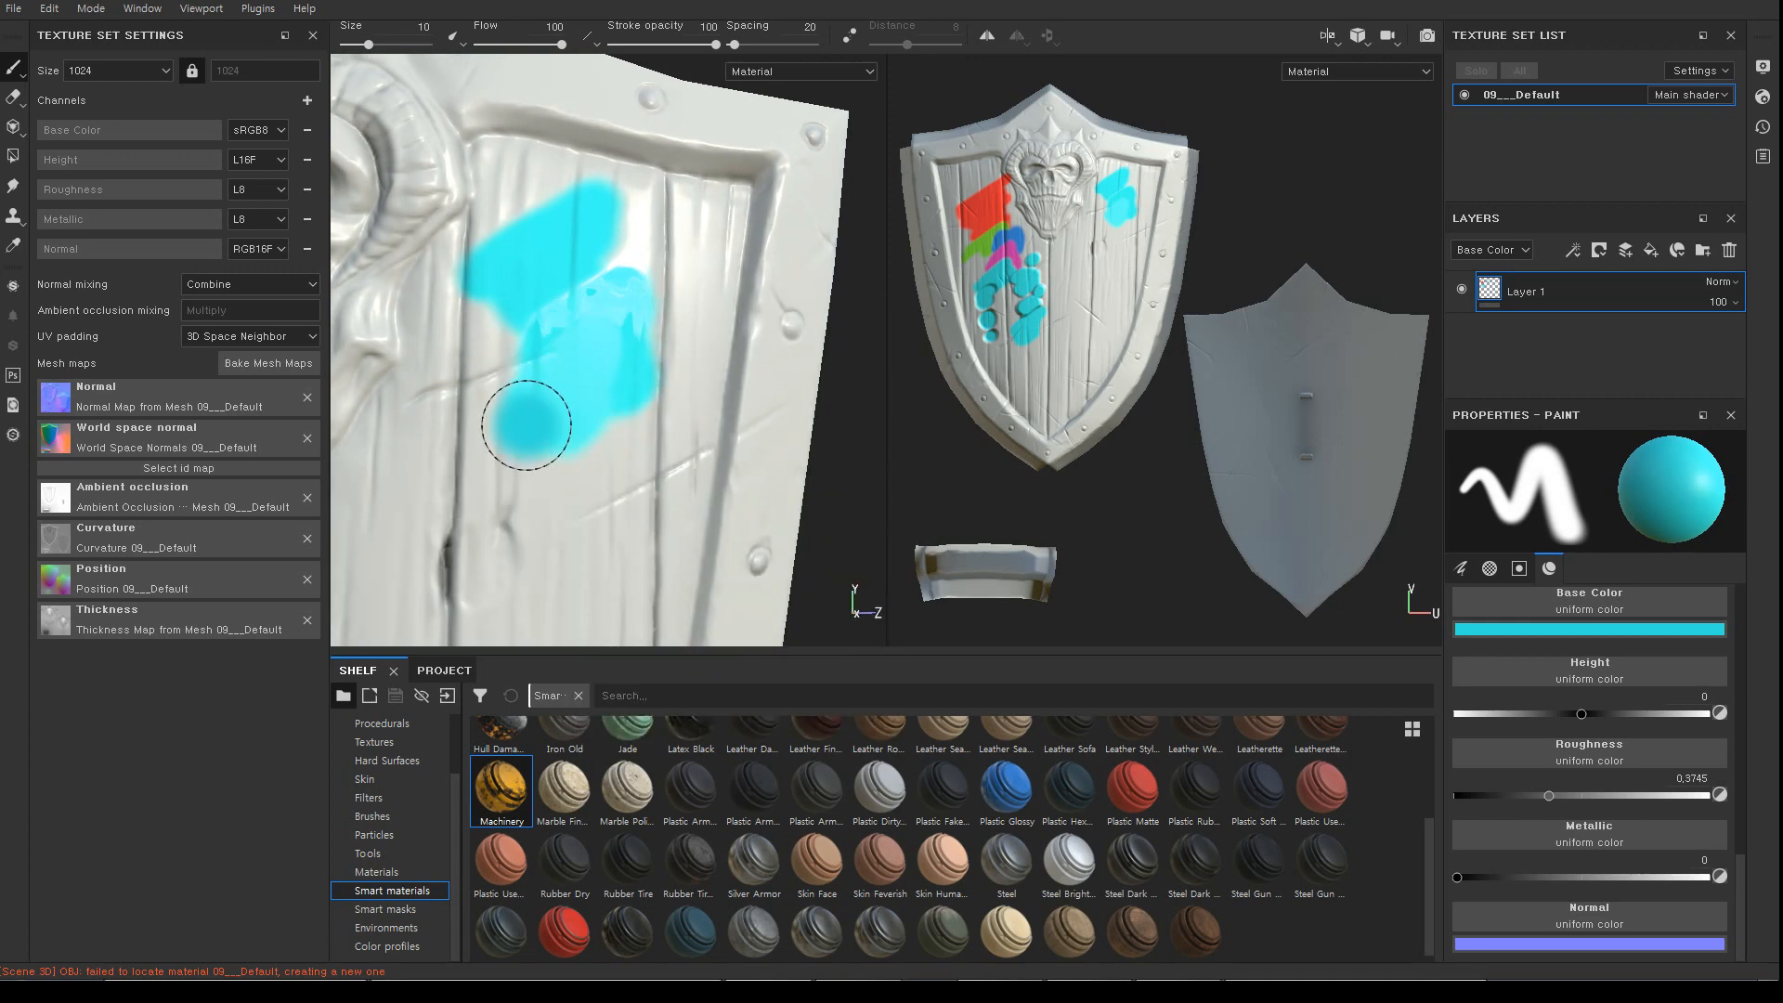
pyautogui.keyDown('shift'); pyautogui.moveTo(532, 370); pyautogui.dragTo(557, 381, button='right'); pyautogui.keyUp('shift')
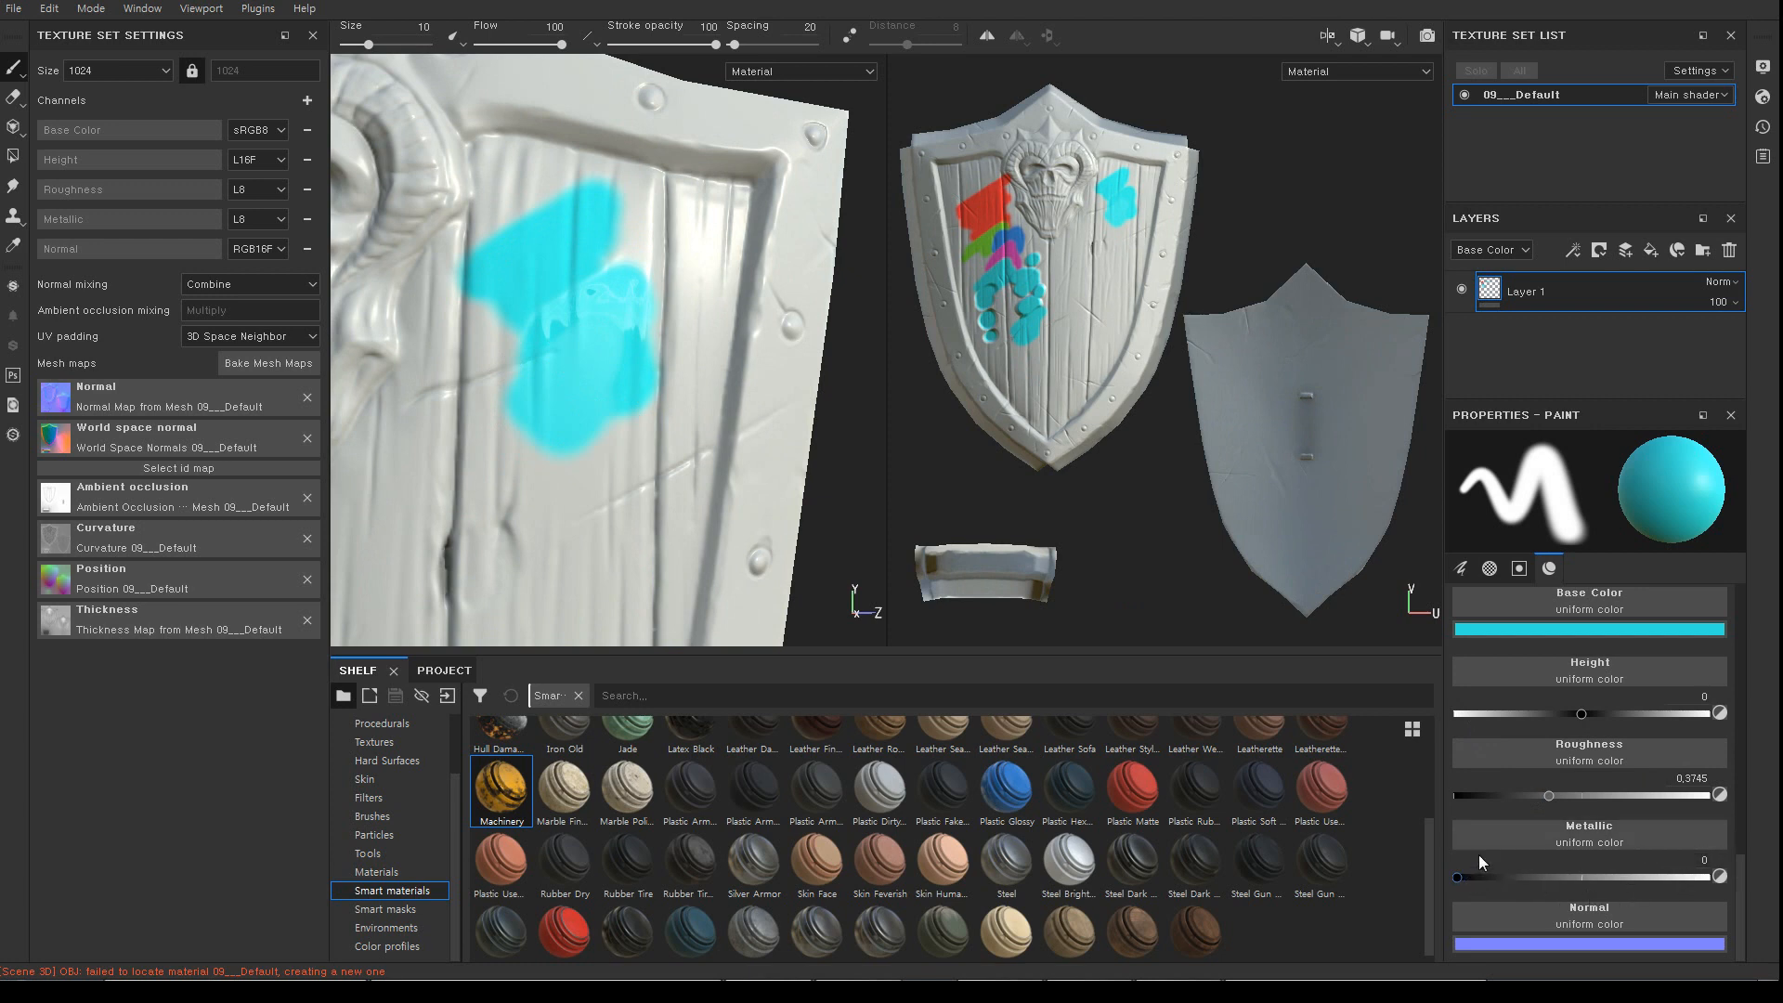
# Change the brush base color from cyan to a medium blue
pyautogui.click(1609, 628)
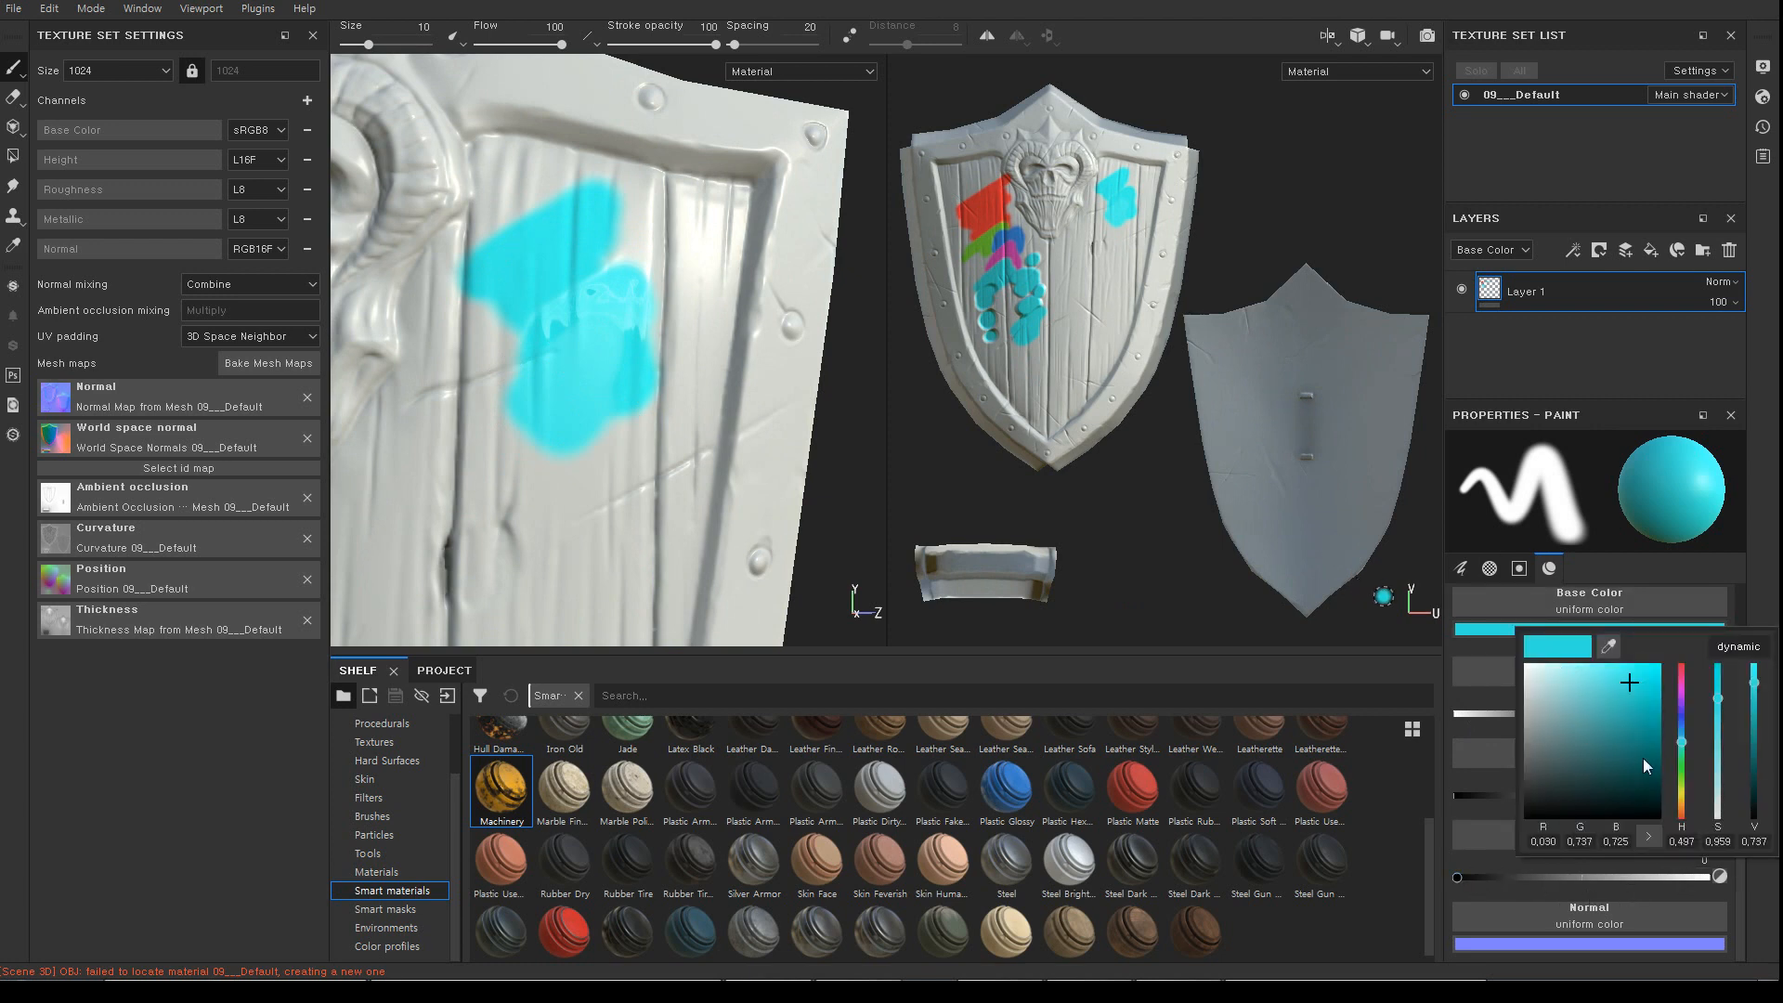
pyautogui.click(1632, 737)
pyautogui.moveTo(1682, 746); pyautogui.dragTo(1683, 722)
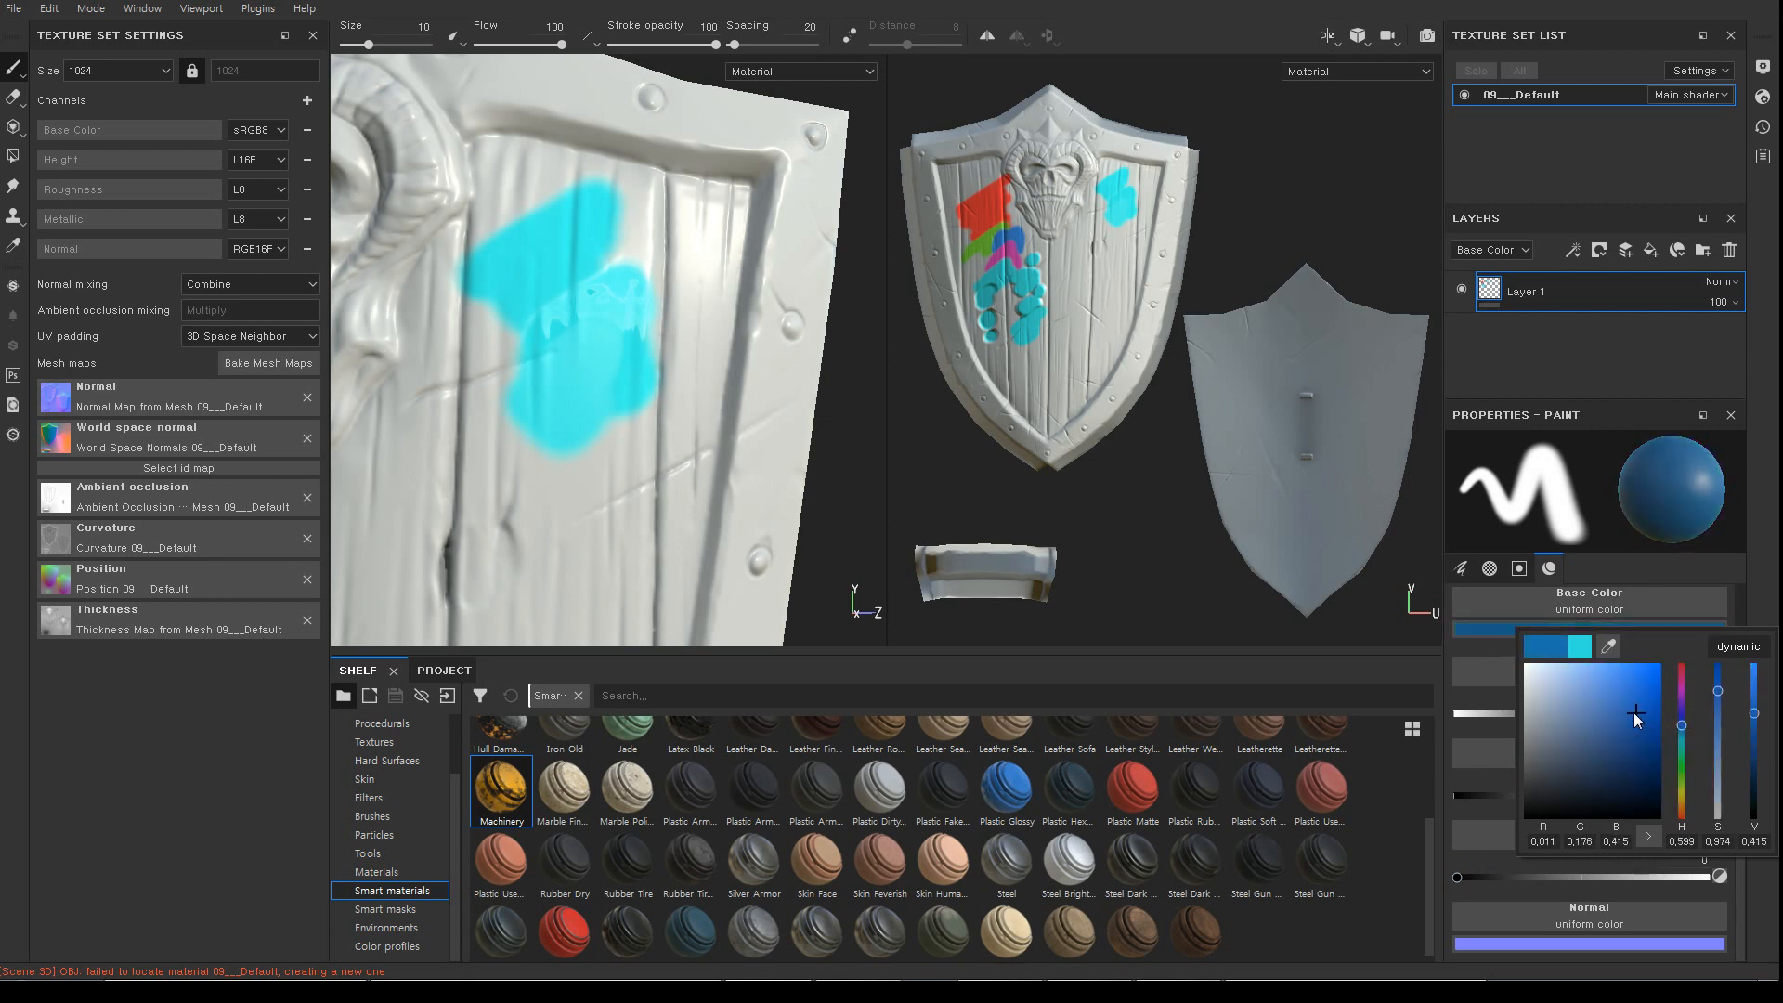
pyautogui.click(1640, 714)
pyautogui.click(1763, 566)
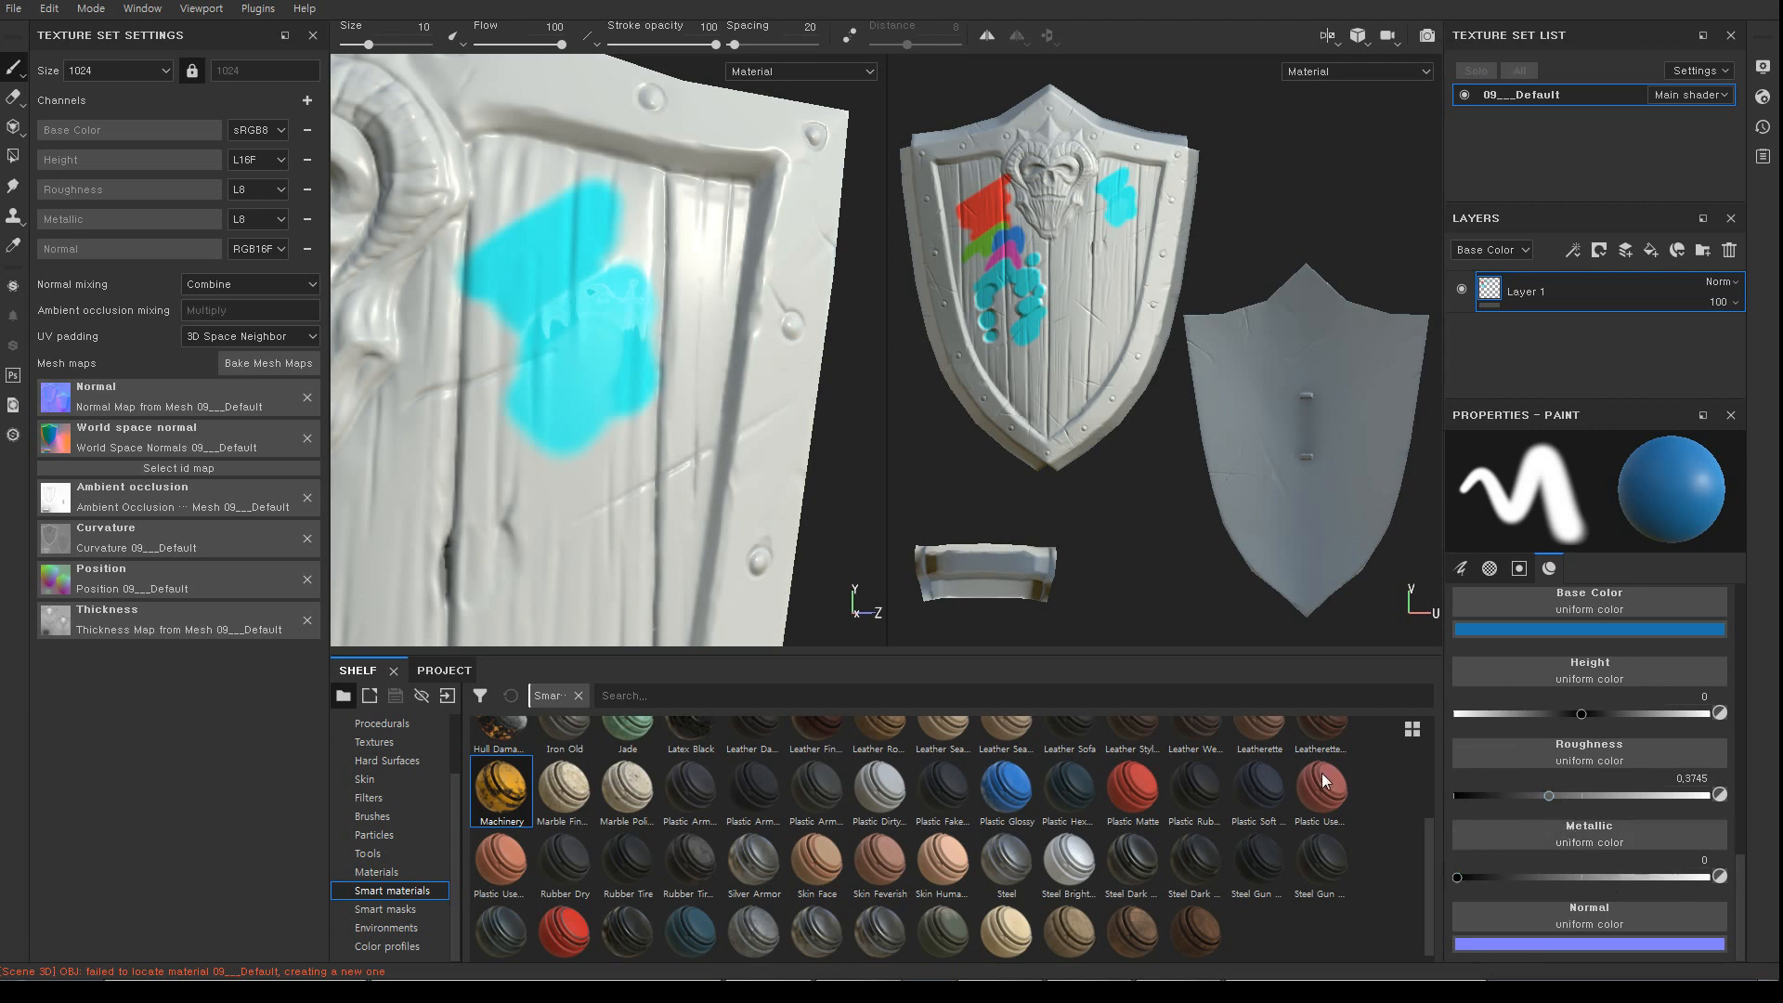
# Paint a non-metallic blue patch on the planks below the semi-glossy cyan patch and check it under different lighting
pyautogui.scroll(3, 641, 350)
pyautogui.moveTo(599, 392)
pyautogui.mouseDown()
pyautogui.moveTo(613, 355)
pyautogui.moveTo(634, 363)
pyautogui.moveTo(603, 410)
pyautogui.moveTo(562, 325)
pyautogui.moveTo(579, 333)
pyautogui.mouseUp()
pyautogui.moveTo(606, 447); pyautogui.dragTo(608, 450)
pyautogui.keyDown('alt'); pyautogui.moveTo(604, 520); pyautogui.dragTo(585, 486); pyautogui.keyUp('alt')
pyautogui.moveTo(596, 454)
pyautogui.keyDown('shift'); pyautogui.mouseDown(button='right')
pyautogui.moveTo(549, 481)
pyautogui.moveTo(570, 470)
pyautogui.mouseUp(button='right'); pyautogui.keyUp('shift')
pyautogui.moveTo(633, 516)
pyautogui.keyDown('alt'); pyautogui.mouseDown()
pyautogui.moveTo(618, 535)
pyautogui.moveTo(602, 506)
pyautogui.mouseUp(); pyautogui.keyUp('alt')
pyautogui.keyDown('shift'); pyautogui.moveTo(574, 453); pyautogui.dragTo(583, 470, button='right'); pyautogui.keyUp('shift')
pyautogui.keyDown('alt'); pyautogui.moveTo(593, 513); pyautogui.dragTo(581, 390); pyautogui.keyUp('alt')
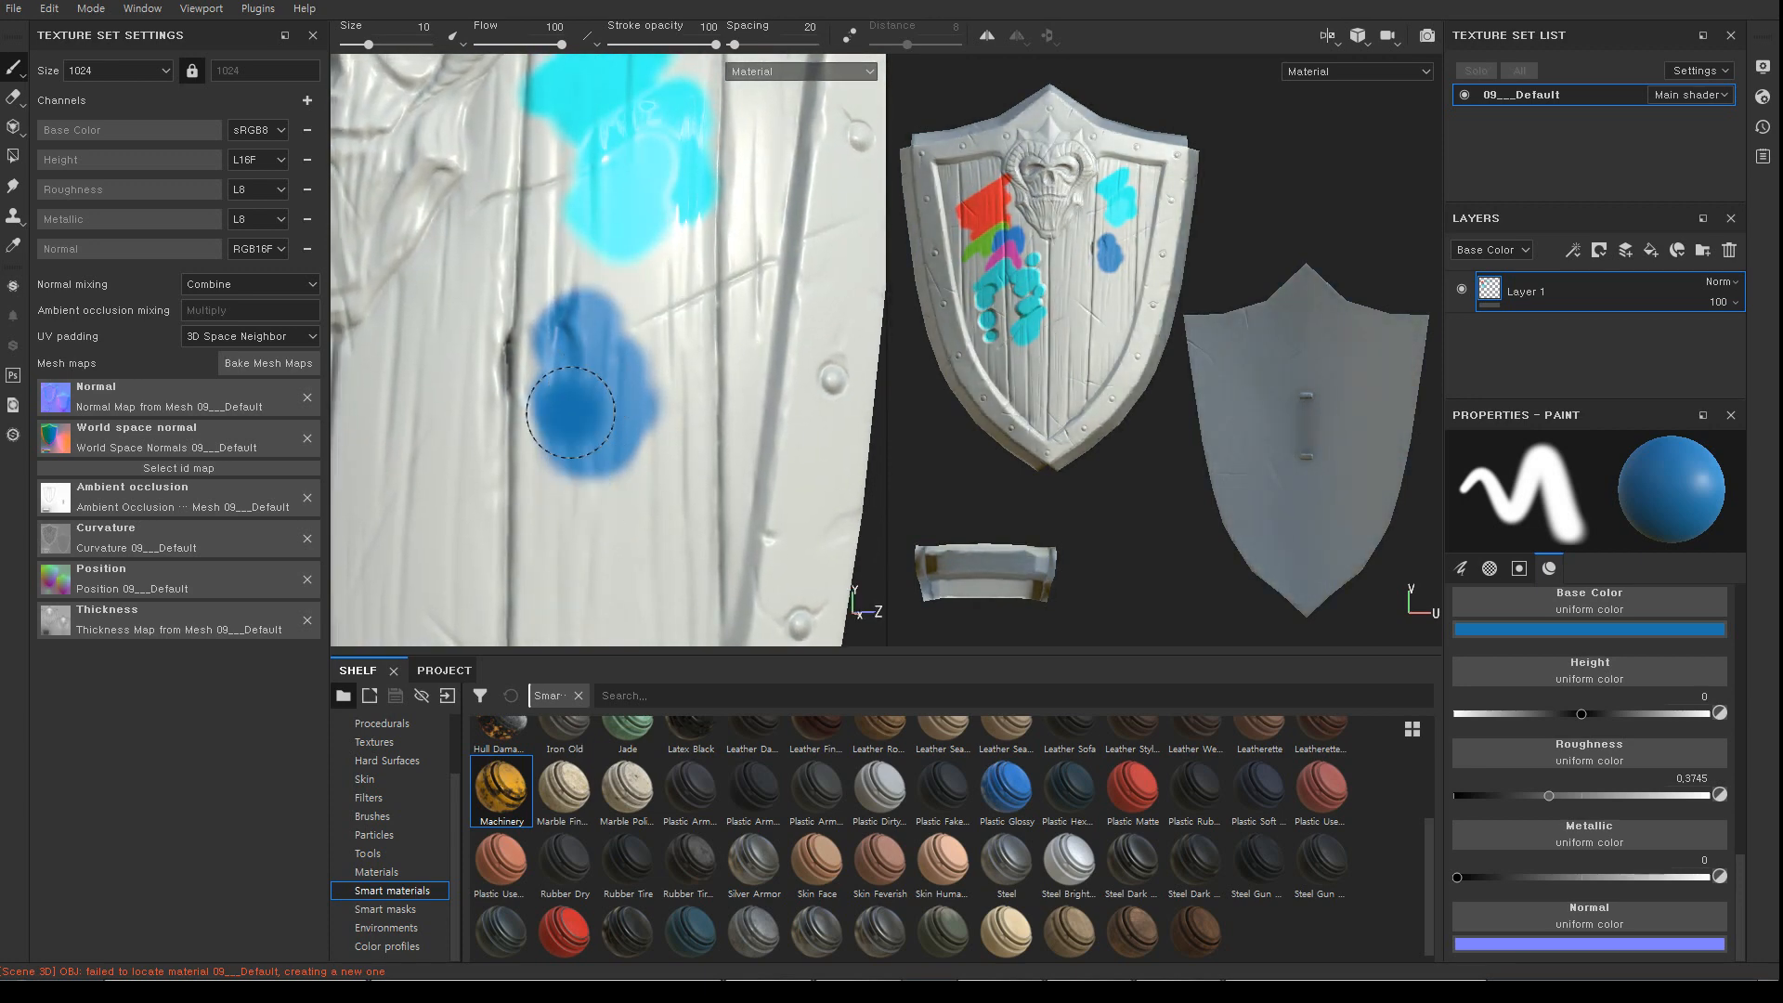
# Set the brush metallic to 0.9927 and paint a metallic blue patch beside the non-metallic one
pyautogui.click(1473, 877)
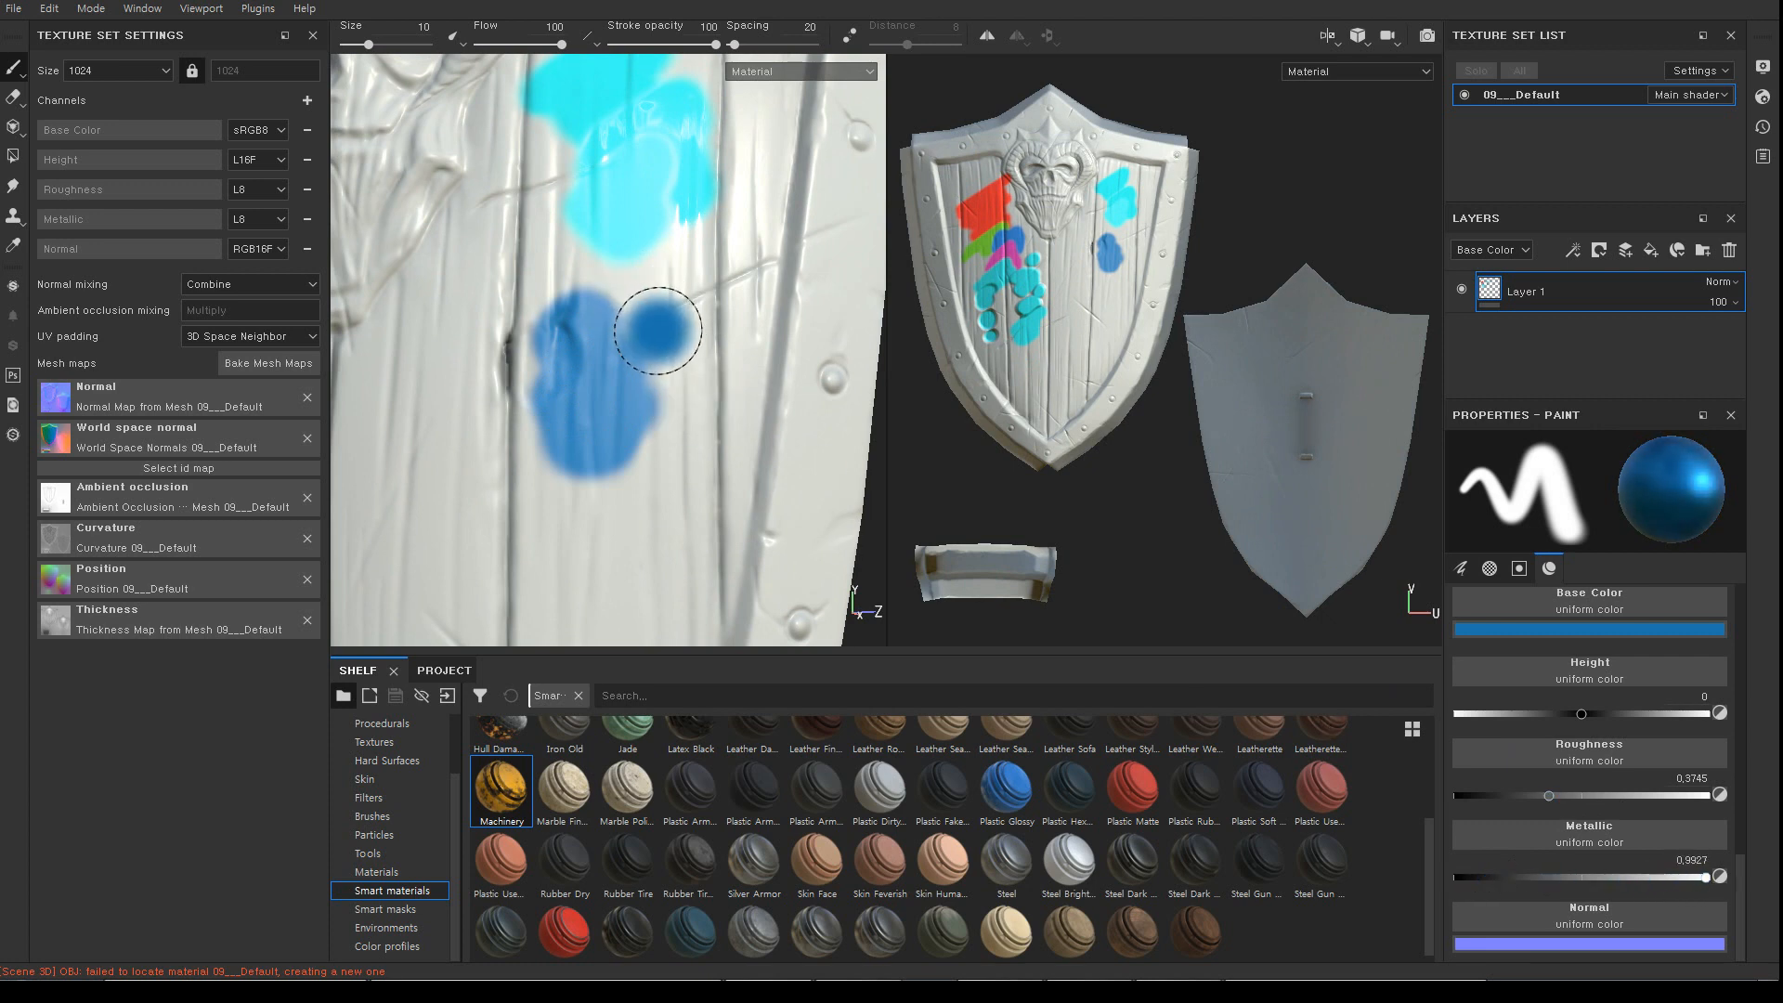
pyautogui.moveTo(645, 380); pyautogui.dragTo(689, 408)
pyautogui.moveTo(641, 507)
pyautogui.keyDown('alt'); pyautogui.mouseDown()
pyautogui.moveTo(619, 481)
pyautogui.moveTo(635, 516)
pyautogui.mouseUp(); pyautogui.keyUp('alt')
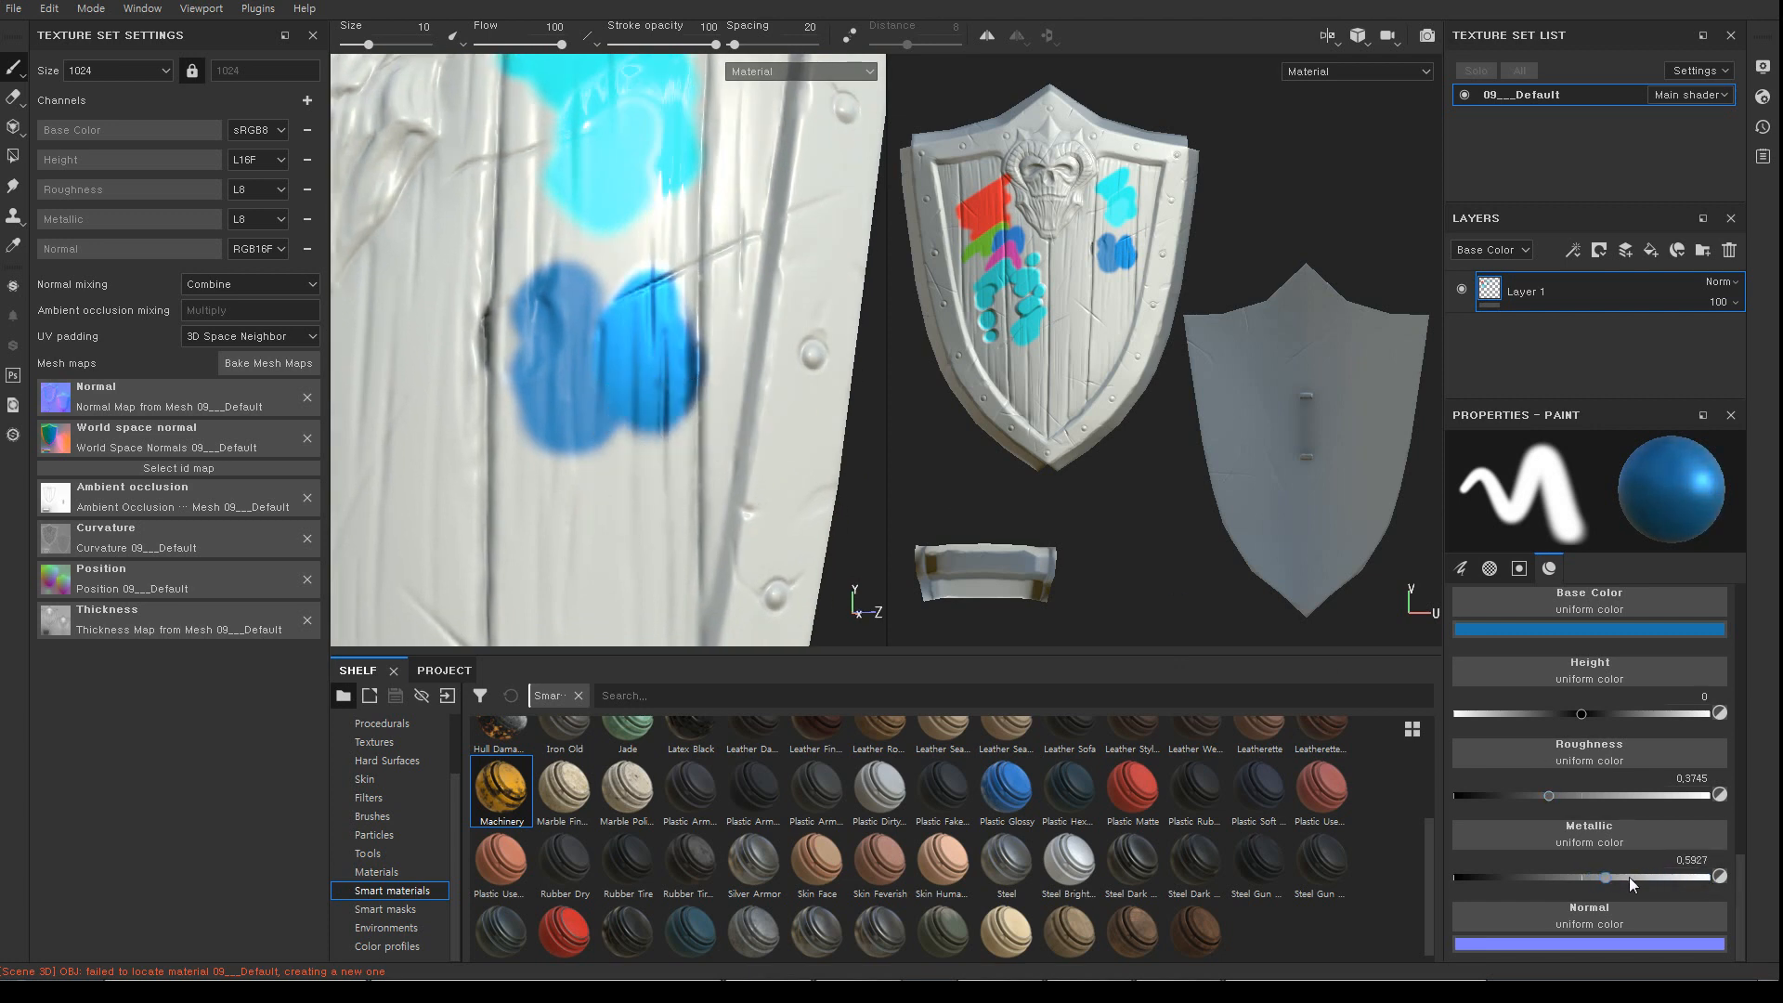
# Lower the brush metallic to a mid-range value and paint a semi-metallic blue patch below the other two blue patches
pyautogui.moveTo(689, 441)
pyautogui.keyDown('alt'); pyautogui.mouseDown()
pyautogui.moveTo(642, 470)
pyautogui.moveTo(606, 444)
pyautogui.mouseUp(); pyautogui.keyUp('alt')
pyautogui.moveTo(605, 444)
pyautogui.keyDown('shift'); pyautogui.mouseDown(button='right')
pyautogui.moveTo(641, 448)
pyautogui.moveTo(598, 448)
pyautogui.moveTo(627, 425)
pyautogui.moveTo(592, 426)
pyautogui.mouseUp(button='right'); pyautogui.keyUp('shift')
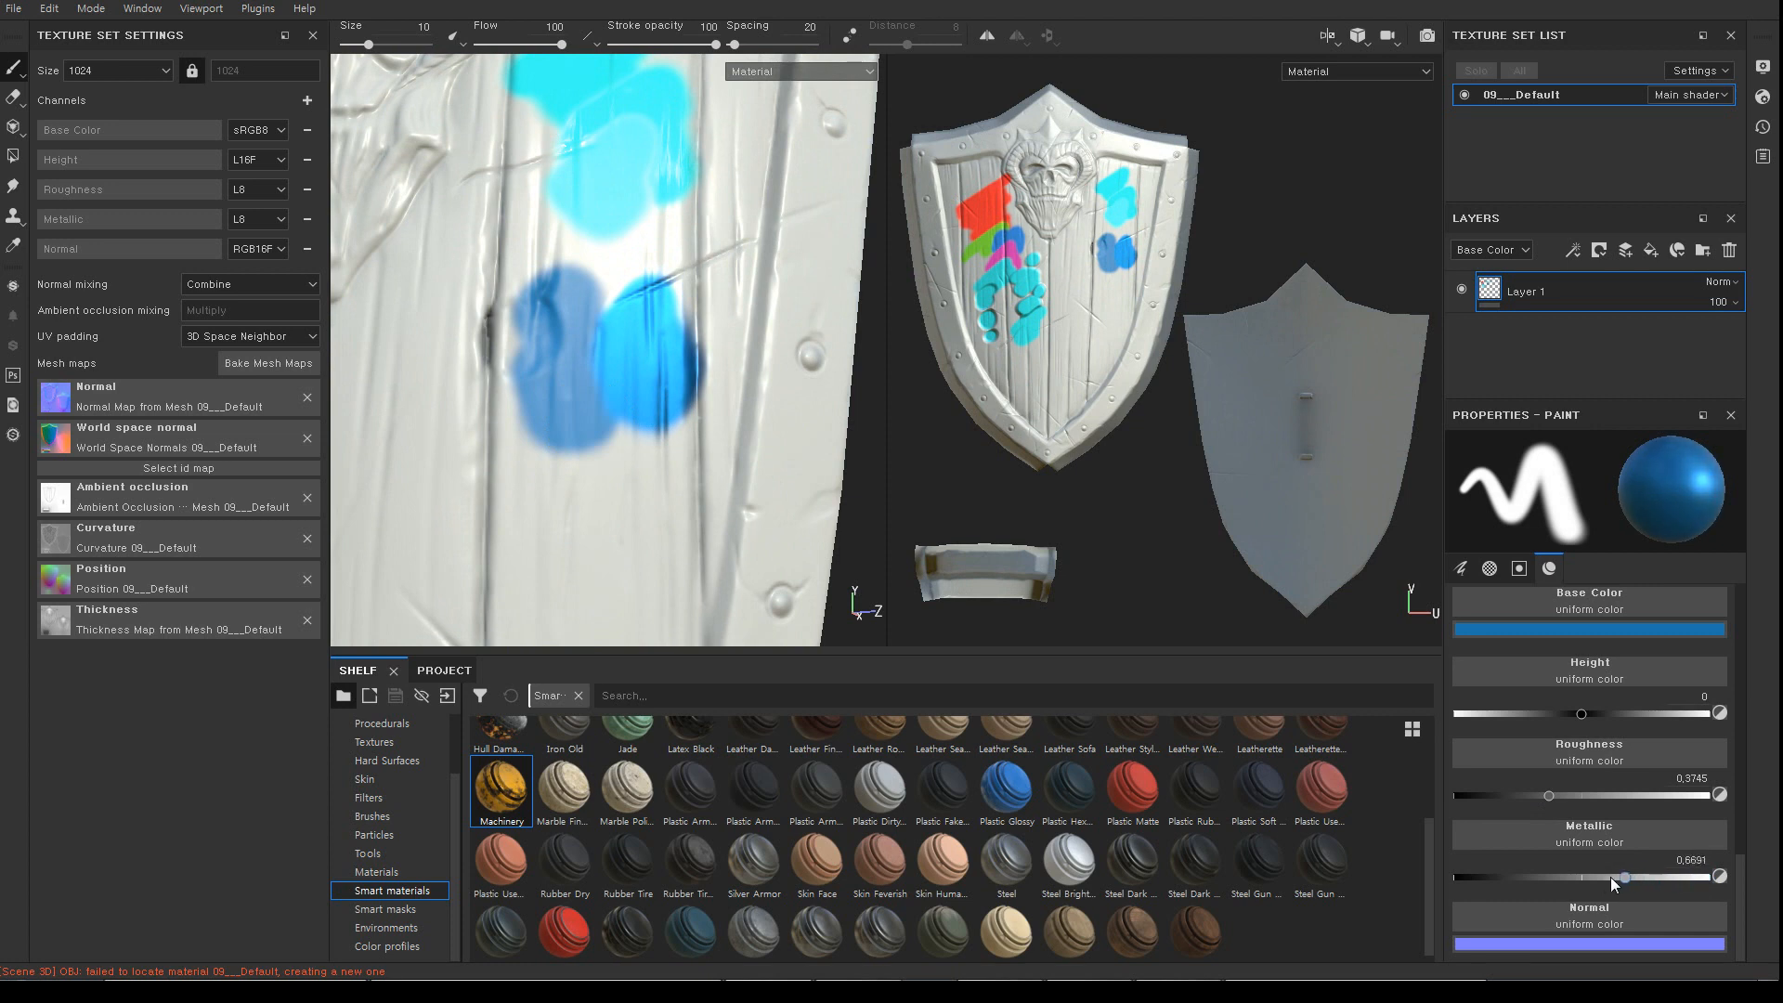
pyautogui.moveTo(592, 432); pyautogui.dragTo(581, 461)
pyautogui.moveTo(1584, 870); pyautogui.dragTo(1596, 871)
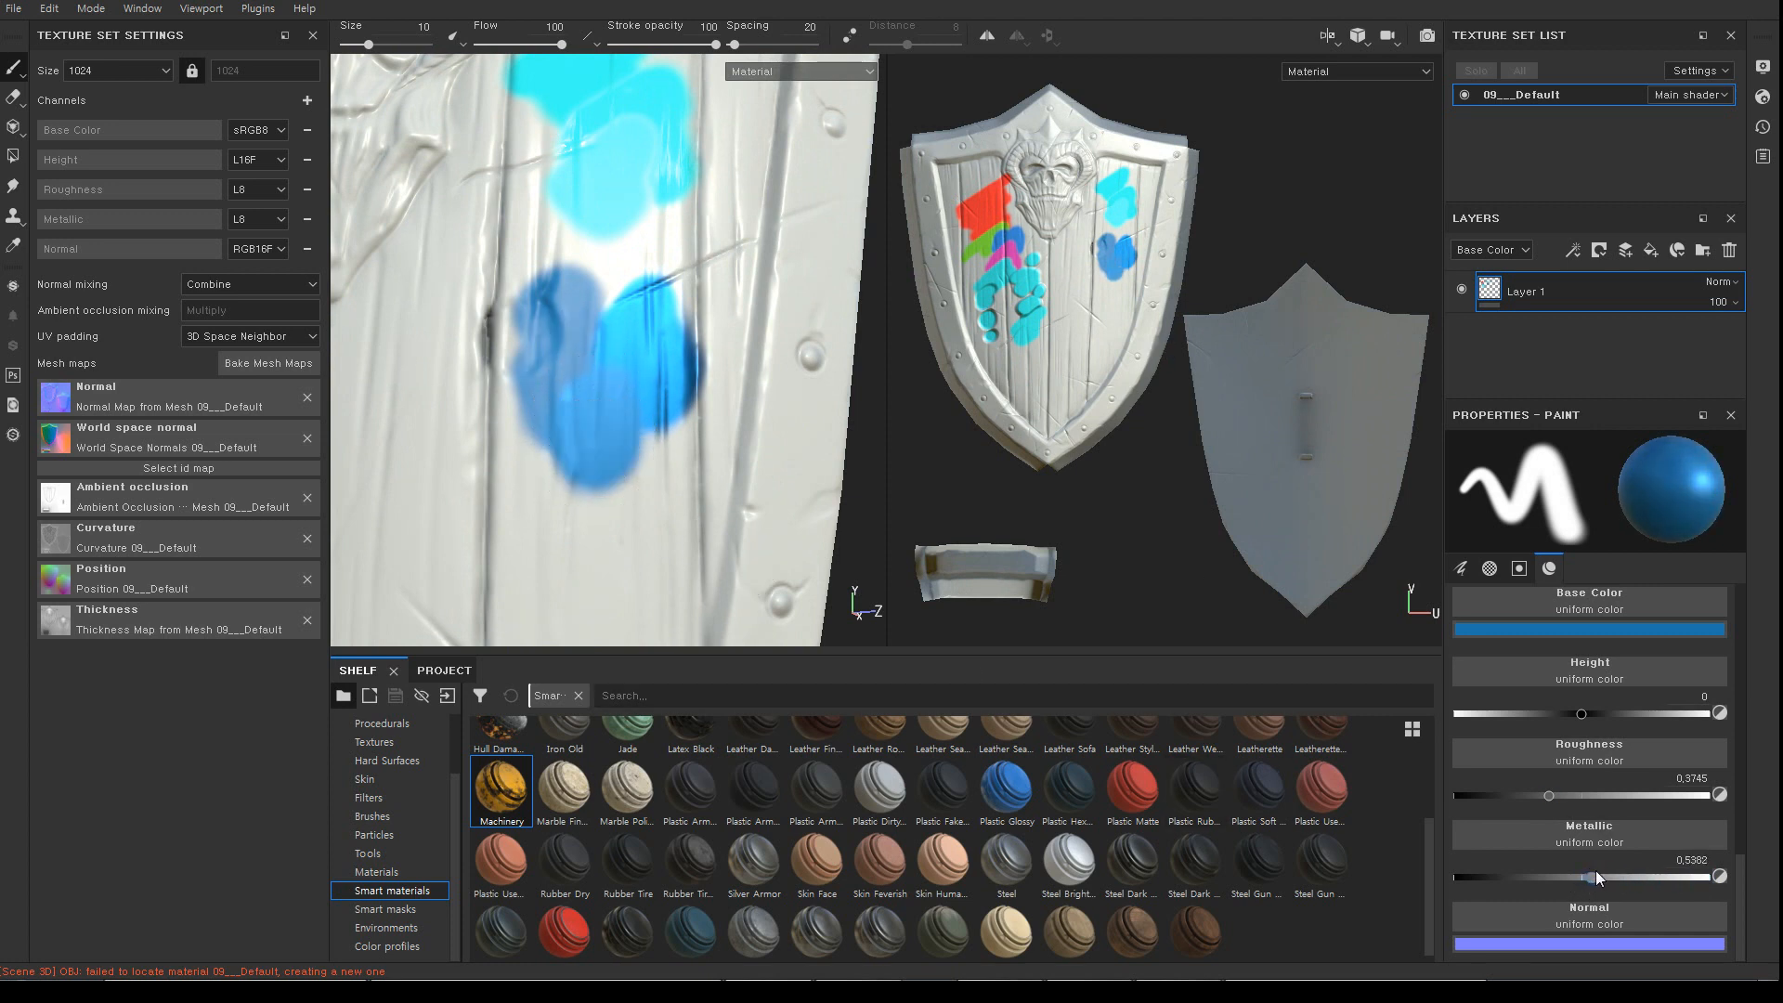
# Set the brush base color to dark teal with metallic 0 and paint a teal patch below the blue ones
pyautogui.click(1590, 632)
pyautogui.moveTo(1684, 726); pyautogui.dragTo(1661, 738)
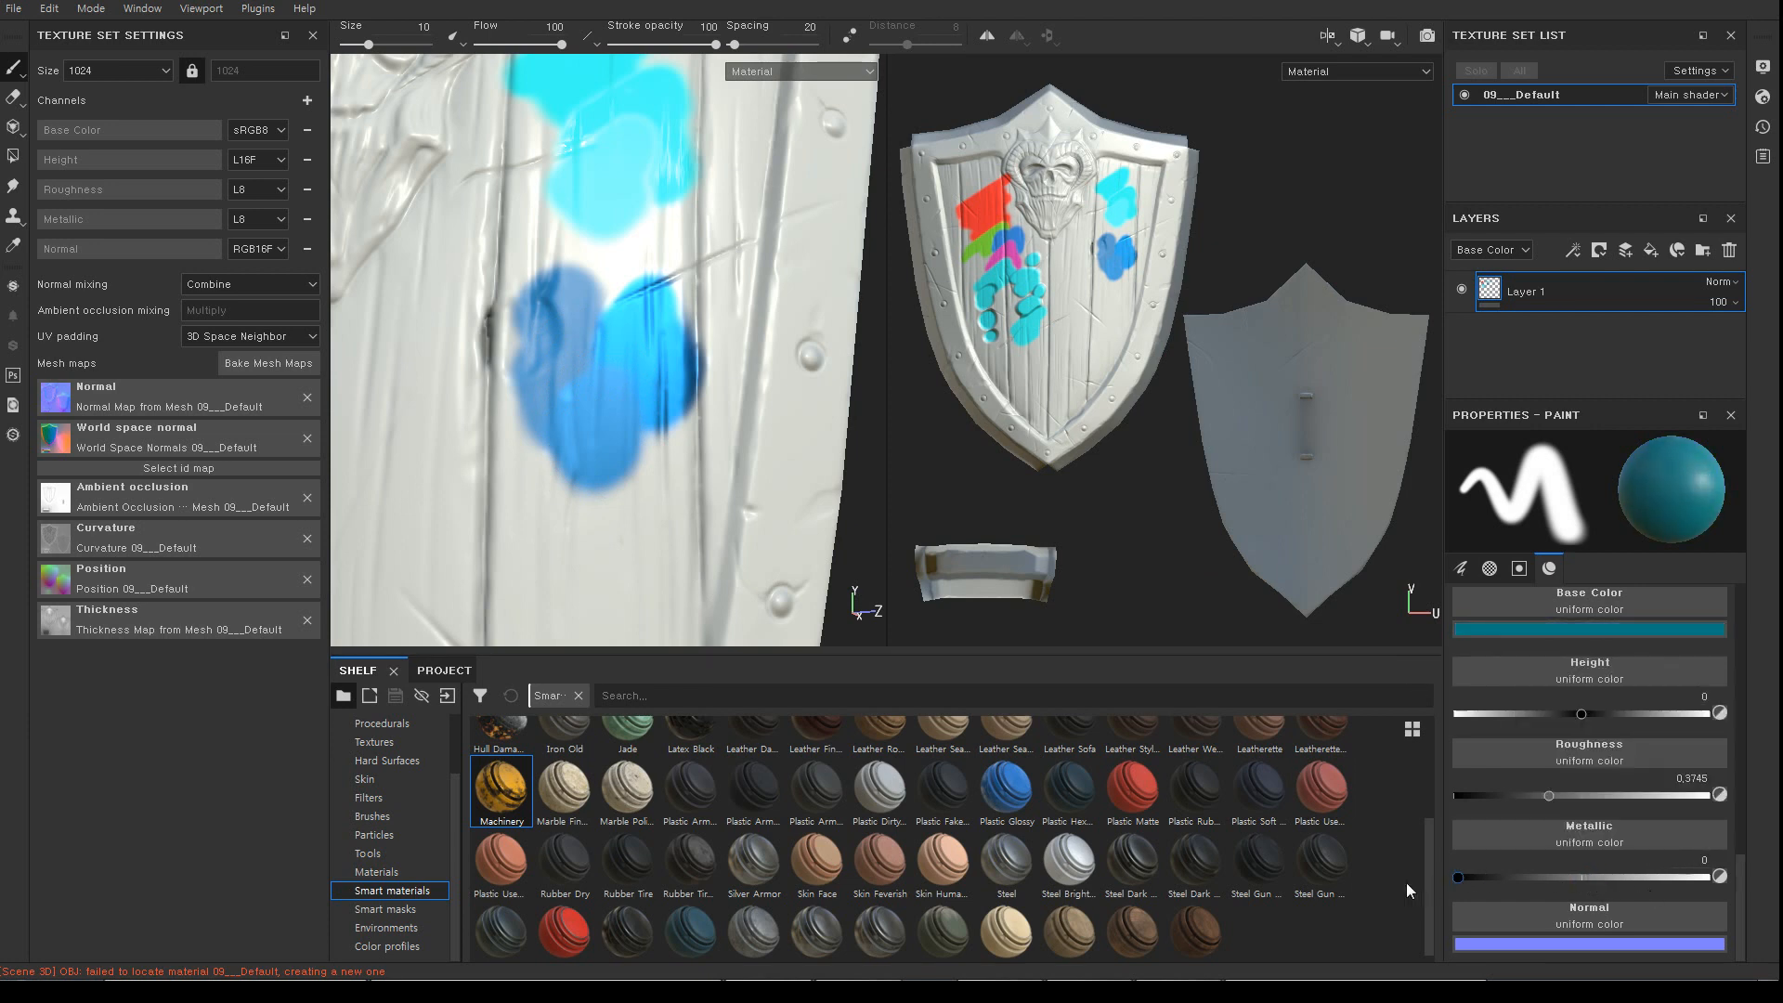
pyautogui.moveTo(564, 506); pyautogui.dragTo(569, 529)
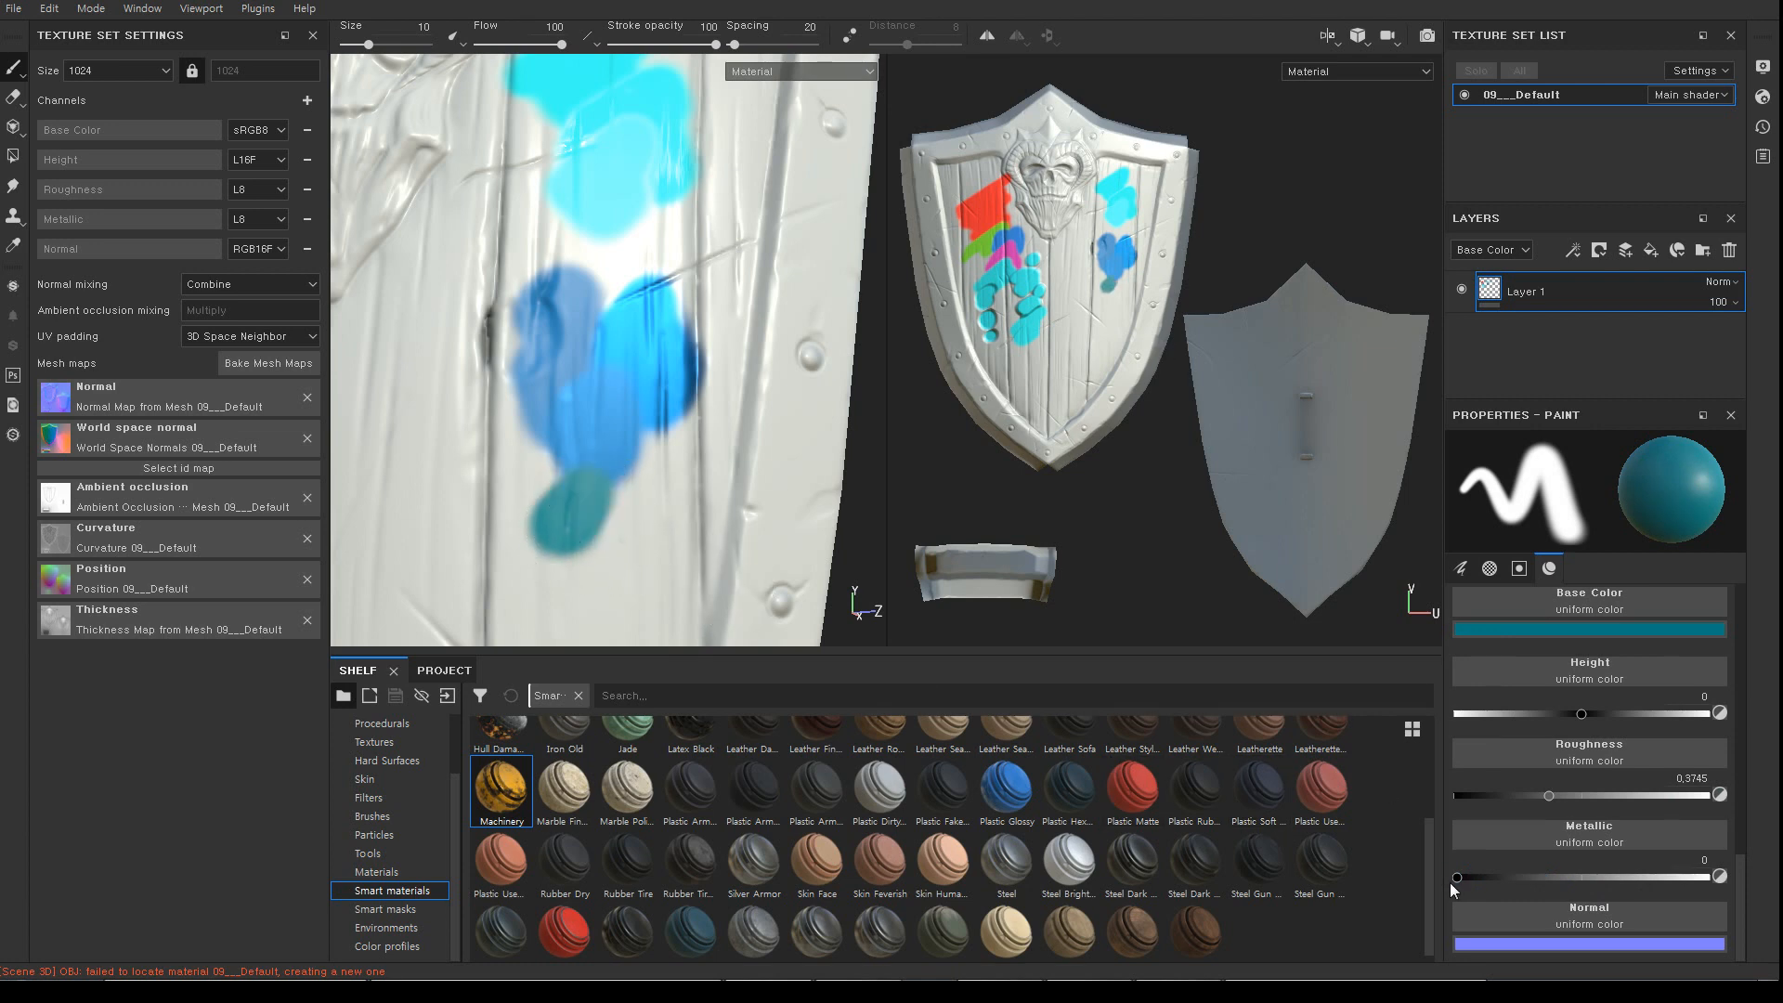
# Set the brush metallic to 0.9964 and paint a metallic teal patch beside the non-metallic one, comparing both under rotated lighting
pyautogui.moveTo(1507, 878); pyautogui.dragTo(1709, 878)
pyautogui.moveTo(572, 520); pyautogui.dragTo(654, 525)
pyautogui.keyDown('alt'); pyautogui.moveTo(706, 482); pyautogui.dragTo(700, 351, button='middle'); pyautogui.keyUp('alt')
pyautogui.keyDown('alt'); pyautogui.moveTo(596, 399); pyautogui.dragTo(700, 406, button='right'); pyautogui.keyUp('alt')
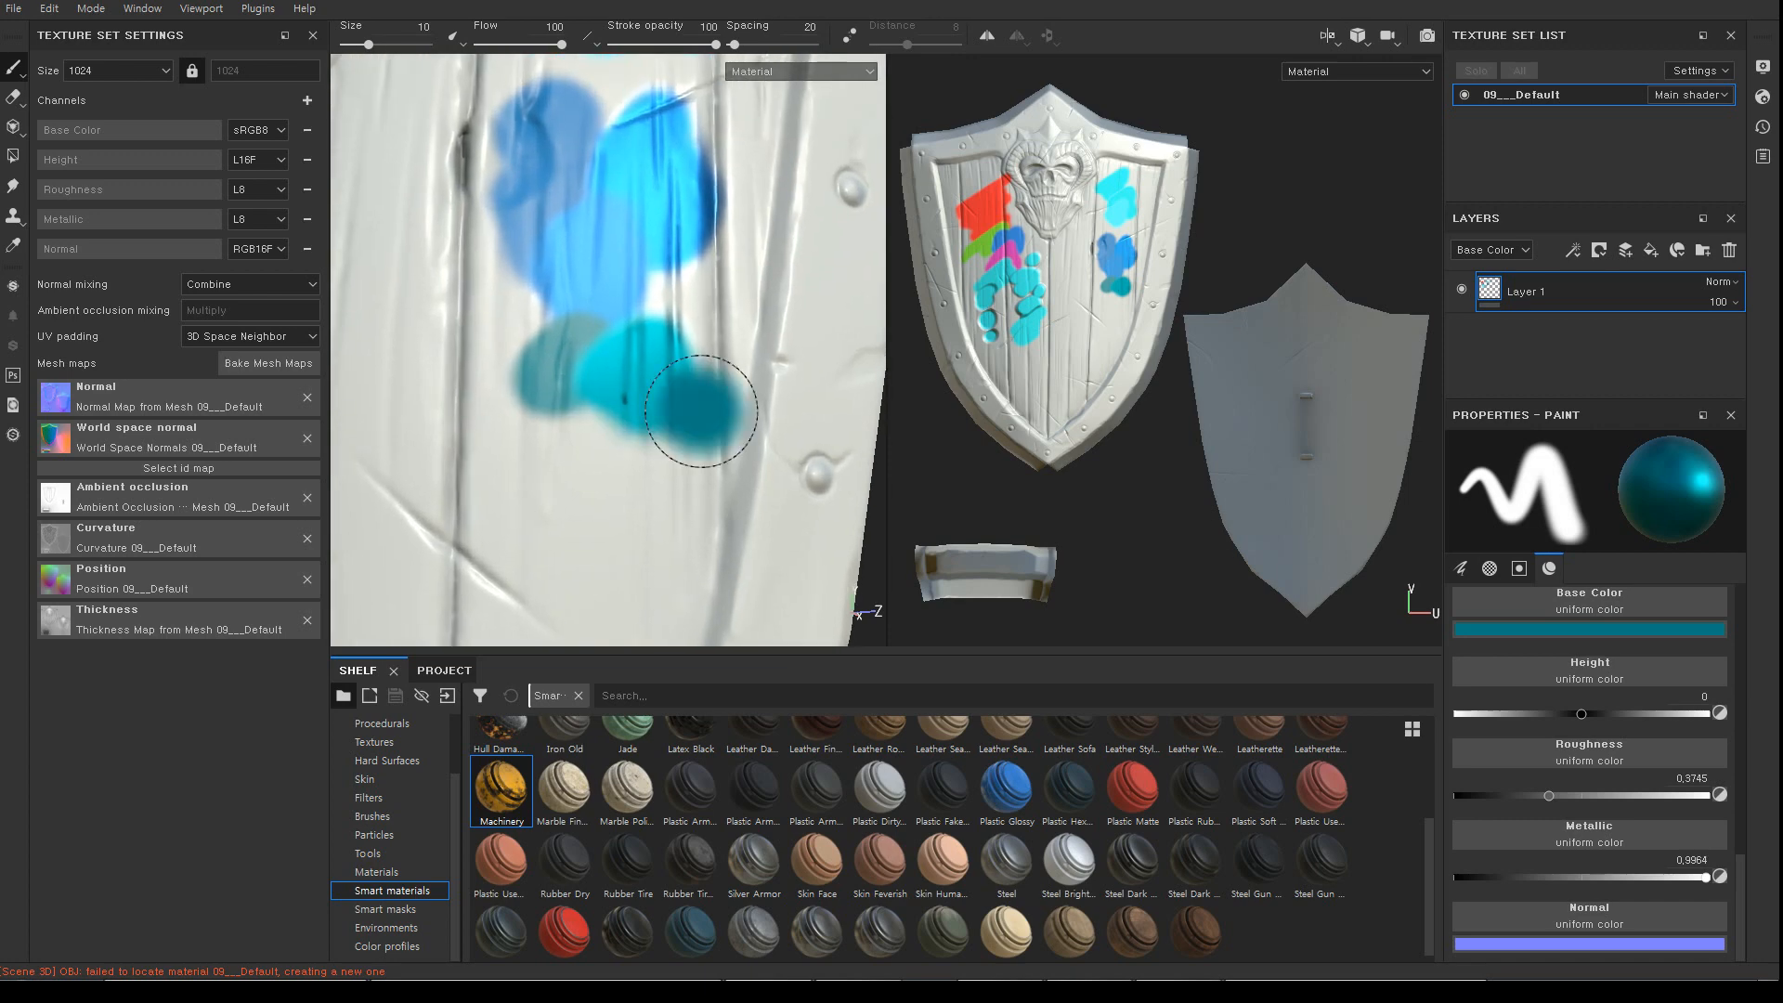
pyautogui.keyDown('alt'); pyautogui.moveTo(700, 406); pyautogui.dragTo(611, 466); pyautogui.keyUp('alt')
pyautogui.moveTo(573, 456)
pyautogui.keyDown('shift'); pyautogui.mouseDown(button='right')
pyautogui.moveTo(617, 435)
pyautogui.moveTo(586, 453)
pyautogui.moveTo(608, 471)
pyautogui.mouseUp(button='right'); pyautogui.keyUp('shift')
pyautogui.keyDown('alt'); pyautogui.moveTo(609, 478); pyautogui.dragTo(614, 502); pyautogui.keyUp('alt')
pyautogui.keyDown('alt'); pyautogui.moveTo(602, 460); pyautogui.dragTo(469, 497, button='right'); pyautogui.keyUp('alt')
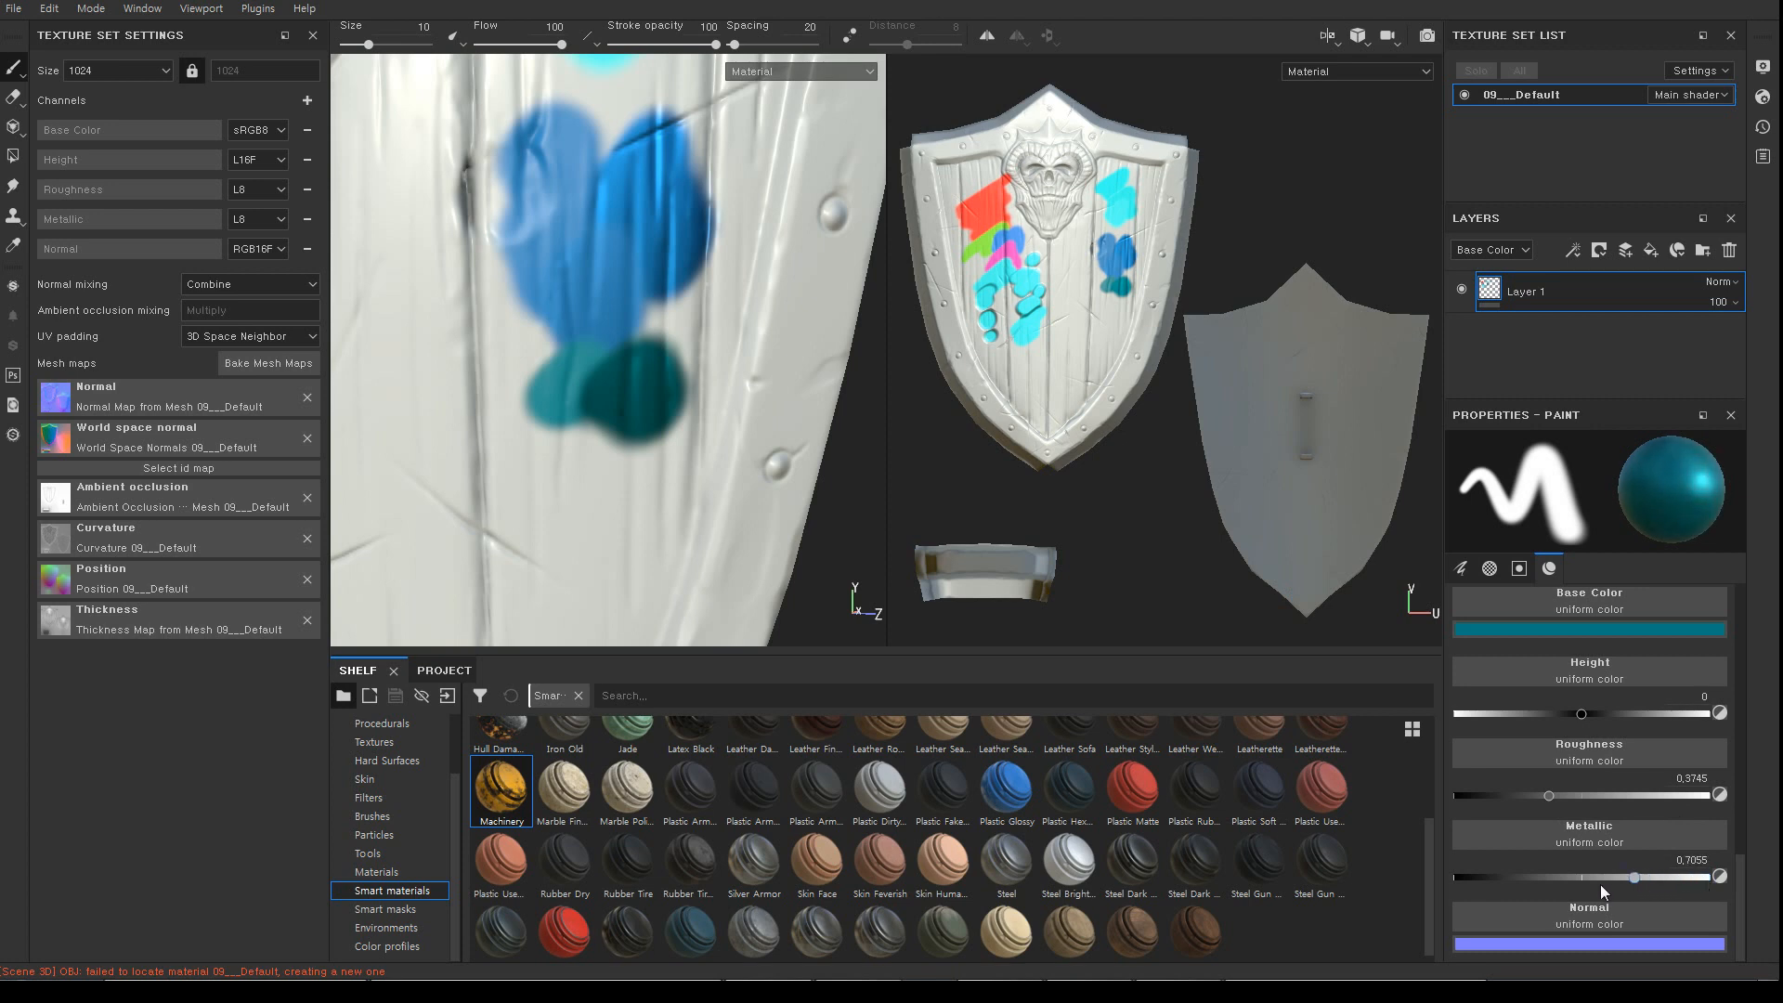
# Set the brush metallic to 0.48 and paint a semi-metallic teal patch below the two teal patches
pyautogui.moveTo(608, 426); pyautogui.dragTo(617, 469)
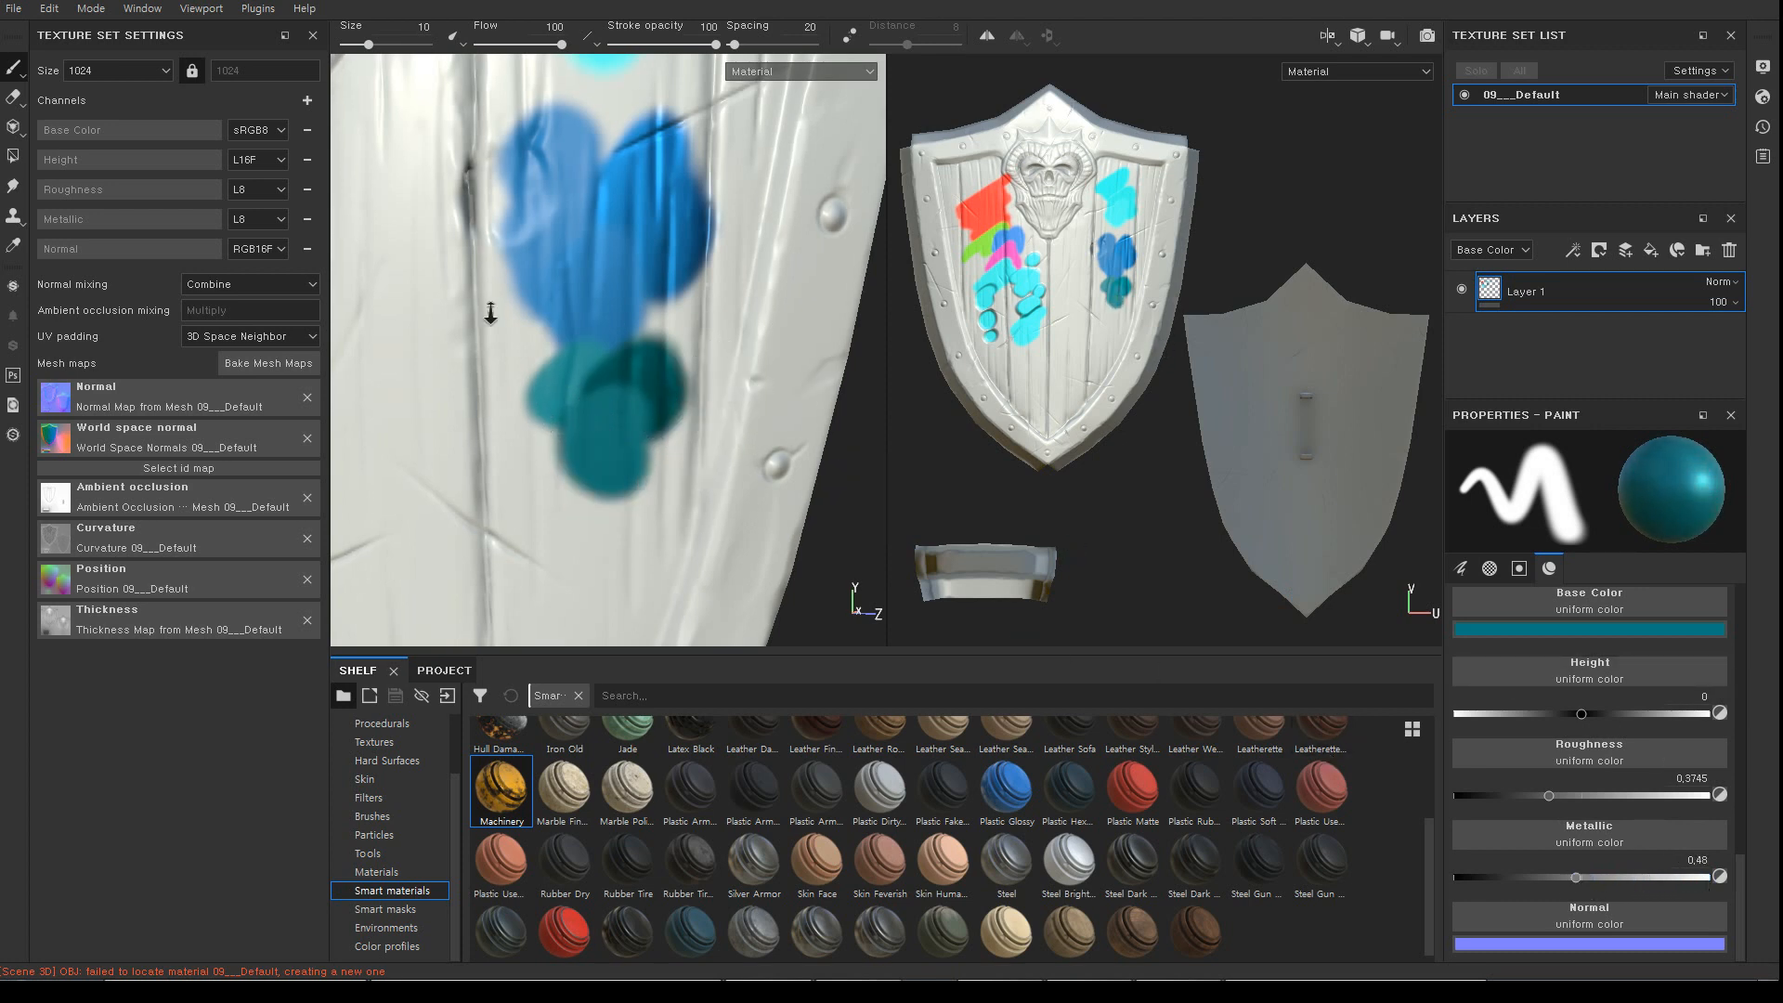
pyautogui.keyDown('alt'); pyautogui.moveTo(696, 360); pyautogui.dragTo(651, 391, button='right'); pyautogui.keyUp('alt')
pyautogui.moveTo(1744, 899)
pyautogui.mouseDown()
pyautogui.moveTo(1744, 878)
pyautogui.moveTo(1735, 931)
pyautogui.mouseUp()
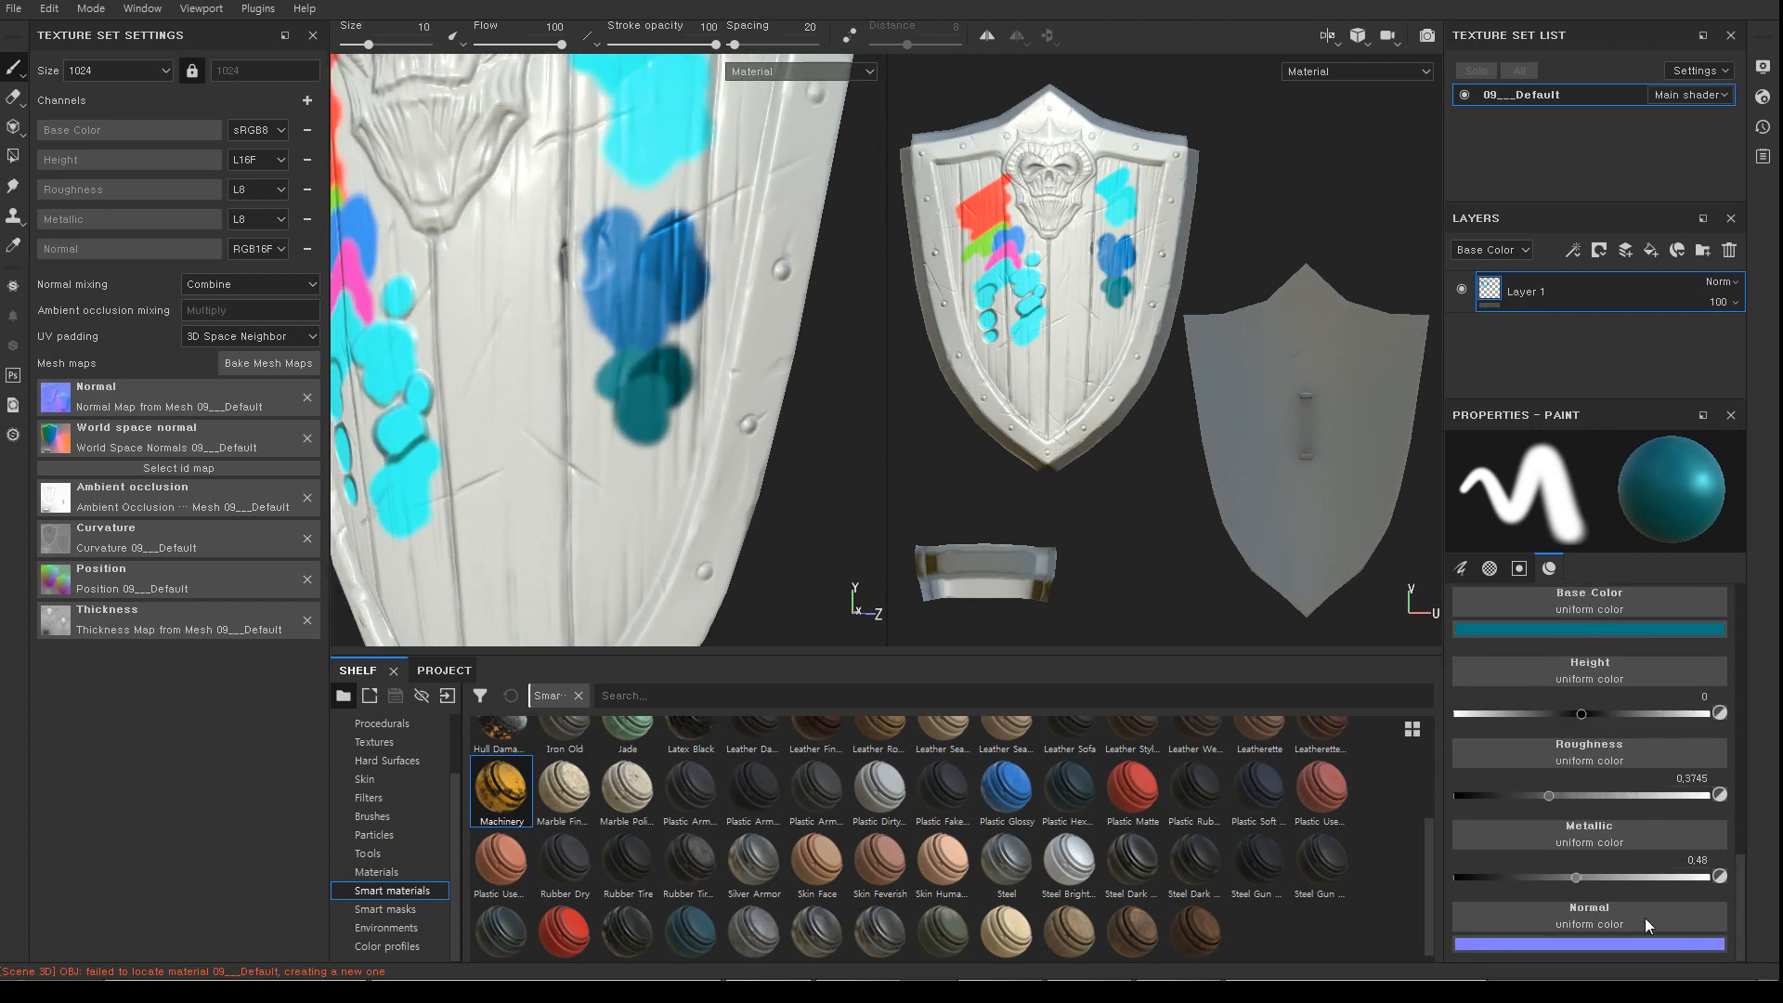
pyautogui.click(1598, 918)
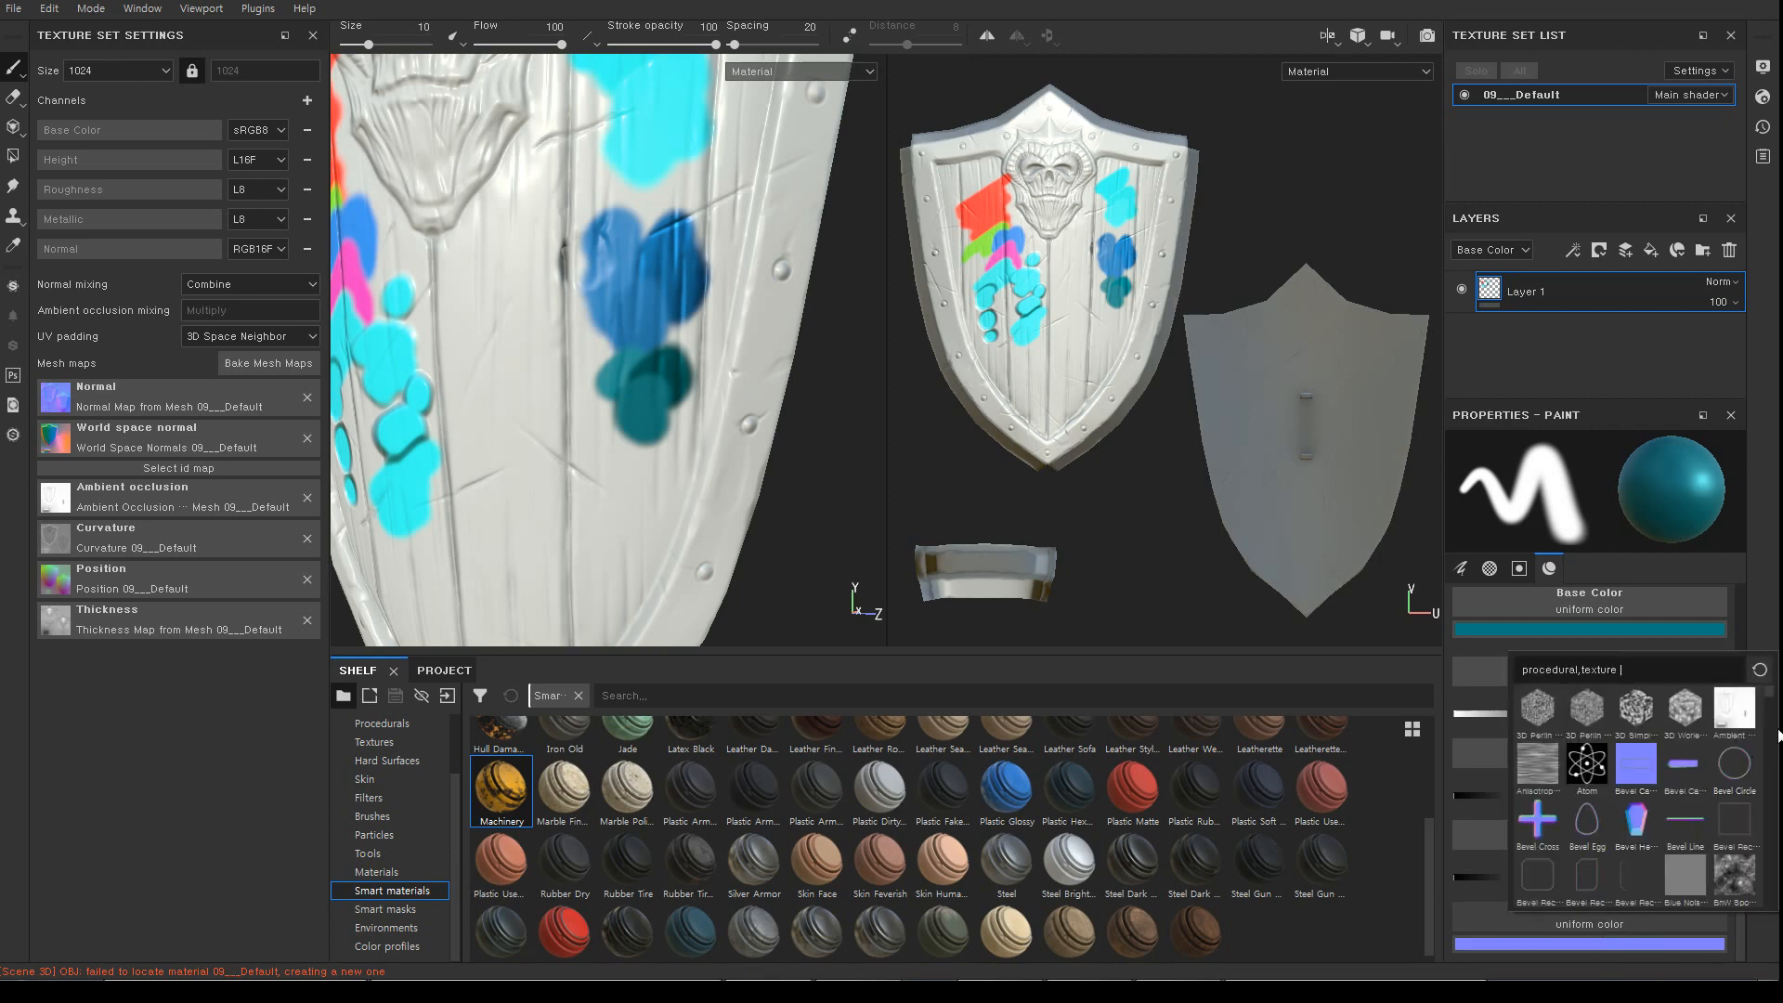
pyautogui.moveTo(1769, 702)
pyautogui.mouseDown()
pyautogui.moveTo(1772, 720)
pyautogui.moveTo(1770, 680)
pyautogui.mouseUp()
pyautogui.click(733, 453)
pyautogui.keyDown('alt'); pyautogui.moveTo(773, 438); pyautogui.dragTo(808, 434); pyautogui.keyUp('alt')
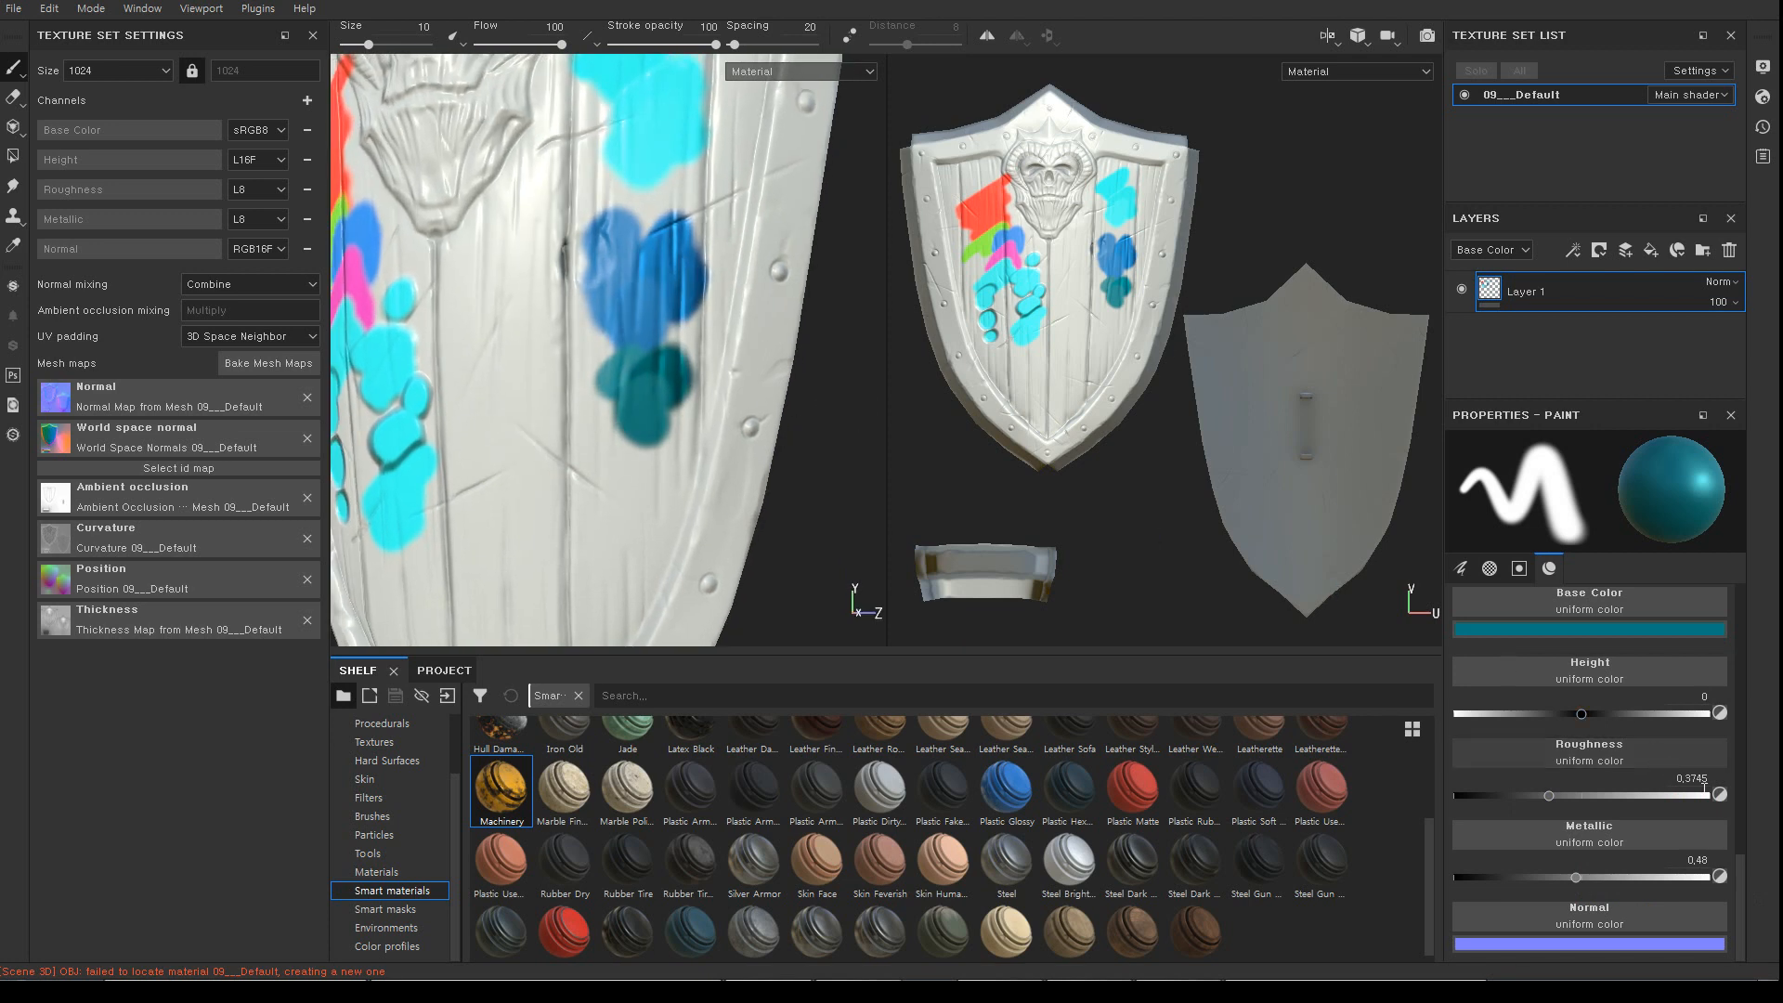
# Disable the brush's color, height, rough and metal channels, leaving only the nrm channel active
pyautogui.scroll(2, 1745, 854)
pyautogui.moveTo(1744, 855)
pyautogui.mouseDown()
pyautogui.moveTo(1748, 812)
pyautogui.moveTo(1741, 847)
pyautogui.mouseUp()
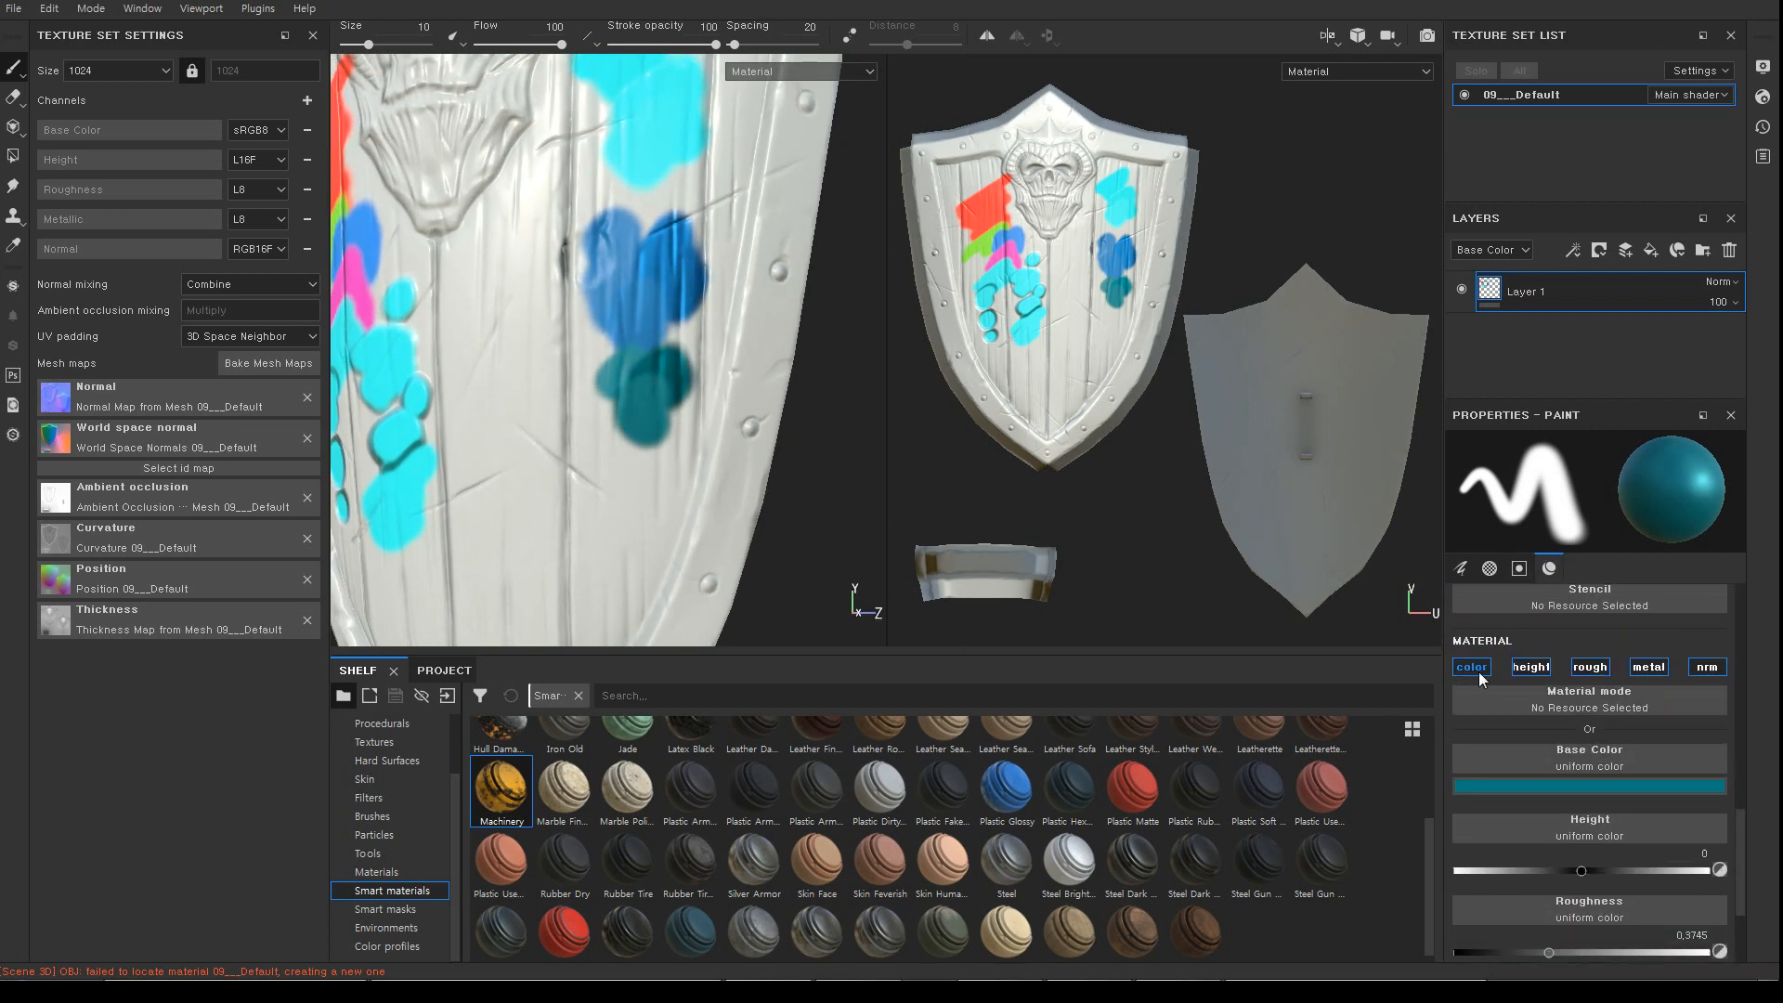
pyautogui.click(1471, 666)
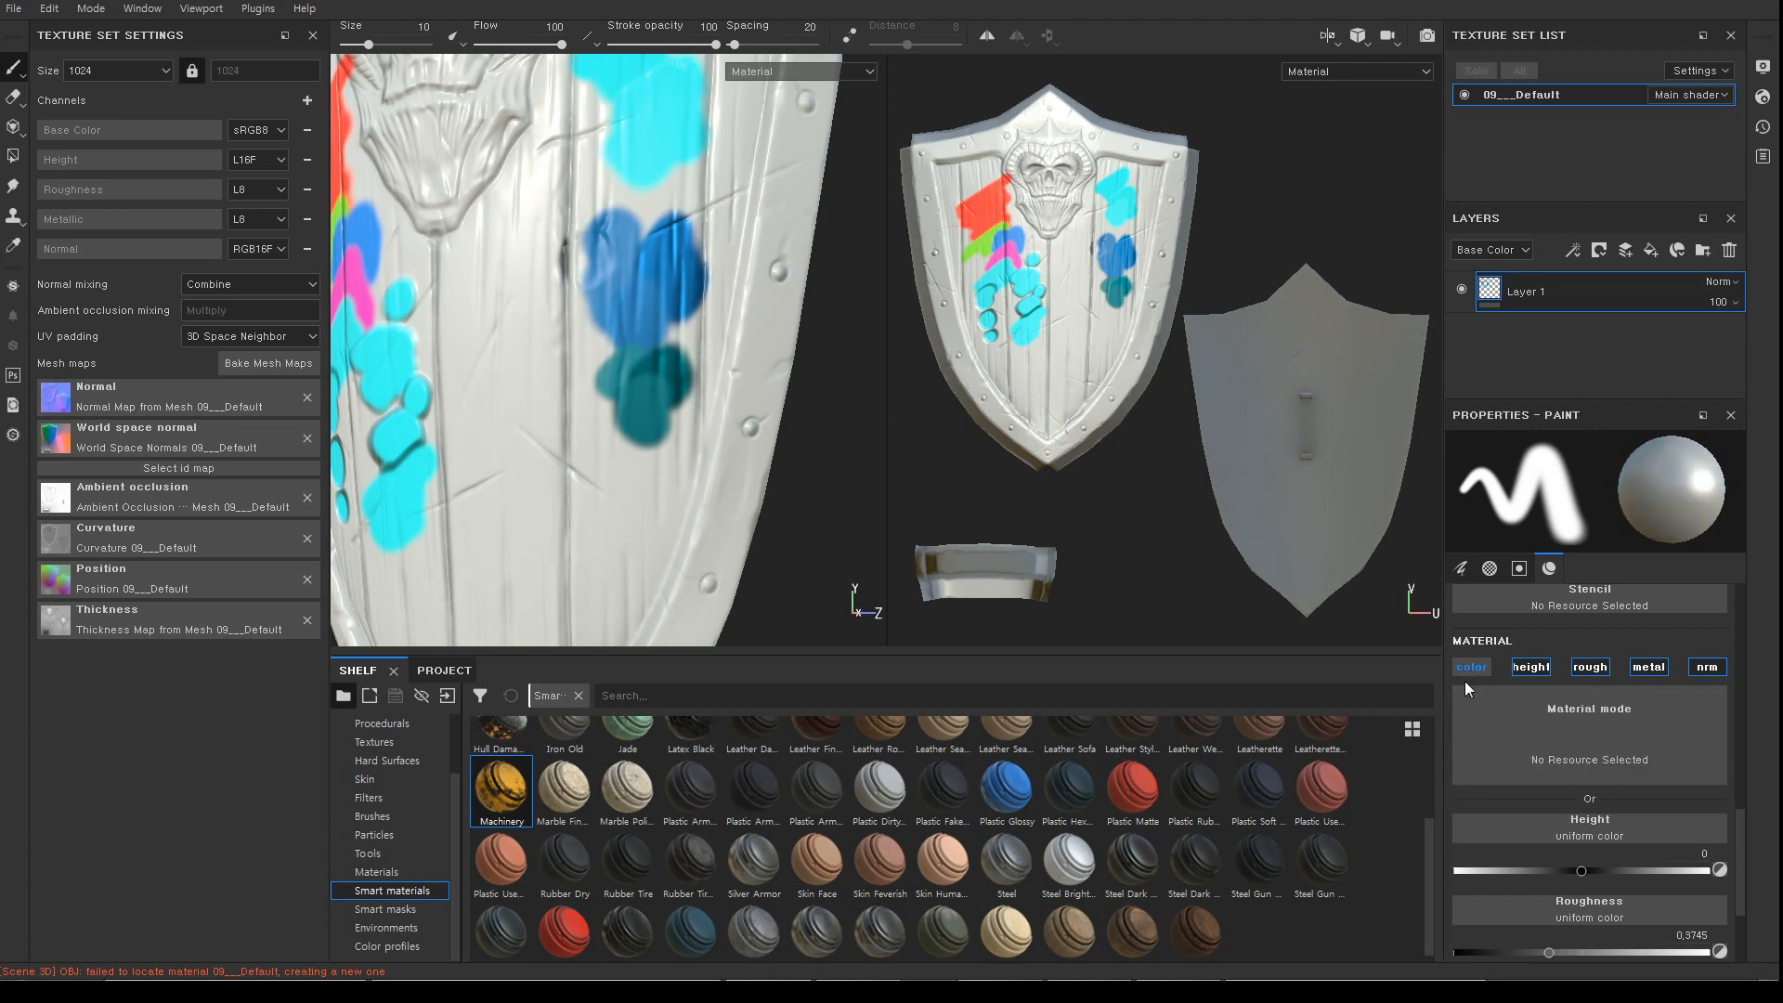
pyautogui.click(1530, 667)
pyautogui.click(1588, 669)
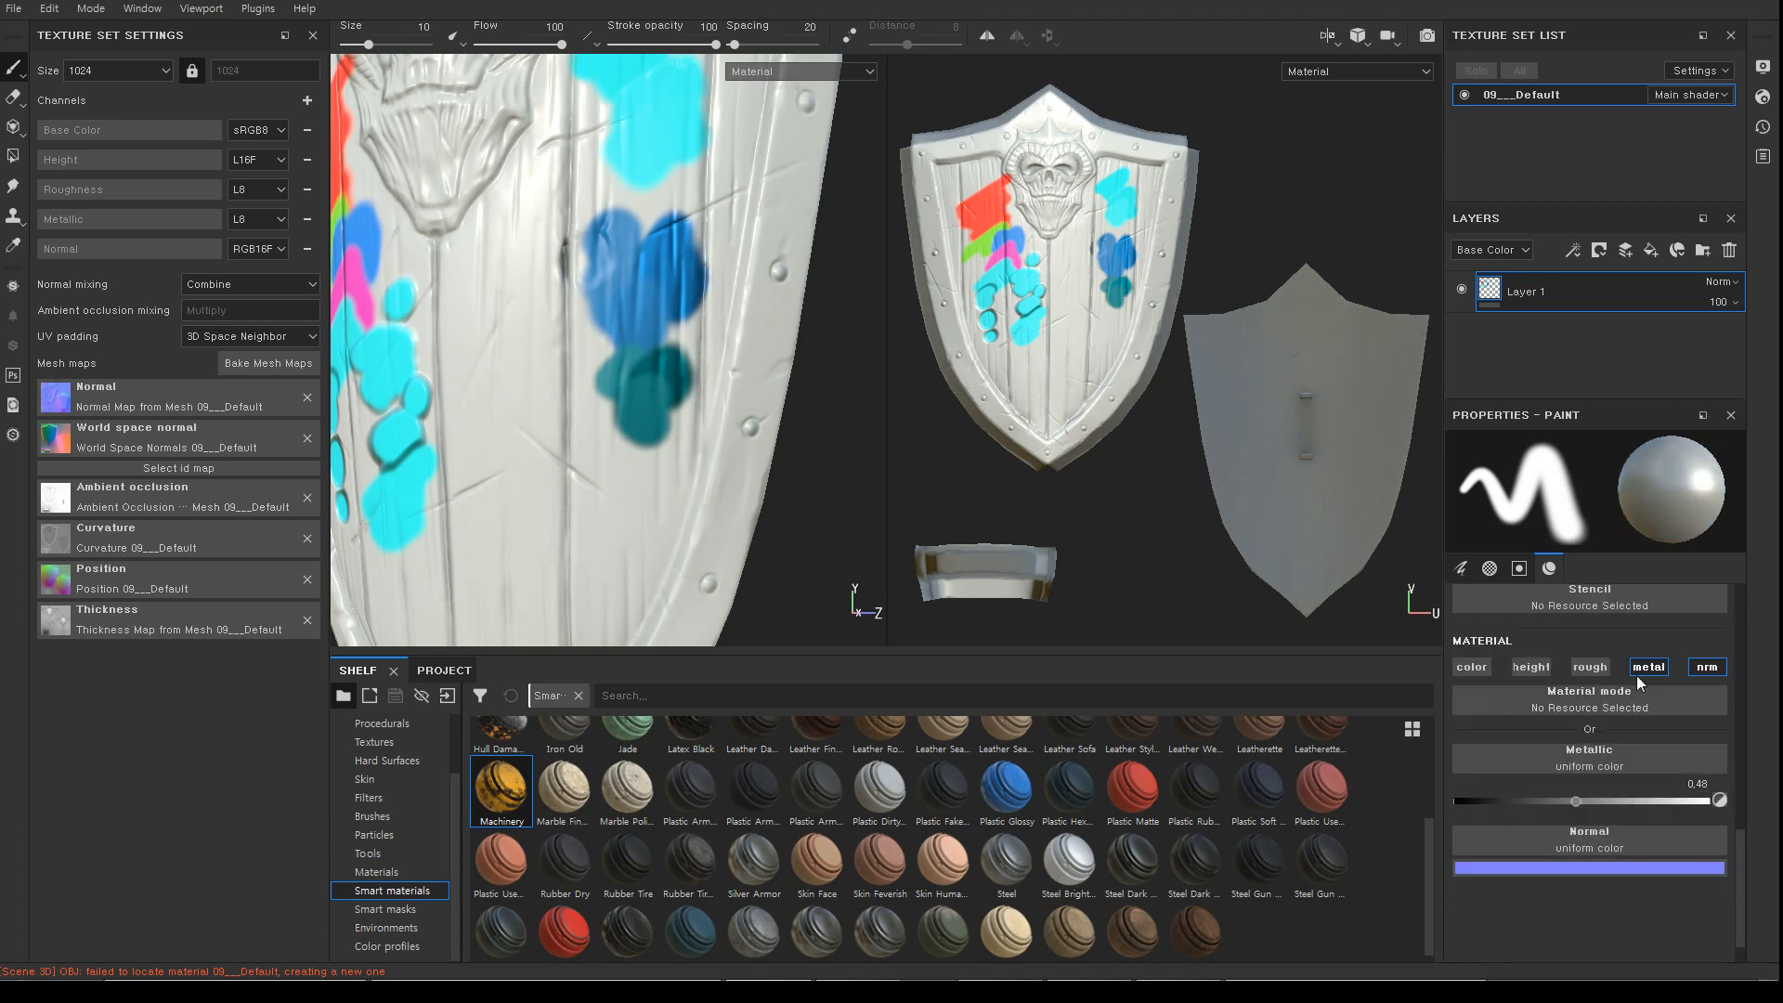
pyautogui.click(1647, 669)
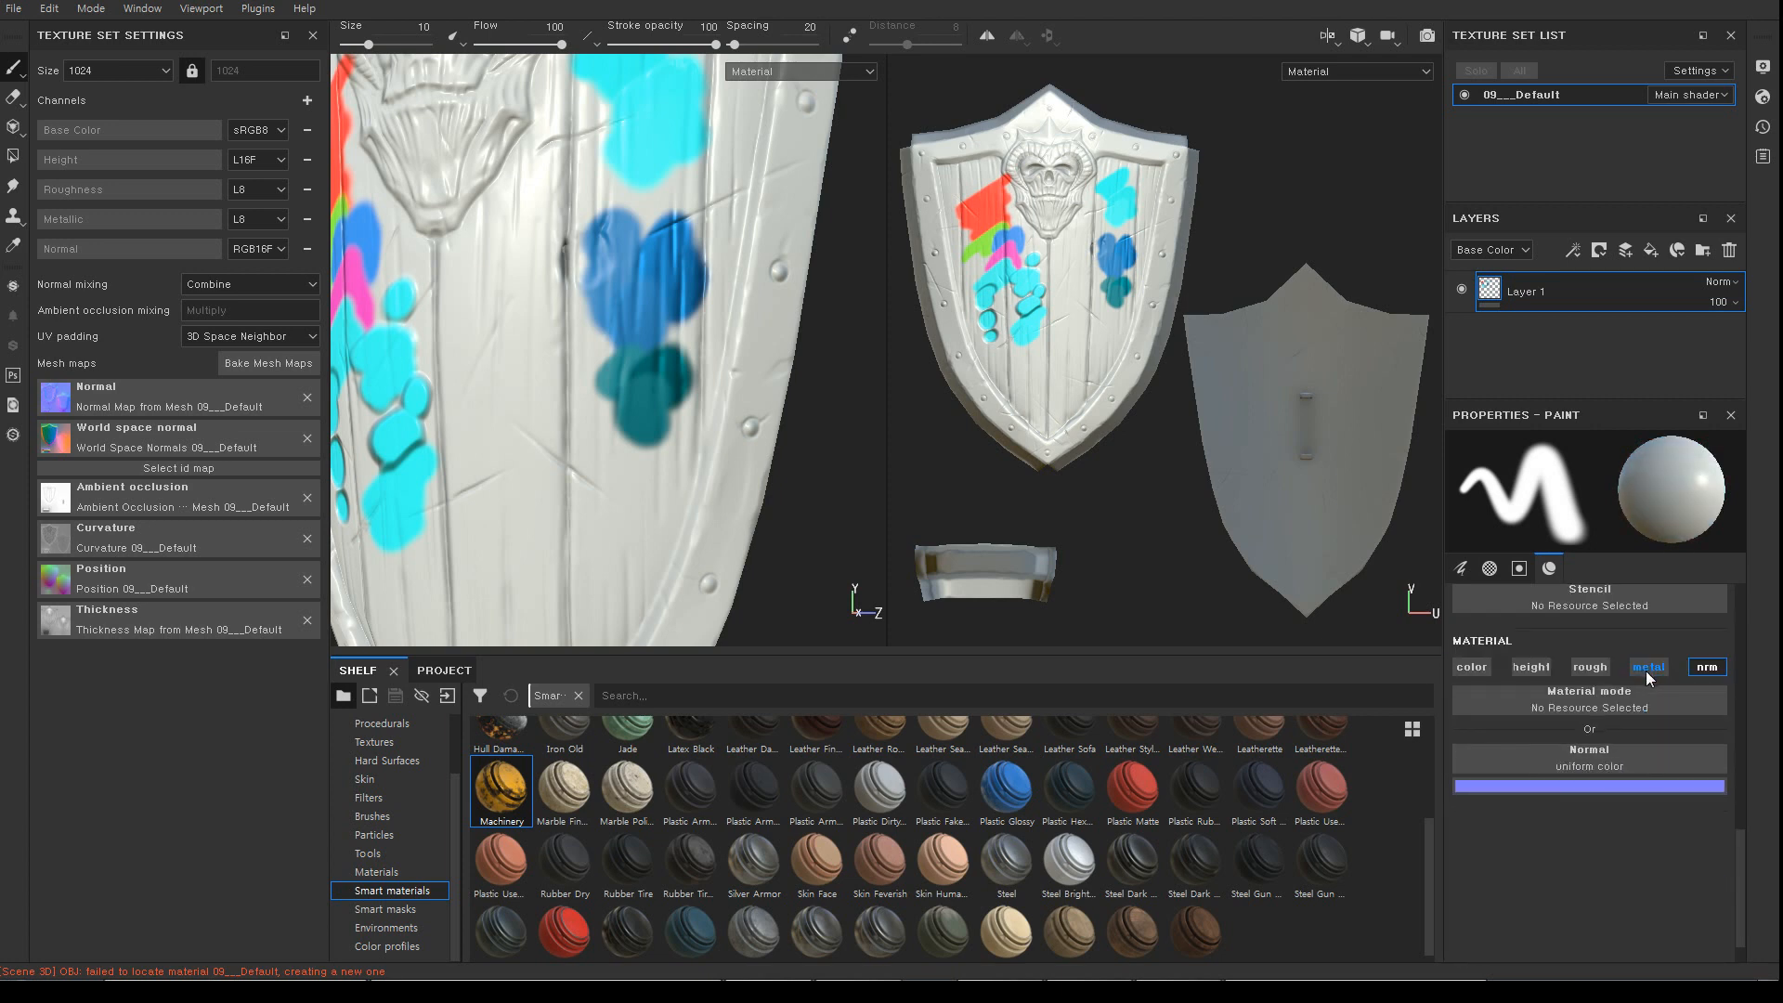
# Assign the Circle Button Steps texture to the brush's normal channel
pyautogui.click(1629, 754)
pyautogui.scroll(-5, 1764, 557)
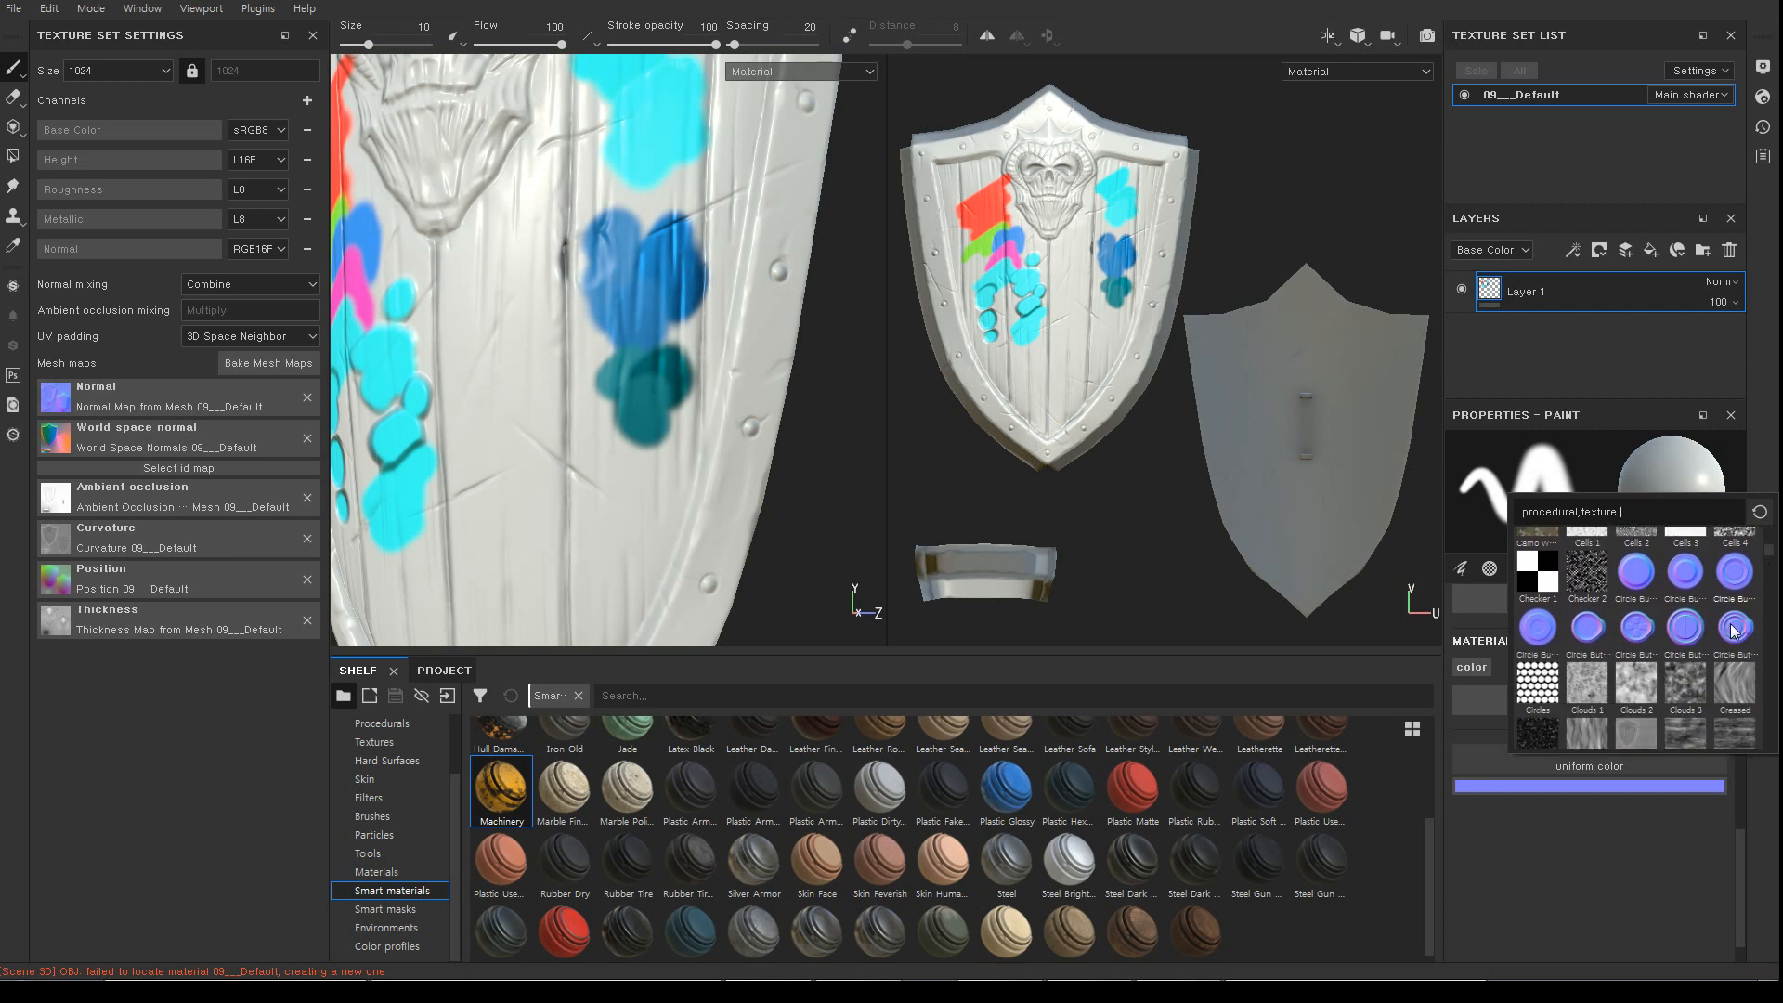
pyautogui.click(1735, 630)
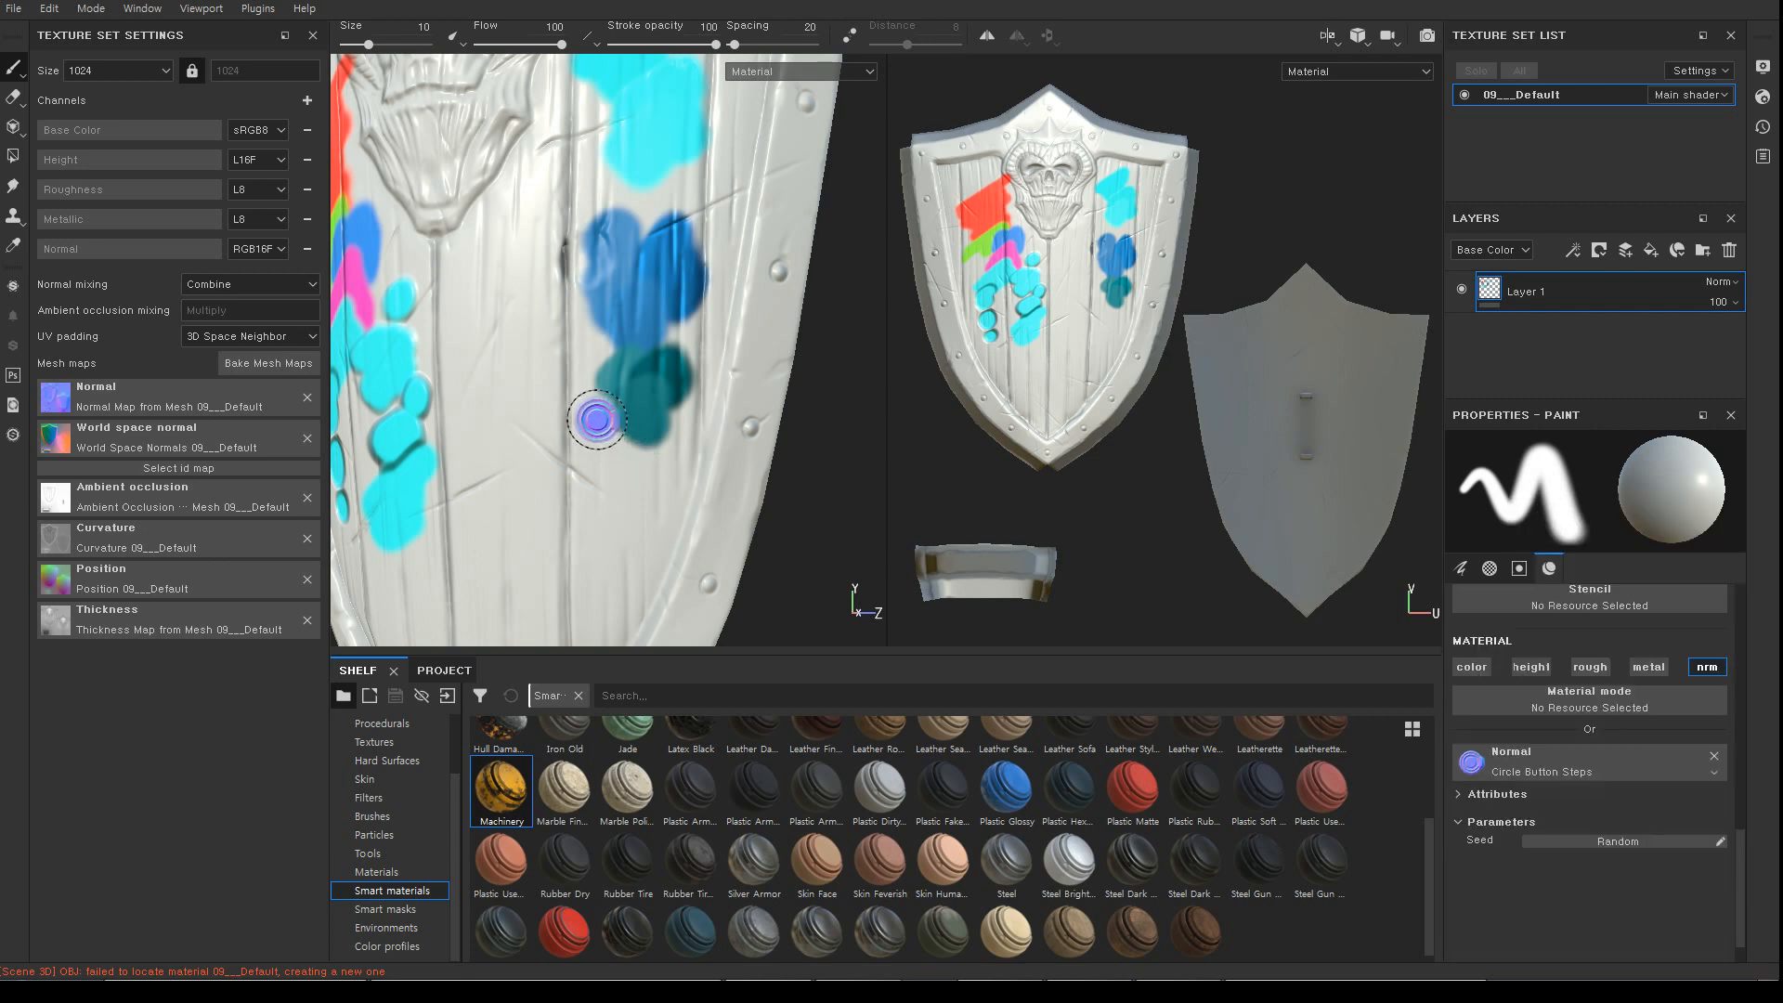
# Stamp Circle Button Steps details and paint an overlapping stroke on the central planks, enlarging the brush to size 18.52
pyautogui.moveTo(513, 374)
pyautogui.keyDown('alt'); pyautogui.mouseDown(button='right')
pyautogui.moveTo(497, 372)
pyautogui.moveTo(525, 368)
pyautogui.mouseUp(button='right'); pyautogui.keyUp('alt')
pyautogui.click(500, 265)
pyautogui.click(502, 339)
pyautogui.click(527, 285)
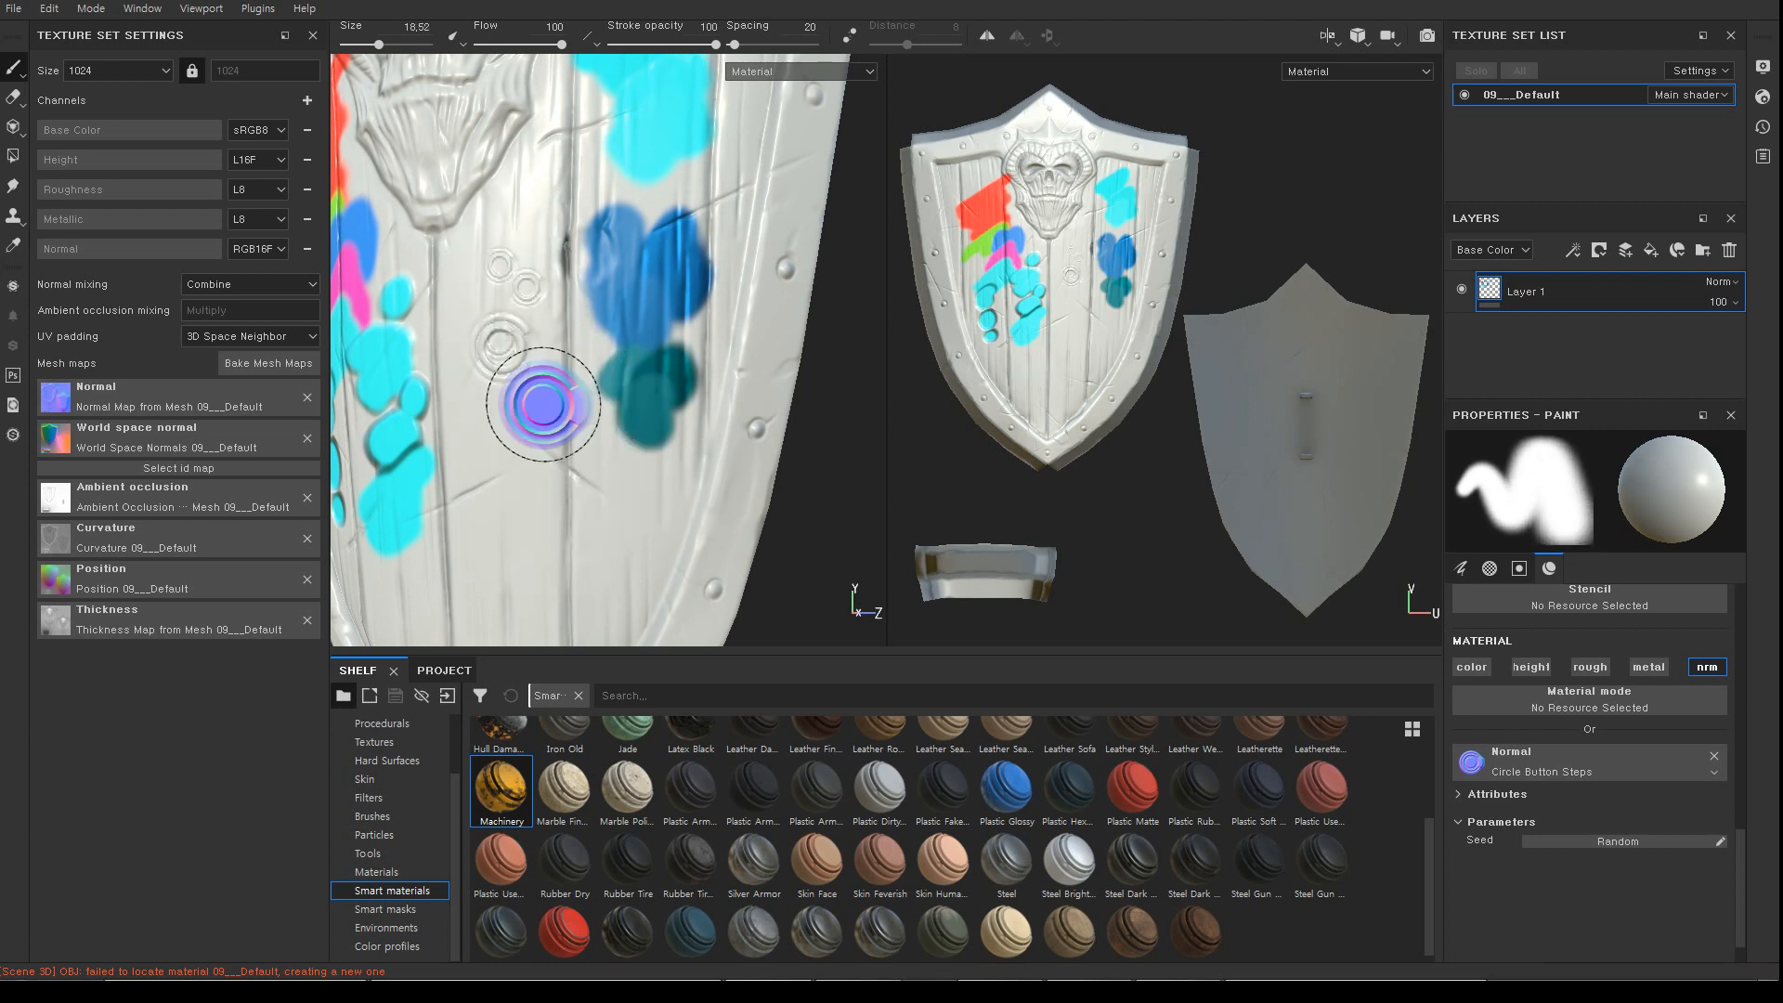
pyautogui.moveTo(556, 380)
pyautogui.mouseDown()
pyautogui.moveTo(500, 427)
pyautogui.moveTo(523, 407)
pyautogui.moveTo(539, 430)
pyautogui.moveTo(629, 414)
pyautogui.moveTo(652, 392)
pyautogui.mouseUp()
pyautogui.click(525, 490)
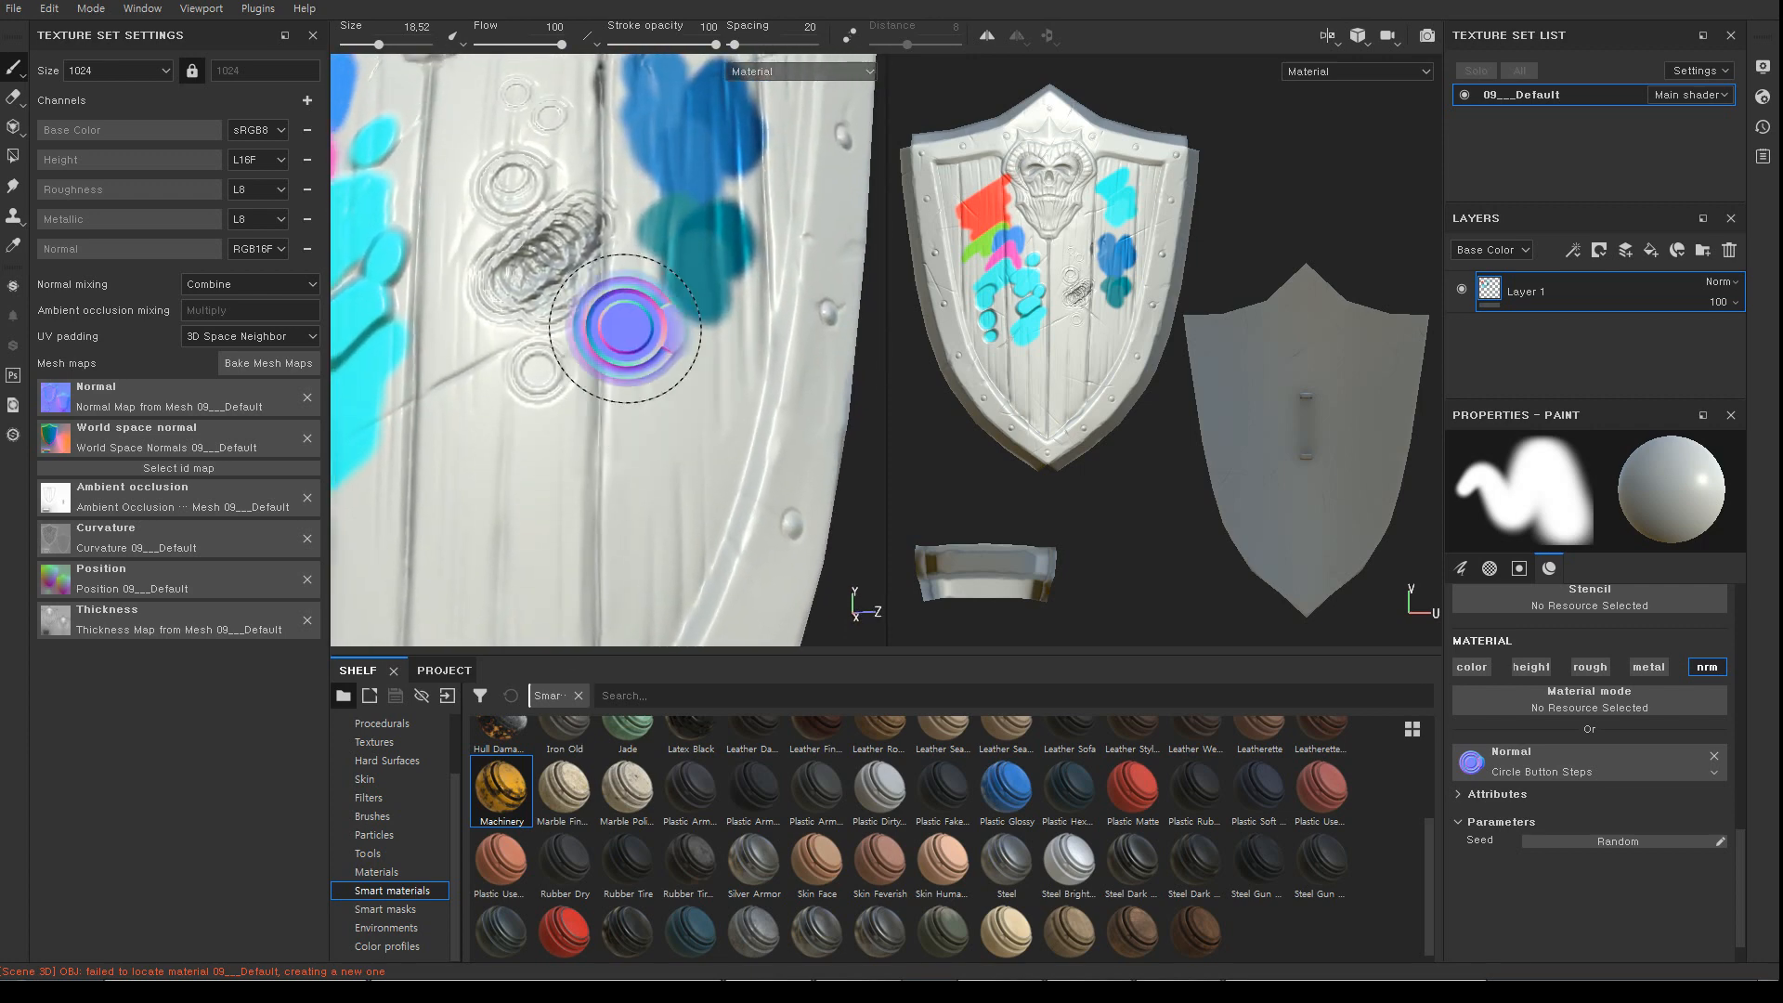
# Replace the brush's normal texture with edge_07 and stamp it once on the plank beside the lowest circle
pyautogui.click(1714, 773)
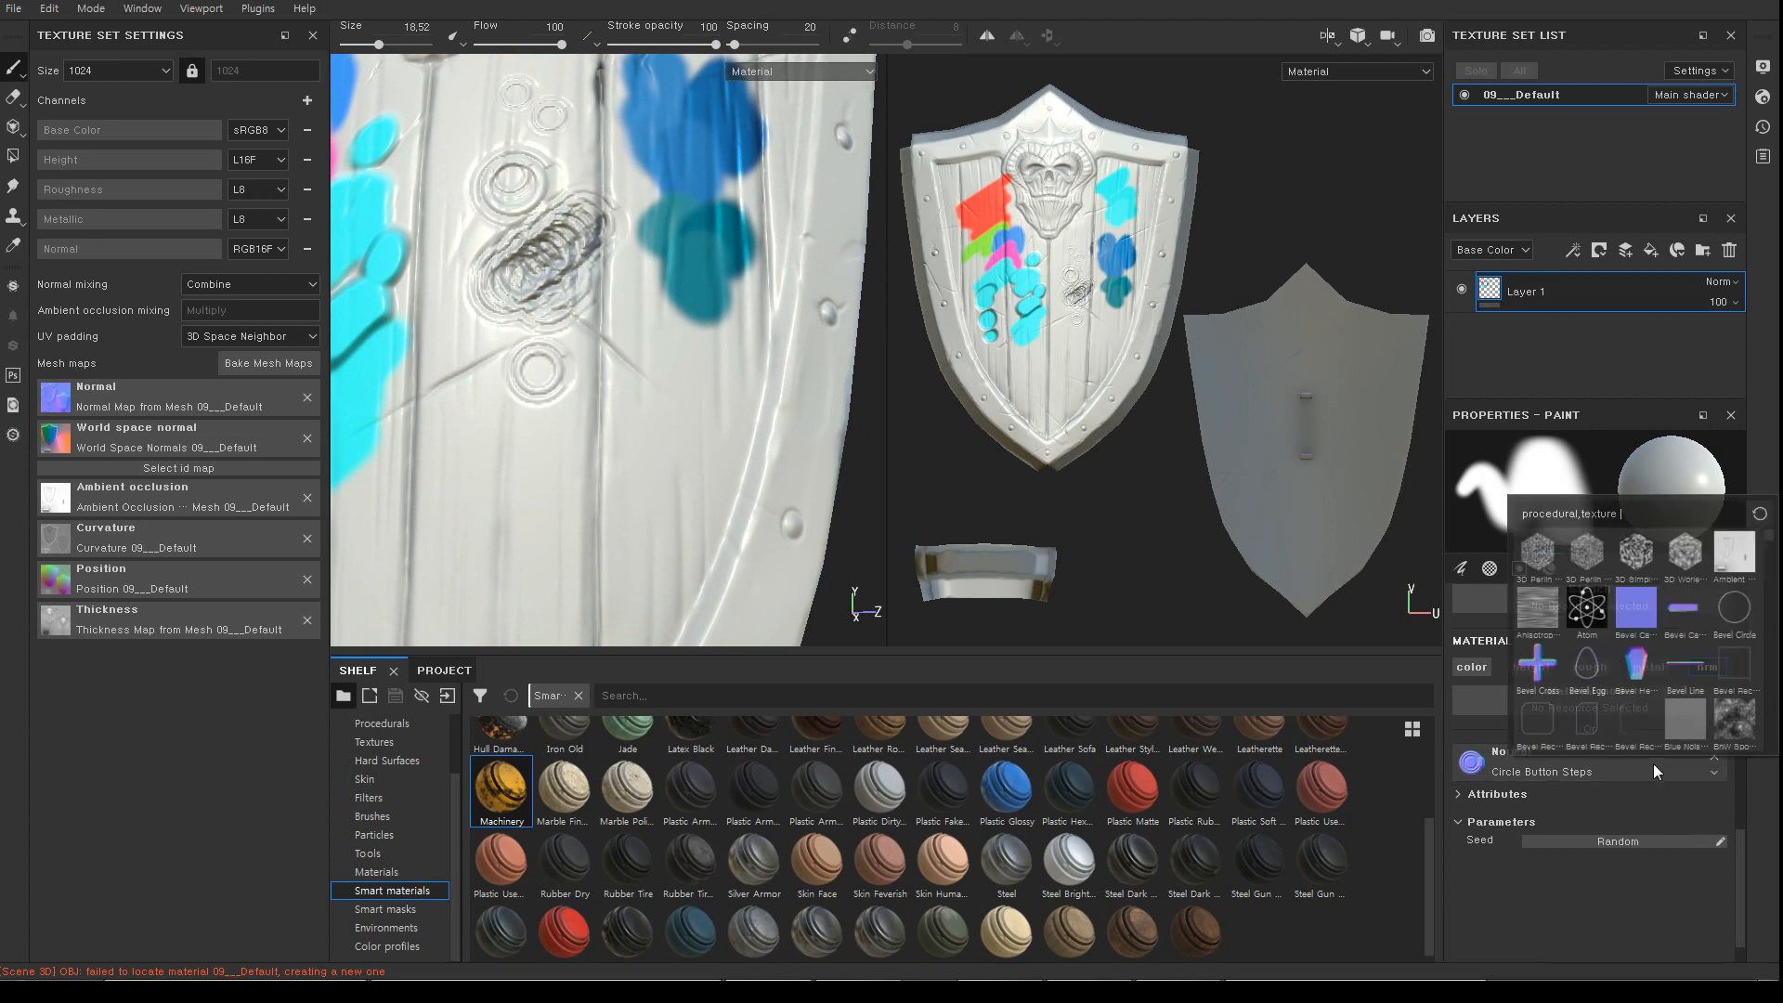
pyautogui.moveTo(1770, 539); pyautogui.dragTo(1775, 578)
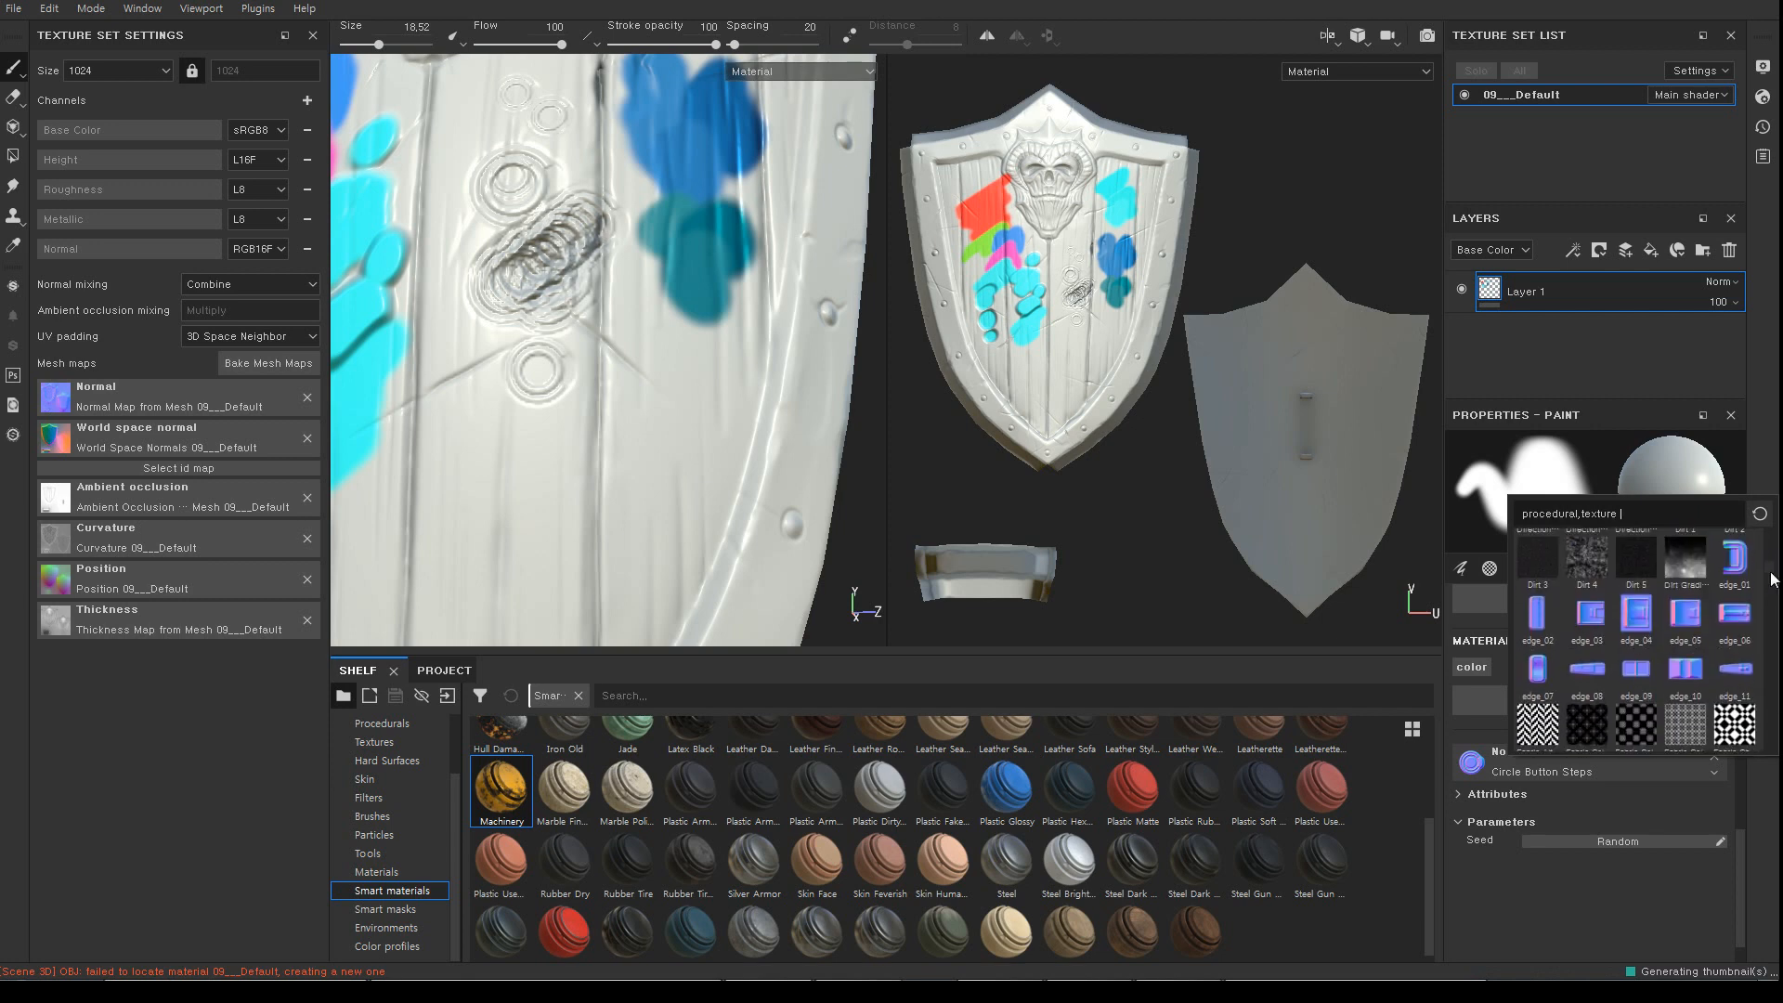
pyautogui.click(1539, 672)
pyautogui.click(667, 398)
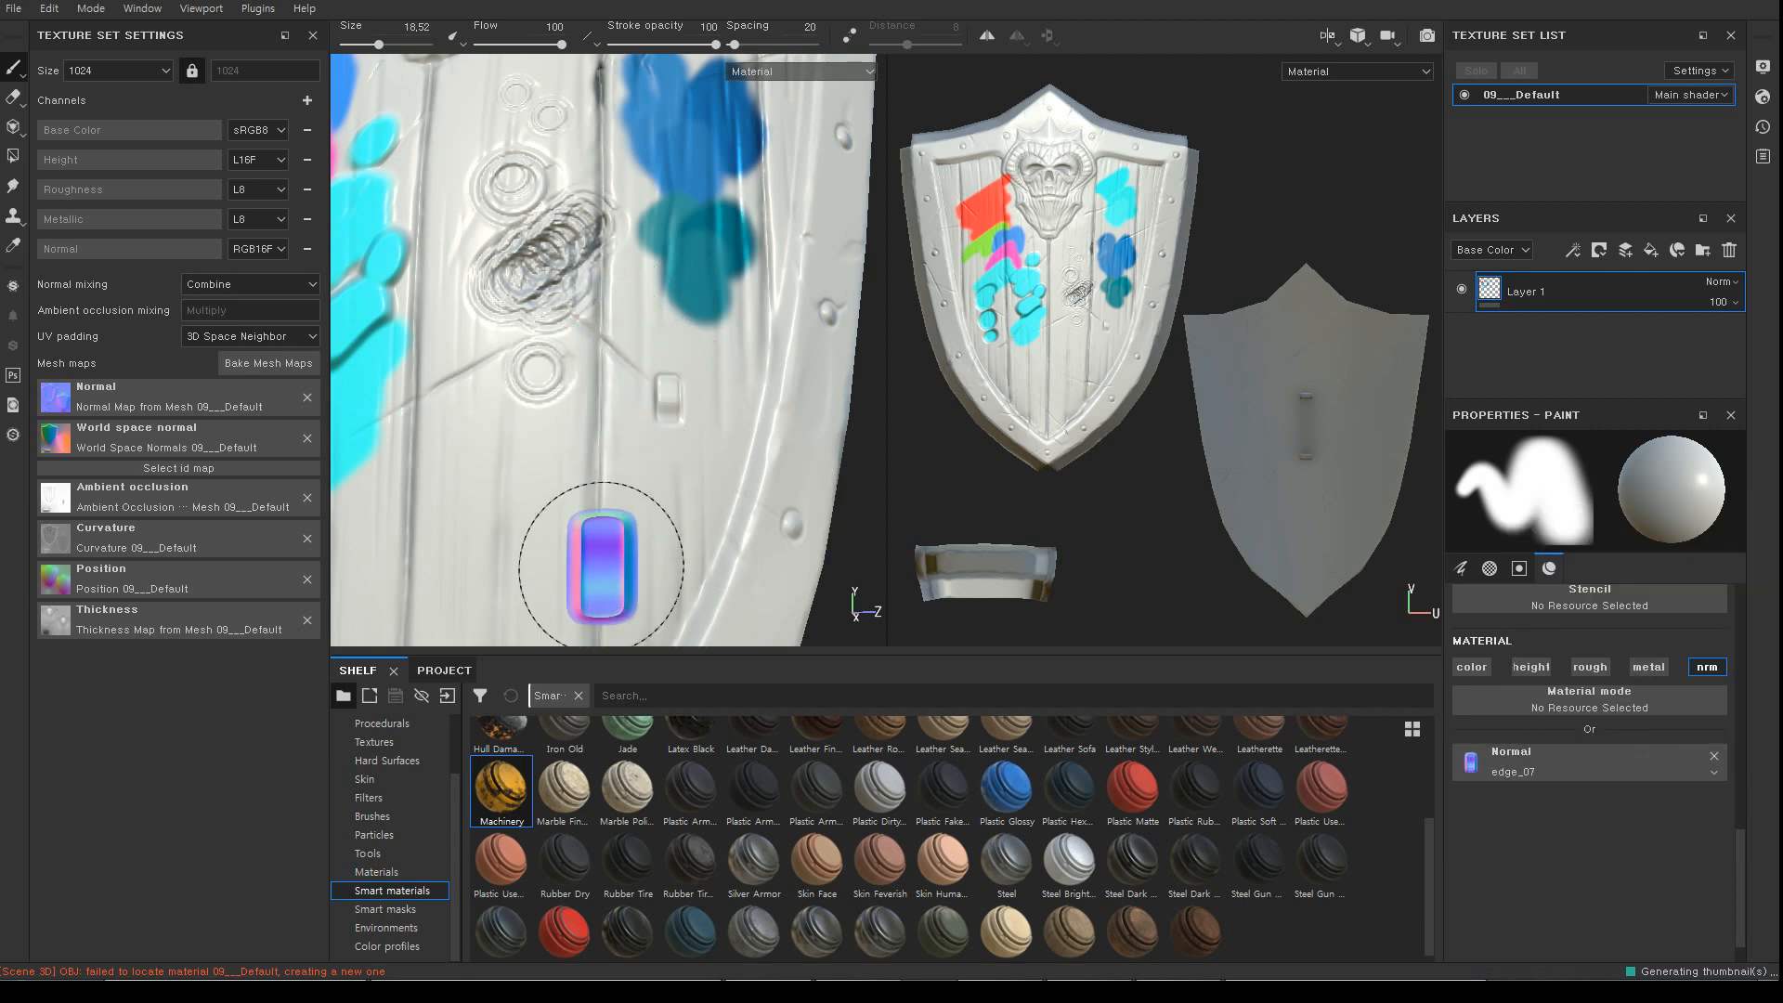
# Stamp edge_07 again on the central planks, enlarge the brush to size 37.48 and stamp a larger copy lower down
pyautogui.click(516, 473)
pyautogui.keyDown('ctrl'); pyautogui.moveTo(588, 452); pyautogui.dragTo(655, 457, button='right'); pyautogui.keyUp('ctrl')
pyautogui.click(661, 517)
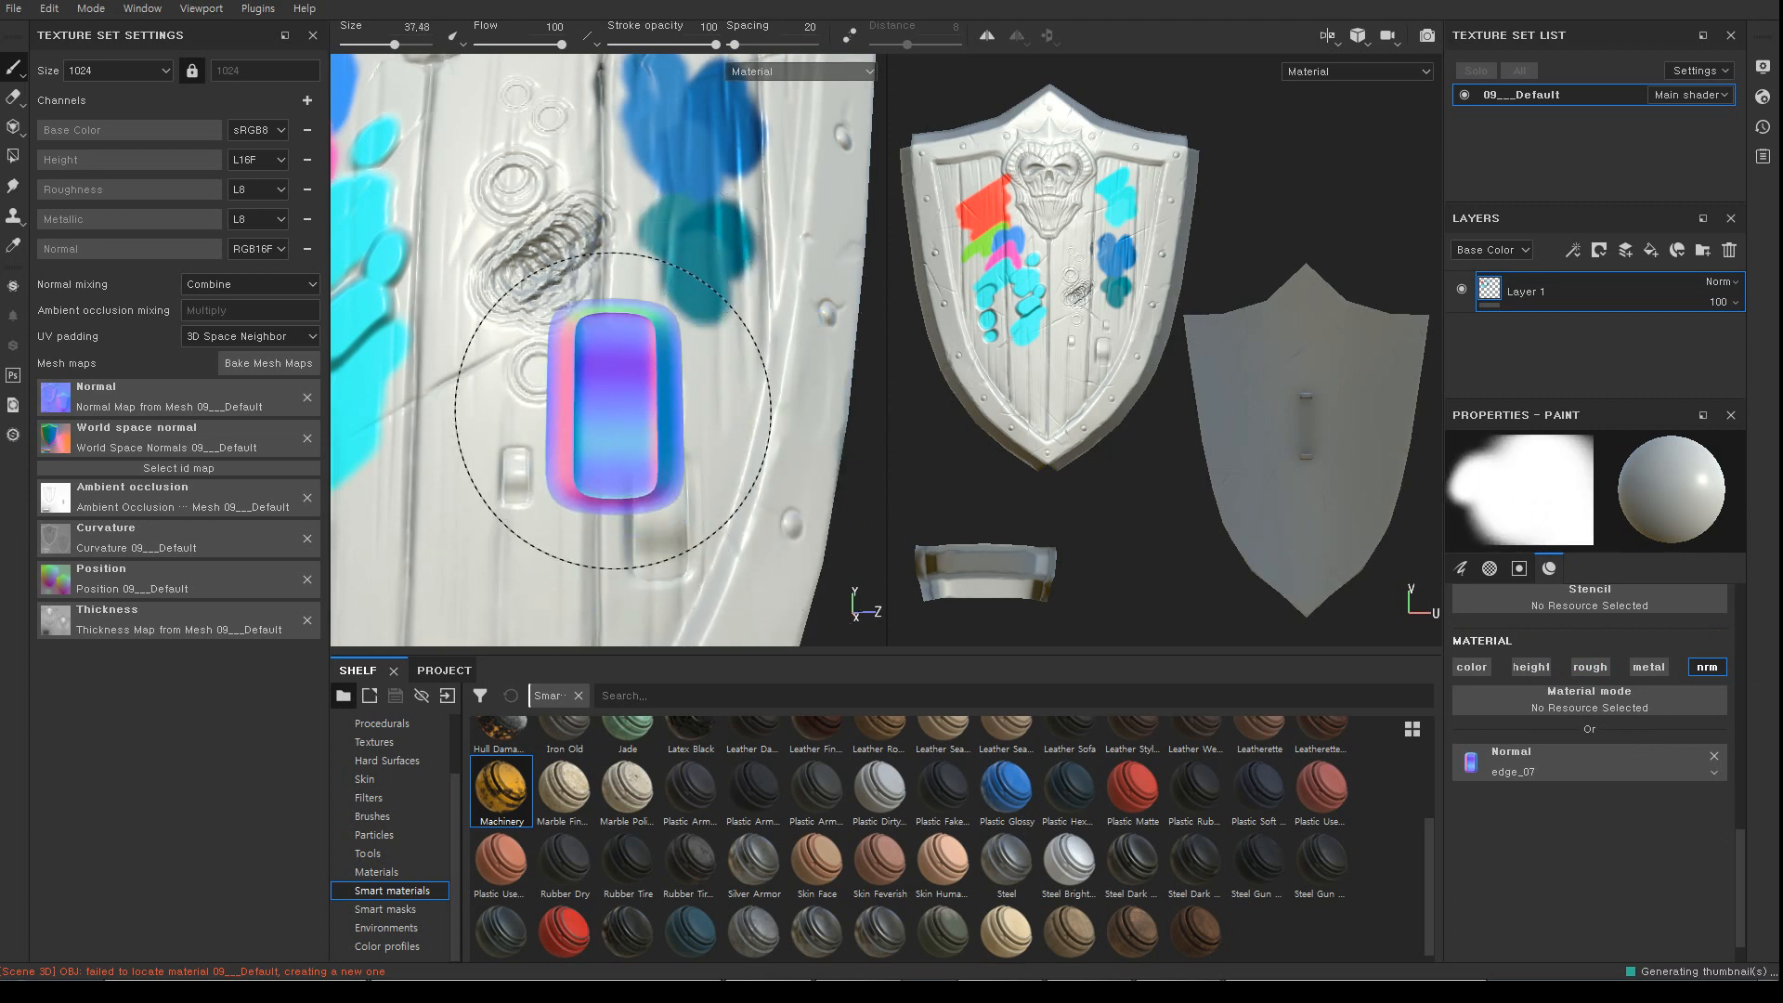
# Examine the painted color, height and normal details across the whole front of the shield from several angles
pyautogui.keyDown('alt'); pyautogui.moveTo(722, 321); pyautogui.dragTo(520, 290, button='right'); pyautogui.keyUp('alt')
pyautogui.keyDown('alt'); pyautogui.moveTo(685, 343); pyautogui.dragTo(615, 332, button='middle'); pyautogui.keyUp('alt')
pyautogui.moveTo(653, 331)
pyautogui.keyDown('alt'); pyautogui.mouseDown()
pyautogui.moveTo(549, 362)
pyautogui.moveTo(595, 336)
pyautogui.moveTo(683, 336)
pyautogui.mouseUp(); pyautogui.keyUp('alt')
pyautogui.keyDown('alt'); pyautogui.moveTo(671, 340); pyautogui.dragTo(728, 418, button='middle'); pyautogui.keyUp('alt')
pyautogui.keyDown('alt'); pyautogui.moveTo(655, 306); pyautogui.dragTo(576, 294, button='right'); pyautogui.keyUp('alt')
pyautogui.keyDown('alt'); pyautogui.moveTo(619, 318); pyautogui.dragTo(652, 332); pyautogui.keyUp('alt')
pyautogui.keyDown('alt'); pyautogui.moveTo(652, 333); pyautogui.dragTo(656, 398, button='middle'); pyautogui.keyUp('alt')
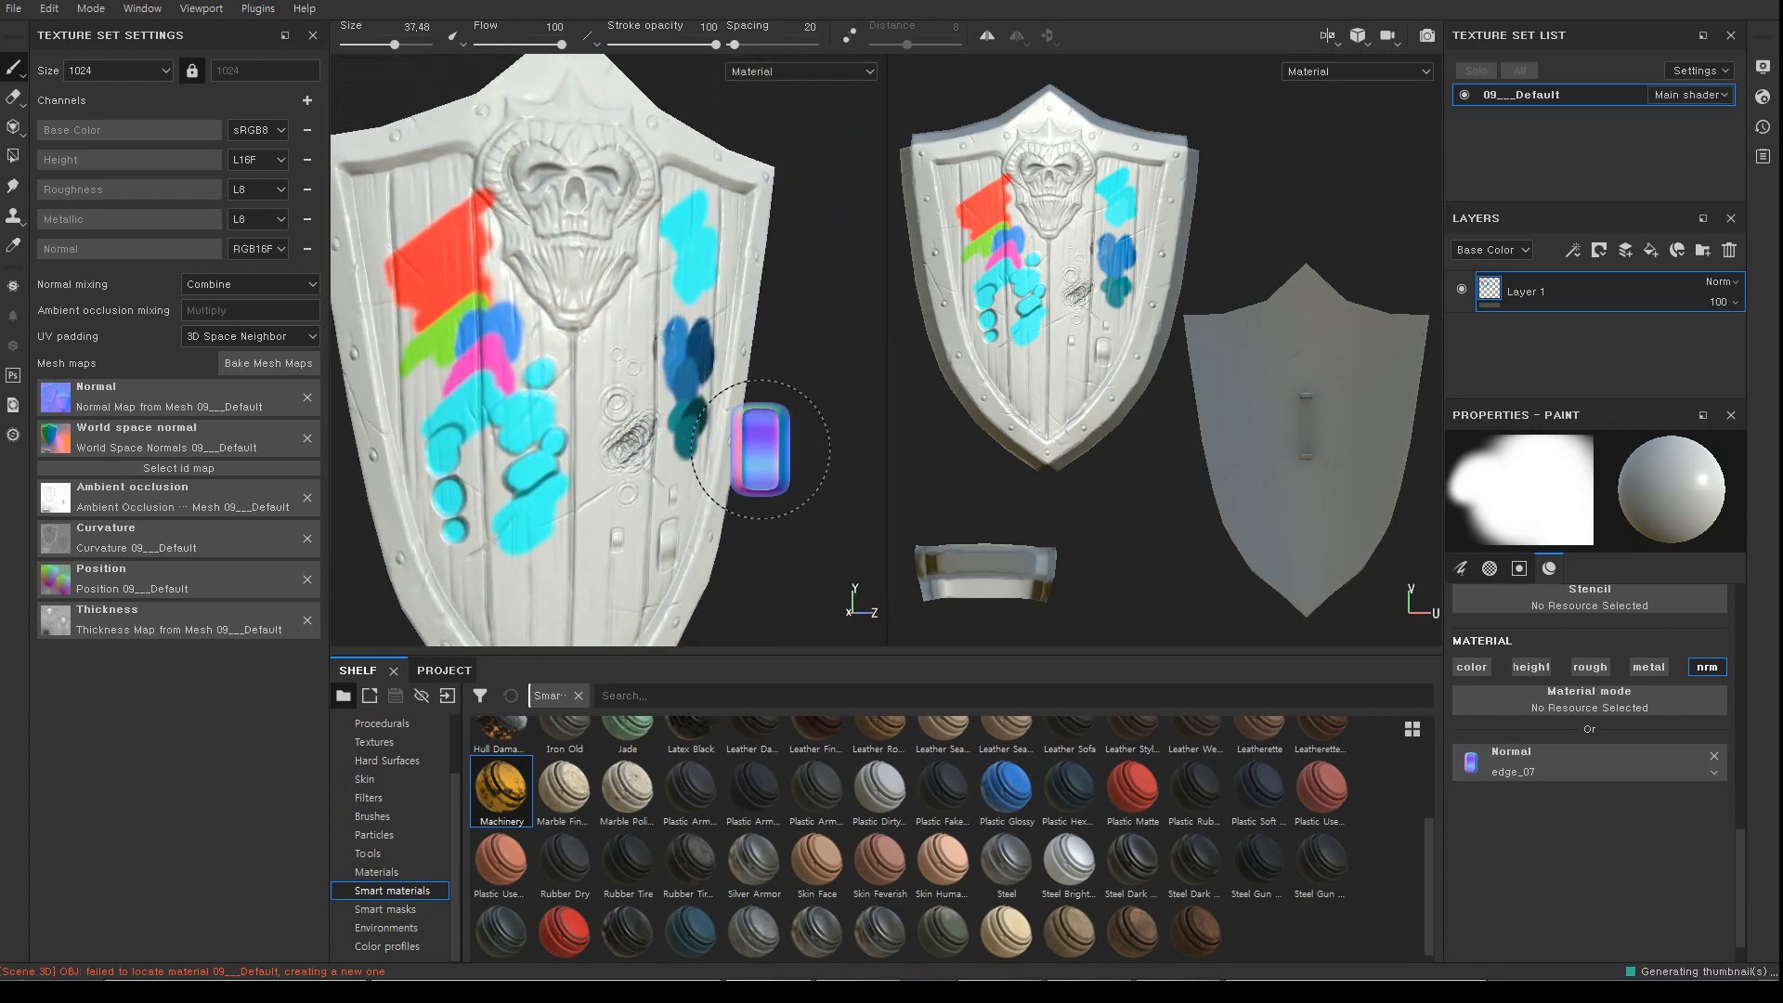
pyautogui.keyDown('alt'); pyautogui.moveTo(759, 448); pyautogui.dragTo(754, 413, button='middle'); pyautogui.keyUp('alt')
pyautogui.moveTo(740, 434)
pyautogui.keyDown('alt'); pyautogui.mouseDown()
pyautogui.moveTo(688, 449)
pyautogui.moveTo(718, 458)
pyautogui.mouseUp(); pyautogui.keyUp('alt')
pyautogui.moveTo(699, 468)
pyautogui.keyDown('alt'); pyautogui.mouseDown(button='middle')
pyautogui.moveTo(735, 446)
pyautogui.moveTo(689, 477)
pyautogui.mouseUp(button='middle'); pyautogui.keyUp('alt')
pyautogui.keyDown('alt'); pyautogui.moveTo(689, 477); pyautogui.dragTo(700, 456); pyautogui.keyUp('alt')
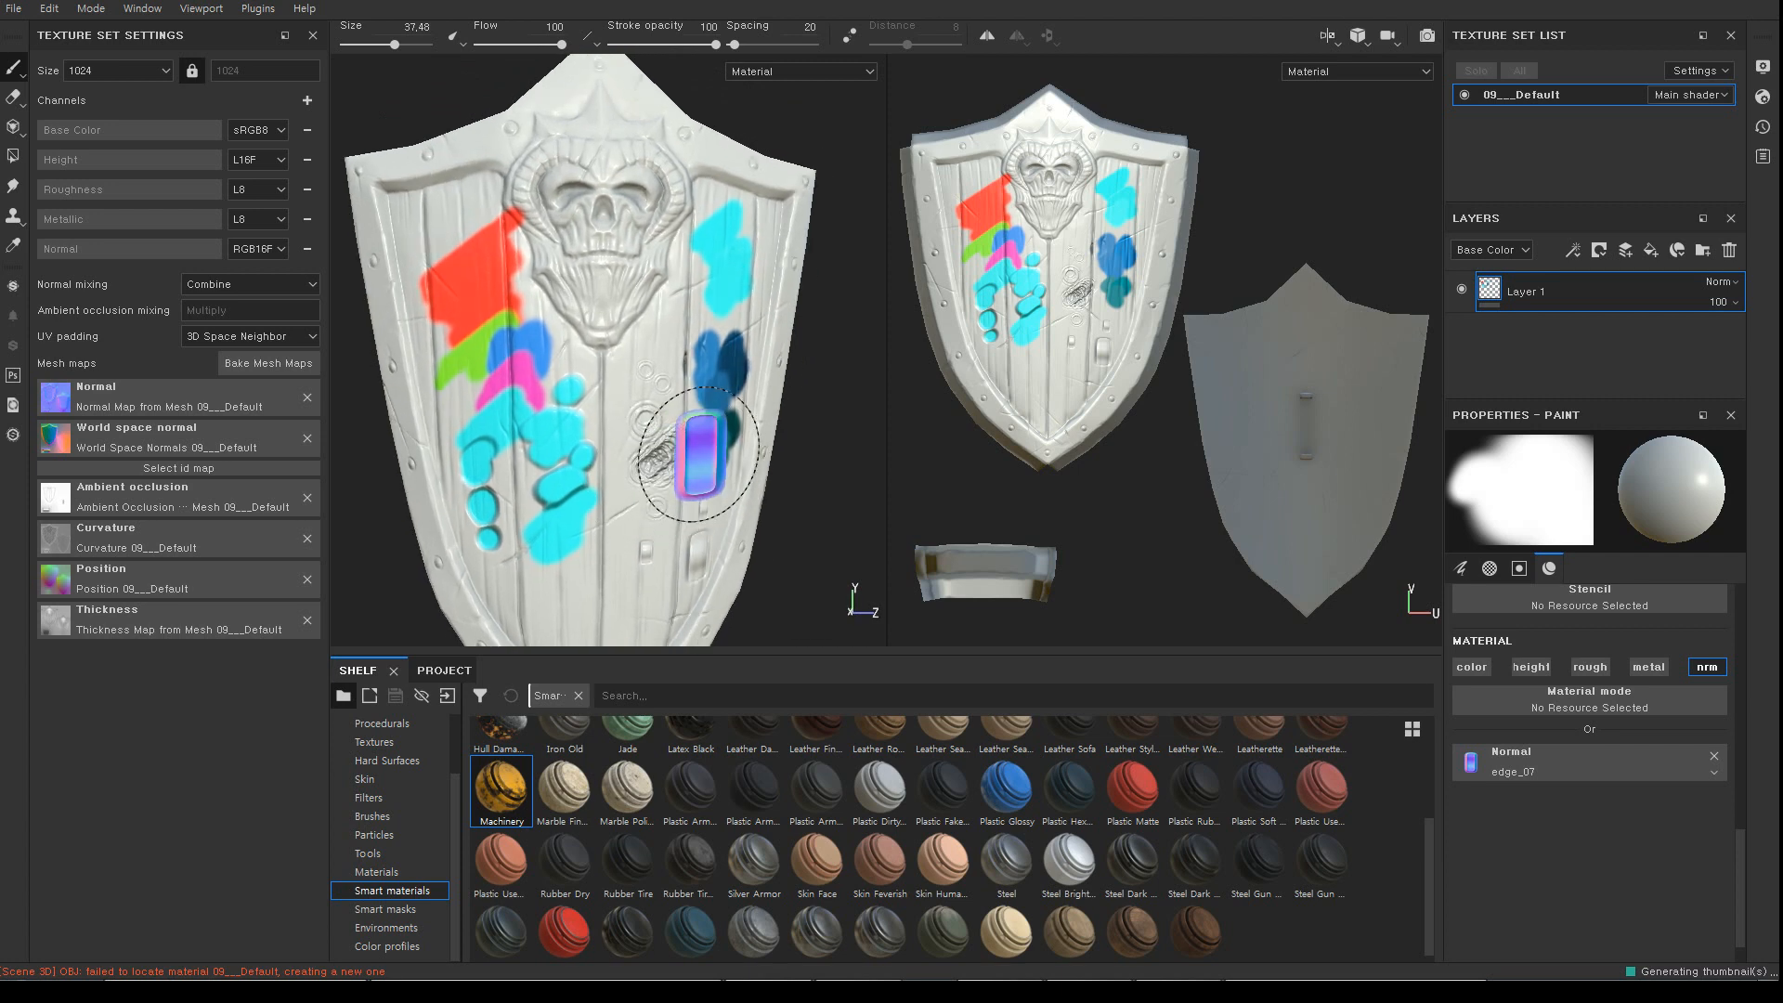
pyautogui.moveTo(609, 310)
pyautogui.keyDown('alt'); pyautogui.mouseDown()
pyautogui.moveTo(560, 338)
pyautogui.moveTo(536, 328)
pyautogui.mouseUp(); pyautogui.keyUp('alt')
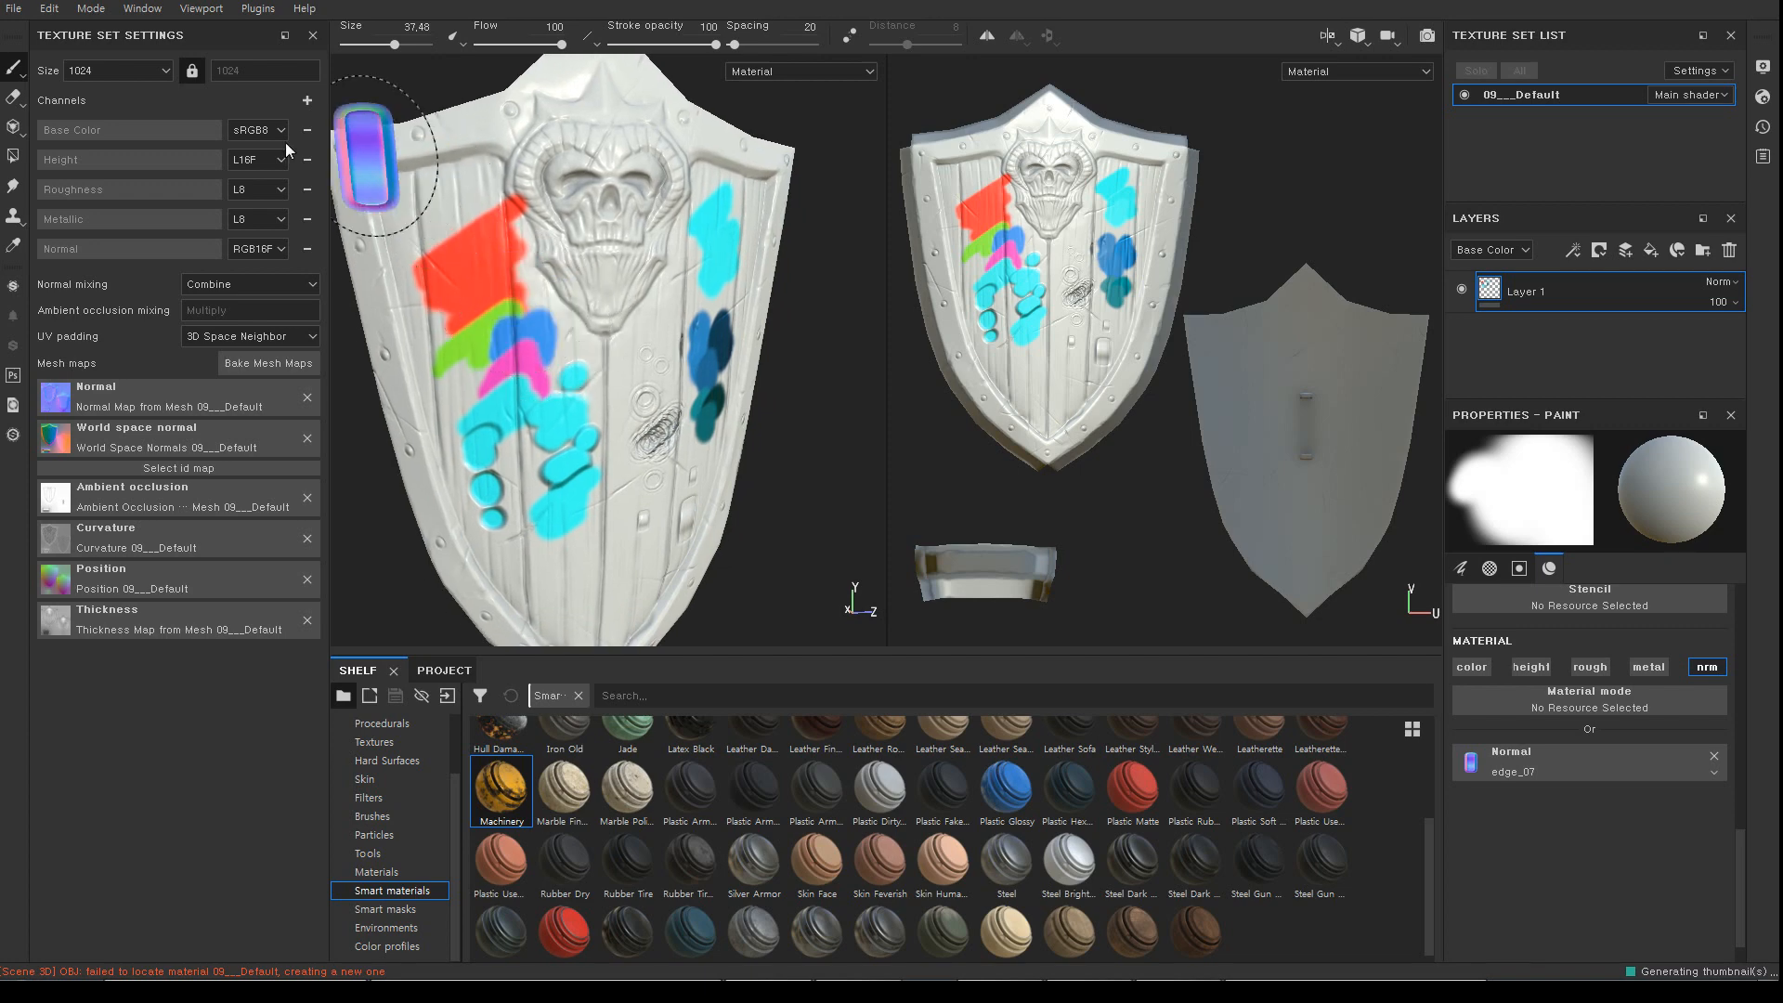
# Open the texture export settings and browse to the Desktop for the output folder
pyautogui.click(14, 8)
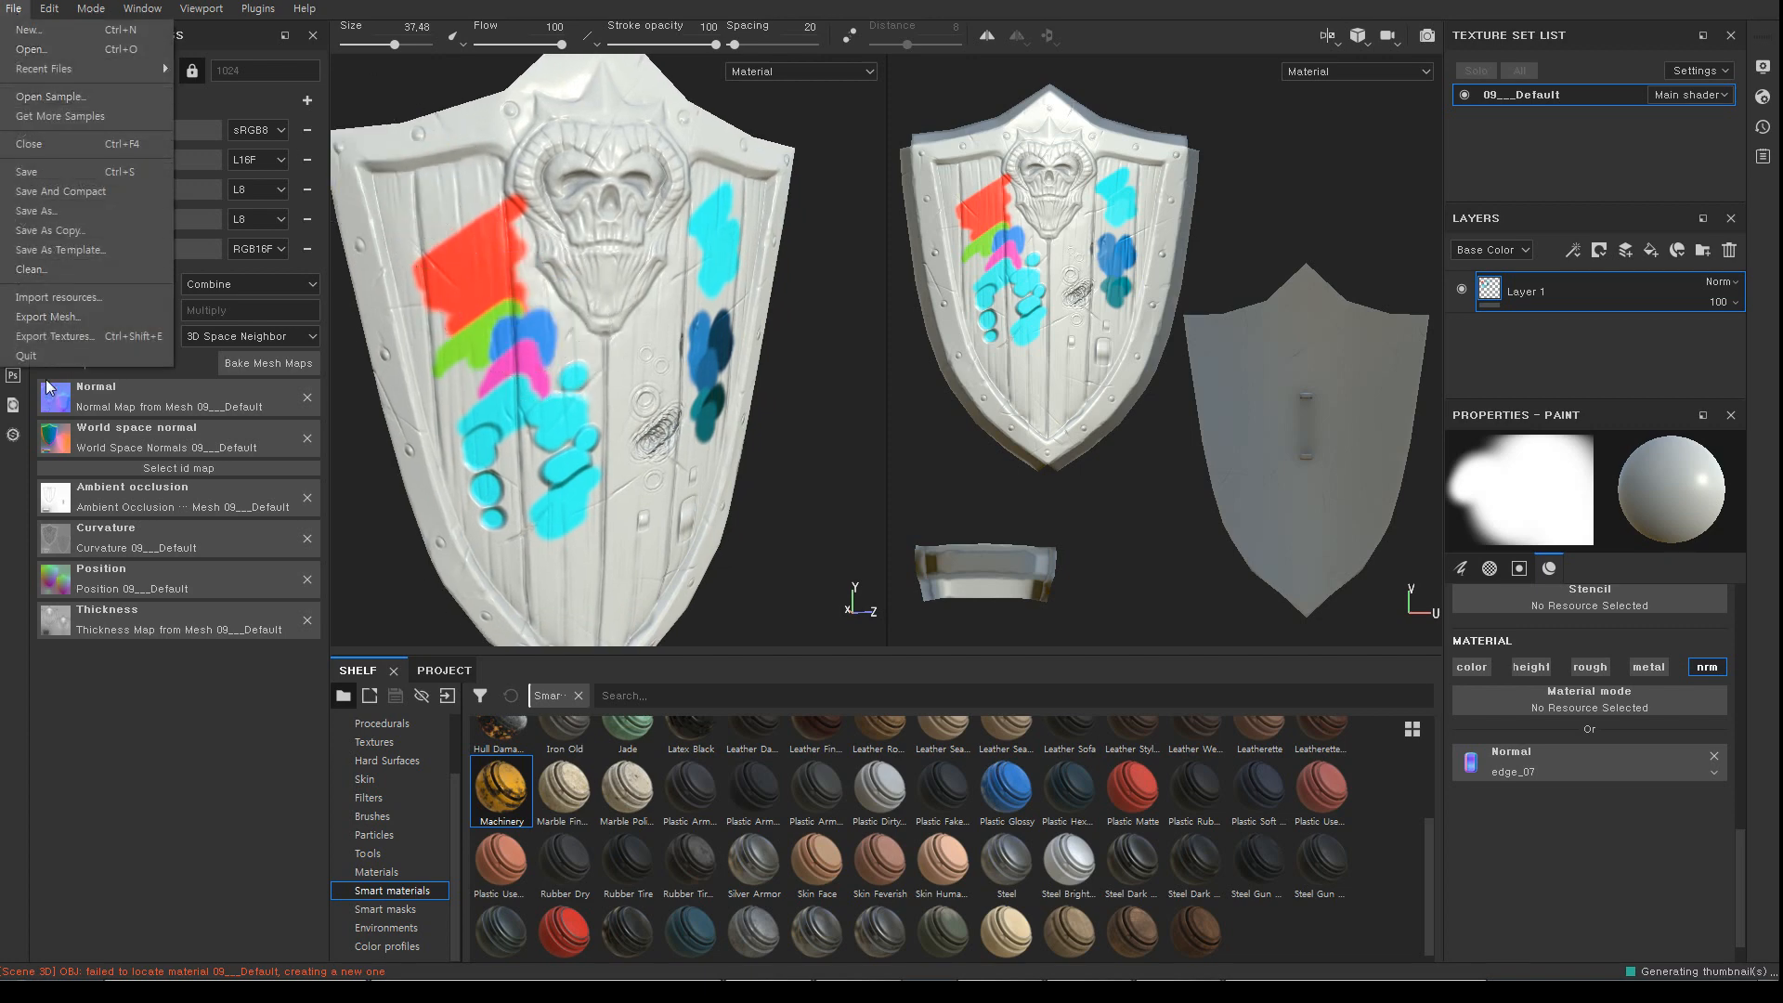
pyautogui.click(48, 337)
pyautogui.moveTo(825, 147); pyautogui.dragTo(716, 96)
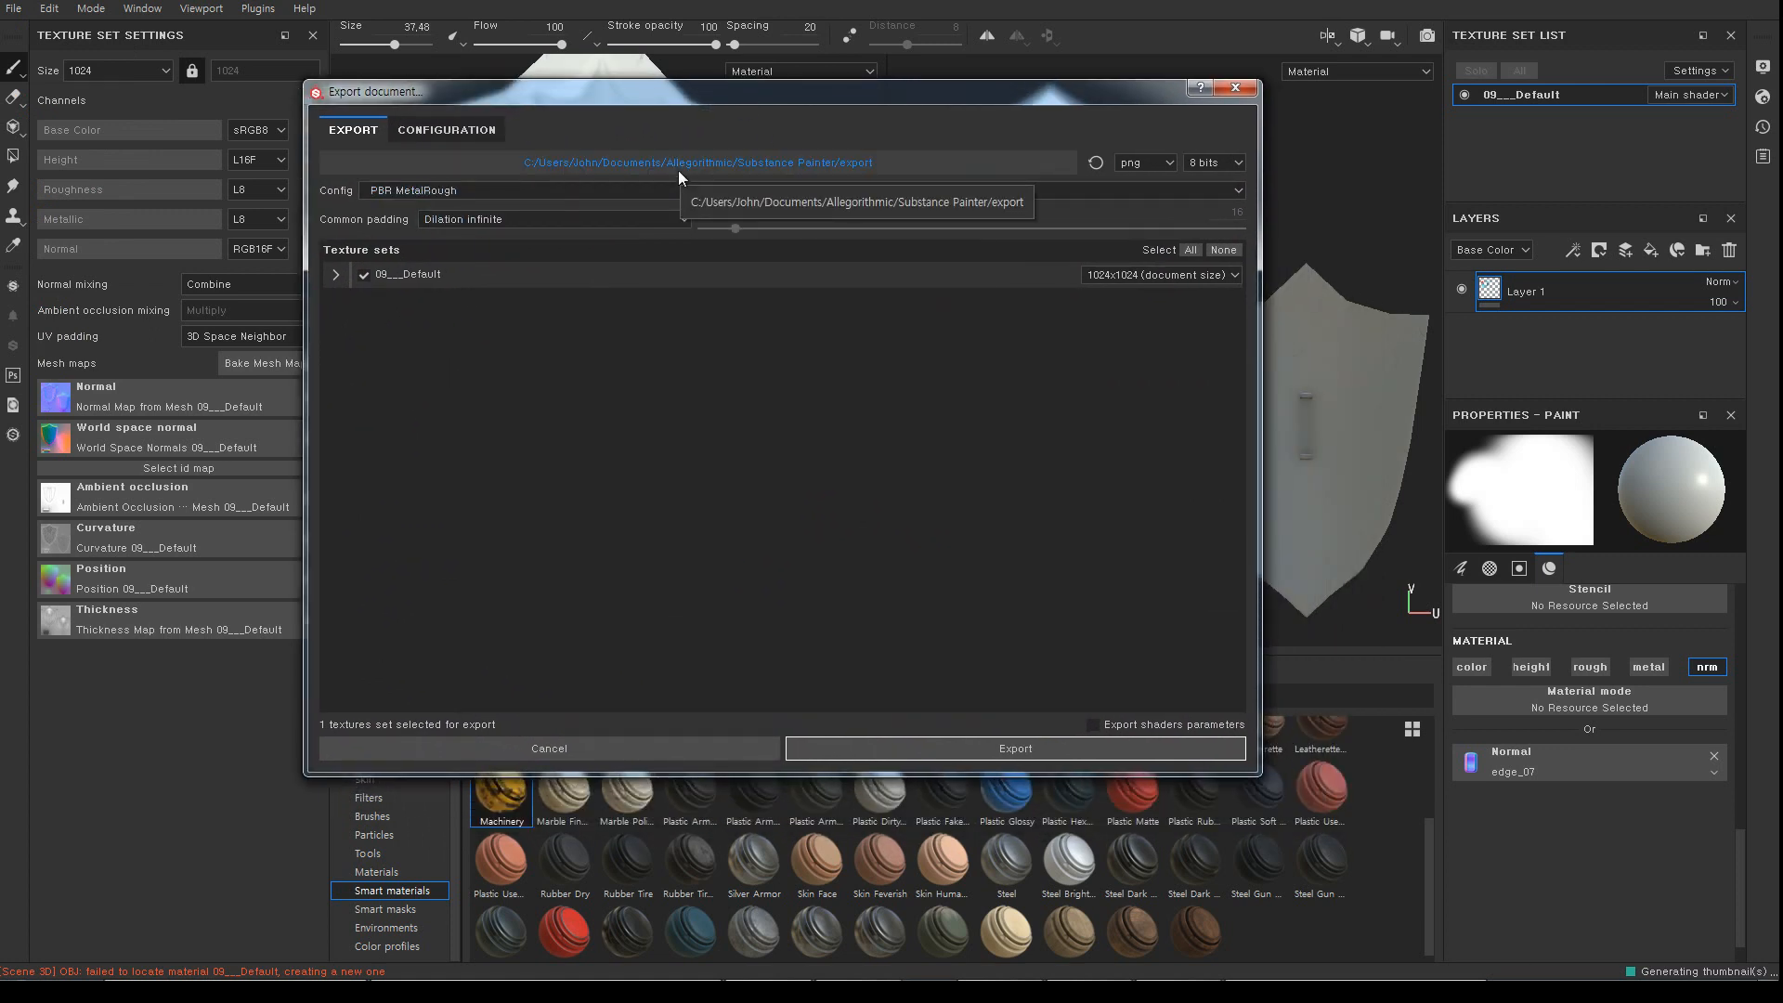
pyautogui.click(728, 161)
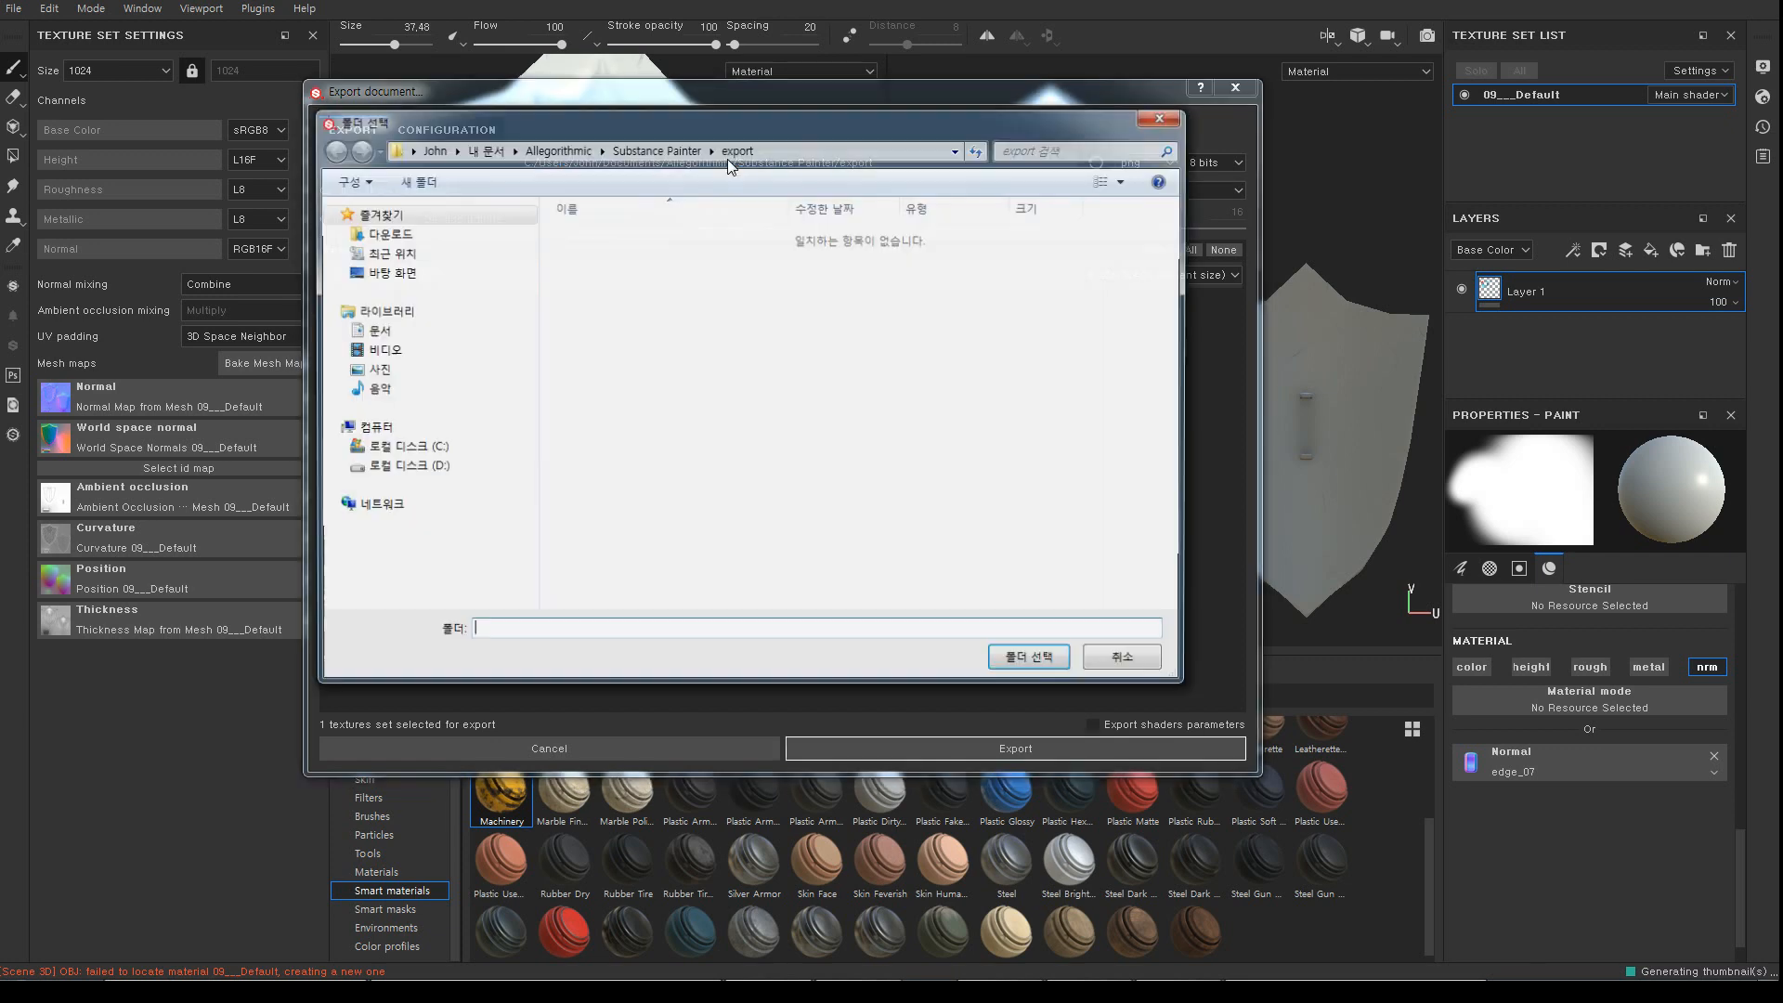
pyautogui.click(383, 272)
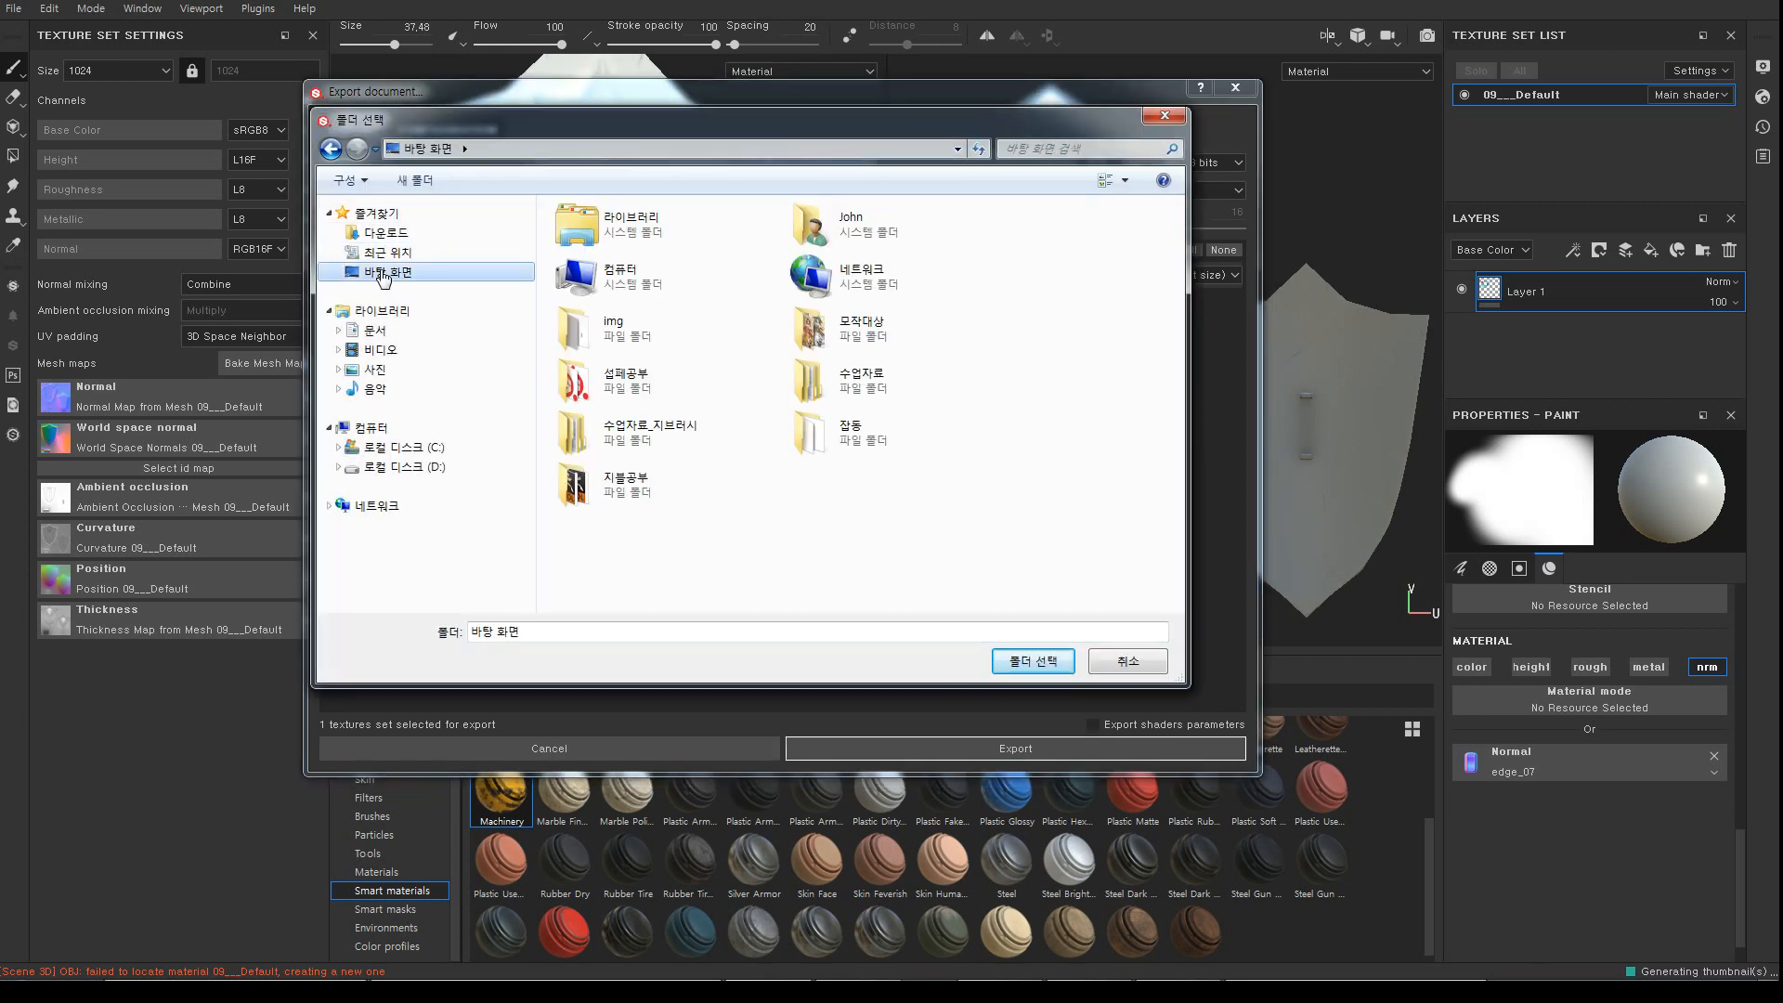
# Create a folder named img2 on the Desktop and choose it as the export destination
pyautogui.rightClick(798, 531)
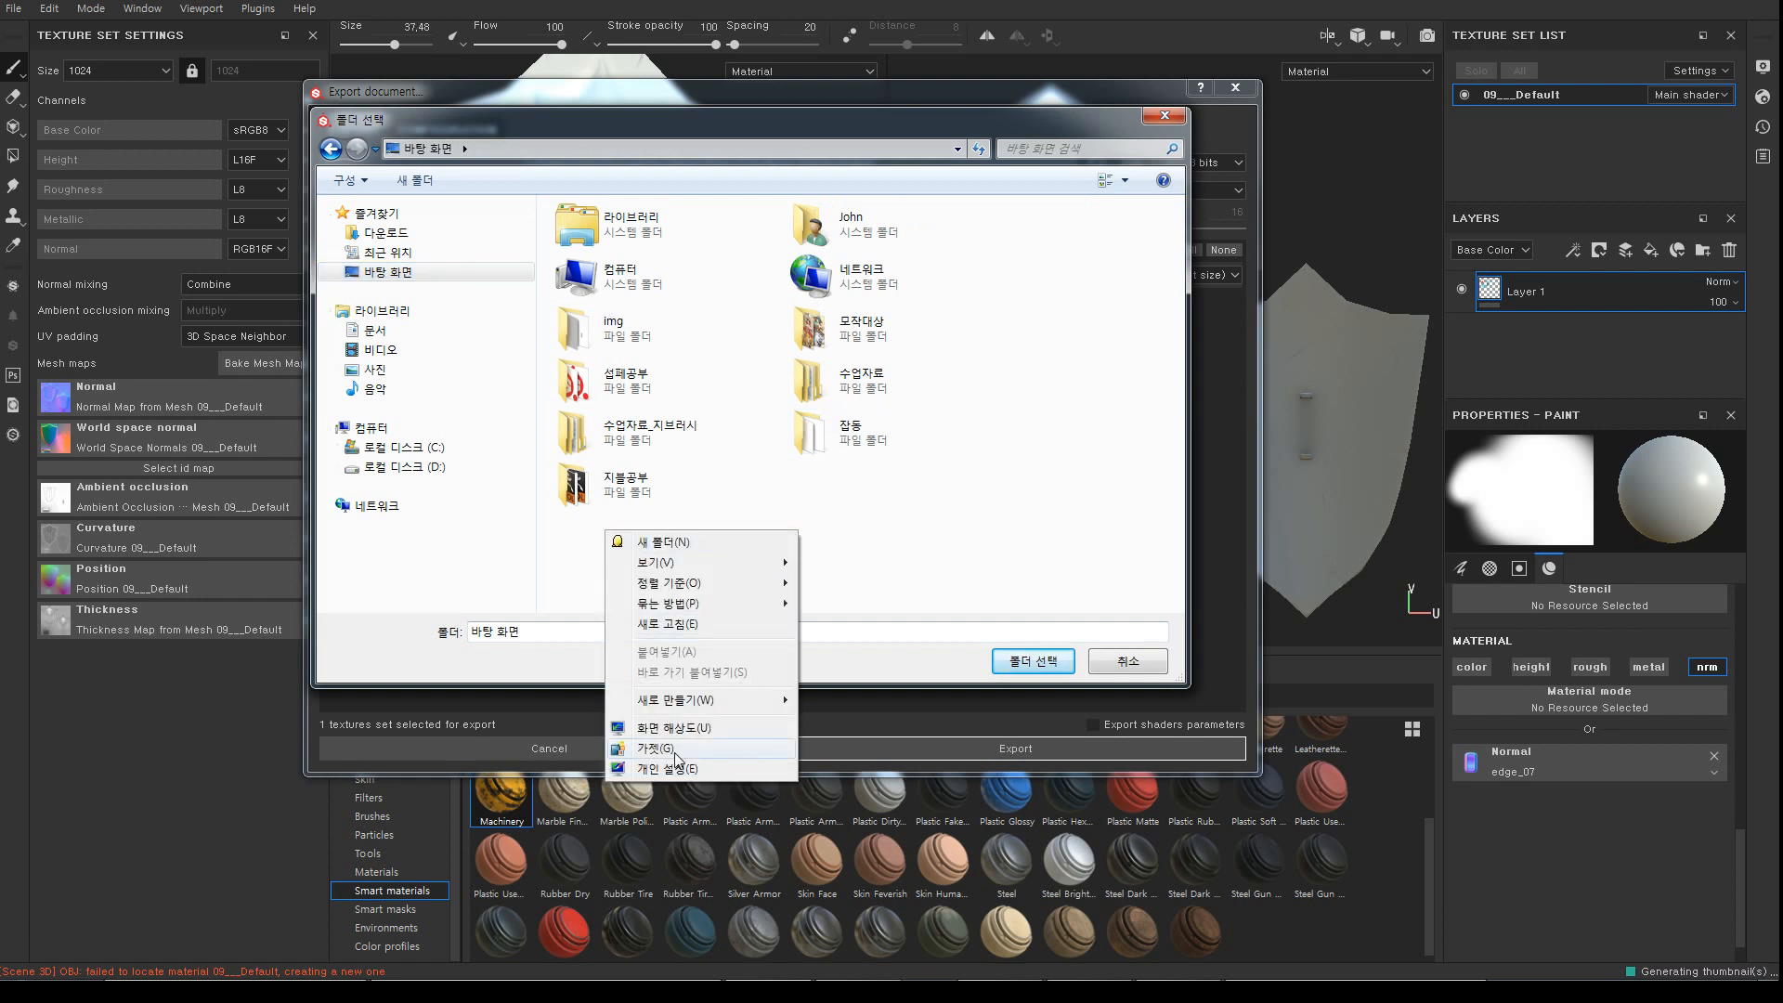
pyautogui.click(718, 552)
pyautogui.write('매')
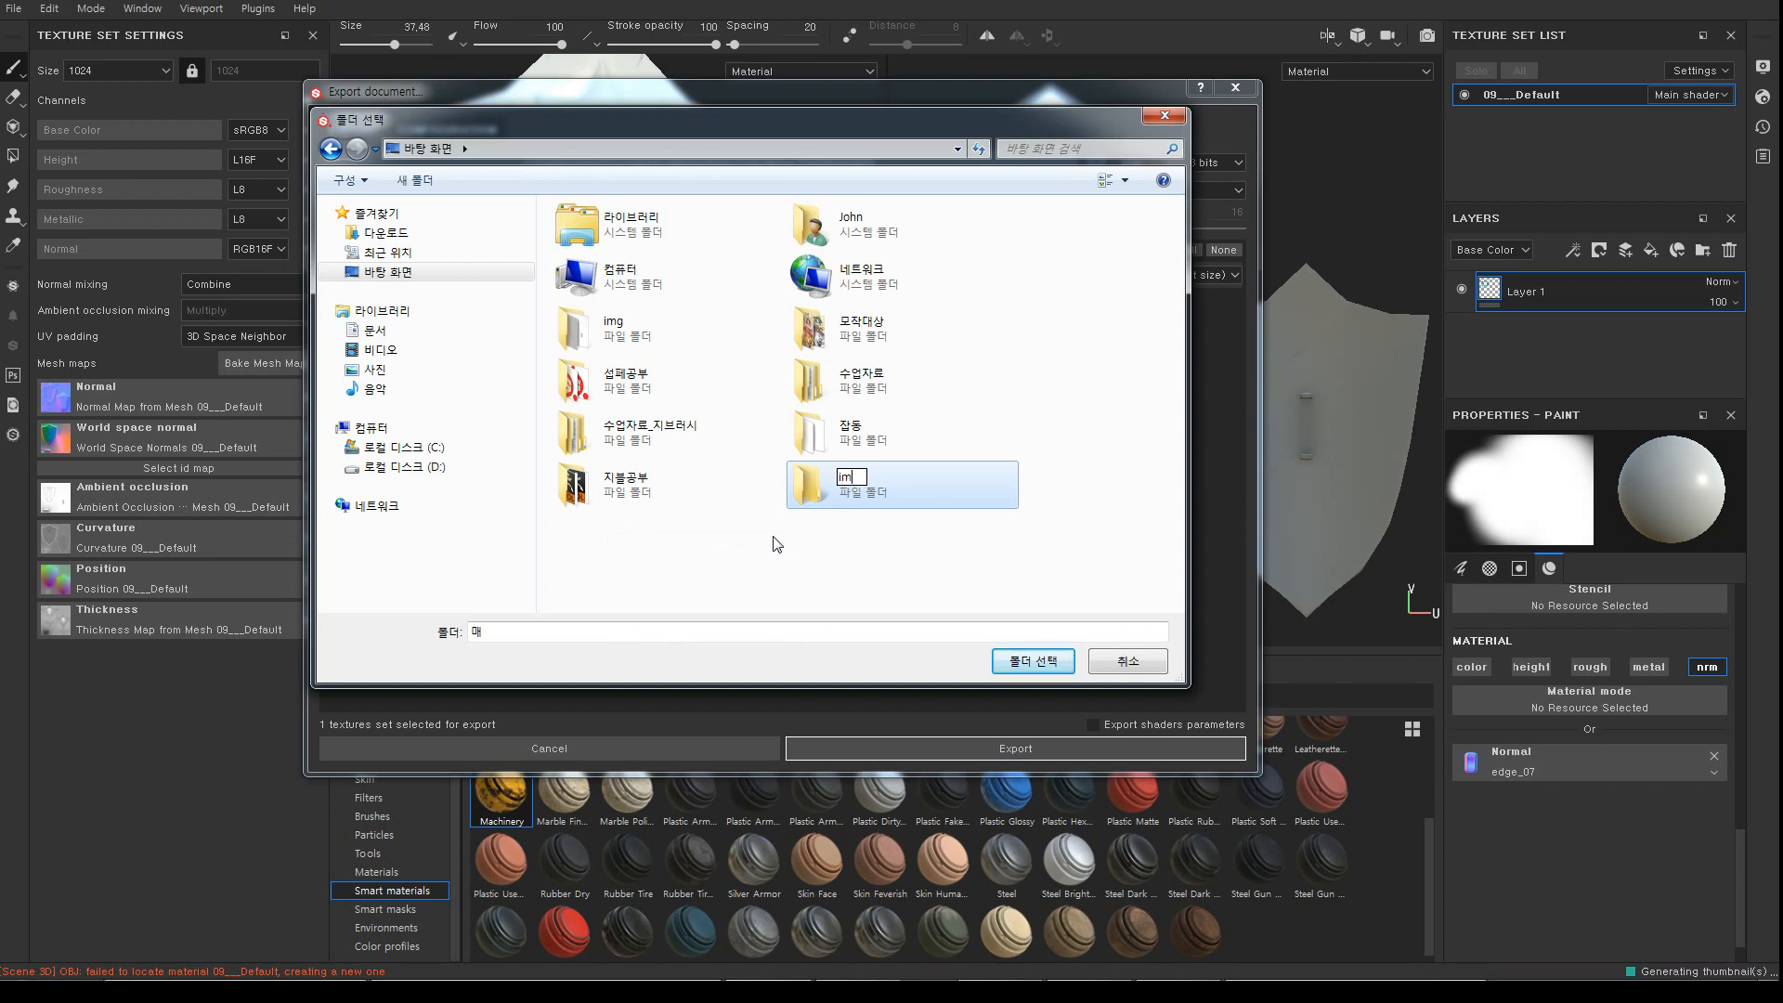
pyautogui.press('Return')
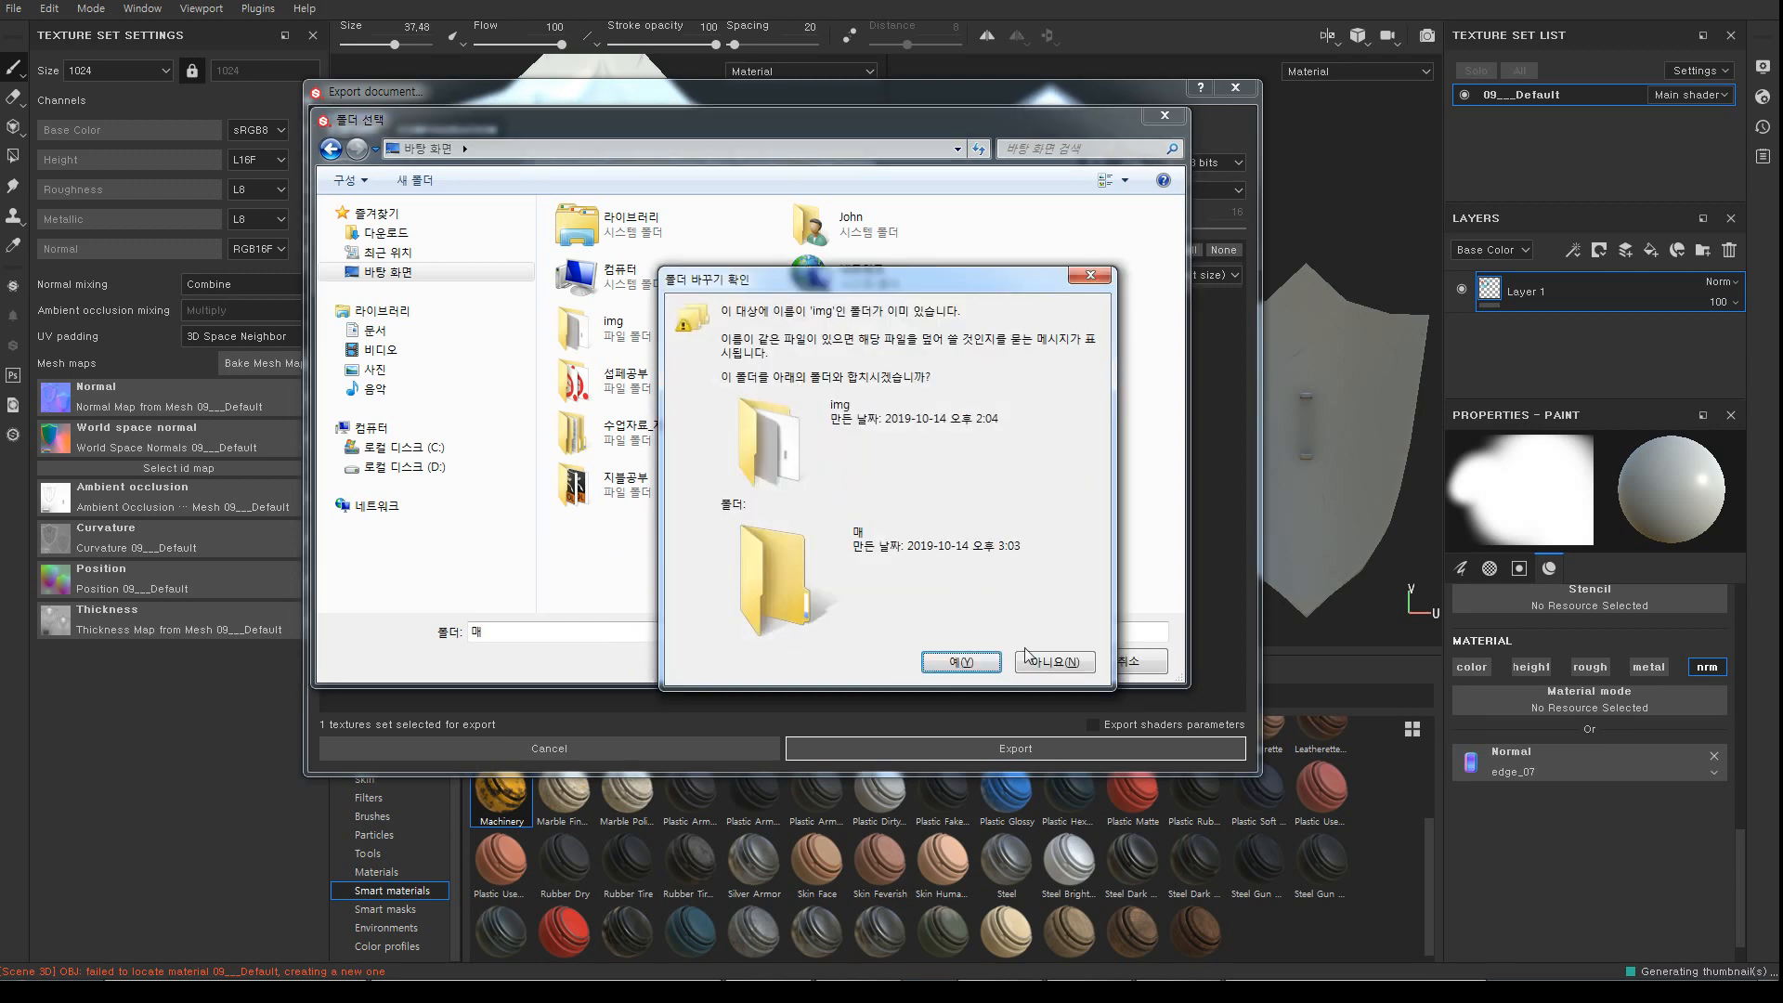
pyautogui.click(1055, 662)
pyautogui.press('F2')
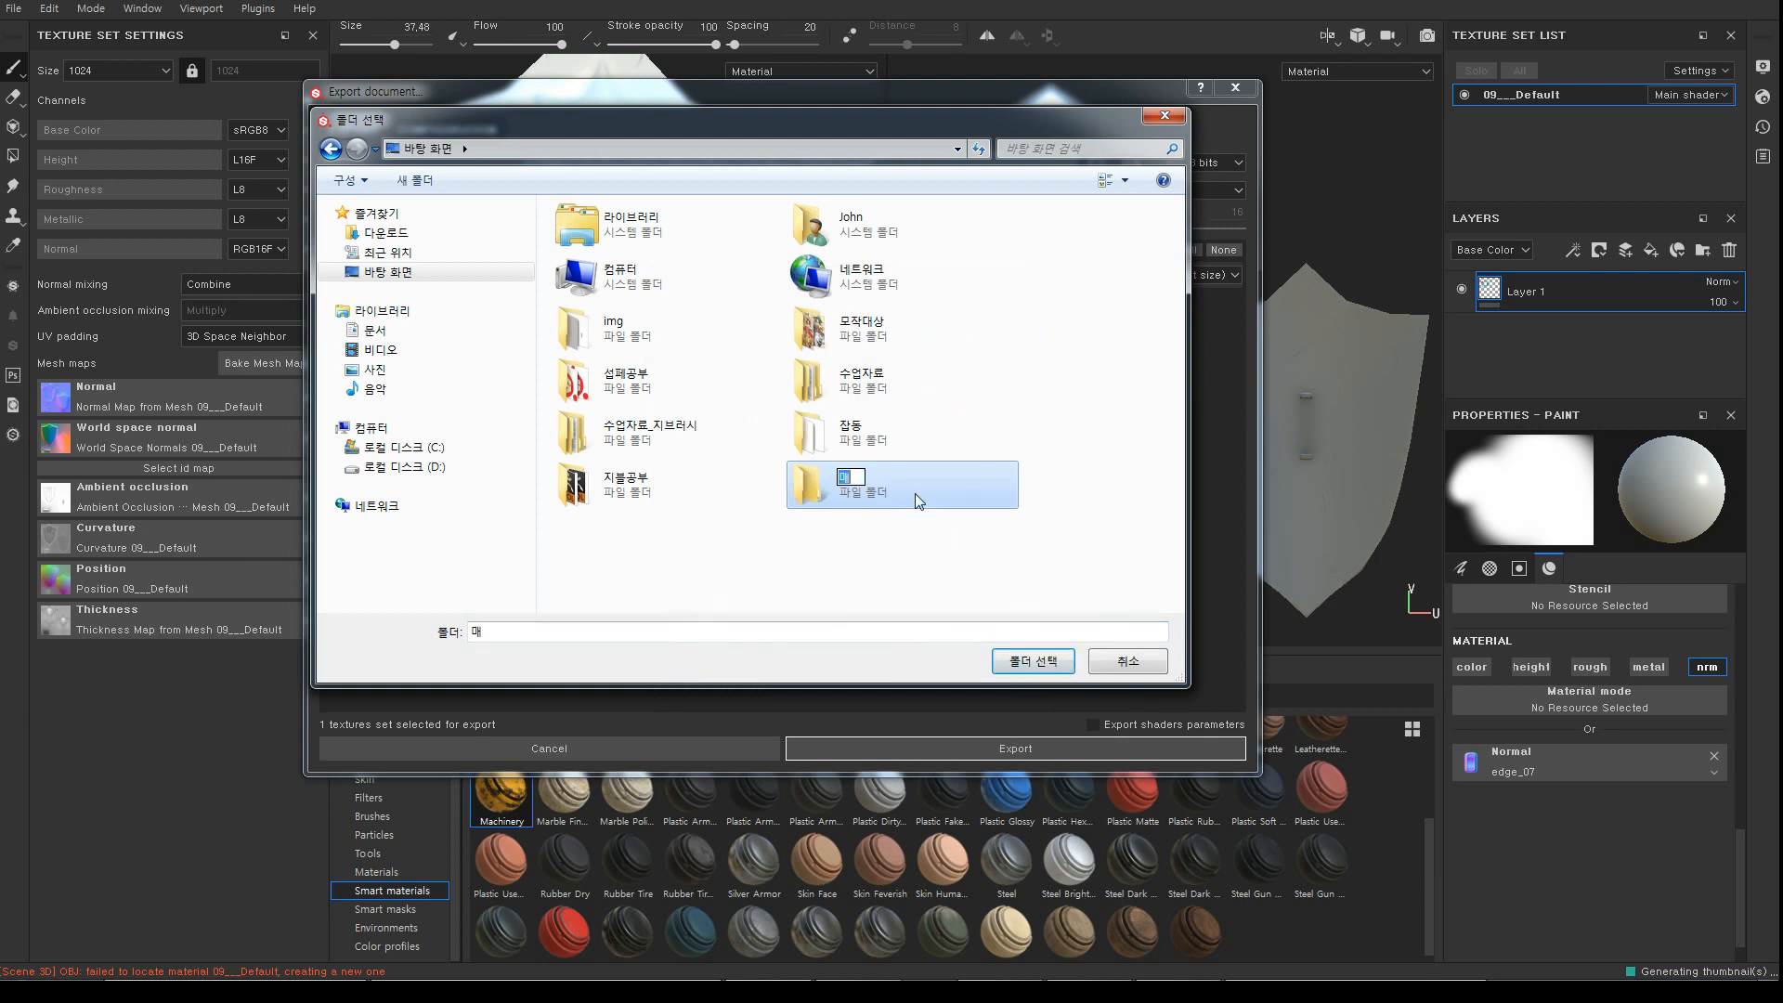
pyautogui.write('img2')
pyautogui.press('Return')
pyautogui.doubleClick(915, 493)
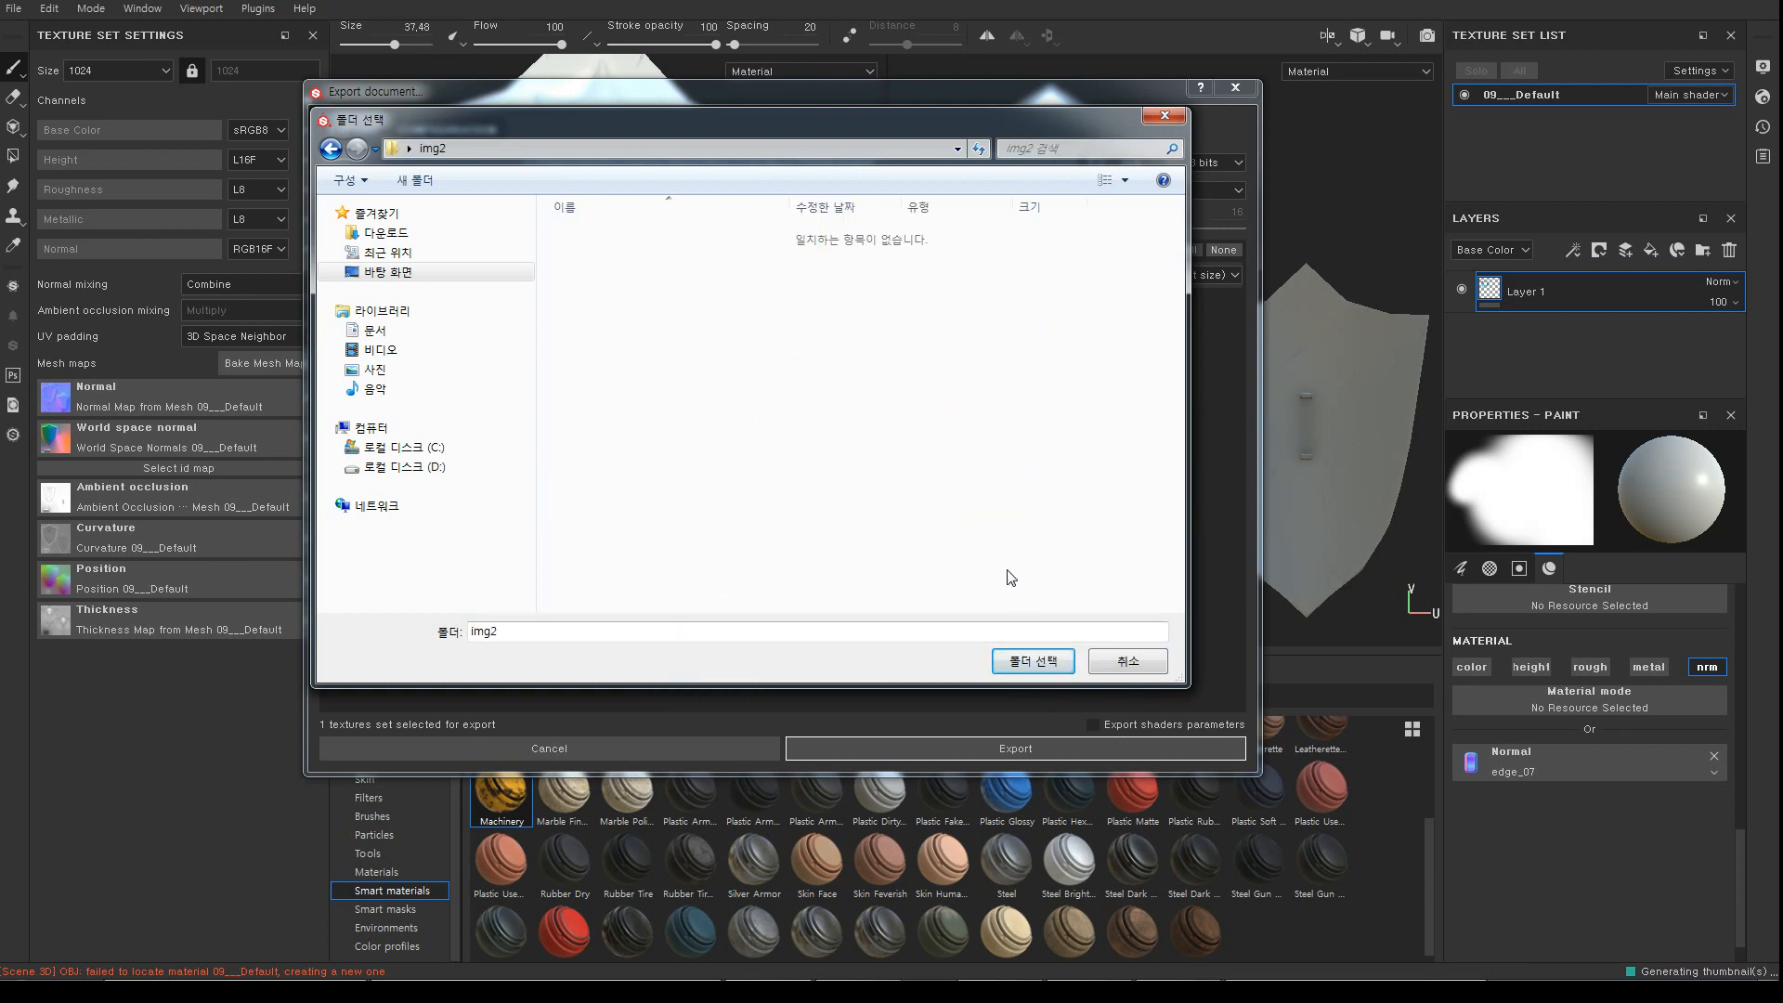
pyautogui.click(1037, 665)
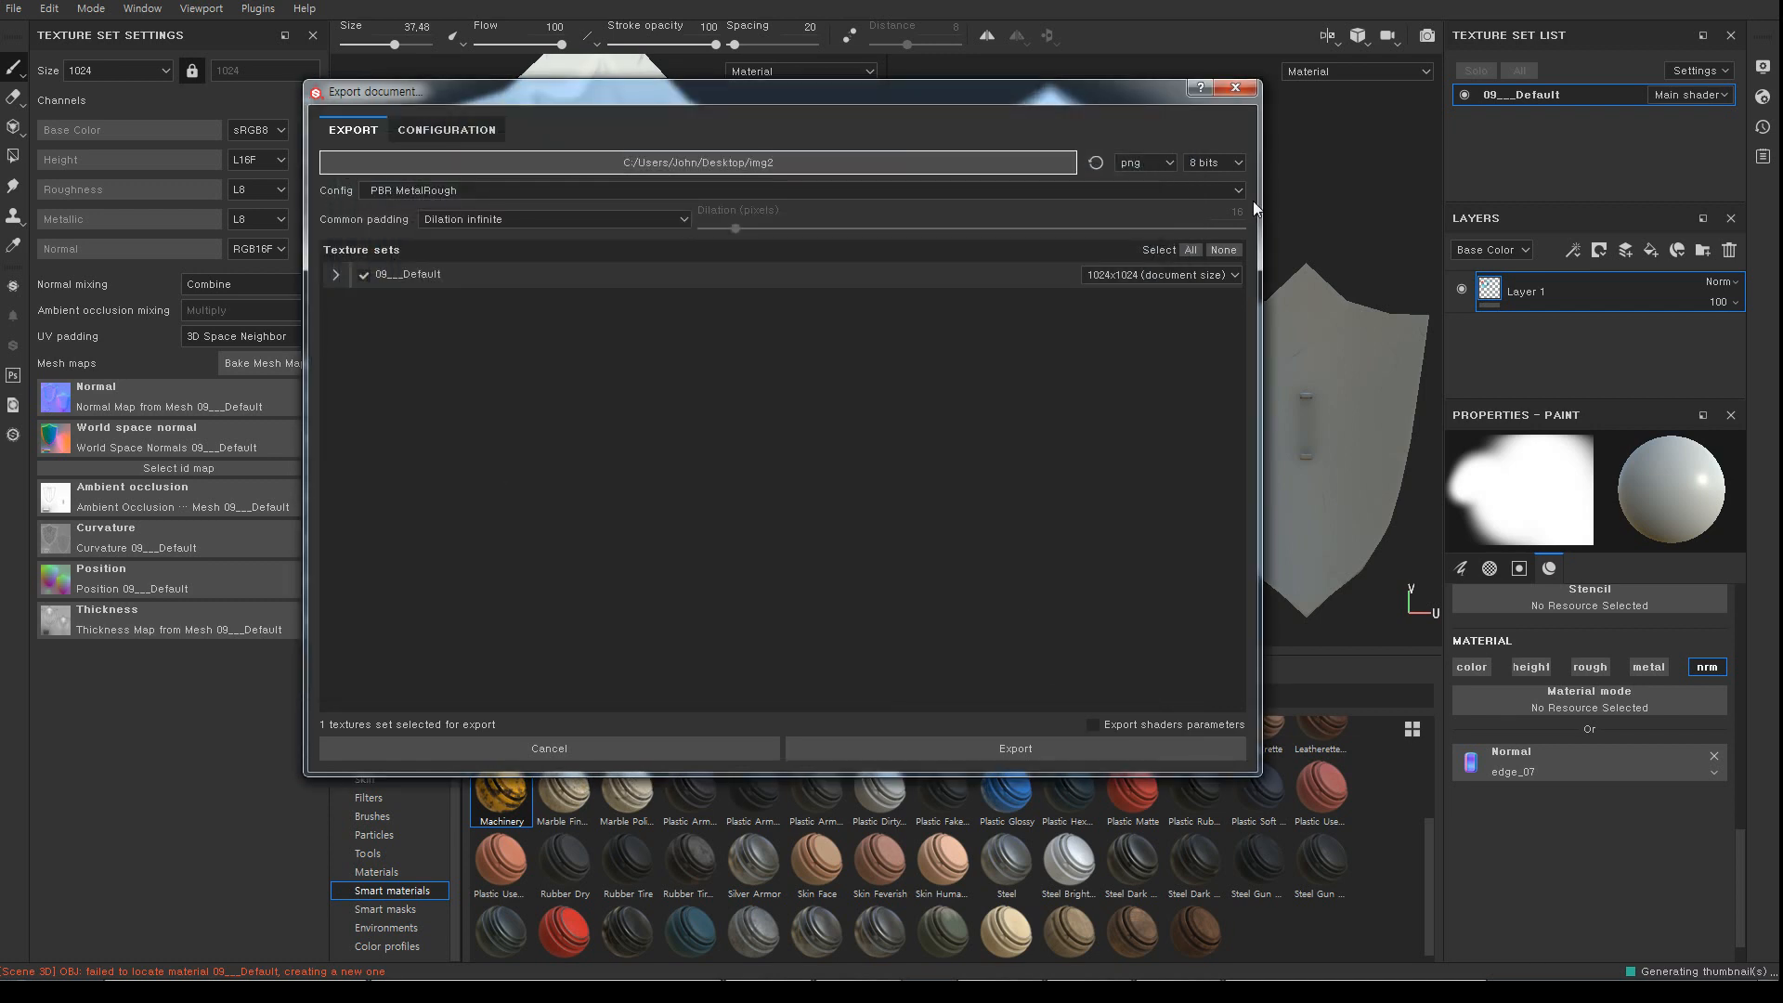
# Review the available file formats, bit depths and configuration presets for the texture export
pyautogui.click(1168, 165)
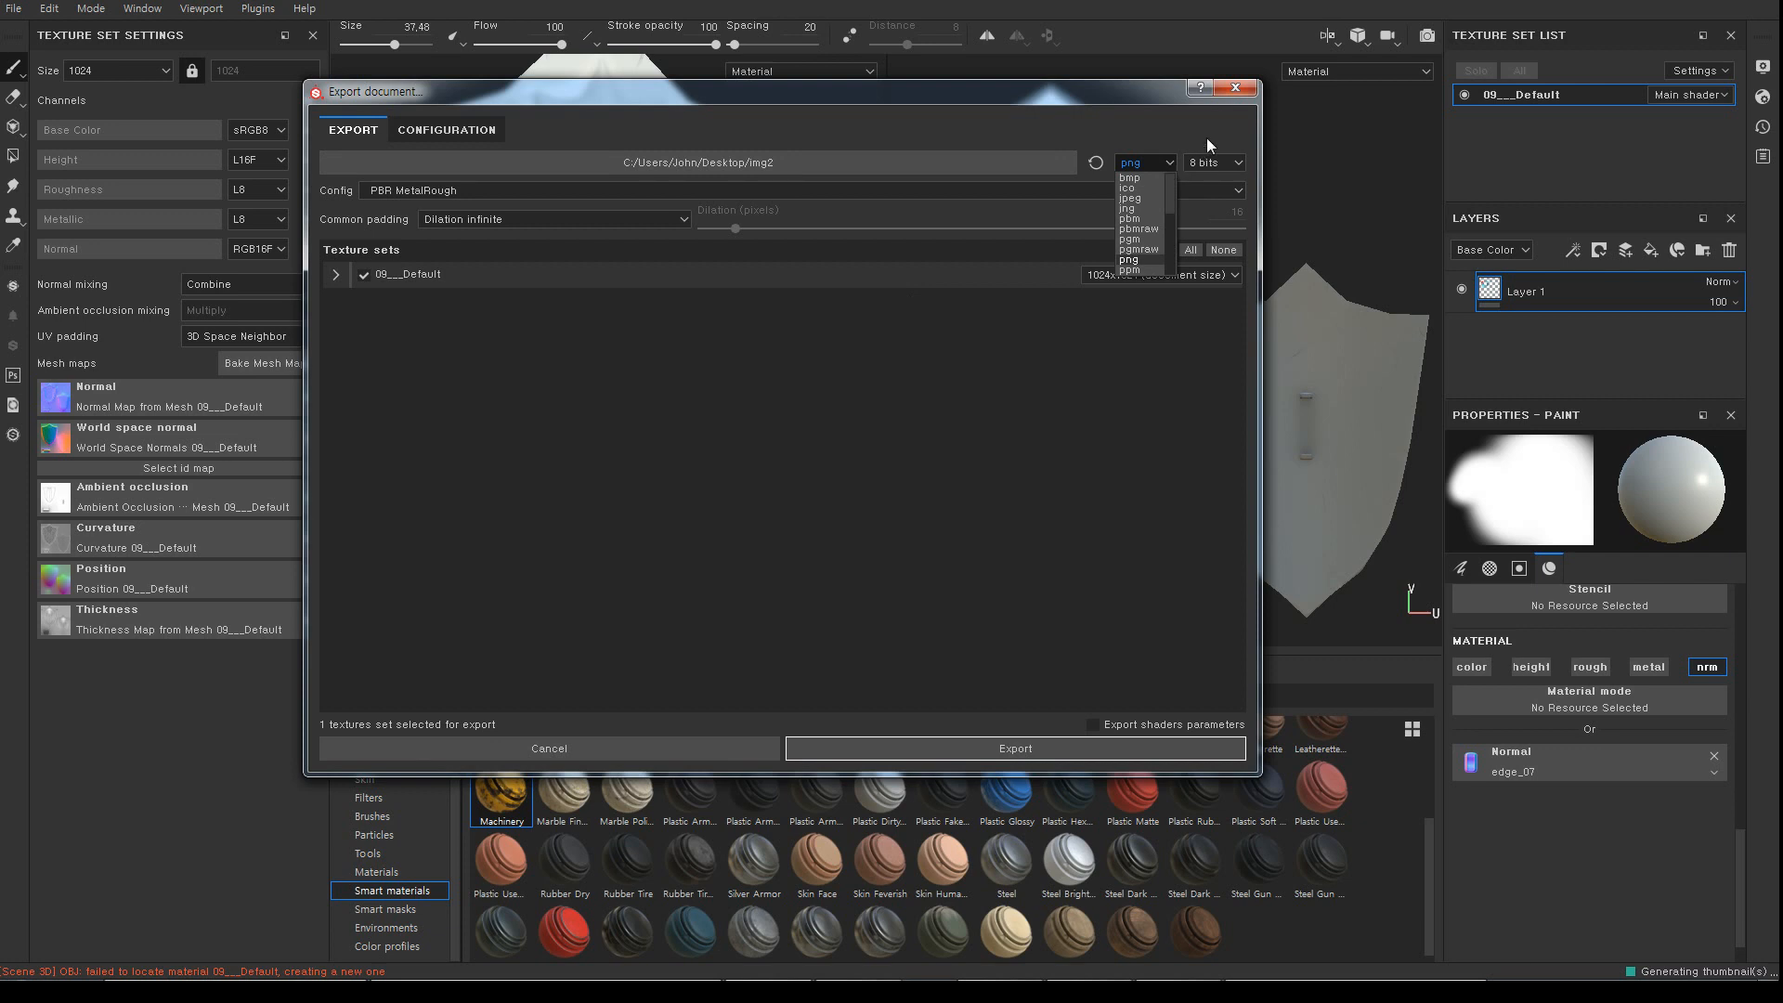
pyautogui.click(1210, 138)
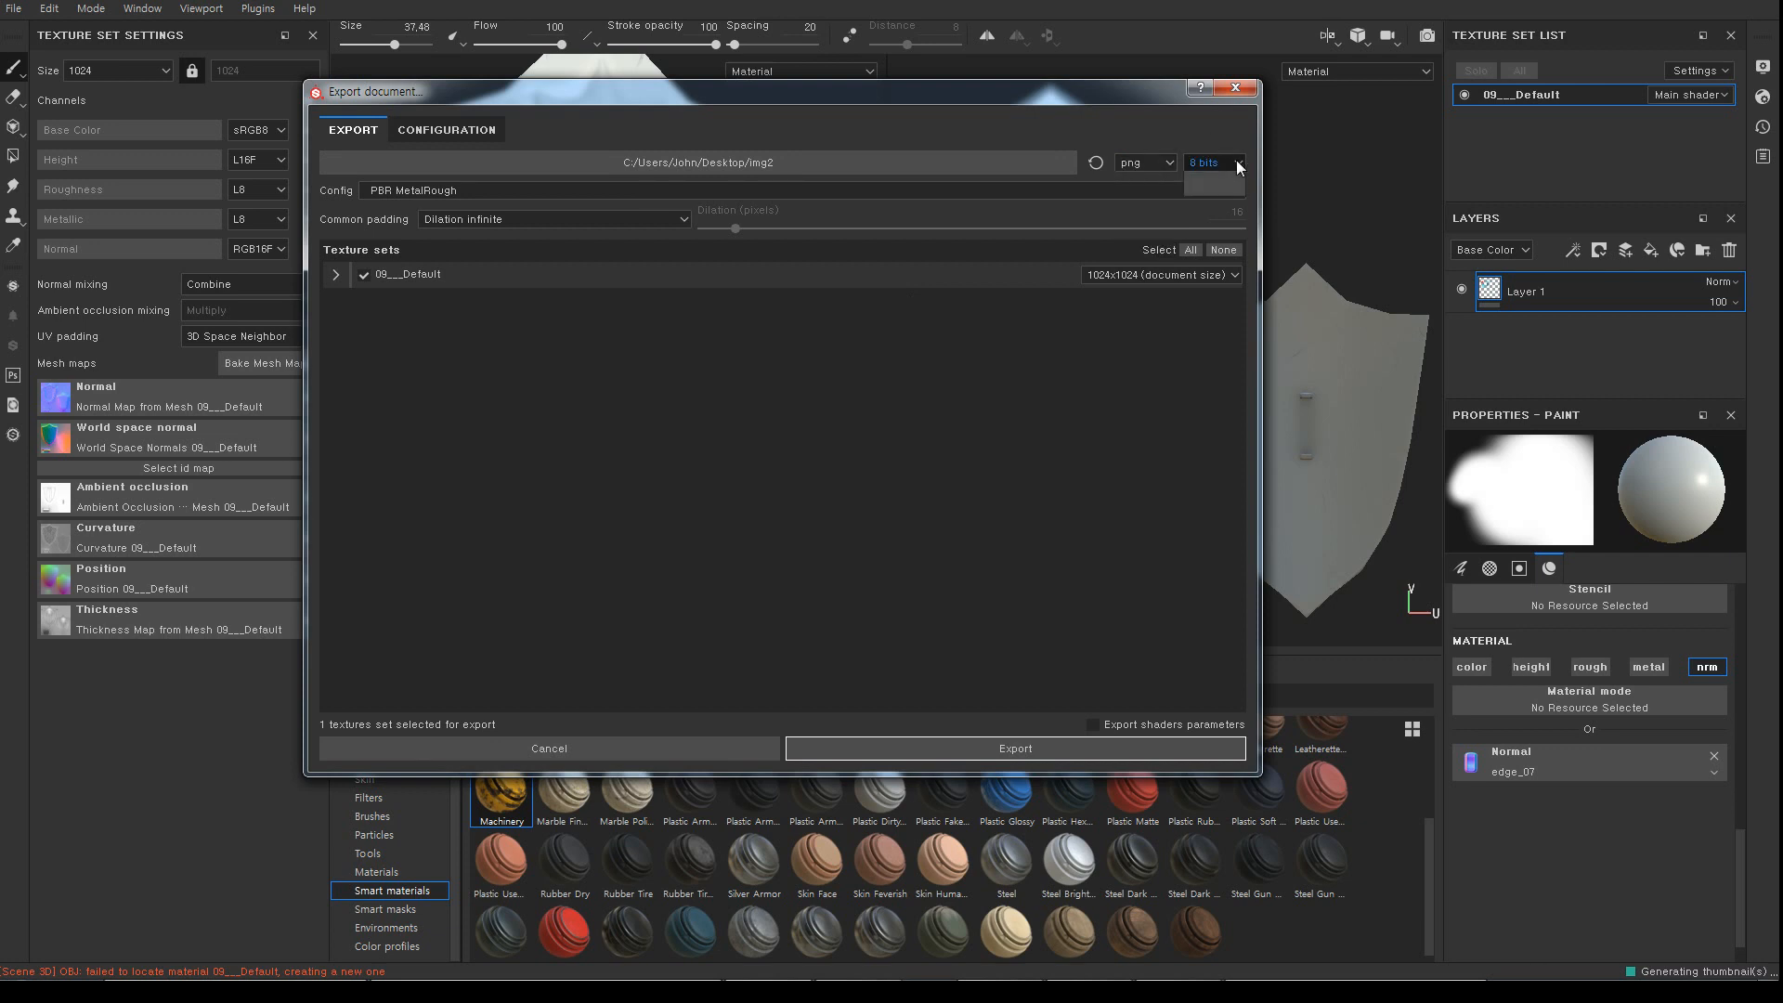
pyautogui.click(1205, 136)
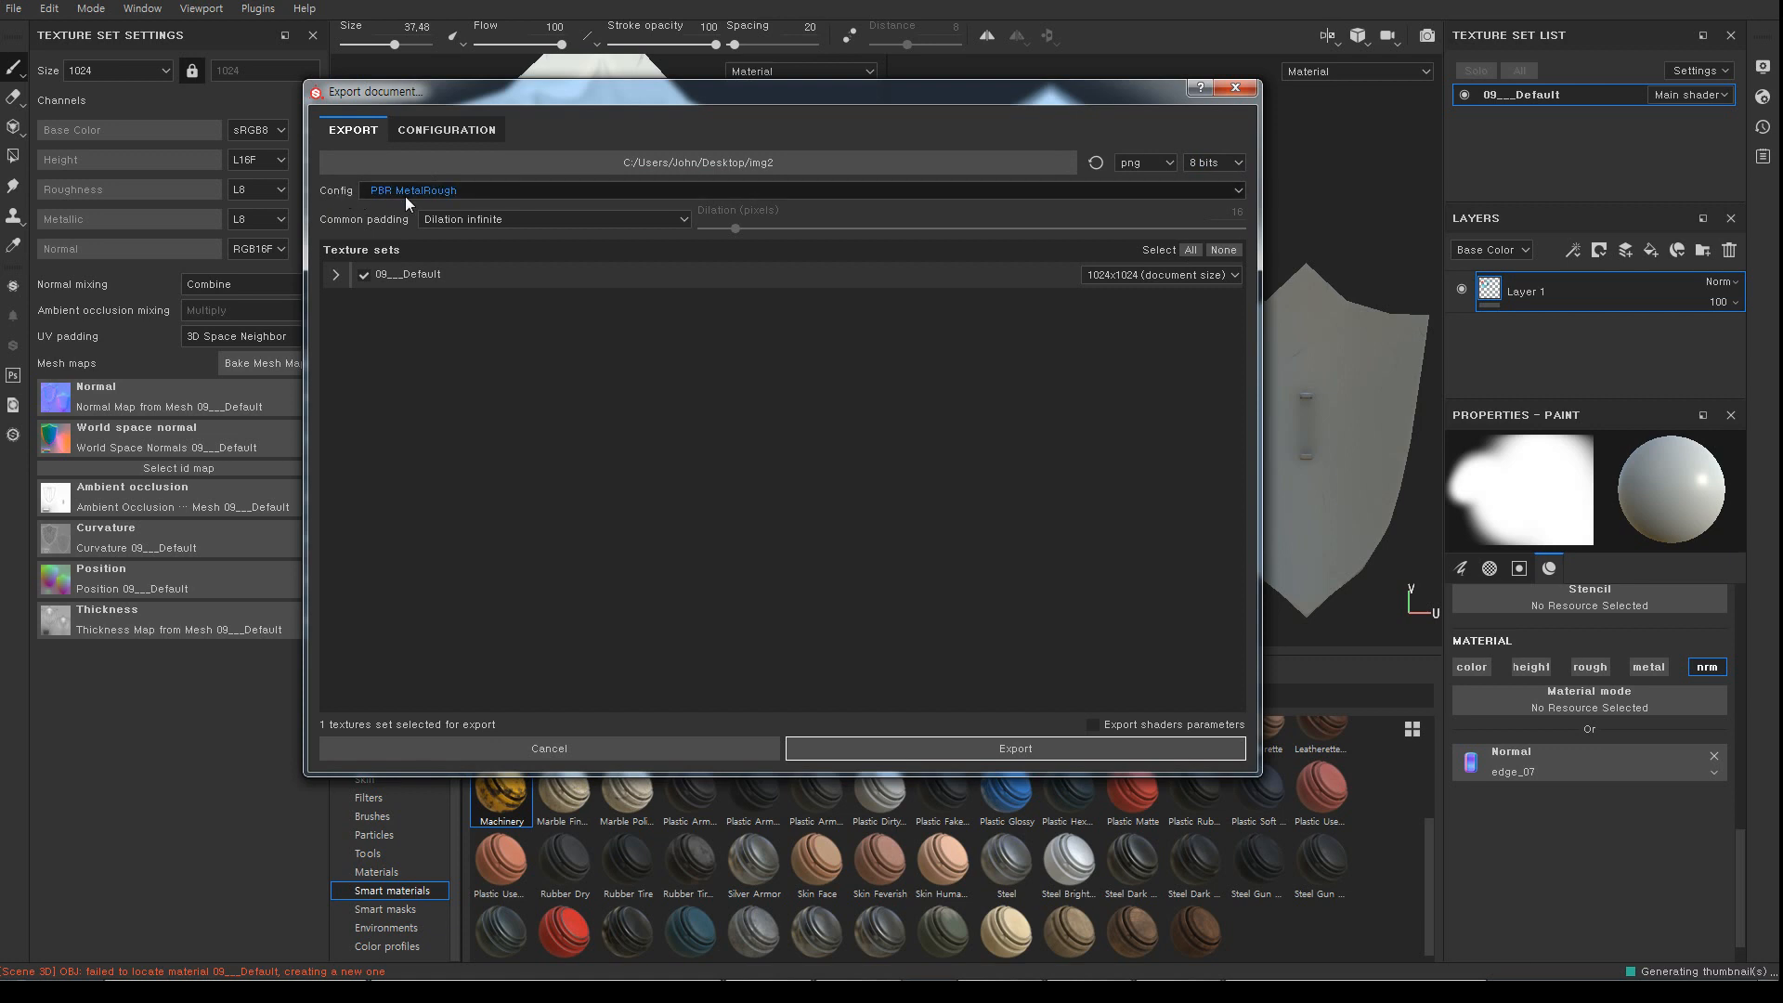
pyautogui.click(1236, 192)
pyautogui.moveTo(1239, 227); pyautogui.dragTo(1230, 285)
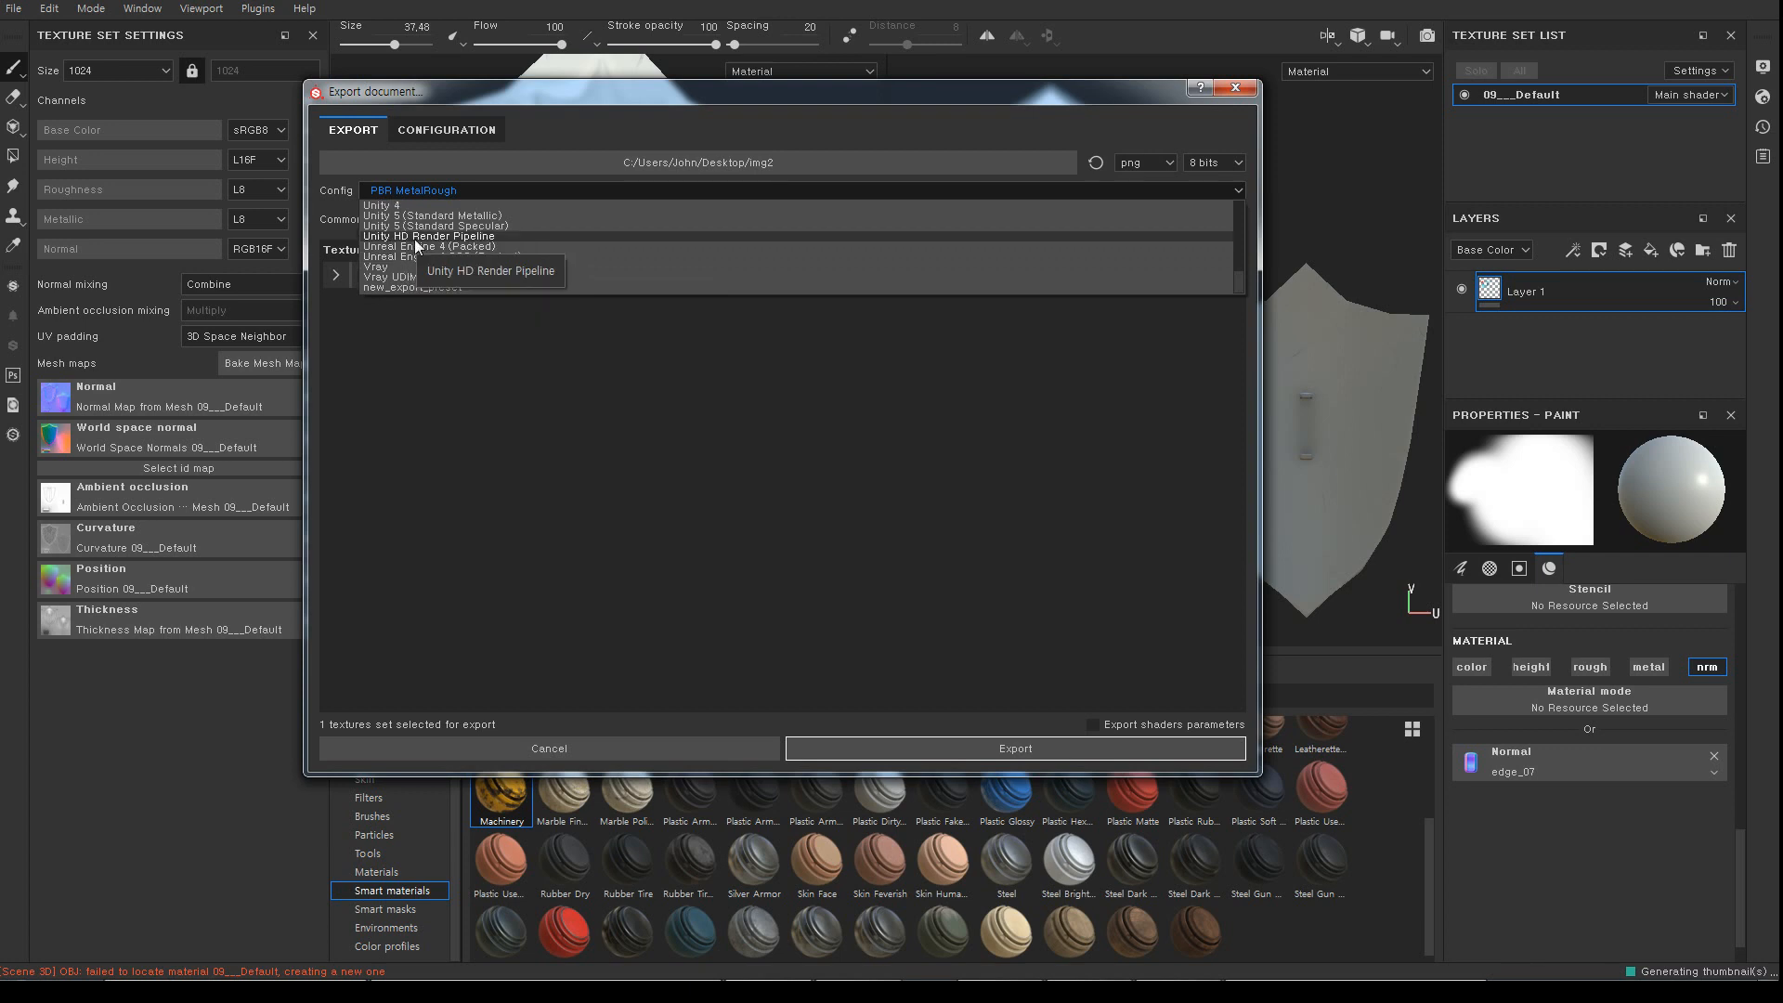
pyautogui.scroll(1, 414, 238)
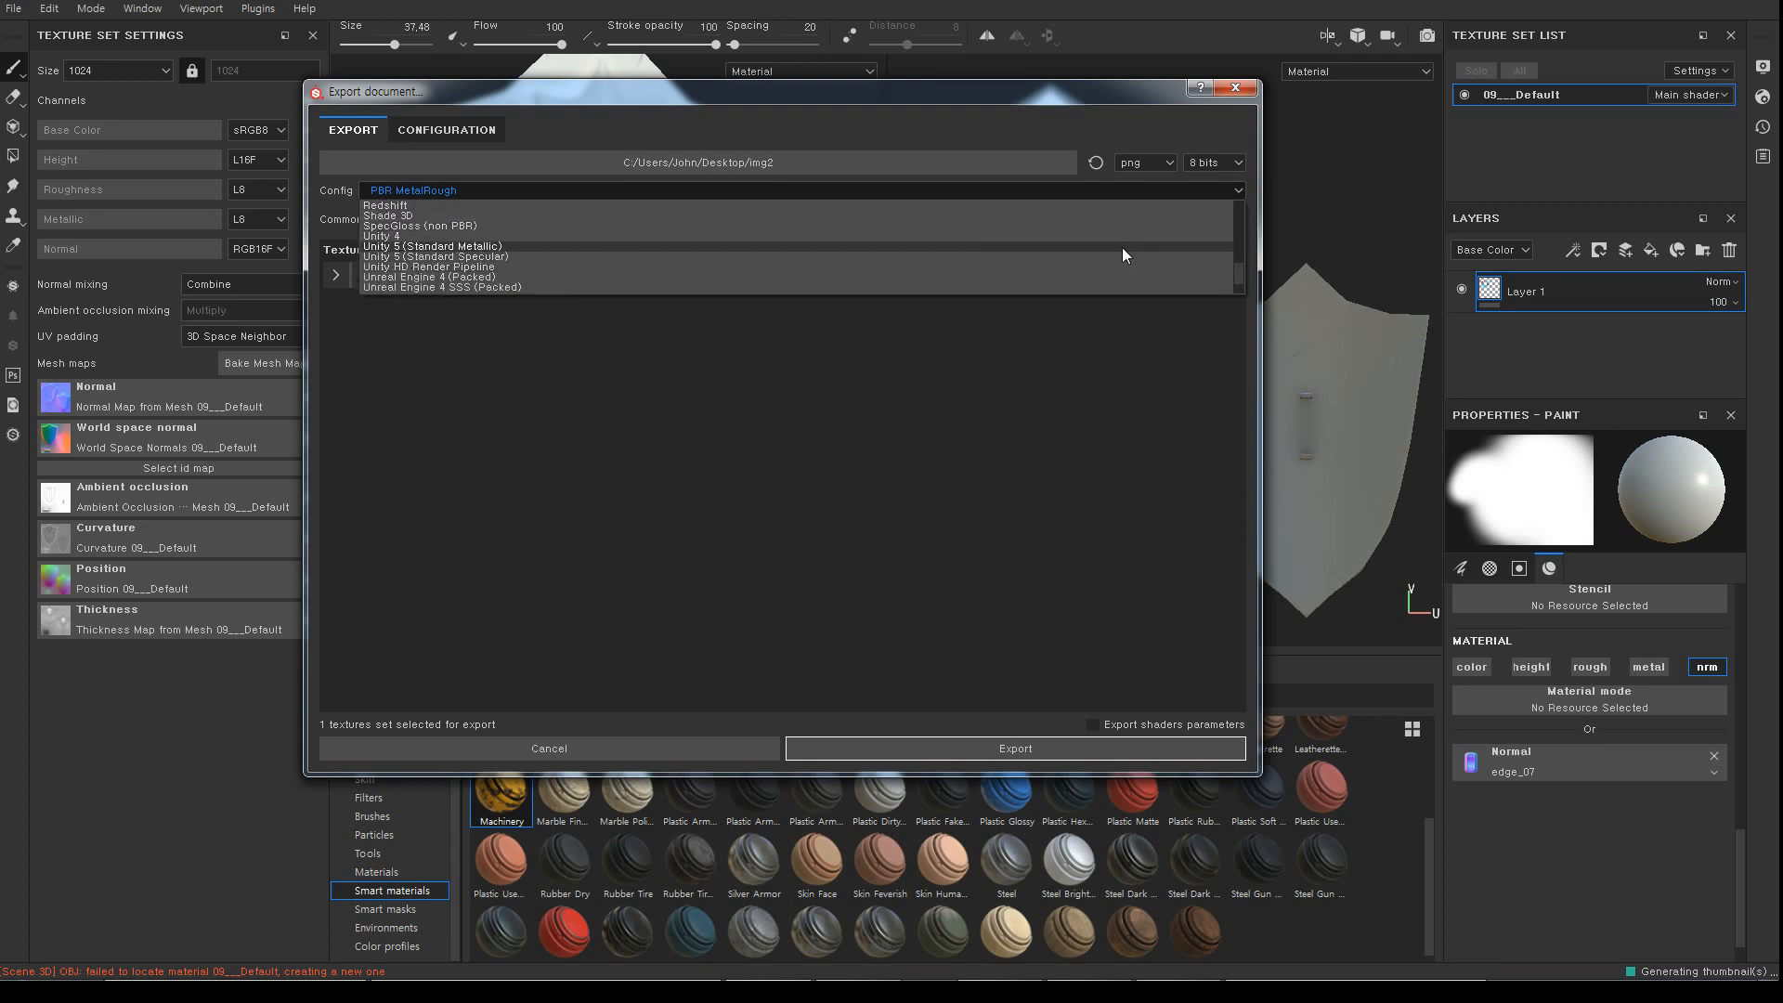
pyautogui.moveTo(1241, 268); pyautogui.dragTo(1241, 247)
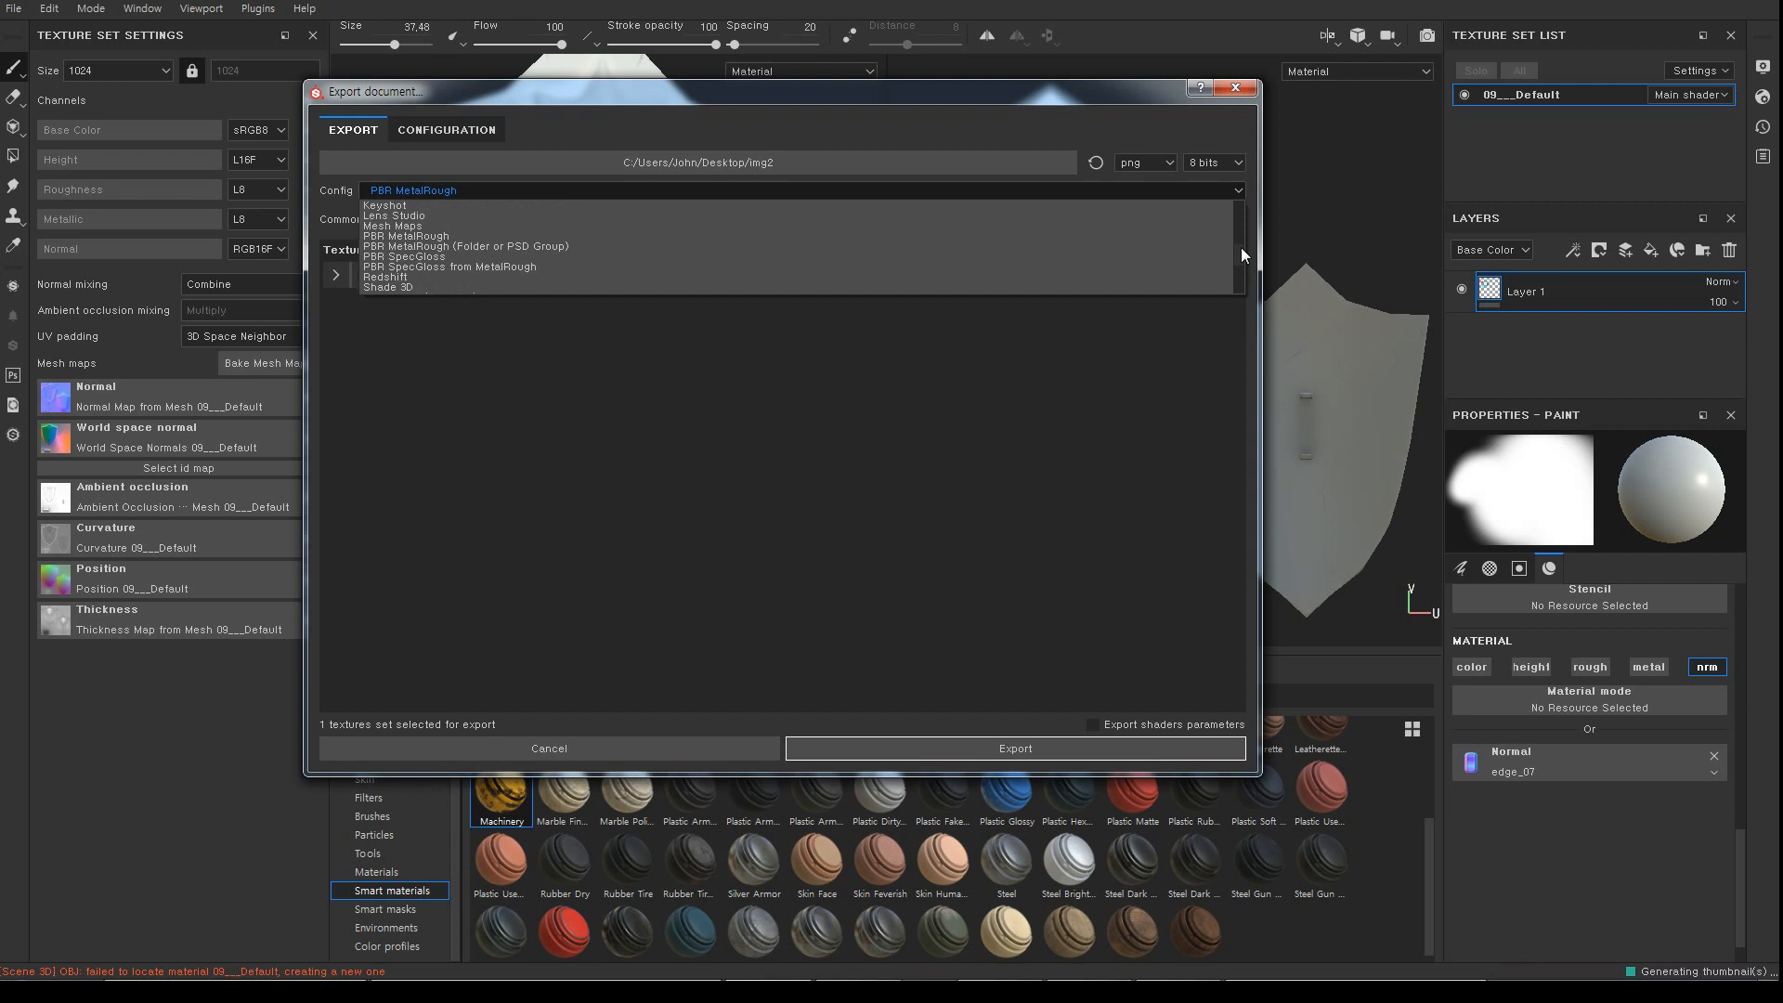
pyautogui.moveTo(1241, 247); pyautogui.dragTo(1244, 193)
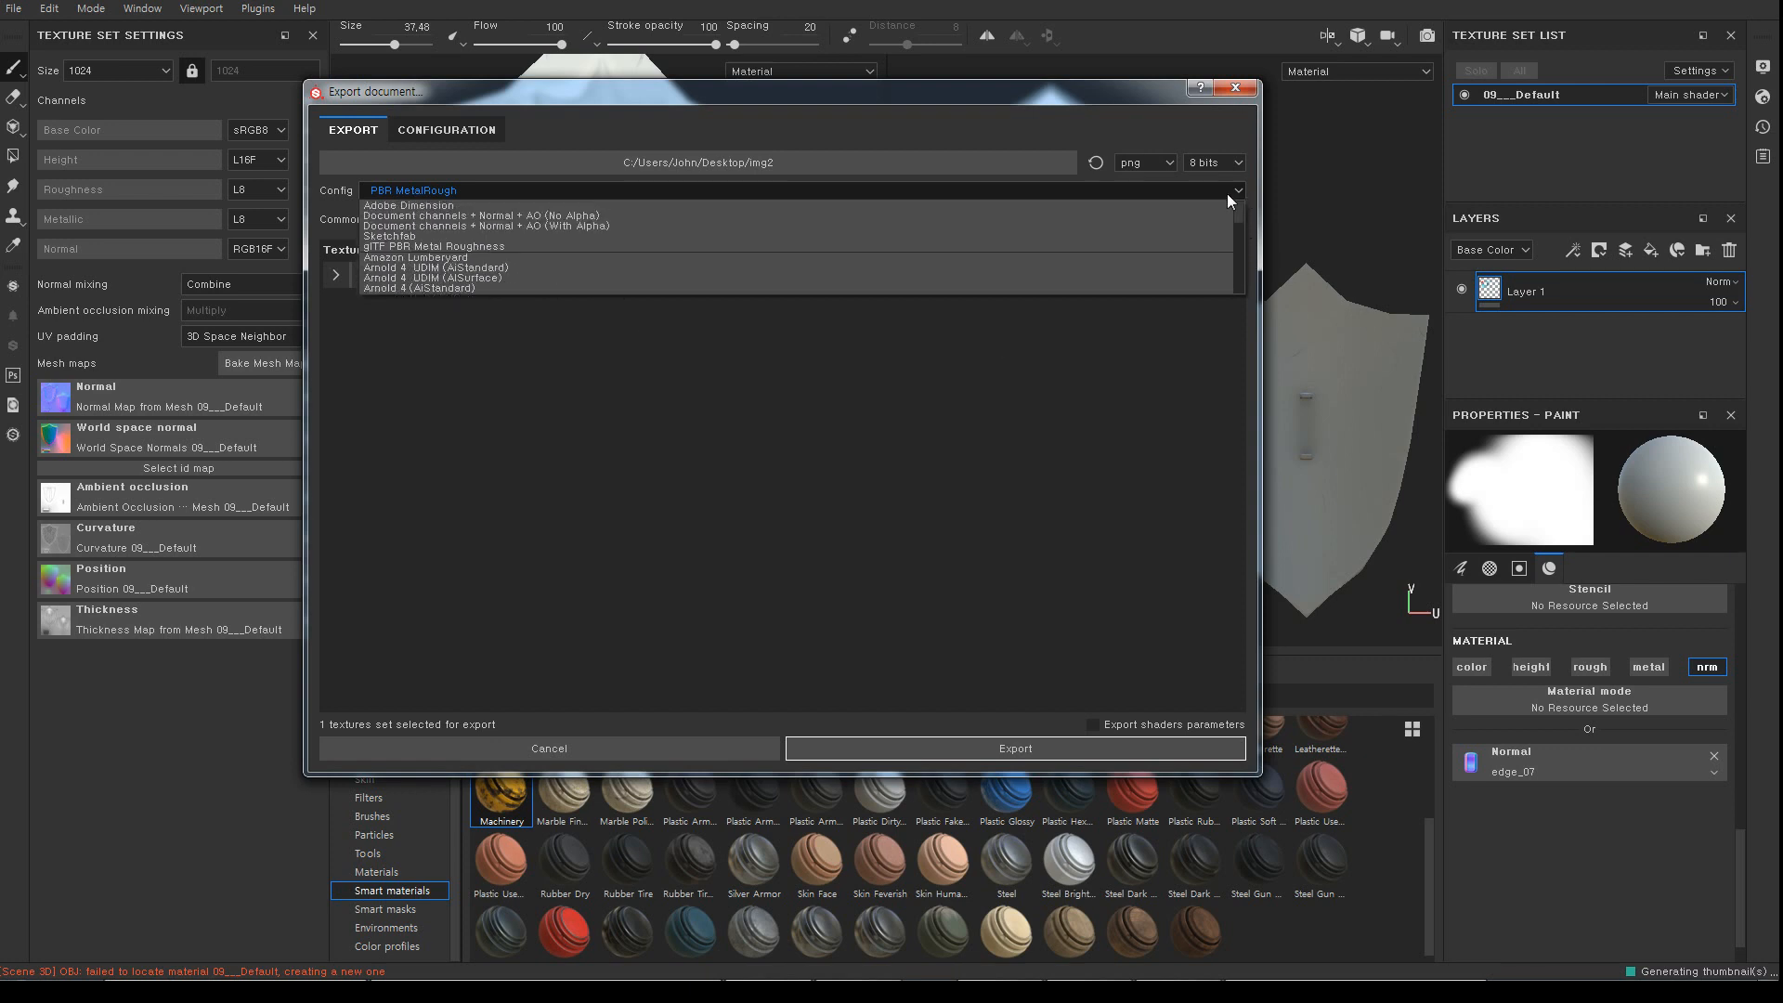
pyautogui.click(1117, 124)
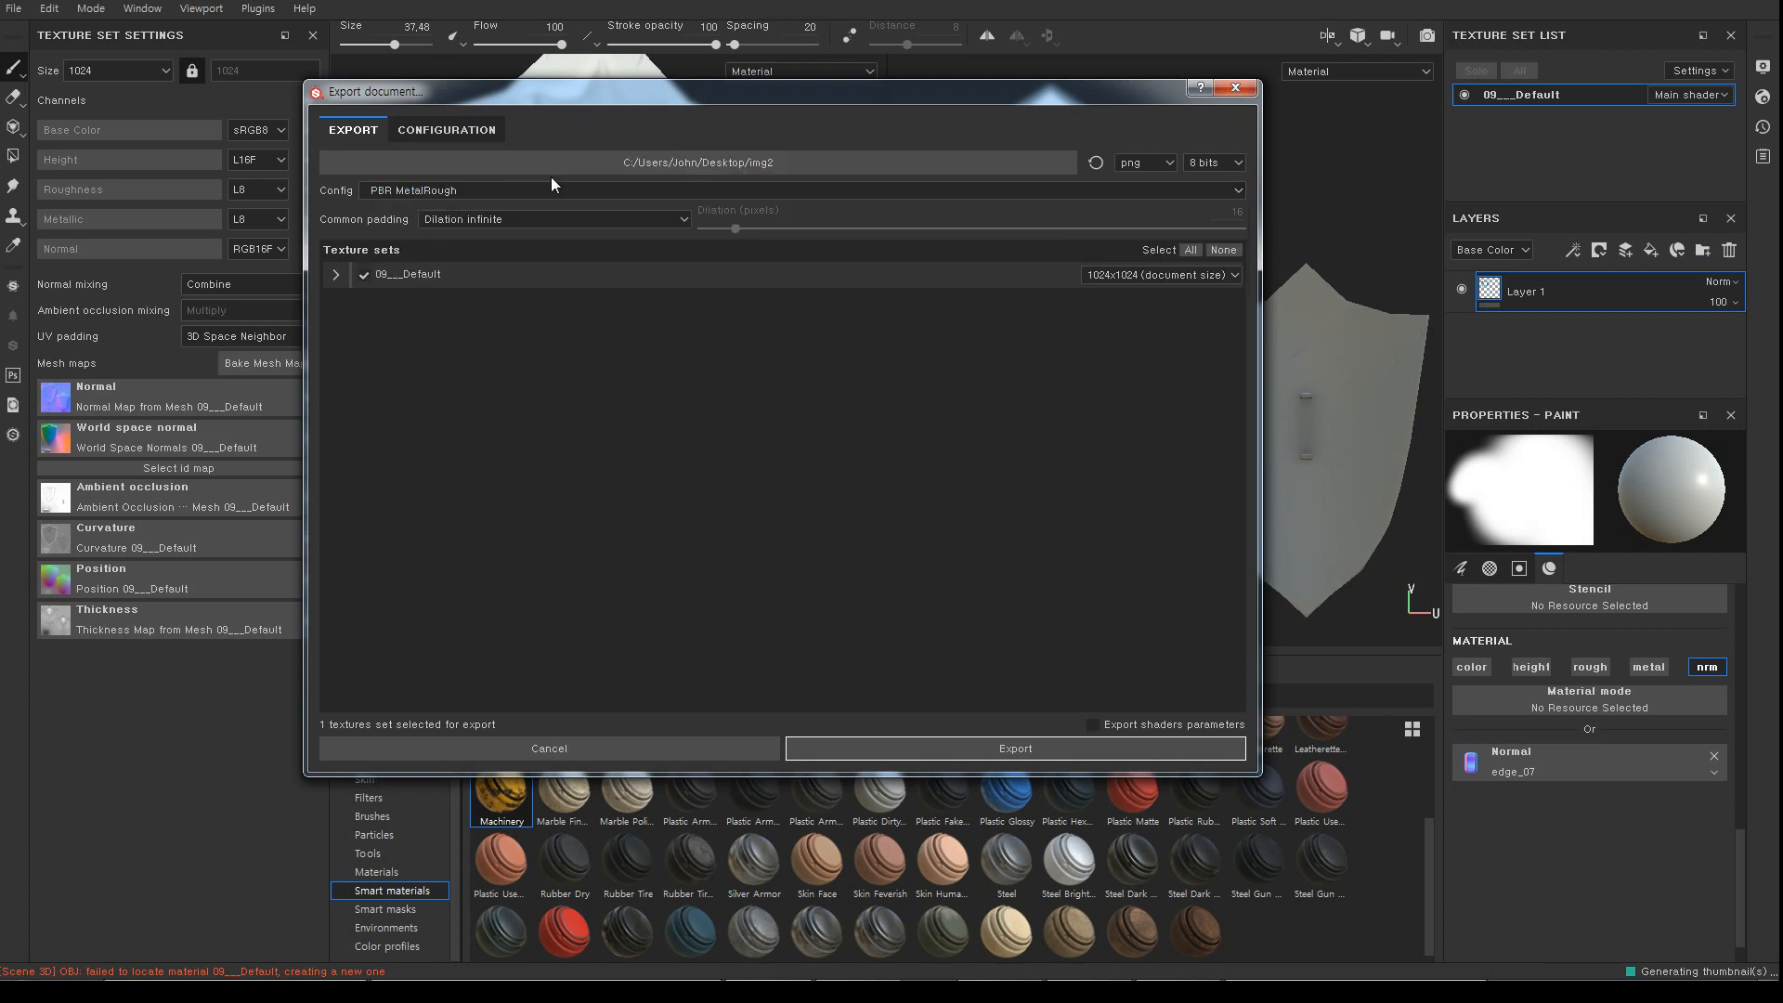
# Expand the 09___Default texture set and review the list of maps it will export
pyautogui.click(336, 276)
pyautogui.click(336, 276)
pyautogui.click(335, 276)
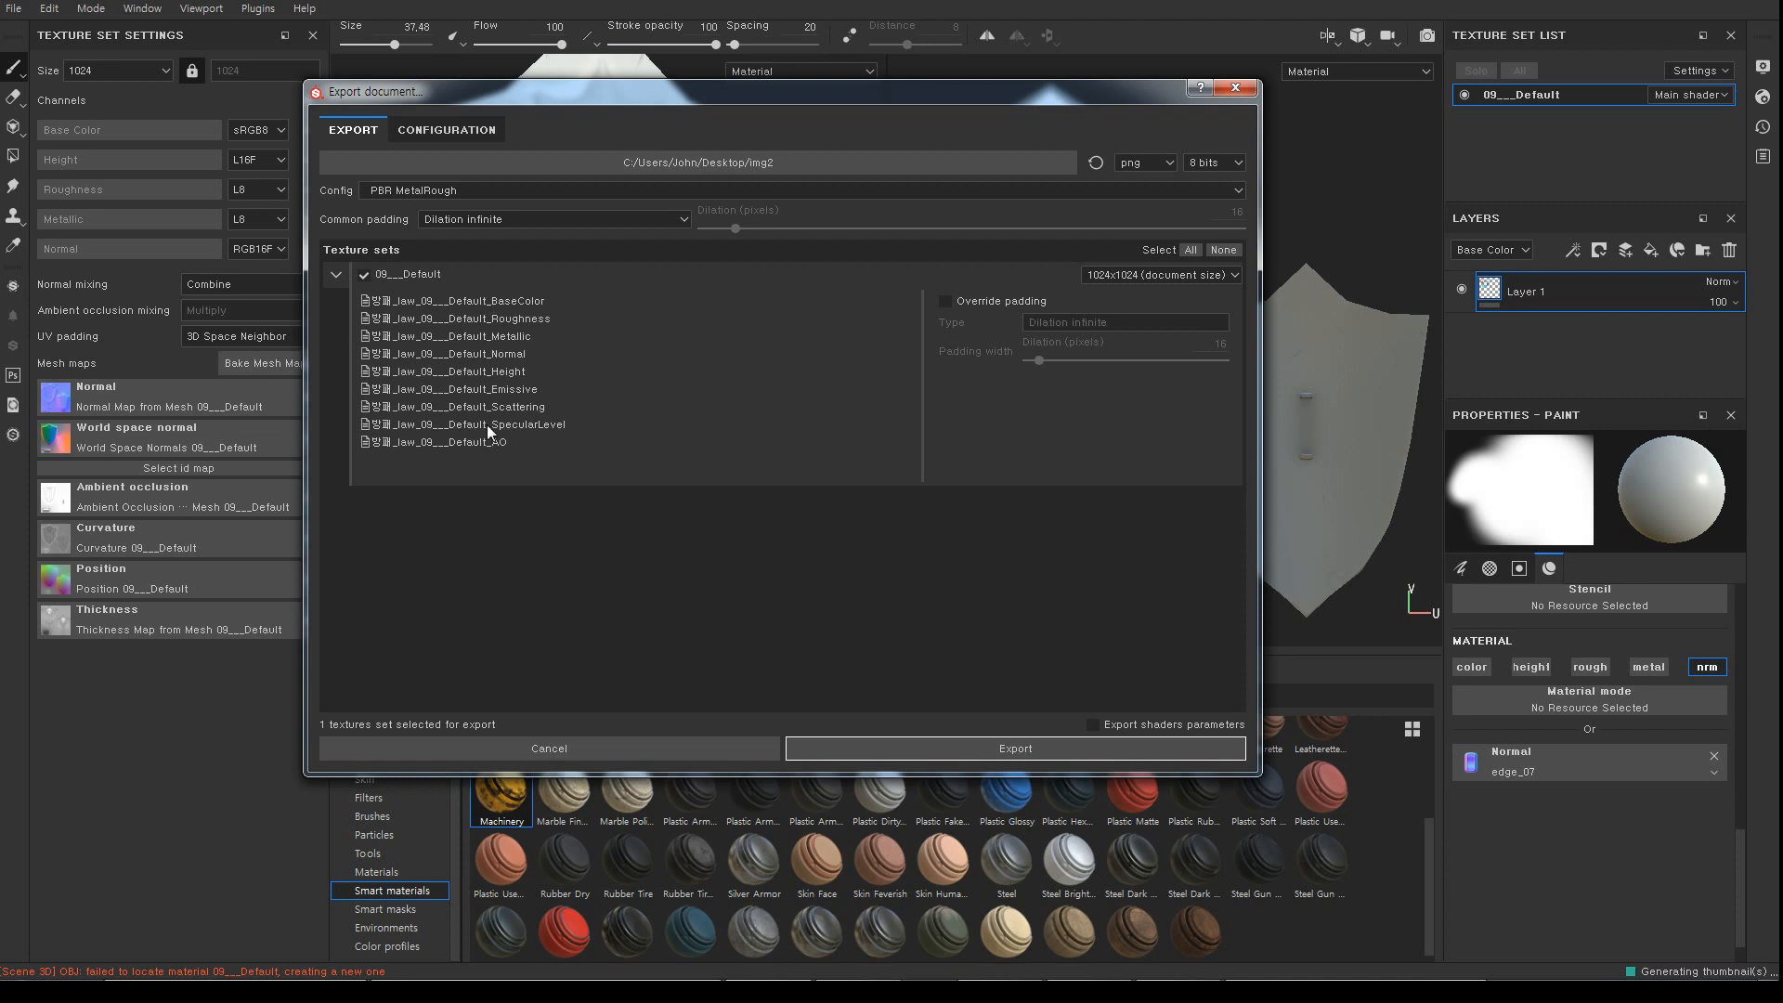
pyautogui.click(343, 277)
pyautogui.click(342, 277)
# Compare the output maps of several export presets, including Arnold 4 (AiStandard), Arnold 5 (AiStandard) and Arnold 5 UDIM (AiStandard)
pyautogui.click(459, 126)
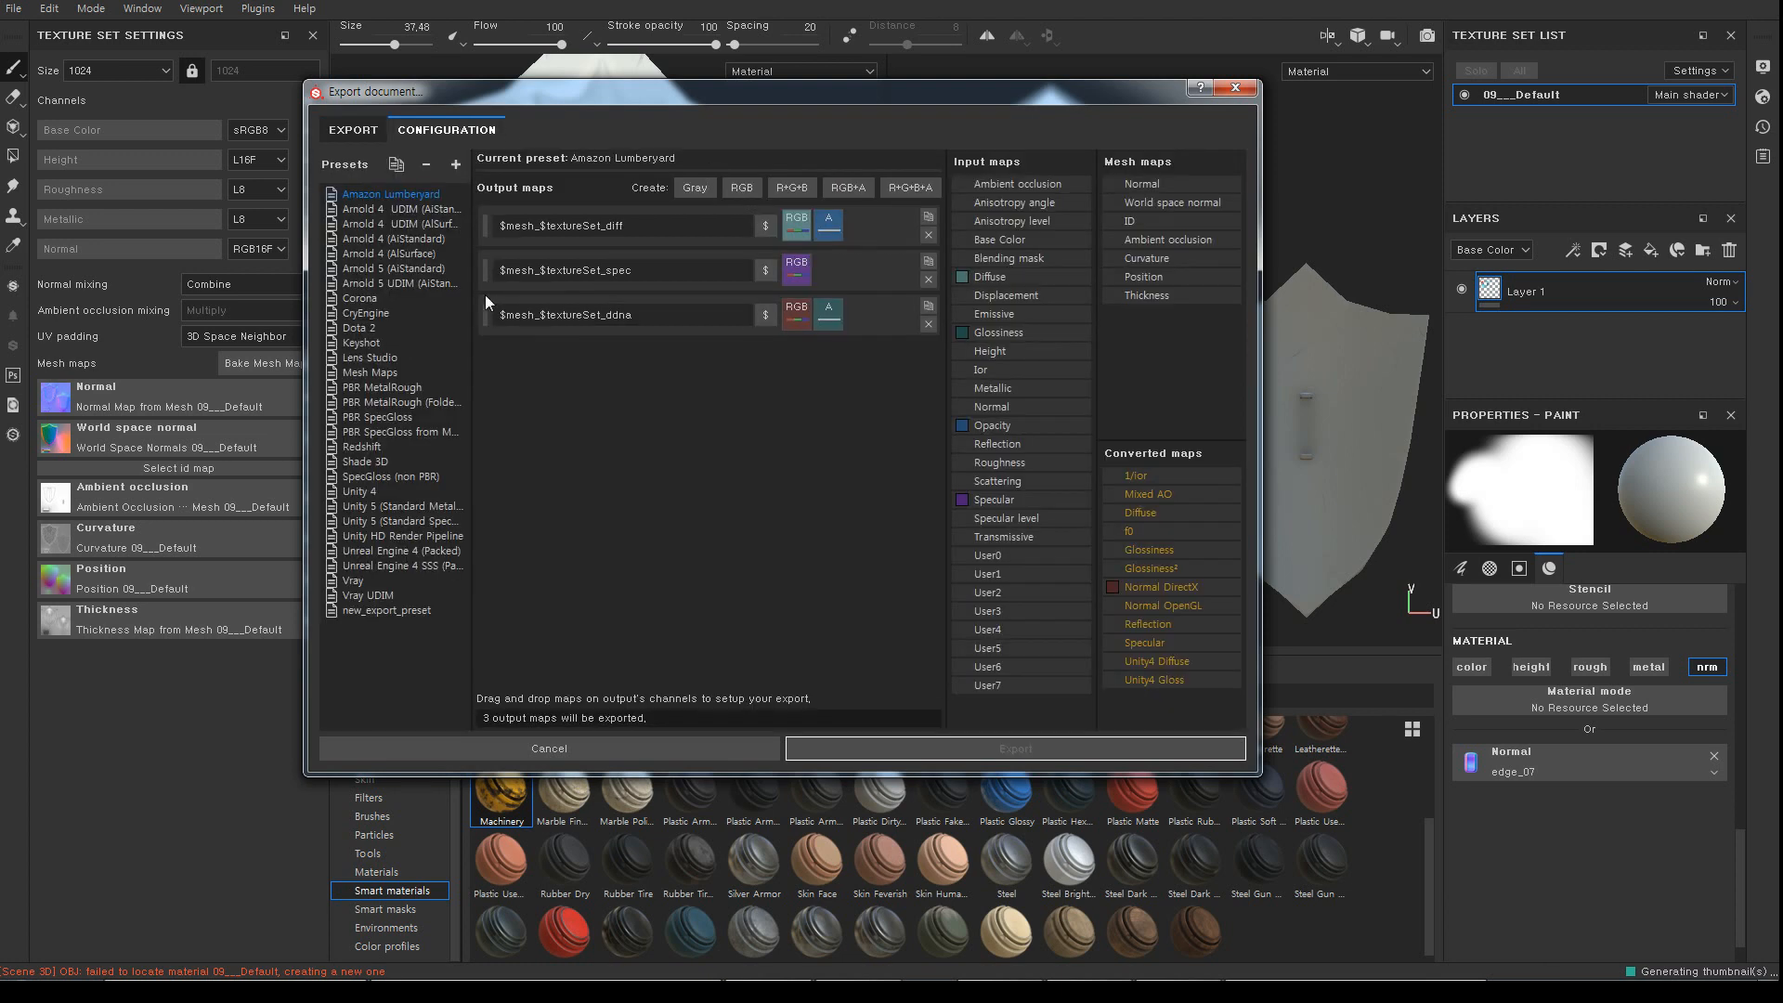
pyautogui.click(409, 240)
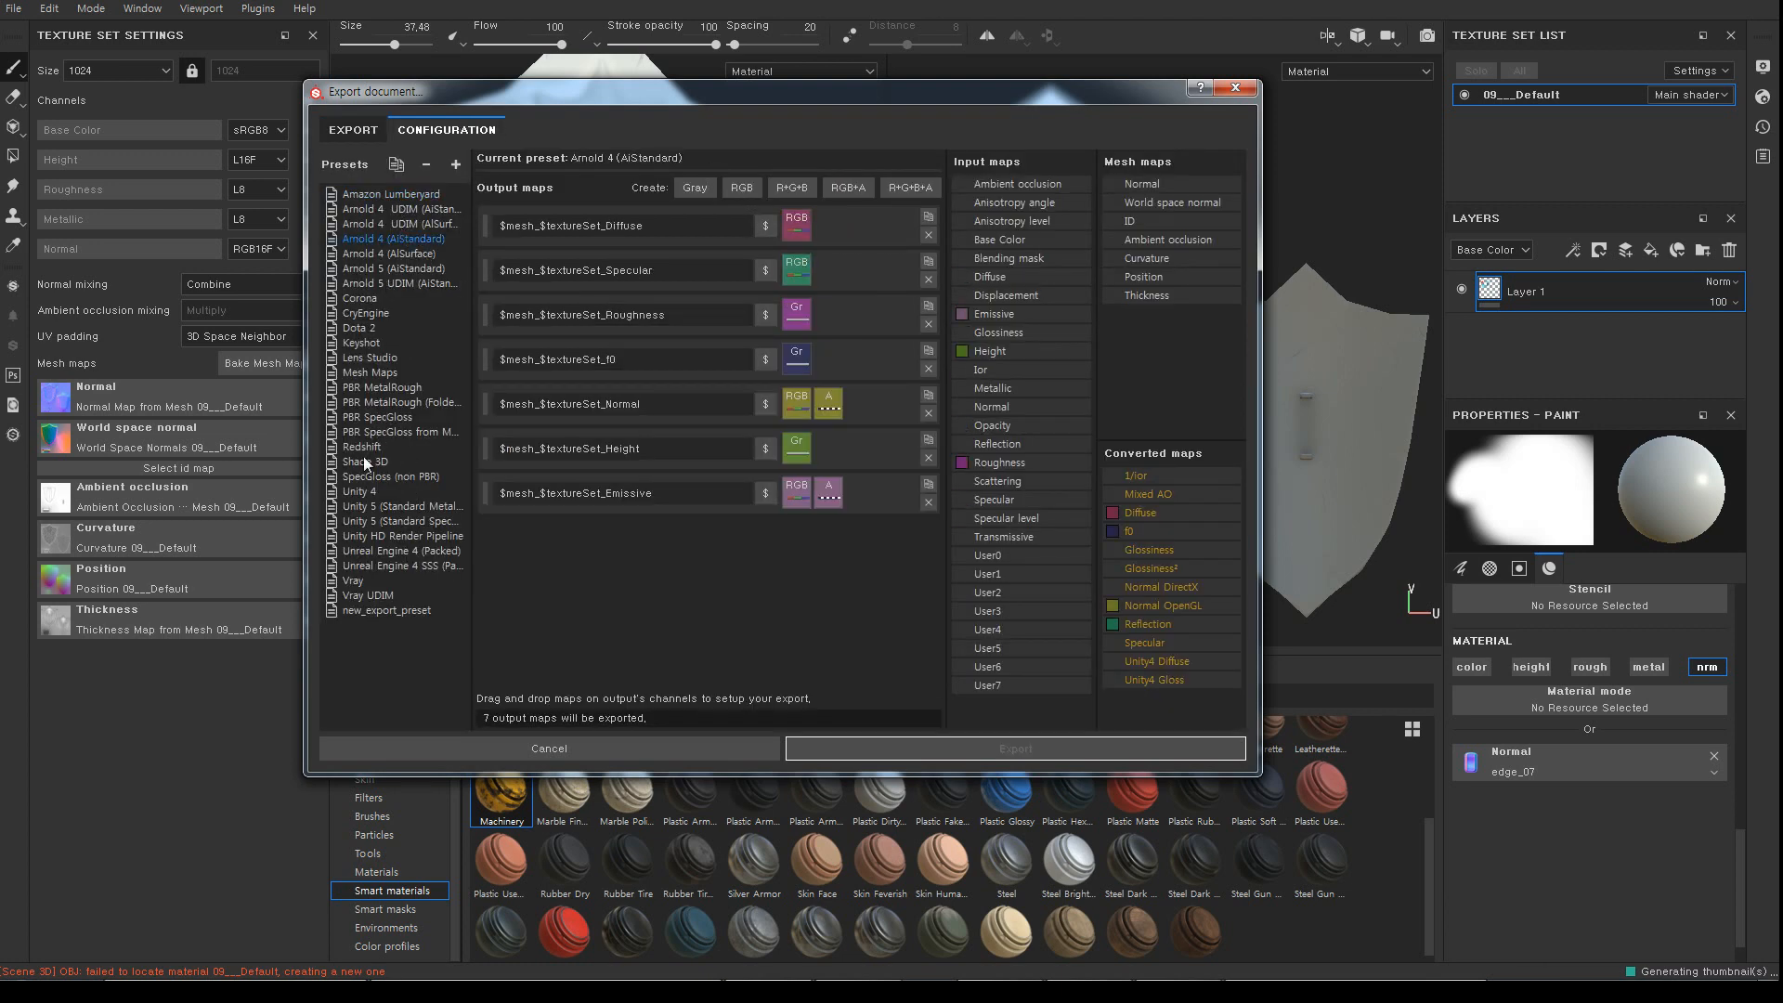
pyautogui.click(364, 458)
pyautogui.click(381, 403)
pyautogui.click(381, 359)
pyautogui.click(396, 271)
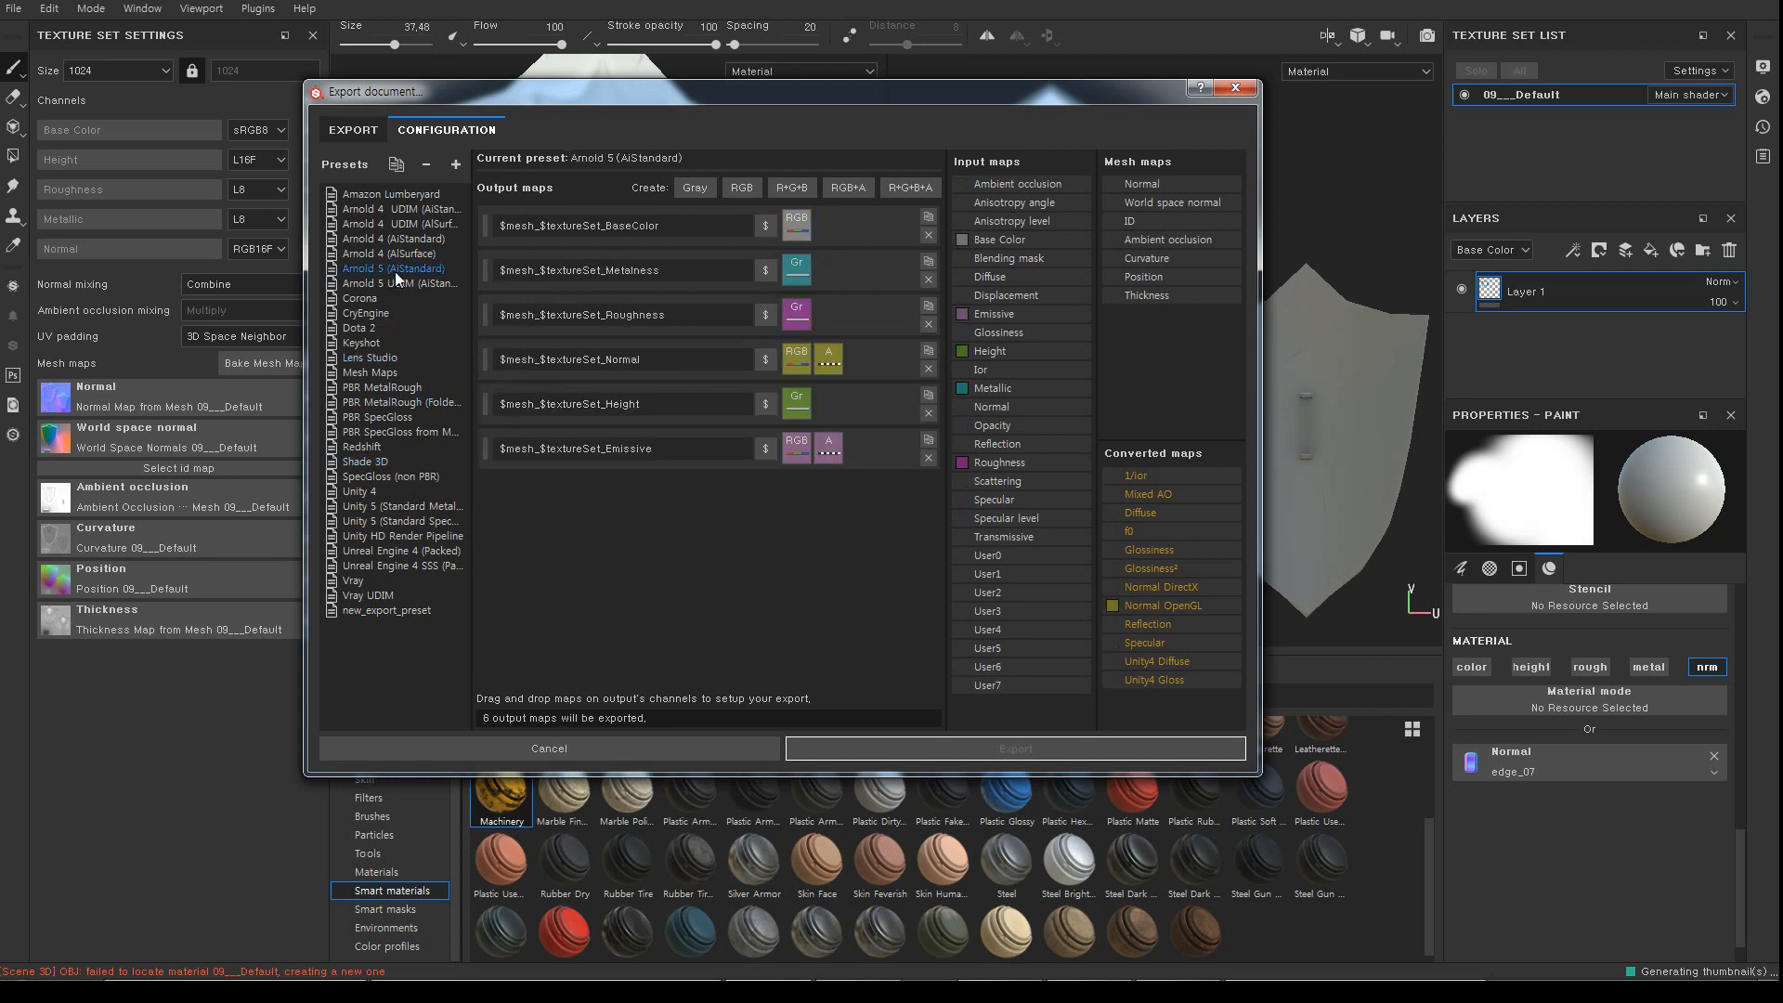
pyautogui.click(388, 240)
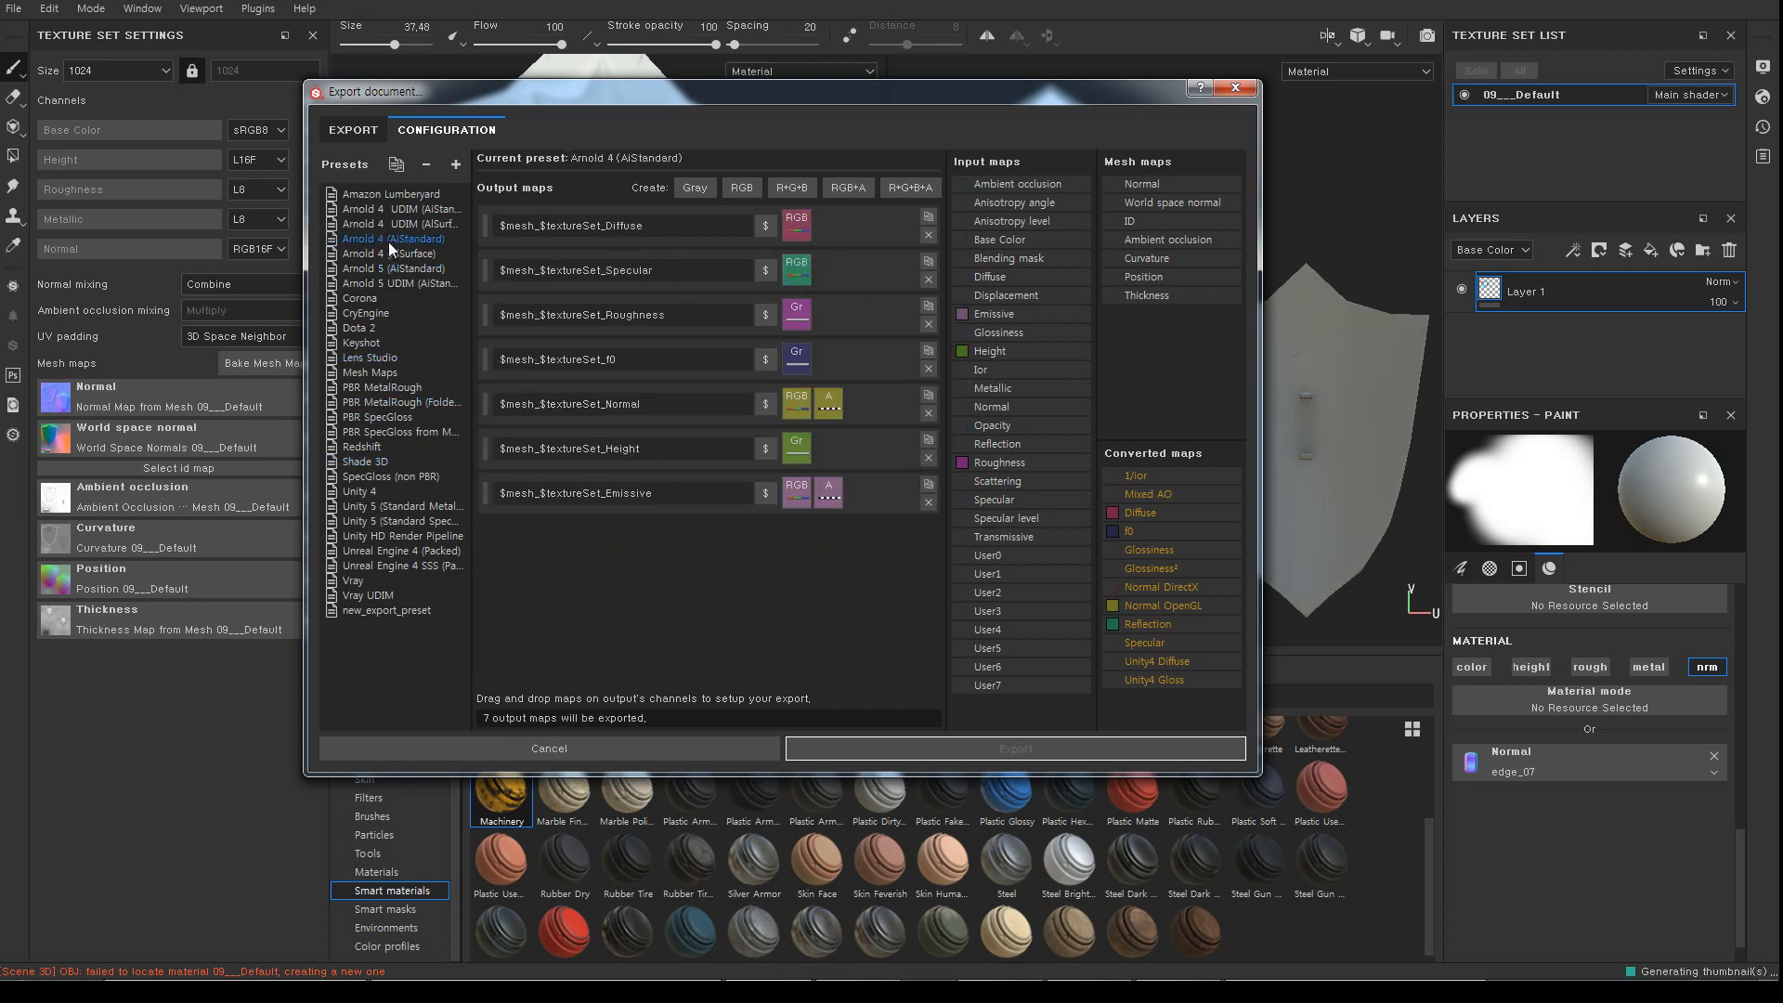
pyautogui.click(382, 284)
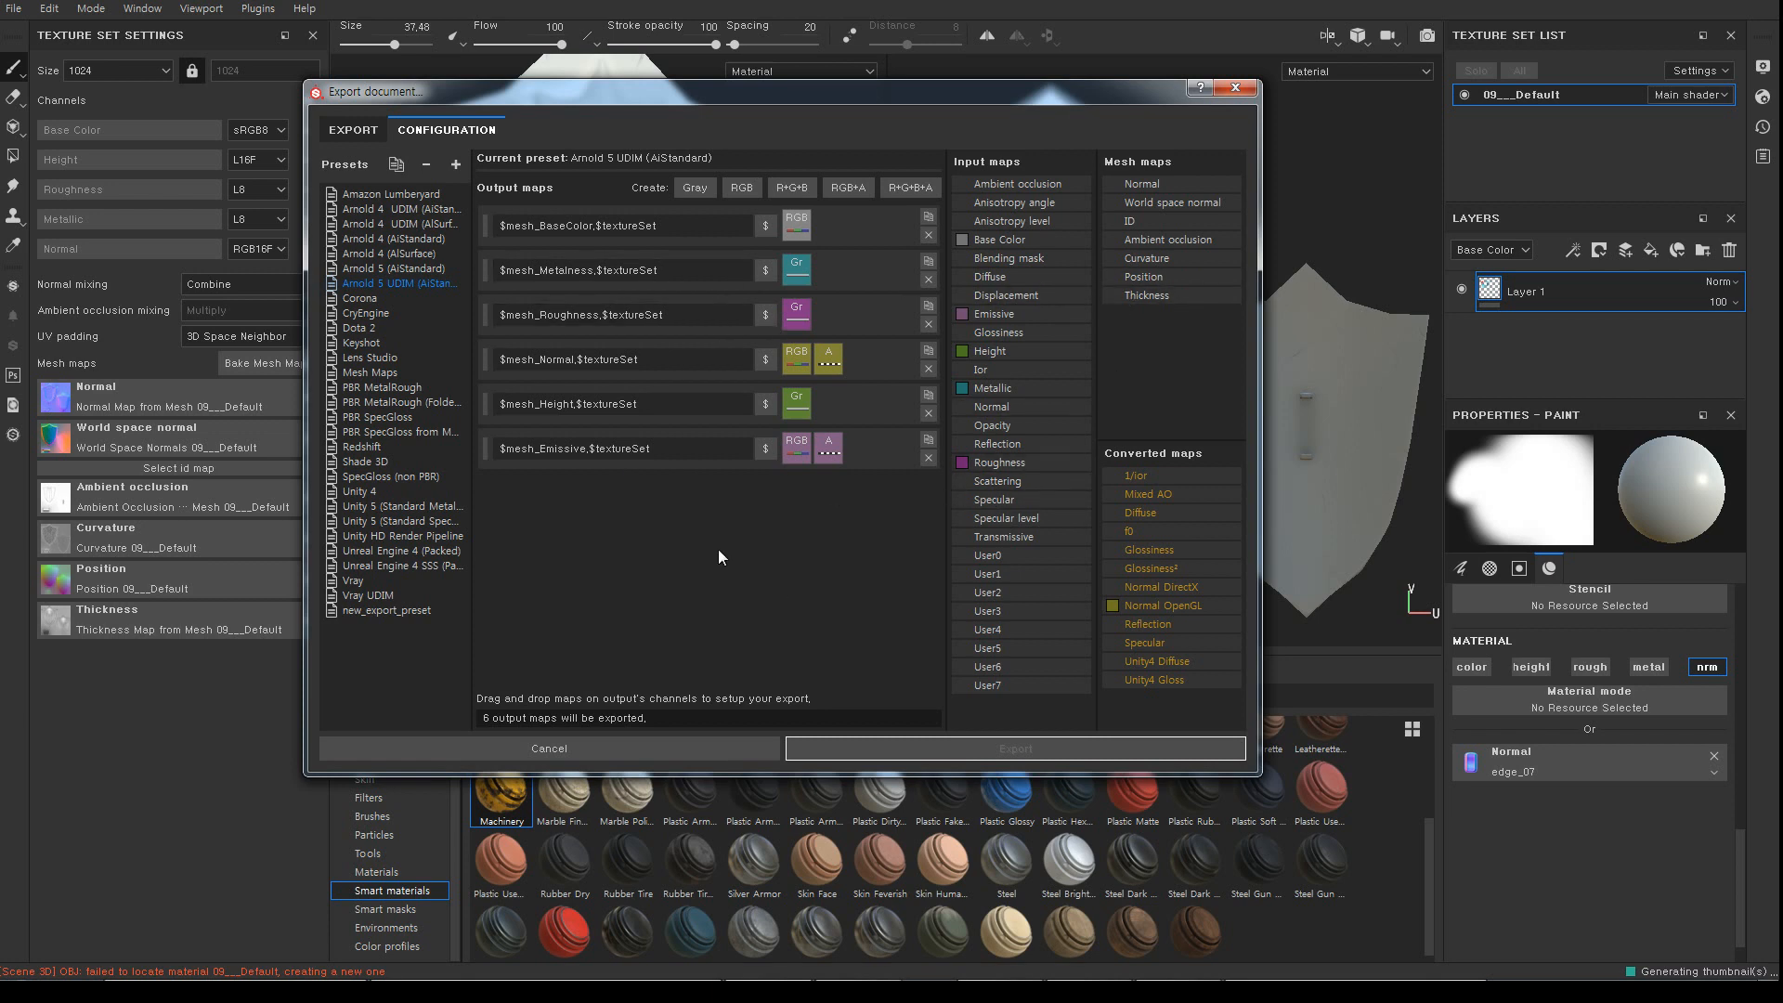
pyautogui.click(362, 130)
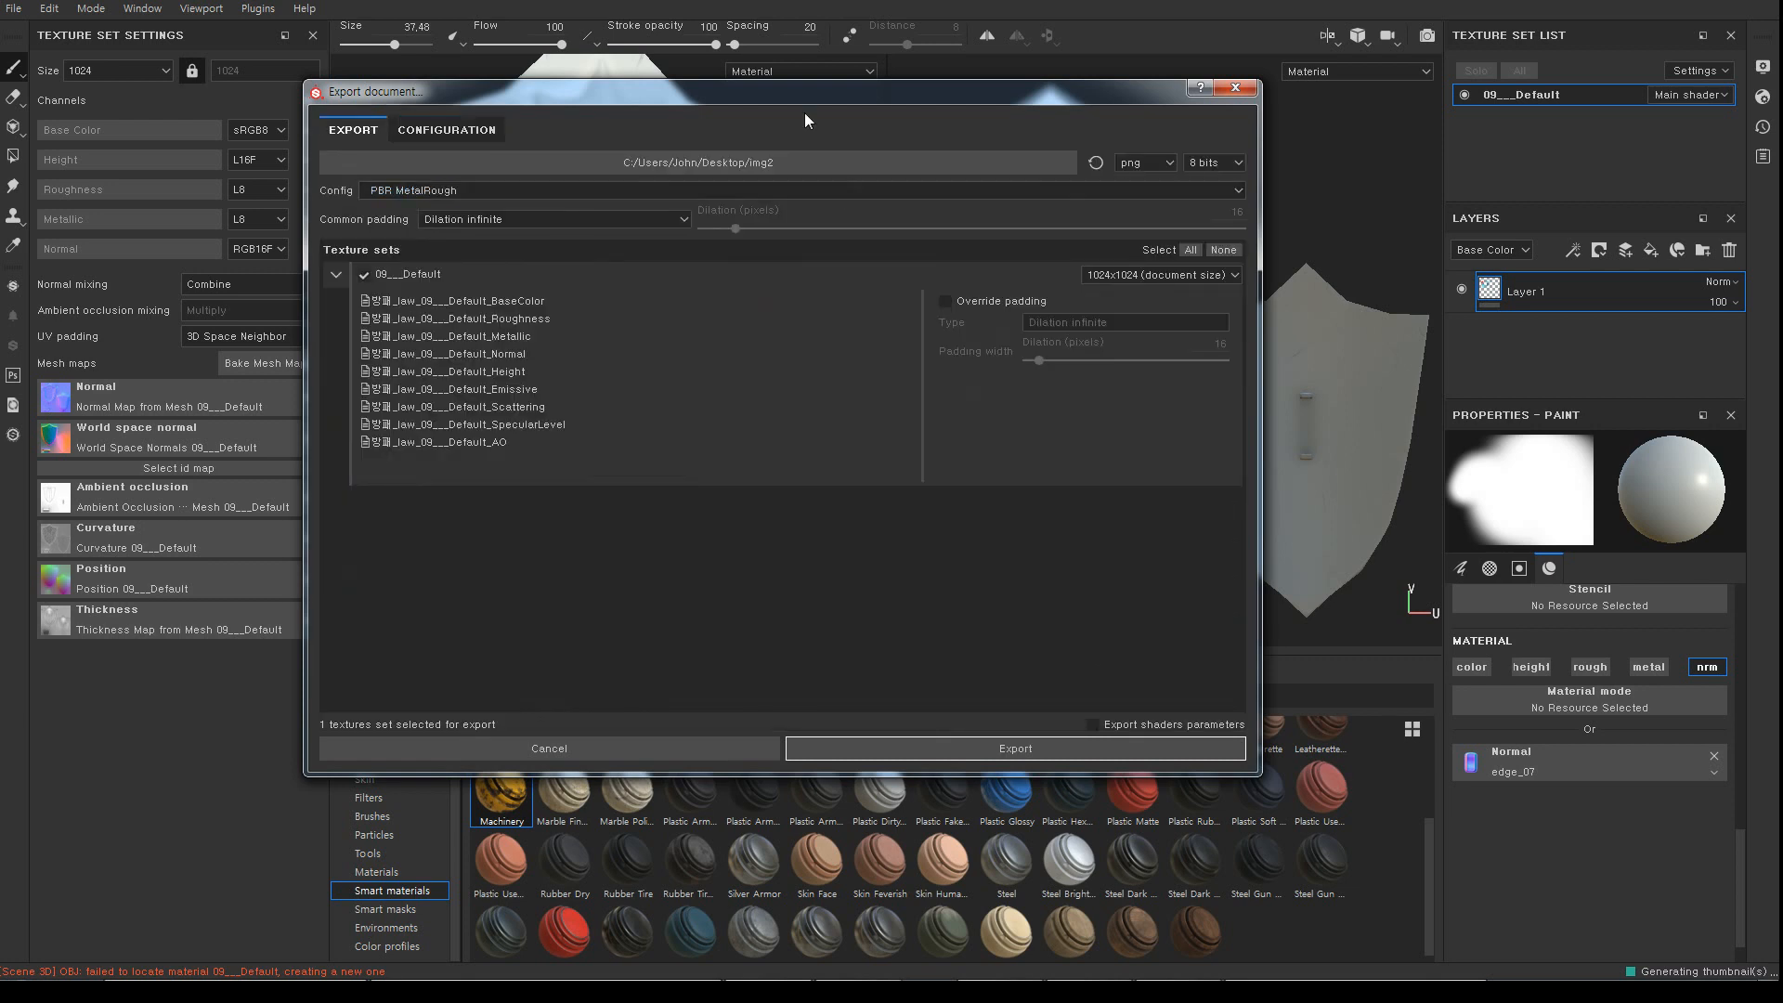
# Export the 09___Default texture set to the img2 folder as 8-bit png maps with the PBR MetalRough config
pyautogui.moveTo(580, 94); pyautogui.dragTo(611, 94)
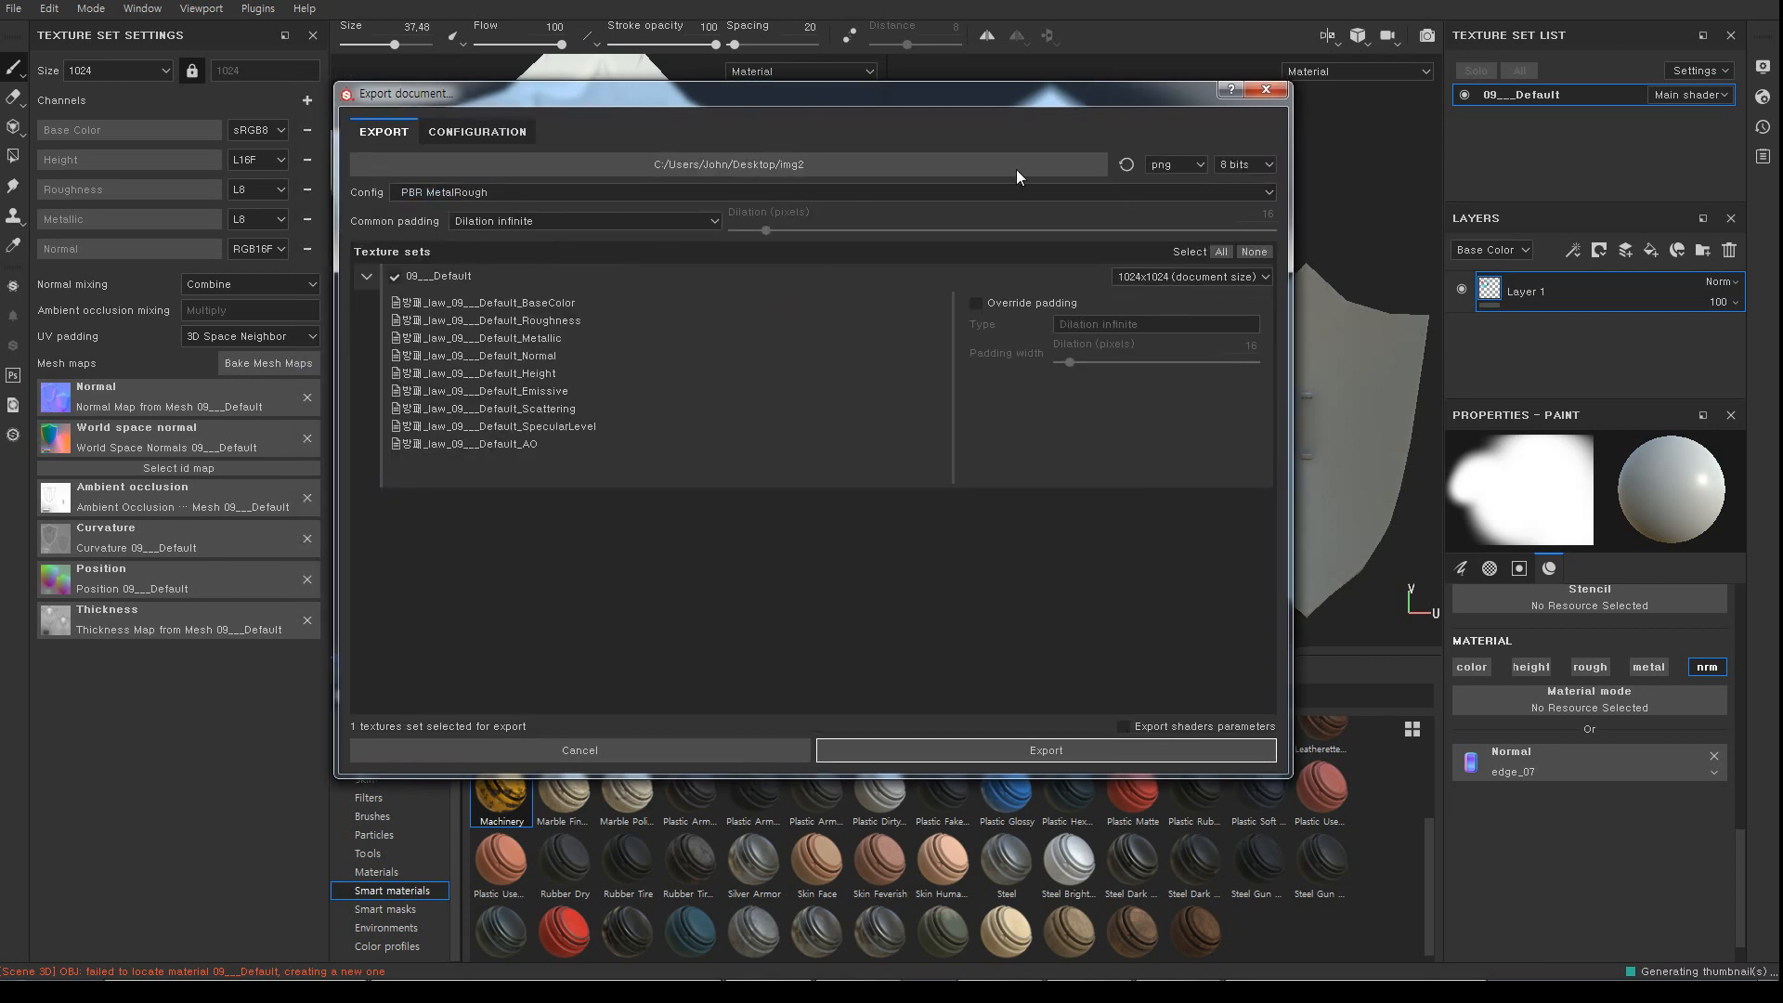
pyautogui.click(823, 169)
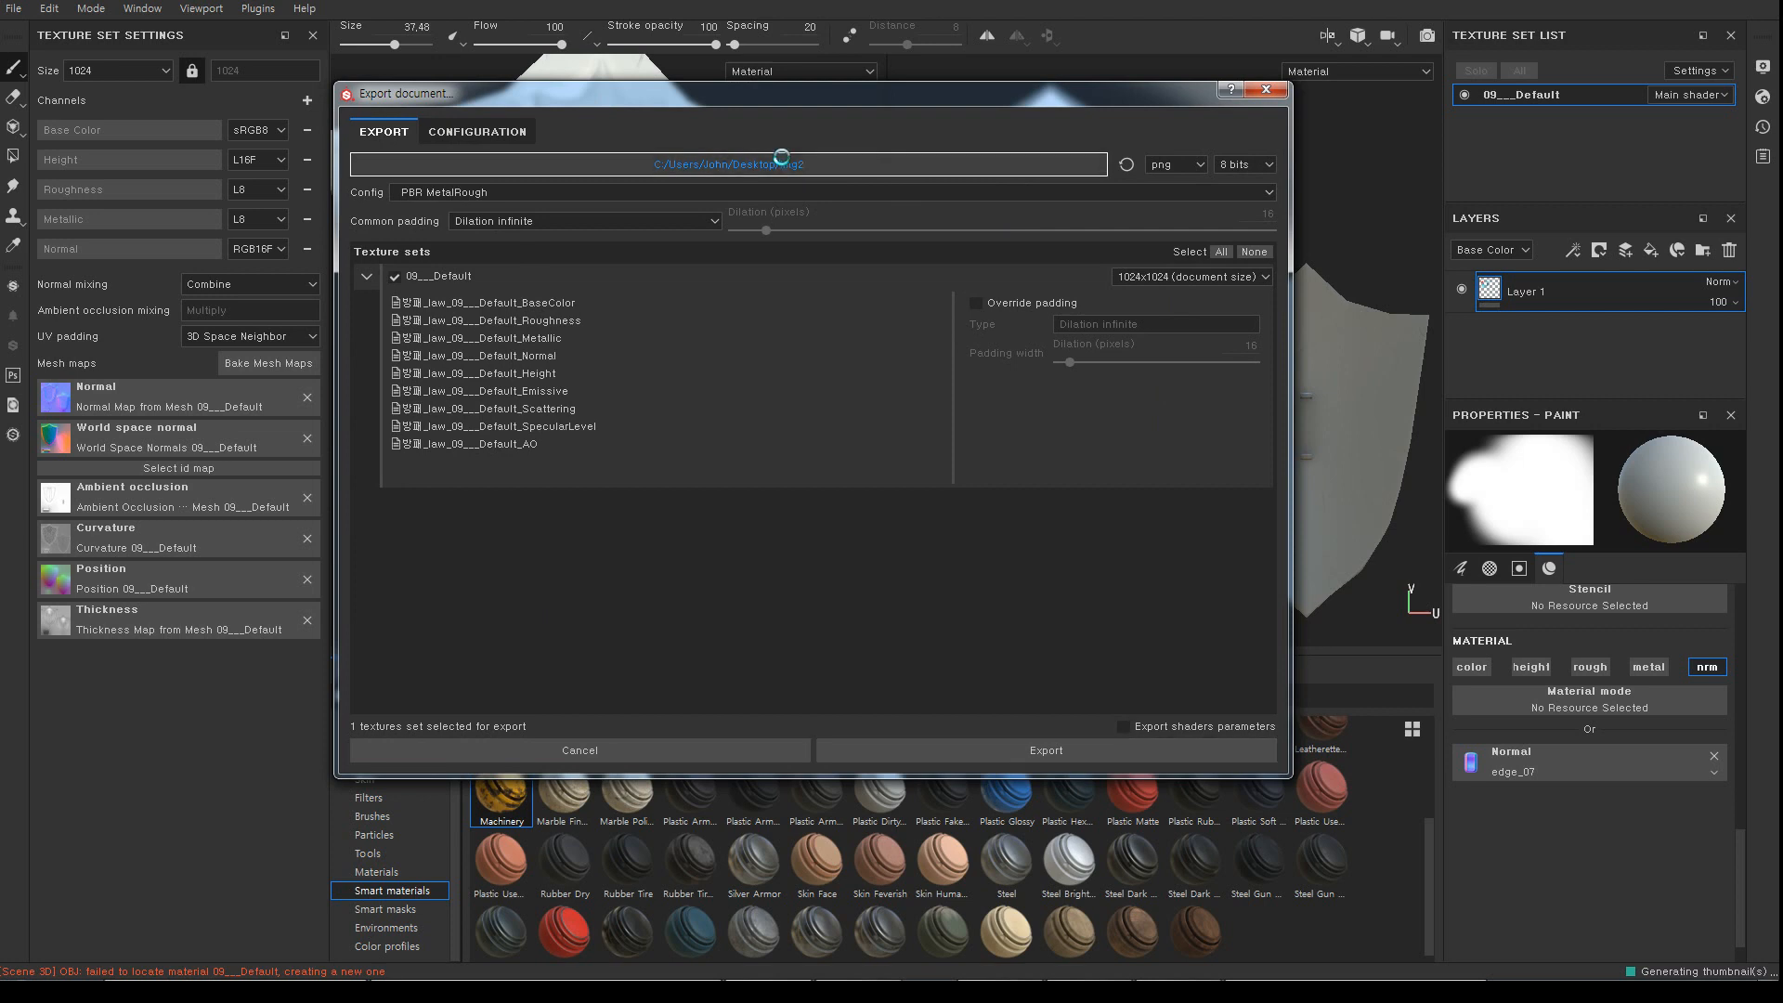
pyautogui.click(1156, 667)
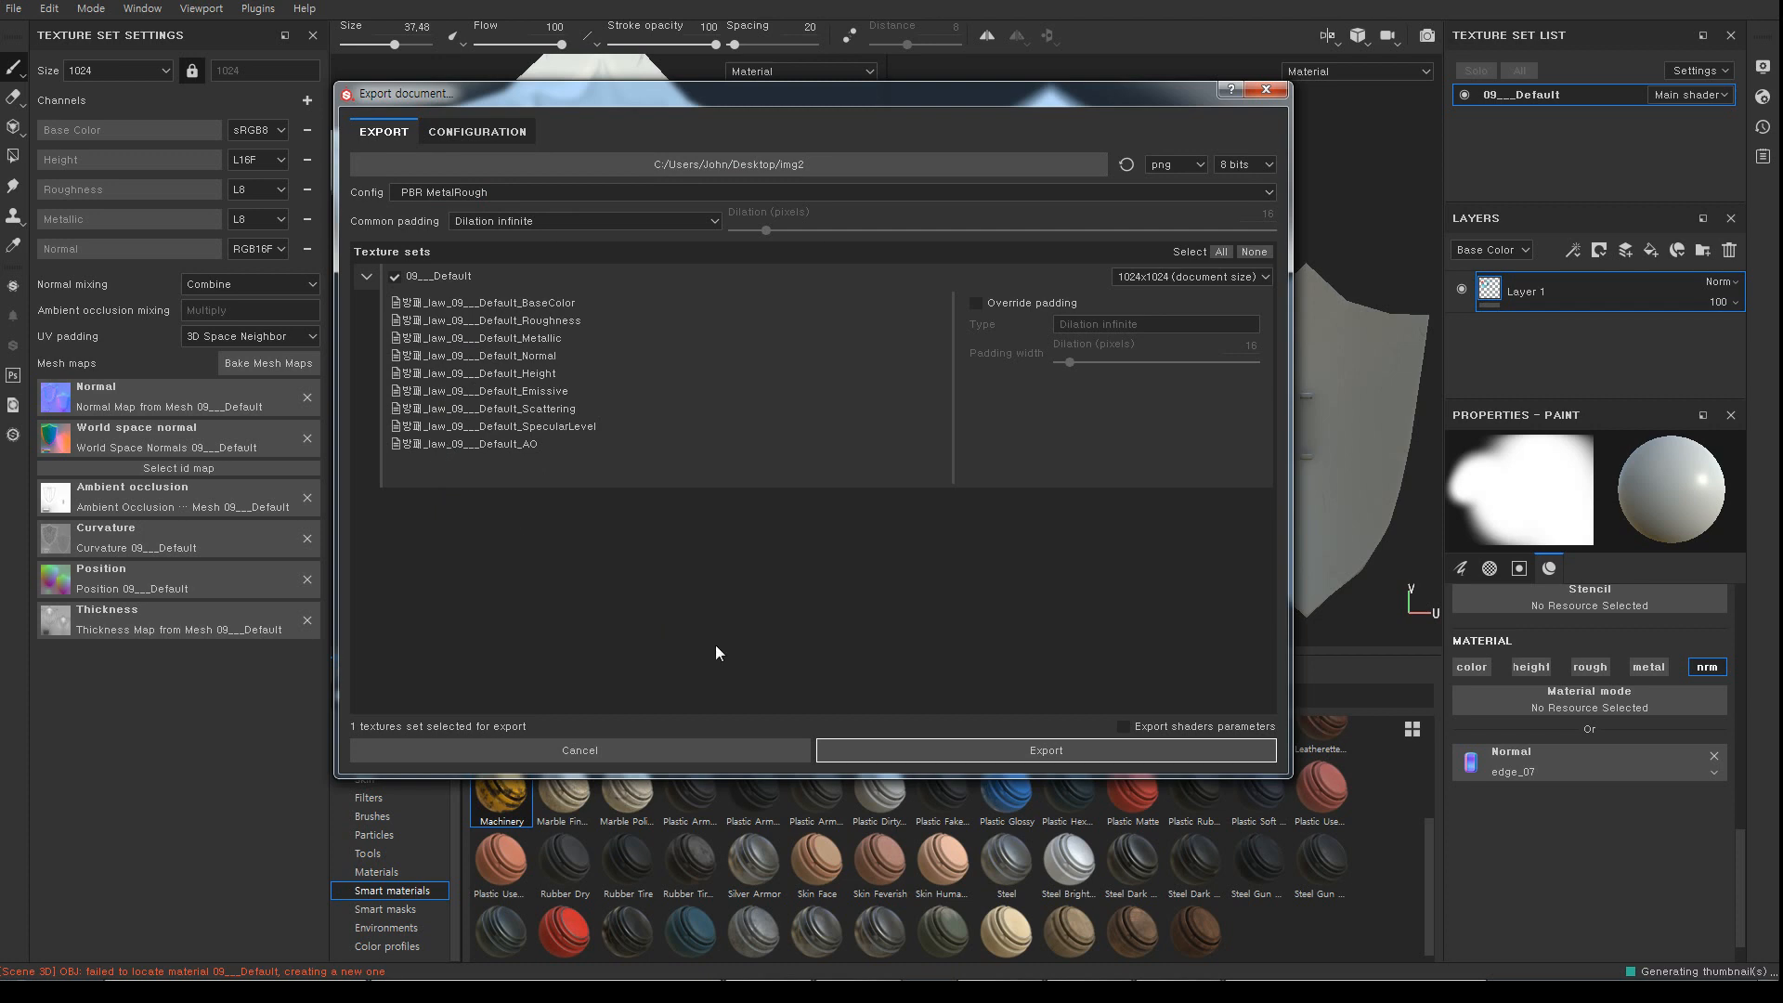
pyautogui.click(1022, 749)
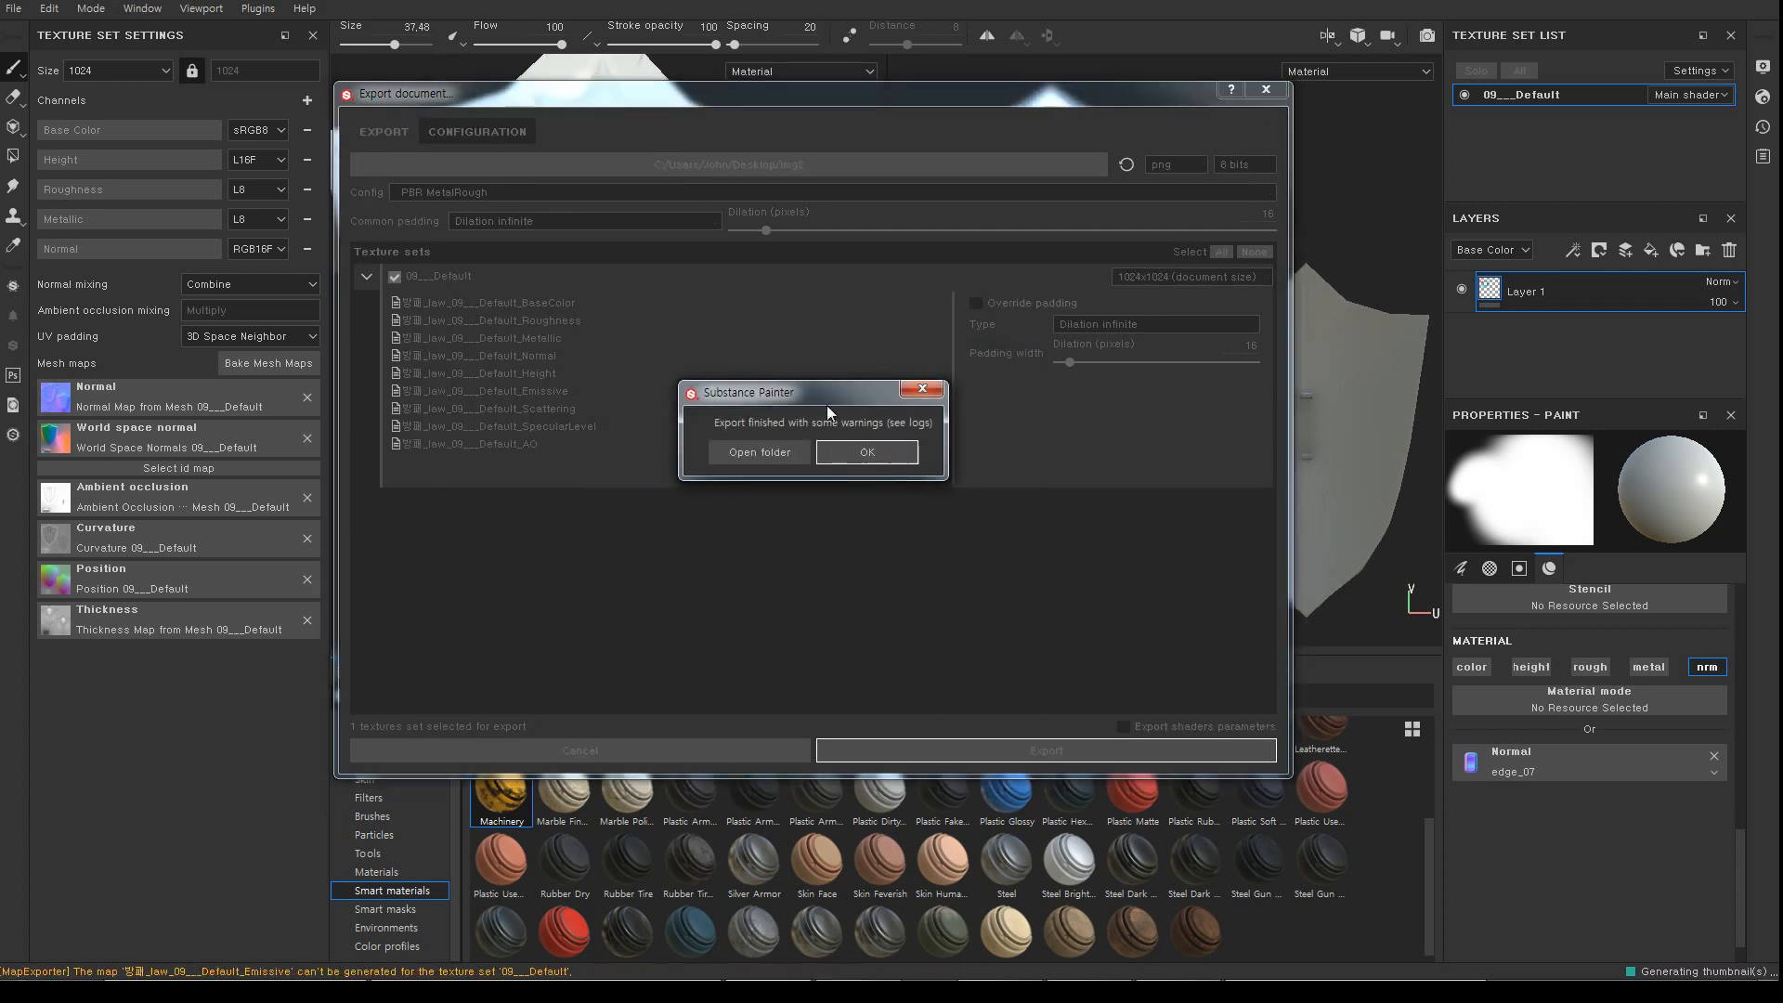
# Open the img2 export folder and view the exported AO map in the image viewer
pyautogui.click(731, 423)
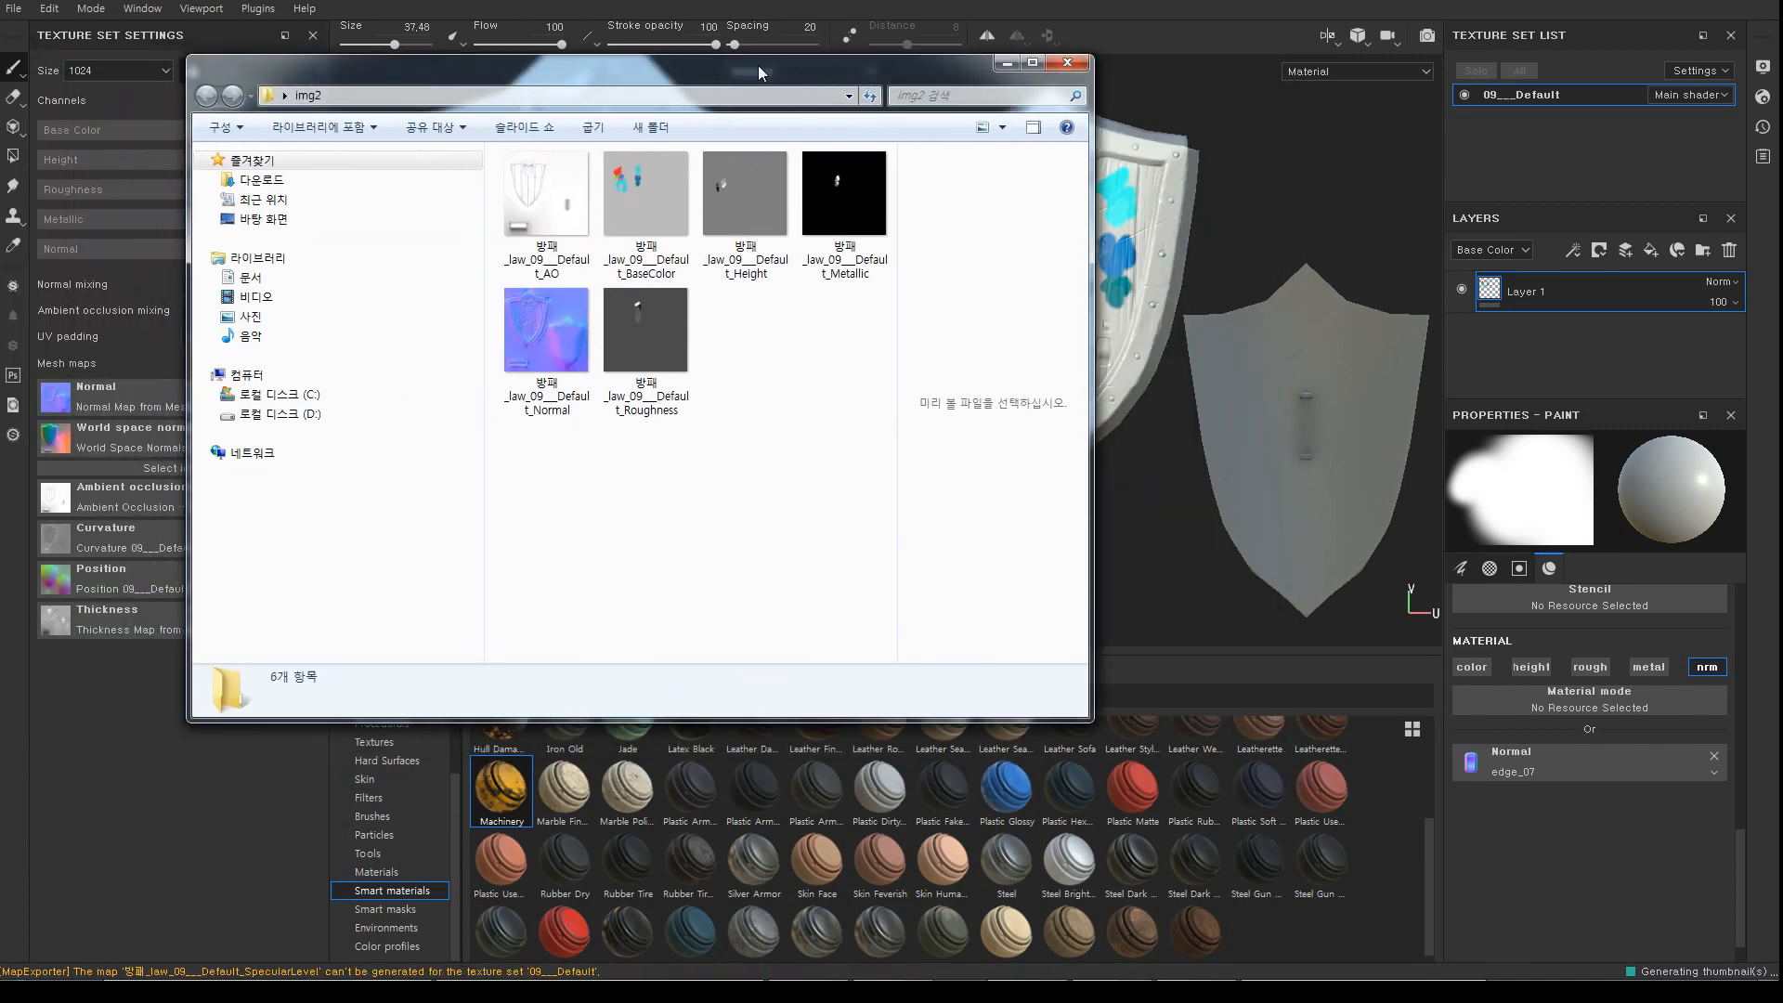
pyautogui.click(604, 188)
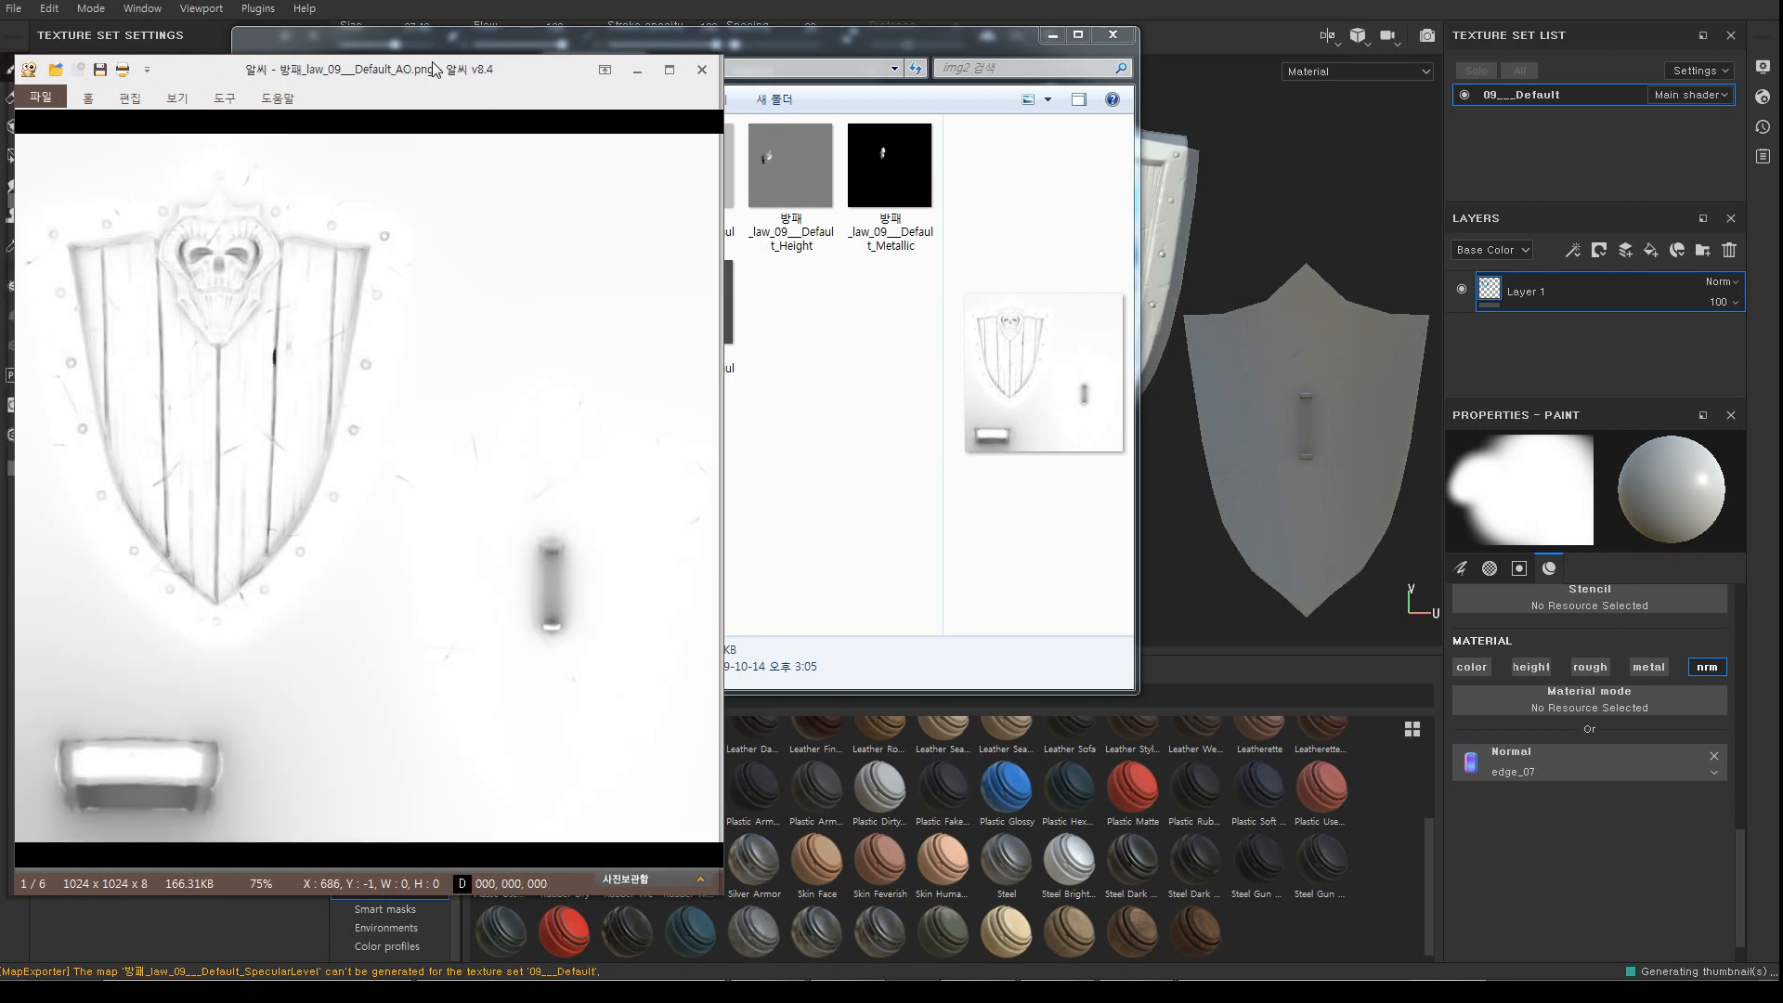
# Advance from the AO map to the exported BaseColor map in an enlarged image viewer, and minimize the img2 folder window
pyautogui.moveTo(434, 69); pyautogui.dragTo(727, 54)
pyautogui.moveTo(1023, 831); pyautogui.dragTo(1186, 857)
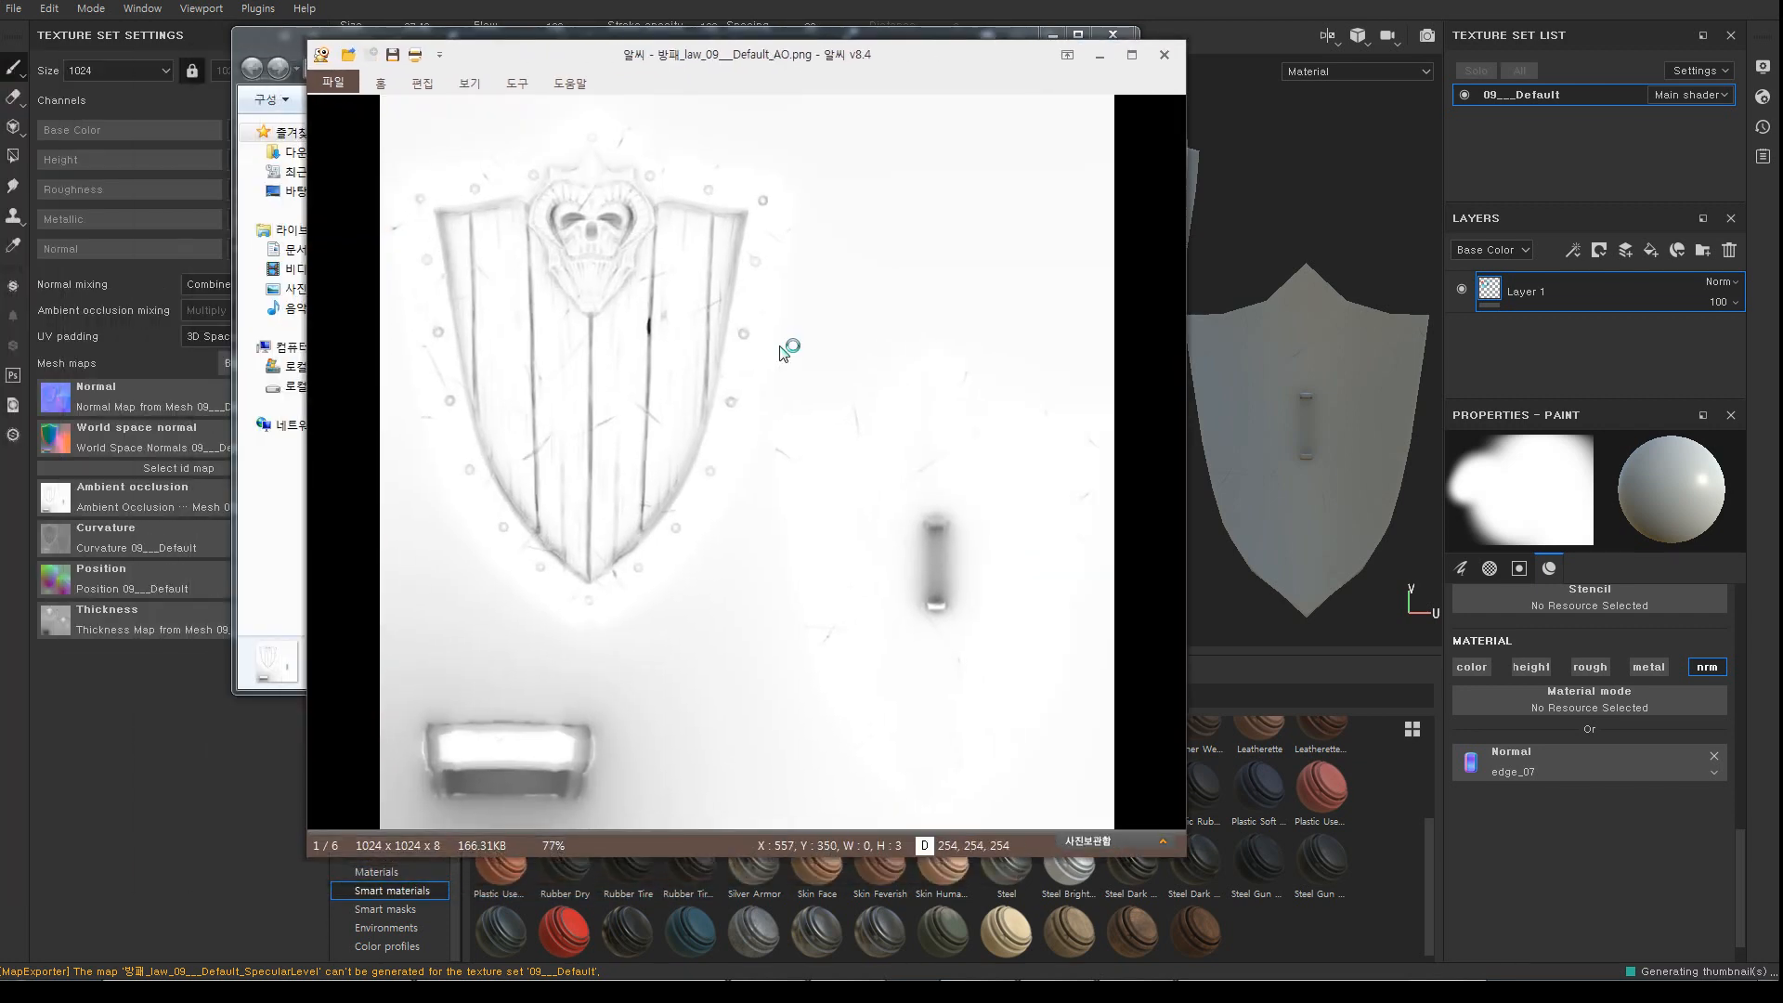
pyautogui.scroll(-1, 780, 335)
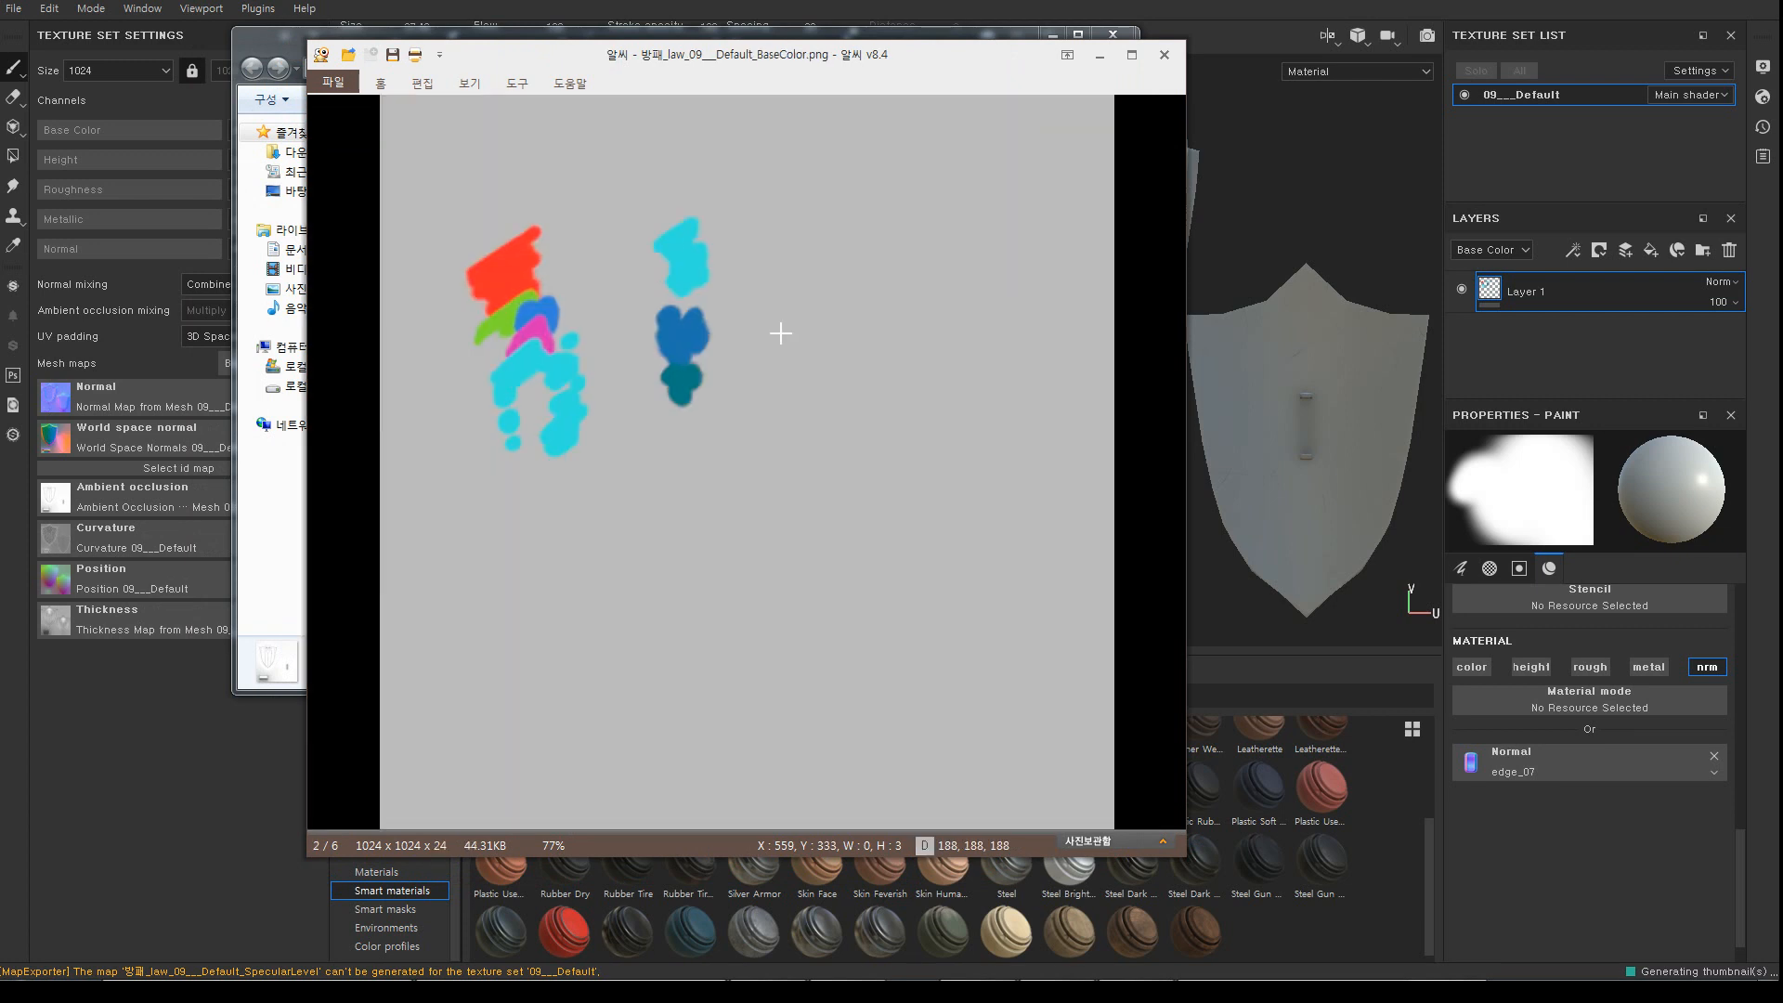
pyautogui.moveTo(616, 68); pyautogui.dragTo(832, 68)
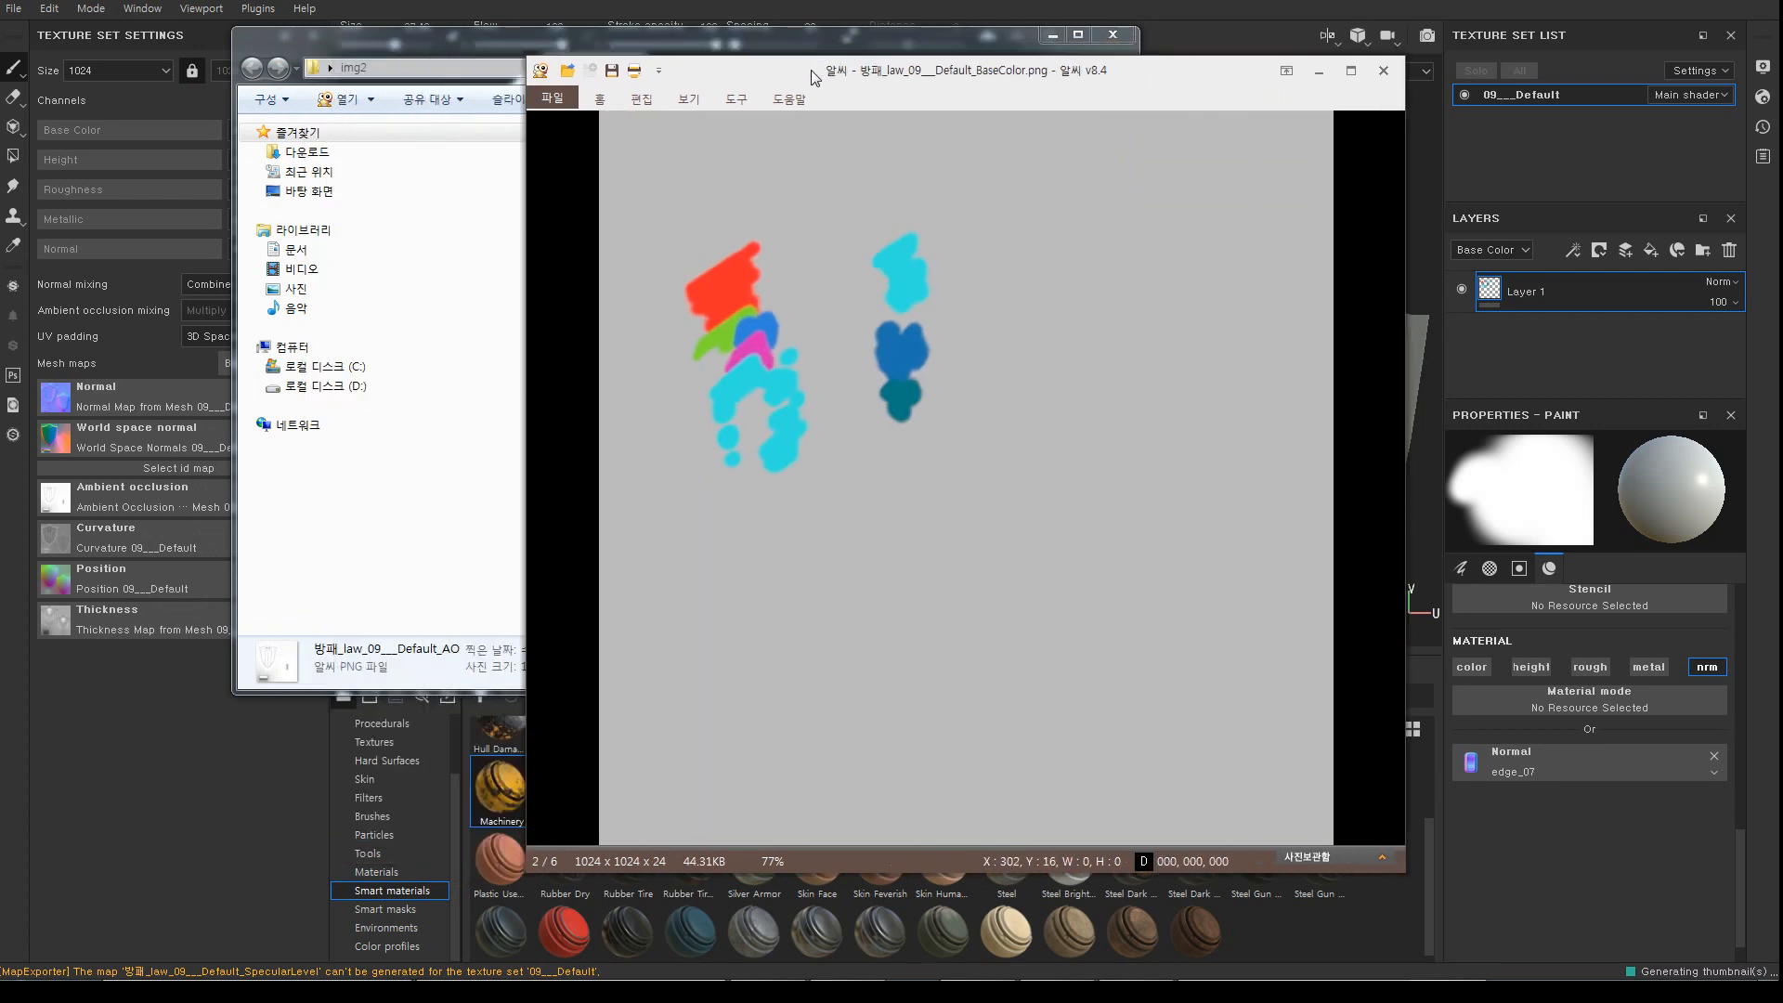
pyautogui.click(1001, 54)
pyautogui.click(1053, 34)
# Compare the exported BaseColor map with the coloured strokes painted on the front of the shield
pyautogui.moveTo(720, 68); pyautogui.dragTo(1026, 68)
pyautogui.keyDown('alt'); pyautogui.moveTo(725, 290); pyautogui.dragTo(655, 298); pyautogui.keyUp('alt')
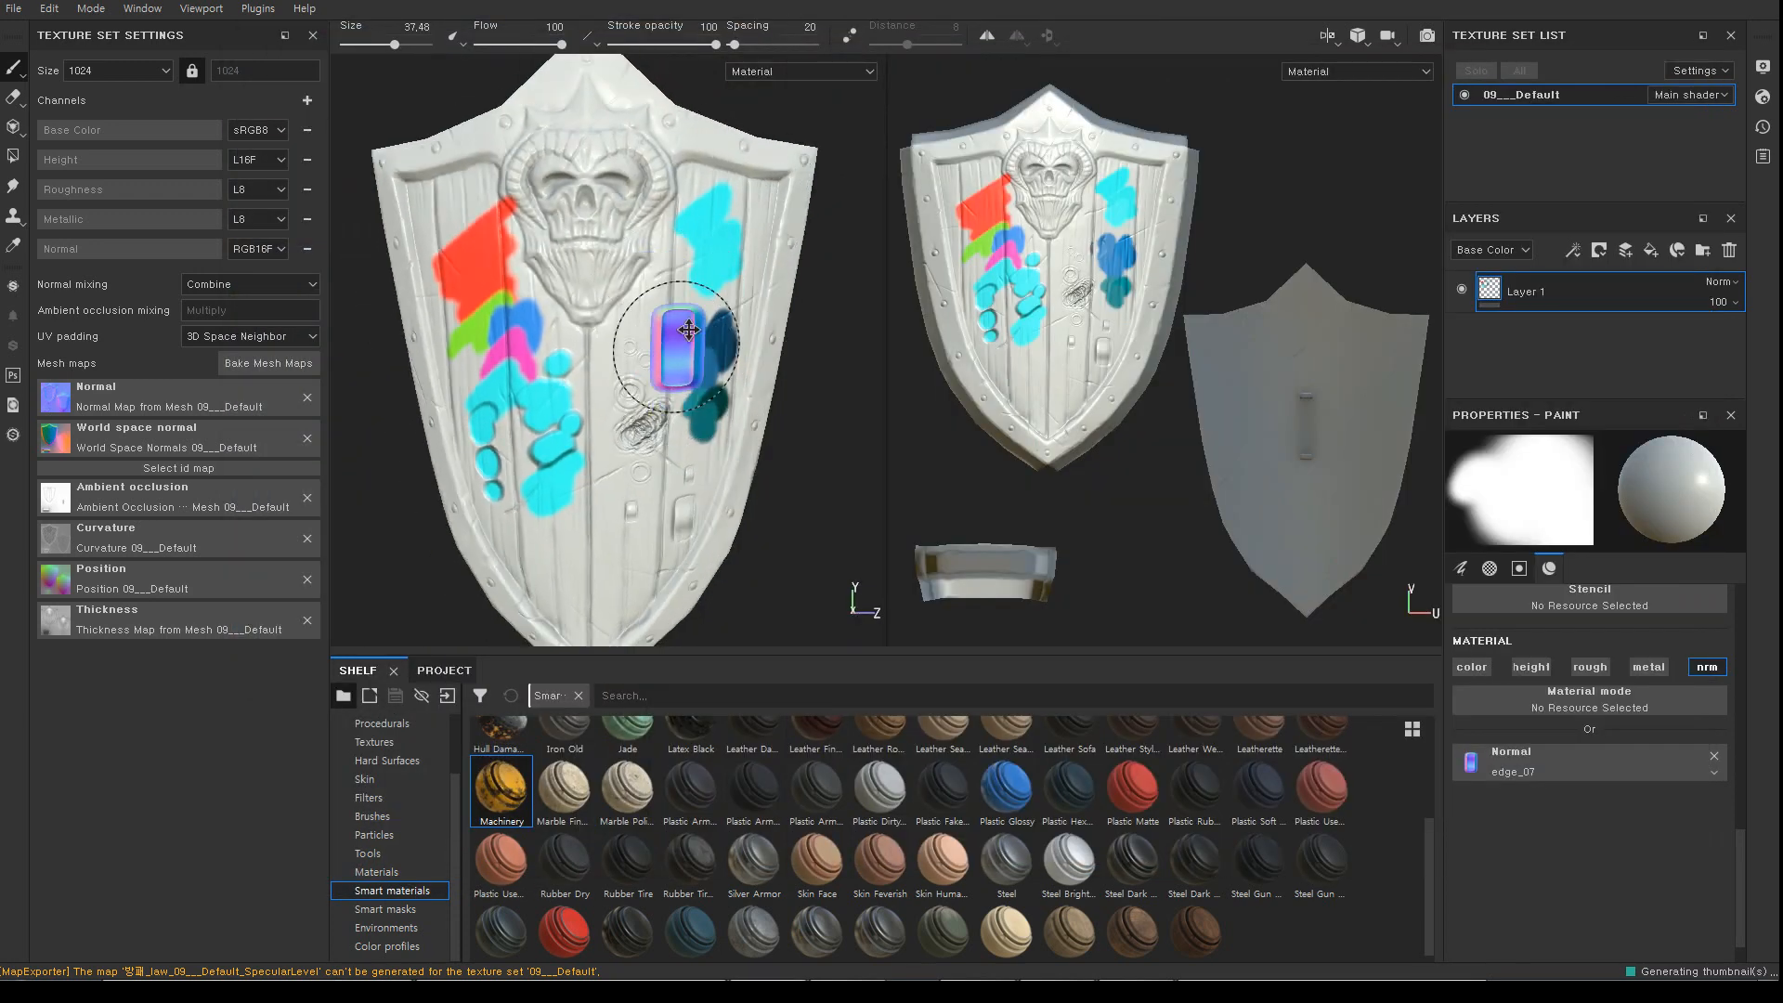
pyautogui.keyDown('alt'); pyautogui.moveTo(685, 350); pyautogui.dragTo(697, 330, button='middle'); pyautogui.keyUp('alt')
pyautogui.keyDown('alt'); pyautogui.moveTo(565, 323); pyautogui.dragTo(698, 353, button='right'); pyautogui.keyUp('alt')
pyautogui.keyDown('alt'); pyautogui.moveTo(573, 352); pyautogui.dragTo(561, 377, button='middle'); pyautogui.keyUp('alt')
pyautogui.hotkey('alt', 'Tab')
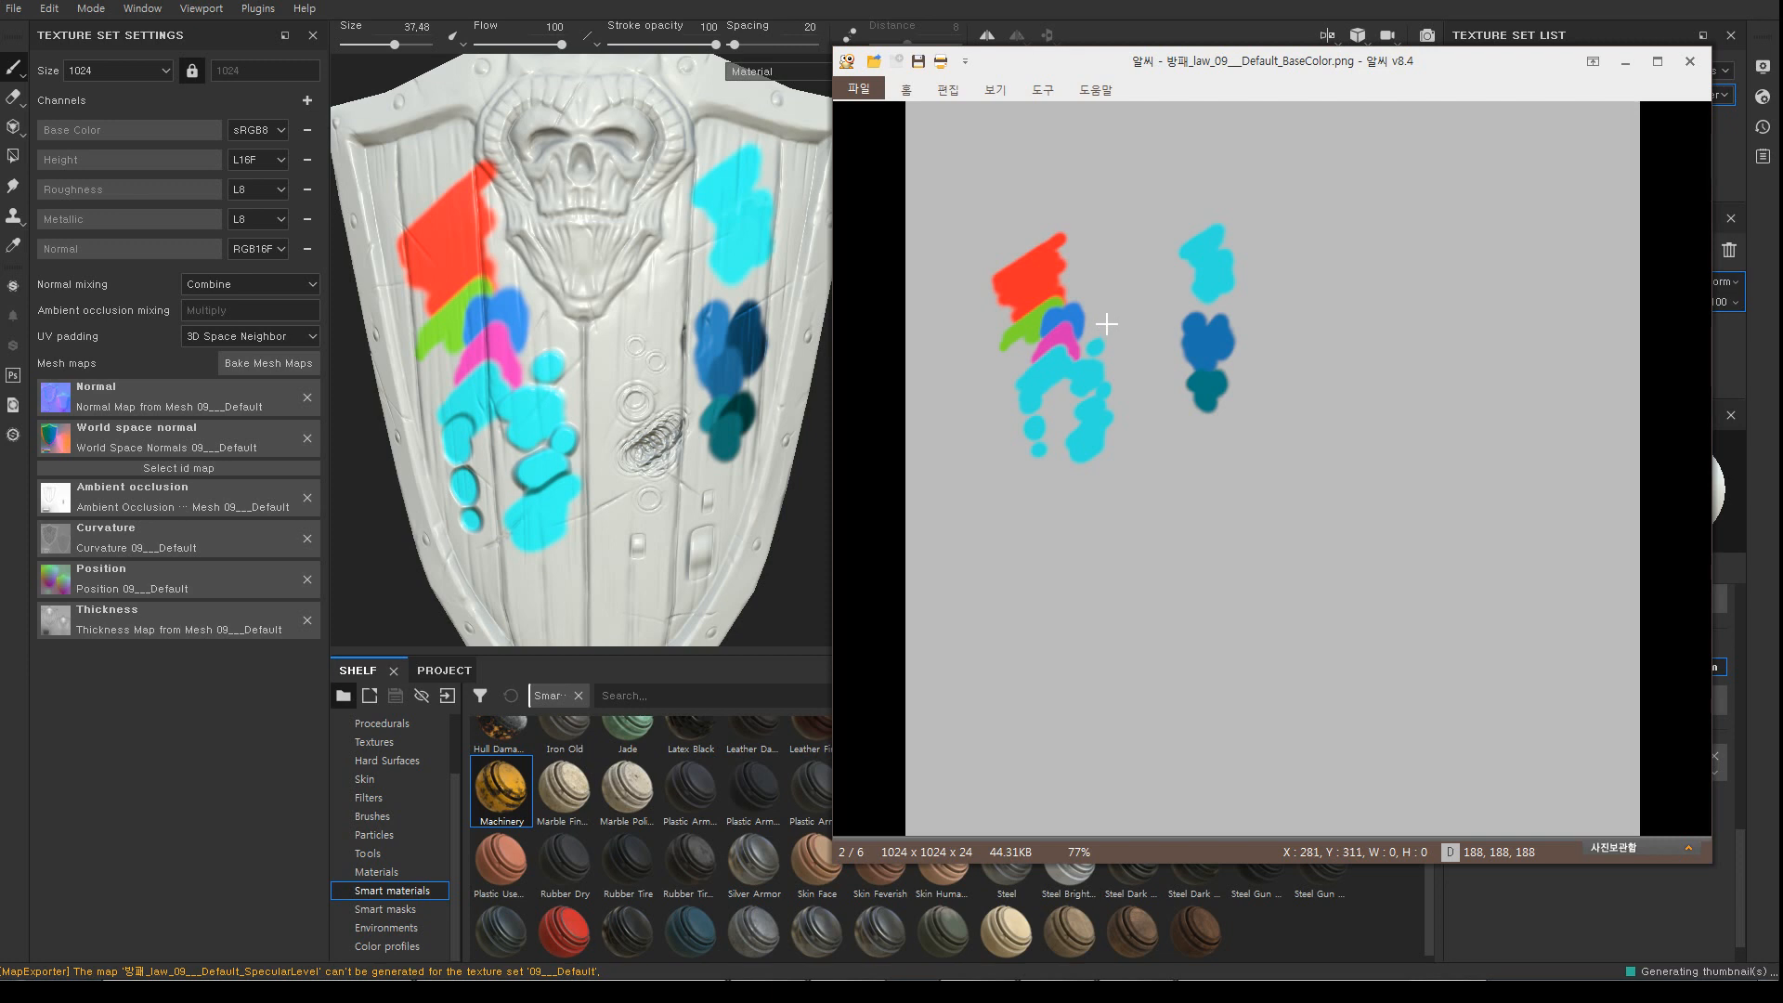
# View the exported Height map beside the model and compare it with the raised and sunken cyan strokes on the shield
pyautogui.scroll(-1, 1107, 324)
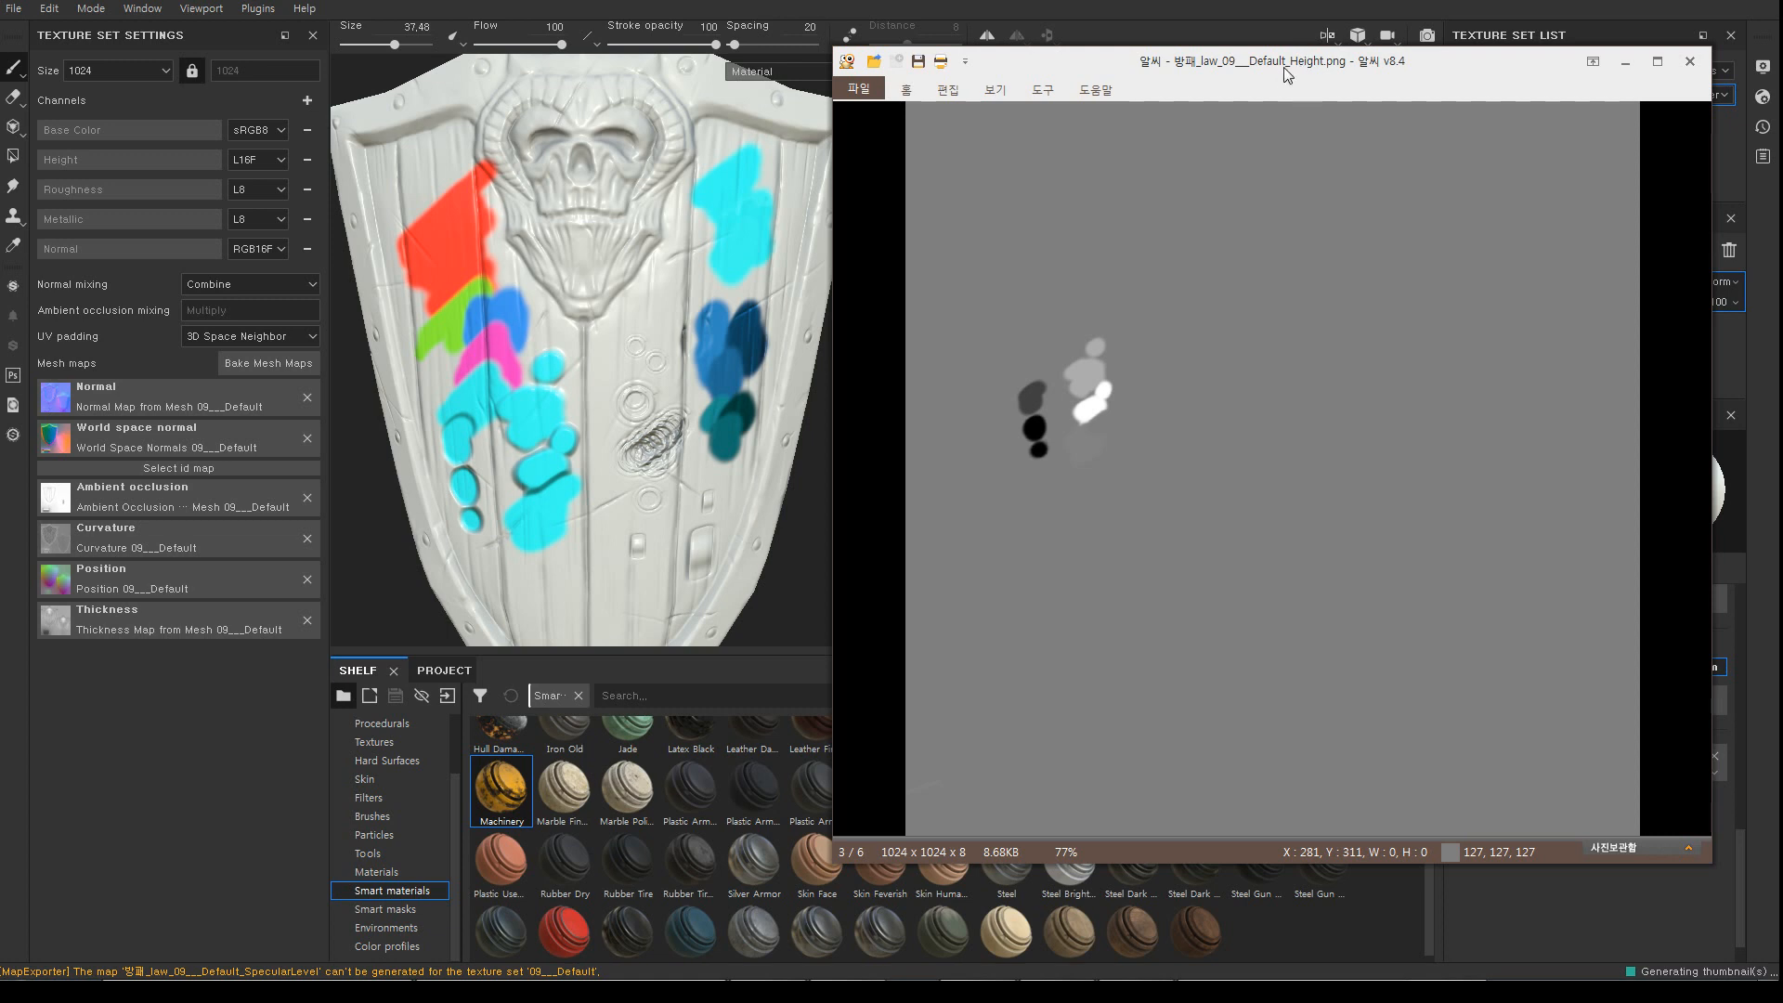
pyautogui.moveTo(1316, 61); pyautogui.dragTo(1319, 156)
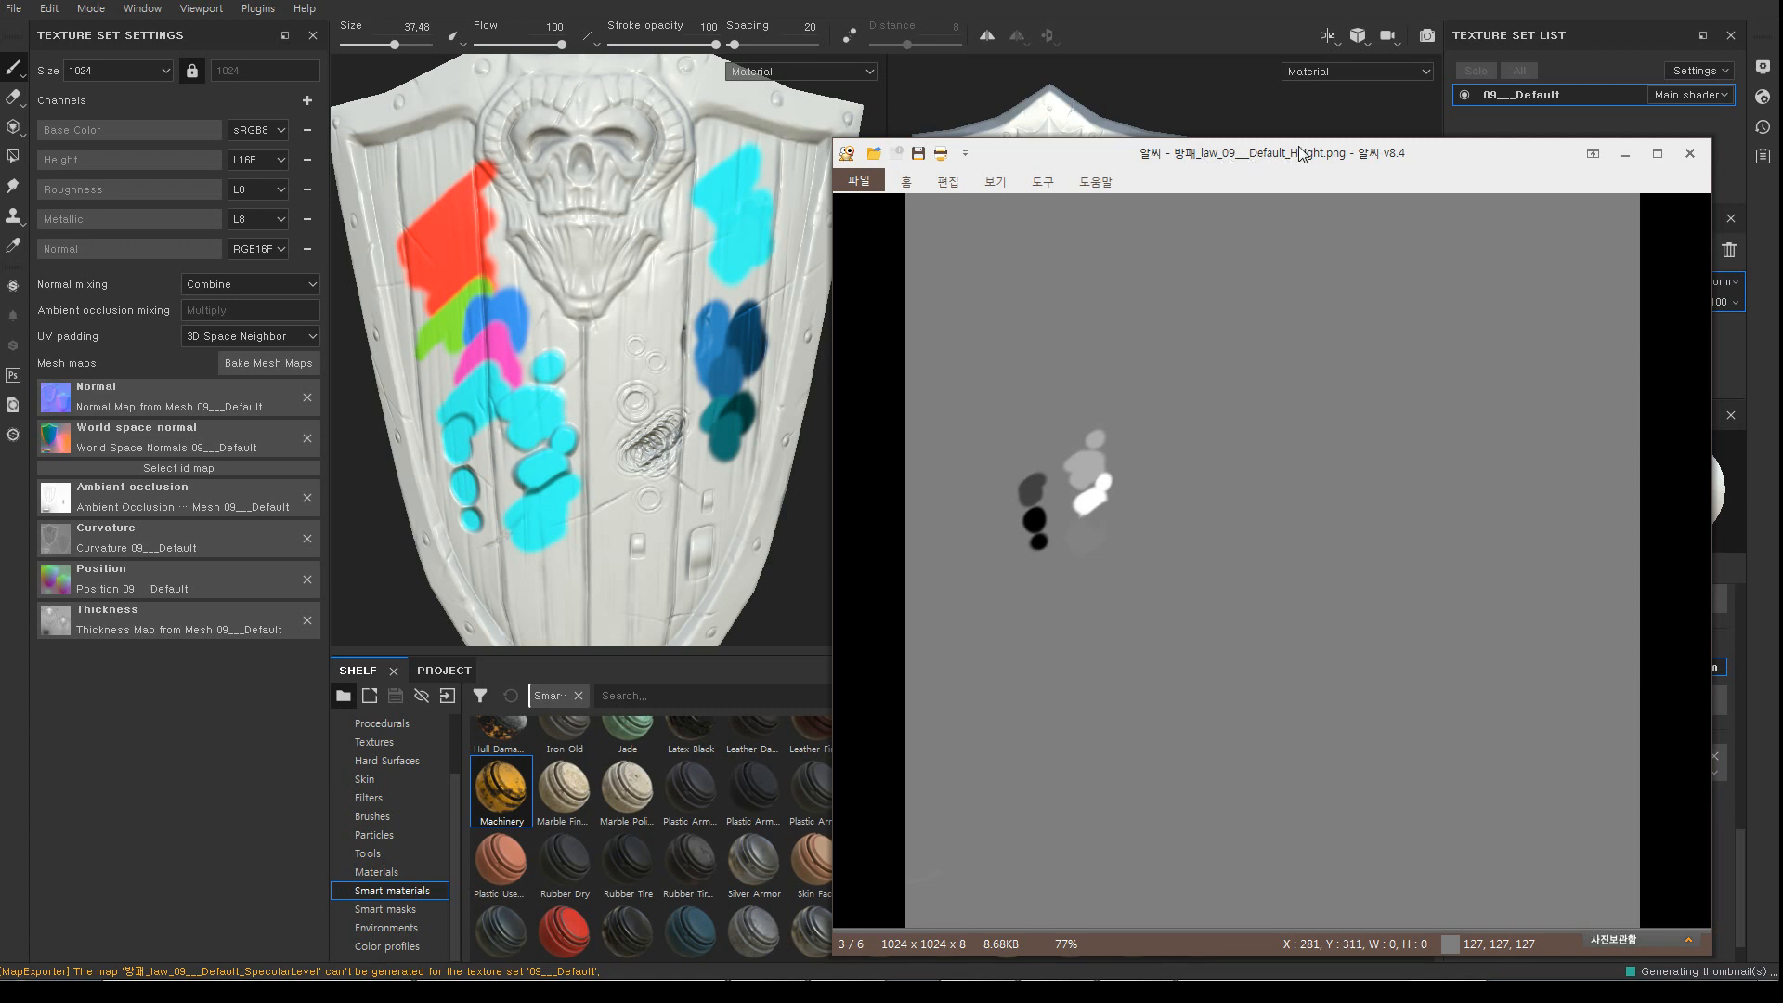
pyautogui.moveTo(1302, 149); pyautogui.dragTo(1157, 257)
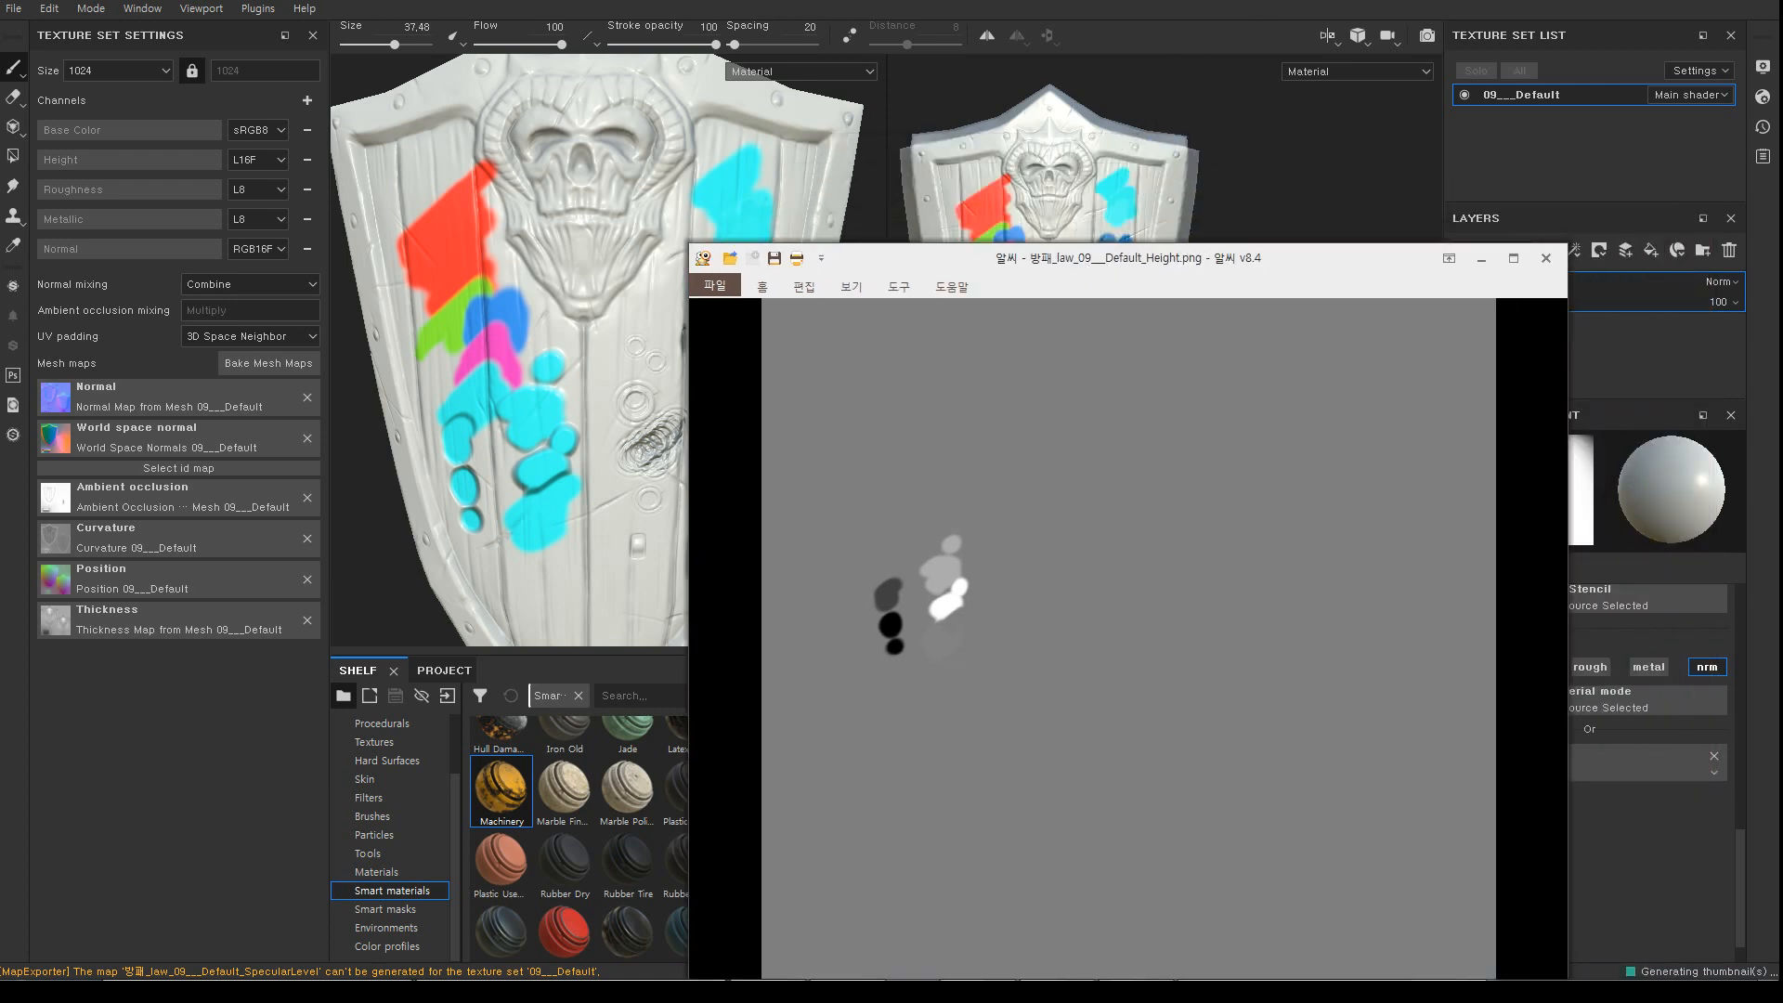
pyautogui.click(1319, 2)
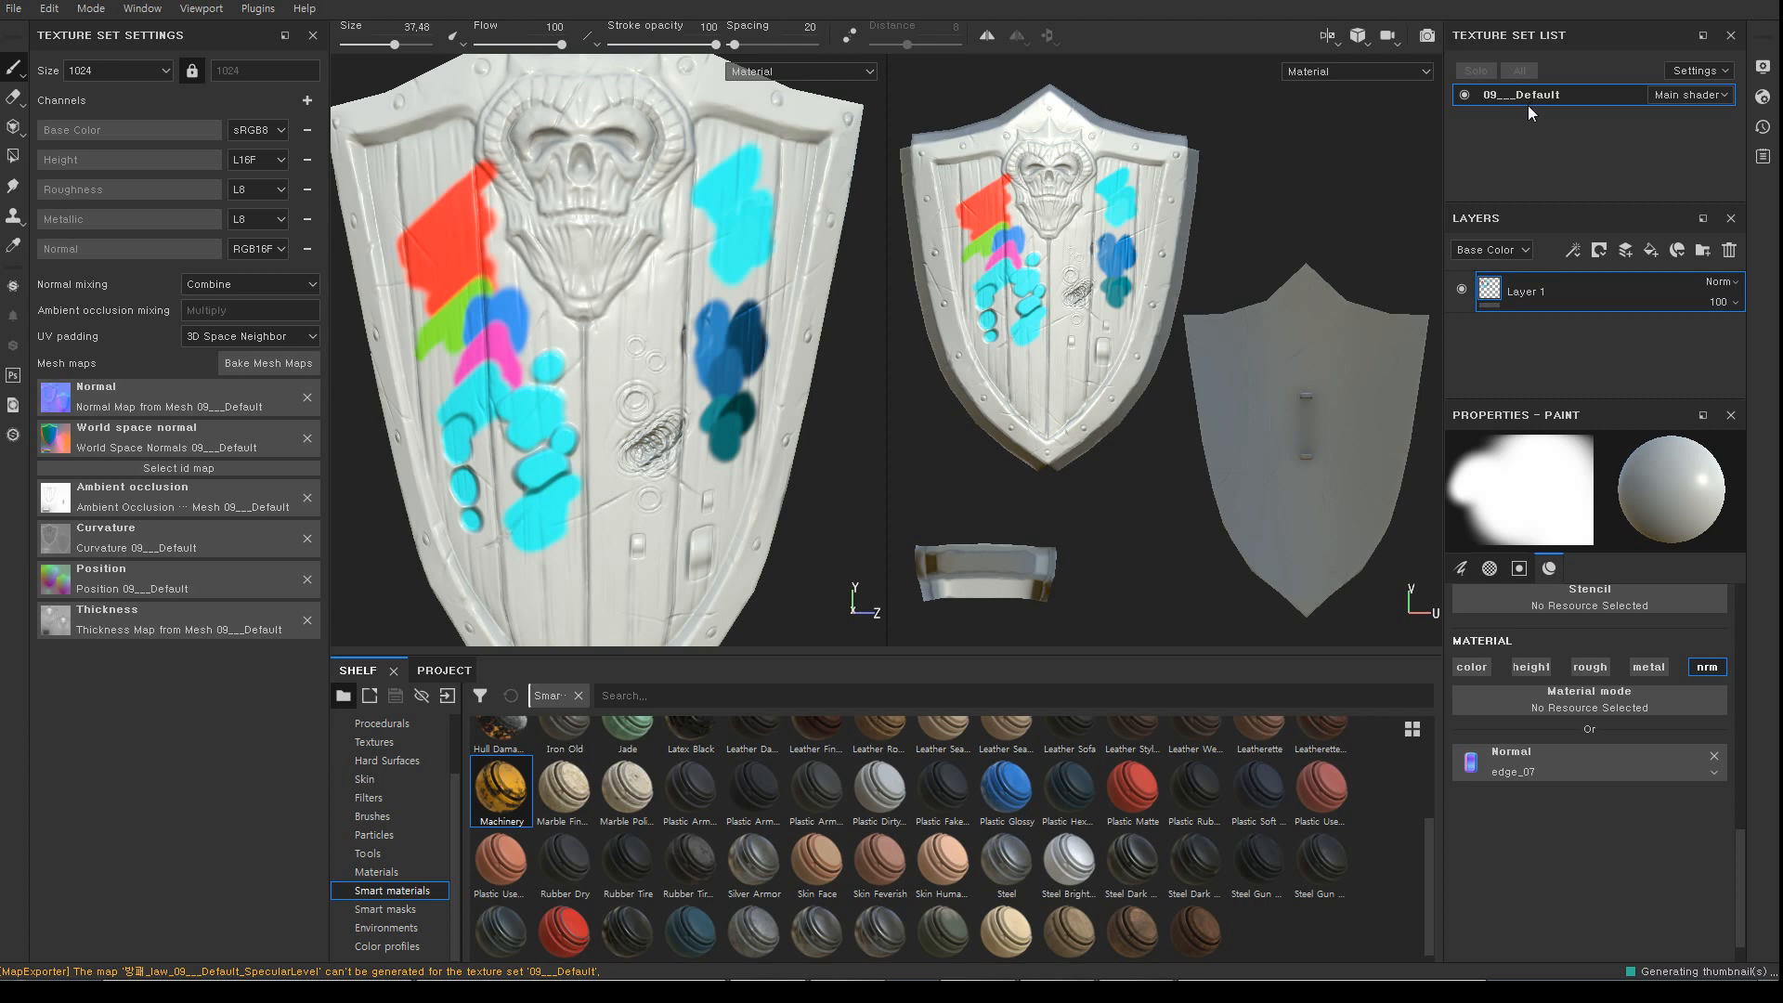
pyautogui.hotkey('alt', 'Tab')
pyautogui.moveTo(1115, 256); pyautogui.dragTo(1217, 137)
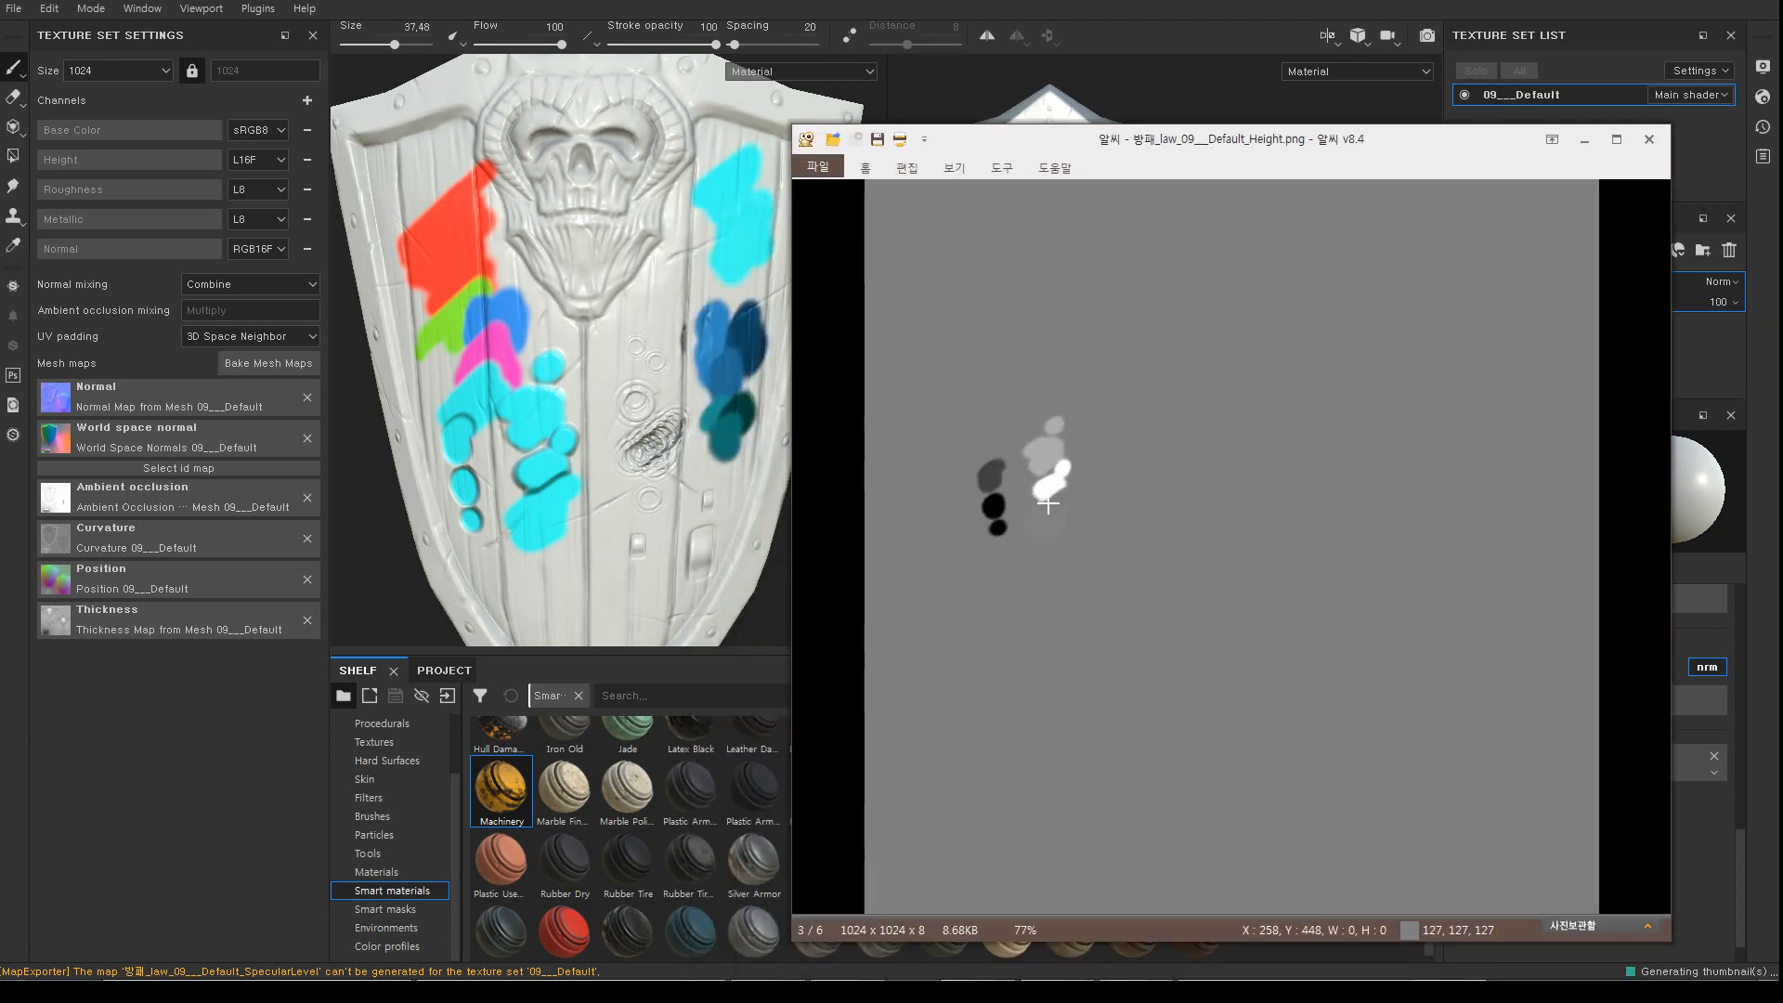
pyautogui.keyDown('alt'); pyautogui.moveTo(531, 467); pyautogui.dragTo(554, 467); pyautogui.keyUp('alt')
pyautogui.keyDown('alt'); pyautogui.moveTo(554, 467); pyautogui.dragTo(610, 404, button='middle'); pyautogui.keyUp('alt')
pyautogui.moveTo(610, 403)
pyautogui.keyDown('alt'); pyautogui.mouseDown(button='right')
pyautogui.moveTo(713, 561)
pyautogui.moveTo(627, 518)
pyautogui.moveTo(587, 467)
pyautogui.mouseUp(button='right'); pyautogui.keyUp('alt')
pyautogui.moveTo(583, 464)
pyautogui.keyDown('alt'); pyautogui.mouseDown()
pyautogui.moveTo(617, 478)
pyautogui.moveTo(587, 418)
pyautogui.moveTo(629, 368)
pyautogui.mouseUp(); pyautogui.keyUp('alt')
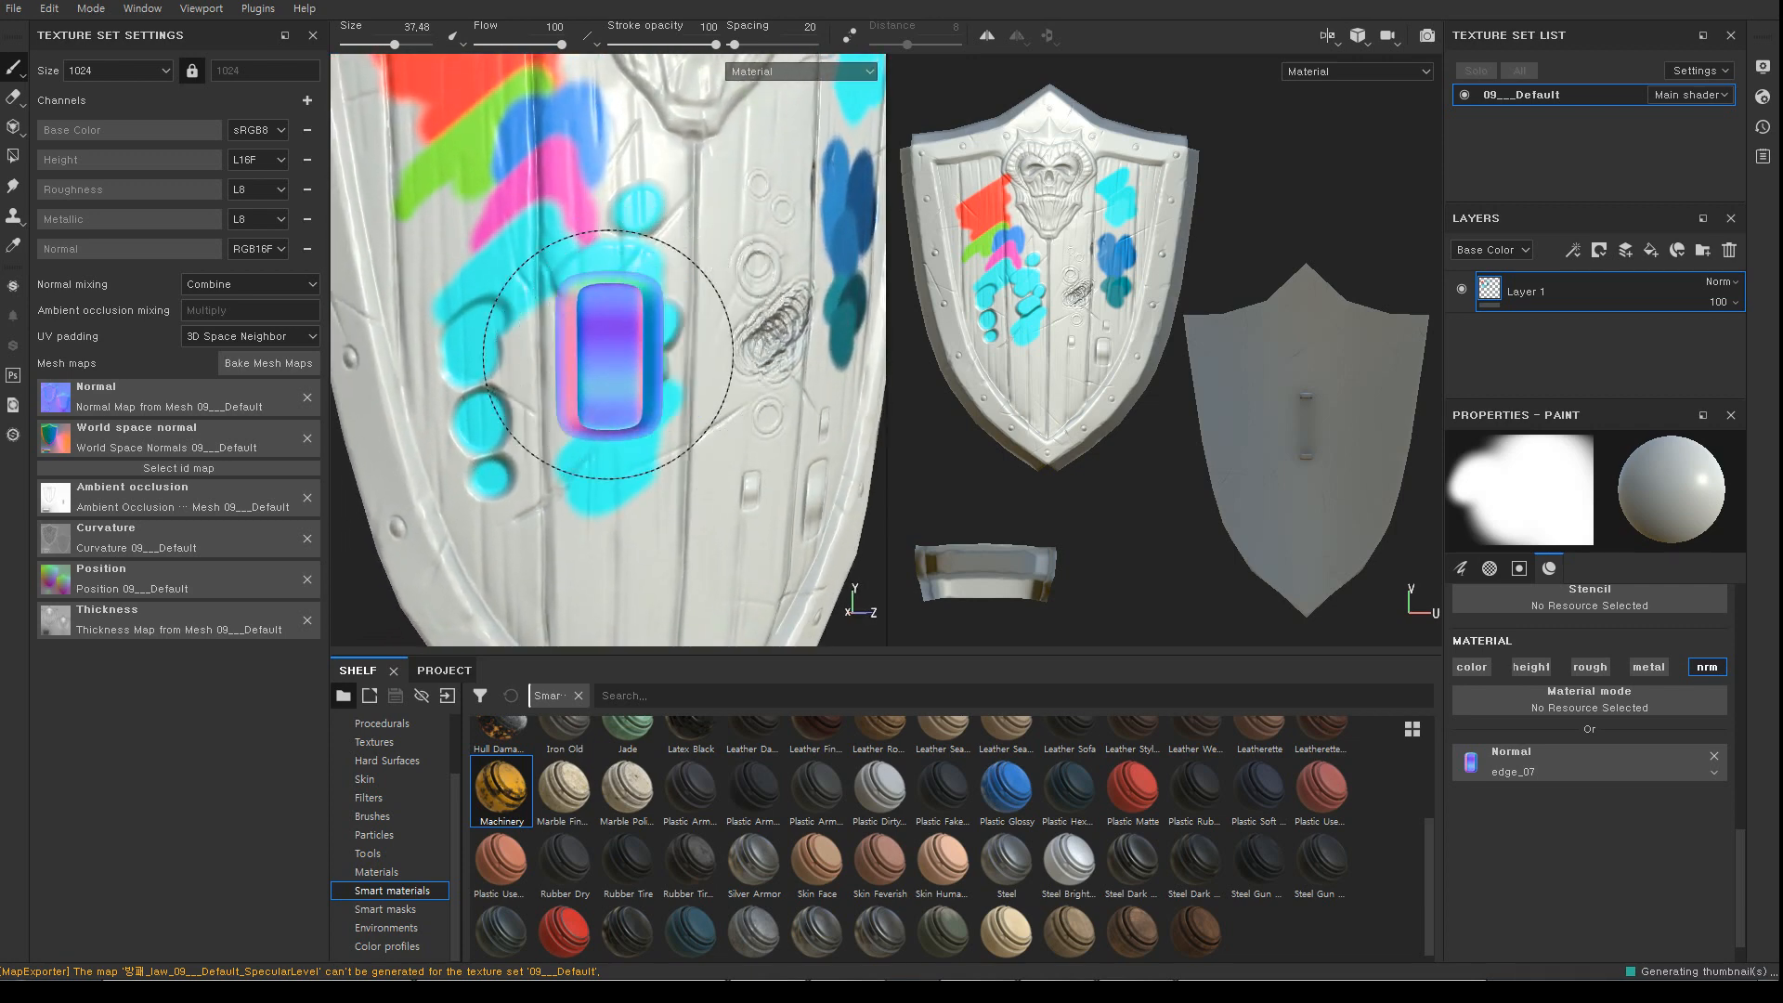
# Reduce the brush size to 18.67 and remove the edge_07 texture from the brush's normal channel
pyautogui.keyDown('ctrl'); pyautogui.moveTo(554, 399); pyautogui.dragTo(479, 339, button='right'); pyautogui.keyUp('ctrl')
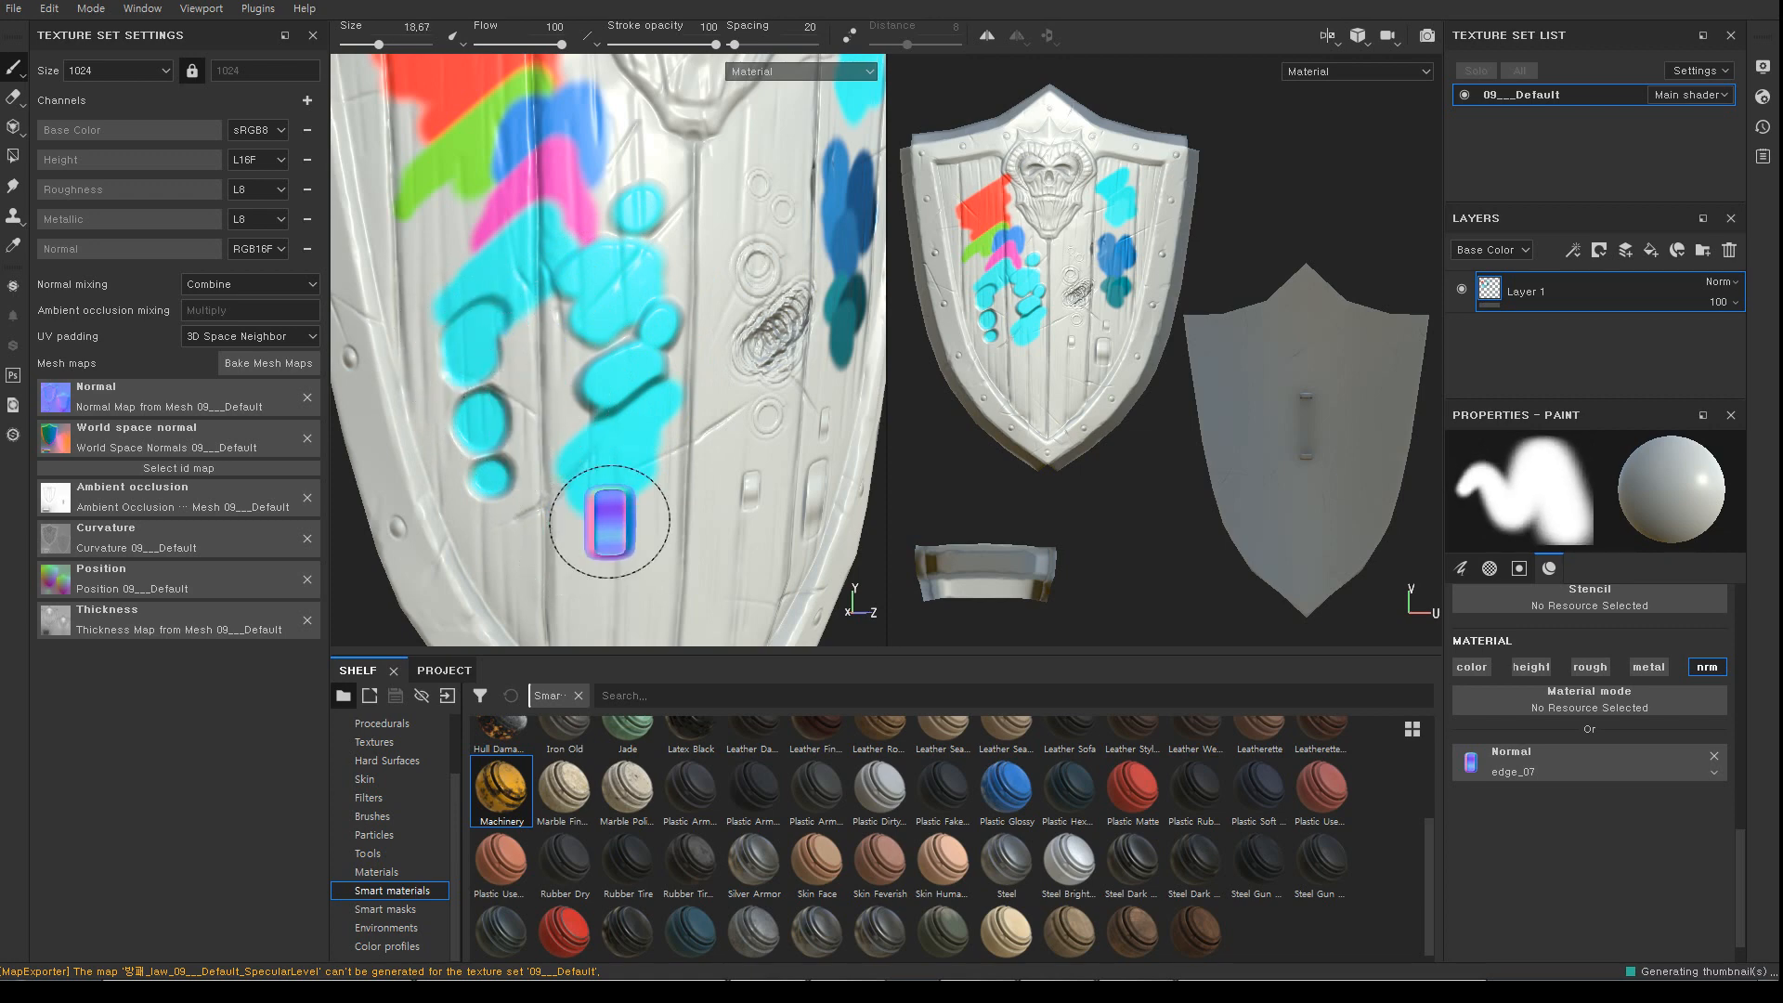
pyautogui.click(1715, 758)
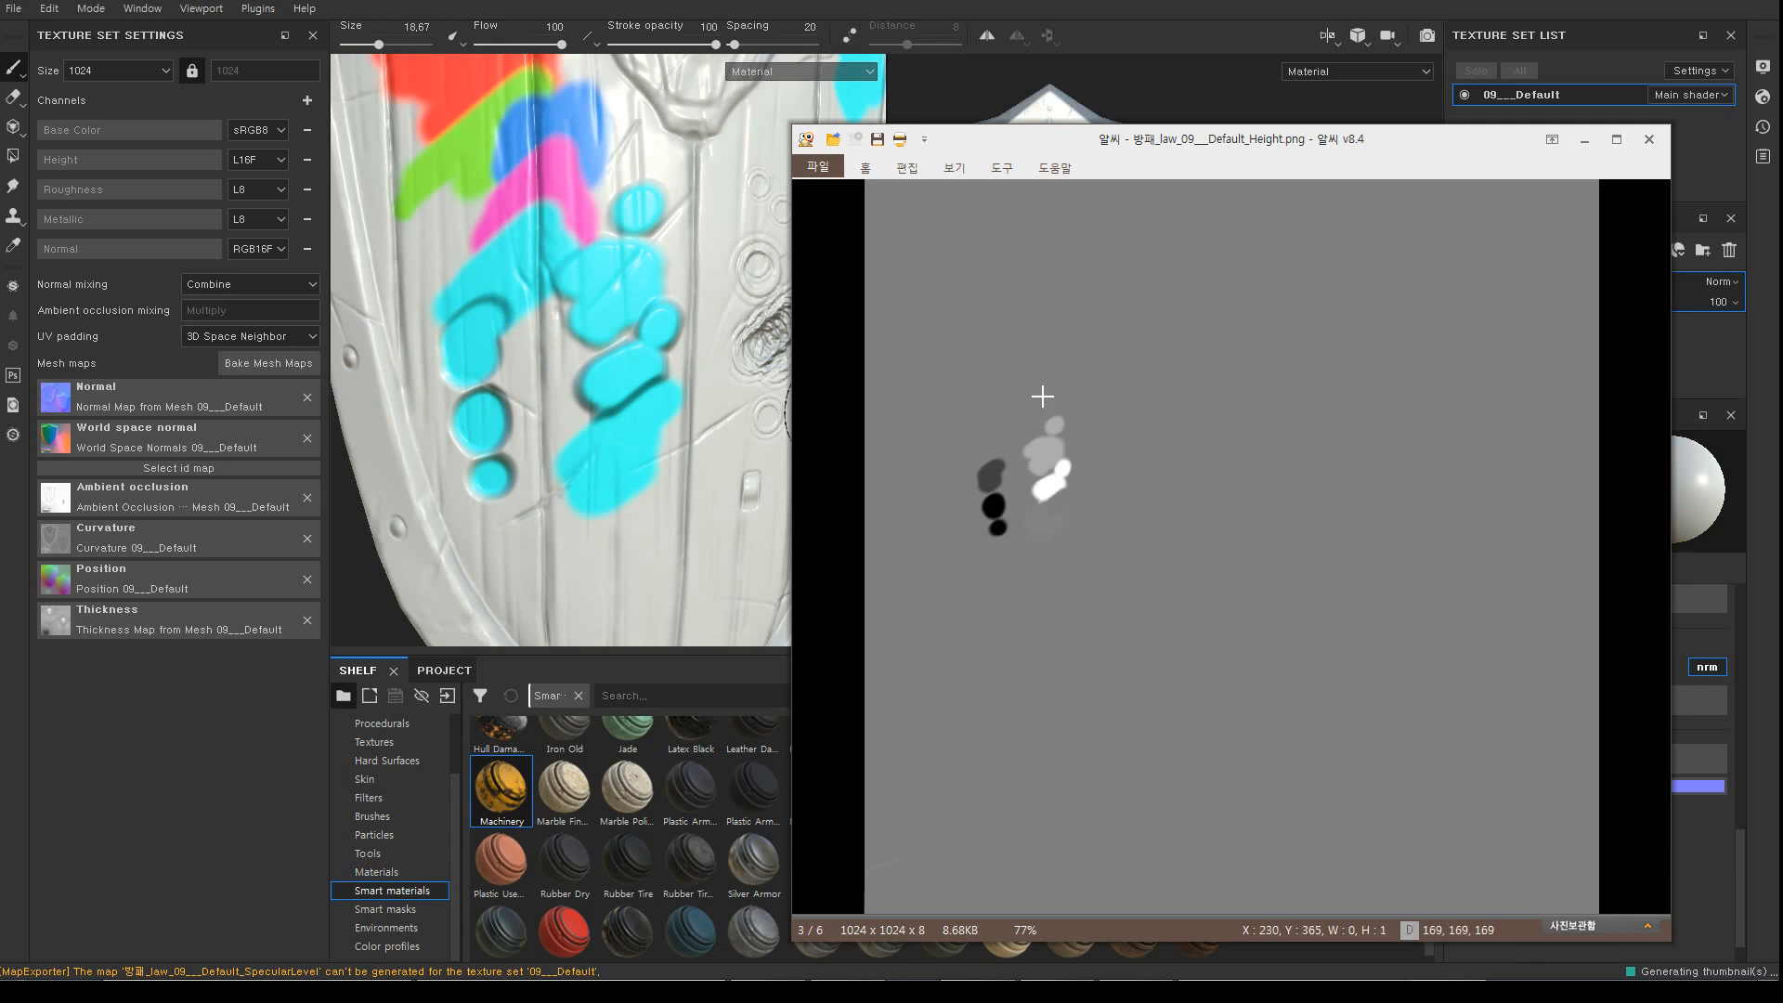
# View the exported Metallic map and compare it with the dark blue and teal metallic strokes on the shield
pyautogui.scroll(-1, 1175, 231)
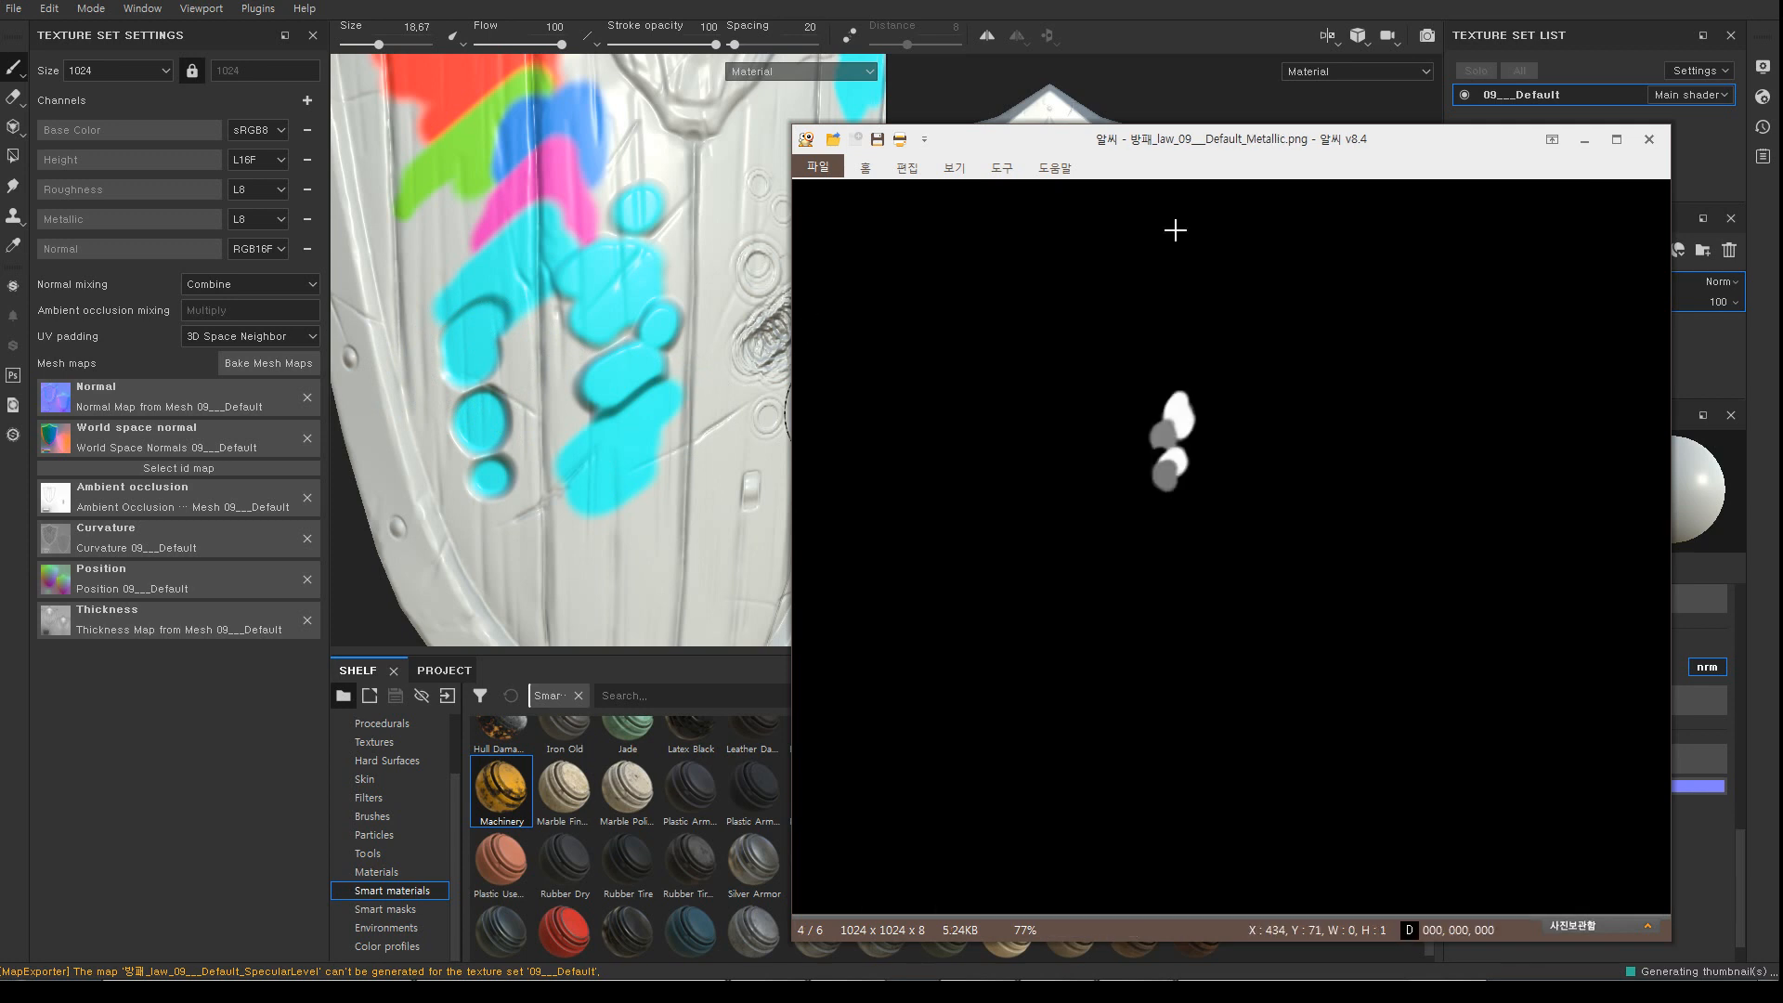
pyautogui.keyDown('alt'); pyautogui.moveTo(639, 361); pyautogui.dragTo(571, 270, button='right'); pyautogui.keyUp('alt')
pyautogui.keyDown('alt'); pyautogui.moveTo(593, 269); pyautogui.dragTo(416, 353, button='middle'); pyautogui.keyUp('alt')
pyautogui.keyDown('alt'); pyautogui.moveTo(702, 268); pyautogui.dragTo(606, 338); pyautogui.keyUp('alt')
pyautogui.keyDown('alt'); pyautogui.moveTo(641, 371); pyautogui.dragTo(698, 444, button='right'); pyautogui.keyUp('alt')
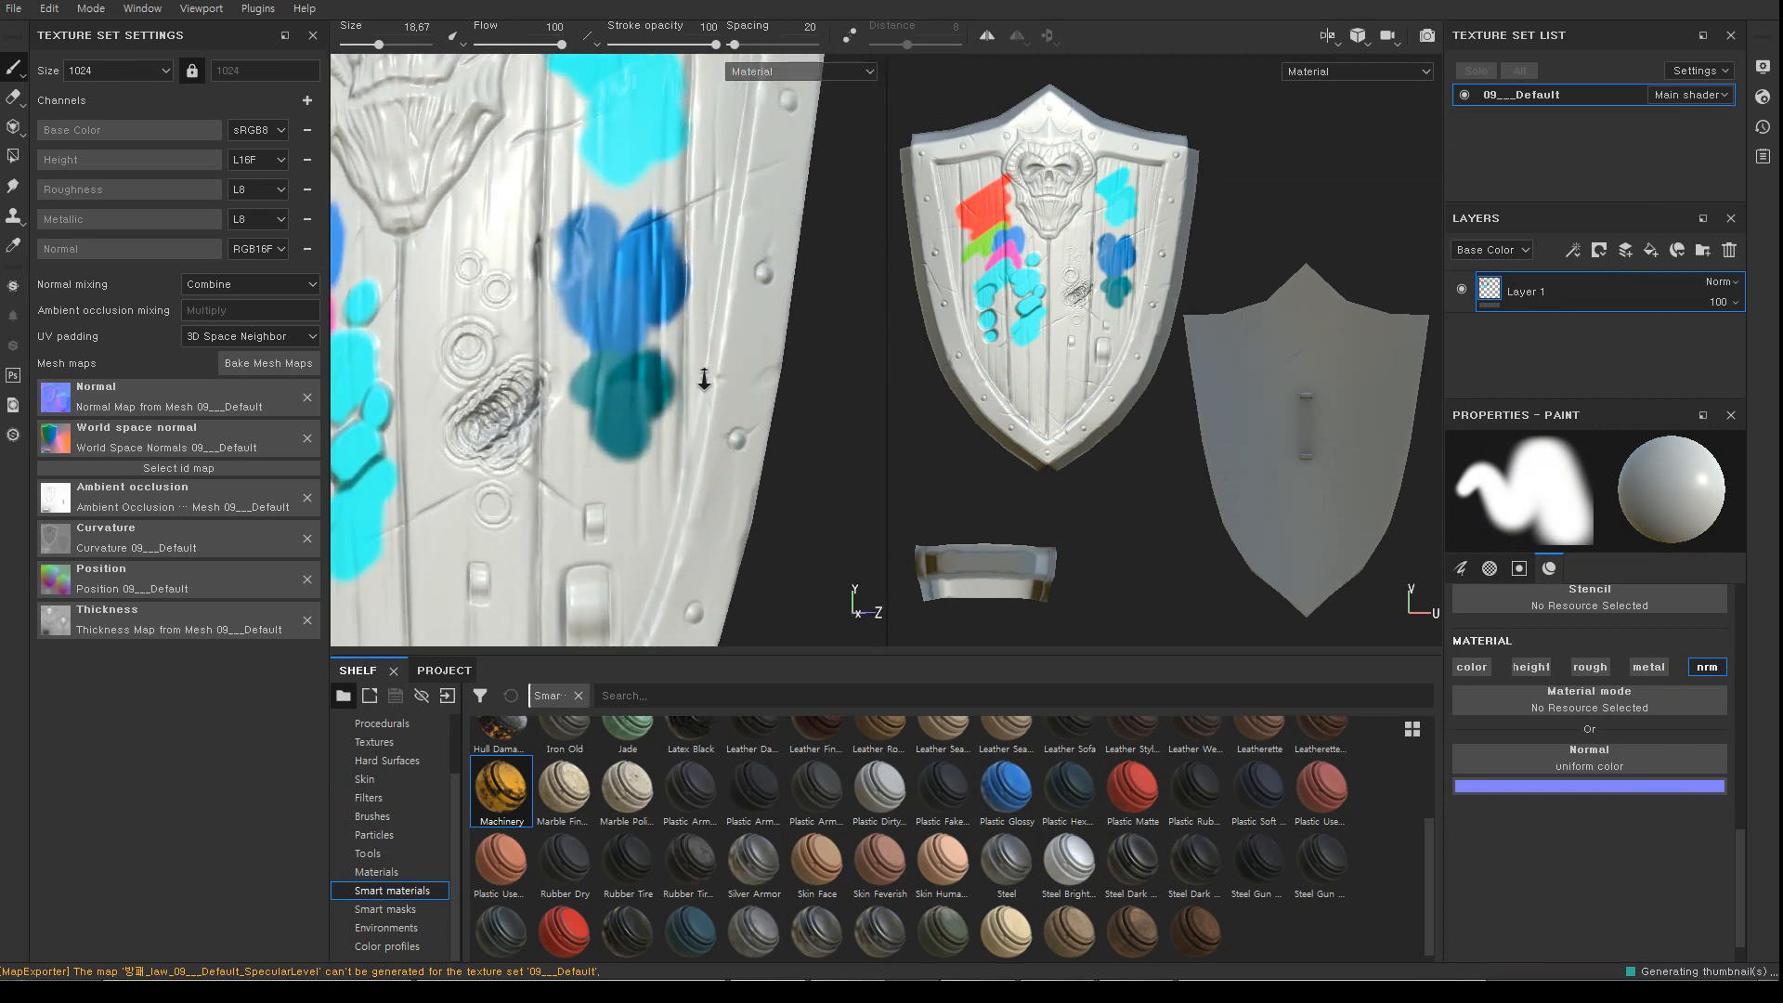
pyautogui.keyDown('alt'); pyautogui.moveTo(697, 366); pyautogui.dragTo(720, 409, button='right'); pyautogui.keyUp('alt')
pyautogui.moveTo(1109, 149); pyautogui.dragTo(1088, 71)
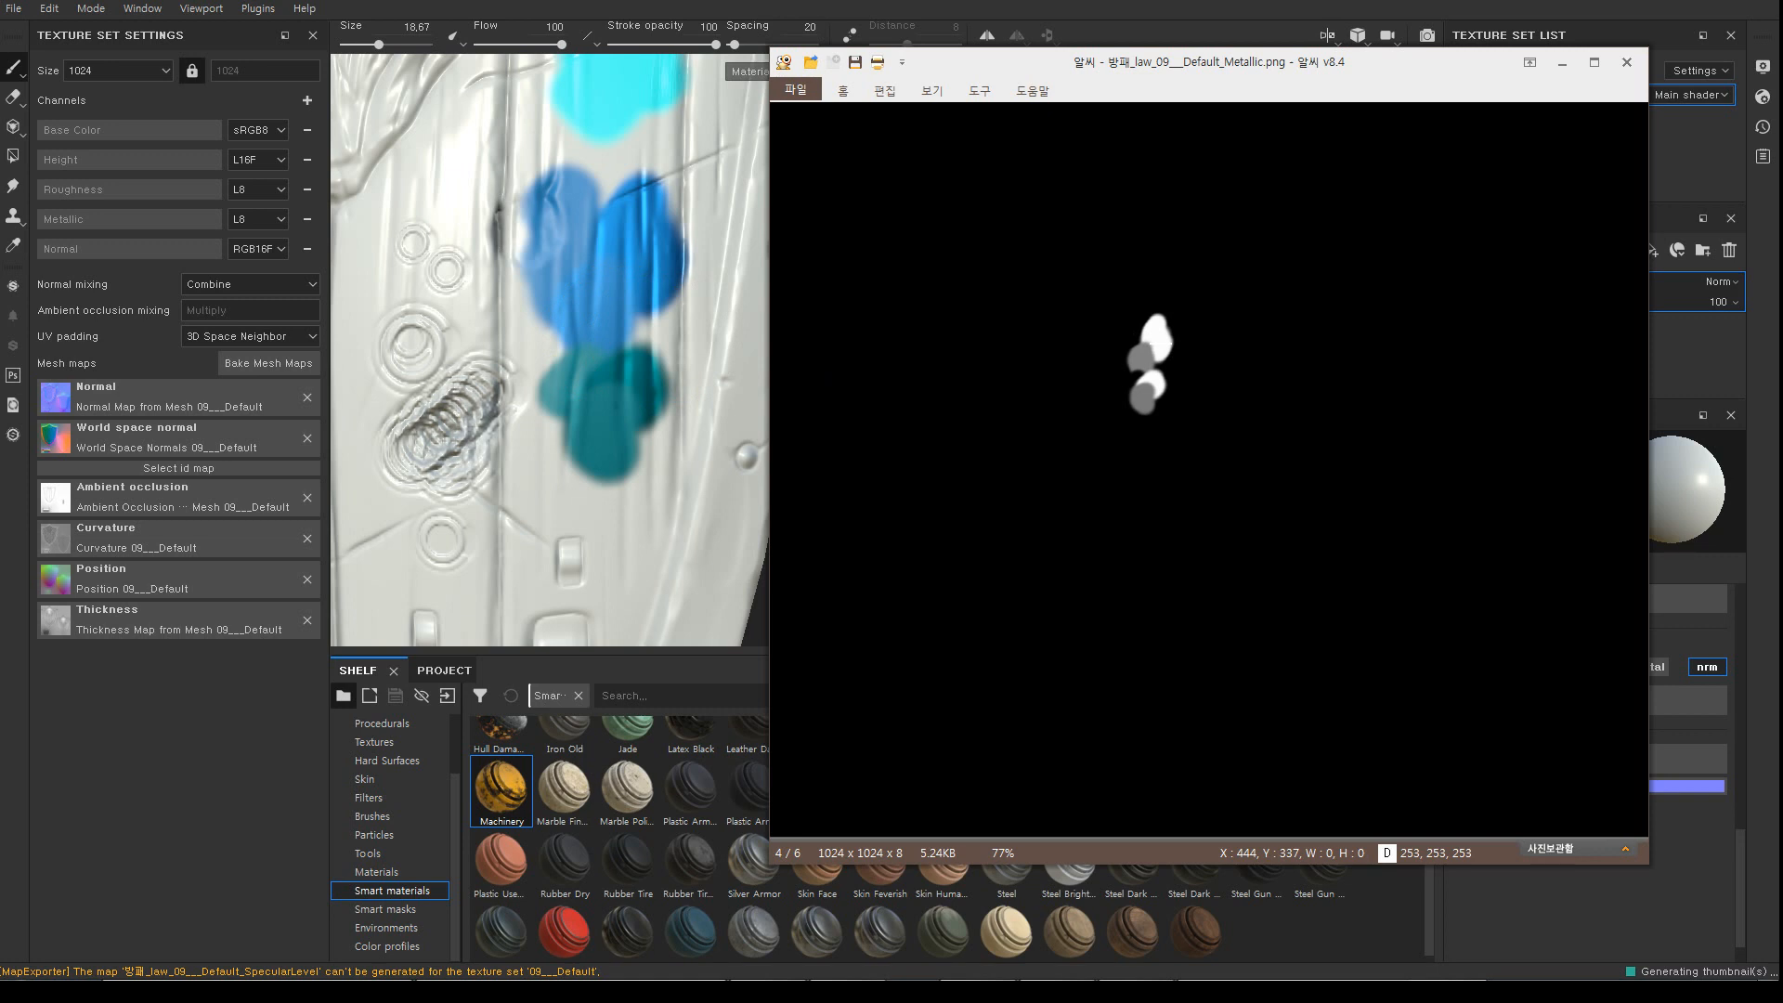
pyautogui.click(693, 386)
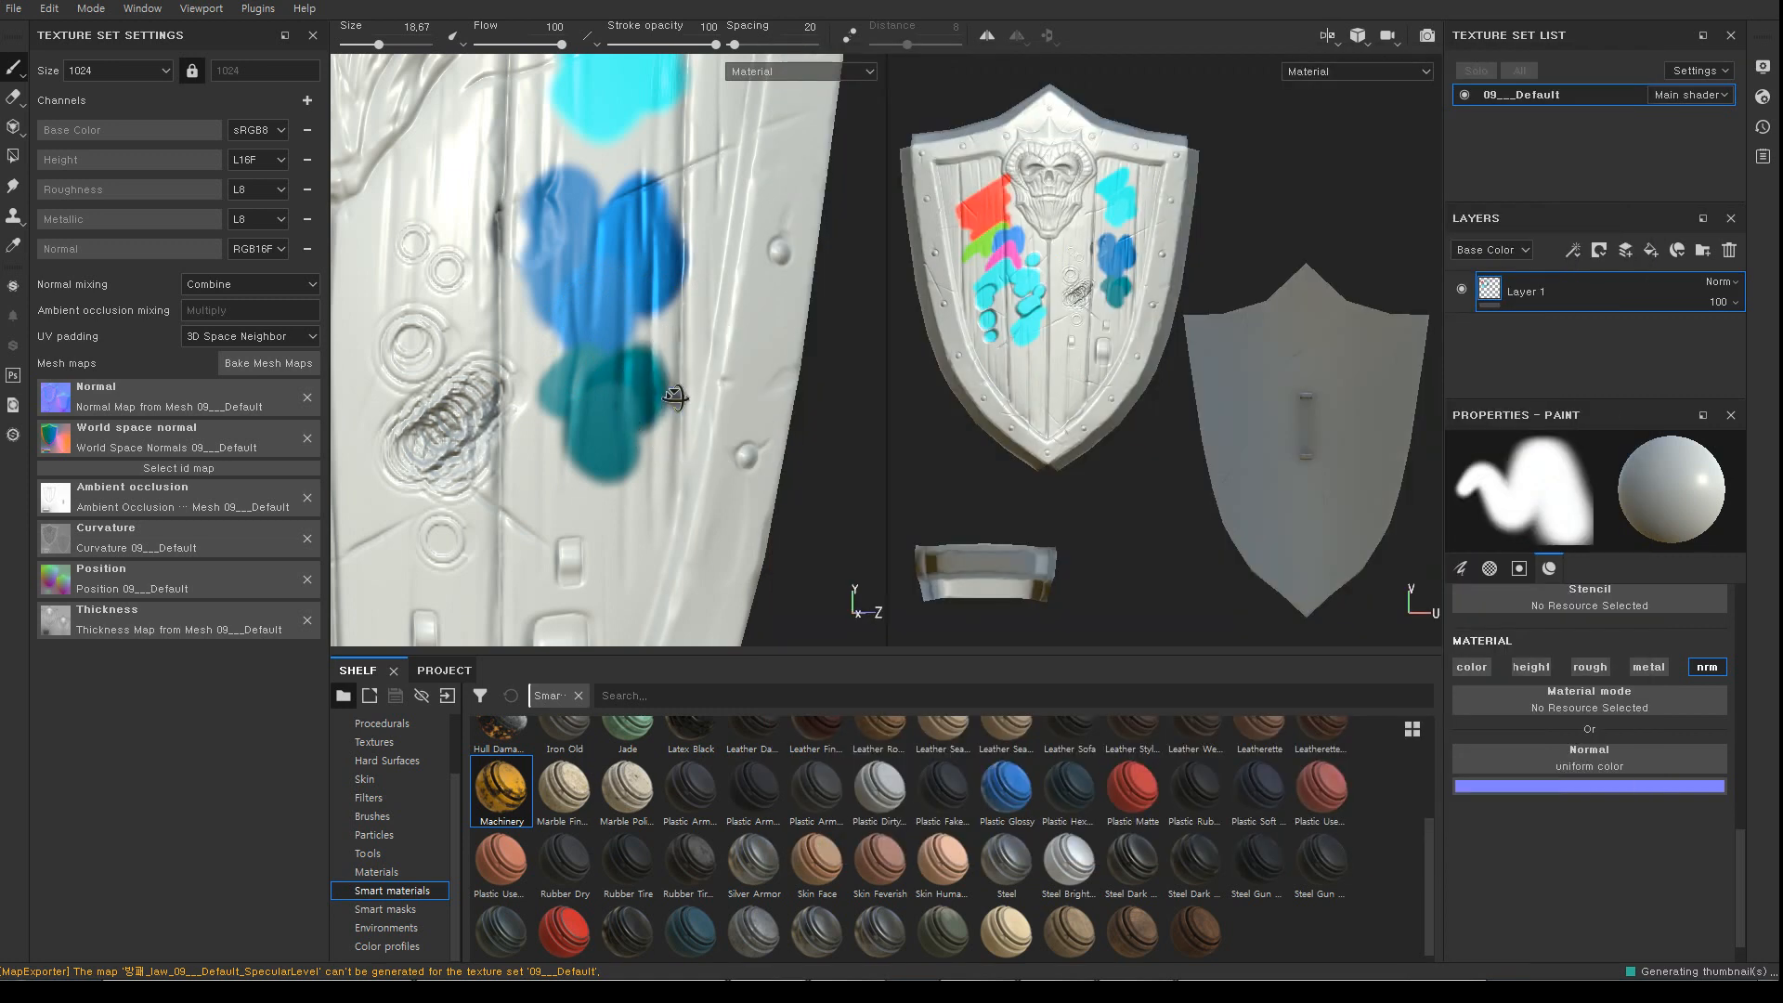
pyautogui.hotkey('alt', 'Tab')
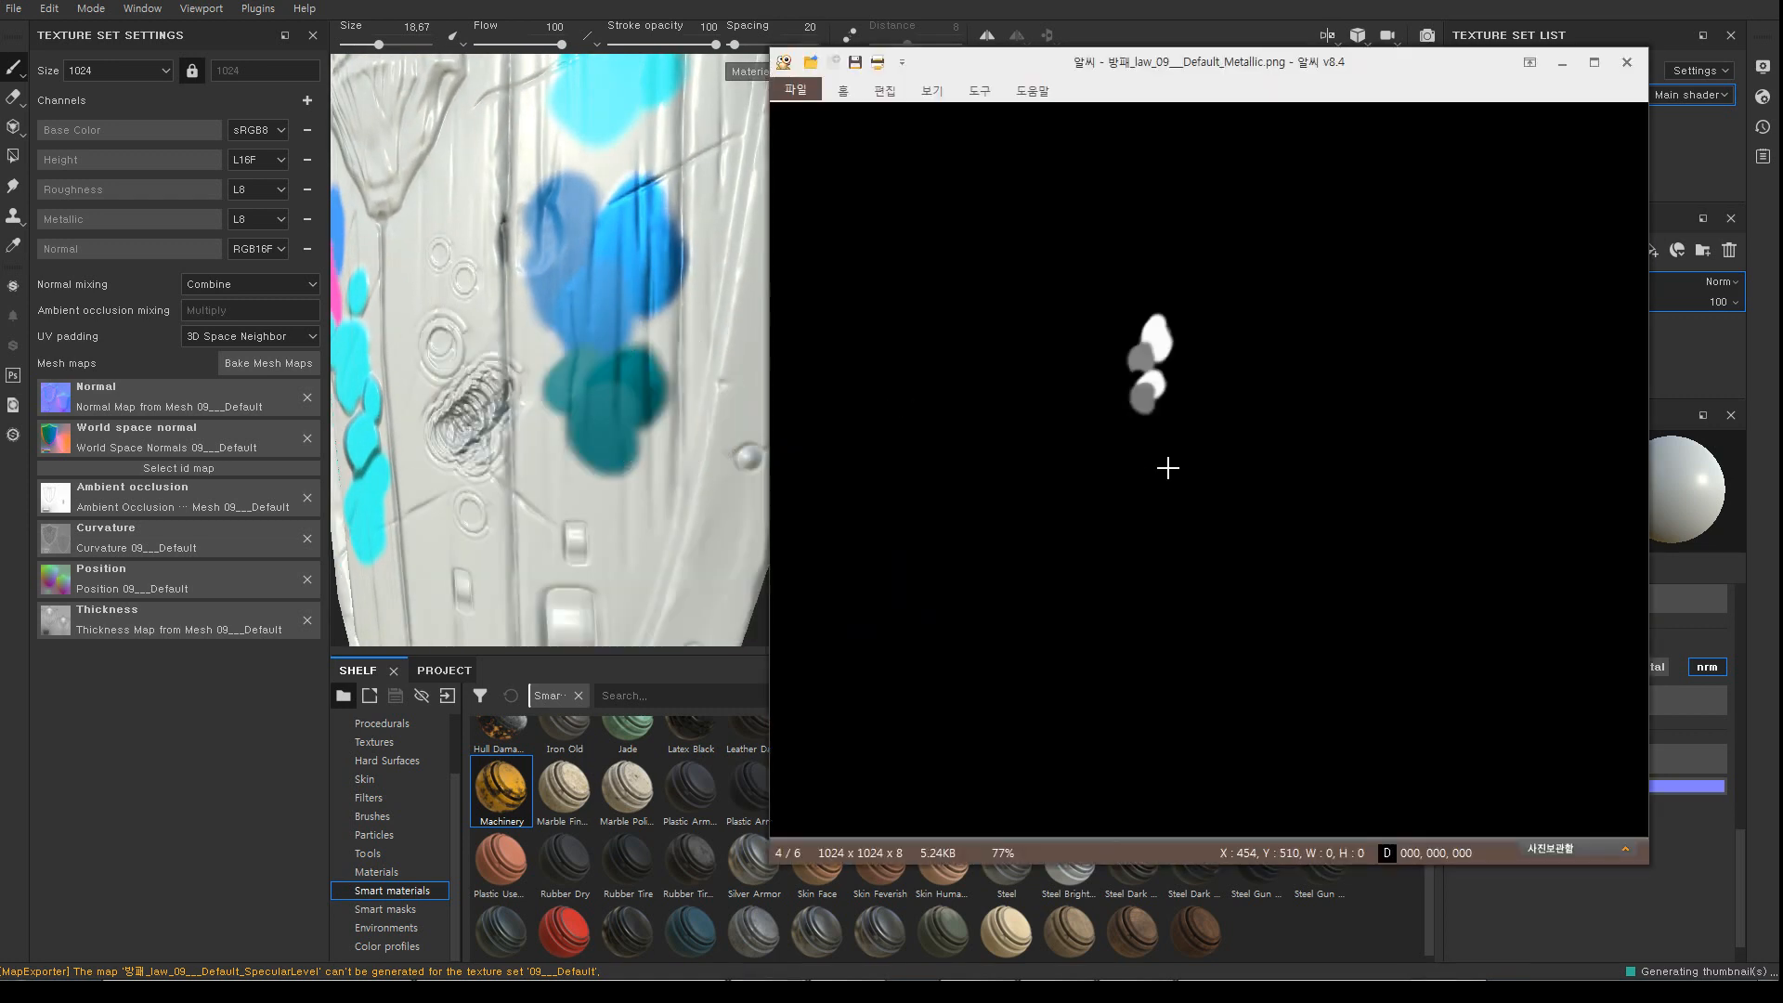
# View the exported Normal map at 150% and examine the stamped details, height strokes and skull relief
pyautogui.scroll(-1, 1168, 468)
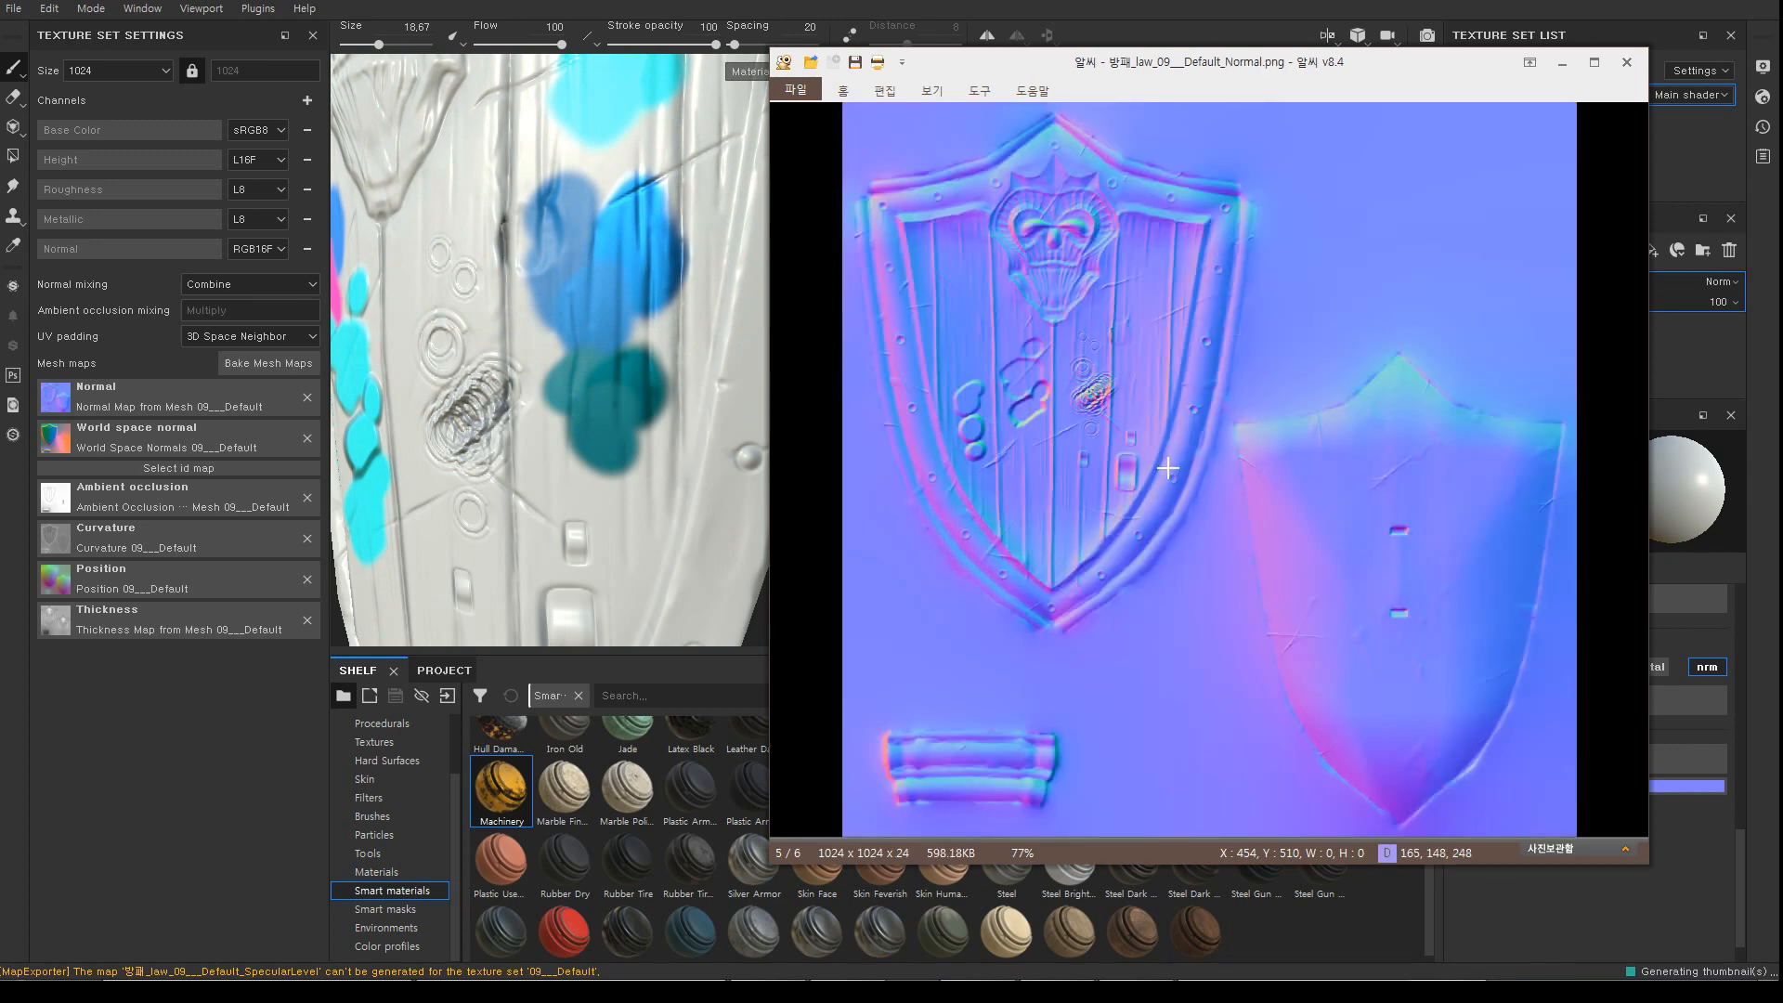
pyautogui.keyDown('ctrl'); pyautogui.scroll(3, 1168, 468); pyautogui.keyUp('ctrl')
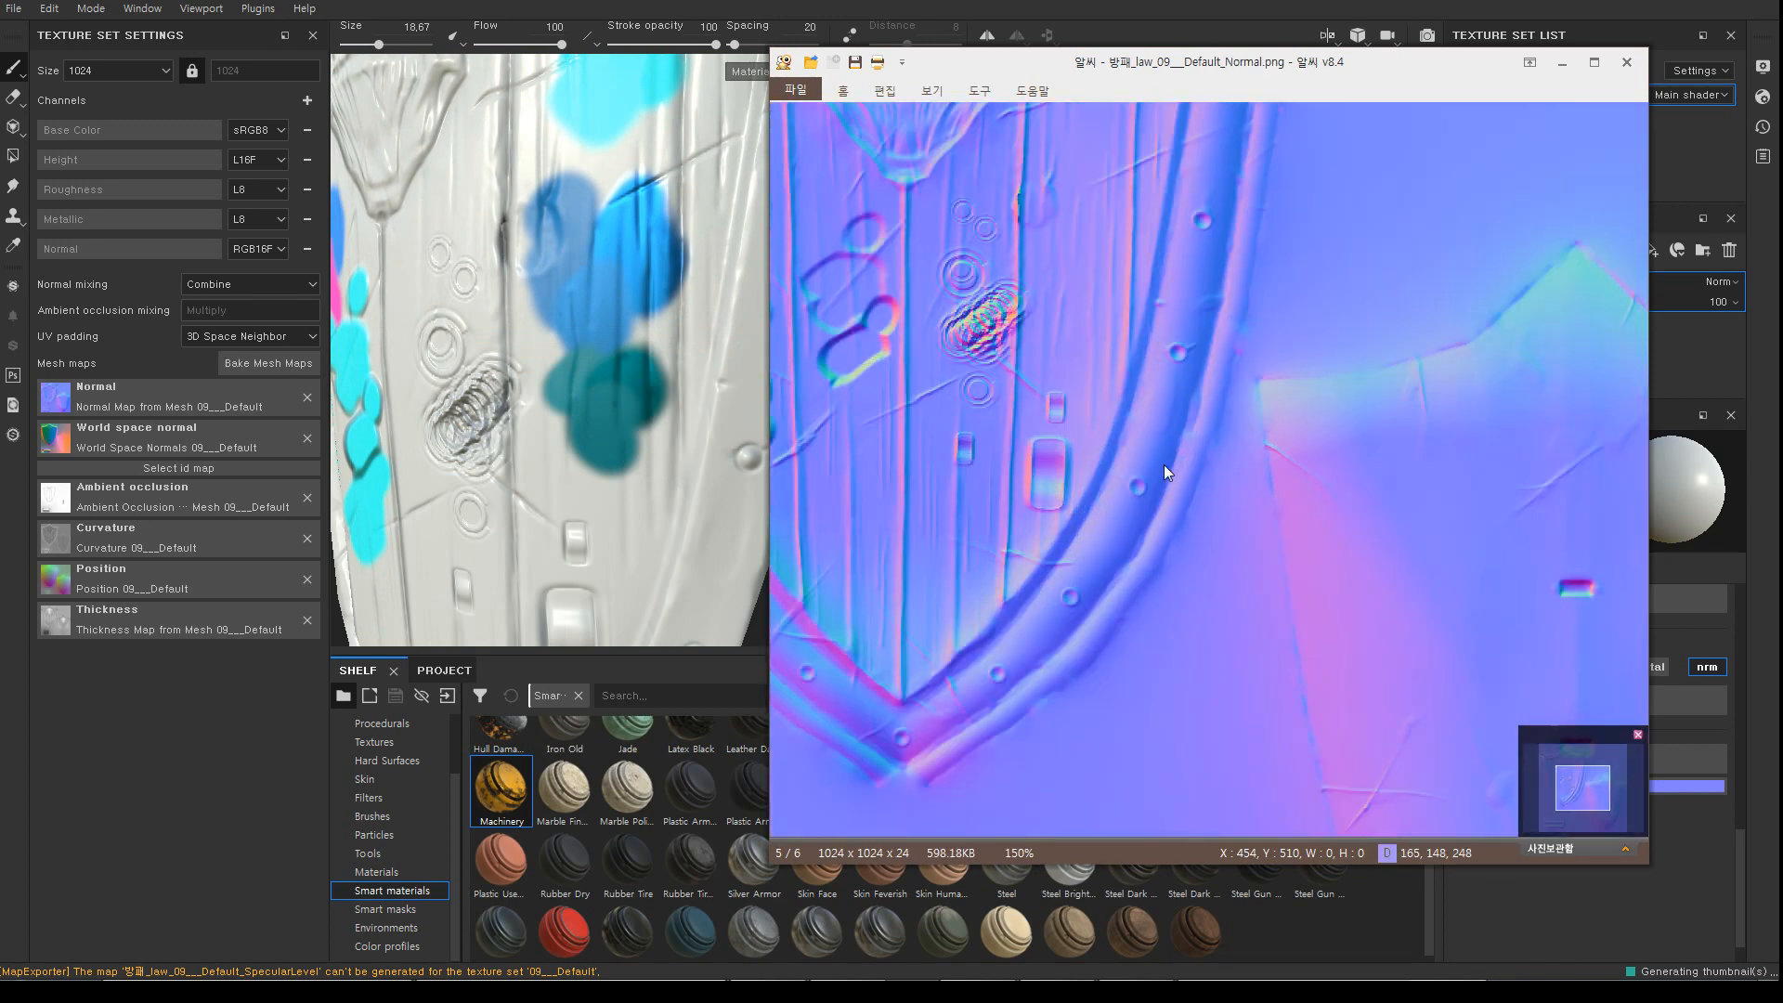
pyautogui.moveTo(1269, 405); pyautogui.dragTo(1358, 478)
pyautogui.moveTo(1298, 256); pyautogui.dragTo(1261, 320)
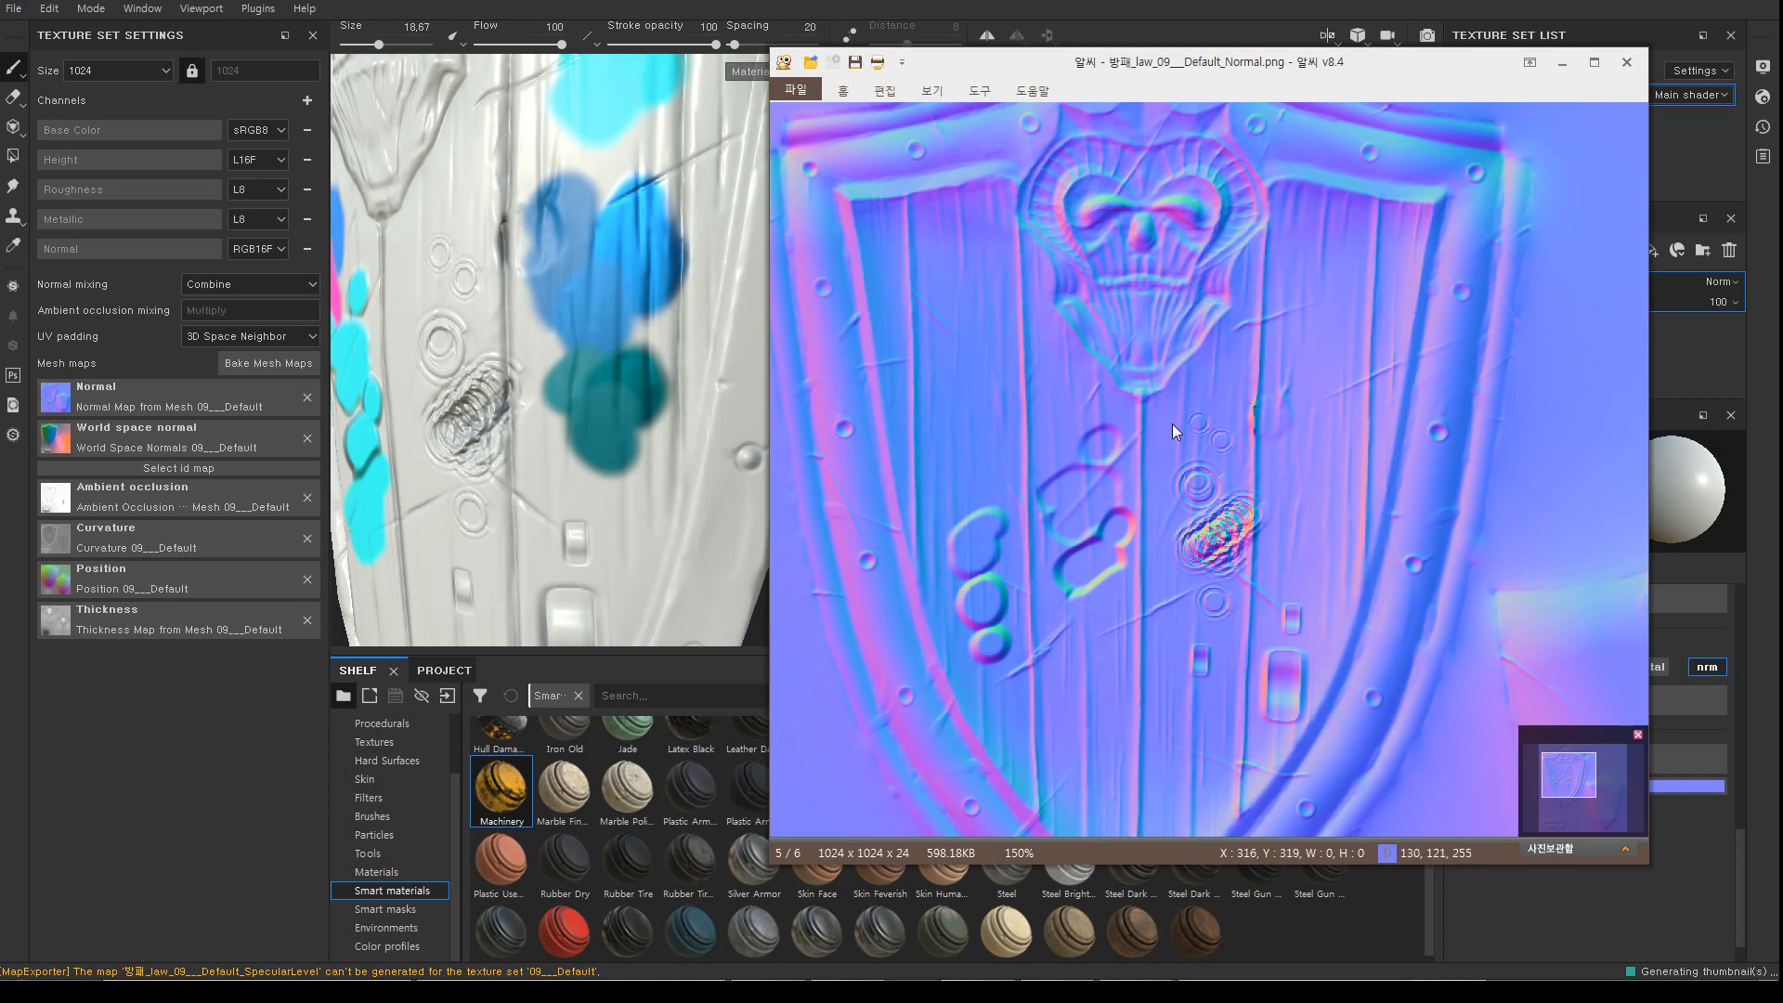
pyautogui.moveTo(1200, 568); pyautogui.dragTo(1137, 544)
pyautogui.keyDown('ctrl'); pyautogui.scroll(-2, 1135, 538); pyautogui.keyUp('ctrl')
# View the exported Roughness map at 100% and compare it with the cyan strokes beside the skull on the shield
pyautogui.scroll(-1, 1136, 537)
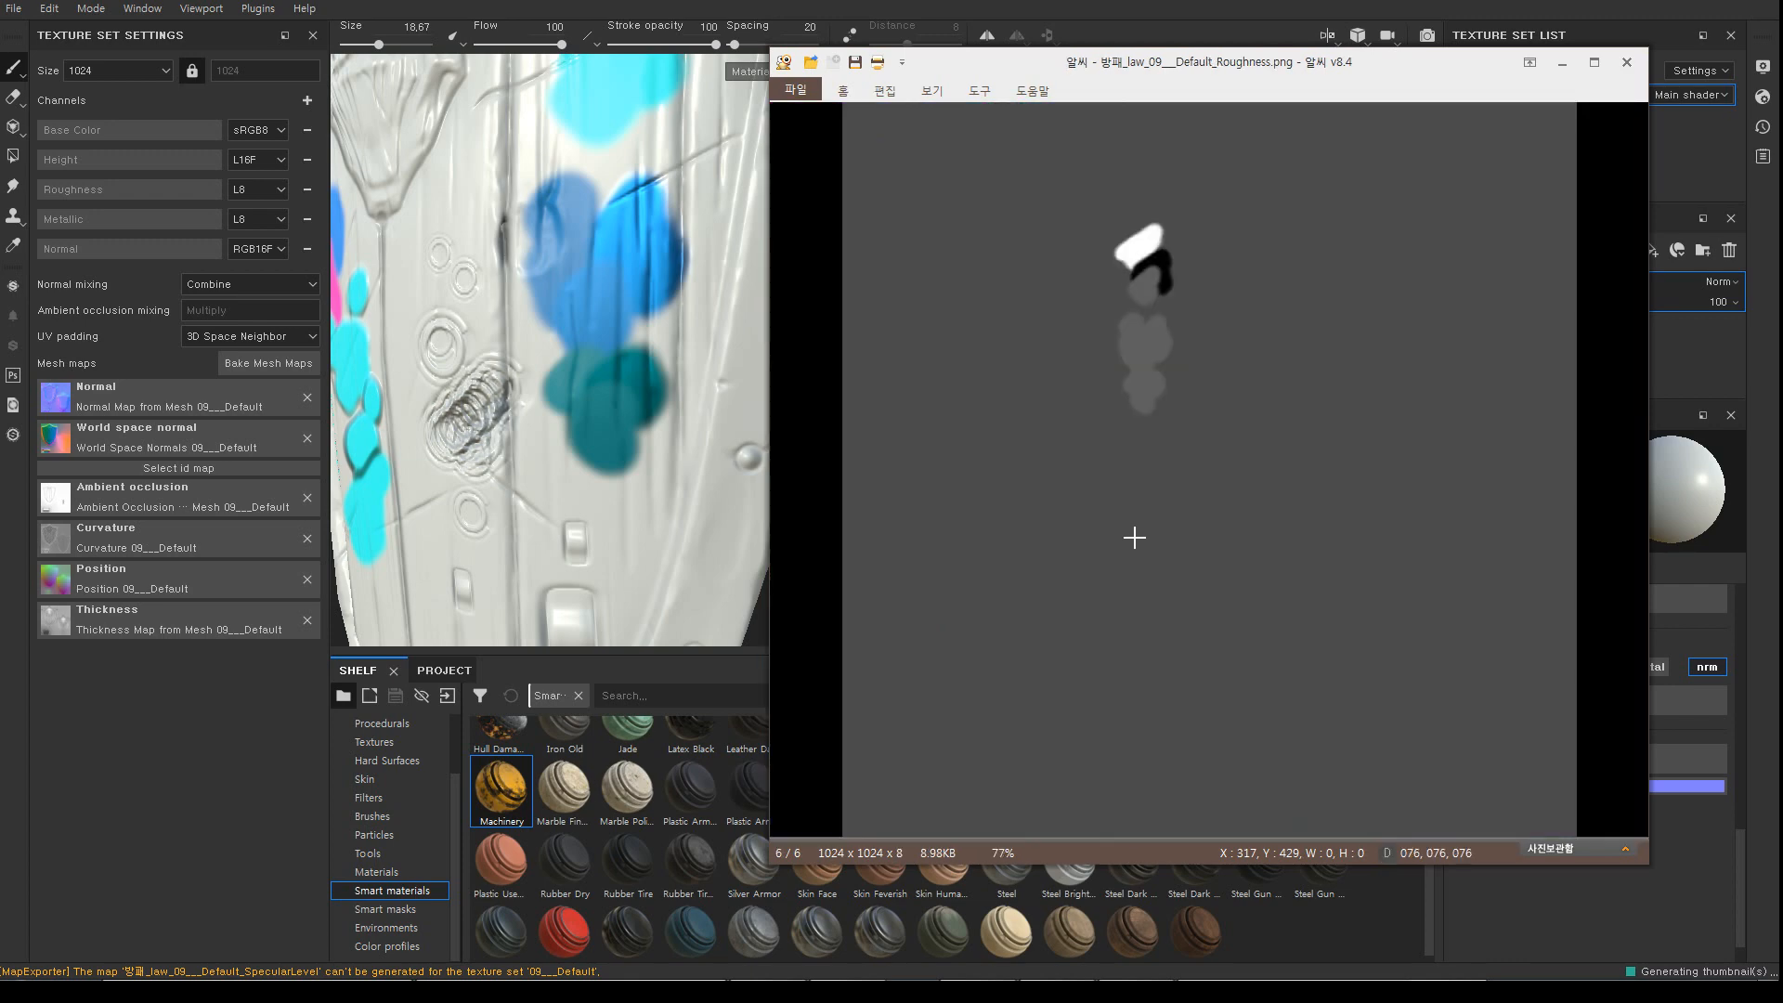
pyautogui.keyDown('ctrl'); pyautogui.scroll(2, 1135, 538); pyautogui.keyUp('ctrl')
pyautogui.moveTo(643, 349)
pyautogui.keyDown('alt'); pyautogui.mouseDown()
pyautogui.moveTo(692, 344)
pyautogui.moveTo(657, 506)
pyautogui.moveTo(625, 409)
pyautogui.moveTo(607, 405)
pyautogui.moveTo(677, 298)
pyautogui.moveTo(622, 372)
pyautogui.moveTo(688, 334)
pyautogui.moveTo(703, 348)
pyautogui.moveTo(617, 410)
pyautogui.moveTo(645, 414)
pyautogui.mouseUp(); pyautogui.keyUp('alt')
pyautogui.click(607, 405)
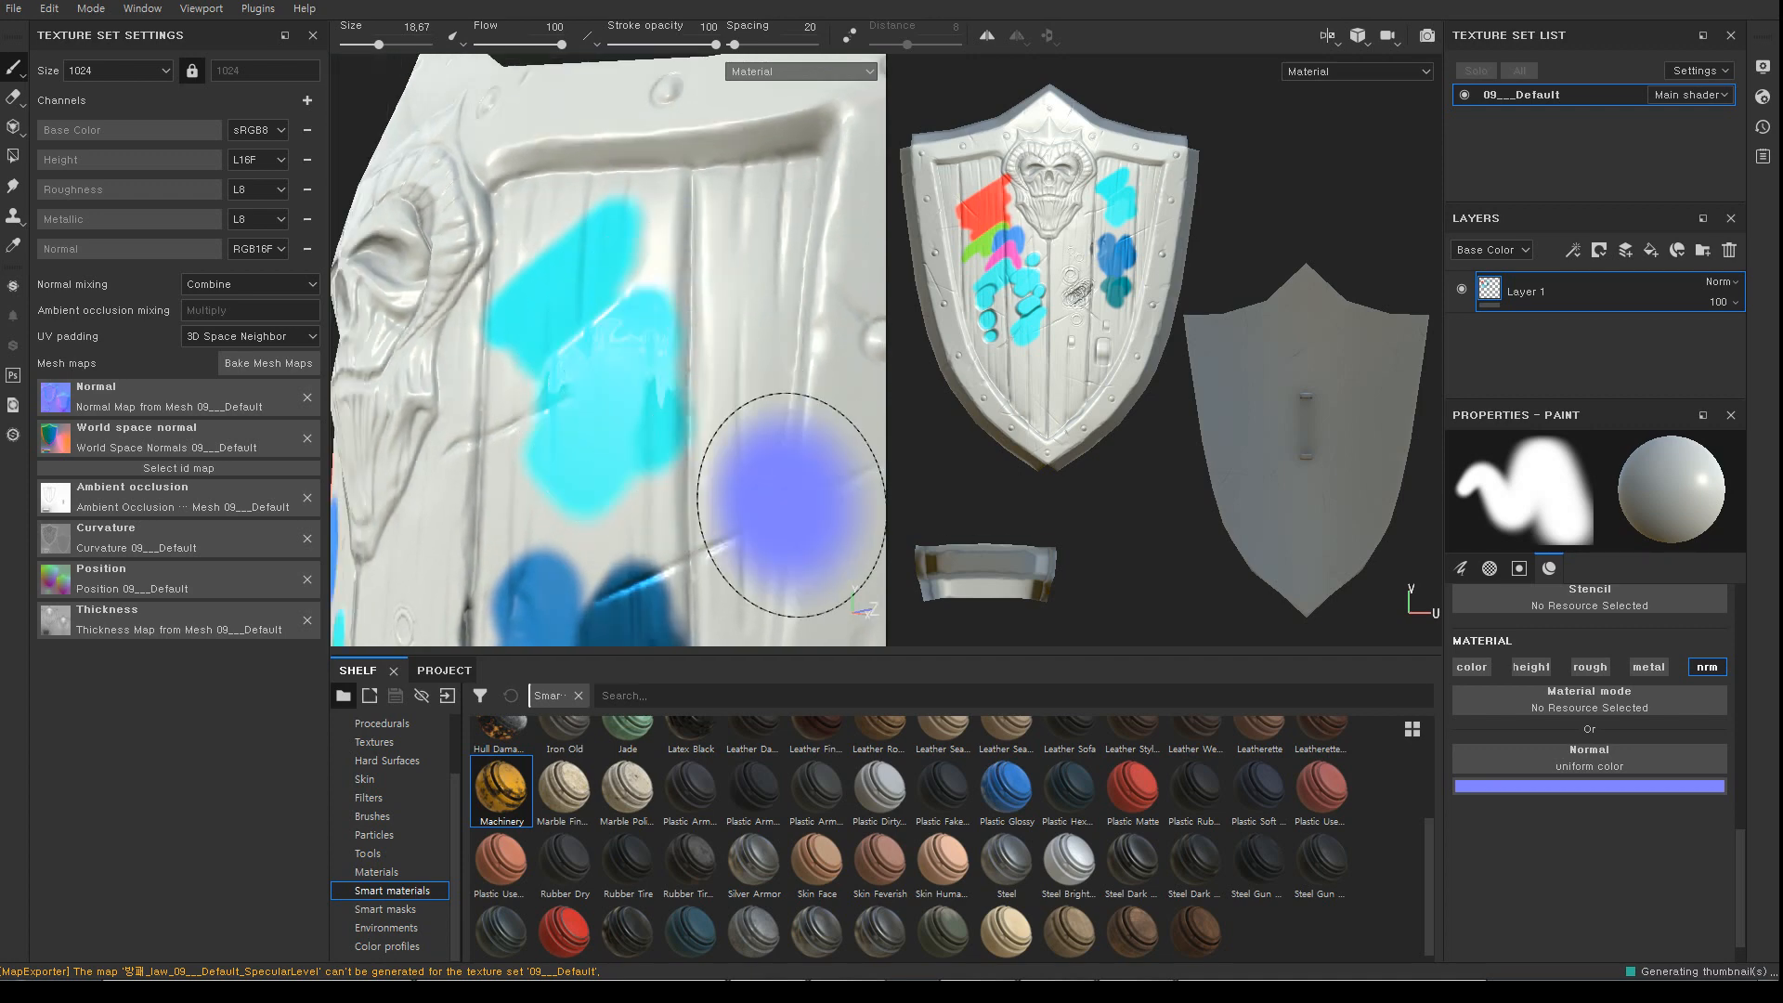
pyautogui.hotkey('alt', 'Tab')
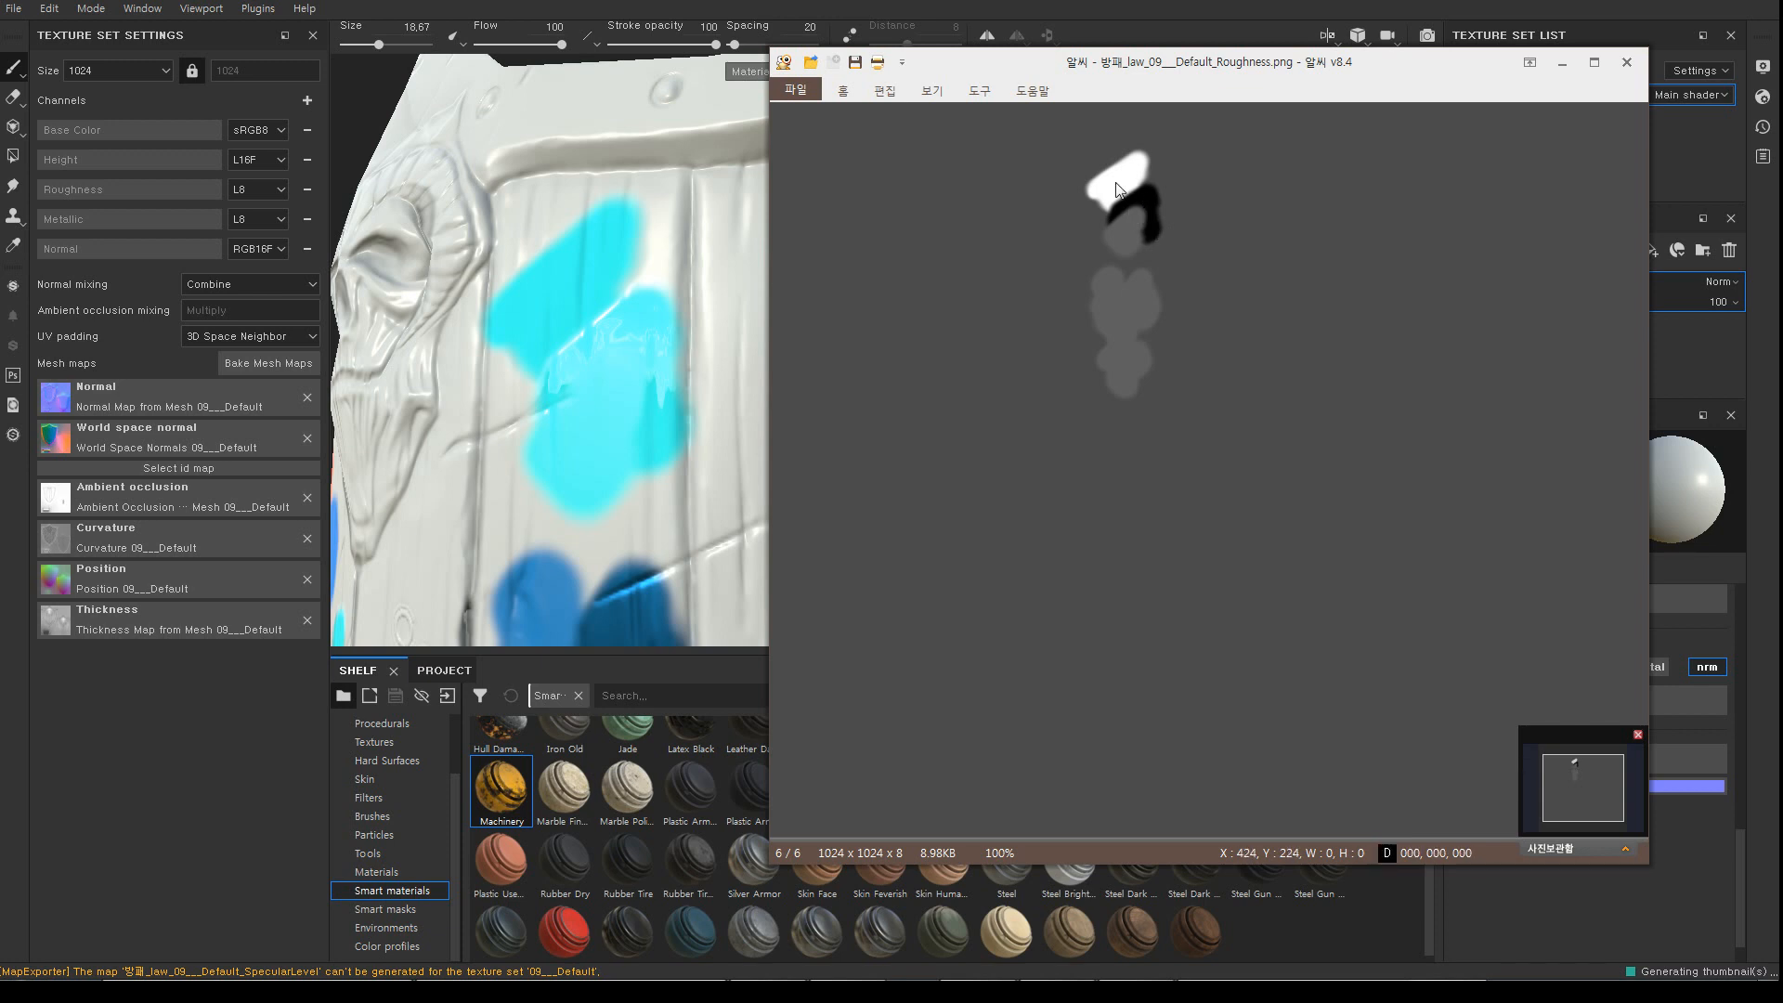
pyautogui.click(715, 313)
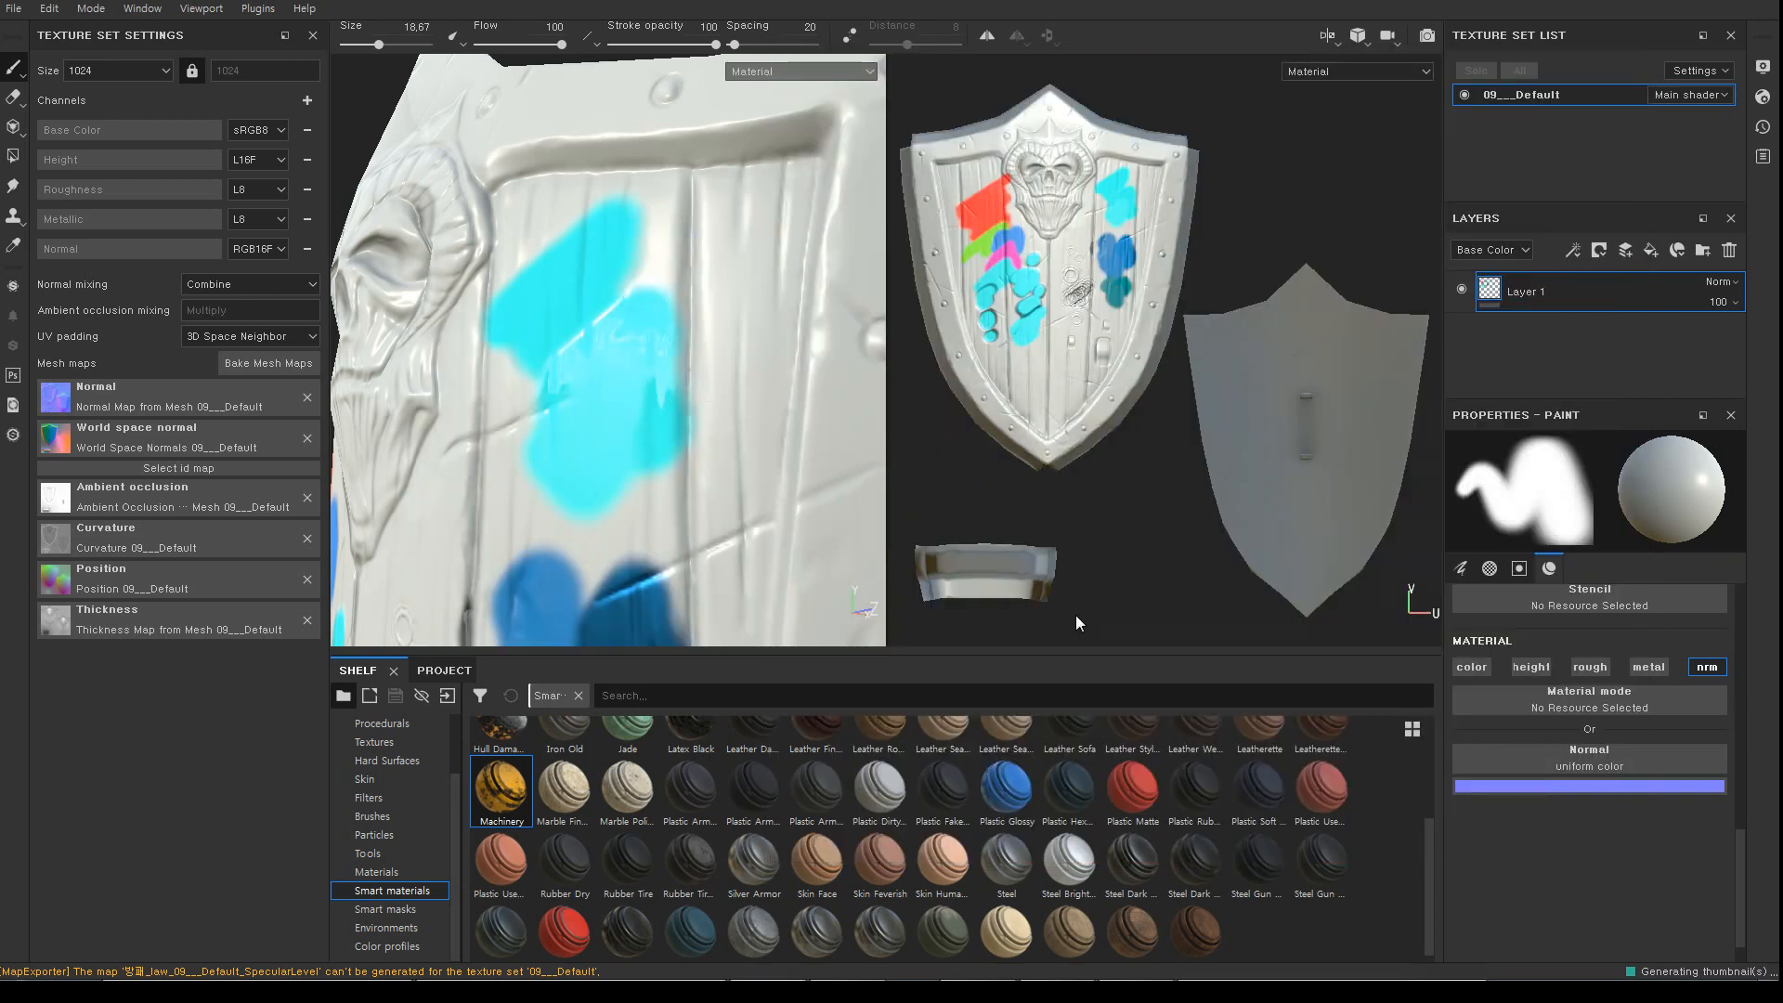